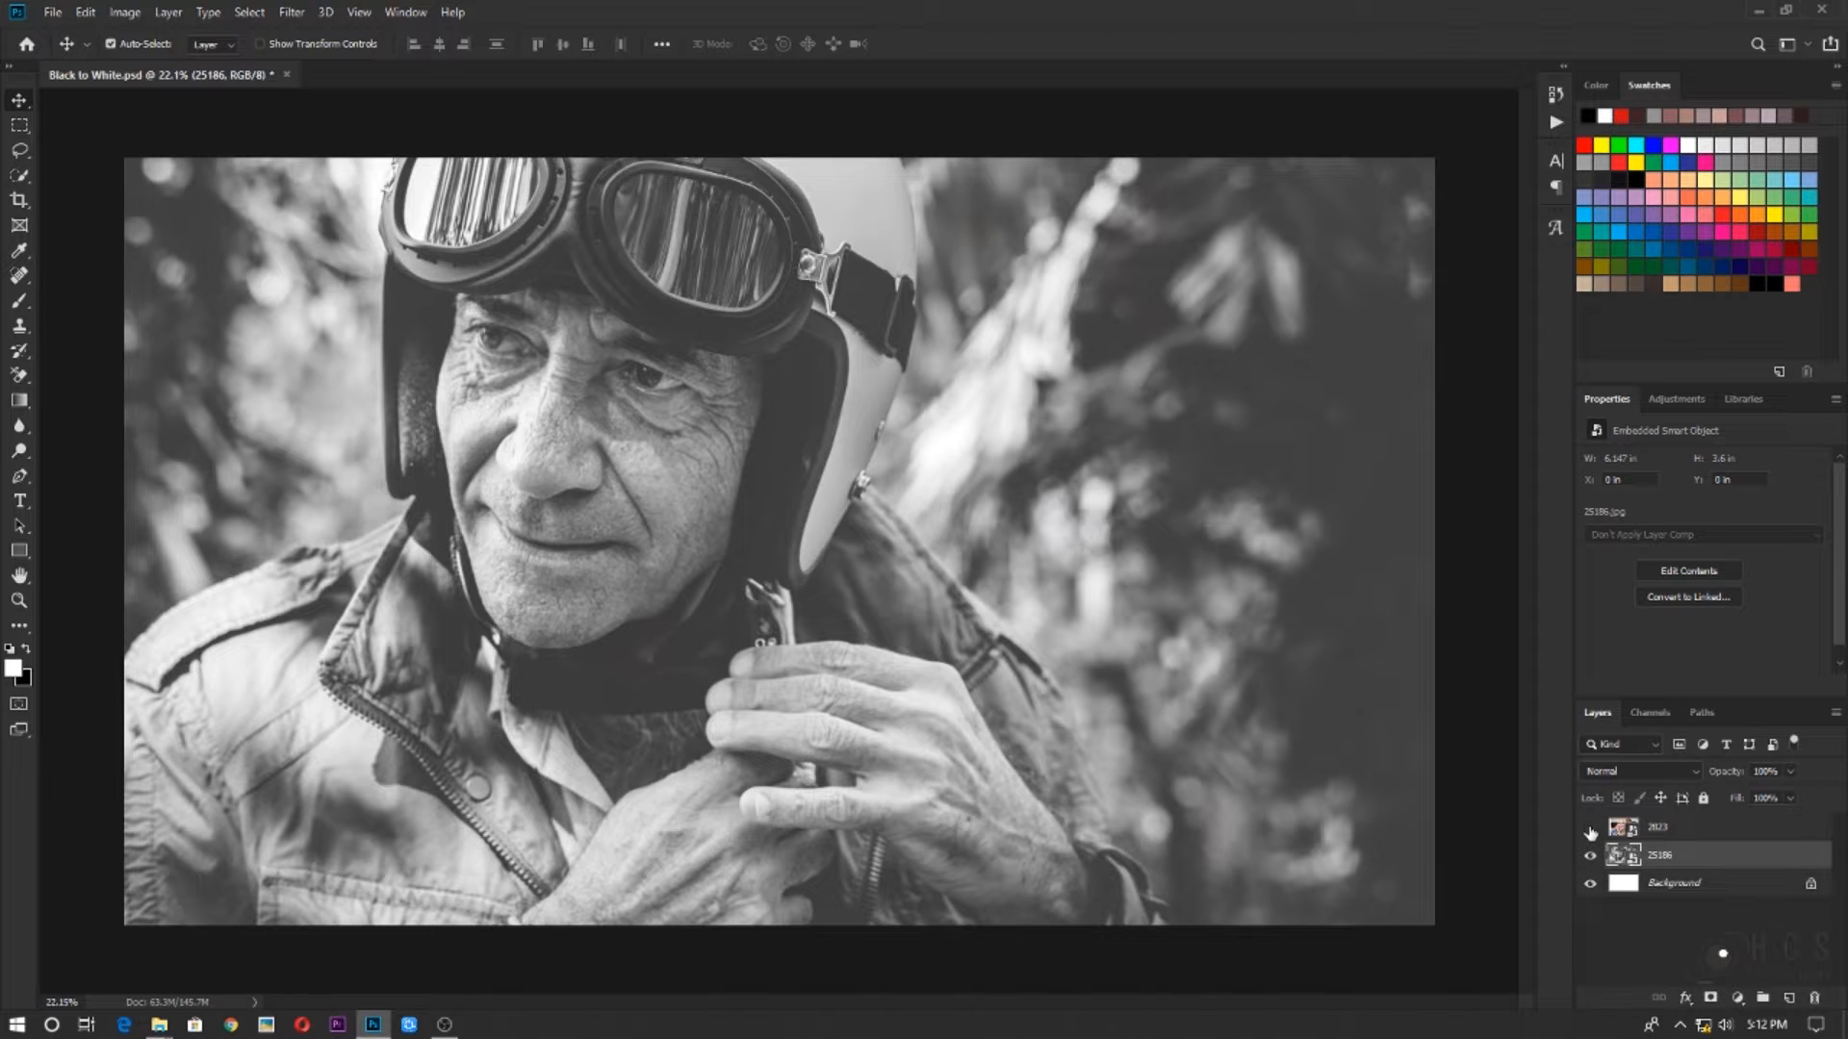
Show the 2823 colour photo layer and reposition it over the black-and-white portrait, at X 0.69 in and Y 0 in
{"action": "left_click", "coordinate": [1590, 829]}
{"action": "left_click_drag", "start_coordinate": [725, 396], "coordinate": [1000, 364]}
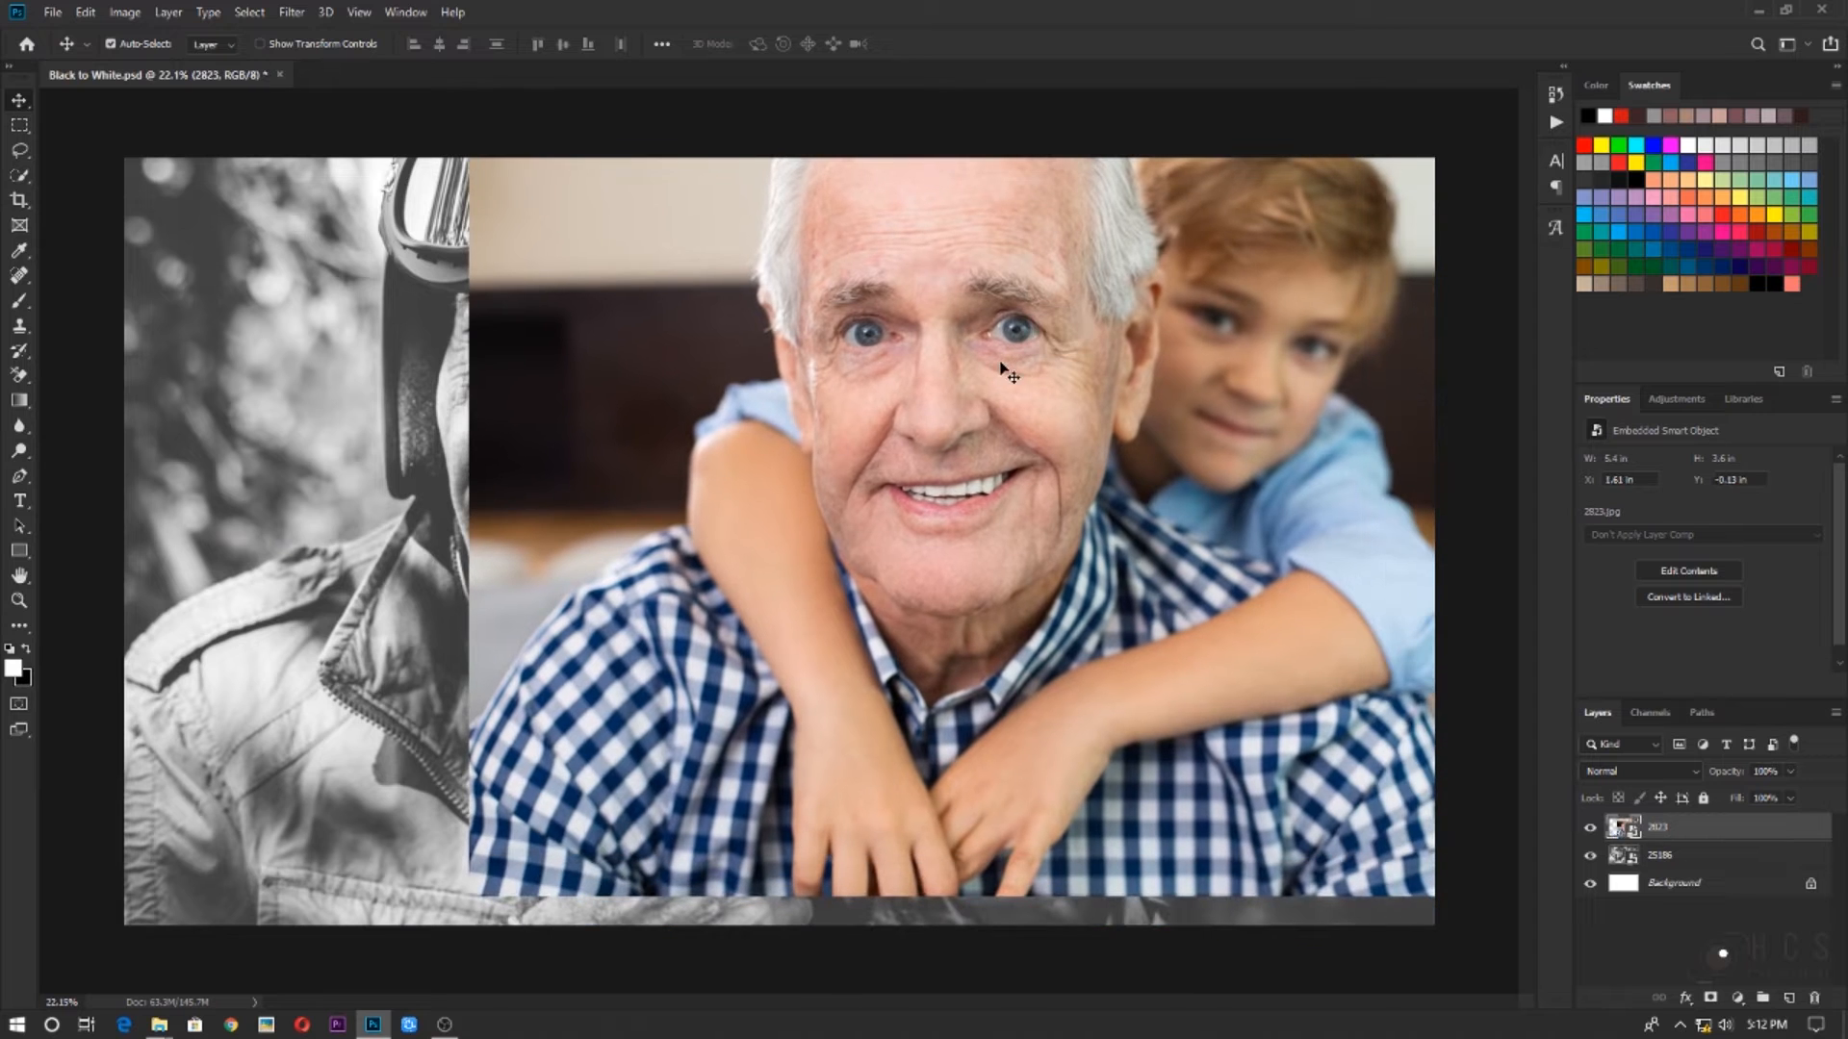
{"action": "left_click_drag", "start_coordinate": [932, 545], "coordinate": [816, 529]}
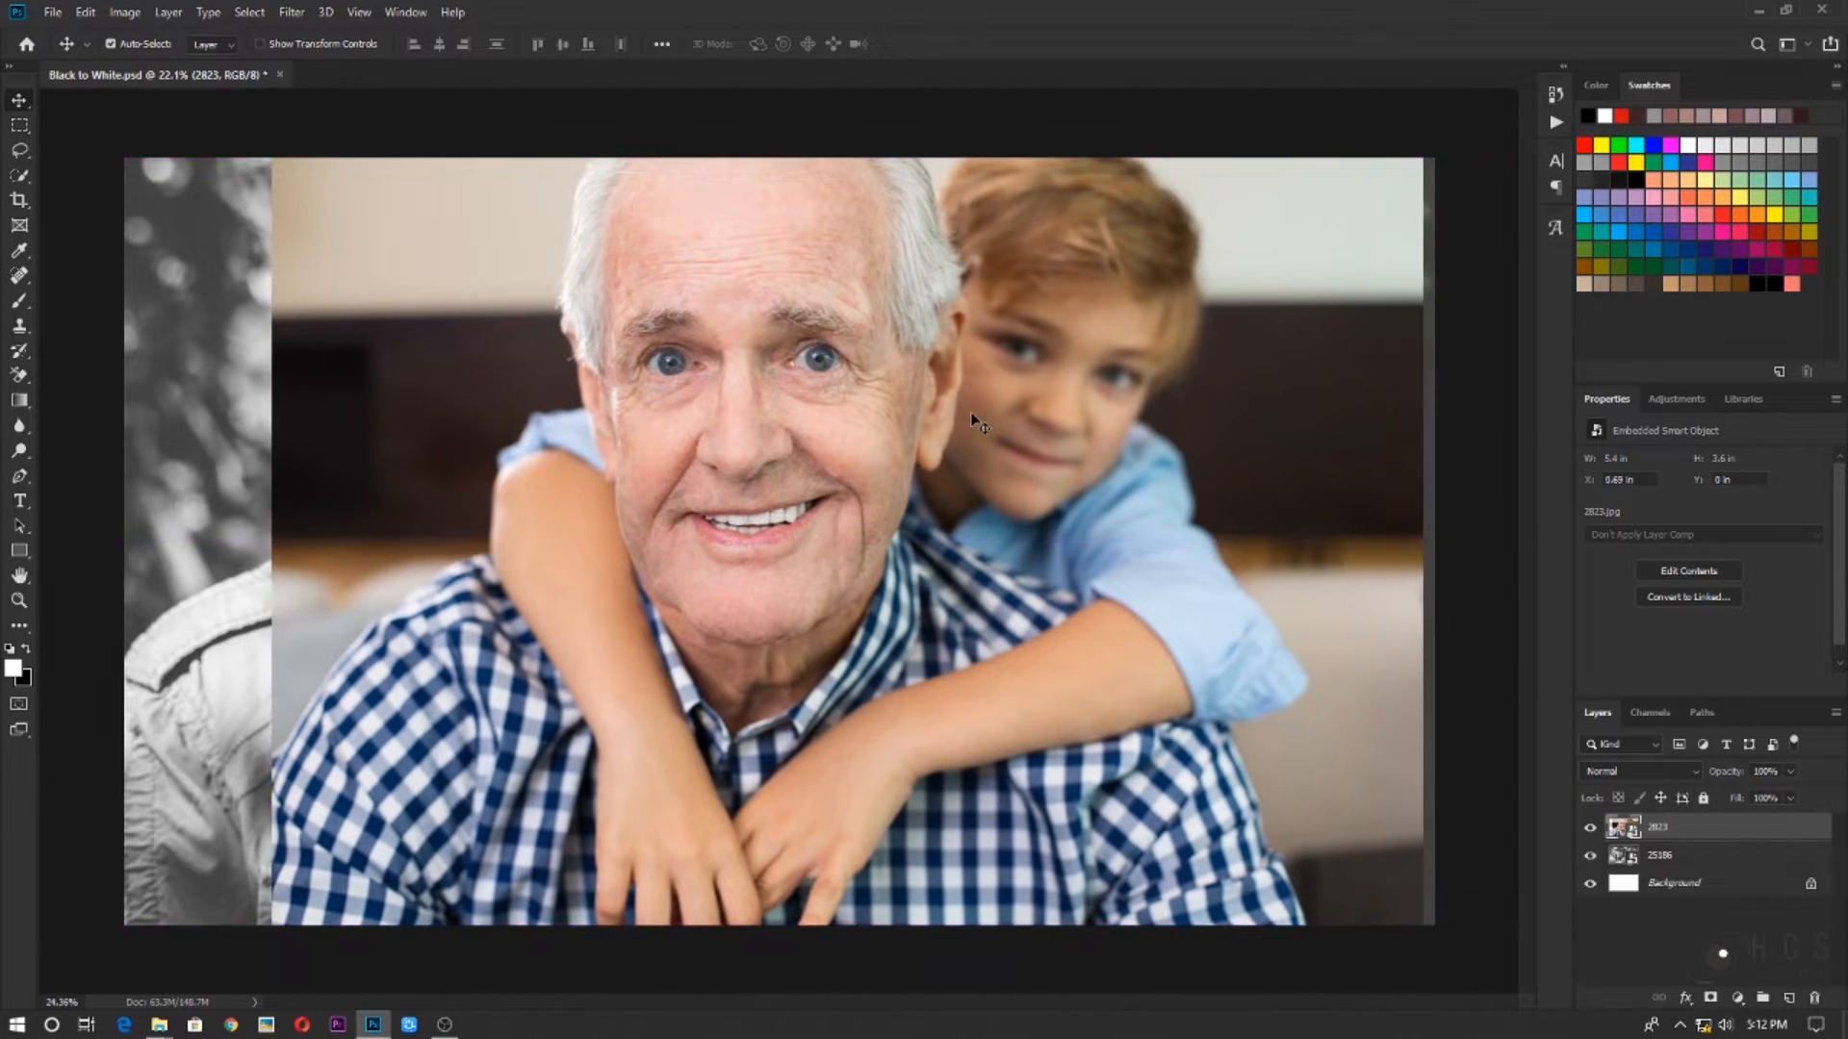
{"action": "scroll", "coordinate": [970, 412], "scroll_direction": "up", "scroll_amount": 7}
{"action": "left_click_drag", "start_coordinate": [718, 260], "coordinate": [636, 530]}
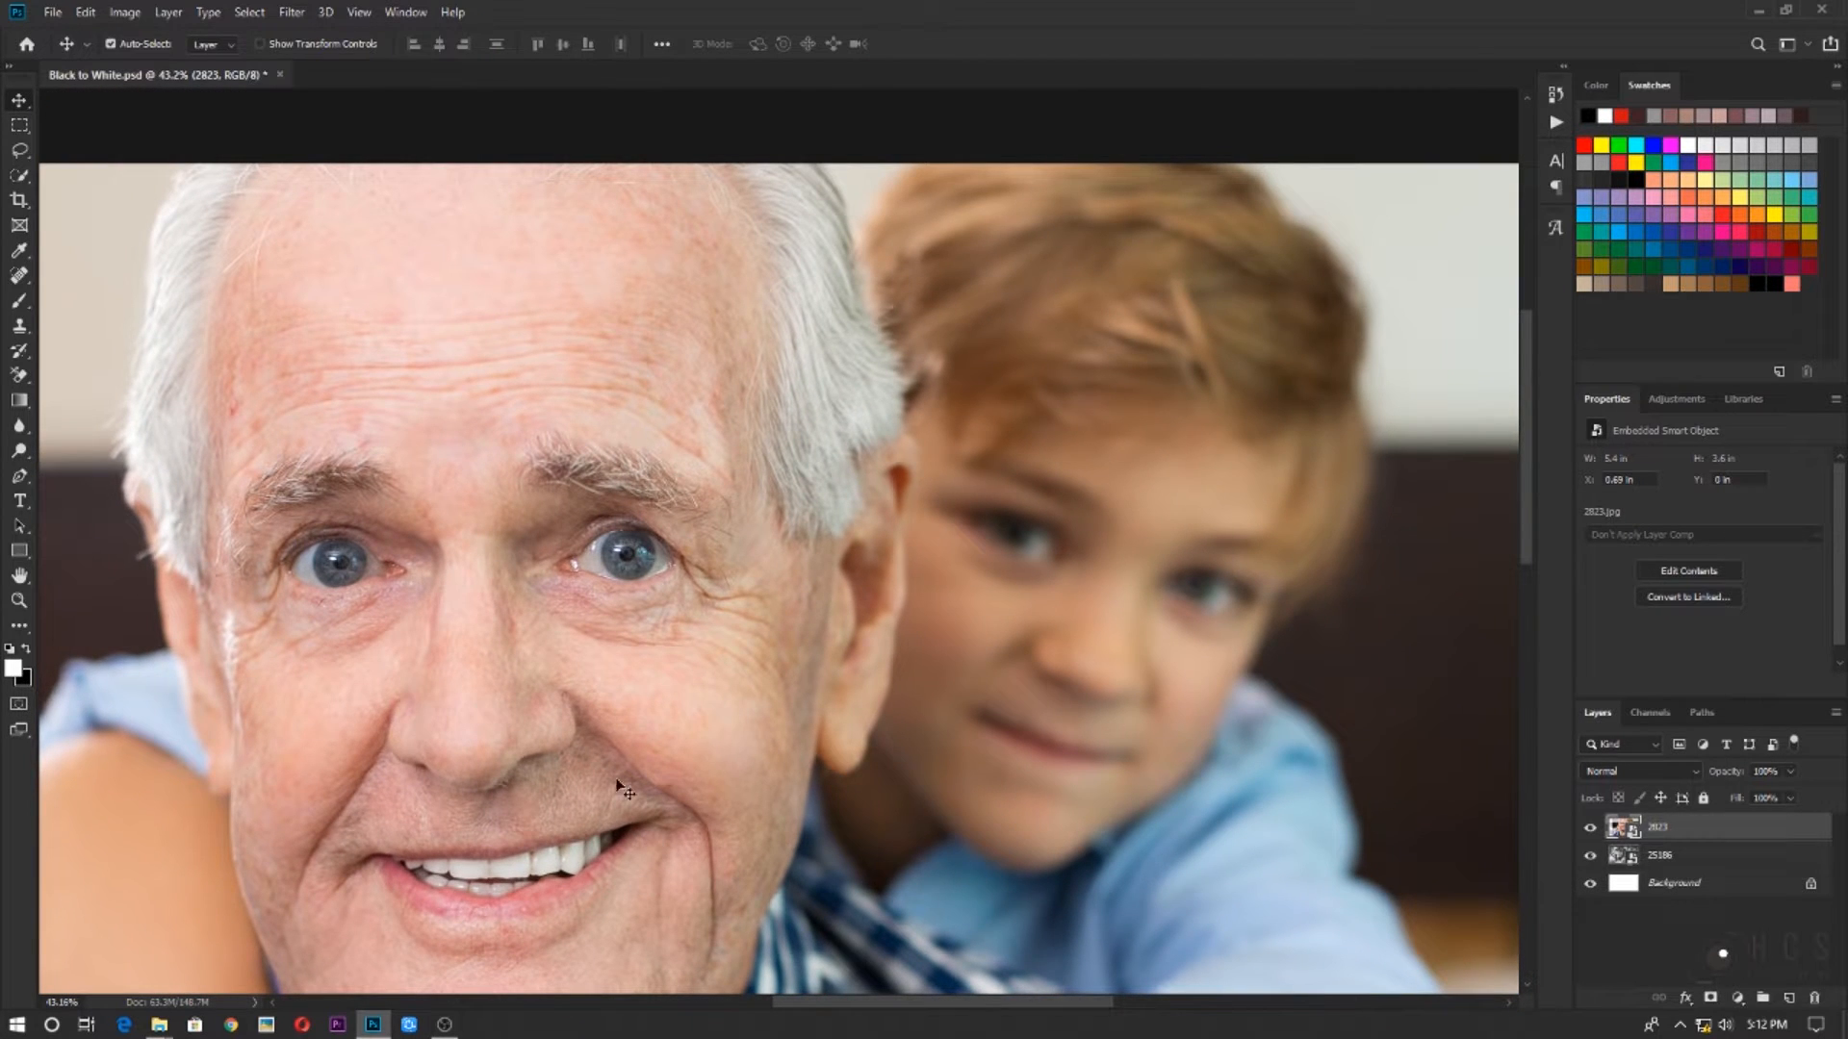
{"action": "left_click_drag", "start_coordinate": [609, 363], "coordinate": [963, 318]}
{"action": "scroll", "coordinate": [978, 466], "scroll_direction": "down", "scroll_amount": 4}
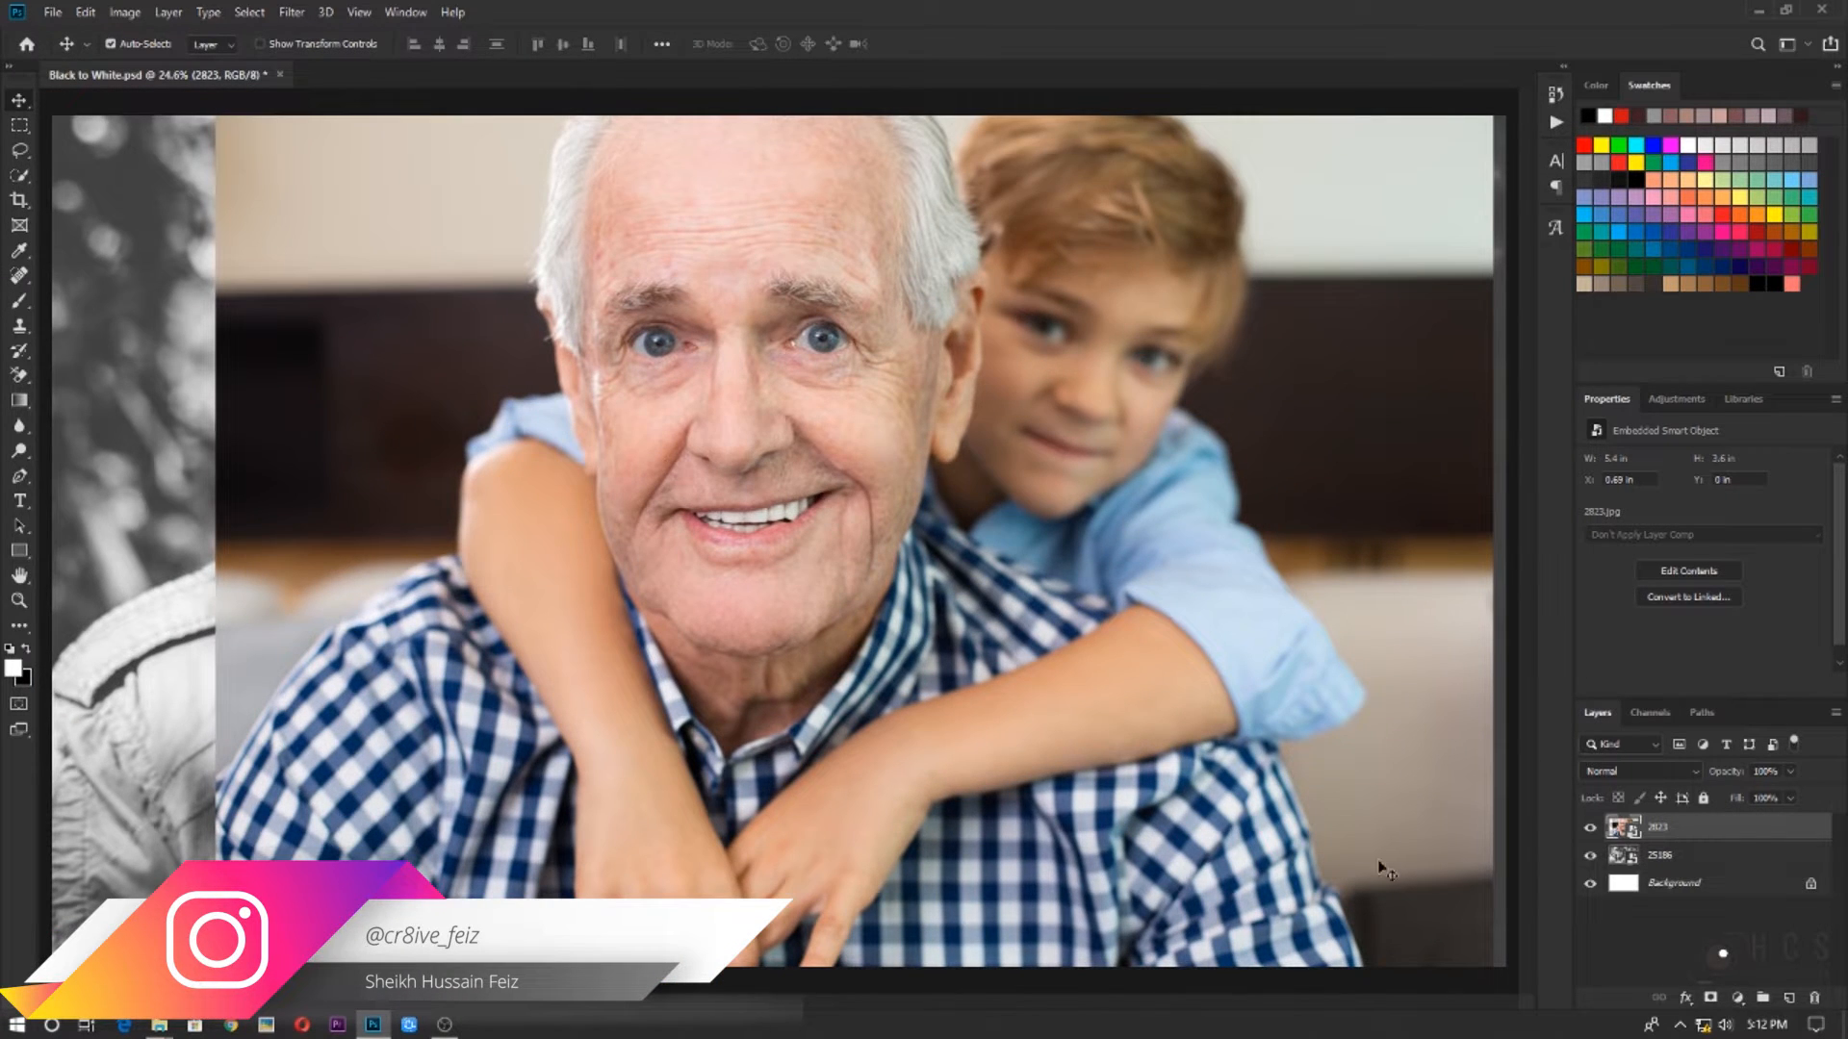
Add a new empty layer above the 2823 photo and set the round brush to 32 px with 100% hardness
{"action": "left_click", "coordinate": [1789, 997]}
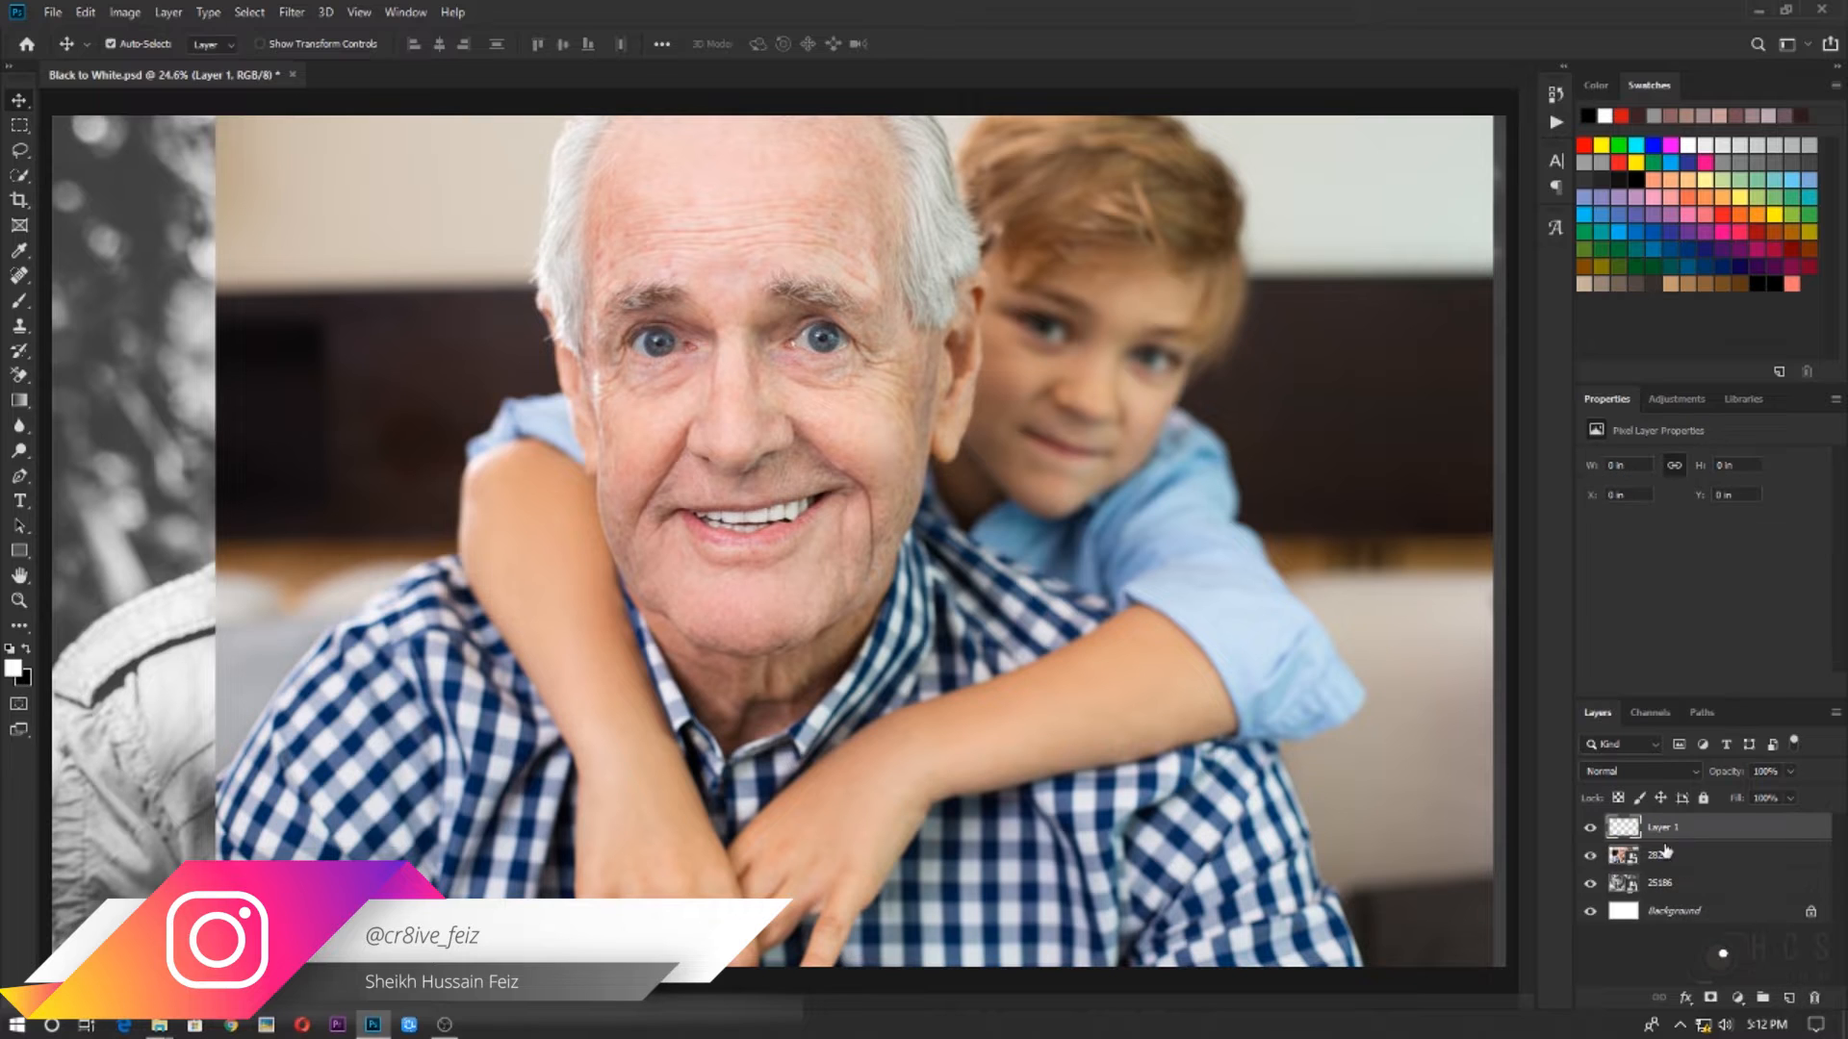
{"action": "left_click", "coordinate": [26, 310]}
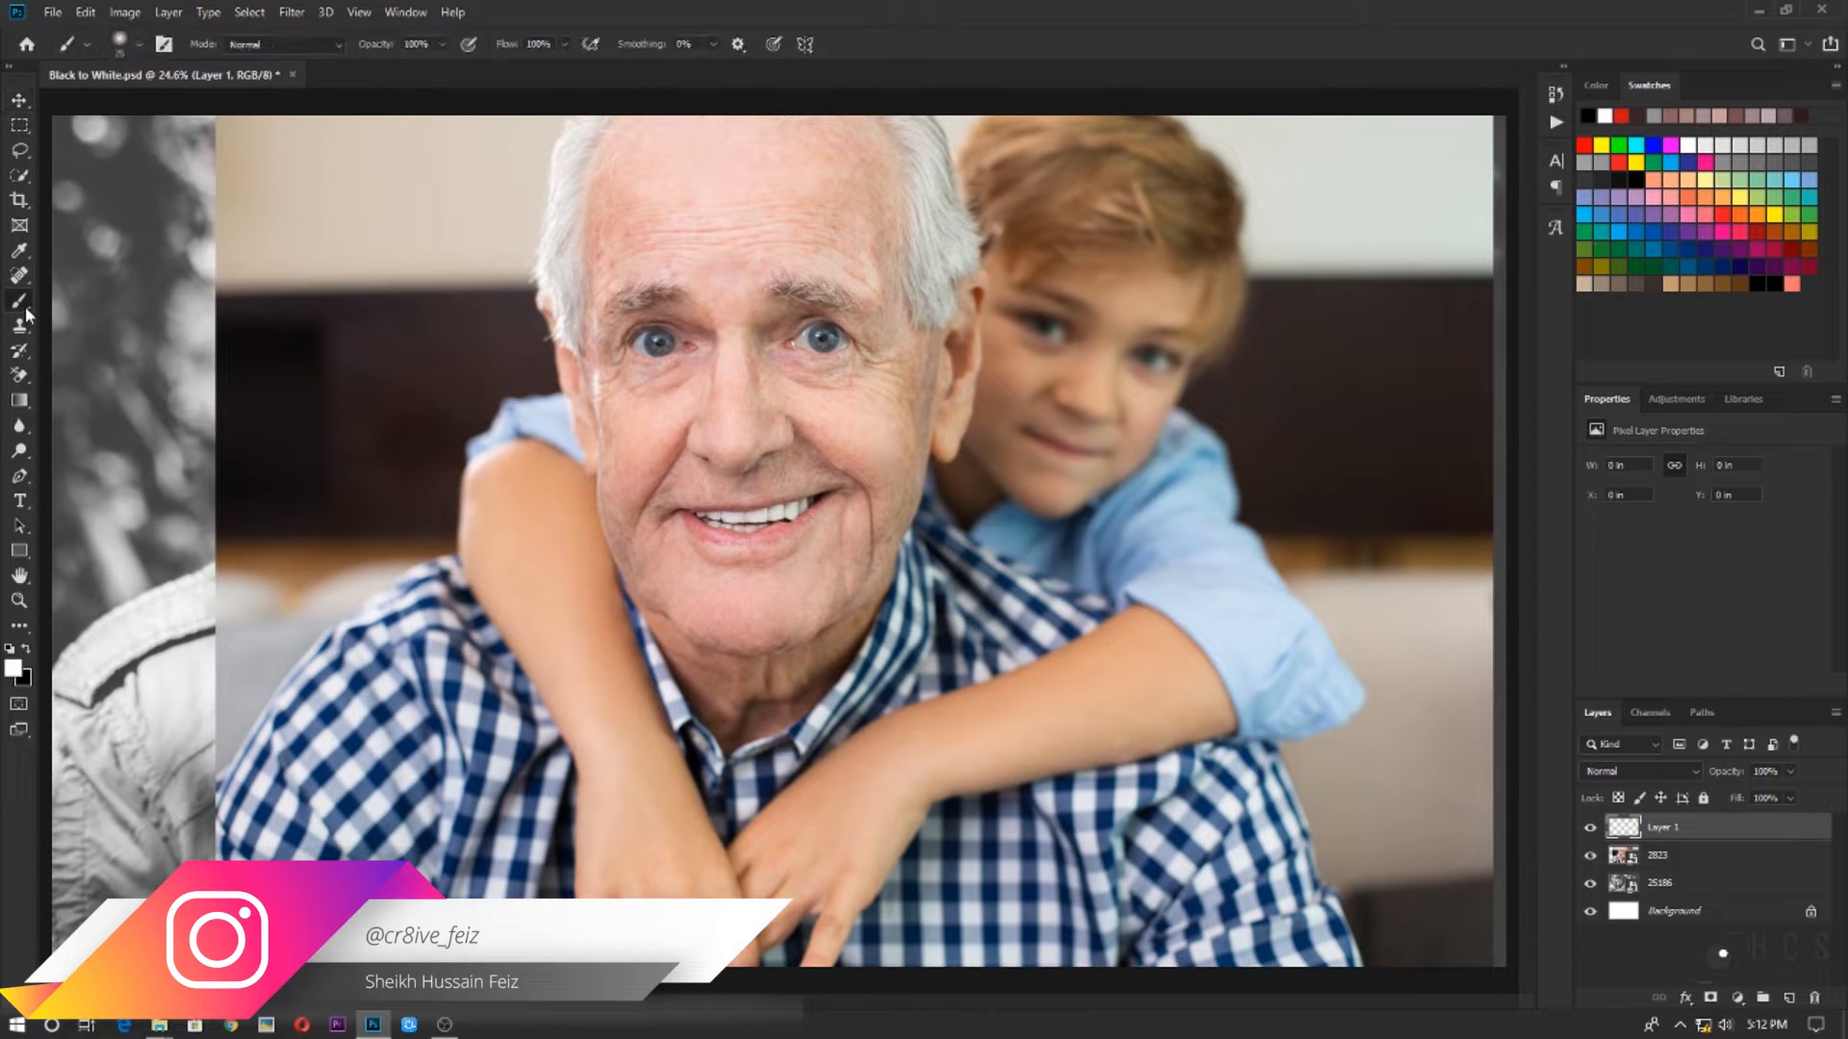
{"action": "right_click", "coordinate": [891, 227]}
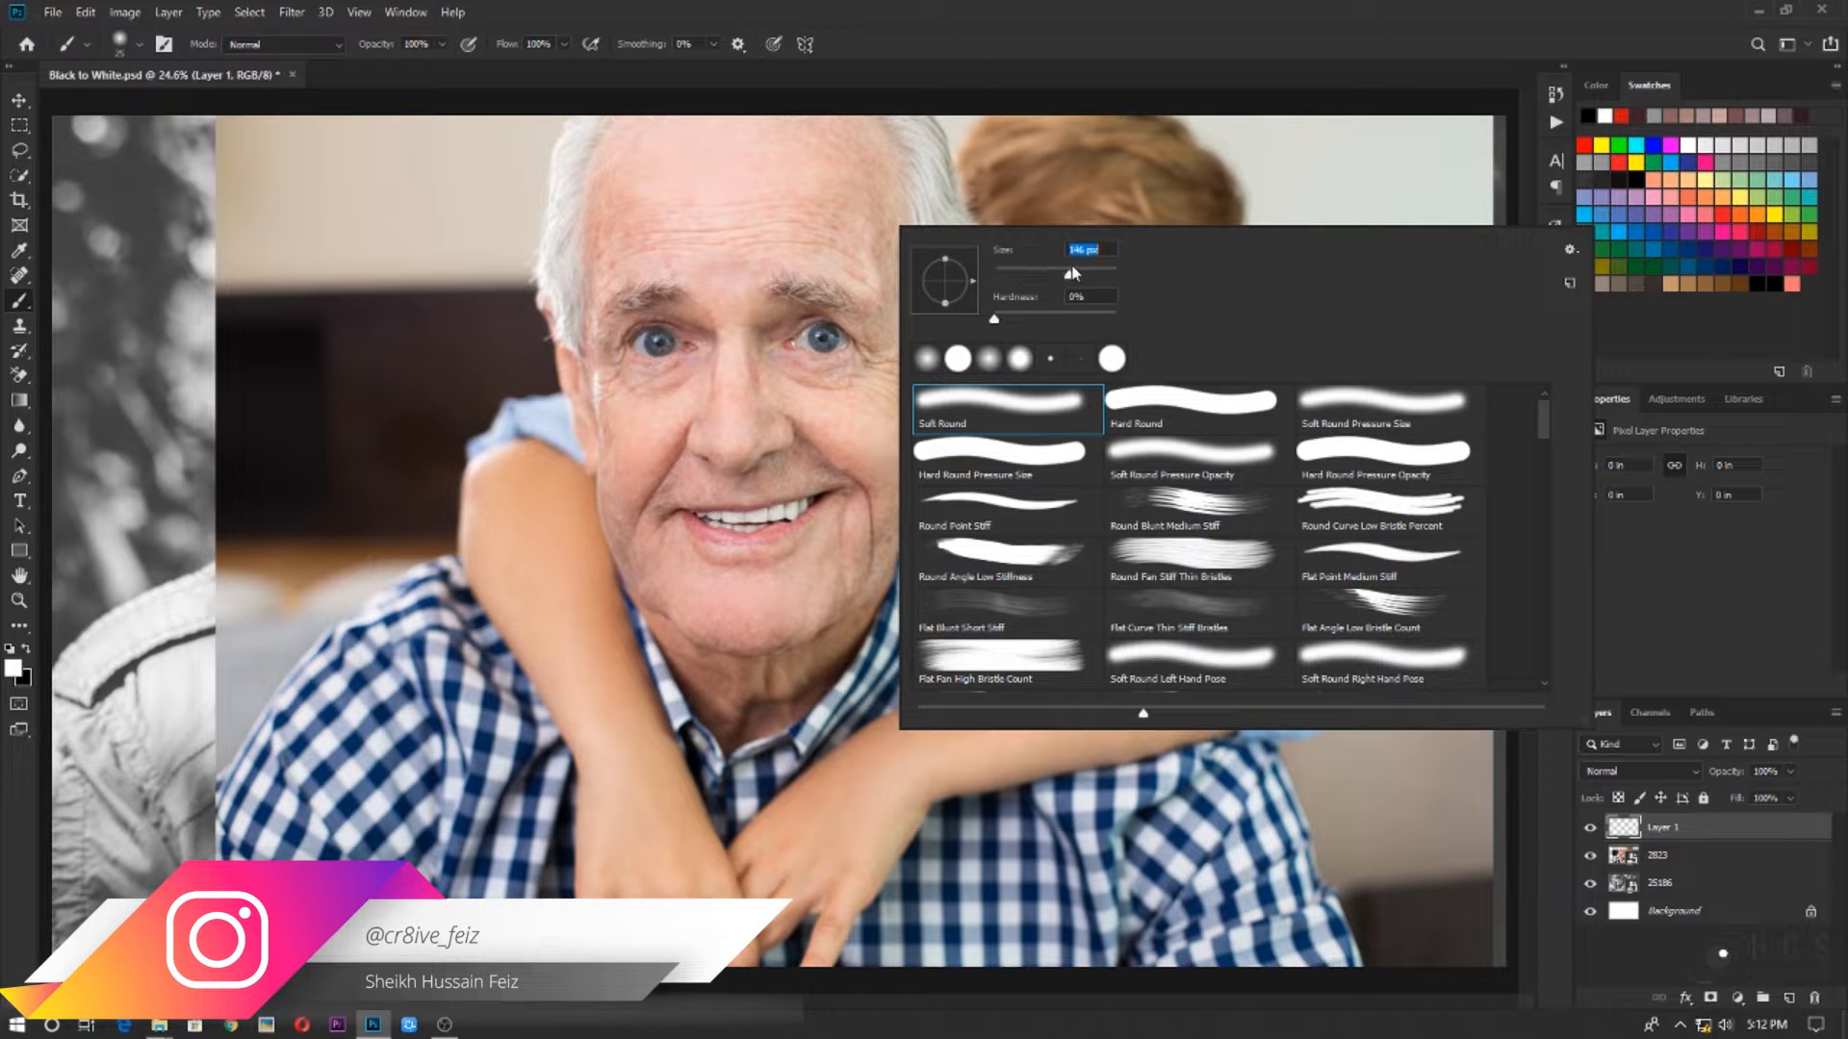
{"action": "mouse_move", "coordinate": [1094, 272]}
{"action": "left_mouse_down"}
{"action": "mouse_move", "coordinate": [1011, 273]}
{"action": "mouse_move", "coordinate": [1013, 316]}
{"action": "mouse_move", "coordinate": [1117, 317]}
{"action": "left_mouse_up"}
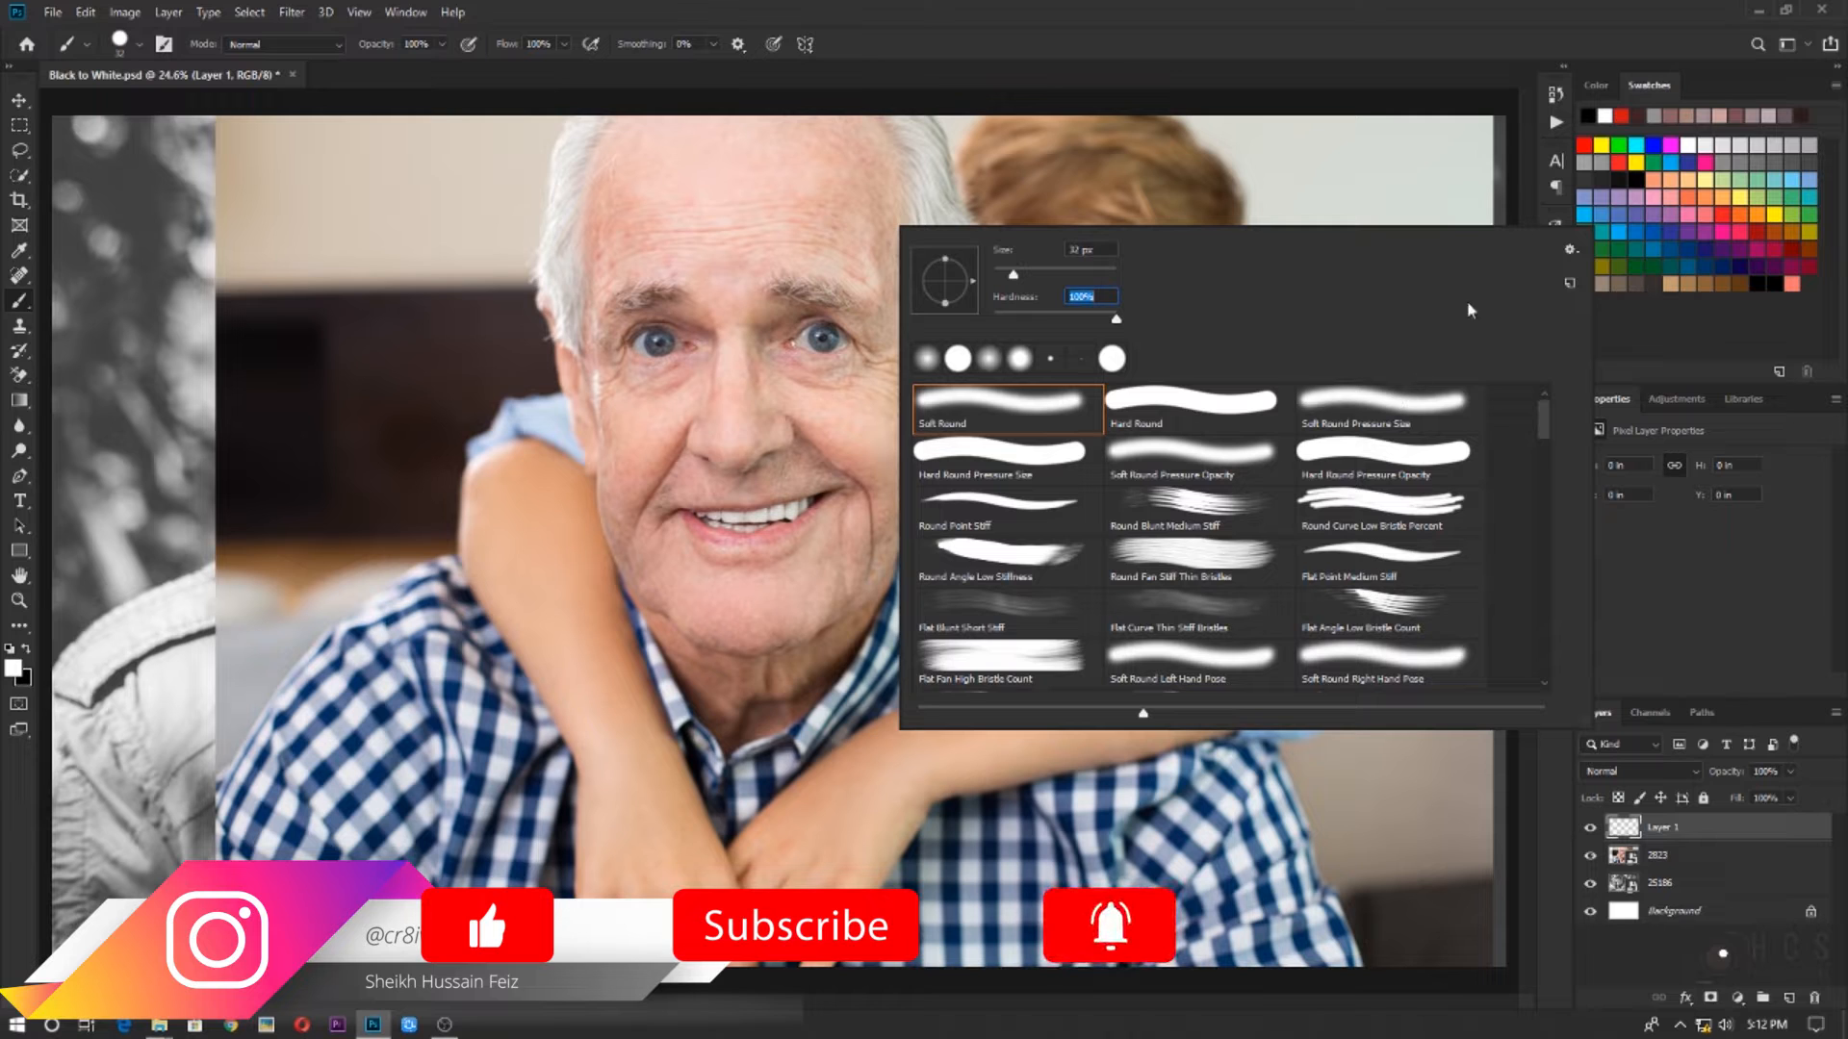
{"action": "key", "text": "Return"}
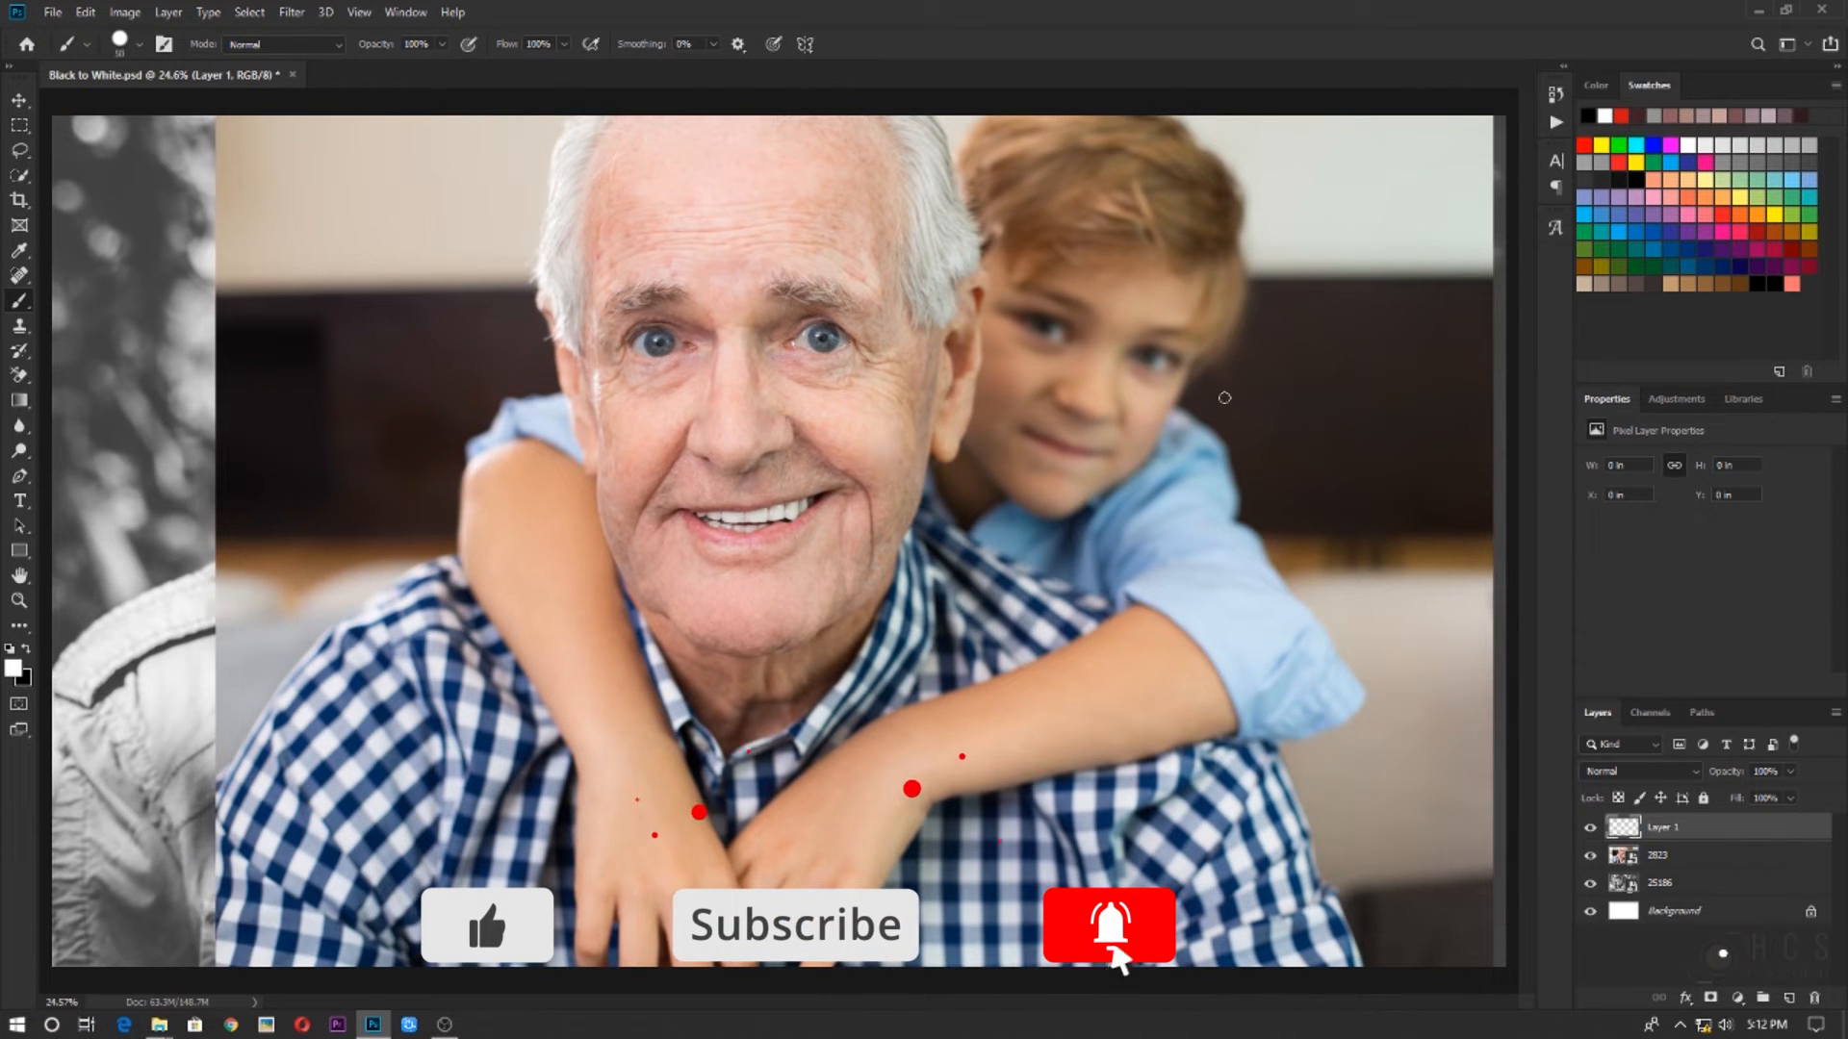
Enlarge the brush to 700 px and sample a light pink skin tone from the man's forehead as the foreground colour
{"action": "key", "text": "bracketright"}
{"action": "key", "text": "bracketright"}
{"action": "key", "text": "bracketright"}
{"action": "key", "text": "bracketright"}
{"action": "key", "text": "bracketright"}
{"action": "key", "text": "bracketright"}
{"action": "key", "text": "bracketright"}
{"action": "key", "text": "bracketright"}
{"action": "key", "text": "bracketright"}
{"action": "key", "text": "bracketright"}
{"action": "key", "text": "bracketright"}
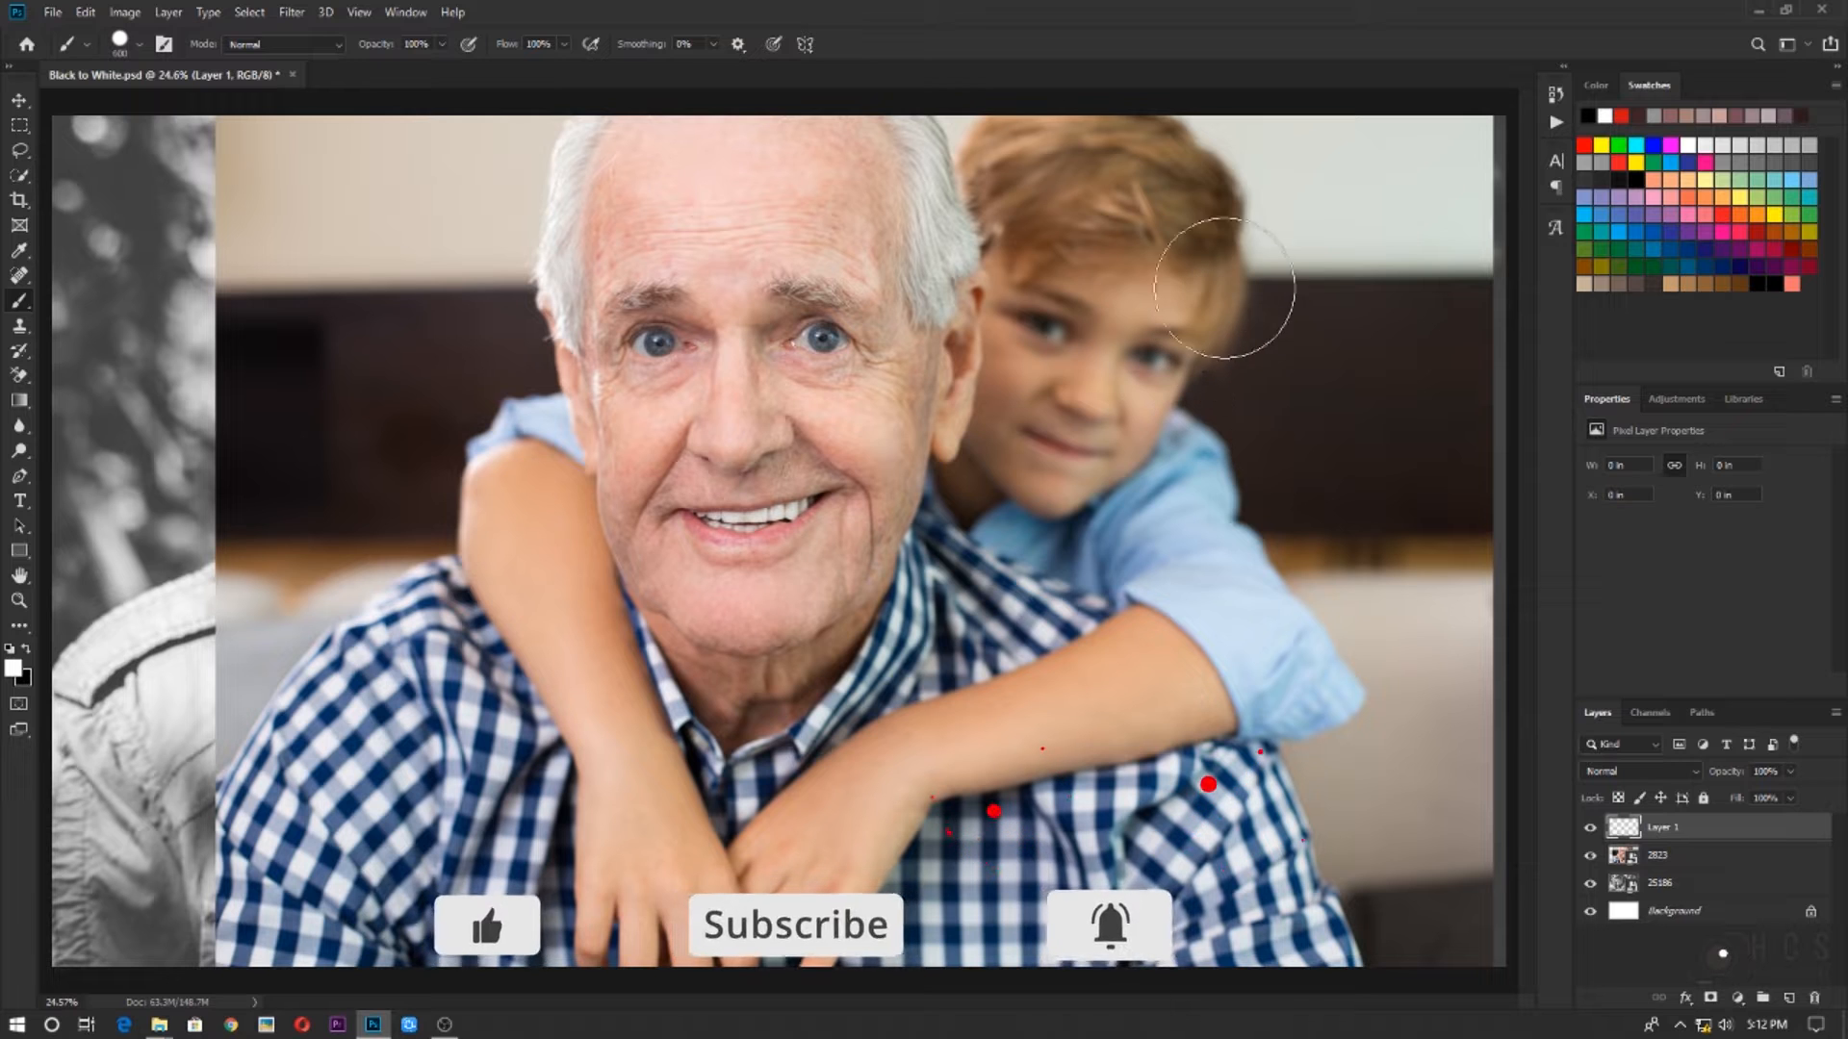
{"action": "key", "text": "bracketright"}
{"action": "key", "text": "bracketright"}
{"action": "scroll", "coordinate": [1242, 318], "scroll_direction": "up", "scroll_amount": 2}
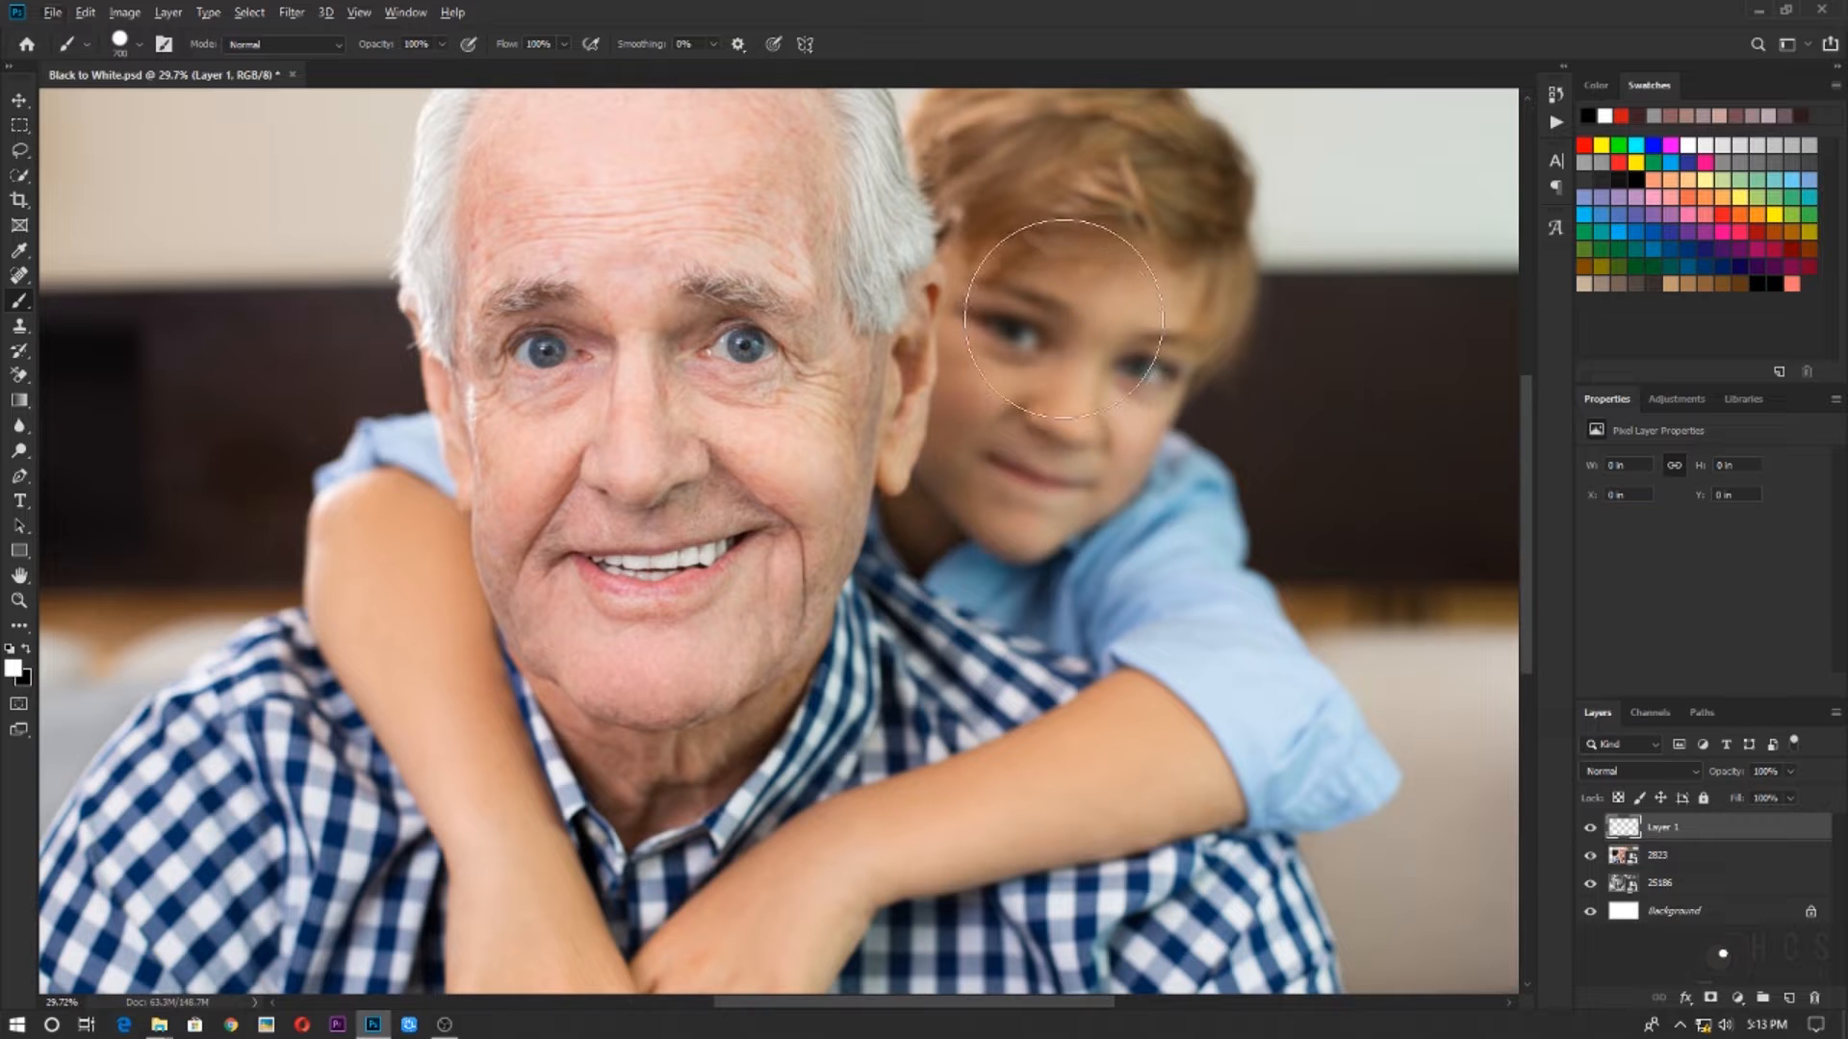
{"action": "left_click", "coordinate": [538, 131], "text": "alt"}
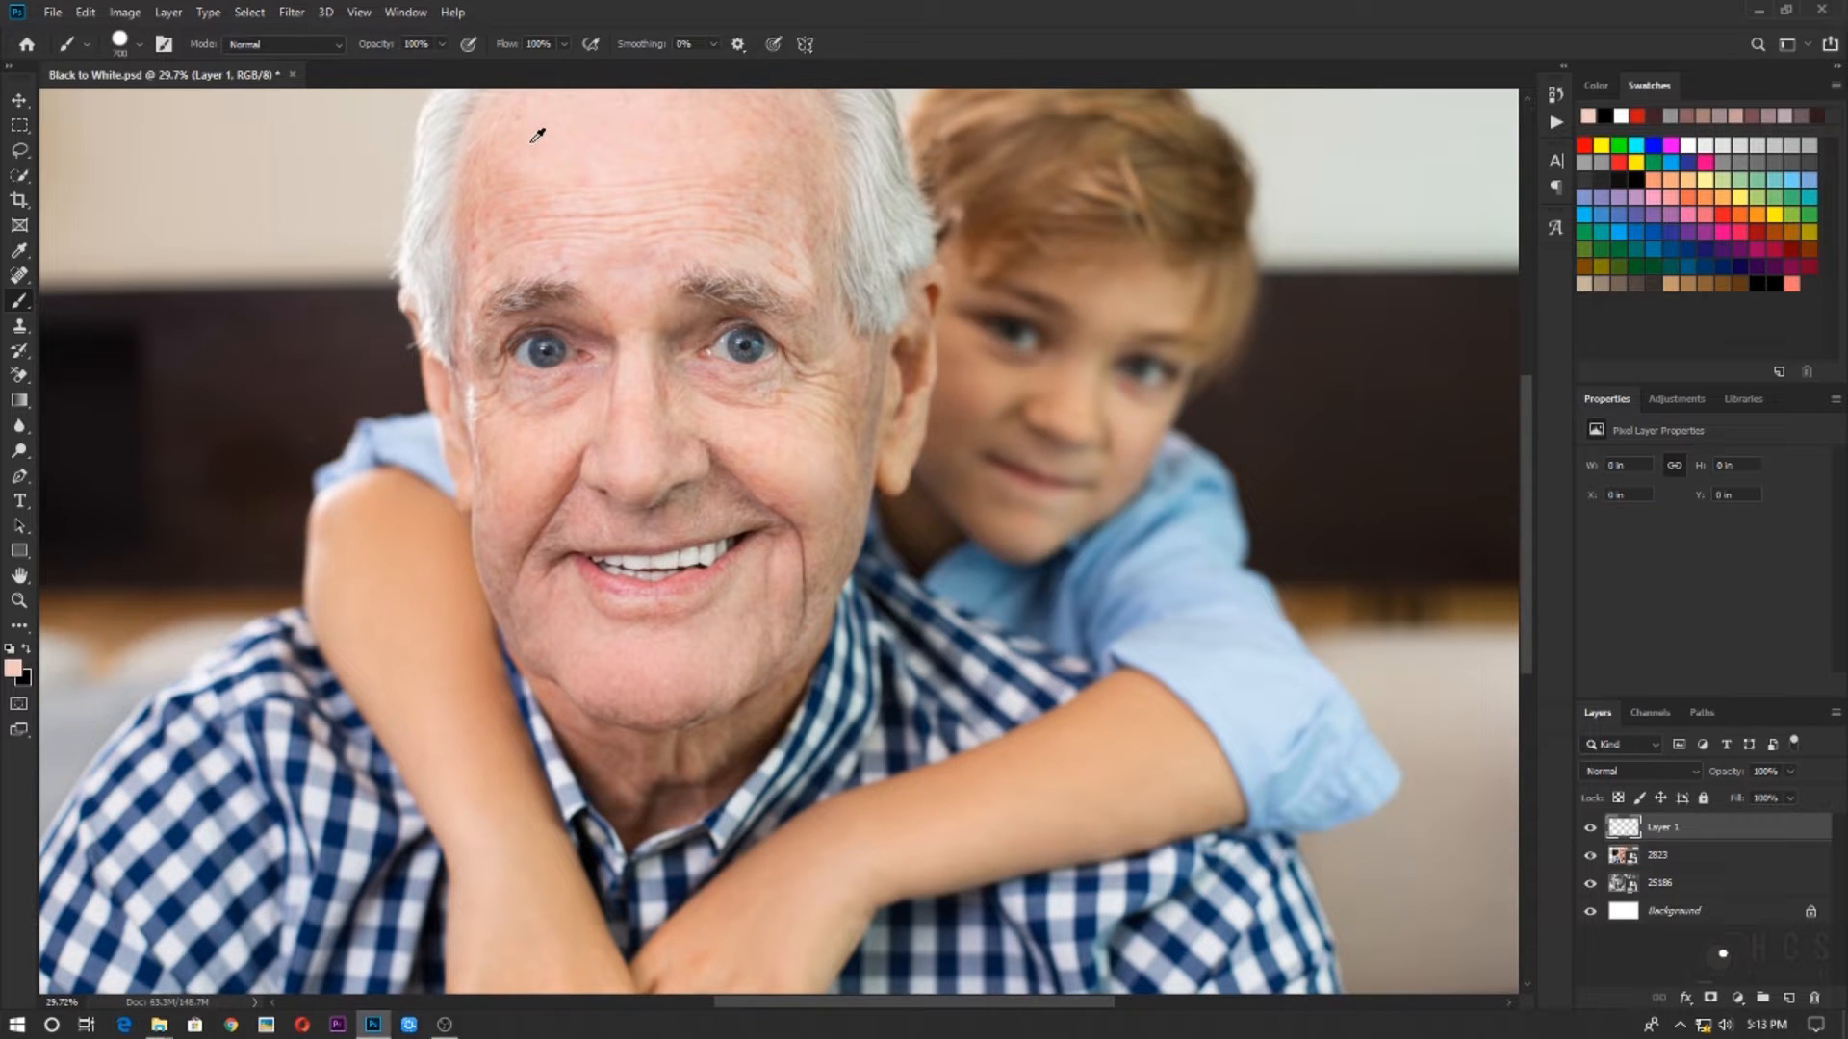
{"action": "left_click", "coordinate": [538, 135], "text": "alt"}
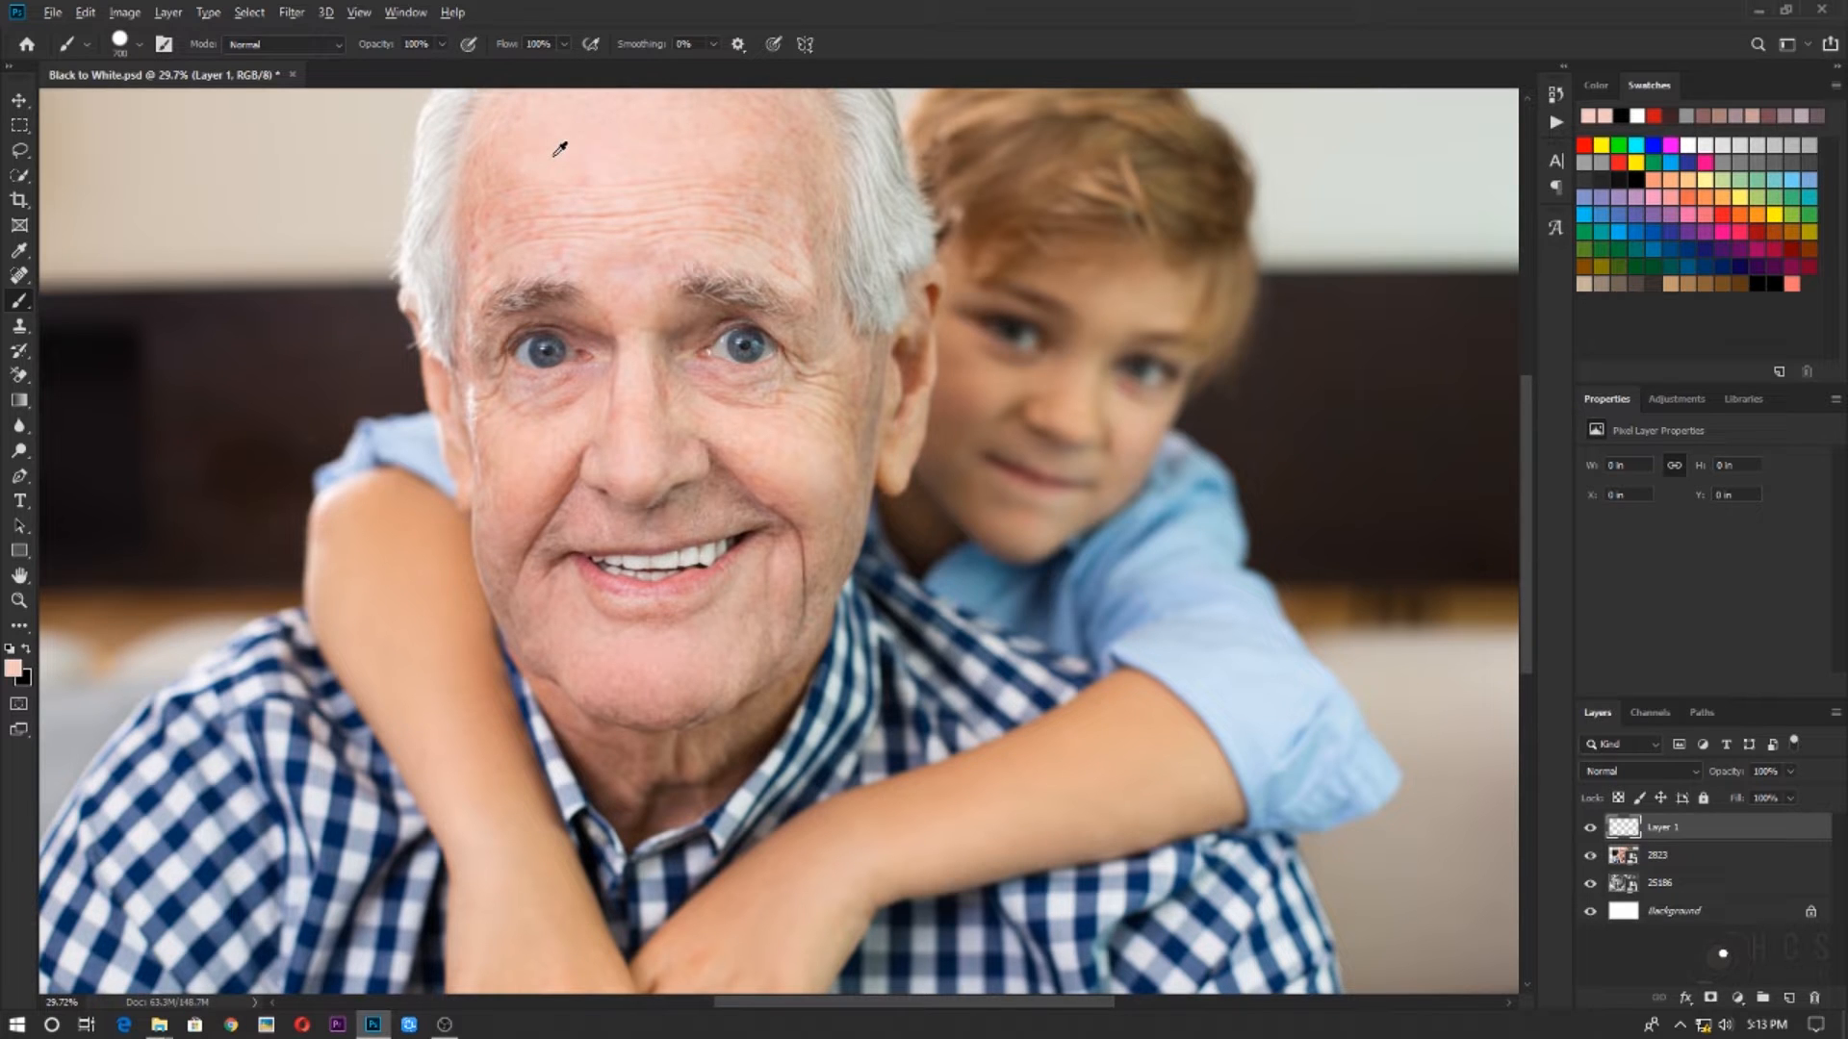
{"action": "left_click", "coordinate": [559, 149], "text": "alt"}
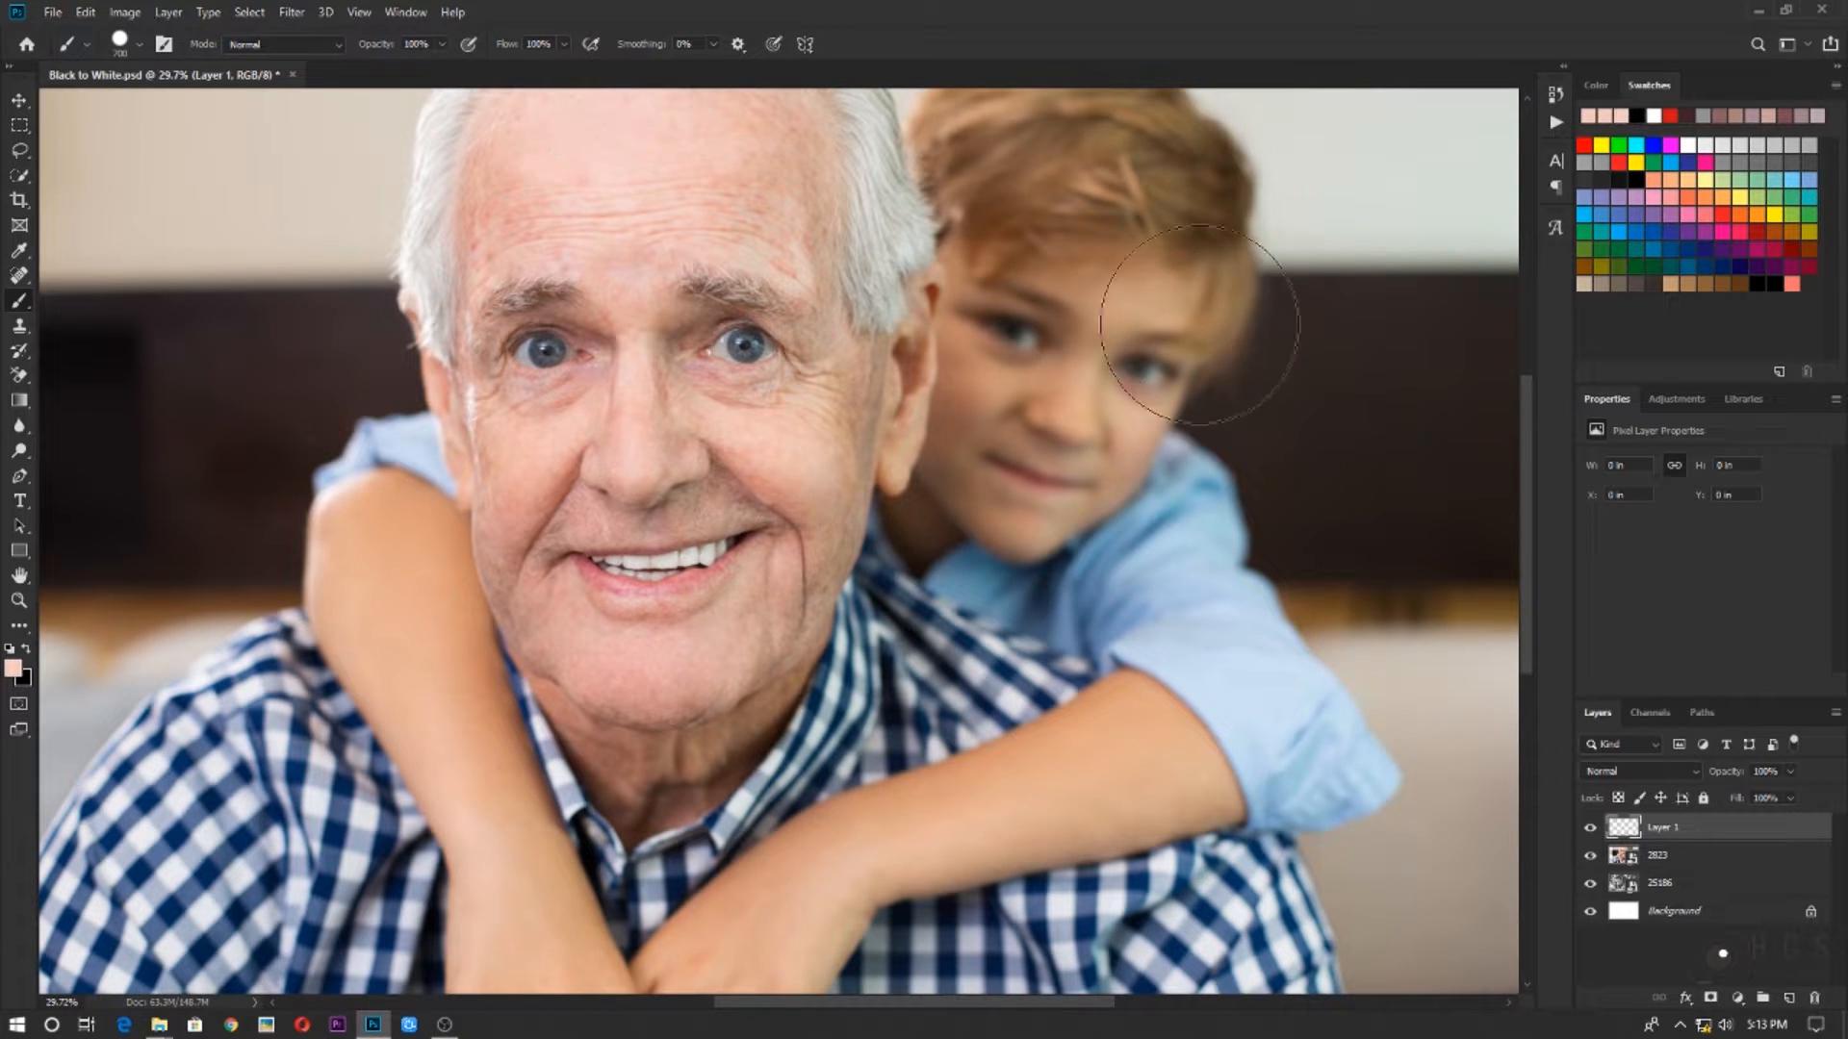
{"action": "left_click_drag", "start_coordinate": [1203, 322], "coordinate": [1295, 325]}
{"action": "key", "text": "ctrl+z"}
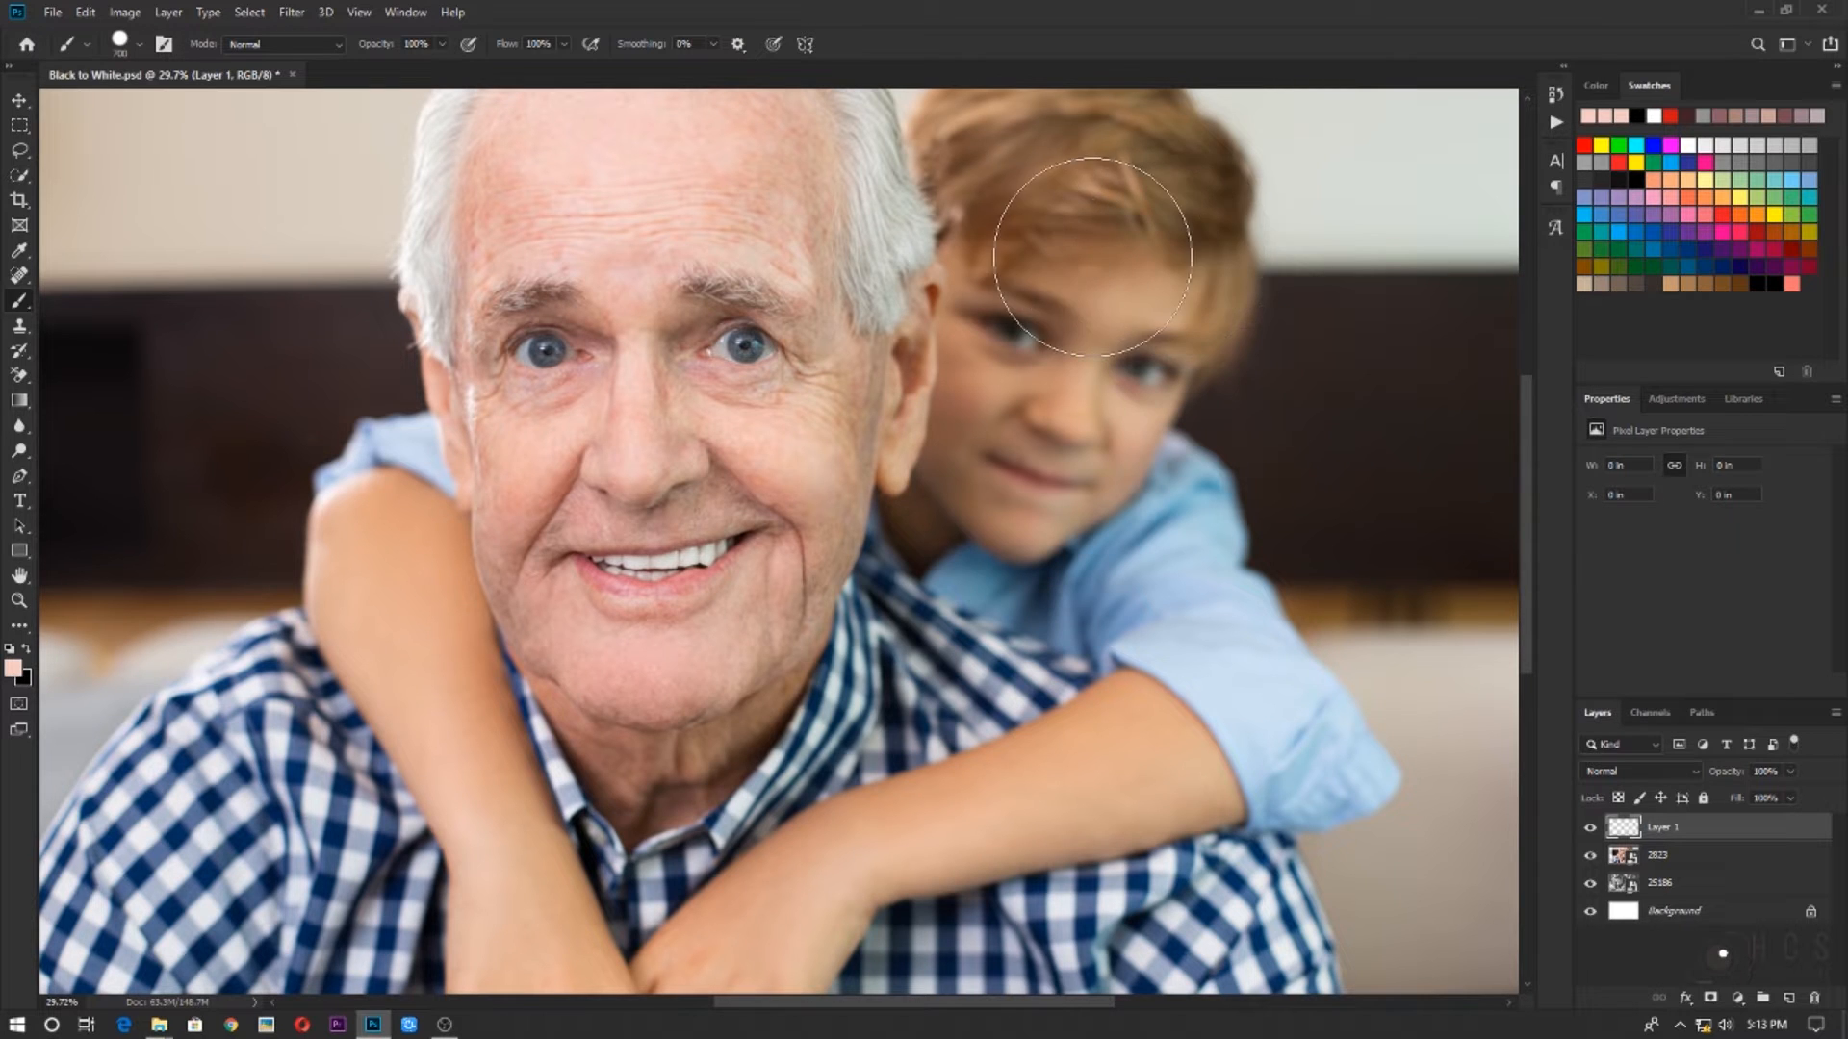
{"action": "left_click_drag", "start_coordinate": [1090, 255], "coordinate": [1323, 248]}
{"action": "key", "text": "ctrl+z"}
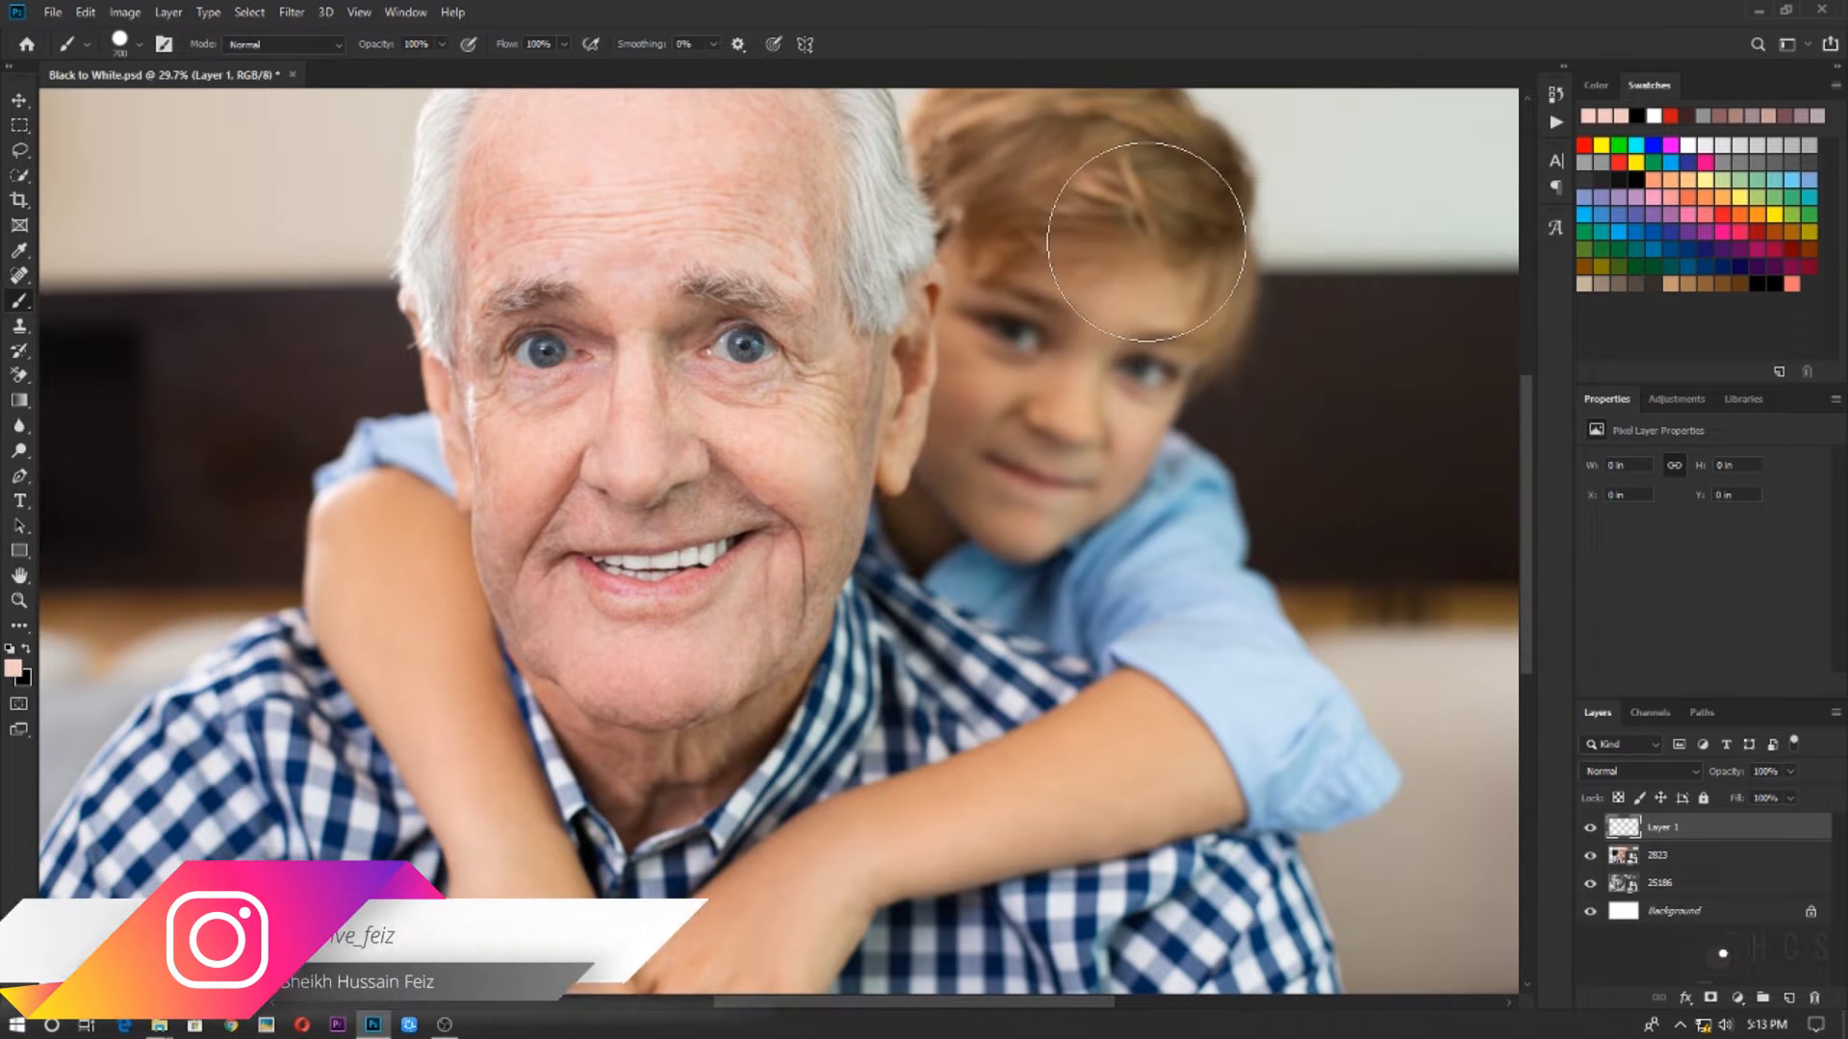
Reduce the brush to 400 px and paint a straight light pink swatch bar about 1.6 in wide across the boy's forehead
{"action": "key", "text": "bracketright"}
{"action": "key", "text": "bracketright"}
{"action": "key", "text": "bracketright"}
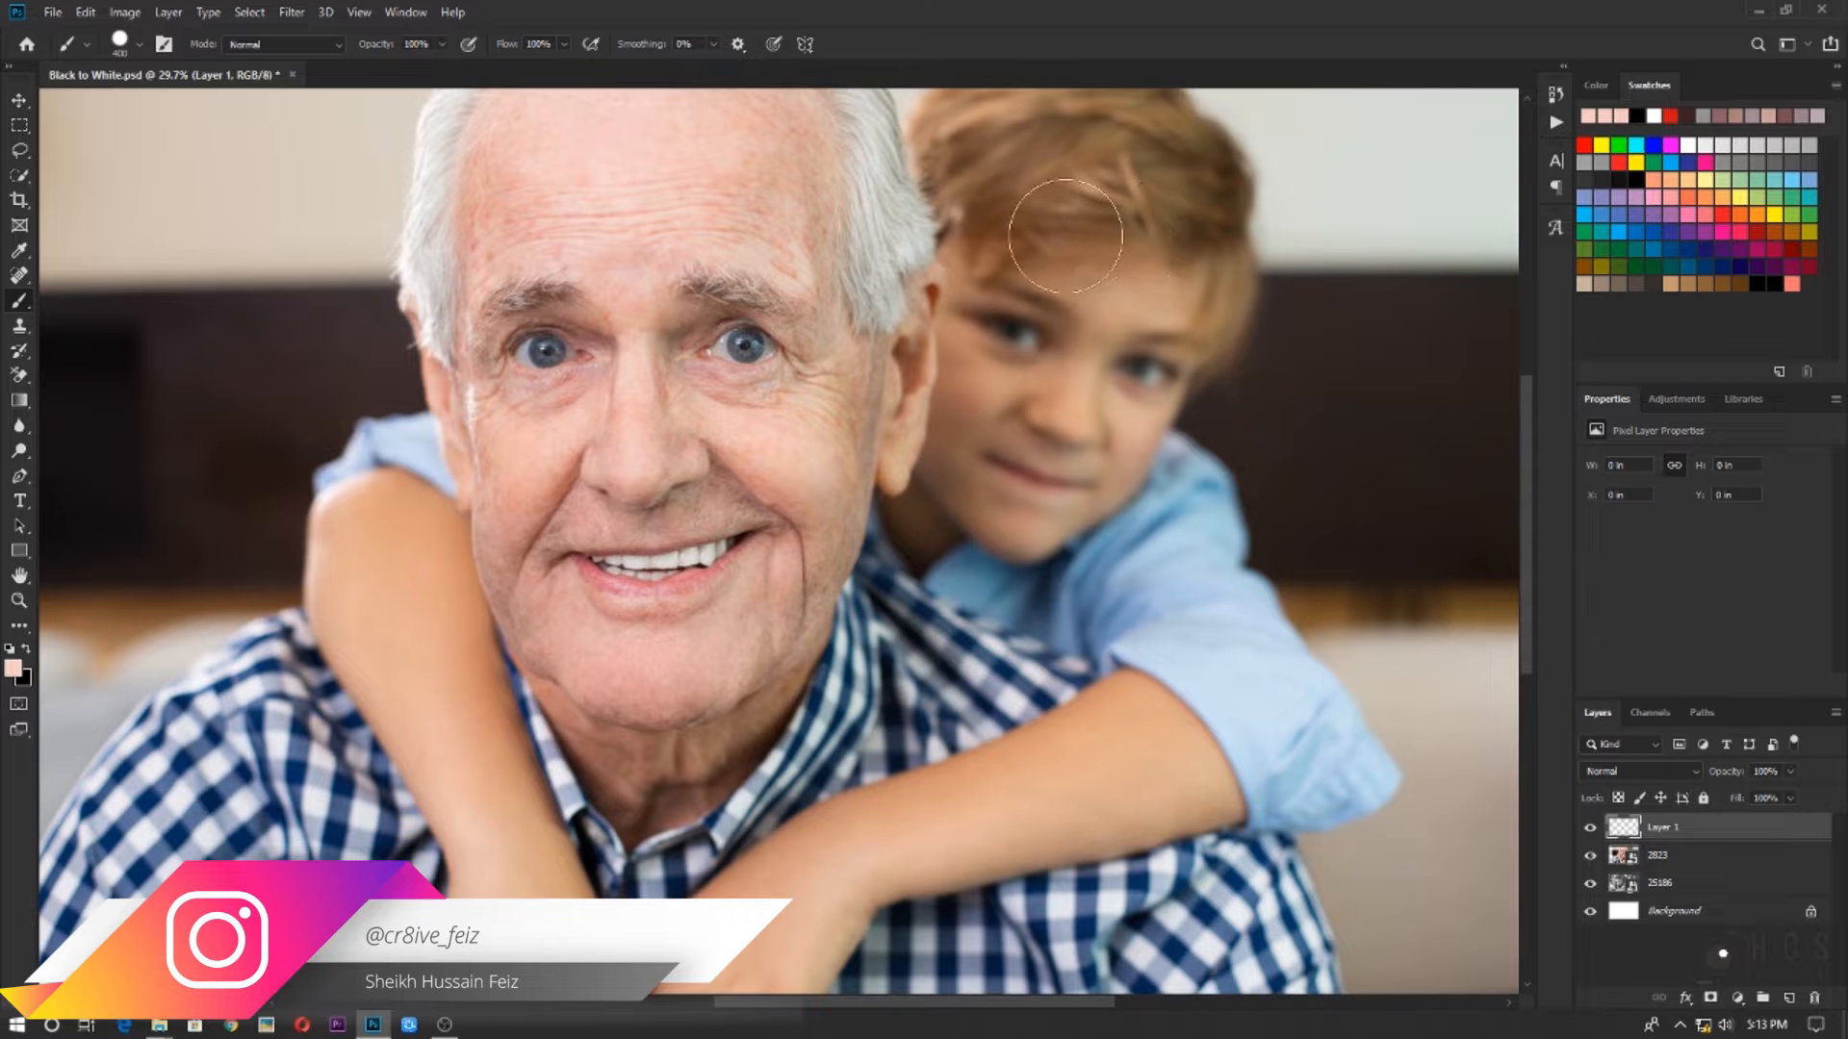
{"action": "left_click_drag", "start_coordinate": [1047, 231], "coordinate": [1297, 222]}
{"action": "key", "text": "ctrl+z"}
{"action": "left_click", "coordinate": [1058, 240]}
{"action": "left_click", "coordinate": [1405, 239], "text": "shift"}
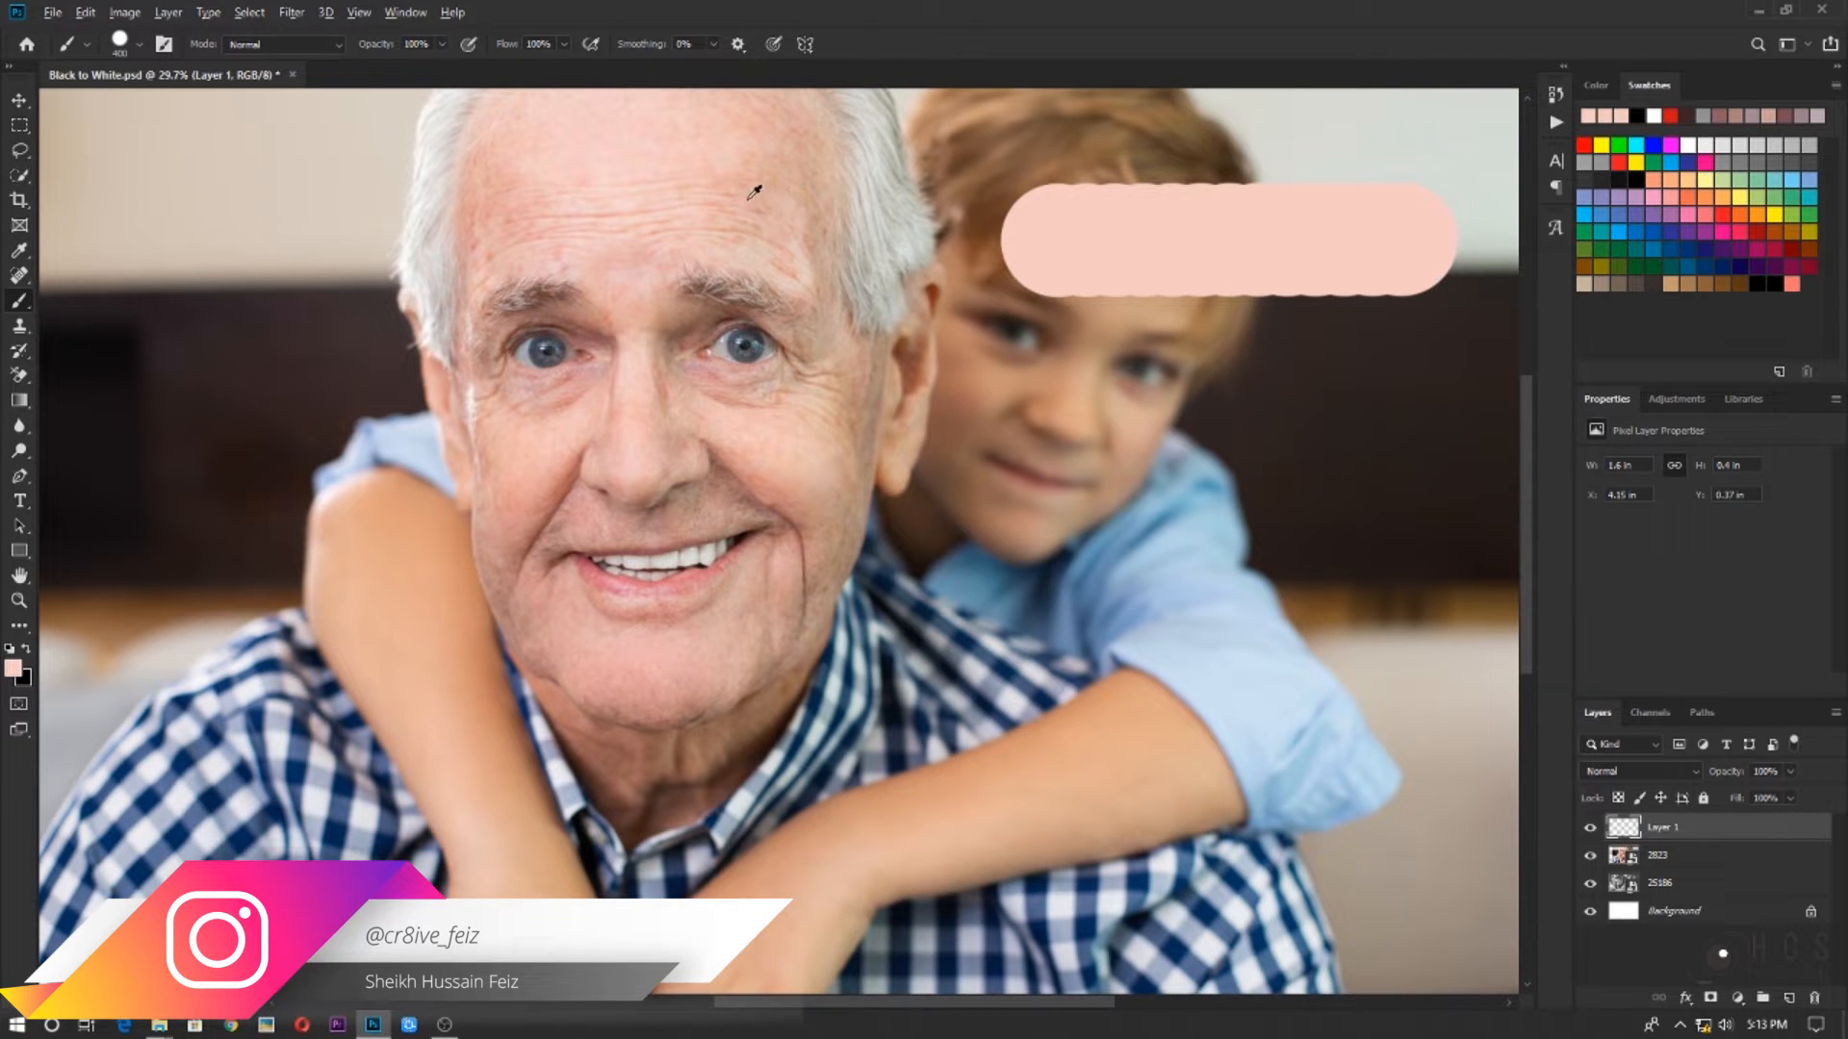
Sample a peach tone from the man's forehead and paint a second straight swatch bar directly below the pink one
{"action": "left_click", "coordinate": [683, 181], "text": "alt"}
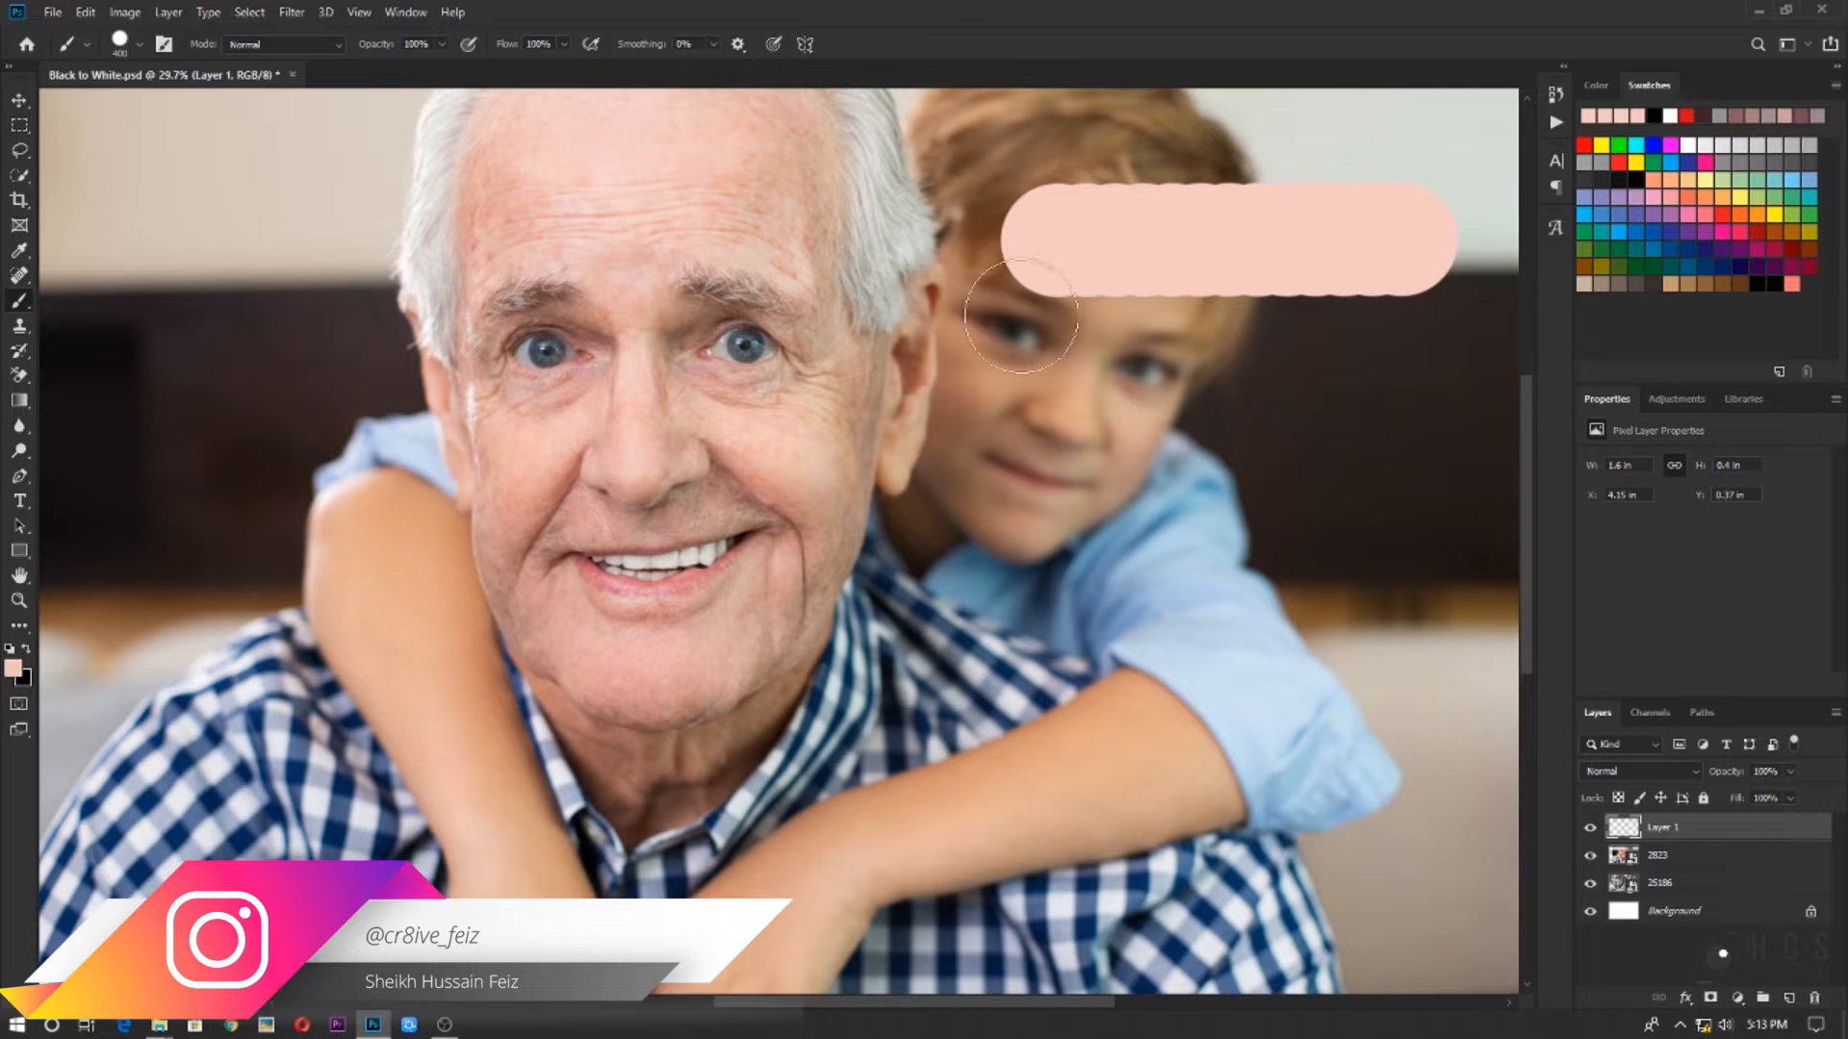
{"action": "left_click_drag", "start_coordinate": [1008, 311], "coordinate": [1101, 316]}
{"action": "key", "text": "ctrl+z"}
{"action": "left_click", "coordinate": [1048, 332]}
{"action": "left_click", "coordinate": [1398, 333], "text": "shift"}
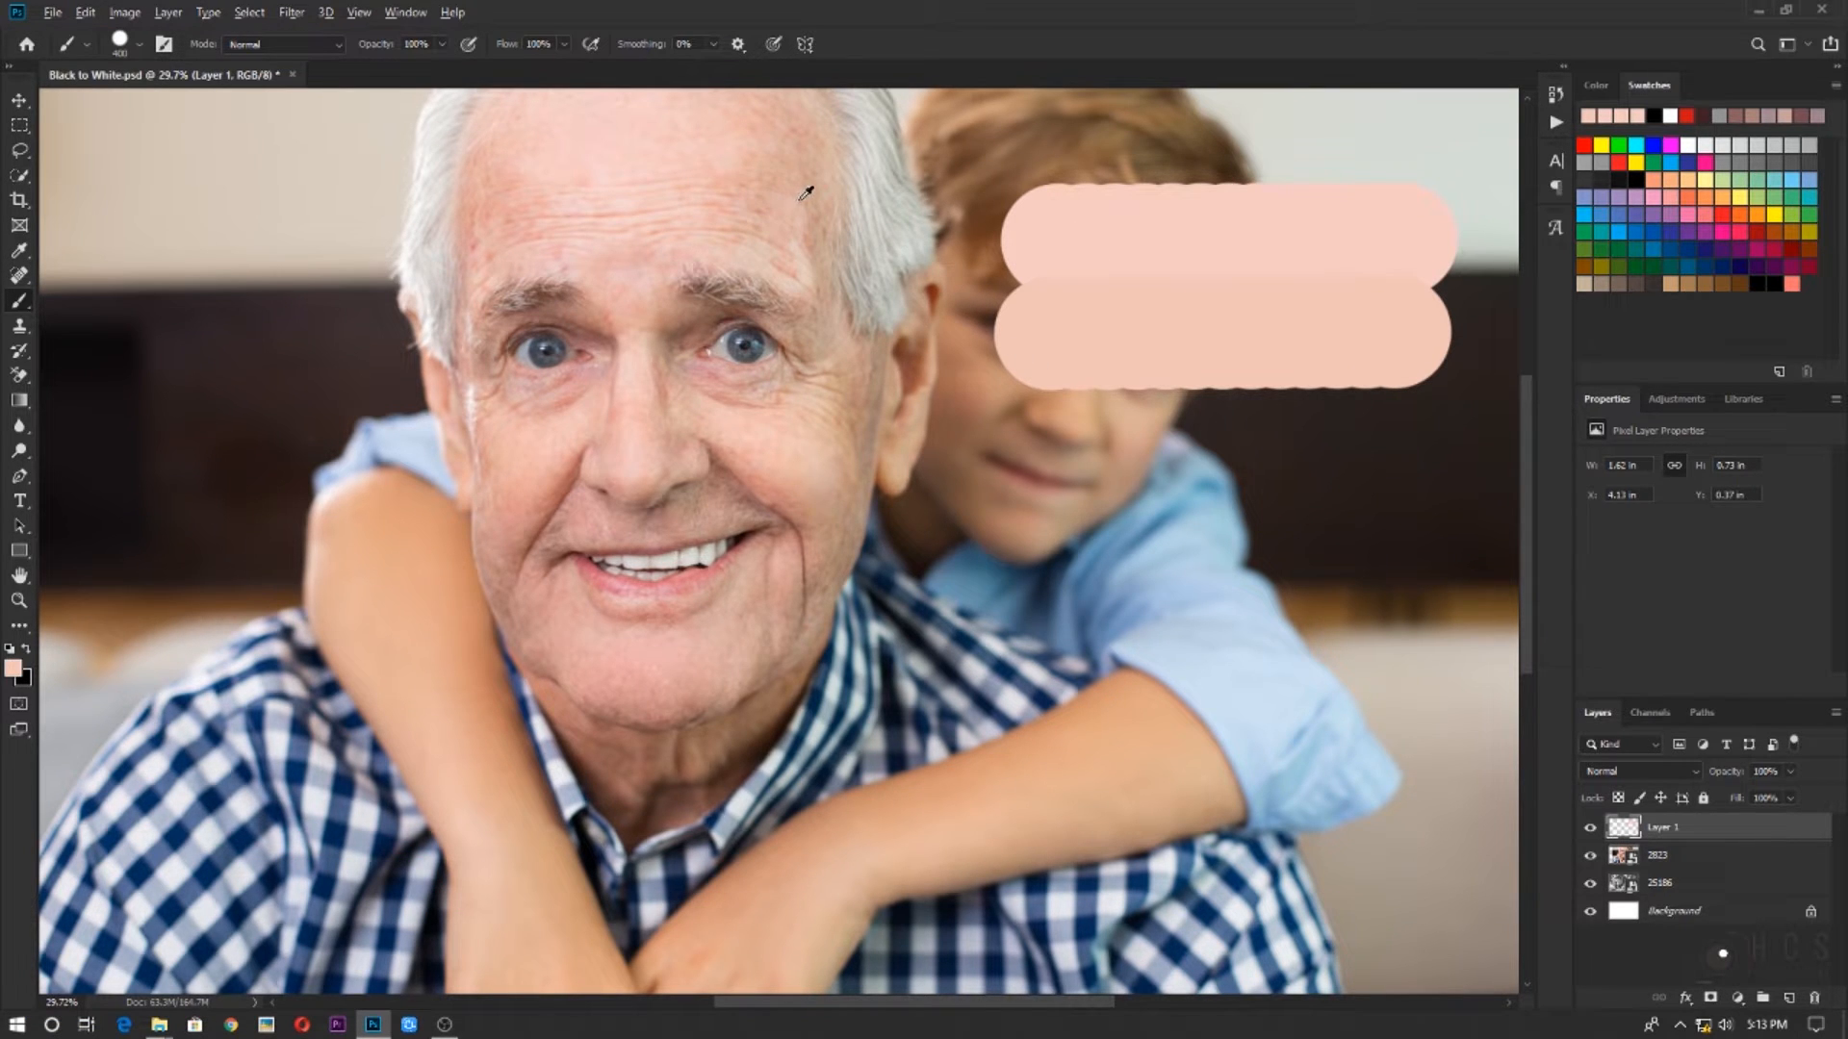
Sample a tan midtone from below the man's eye beside the nose and paint a third swatch bar beneath the peach one
{"action": "left_click", "coordinate": [698, 389], "text": "alt"}
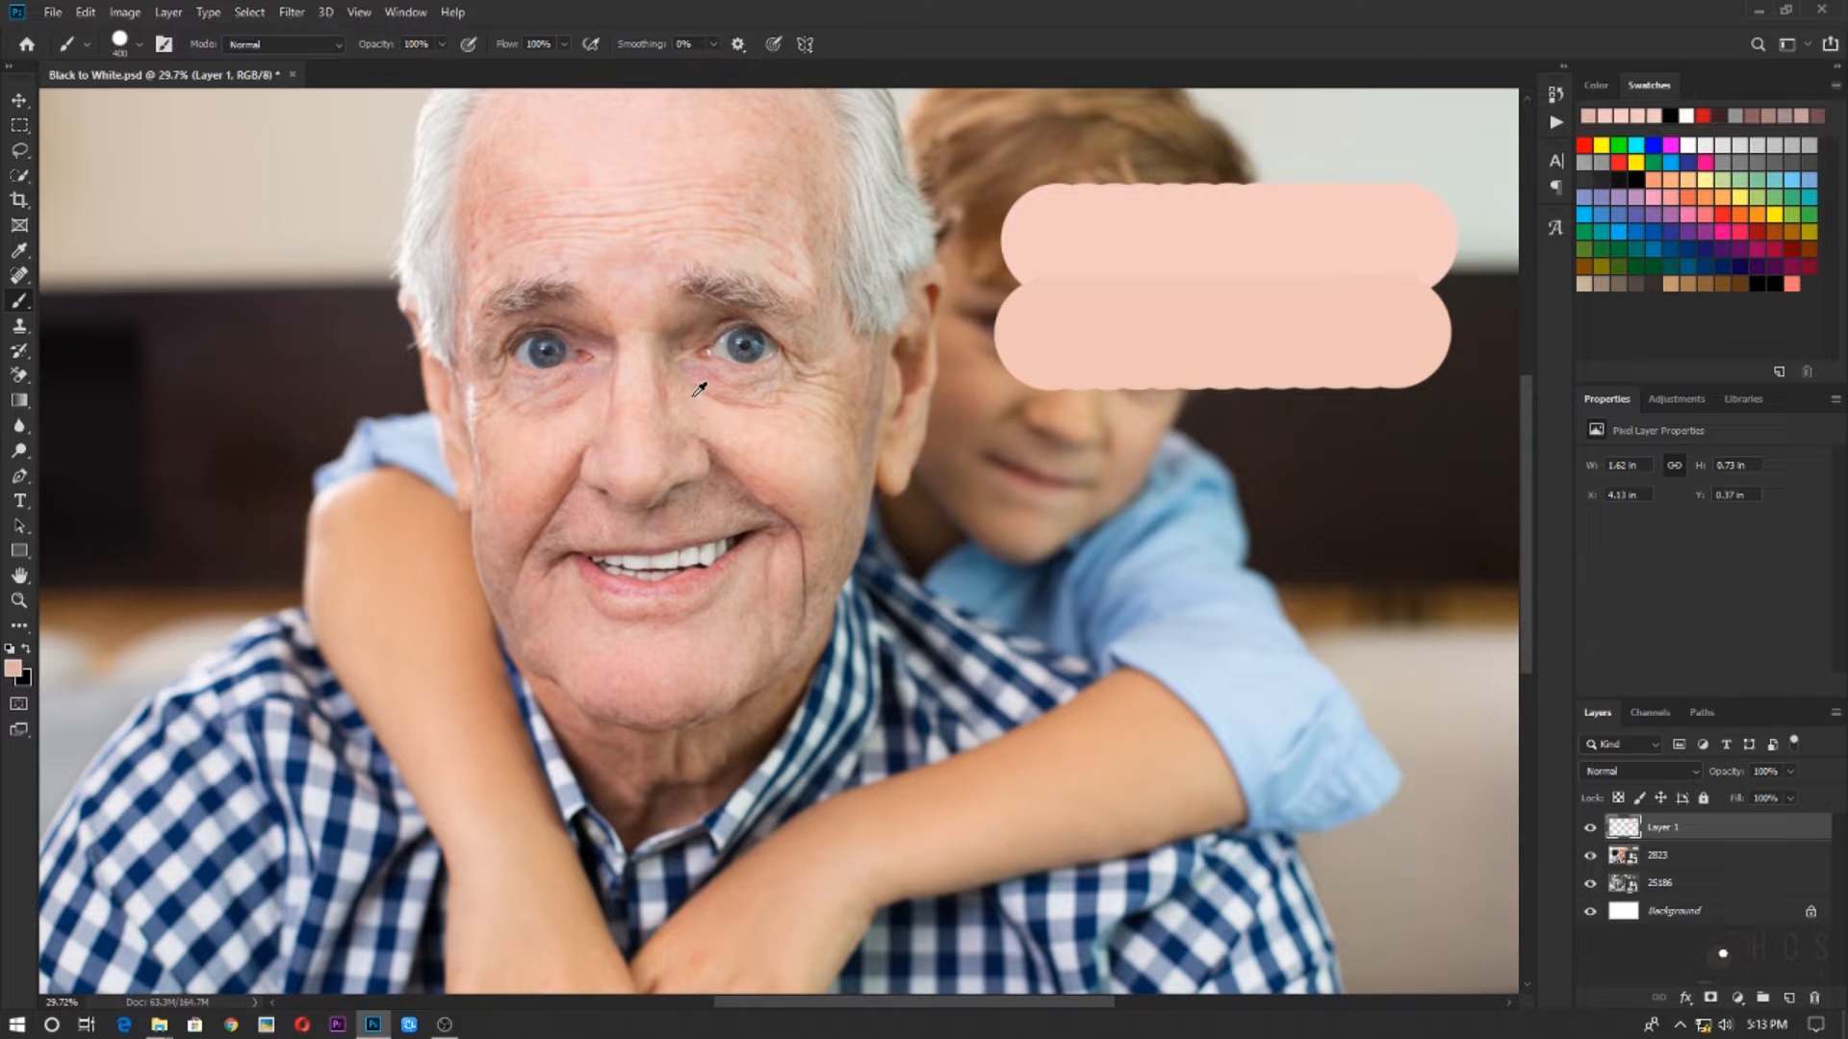
{"action": "left_click", "coordinate": [1023, 421]}
{"action": "left_click", "coordinate": [1402, 422], "text": "shift"}
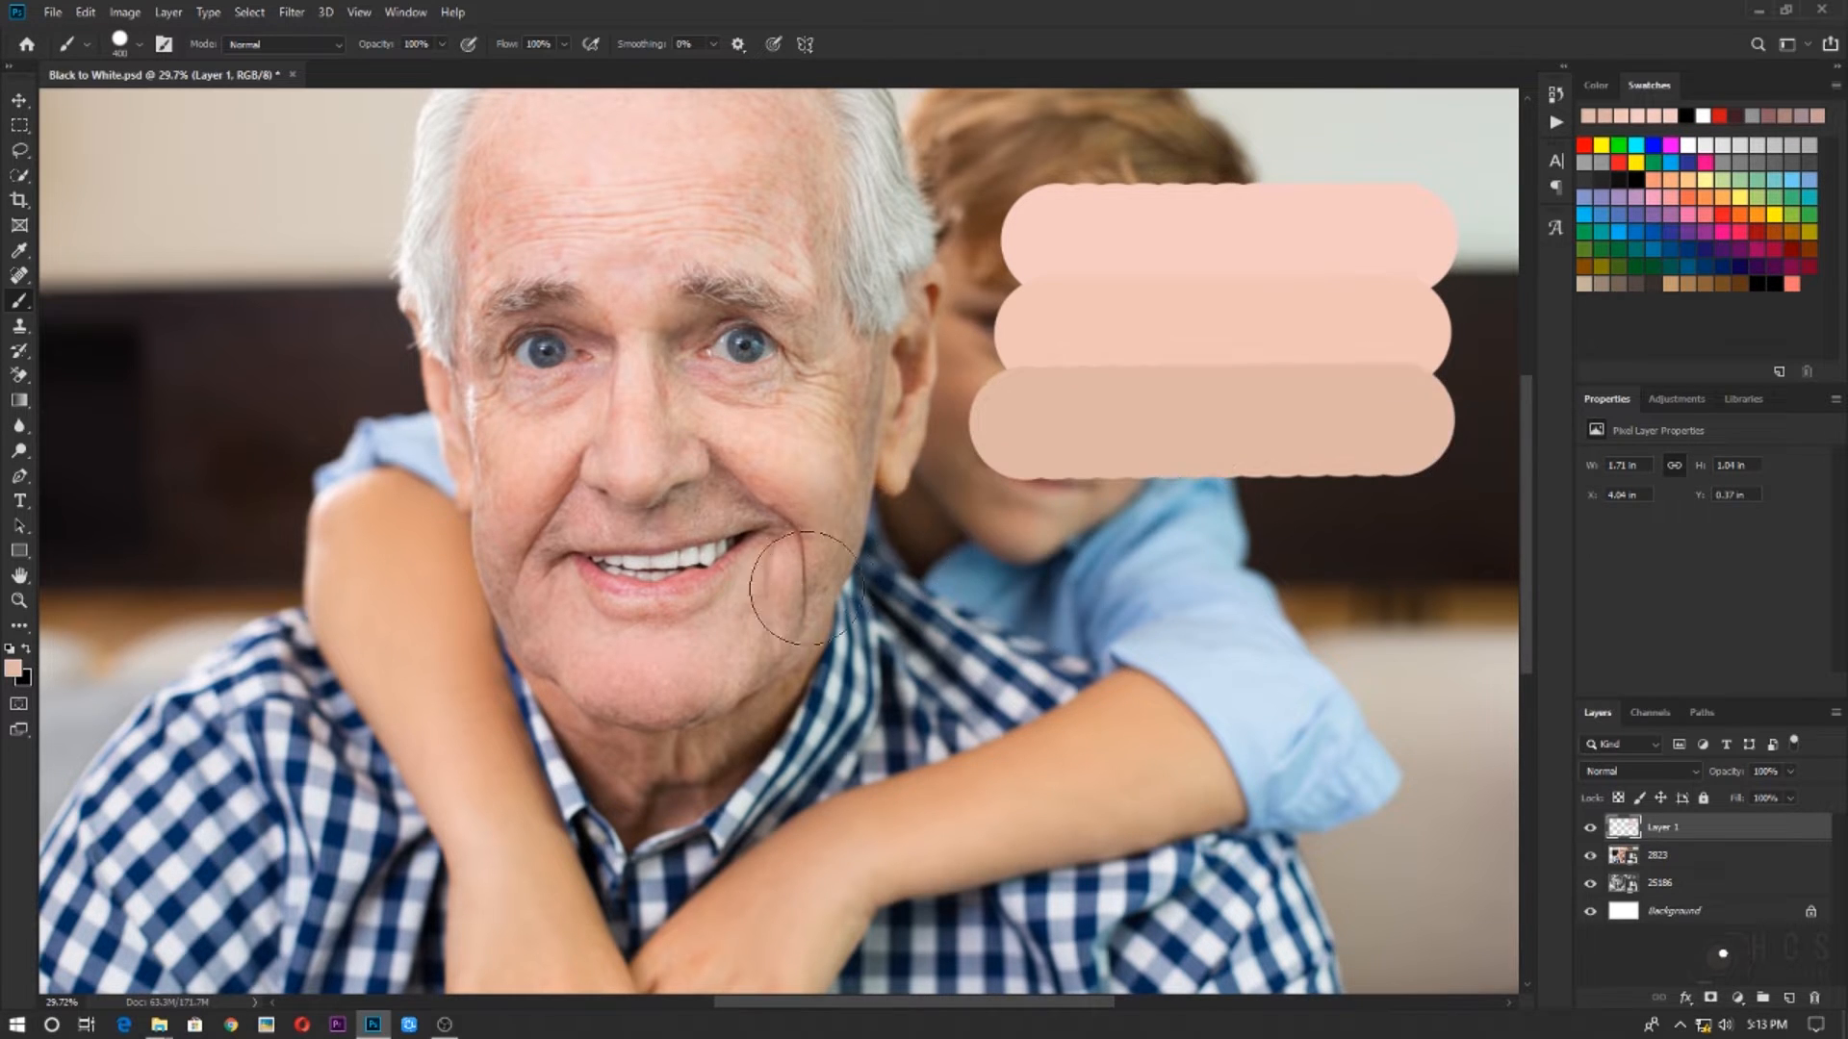
Sample a darker beige tone from the man's temple near the hairline and paint a fourth swatch bar below the tan one
{"action": "left_click", "coordinate": [822, 230], "text": "alt"}
{"action": "left_click", "coordinate": [1020, 515]}
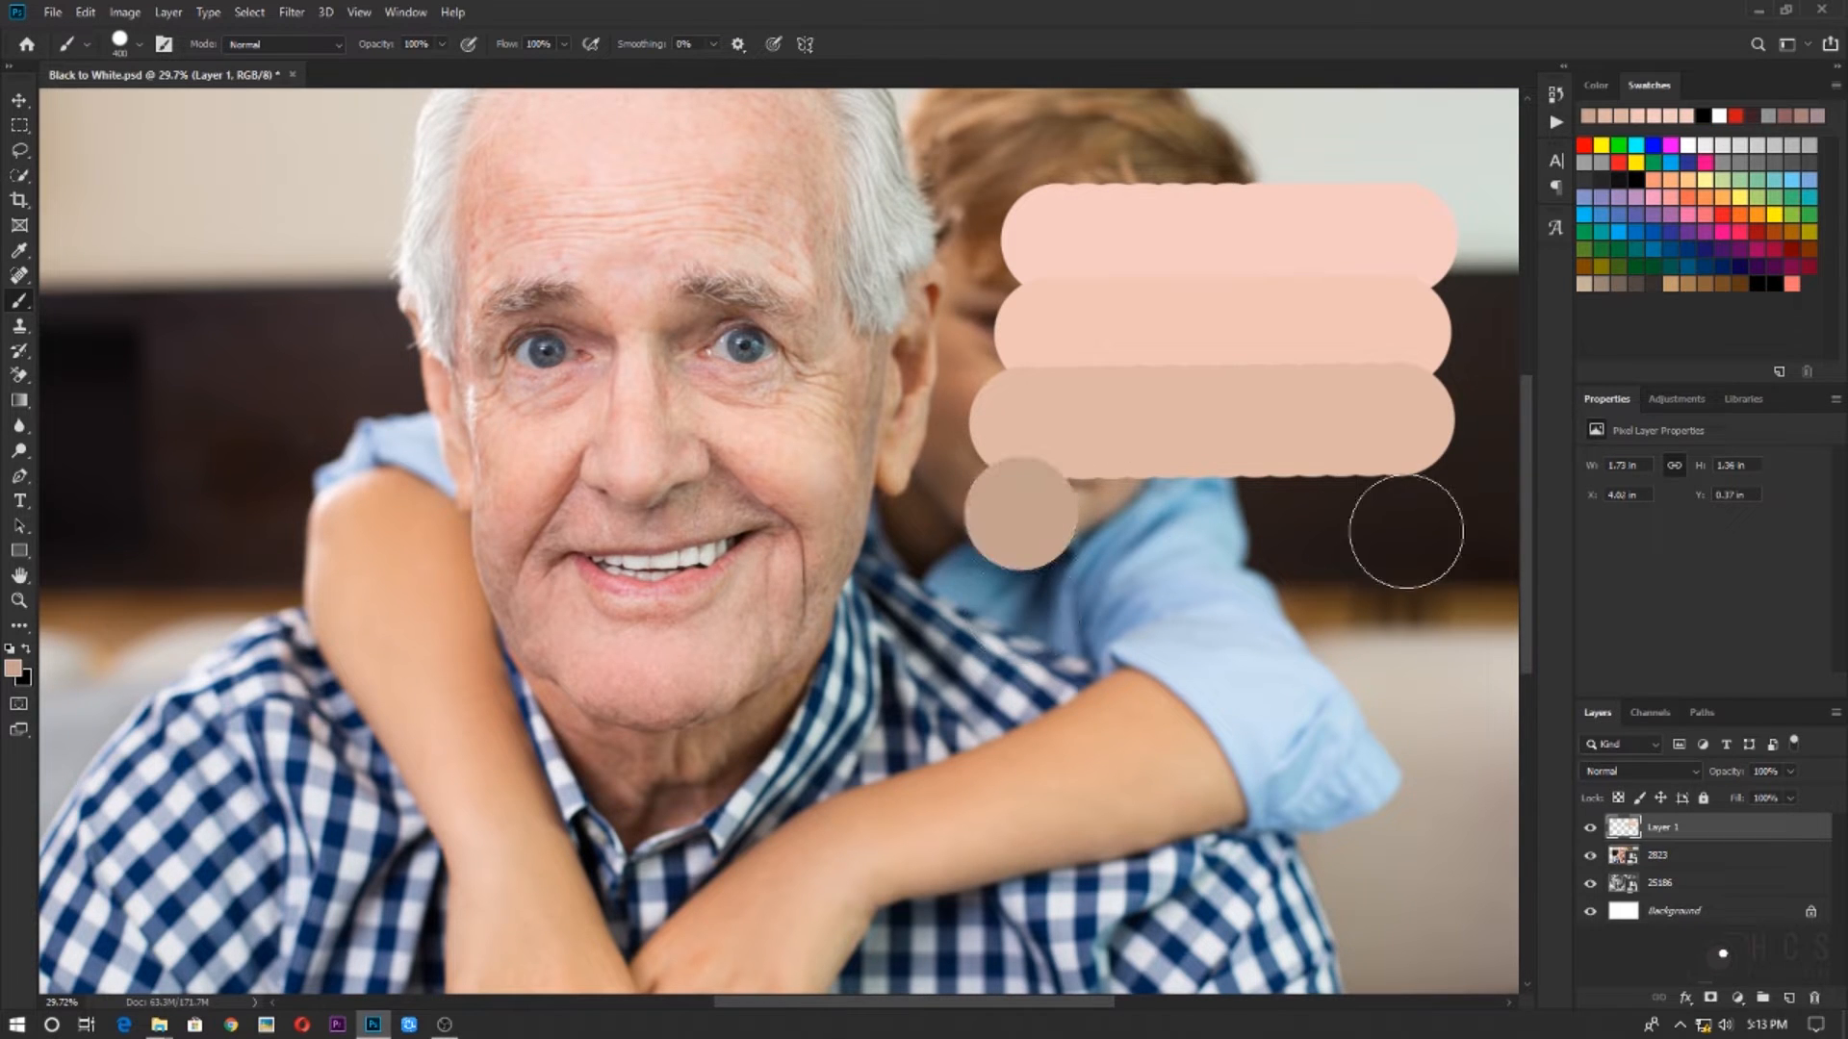
{"action": "left_click", "coordinate": [1394, 520], "text": "shift"}
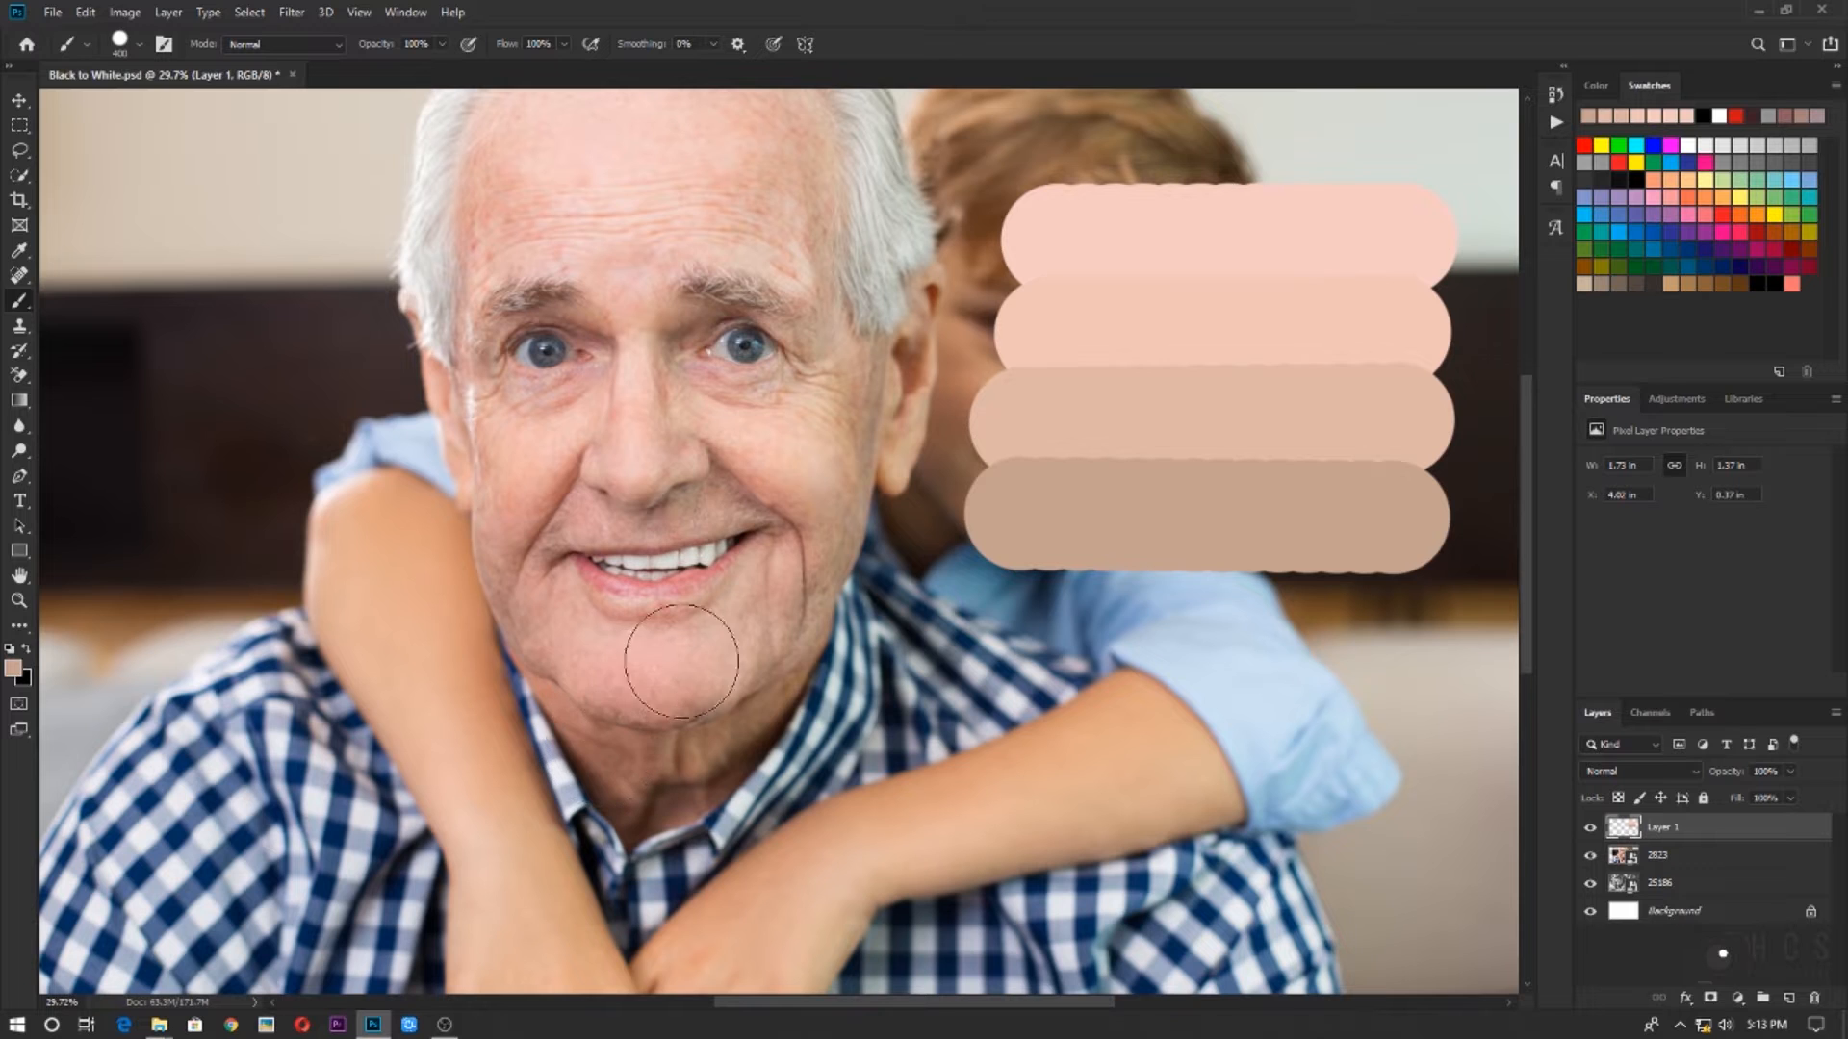
Sample the reddish shadow tone between the man's nose and upper lip and paint a fifth swatch bar below the beige one
{"action": "left_click", "coordinate": [676, 514], "text": "alt"}
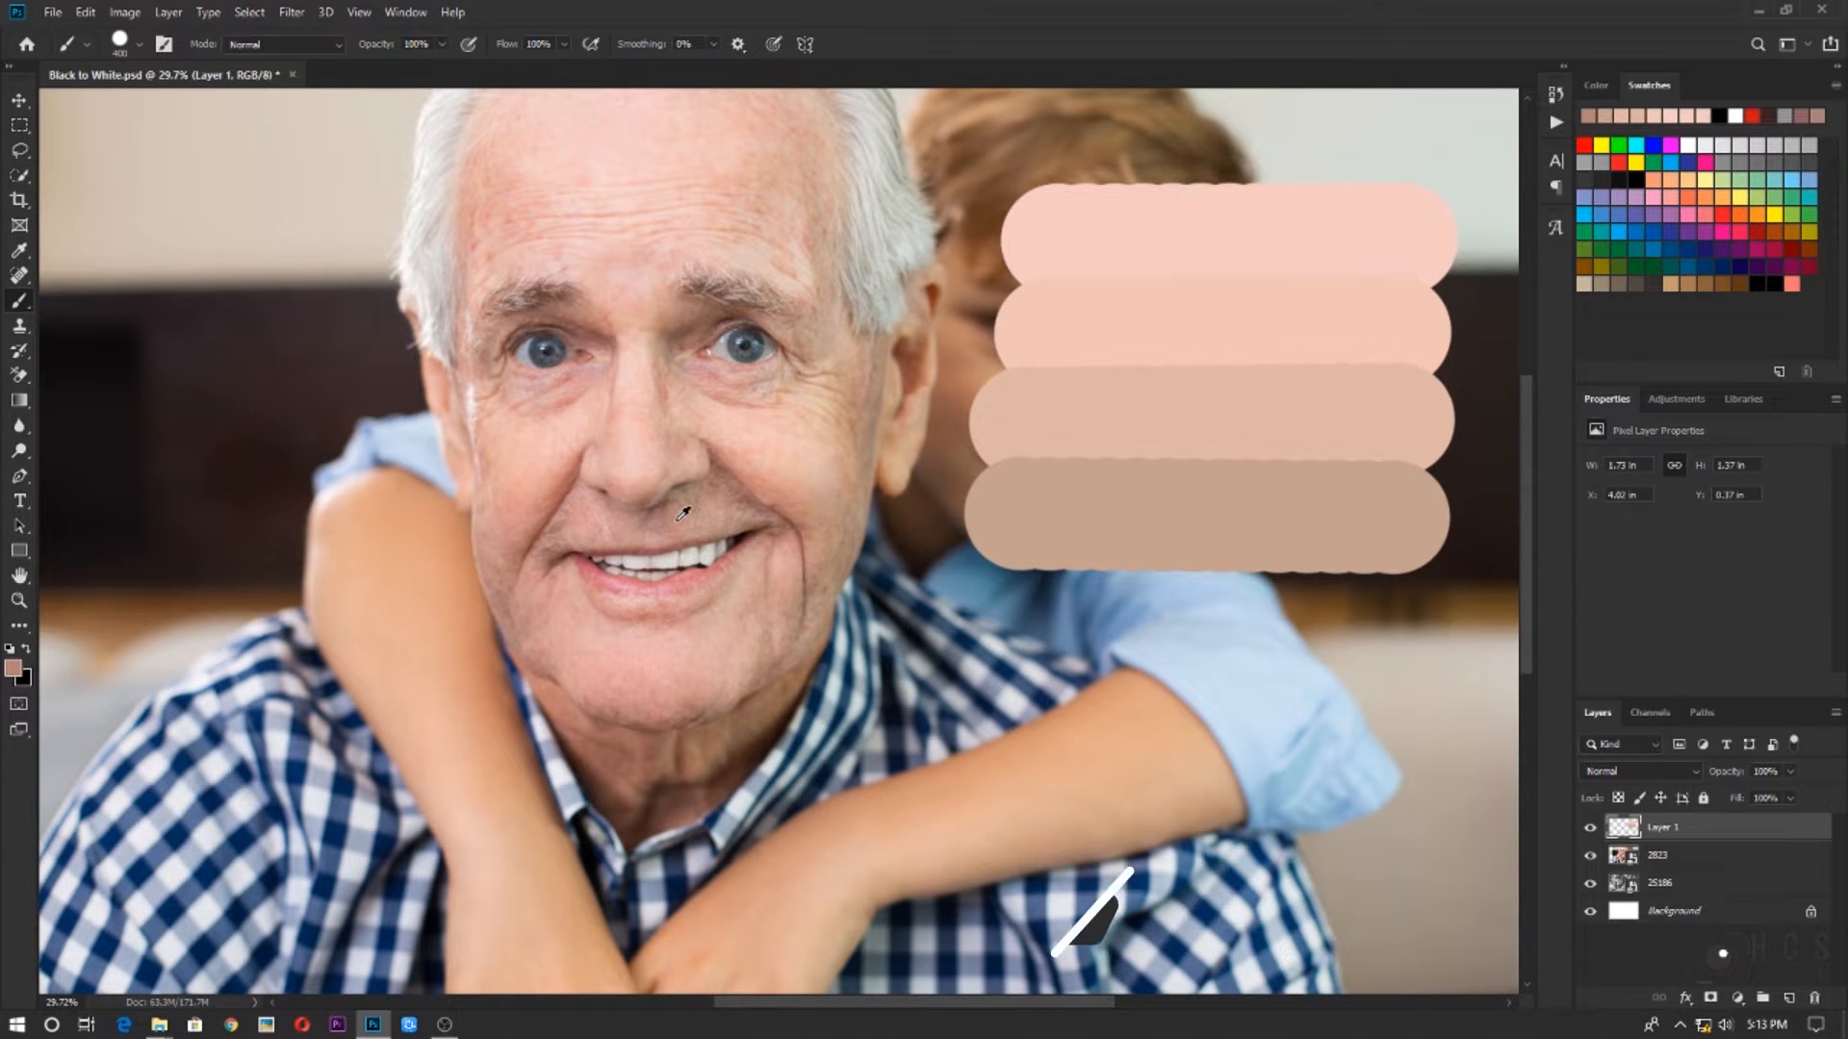
{"action": "left_click", "coordinate": [678, 520], "text": "alt"}
{"action": "left_click_drag", "start_coordinate": [1008, 610], "coordinate": [1378, 612]}
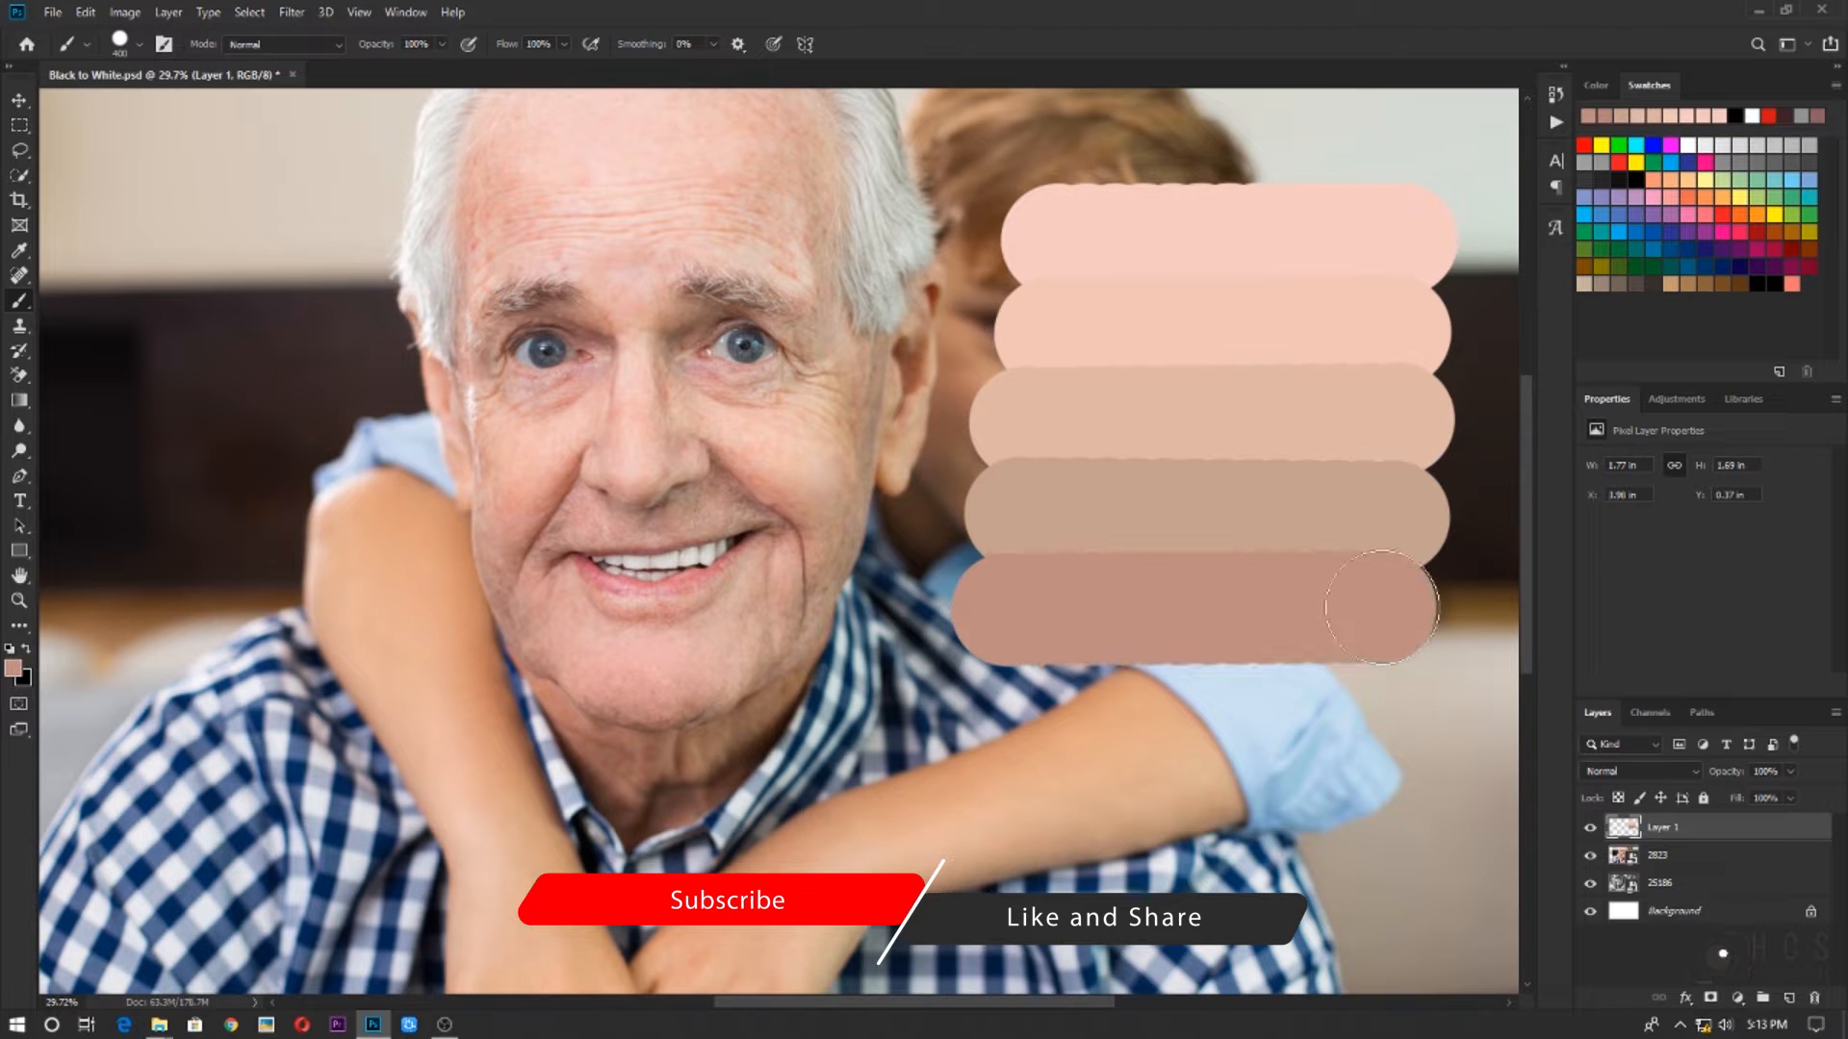
Sample the dark brown shadow on the man's neck under the chin and paint a sixth swatch bar at the stack's bottom
{"action": "left_click", "coordinate": [691, 739], "text": "alt"}
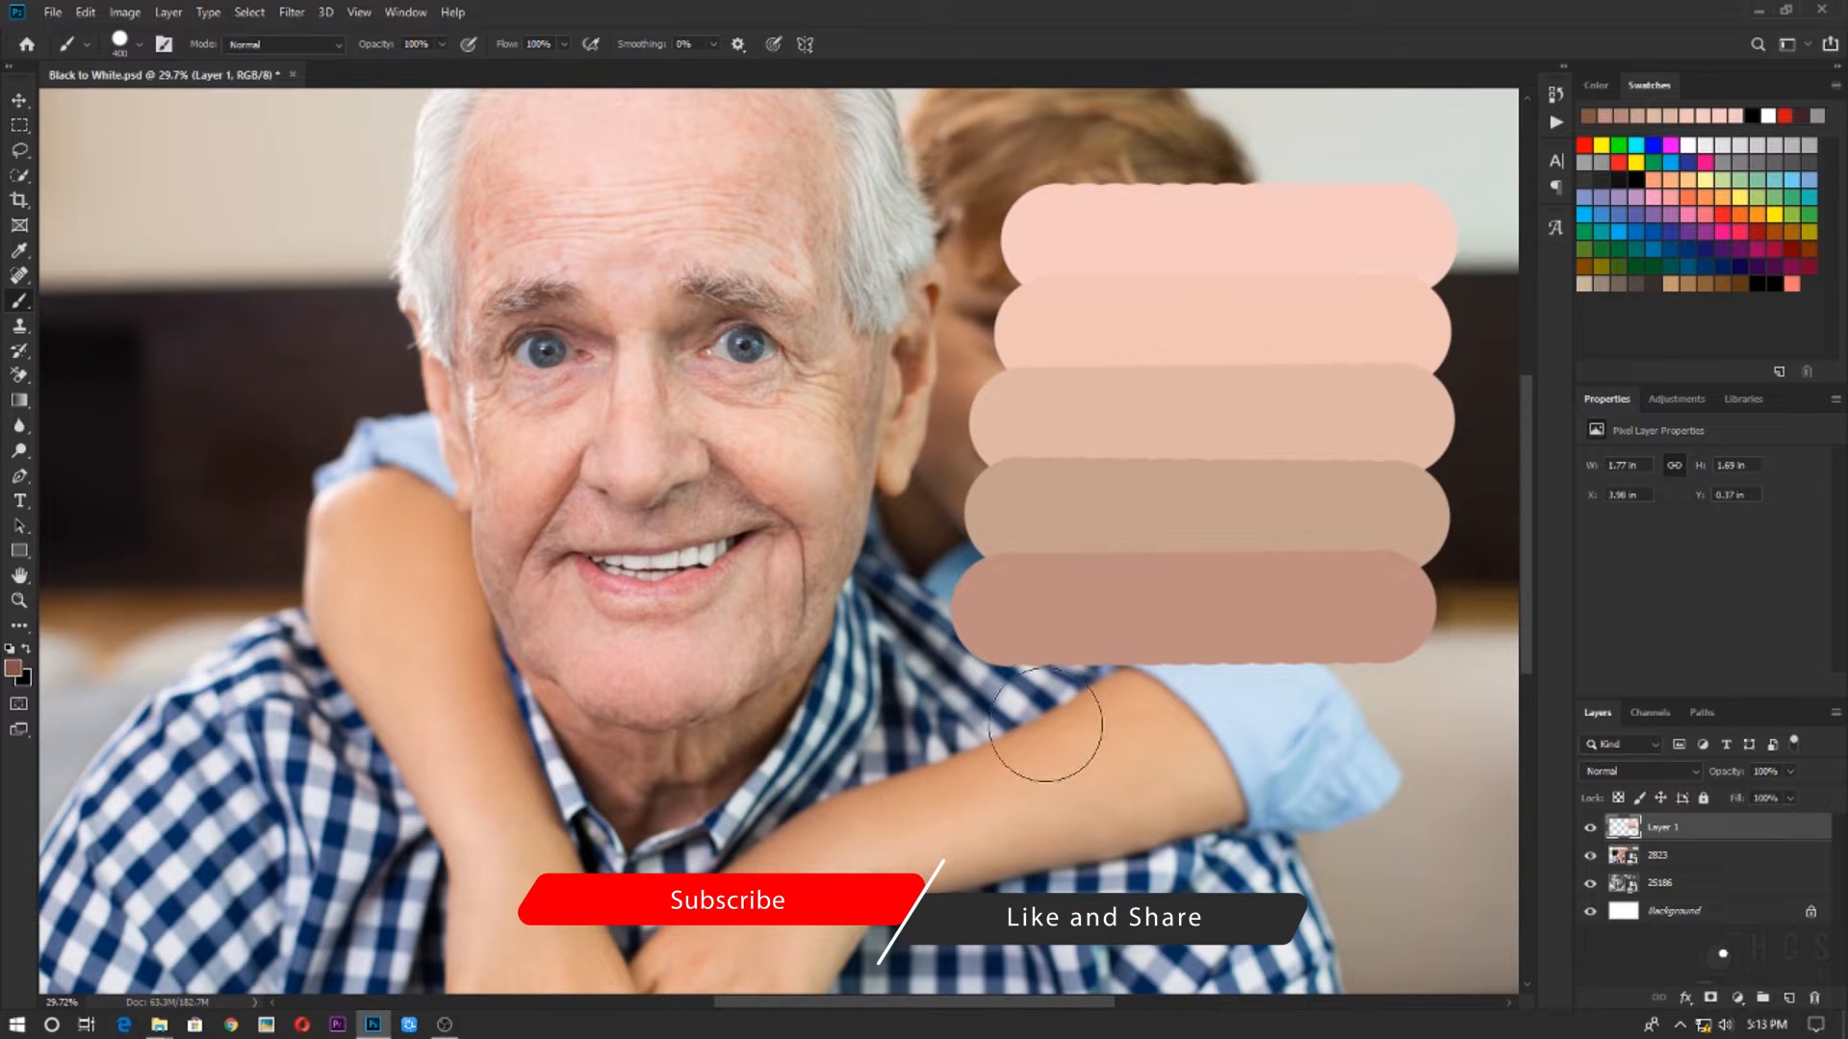
{"action": "left_click", "coordinate": [1014, 690]}
{"action": "key", "text": "ctrl+z"}
{"action": "left_click", "coordinate": [1032, 690]}
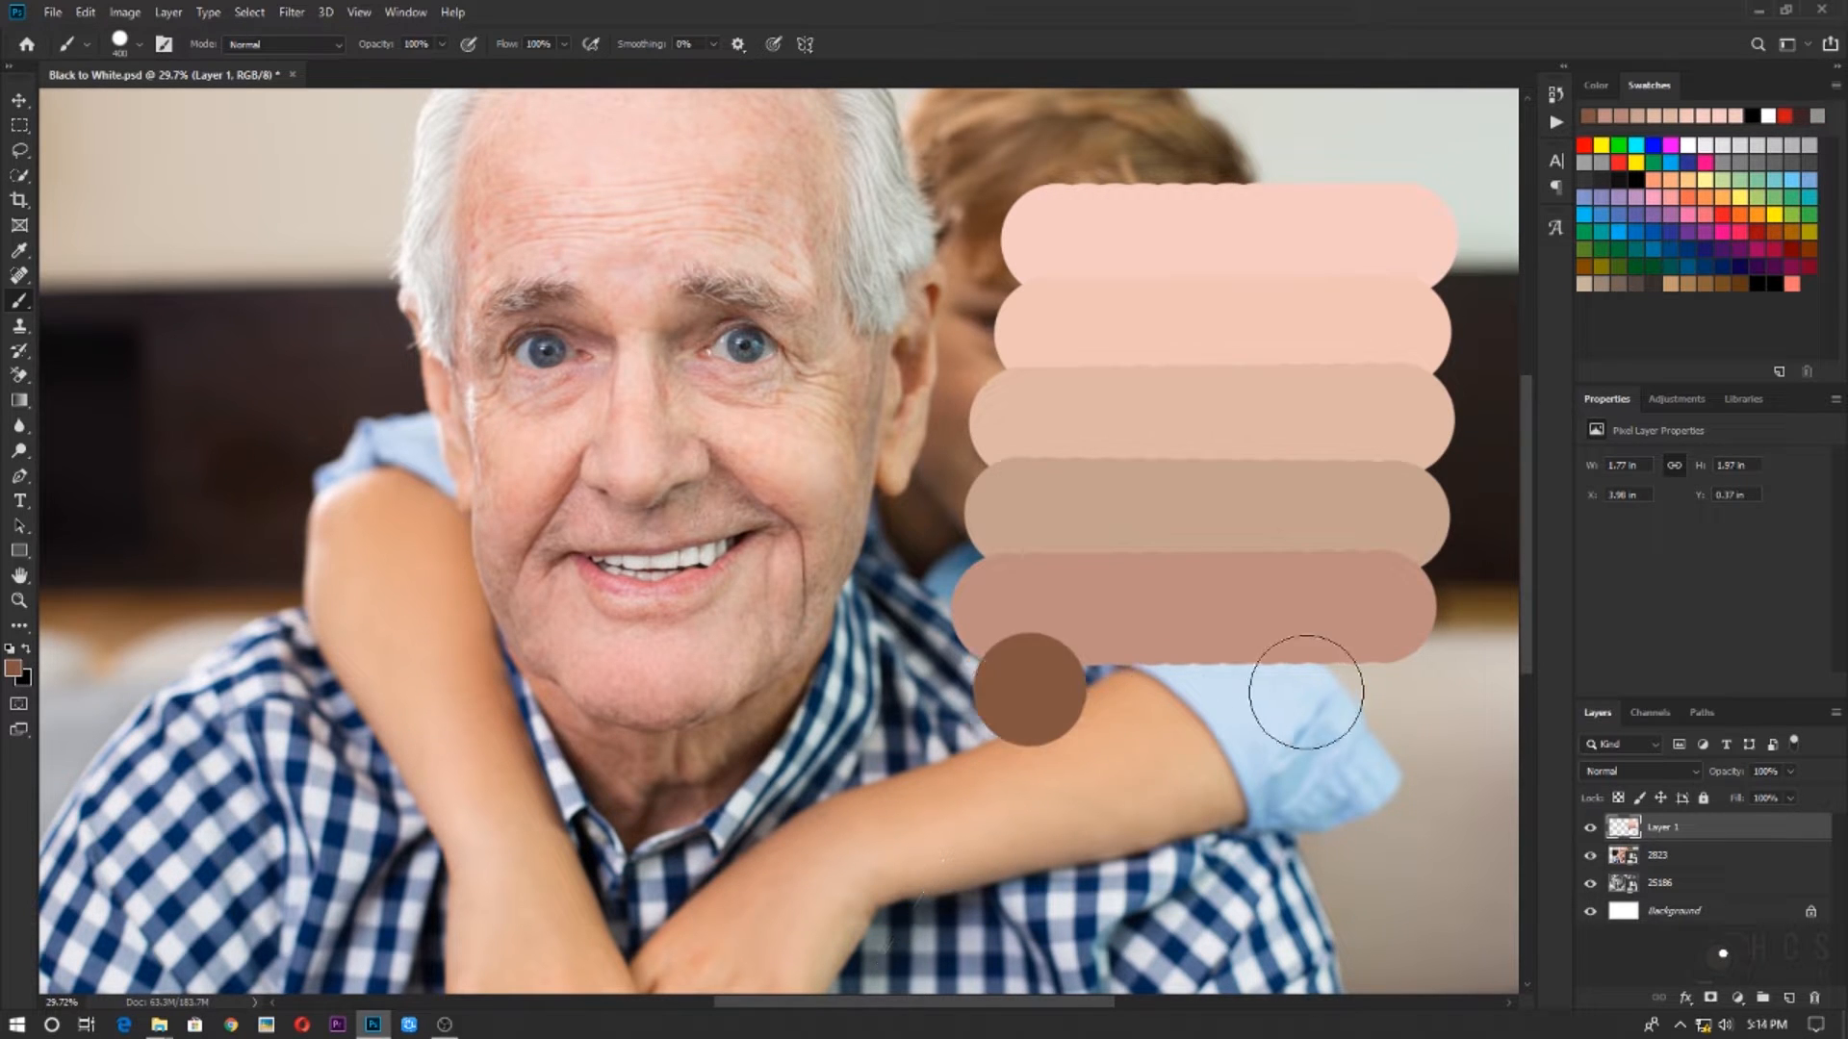
{"action": "left_click", "coordinate": [1386, 690], "text": "shift"}
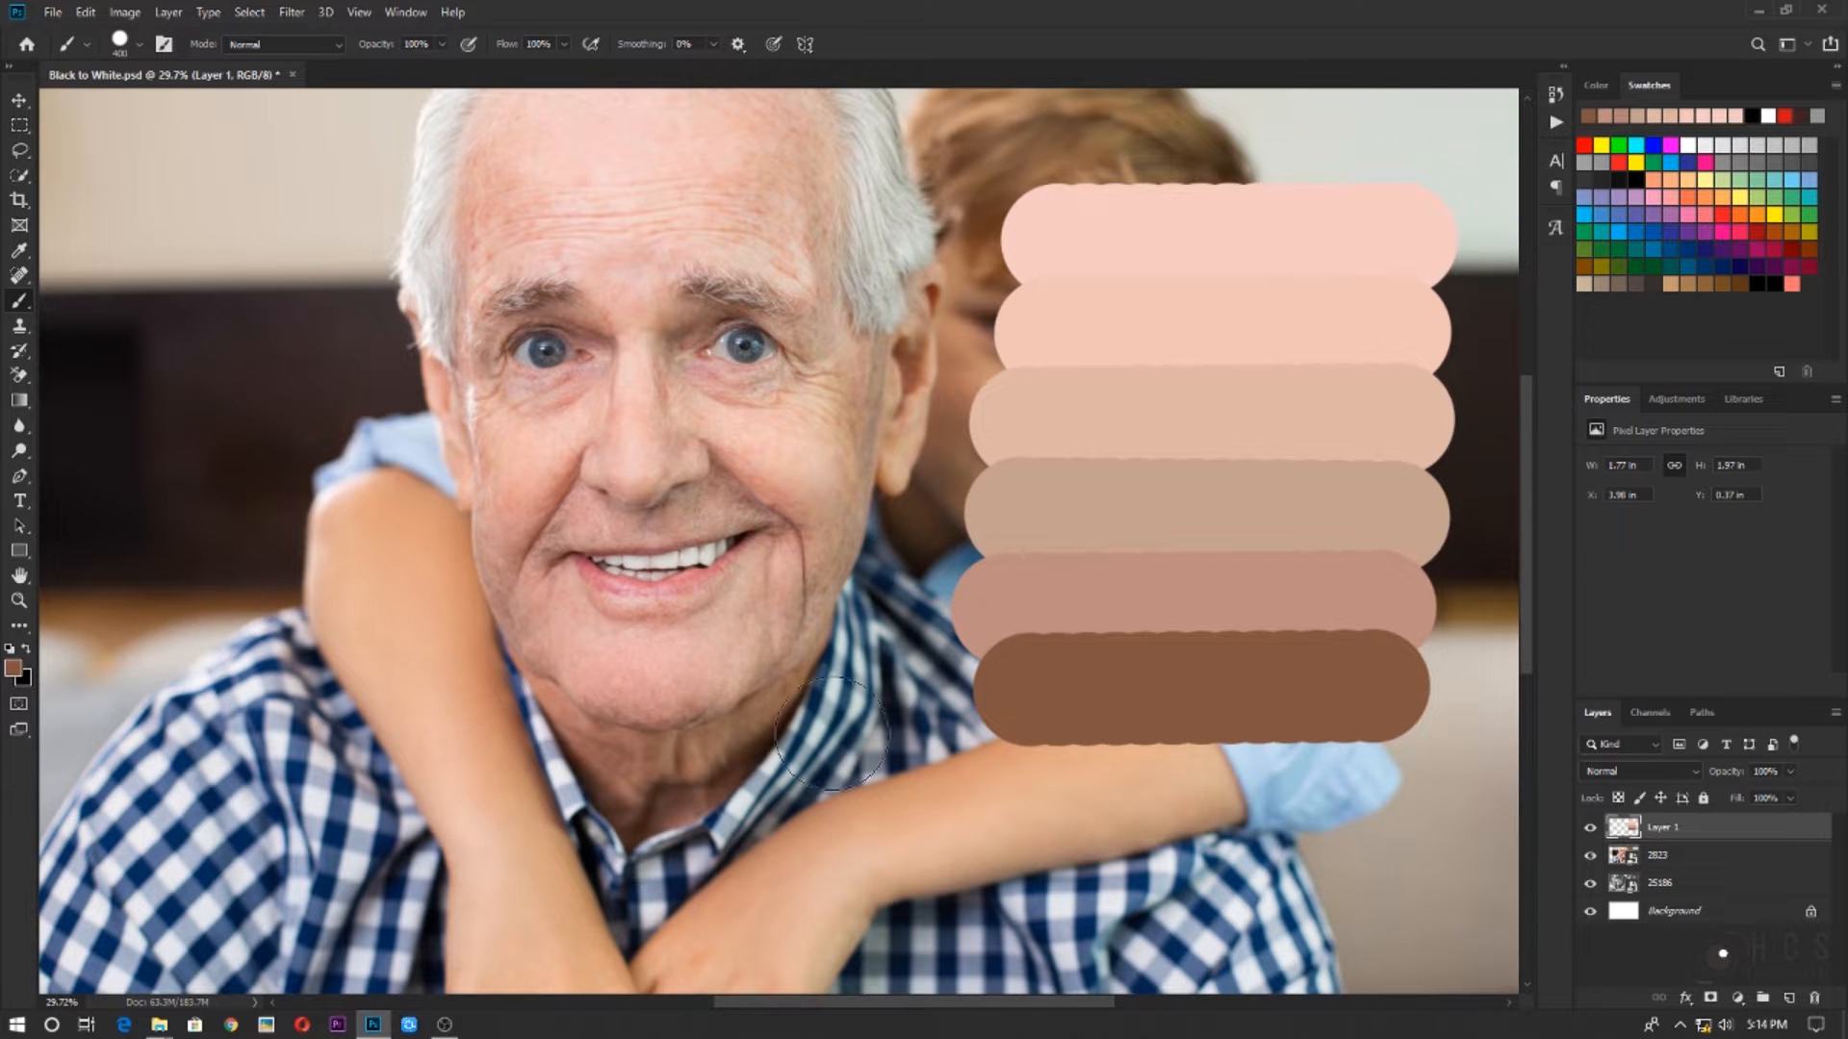
Hide the 2823 colour photo layer so the swatches sit over the black-and-white portrait
{"action": "left_click", "coordinate": [1592, 859]}
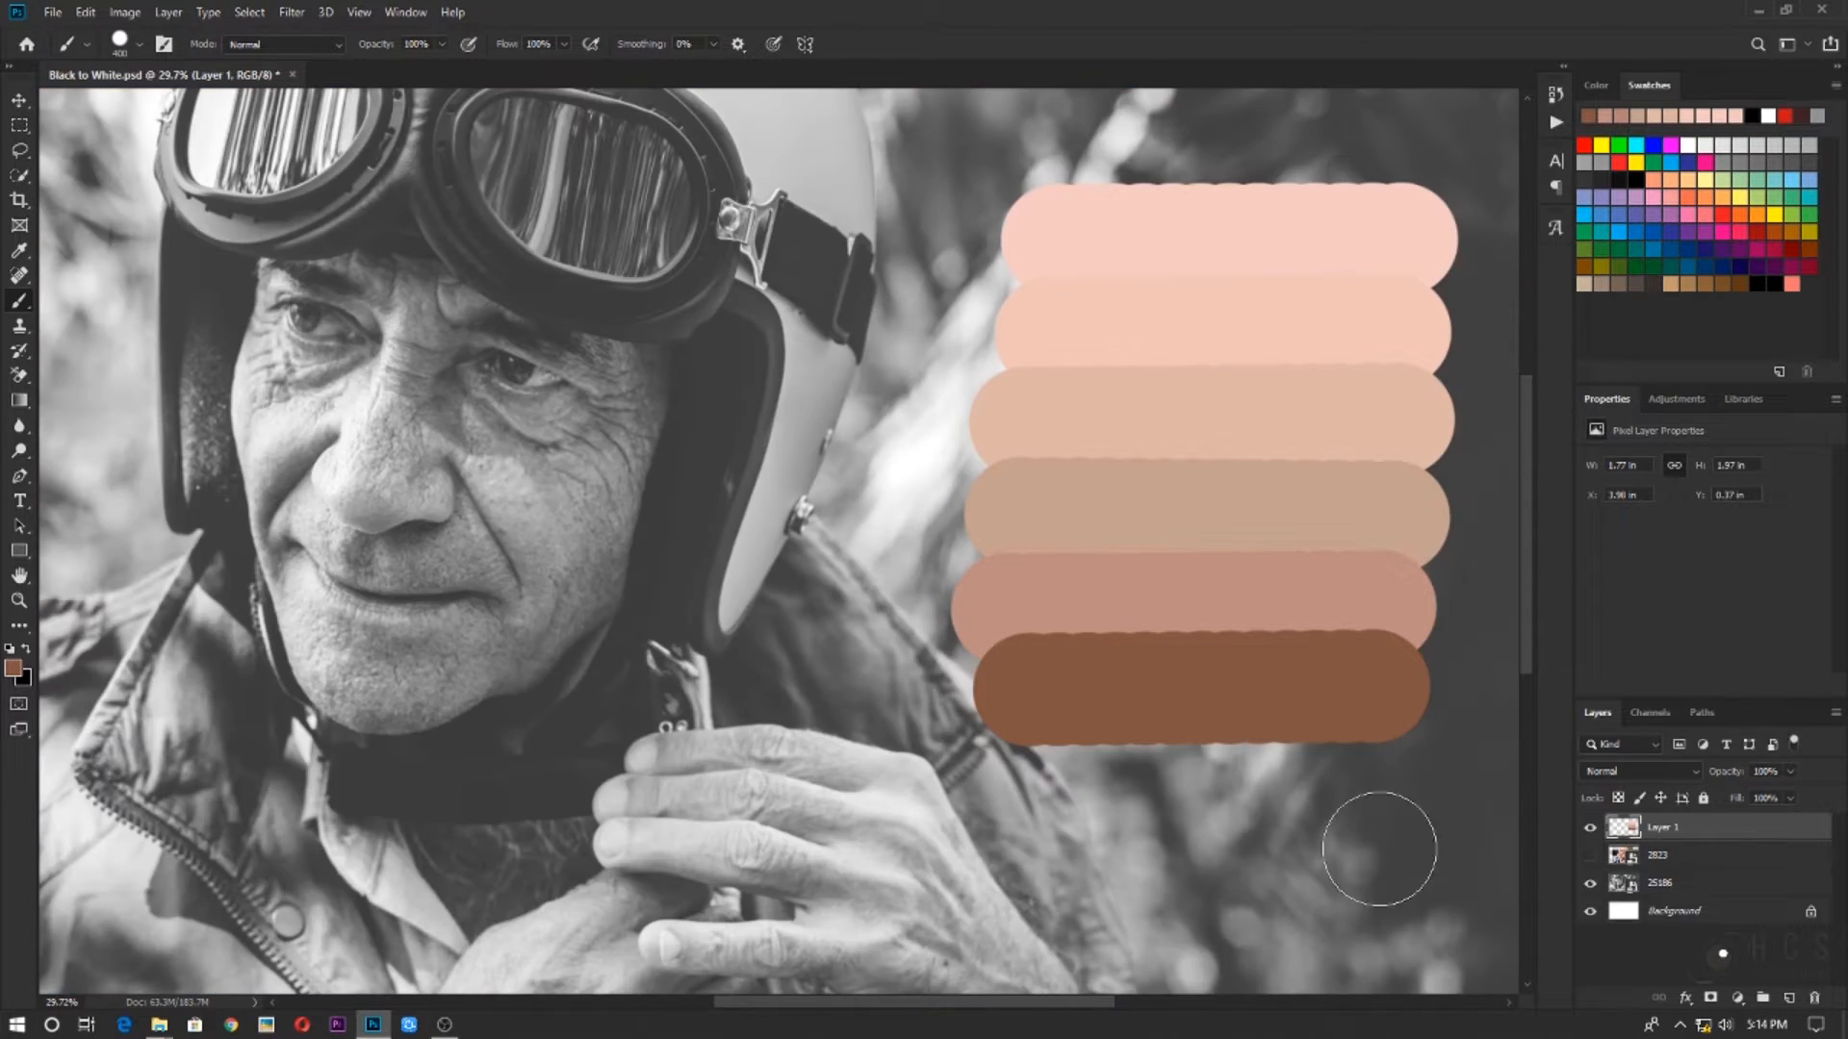
{"action": "scroll", "coordinate": [1386, 845], "scroll_direction": "down", "scroll_amount": 3}
{"action": "scroll", "coordinate": [832, 705], "scroll_direction": "up", "scroll_amount": 2}
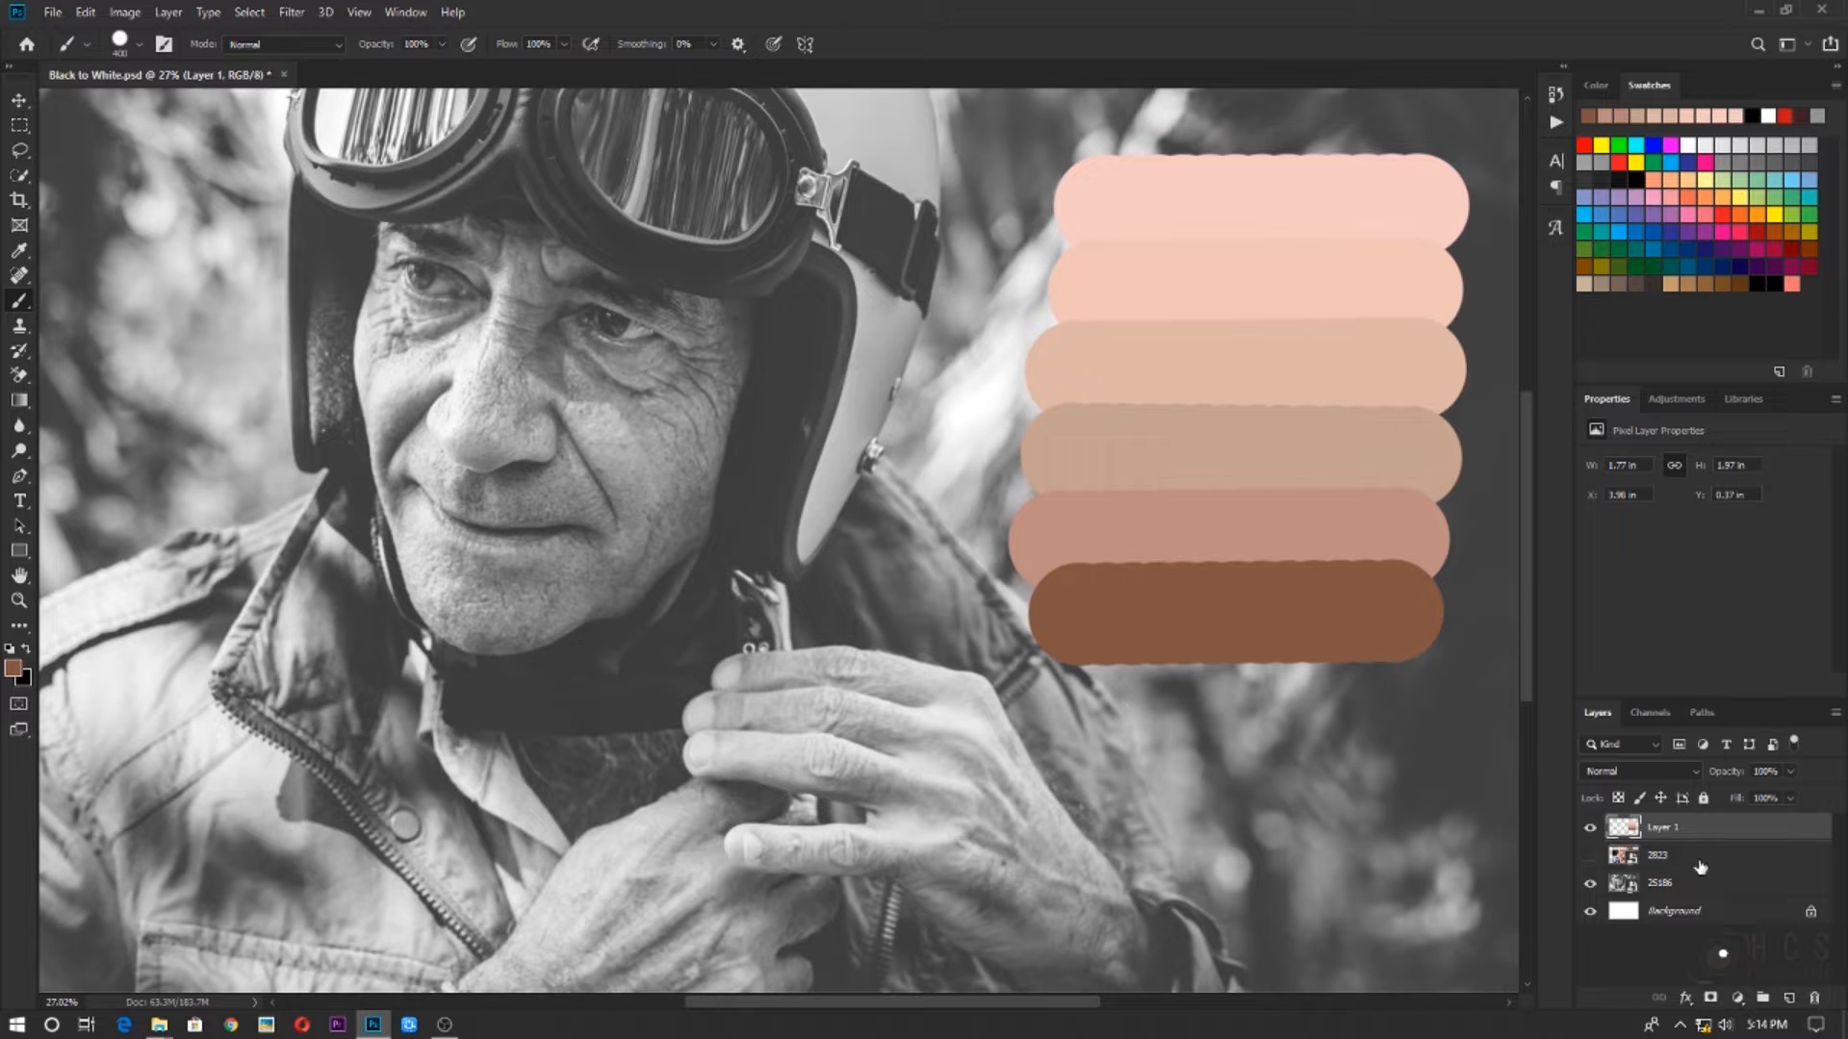
Rename the skin-tone swatch layer as Colour Samples
{"action": "left_click", "coordinate": [1653, 856]}
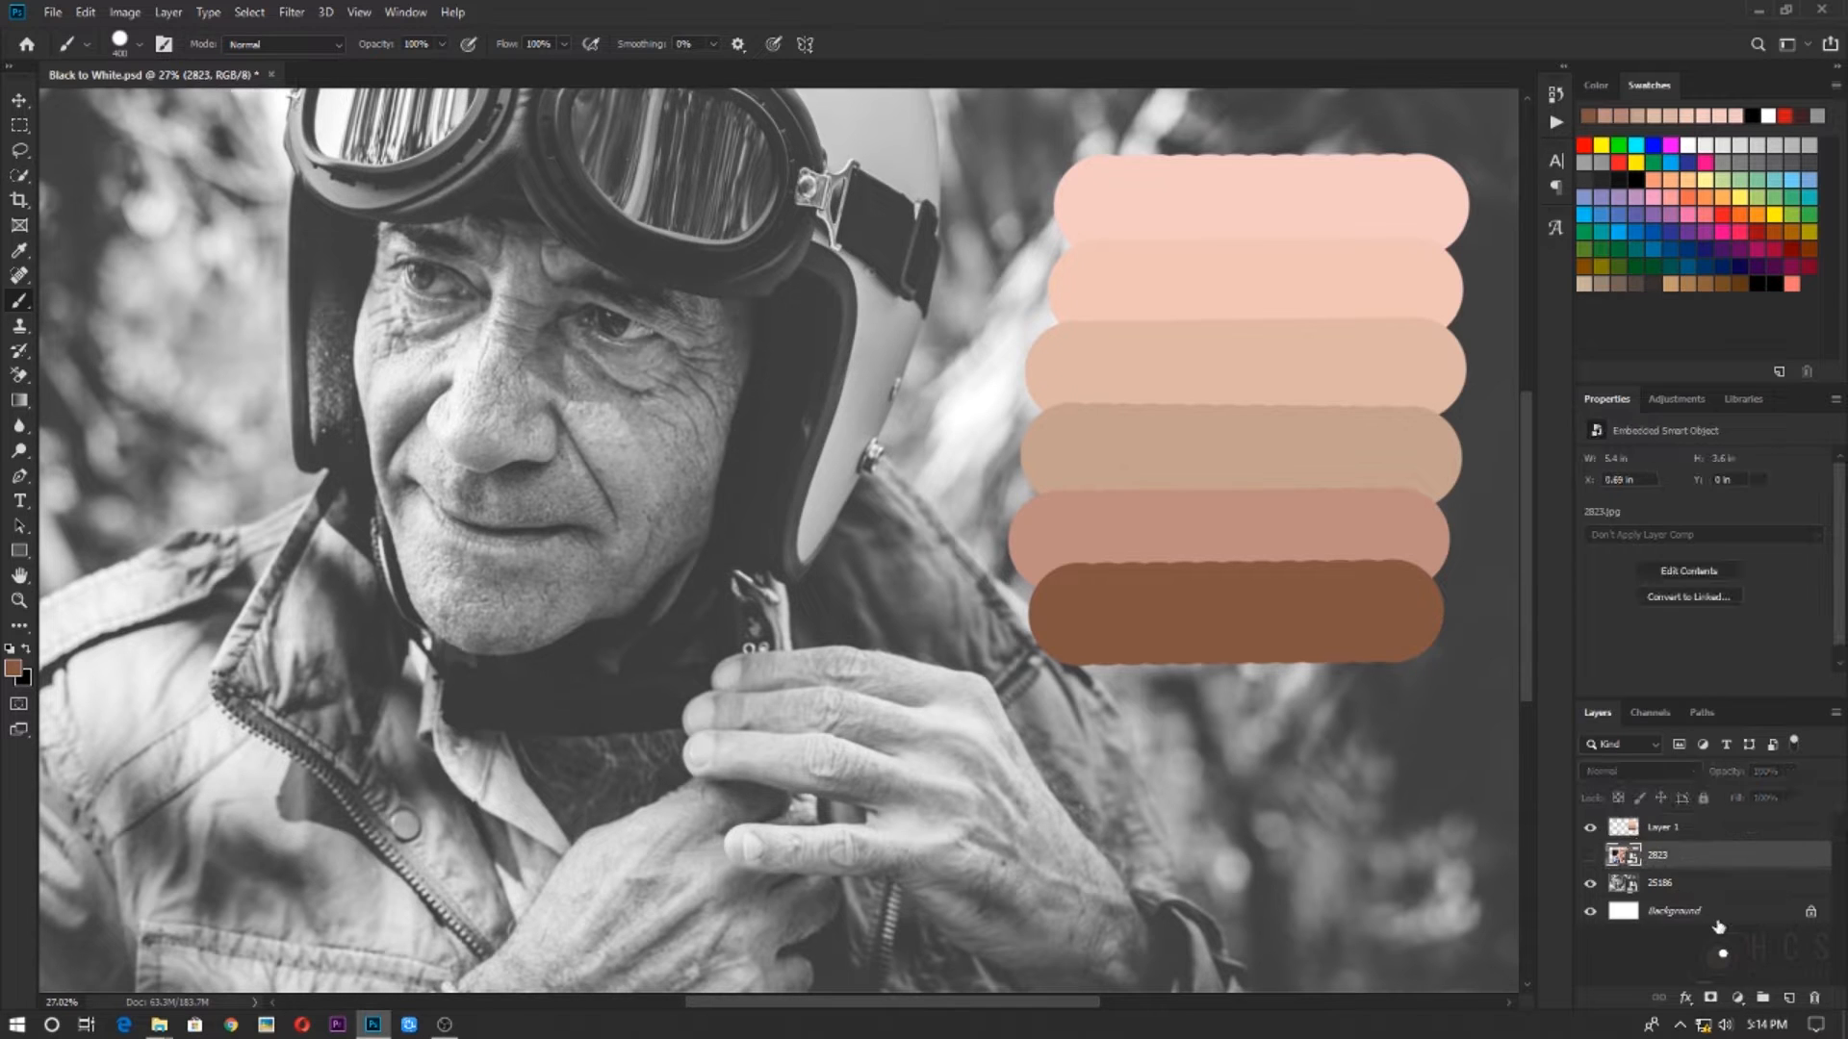
{"action": "left_click", "coordinate": [1651, 827]}
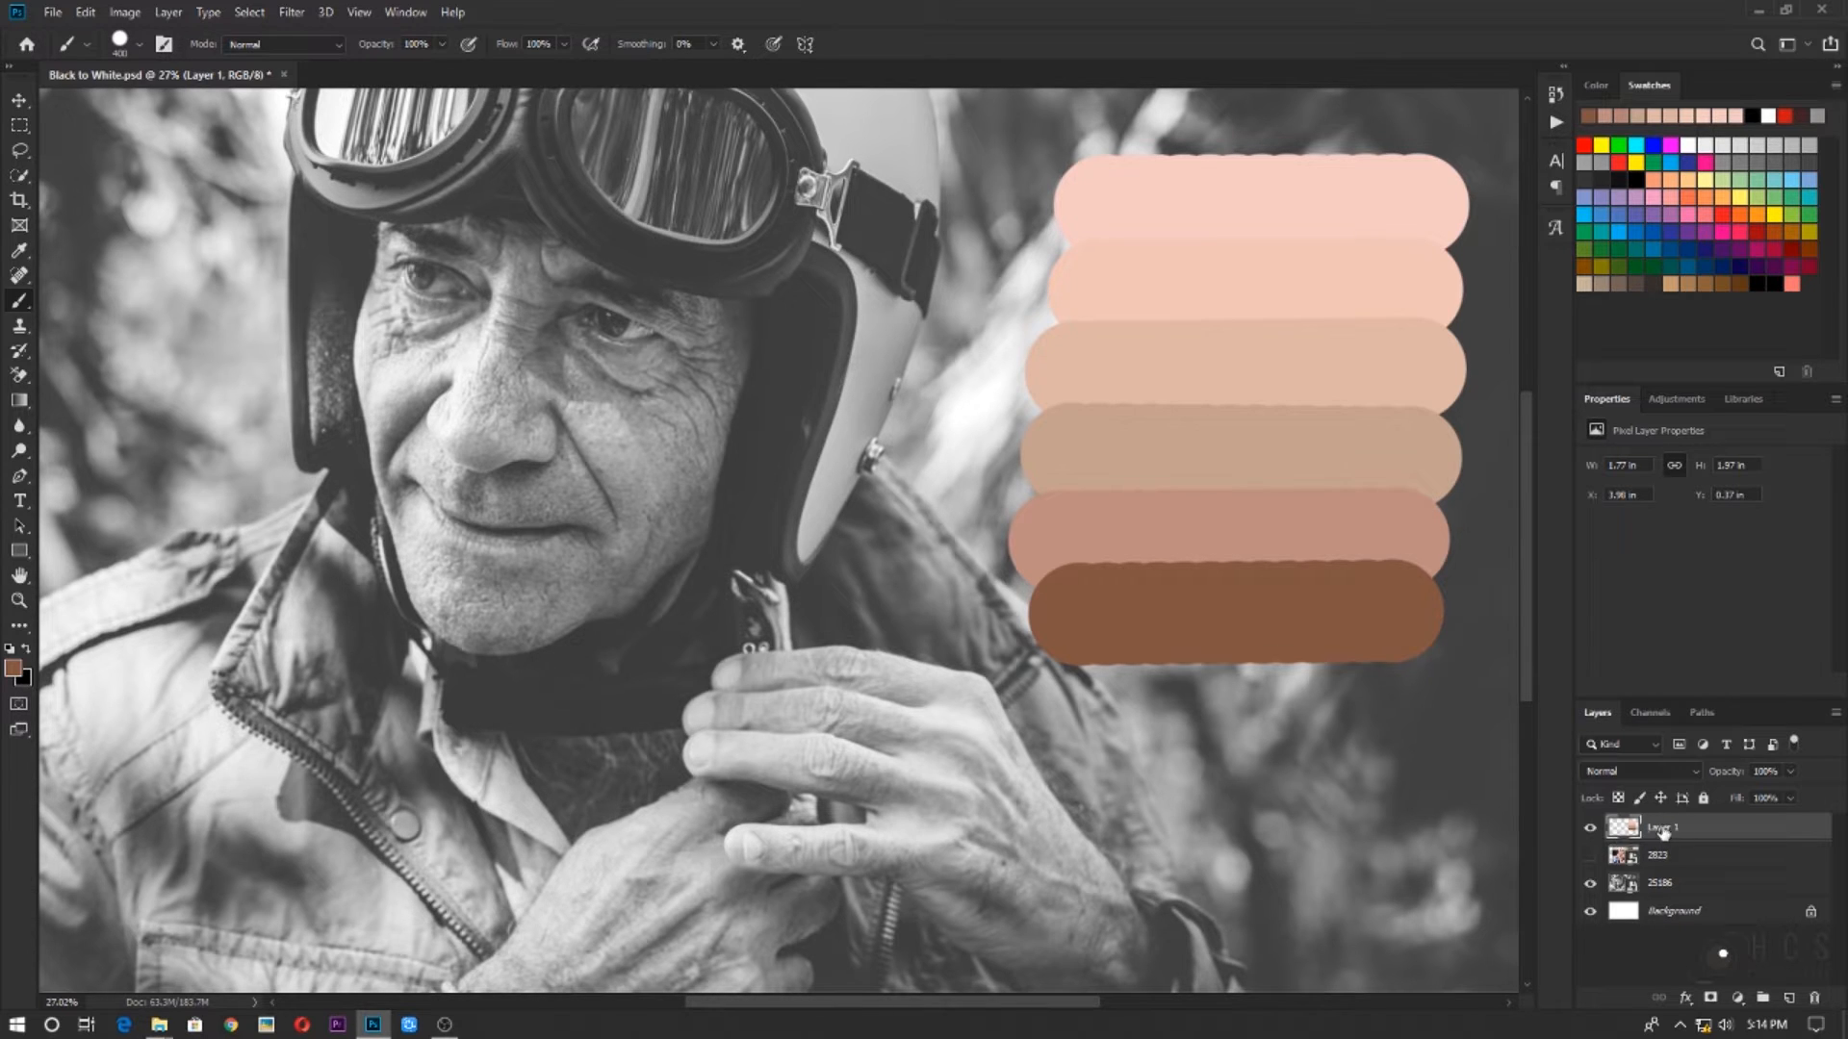
{"action": "double_click", "coordinate": [1668, 830]}
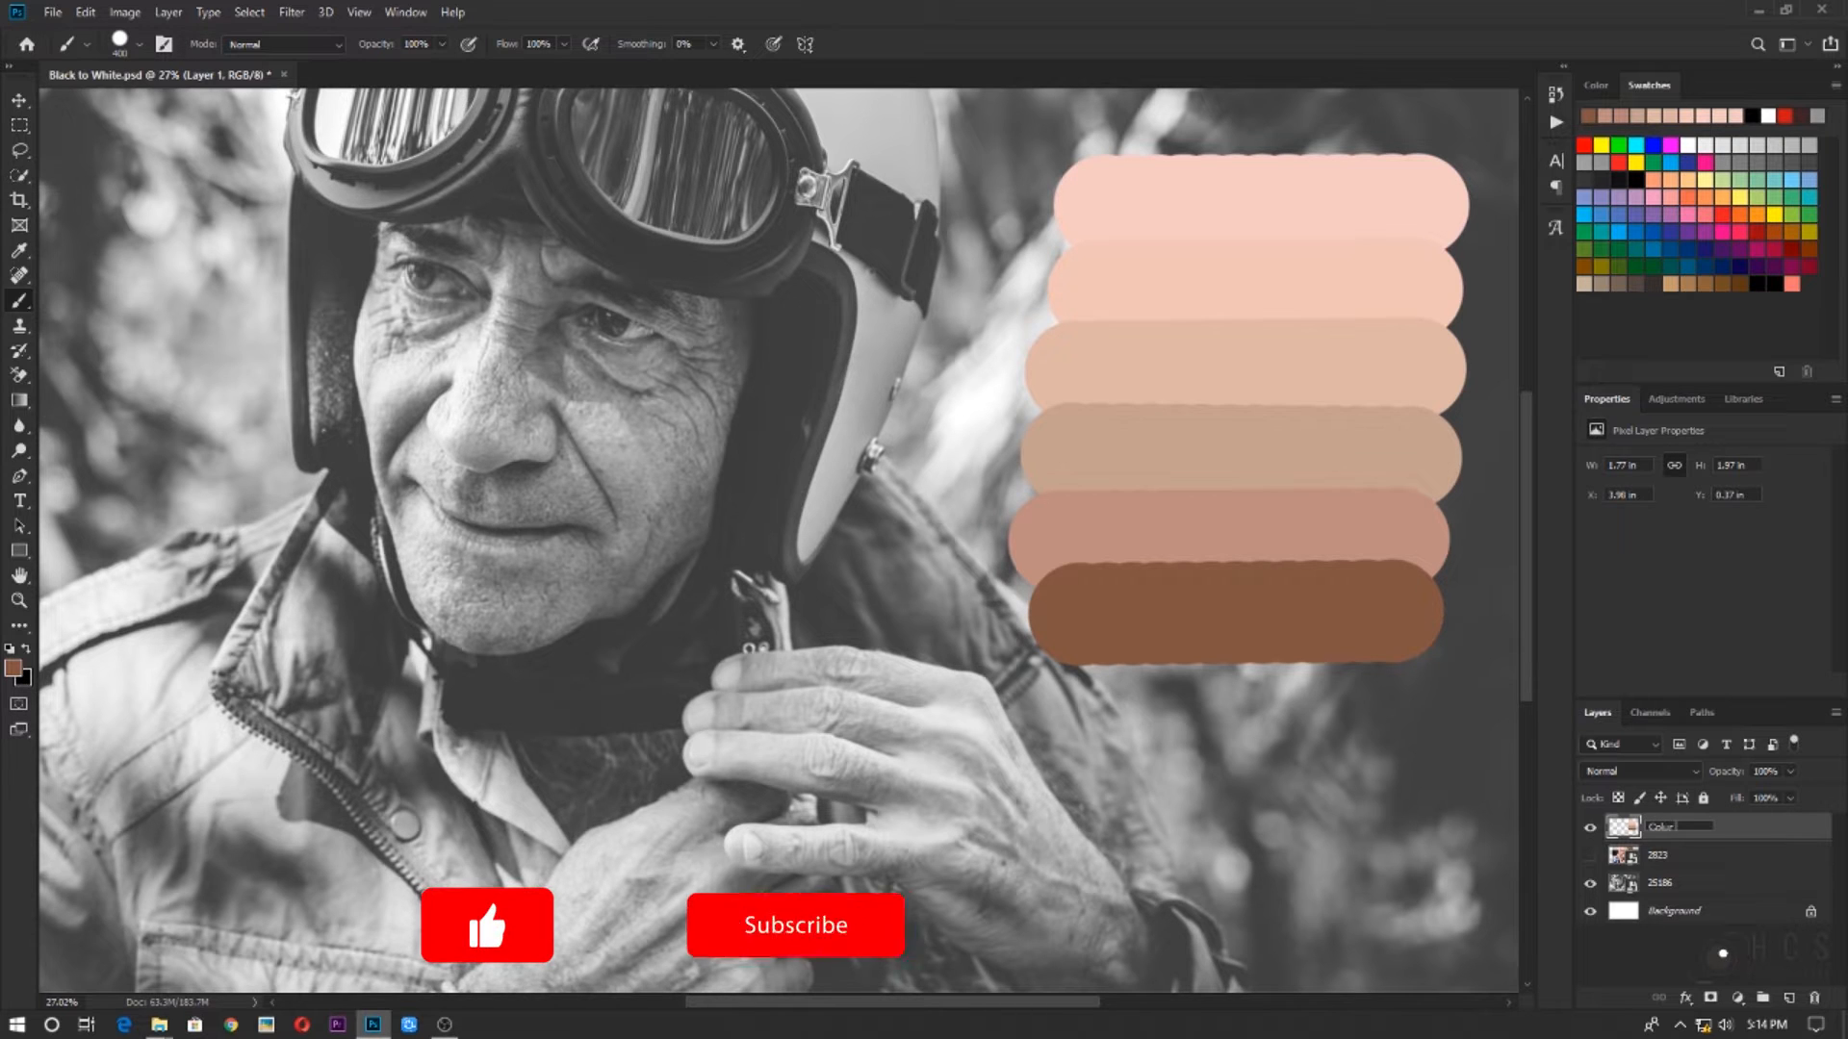
{"action": "type", "text": "Col"}
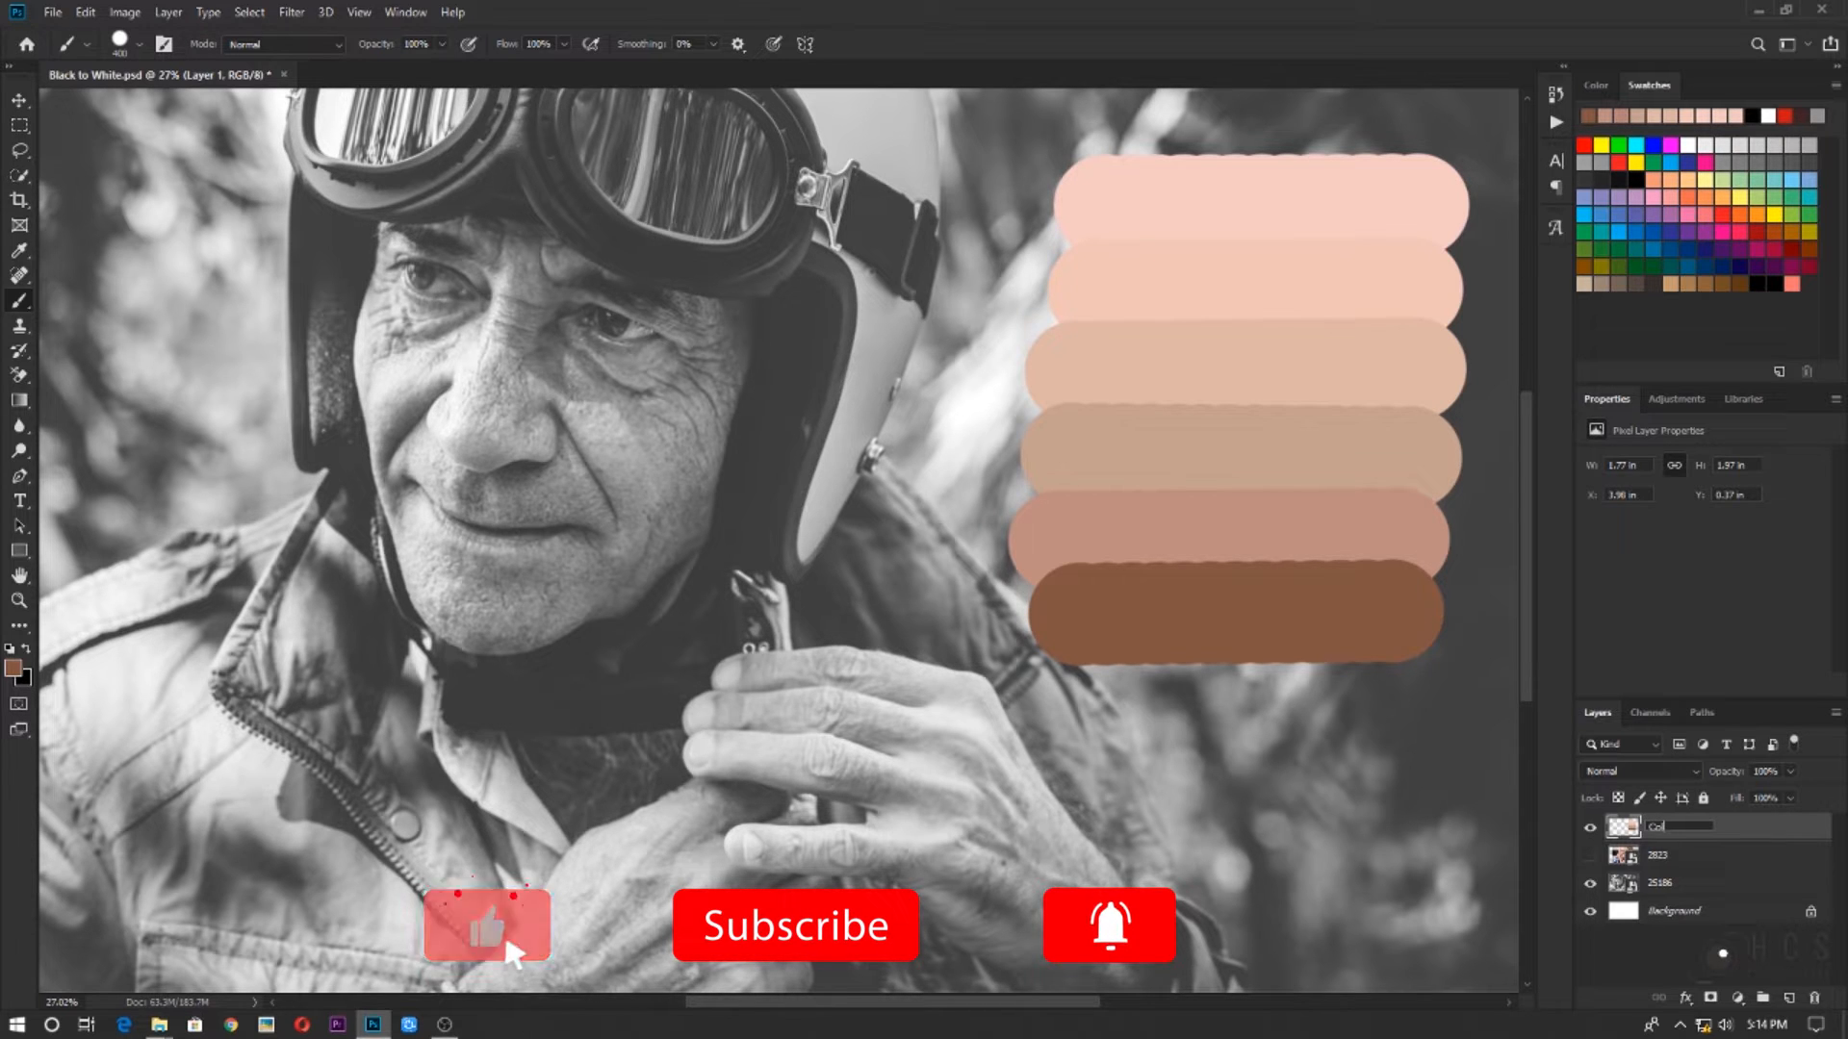
{"action": "type", "text": "our Samples"}
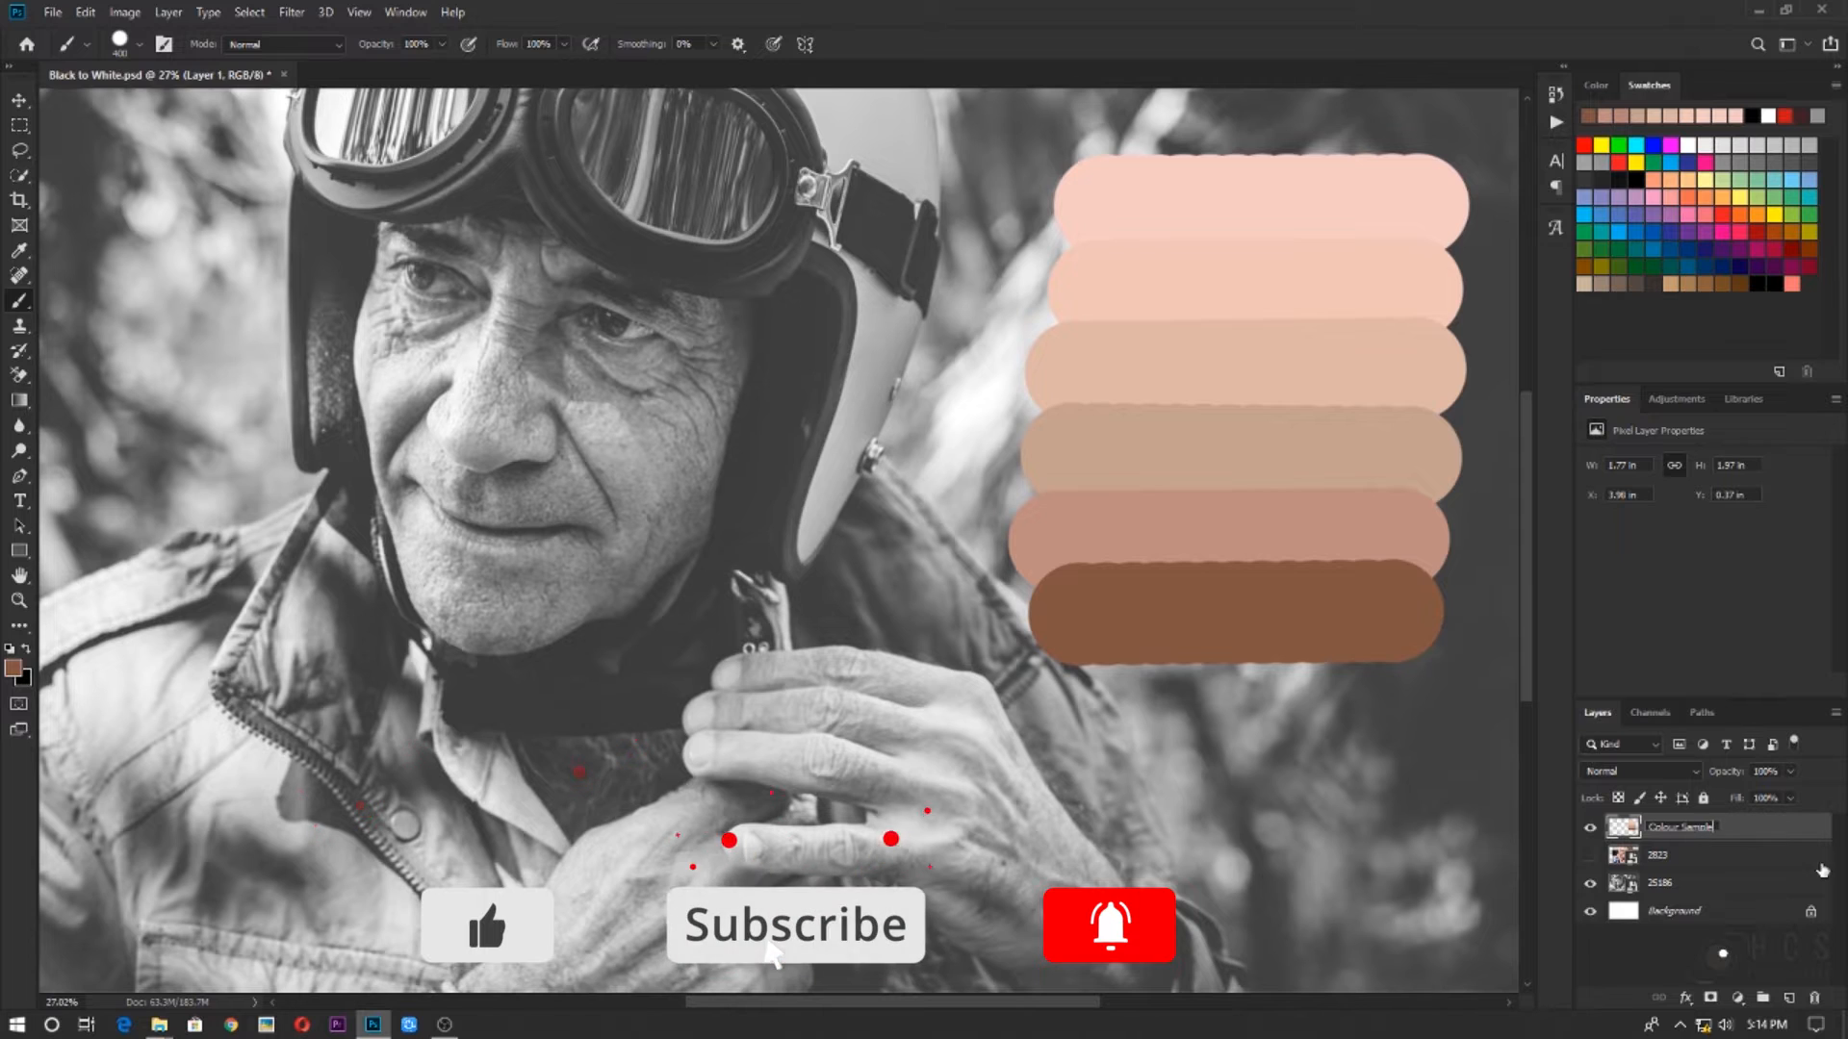
{"action": "key", "text": "Return"}
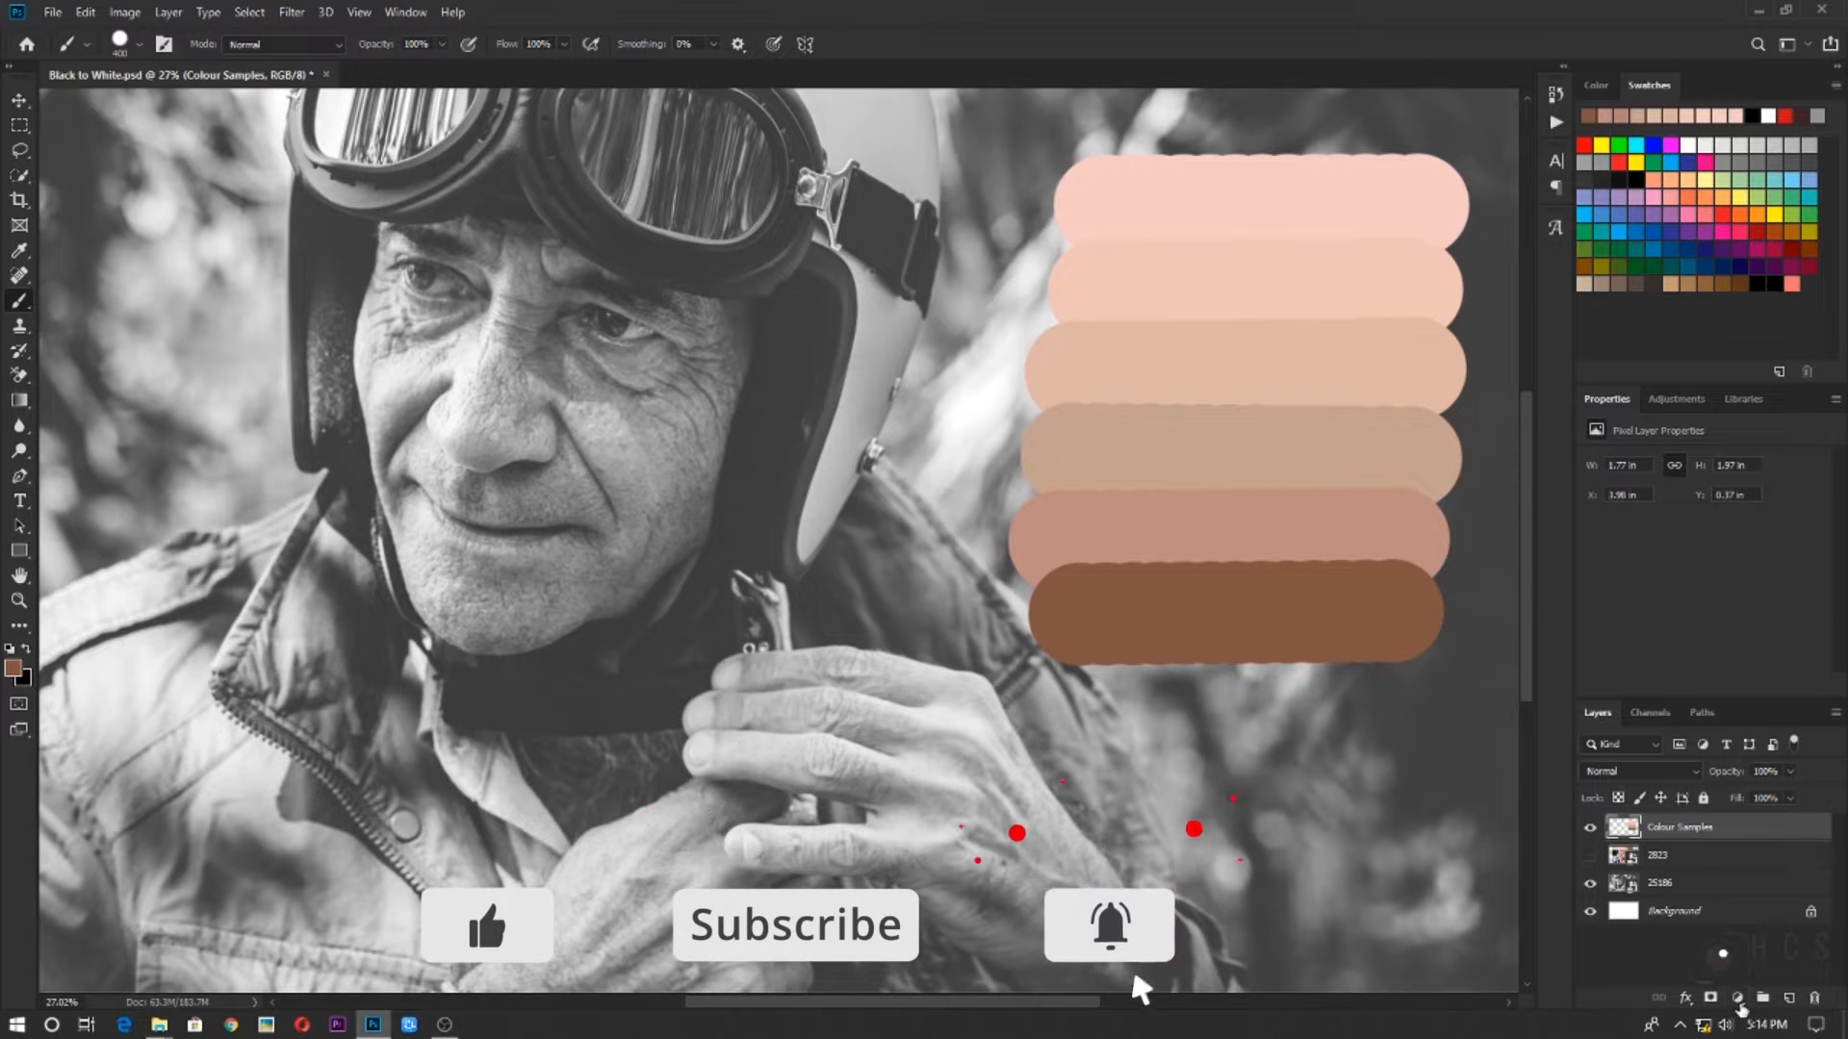
Add a Gradient Map adjustment layer directly below the Colour Samples layer and open its gradient for editing
{"action": "left_click", "coordinate": [1737, 999]}
{"action": "left_click", "coordinate": [1659, 854]}
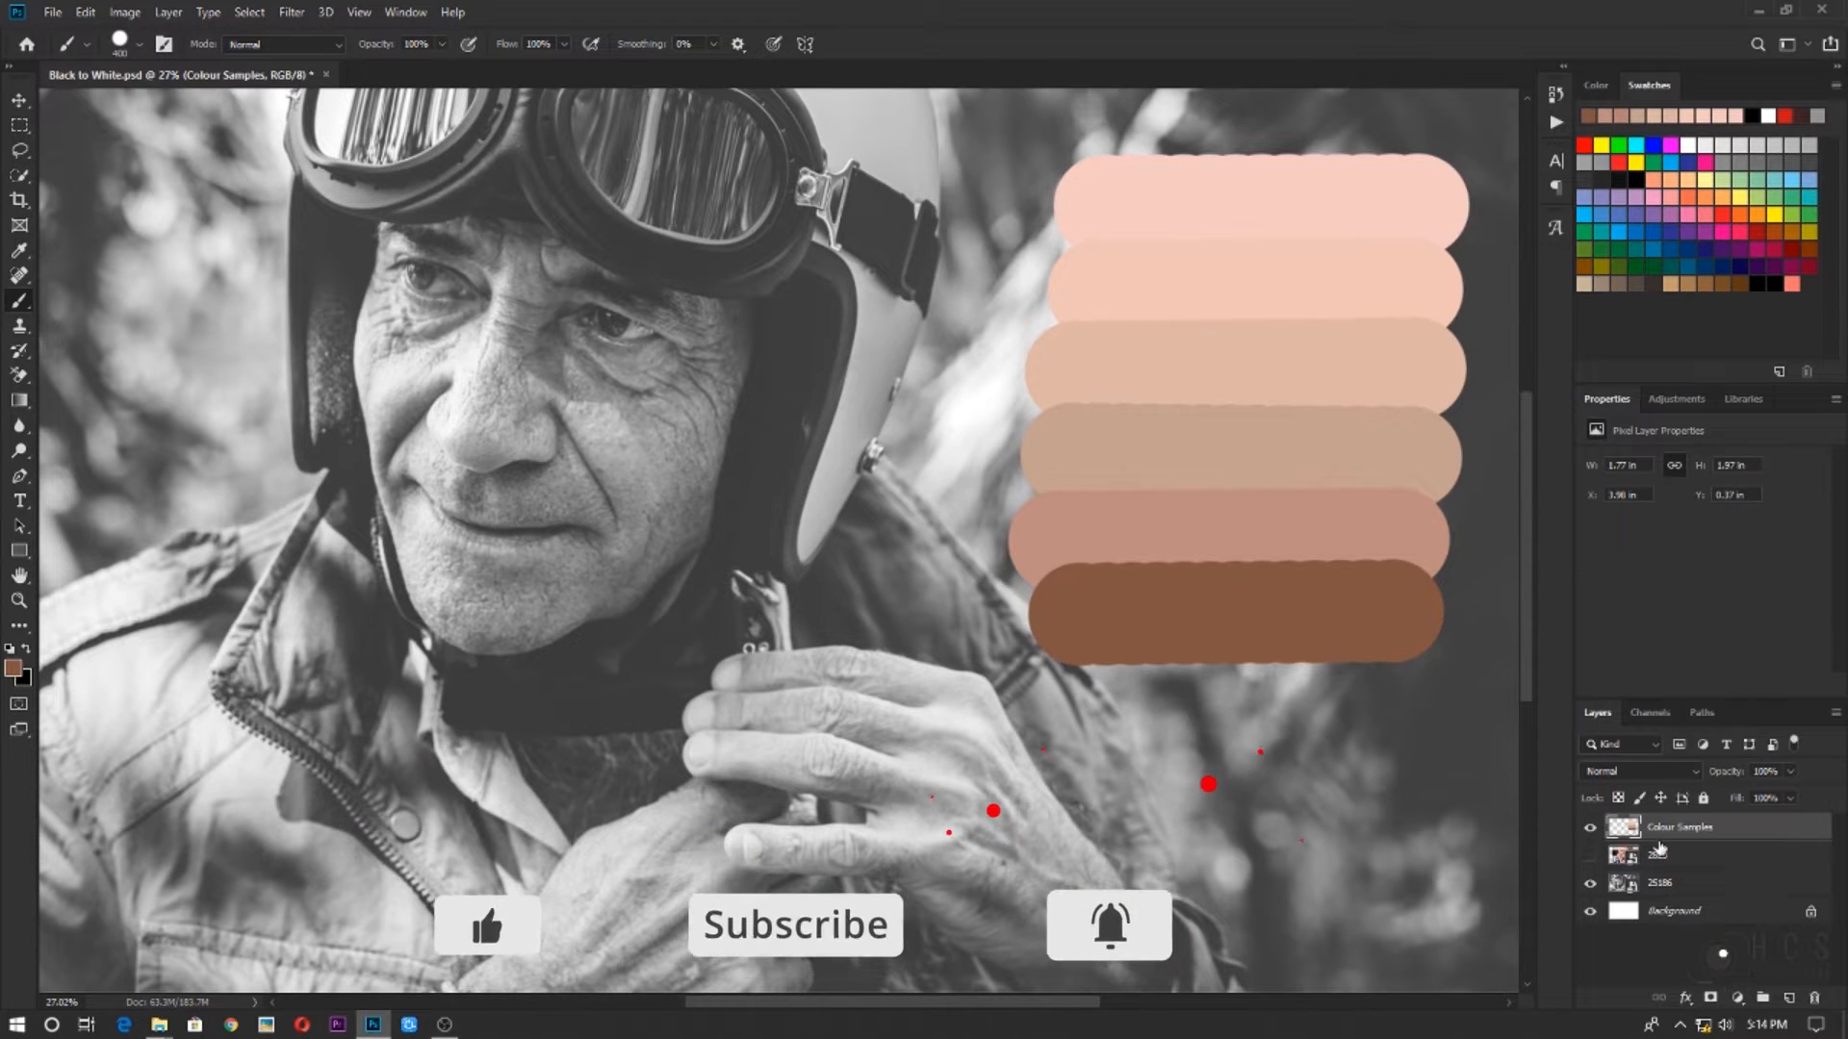
{"action": "left_click", "coordinate": [1739, 999]}
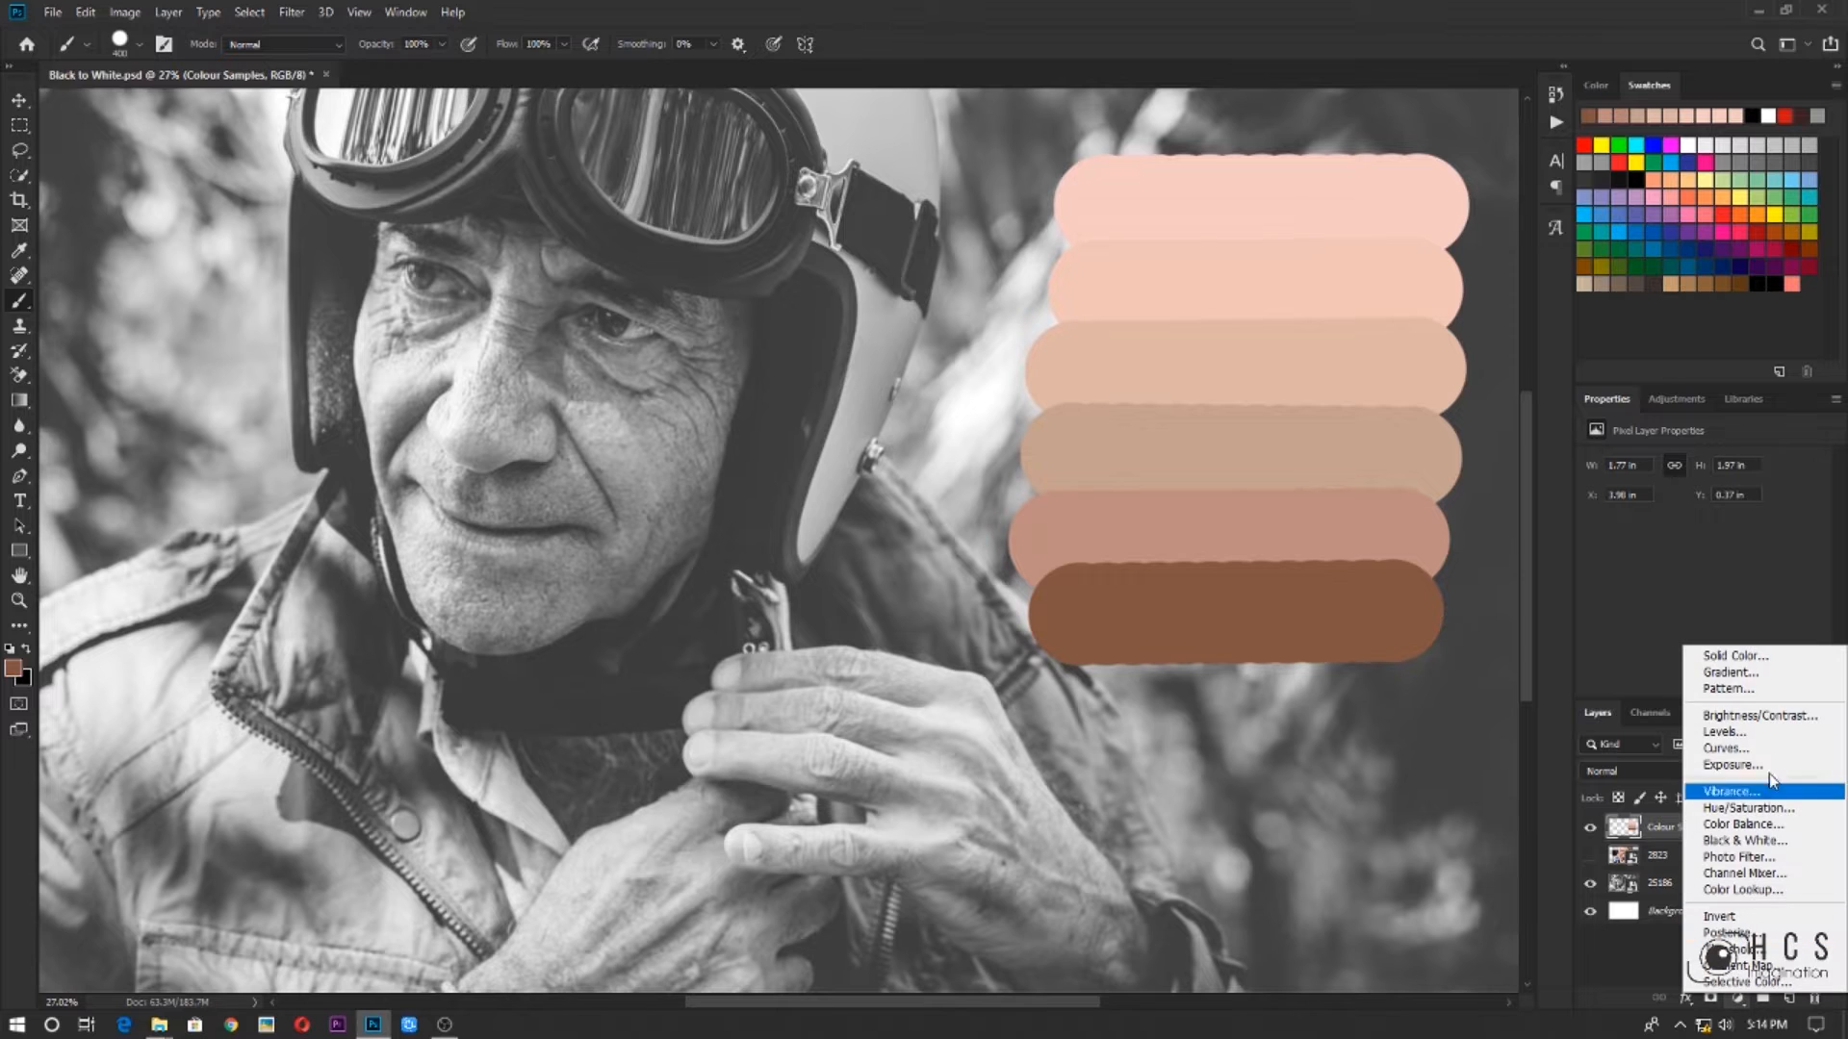
{"action": "left_click", "coordinate": [1747, 966]}
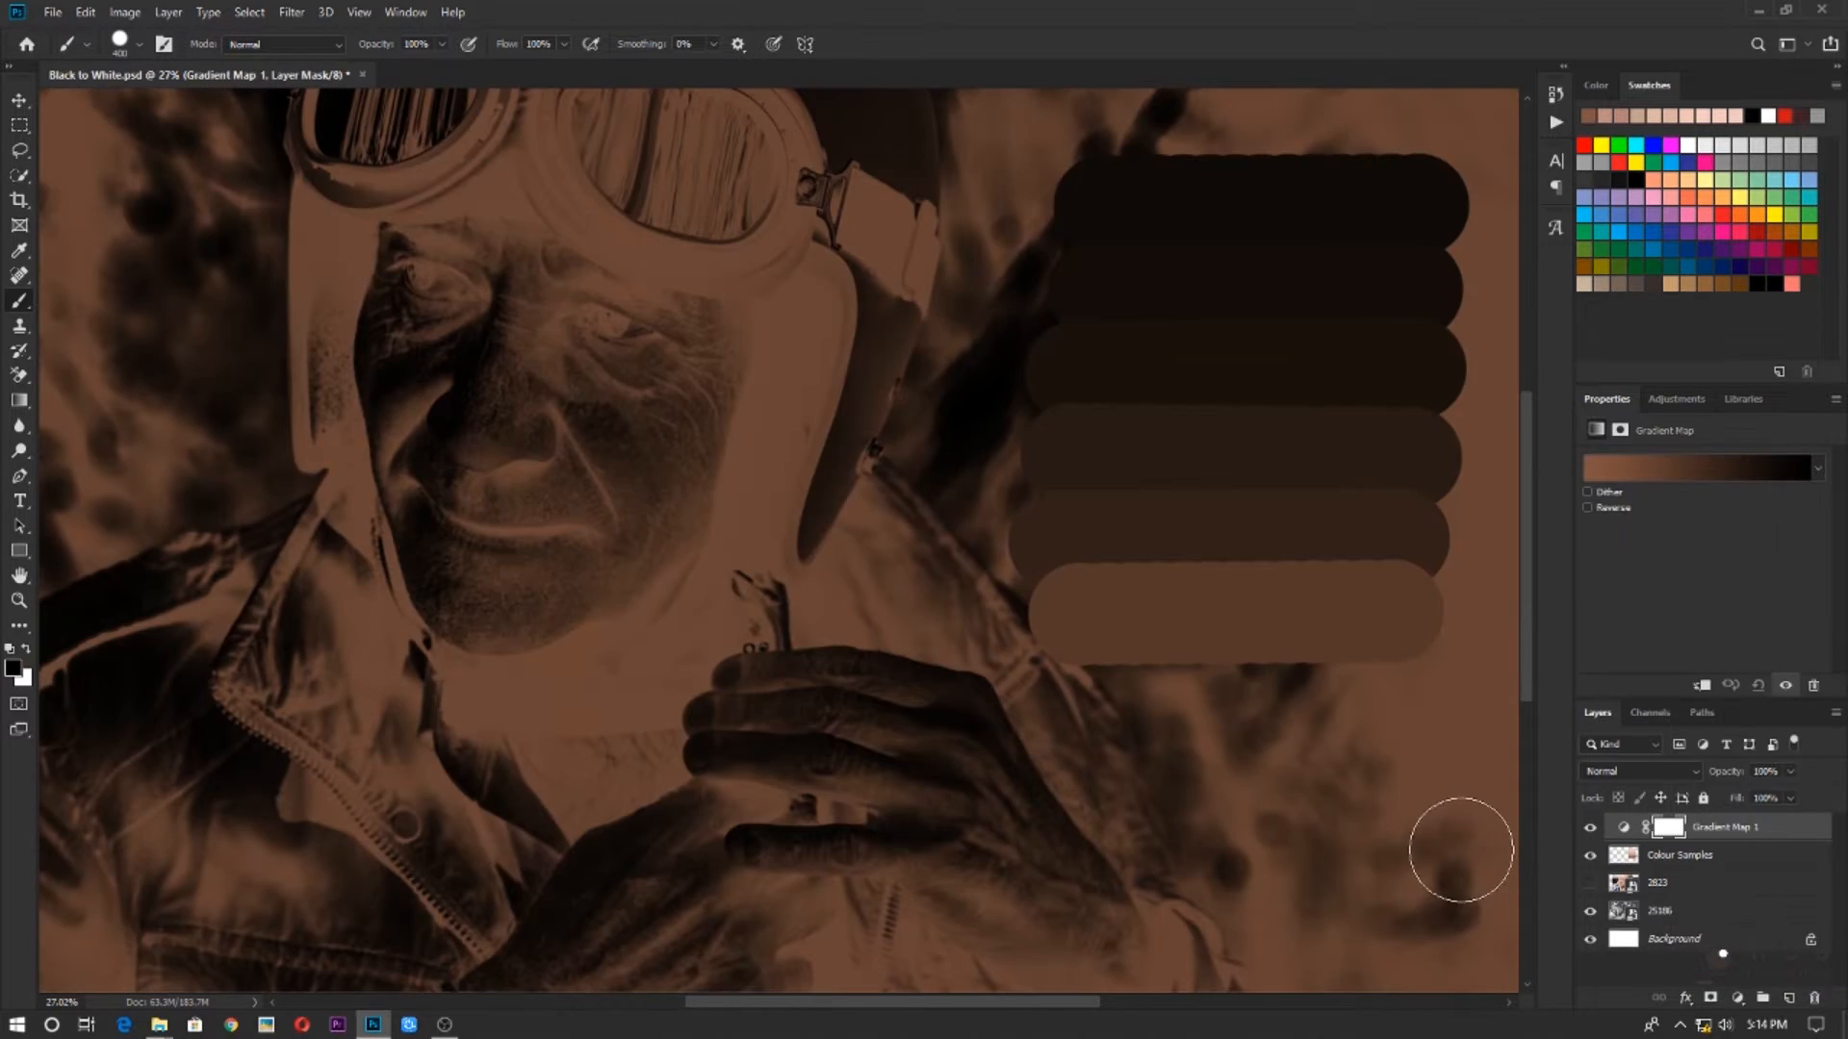
{"action": "scroll", "coordinate": [590, 288], "scroll_direction": "down", "scroll_amount": 3}
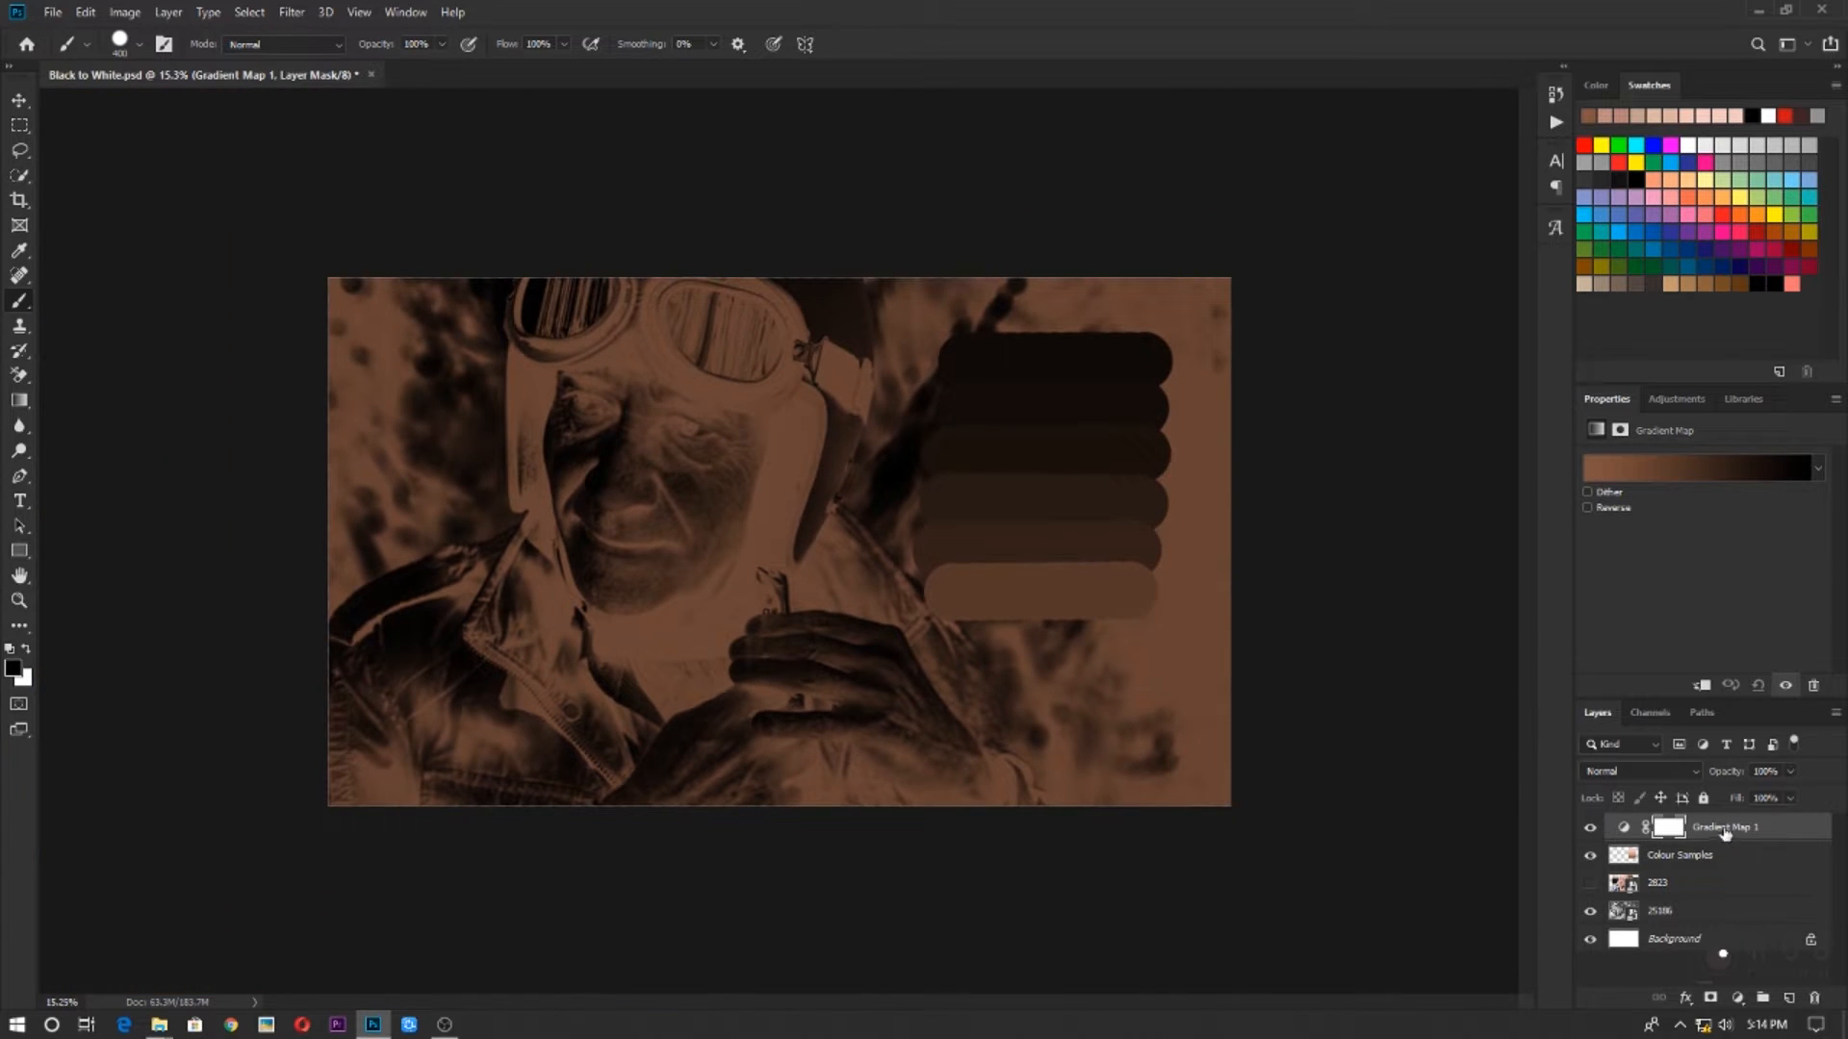
{"action": "left_click_drag", "start_coordinate": [1728, 831], "coordinate": [1726, 864]}
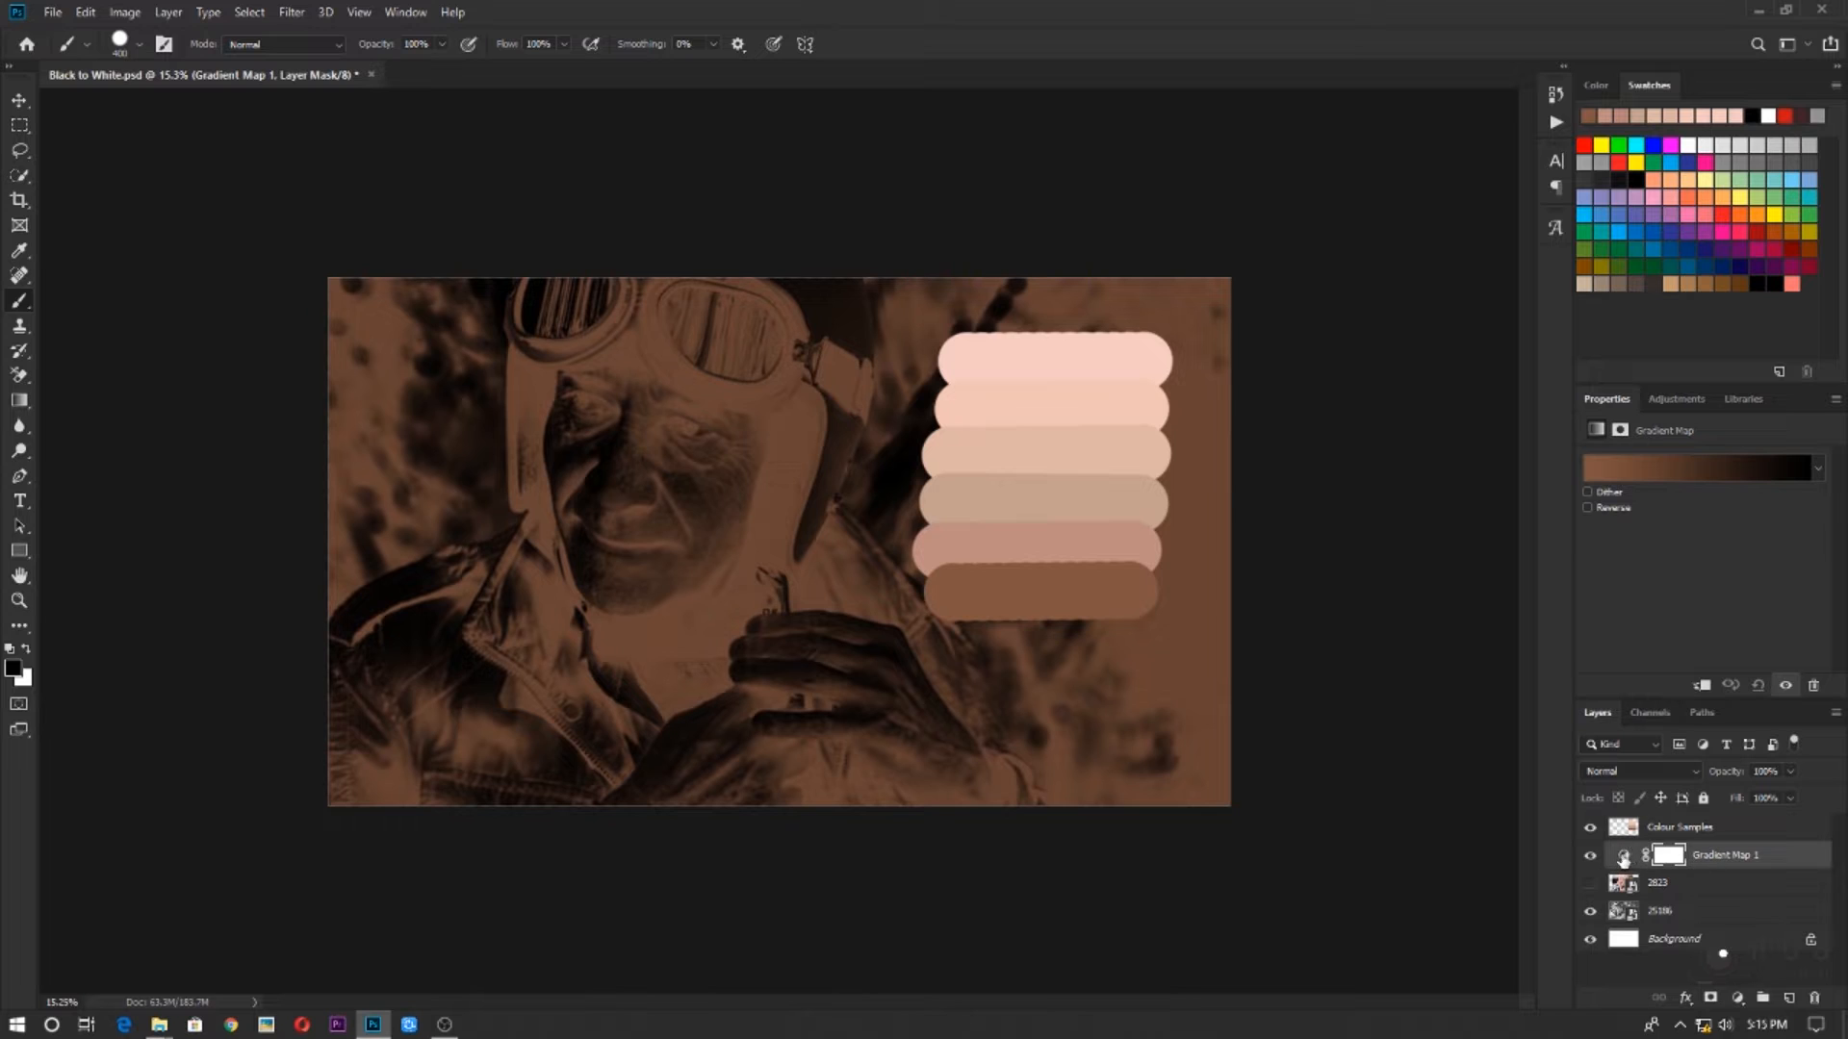
{"action": "left_click", "coordinate": [1624, 858]}
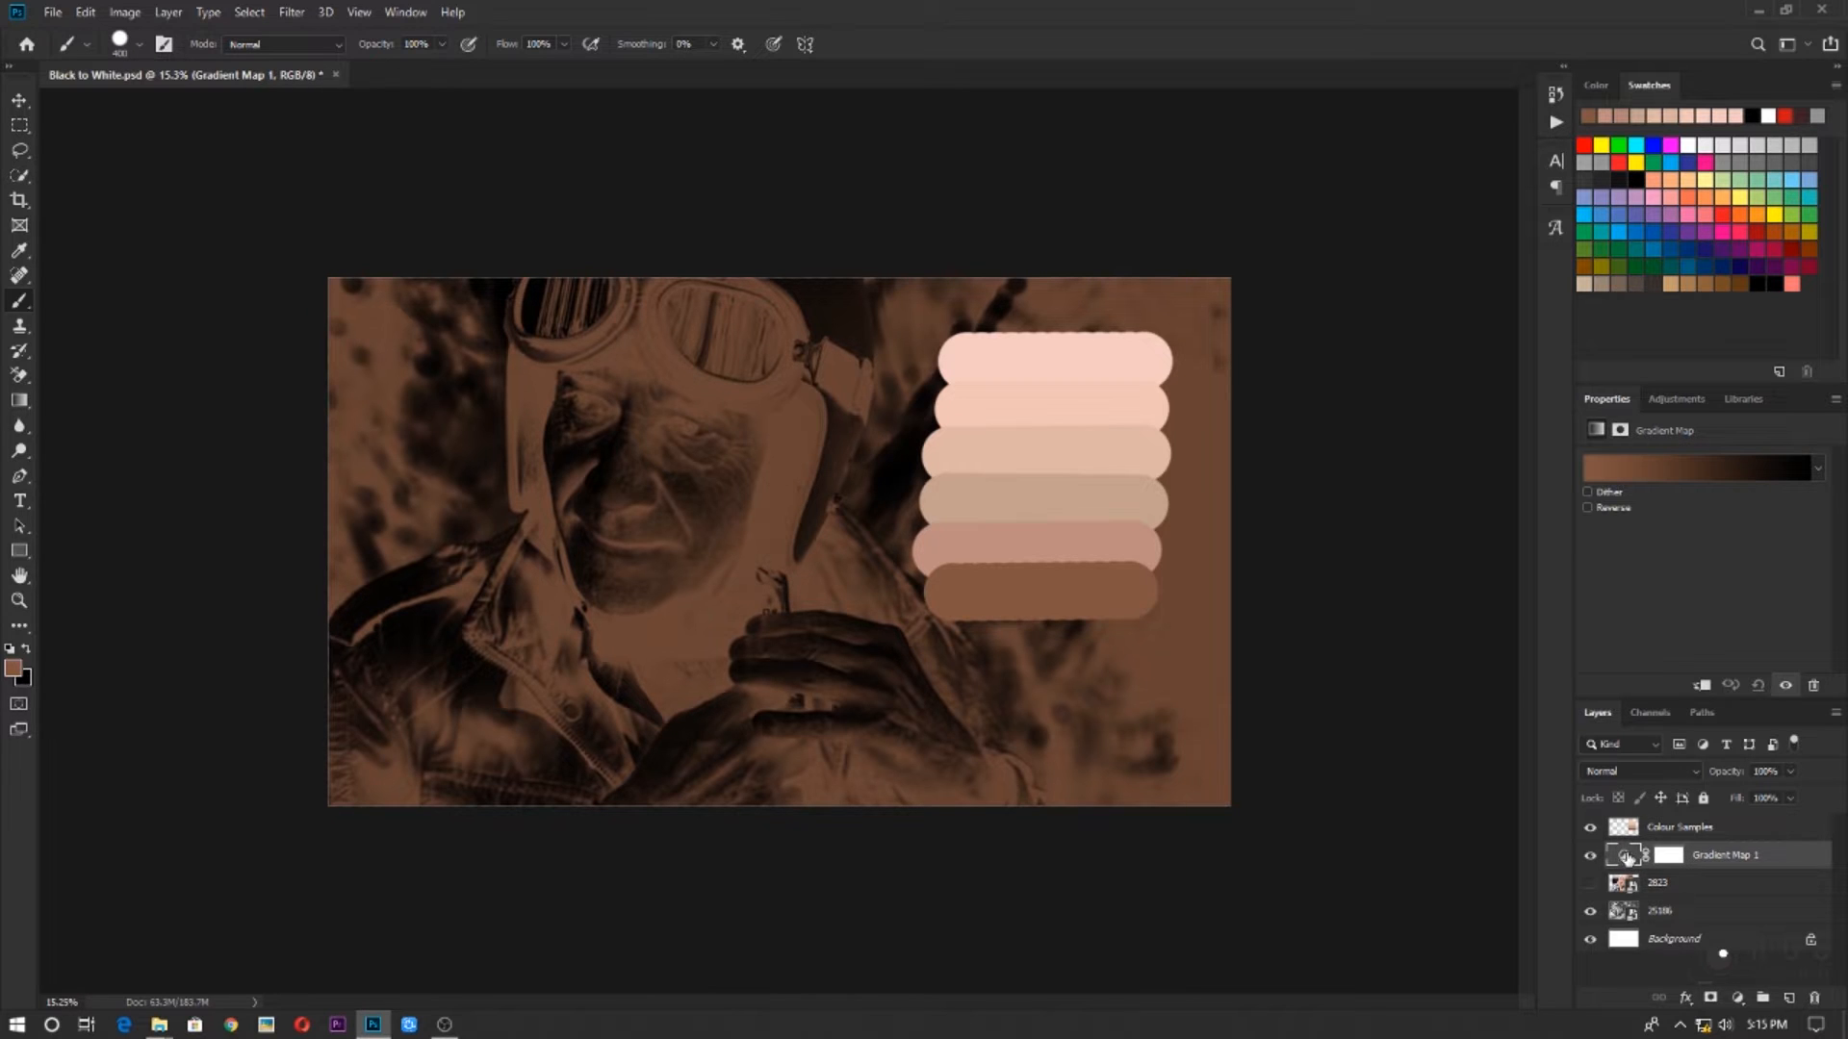
{"action": "left_click", "coordinate": [1670, 475]}
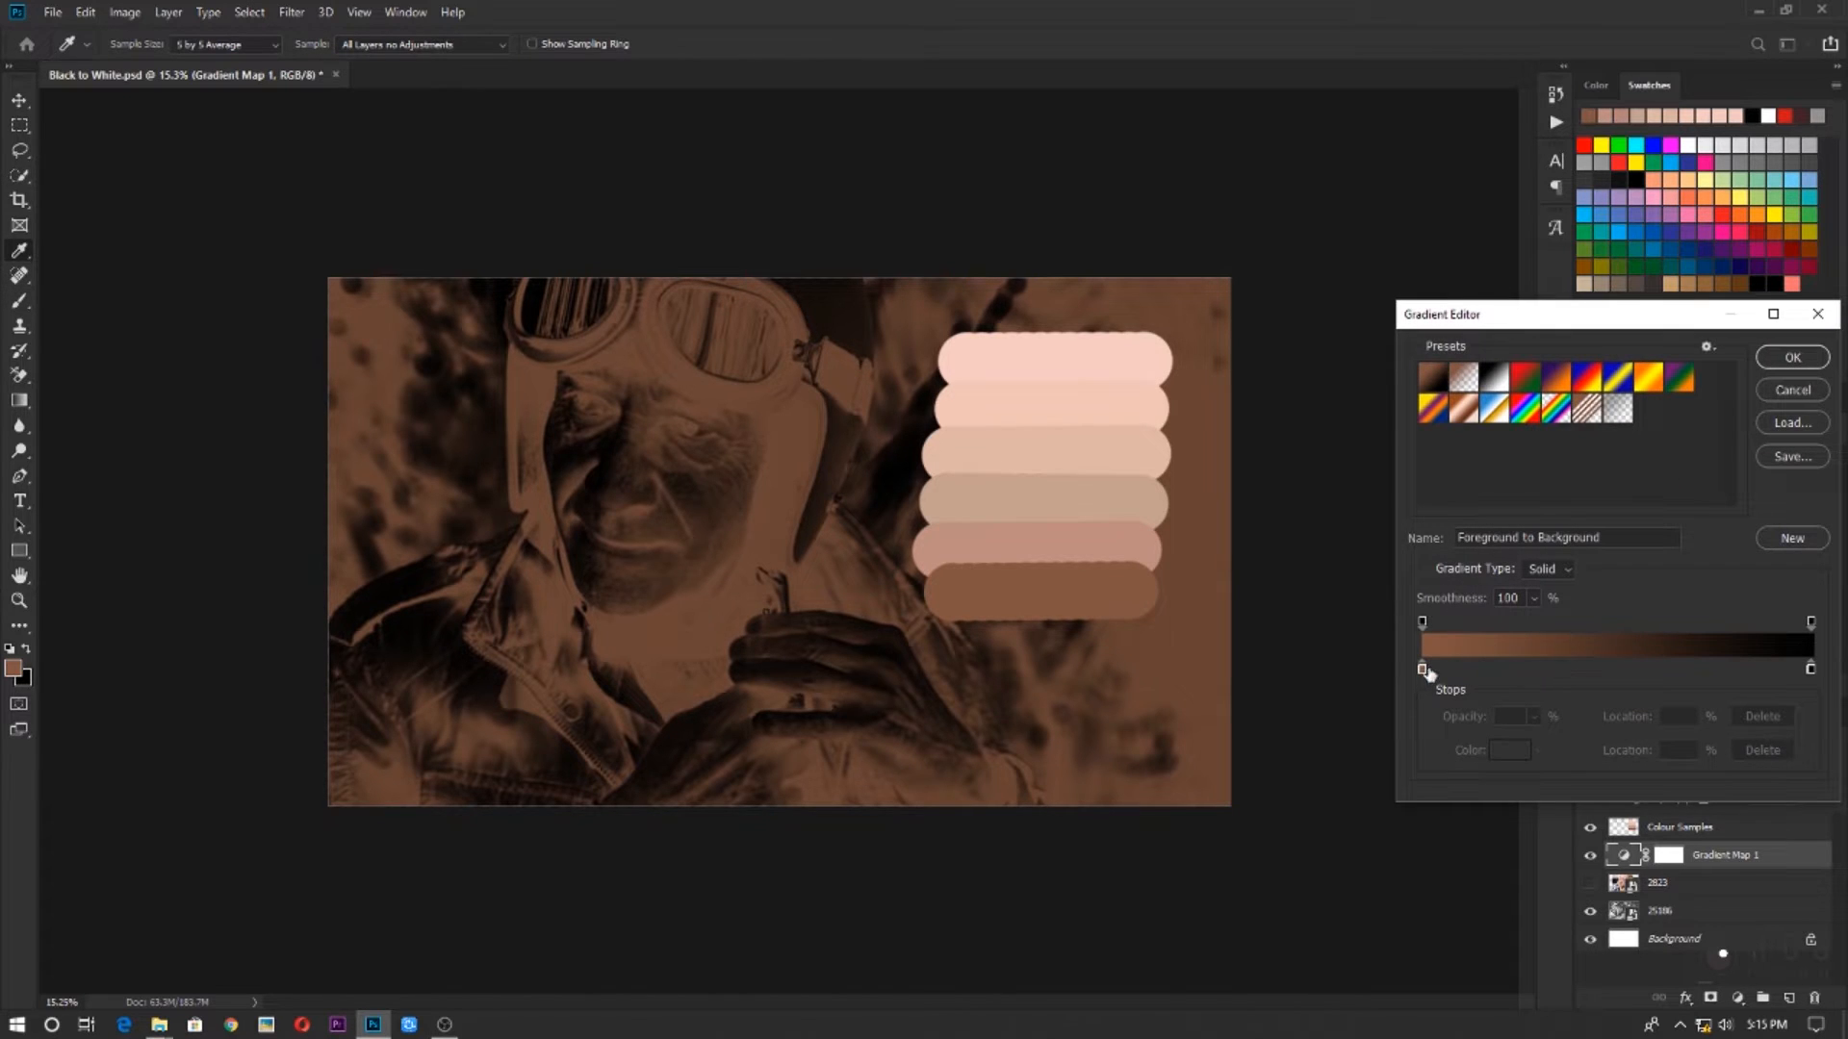
{"action": "double_click", "coordinate": [1810, 668]}
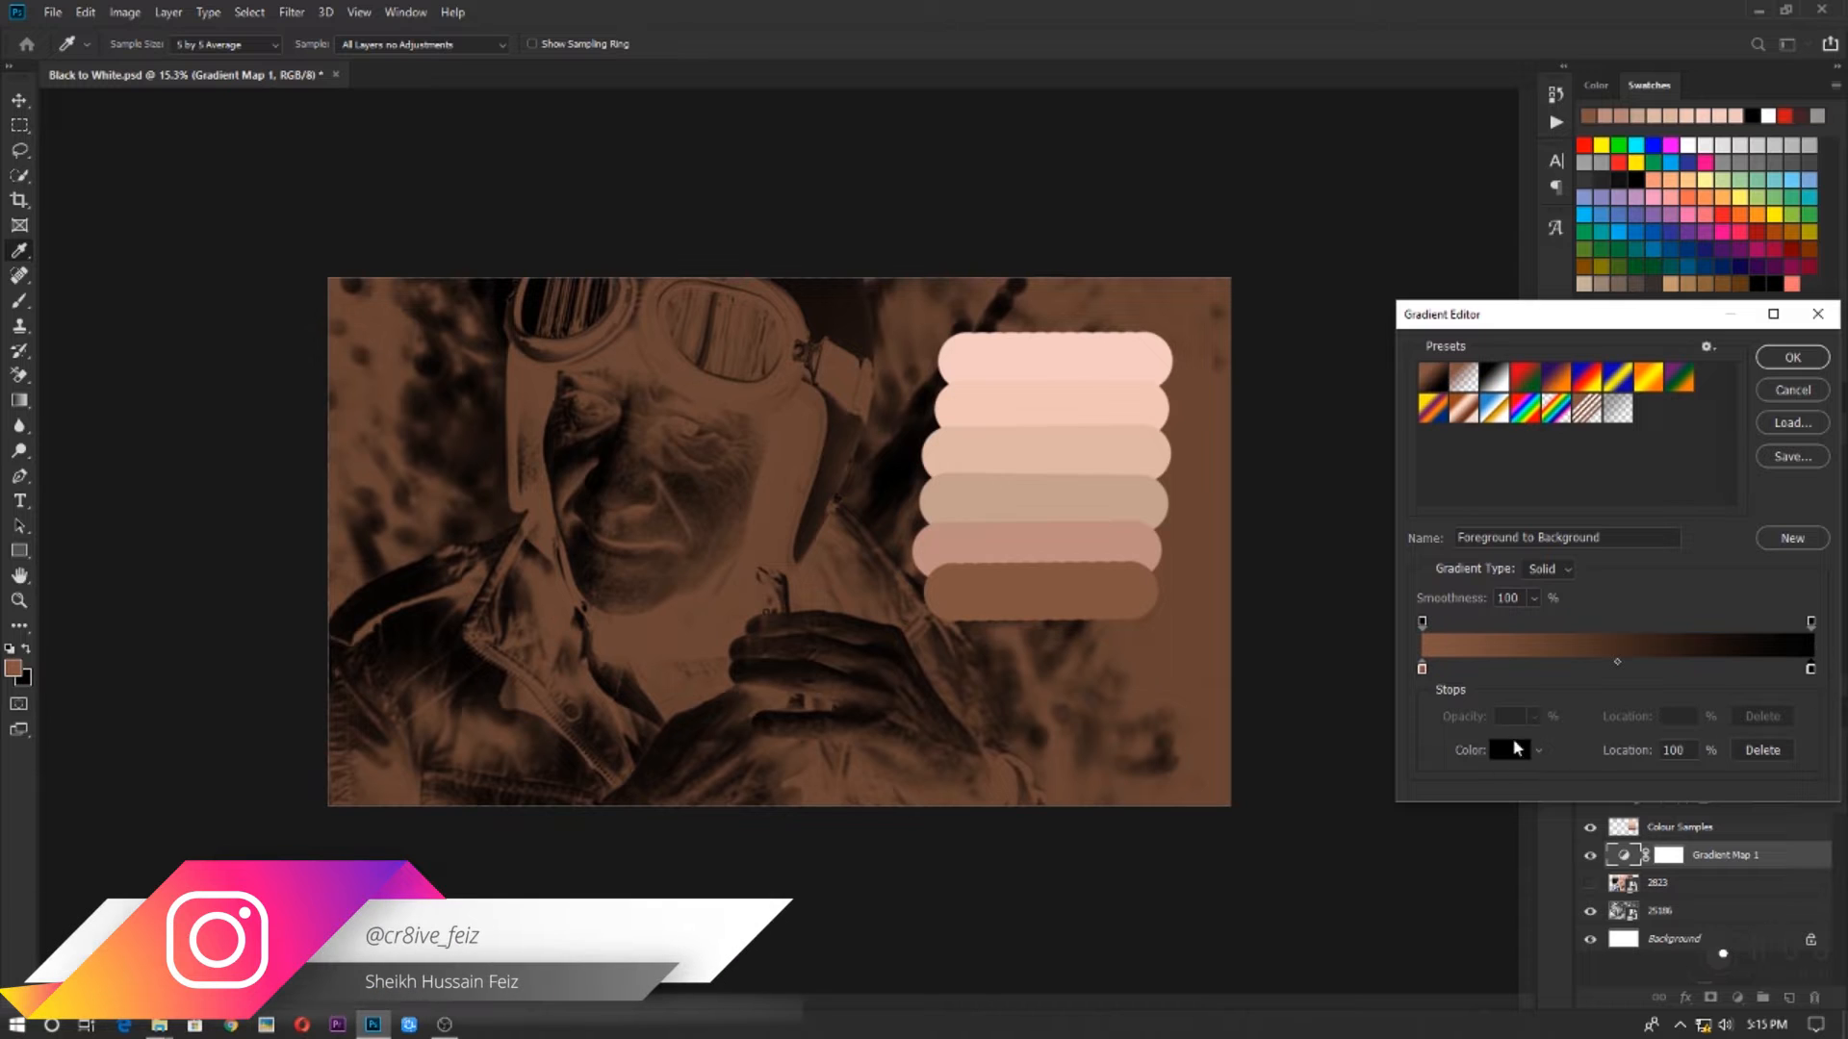
{"action": "left_click", "coordinate": [1516, 748]}
{"action": "left_click", "coordinate": [1827, 492]}
{"action": "double_click", "coordinate": [1811, 670]}
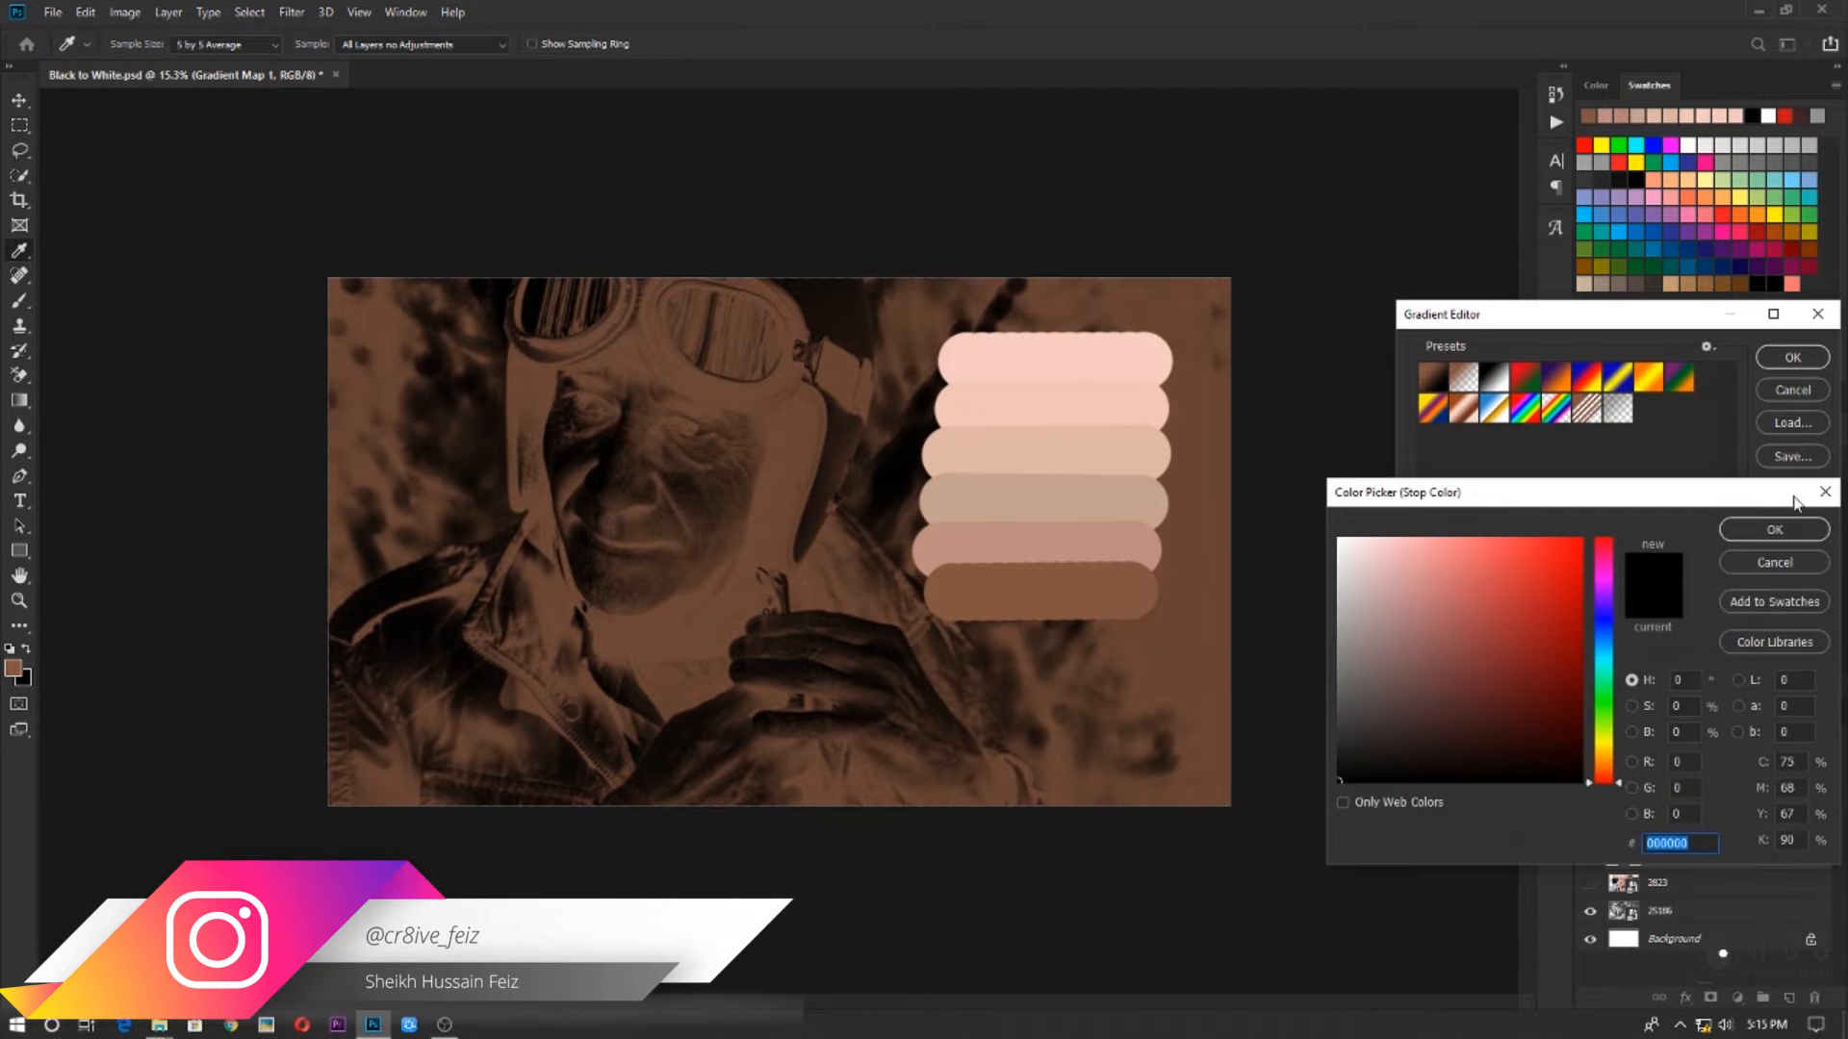
{"action": "left_click", "coordinate": [1824, 492]}
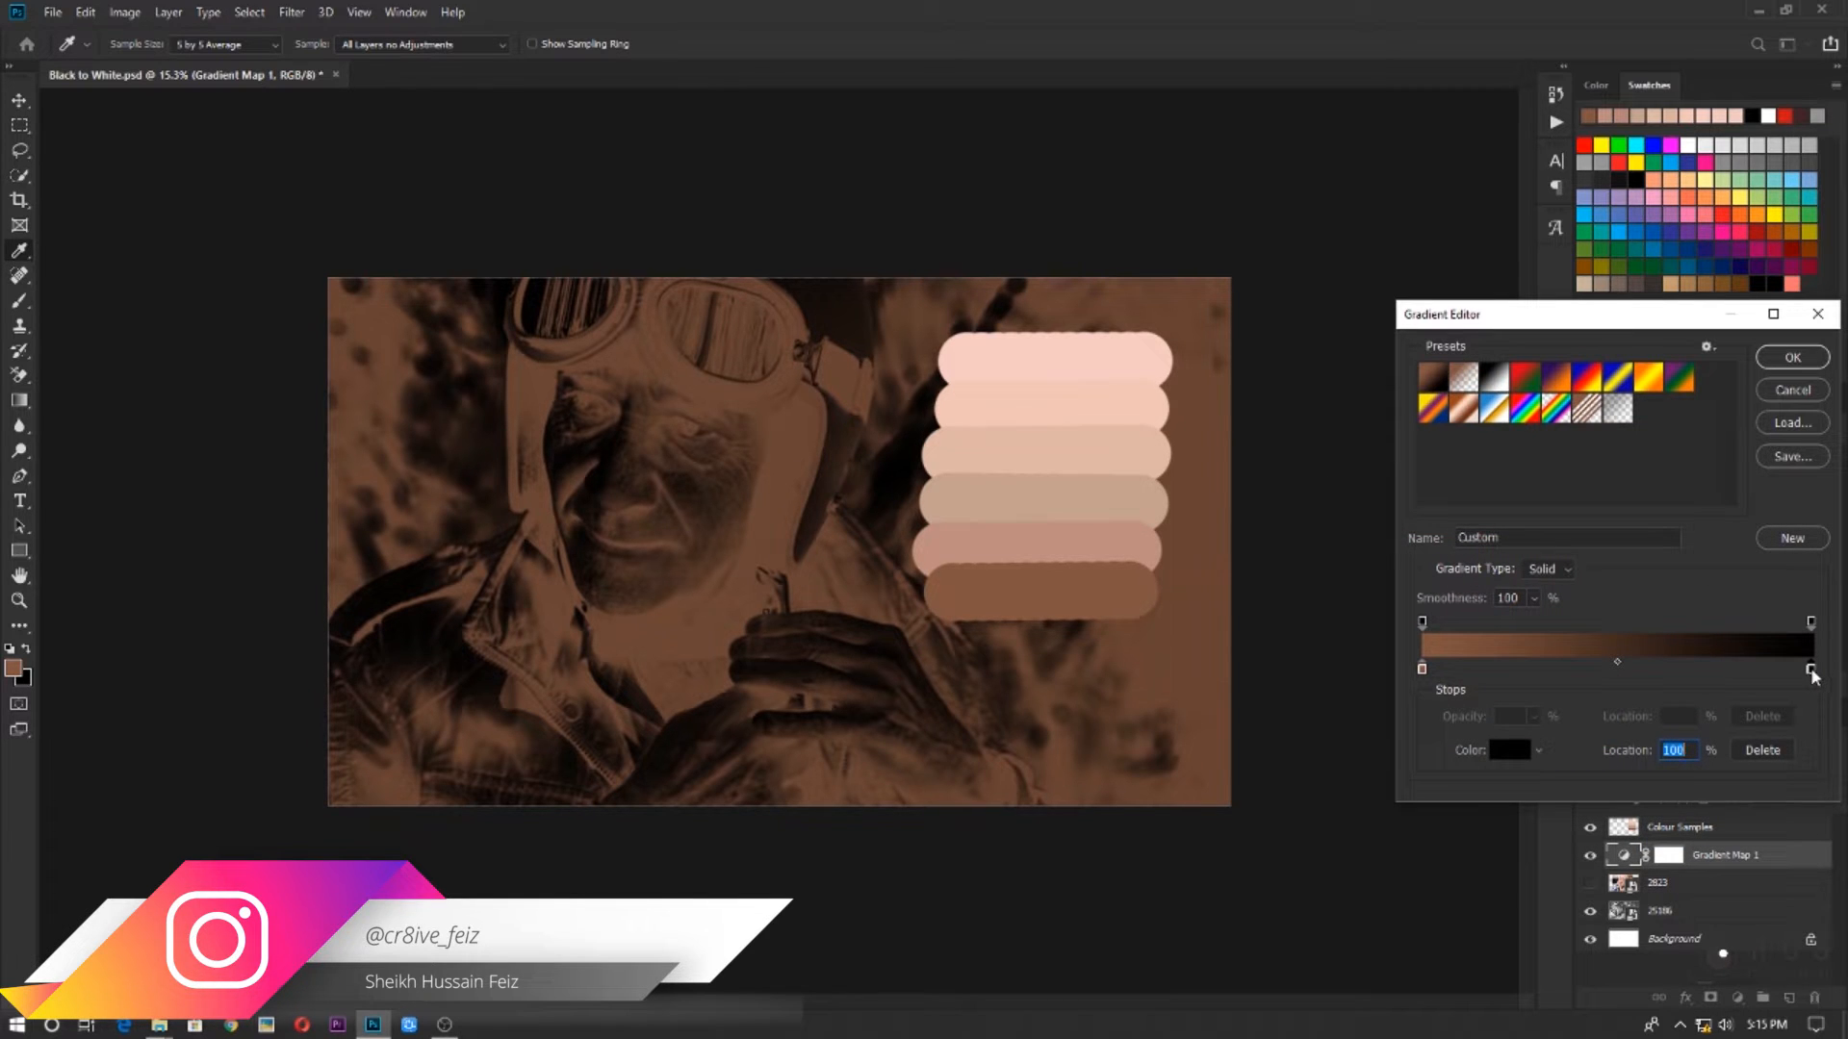
Set the gradient's 100% colour stop to the light pink f4cbc3 sampled from the topmost swatch bar
{"action": "double_click", "coordinate": [1811, 671]}
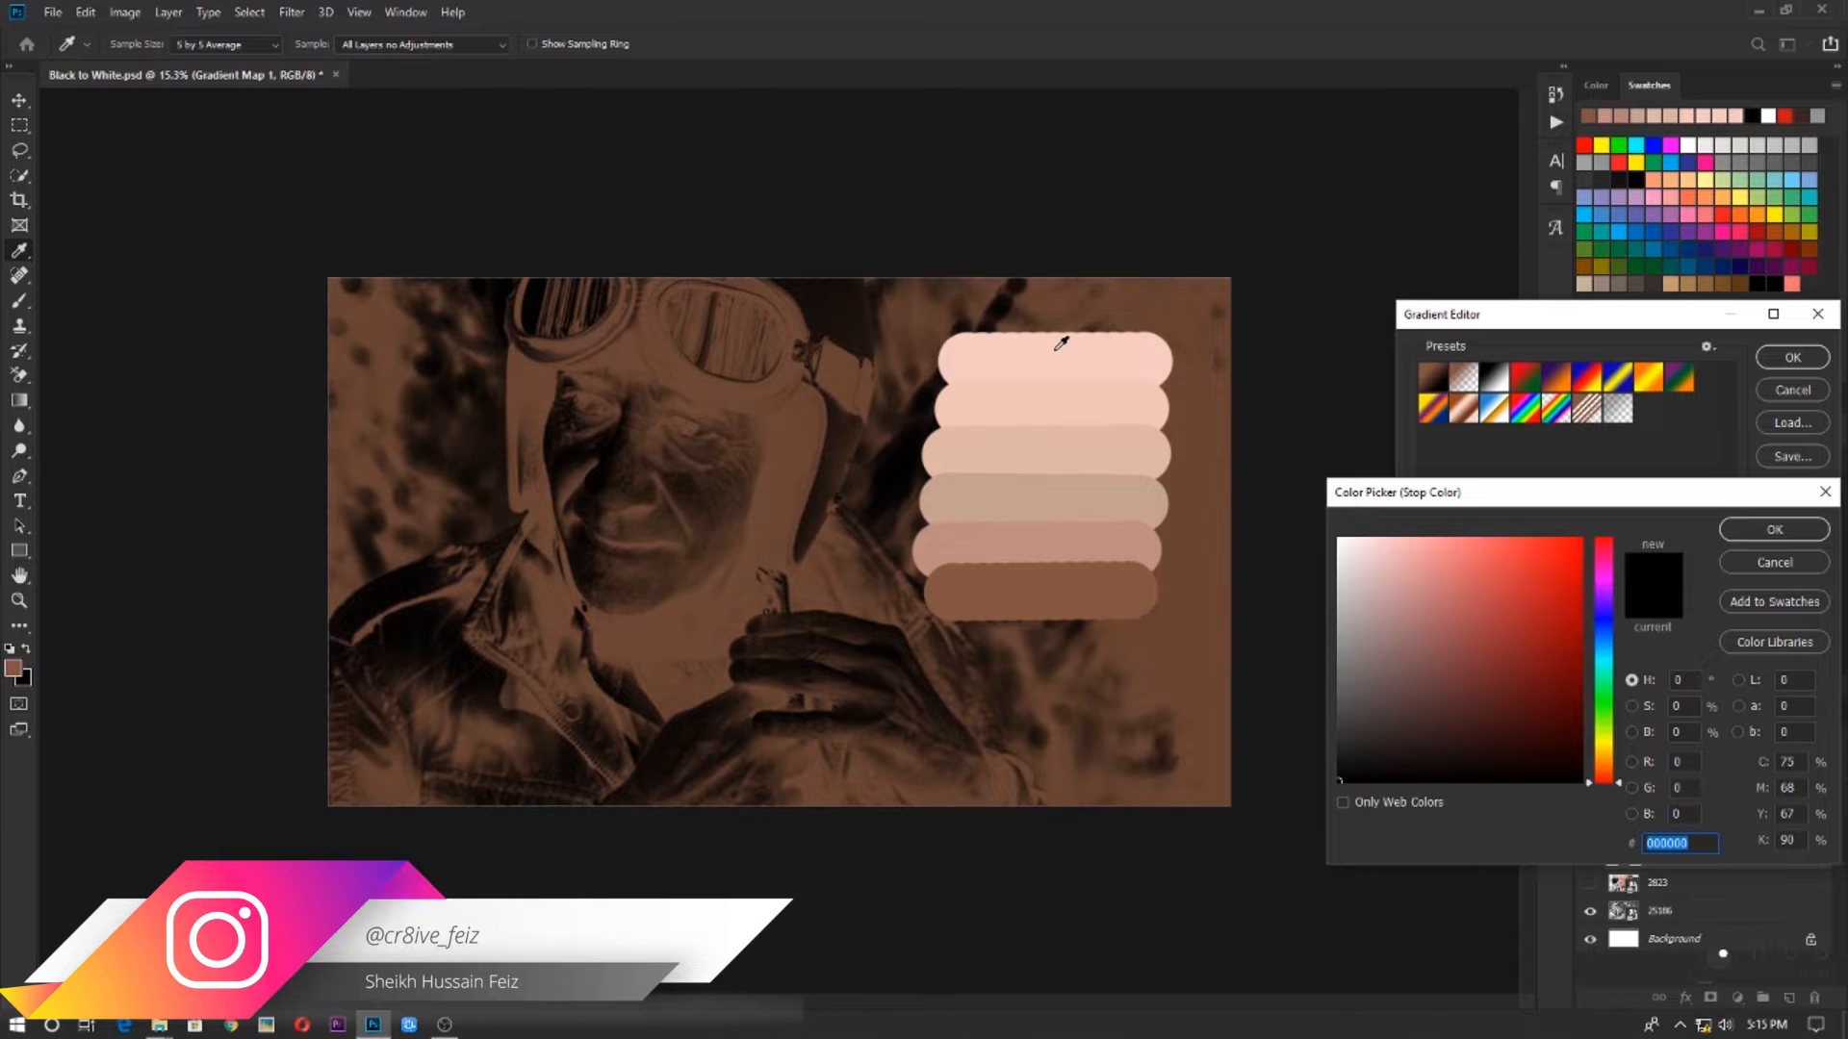
{"action": "left_click", "coordinate": [1060, 343]}
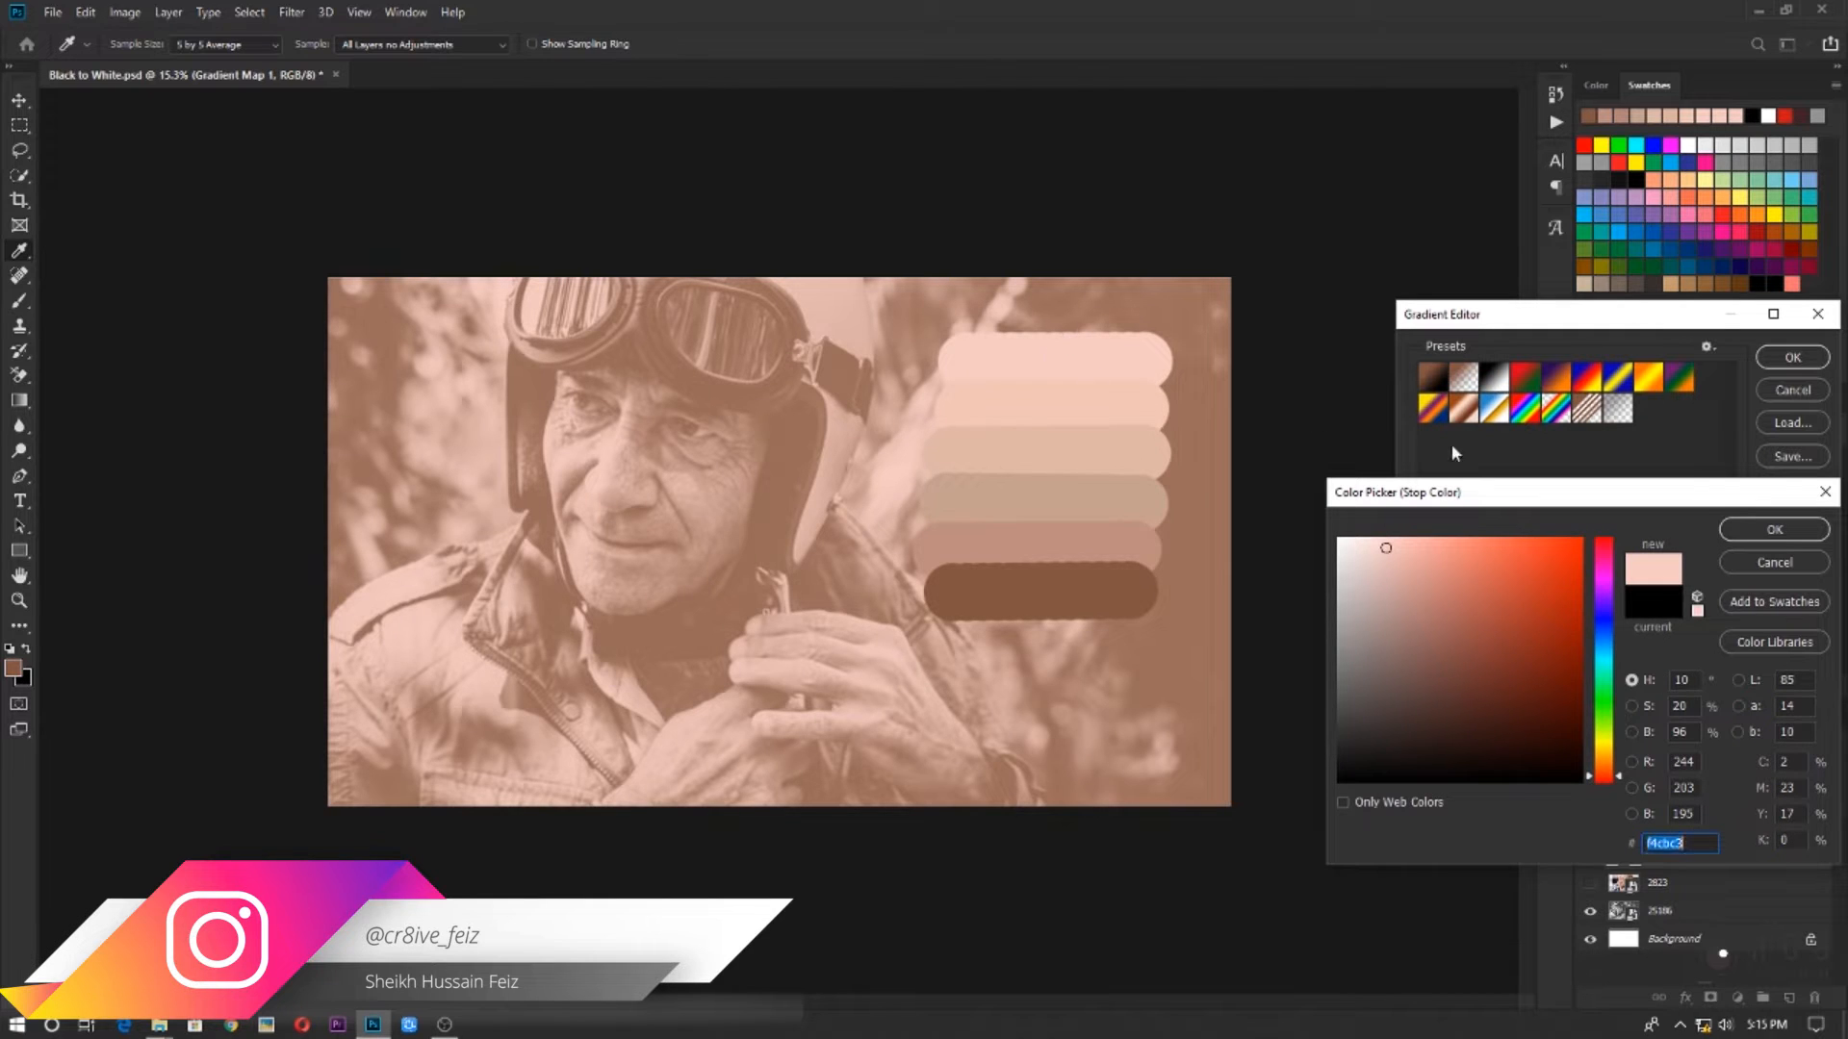
{"action": "left_click", "coordinate": [1773, 530]}
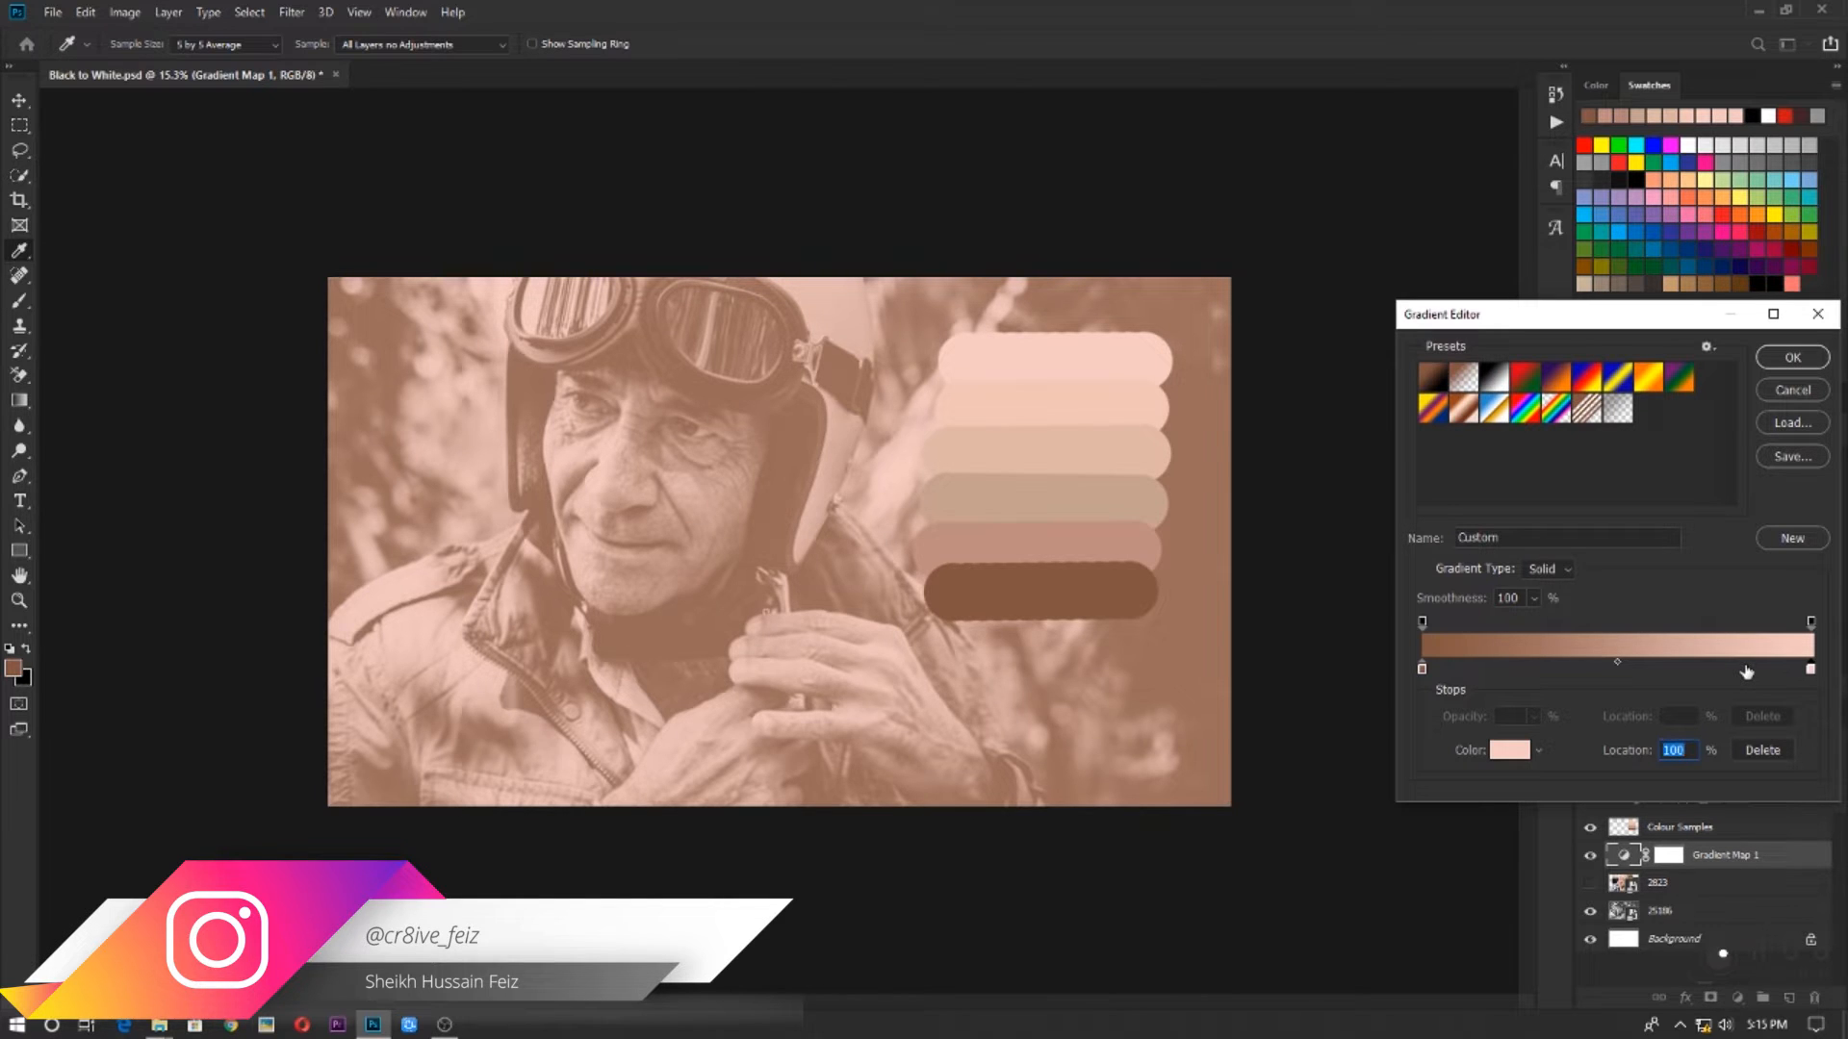
Add a colour stop at 83% and give it the peach f0c5b7 sampled from the second swatch bar
{"action": "left_click", "coordinate": [1745, 669]}
{"action": "double_click", "coordinate": [1744, 671]}
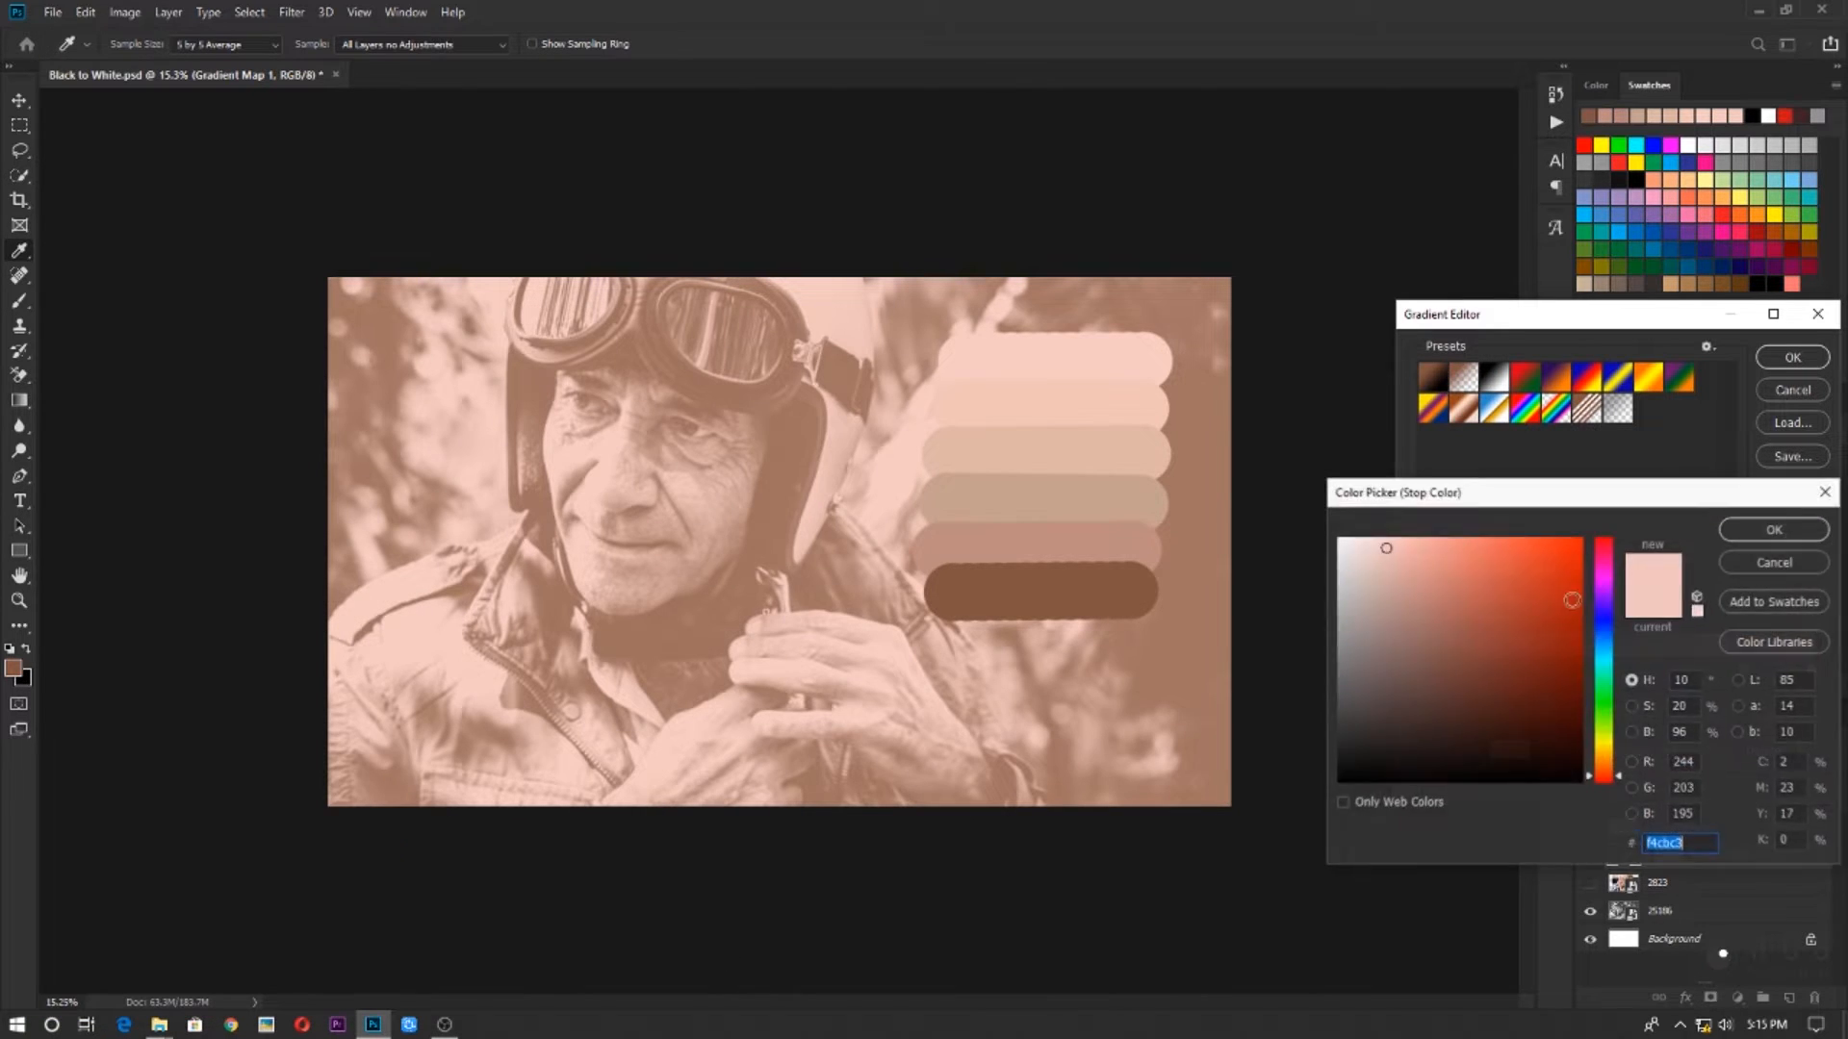
{"action": "left_click", "coordinate": [987, 403]}
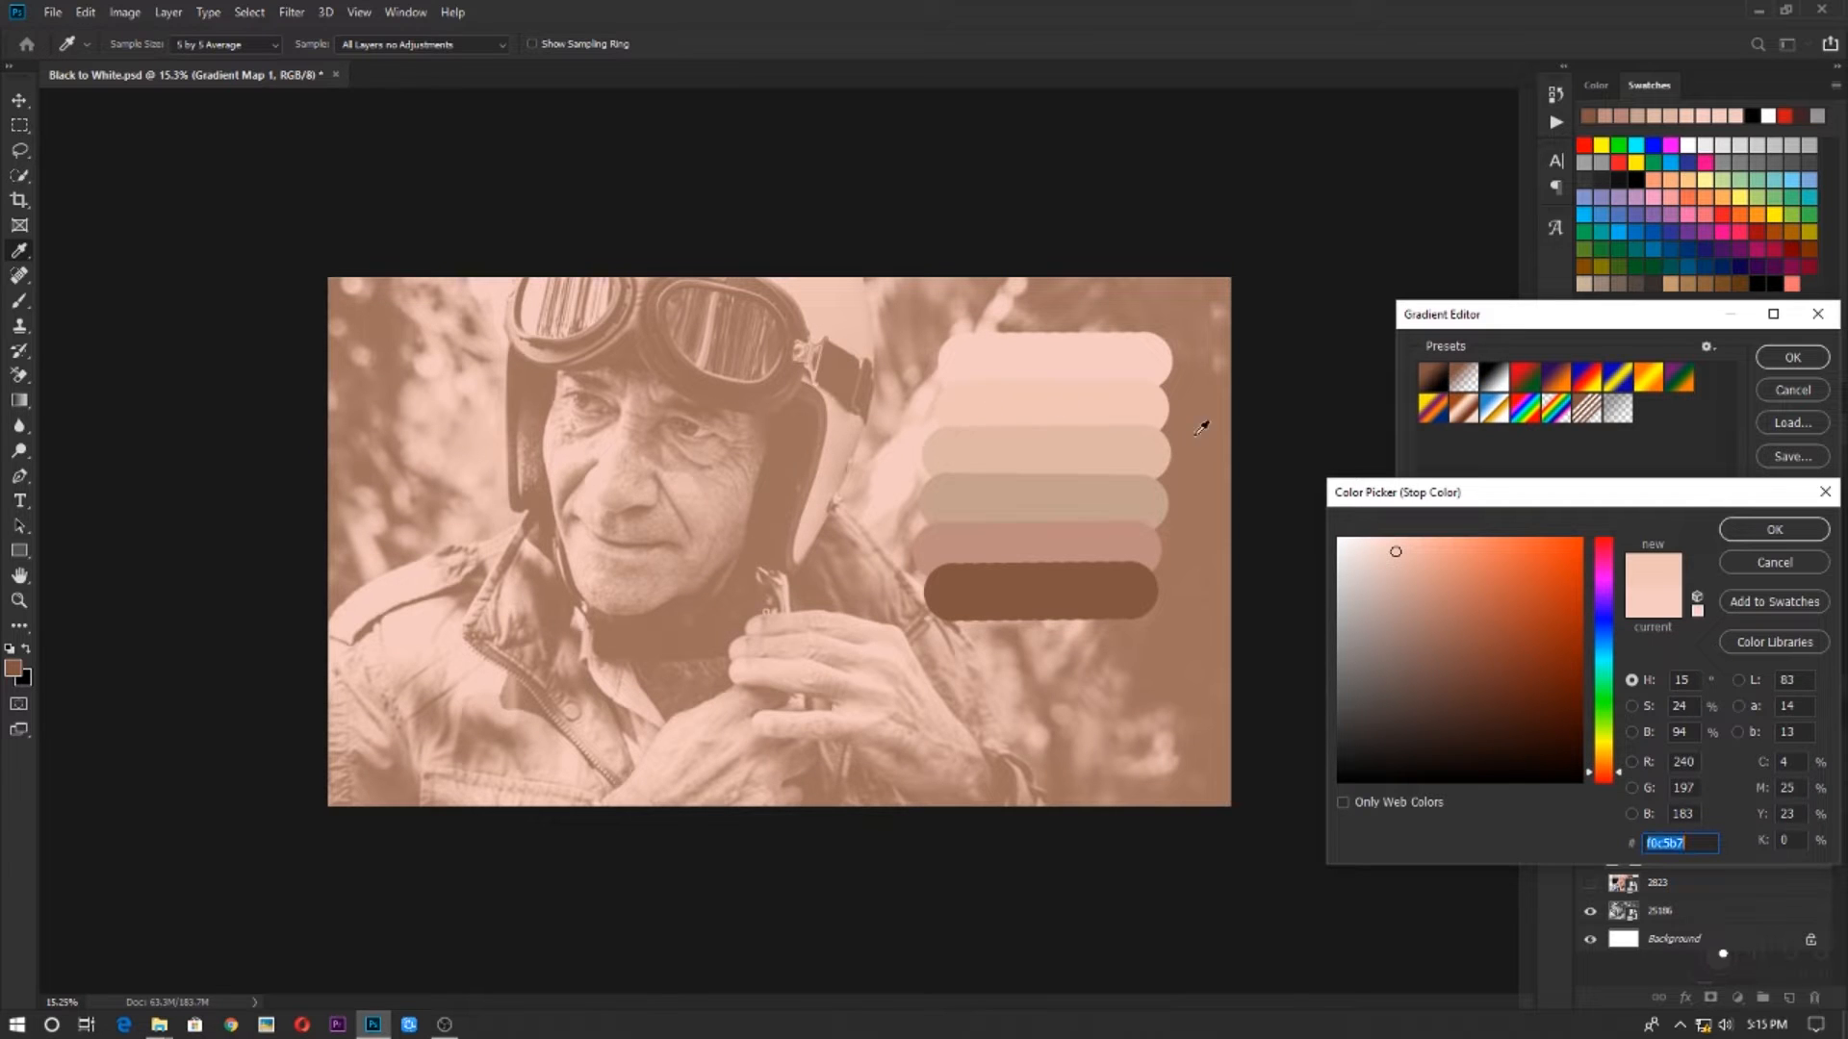
{"action": "left_click", "coordinate": [1786, 527]}
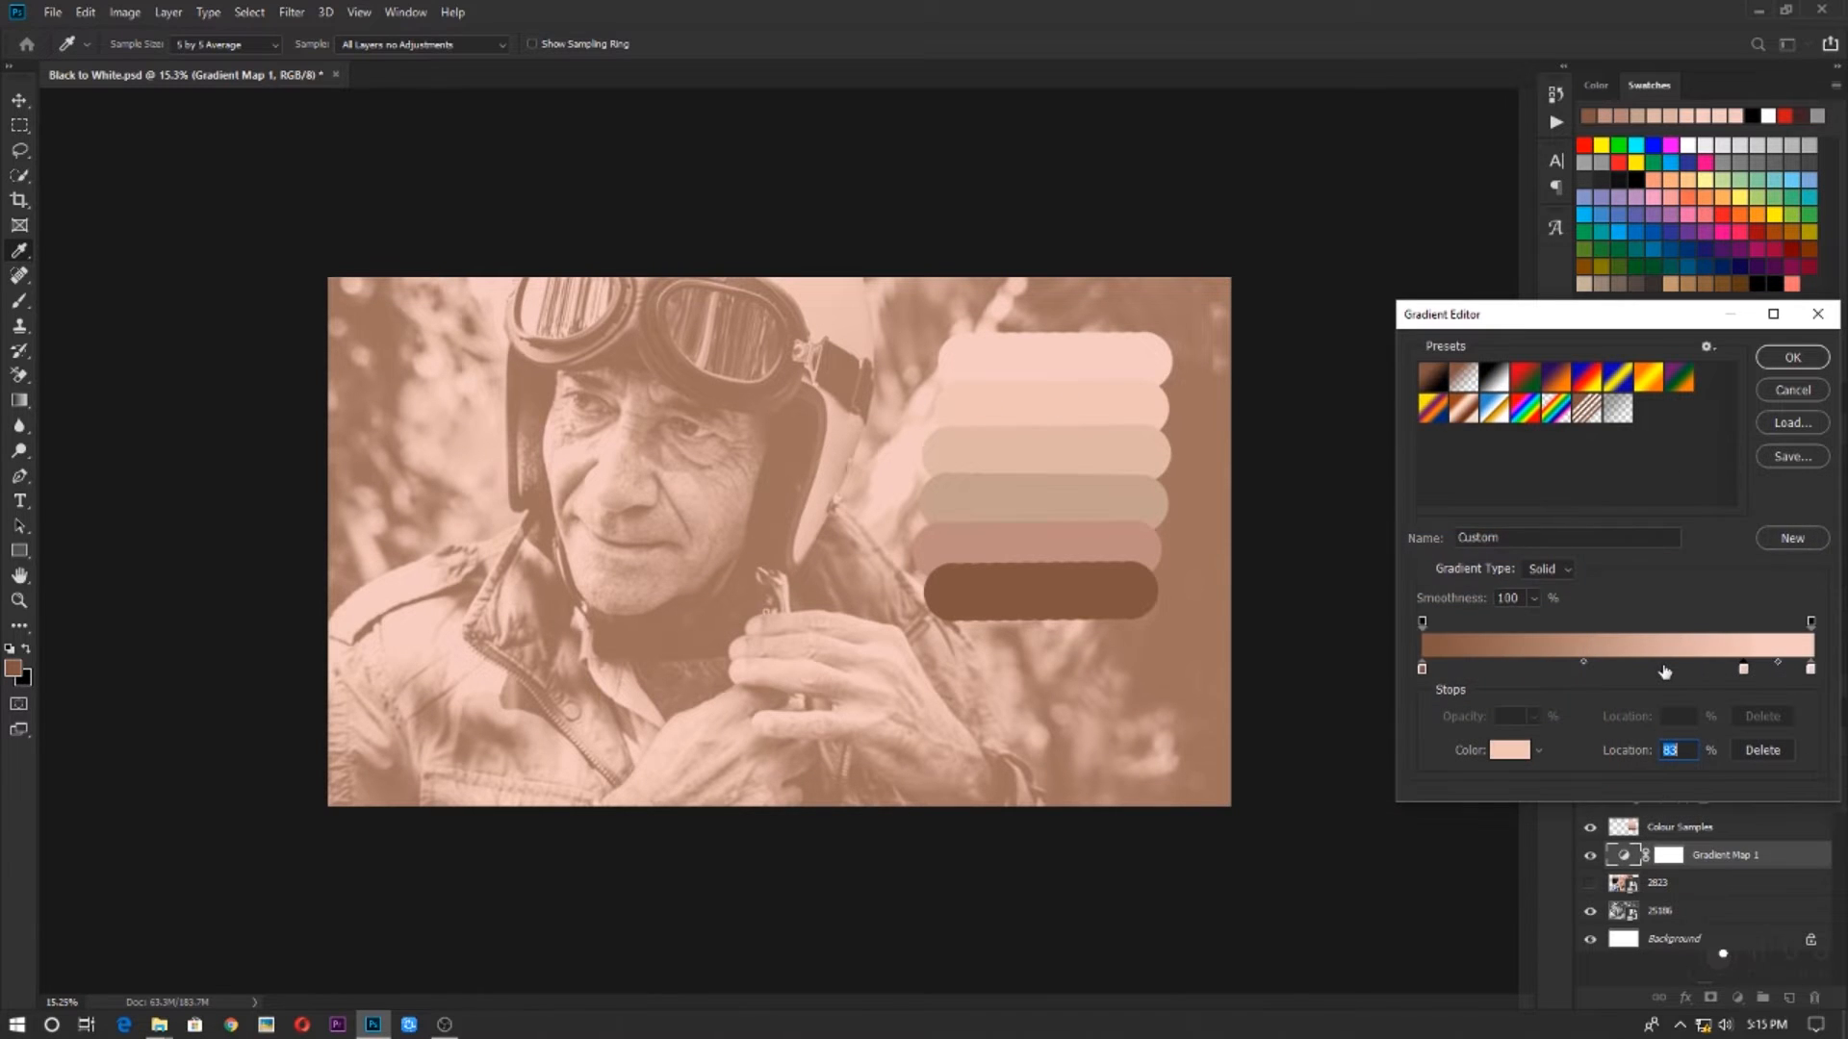
Add a colour stop at 57% and give it the tan tone sampled from the third swatch bar
{"action": "left_click", "coordinate": [1645, 670]}
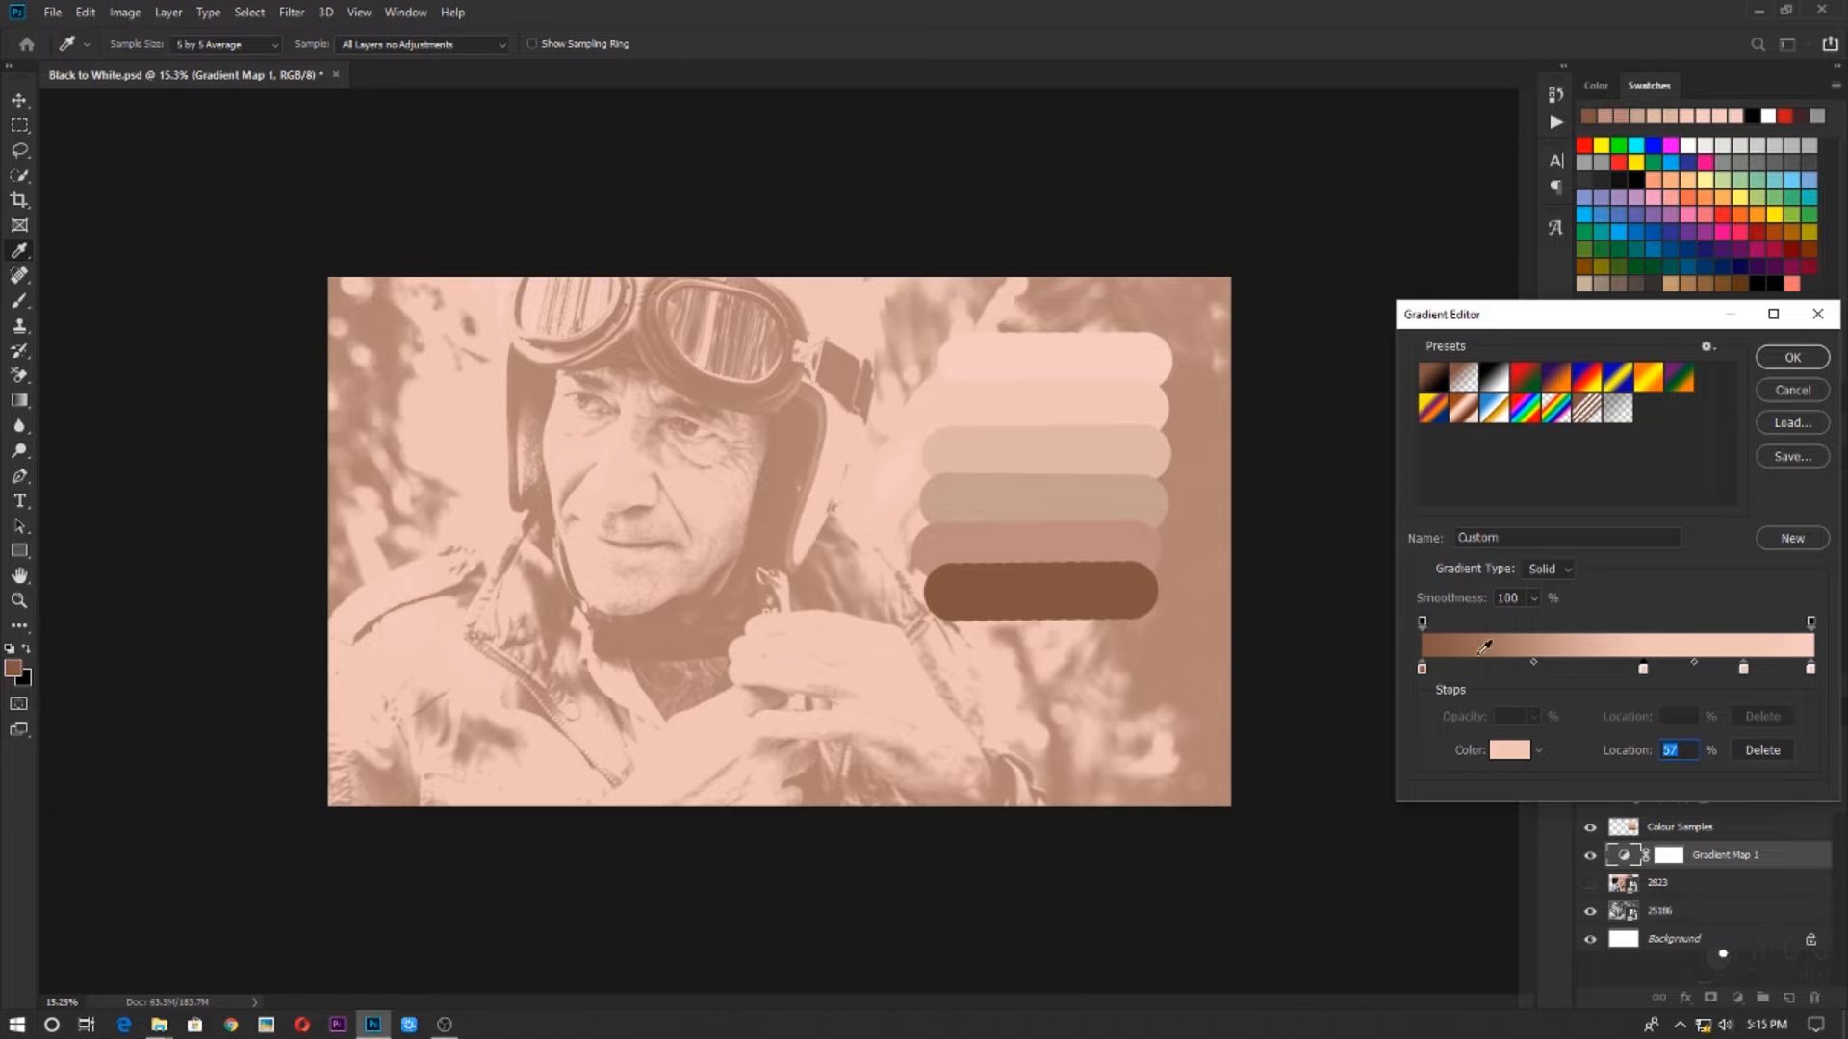
{"action": "double_click", "coordinate": [1643, 670]}
{"action": "left_click", "coordinate": [1047, 452]}
{"action": "left_click", "coordinate": [1767, 529]}
Add a colour stop at 38% and give it the darker beige sampled from the fourth swatch bar
{"action": "left_click", "coordinate": [1568, 671]}
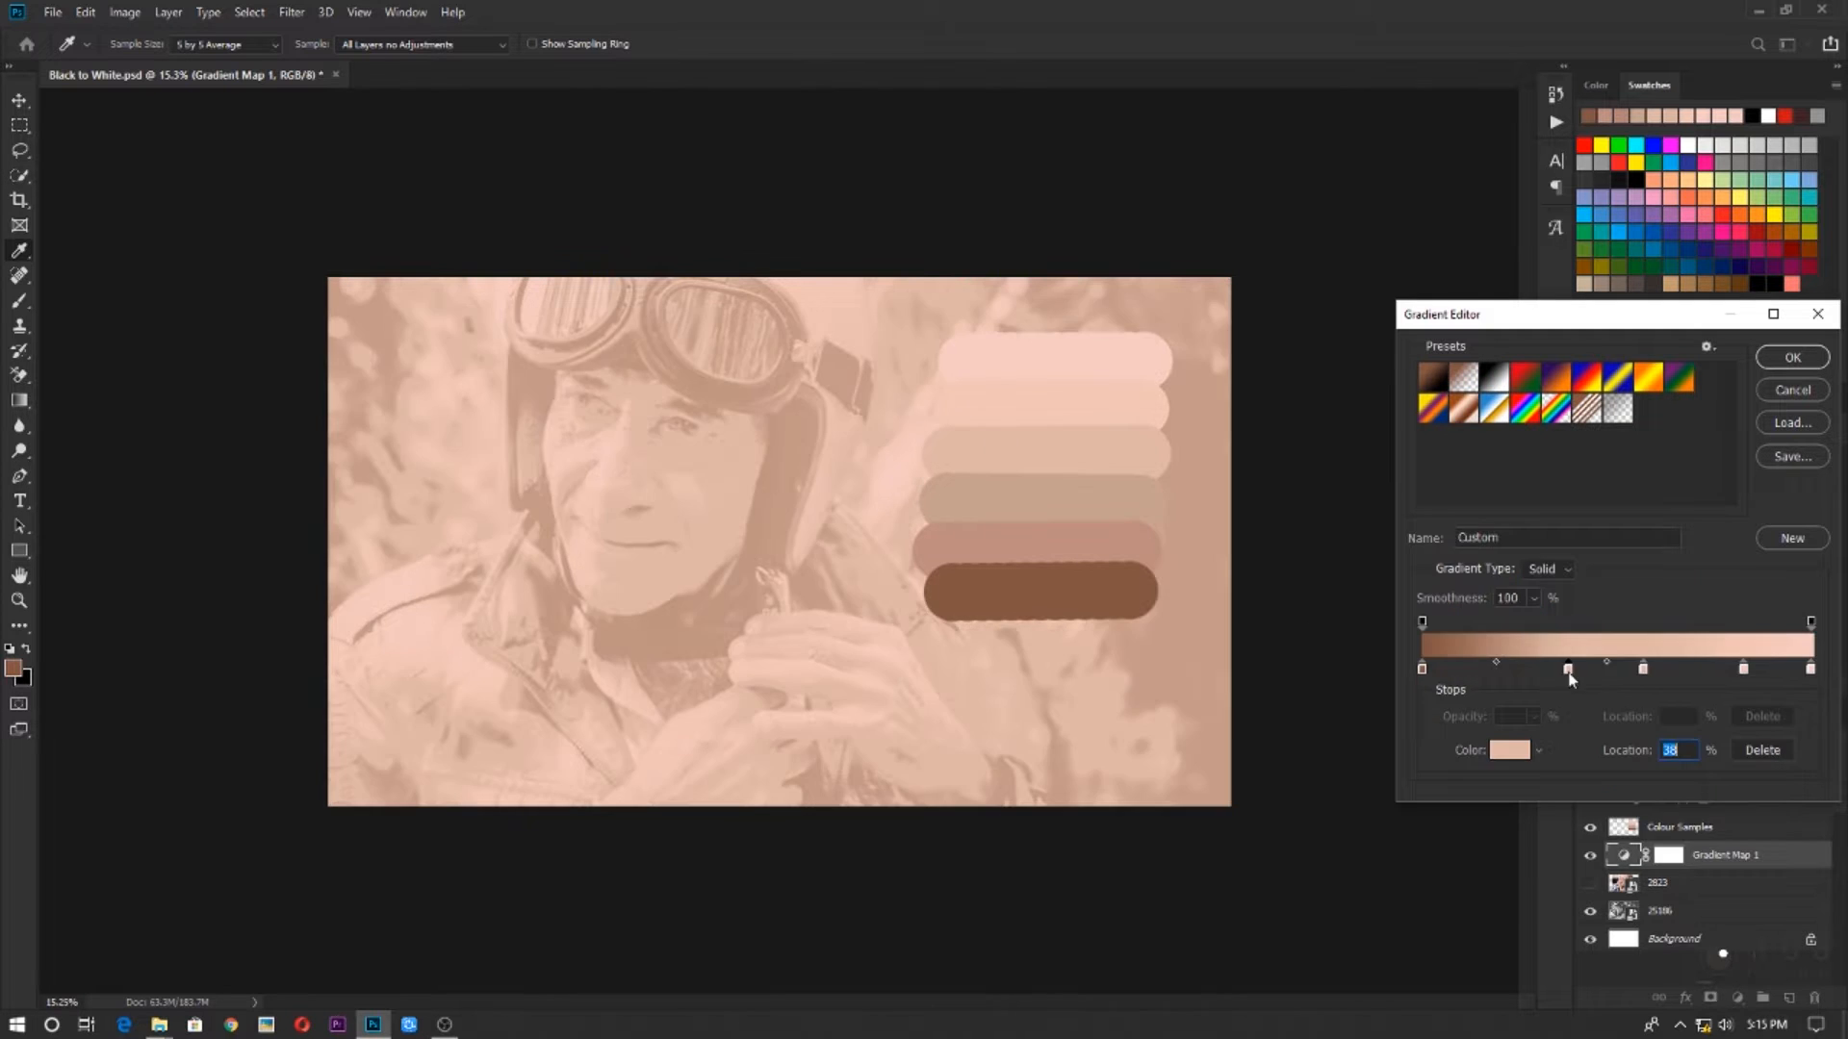
{"action": "double_click", "coordinate": [1568, 671]}
{"action": "left_click", "coordinate": [1044, 499]}
{"action": "left_click", "coordinate": [1811, 532]}
Add a stop in the fifth swatch's reddish tone between 0% and 38%, set the 0% stop to the brown swatch 835640, and accept the gradient
{"action": "left_click", "coordinate": [1502, 670]}
{"action": "double_click", "coordinate": [1503, 670]}
{"action": "left_click", "coordinate": [1135, 581]}
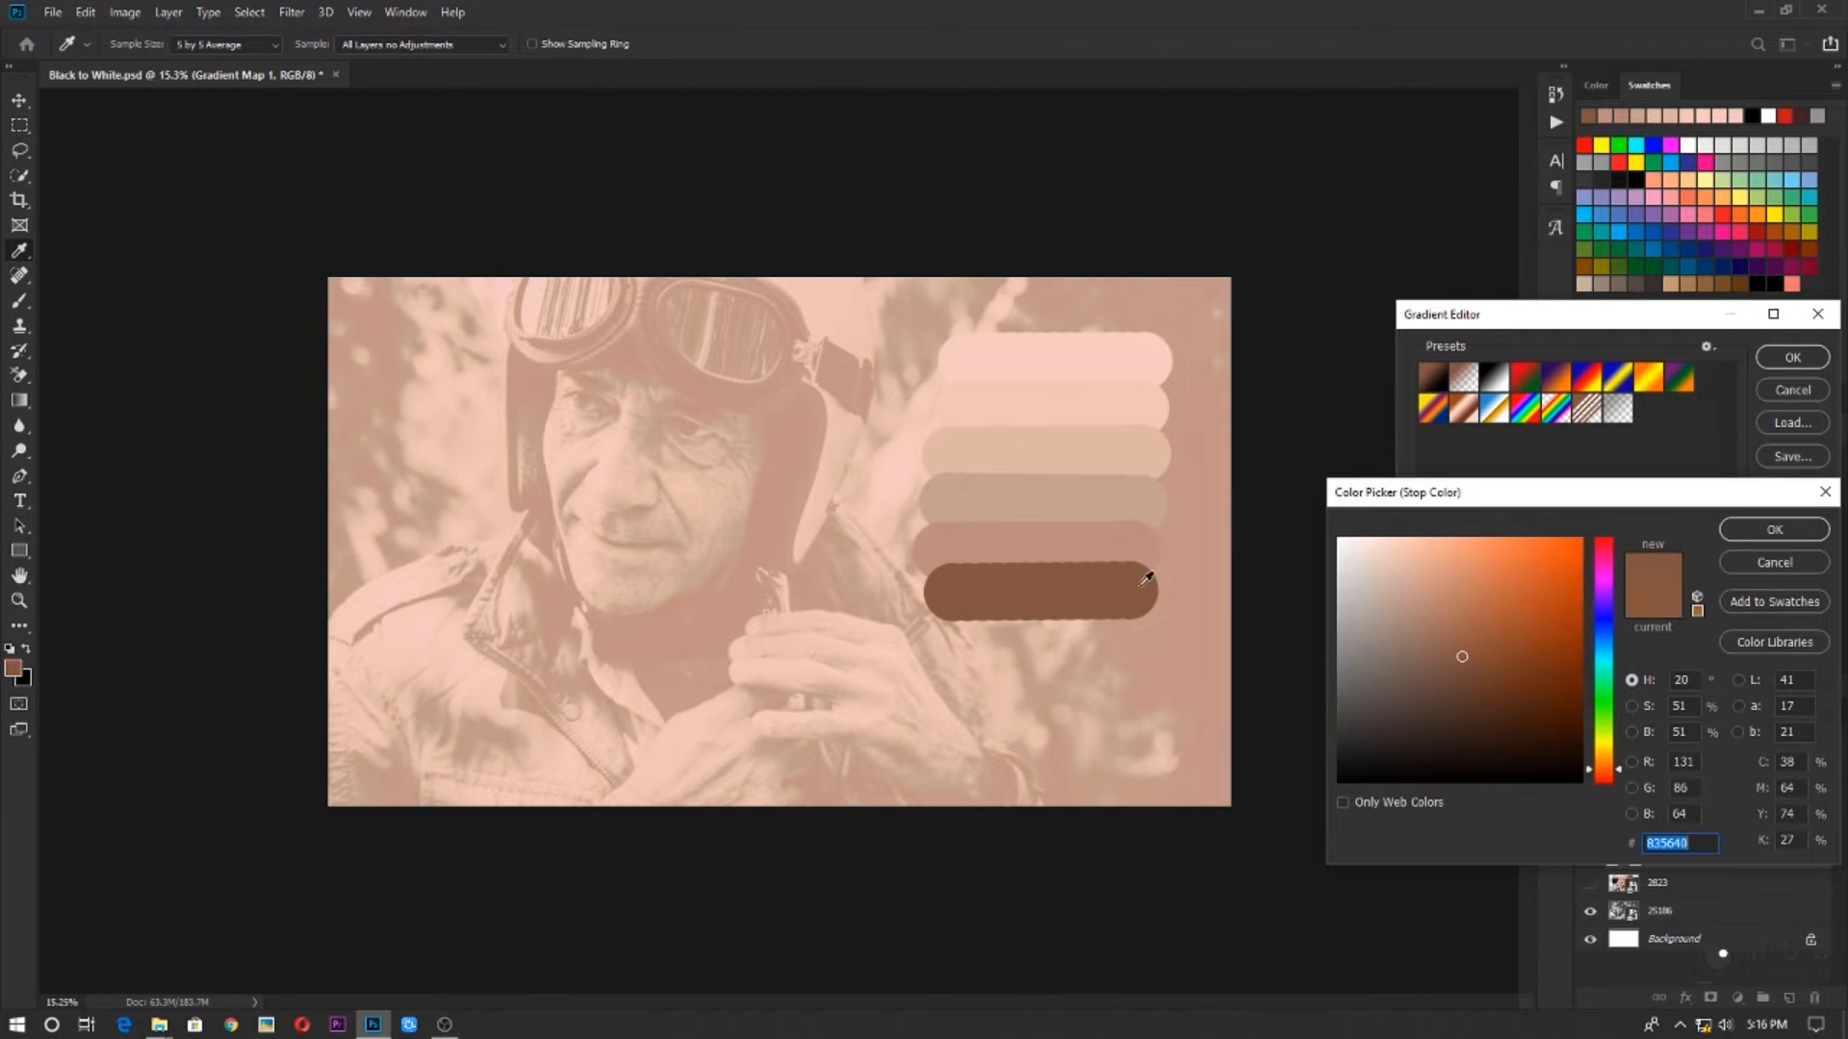
{"action": "left_click", "coordinate": [1780, 528]}
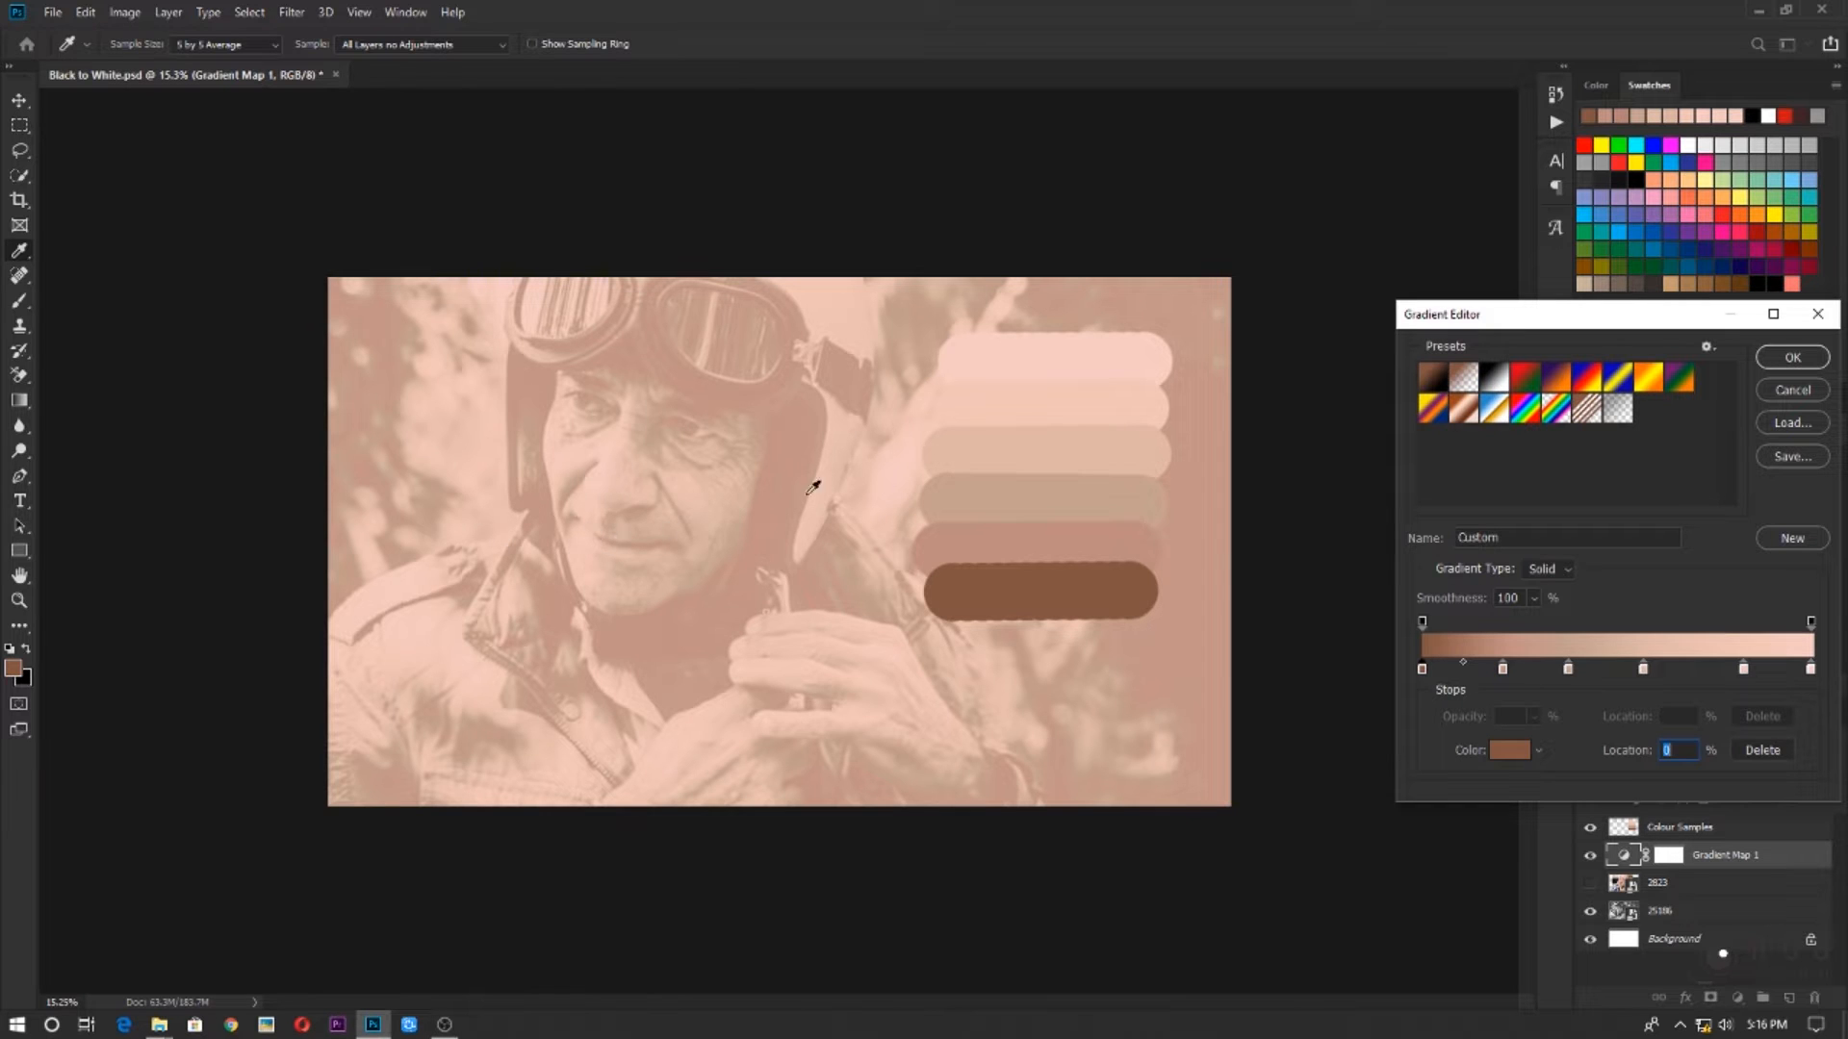
{"action": "left_click", "coordinate": [1792, 358]}
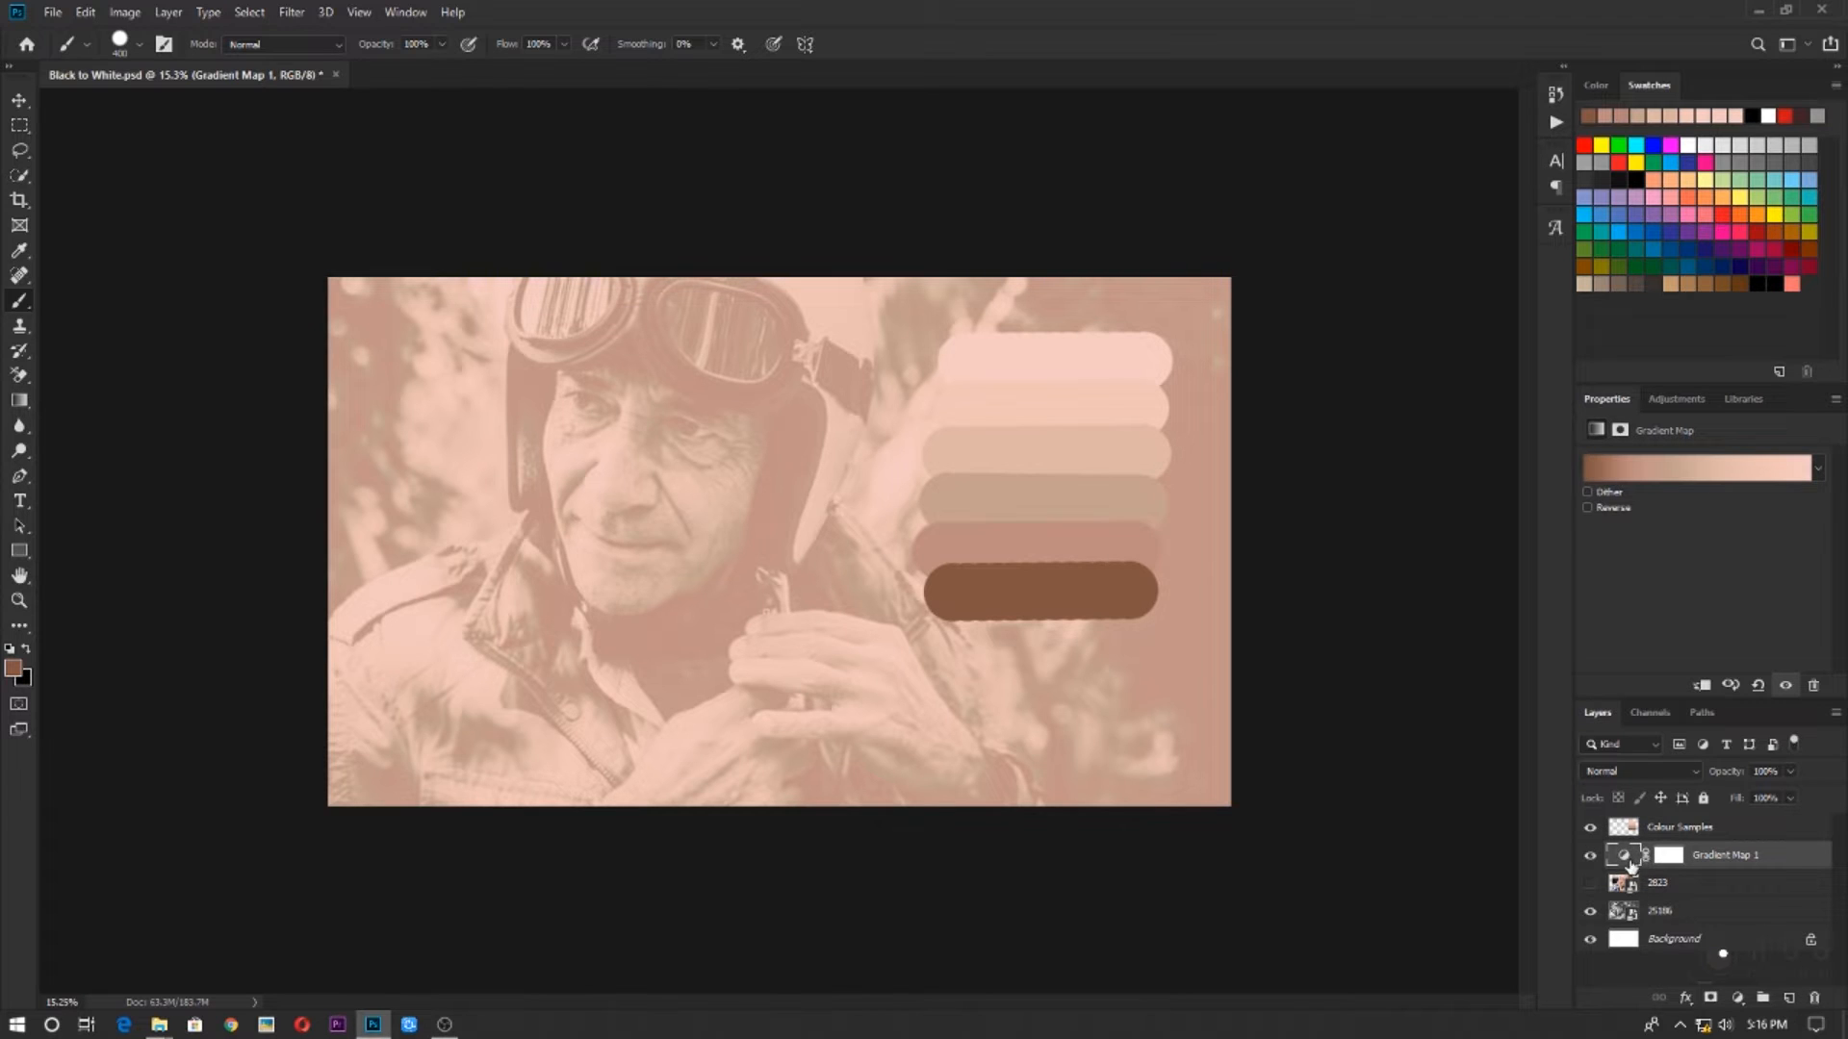
Set the Gradient Map layer's blend mode to Color
{"action": "left_click", "coordinate": [1611, 771]}
{"action": "left_click", "coordinate": [1619, 777]}
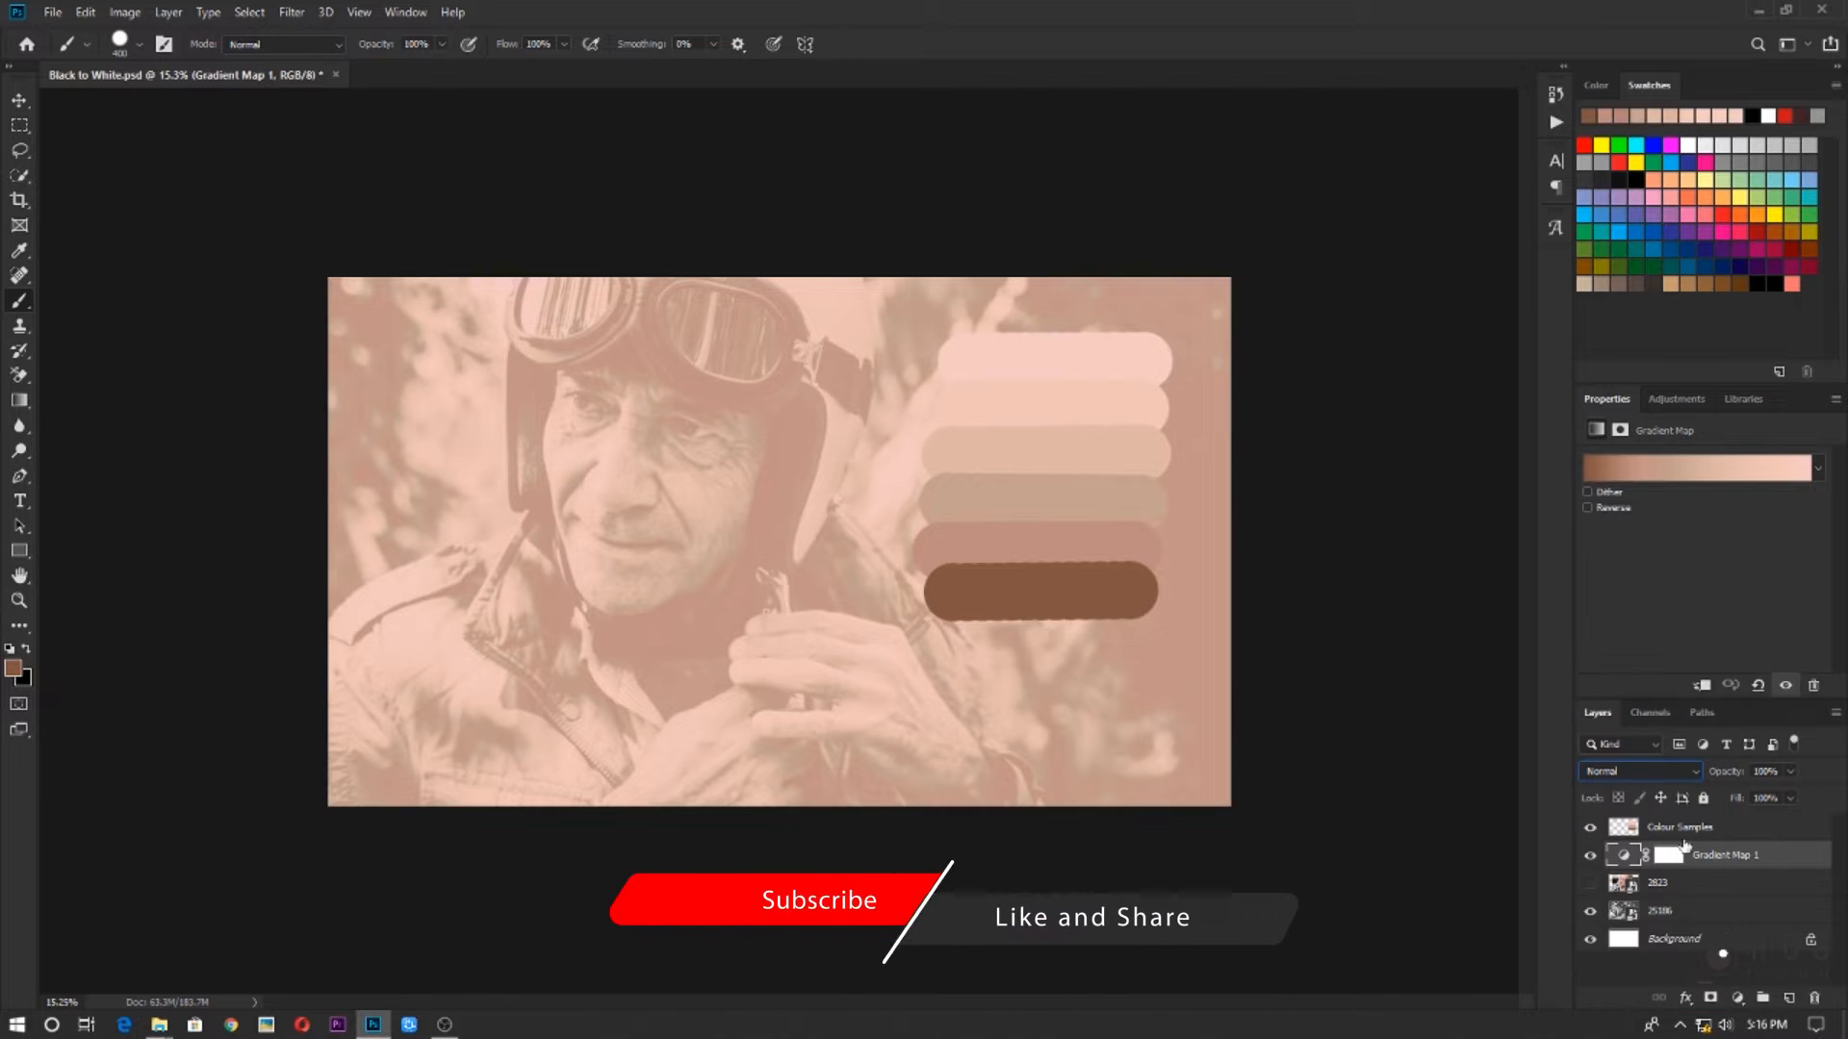
{"action": "left_click", "coordinate": [1635, 775]}
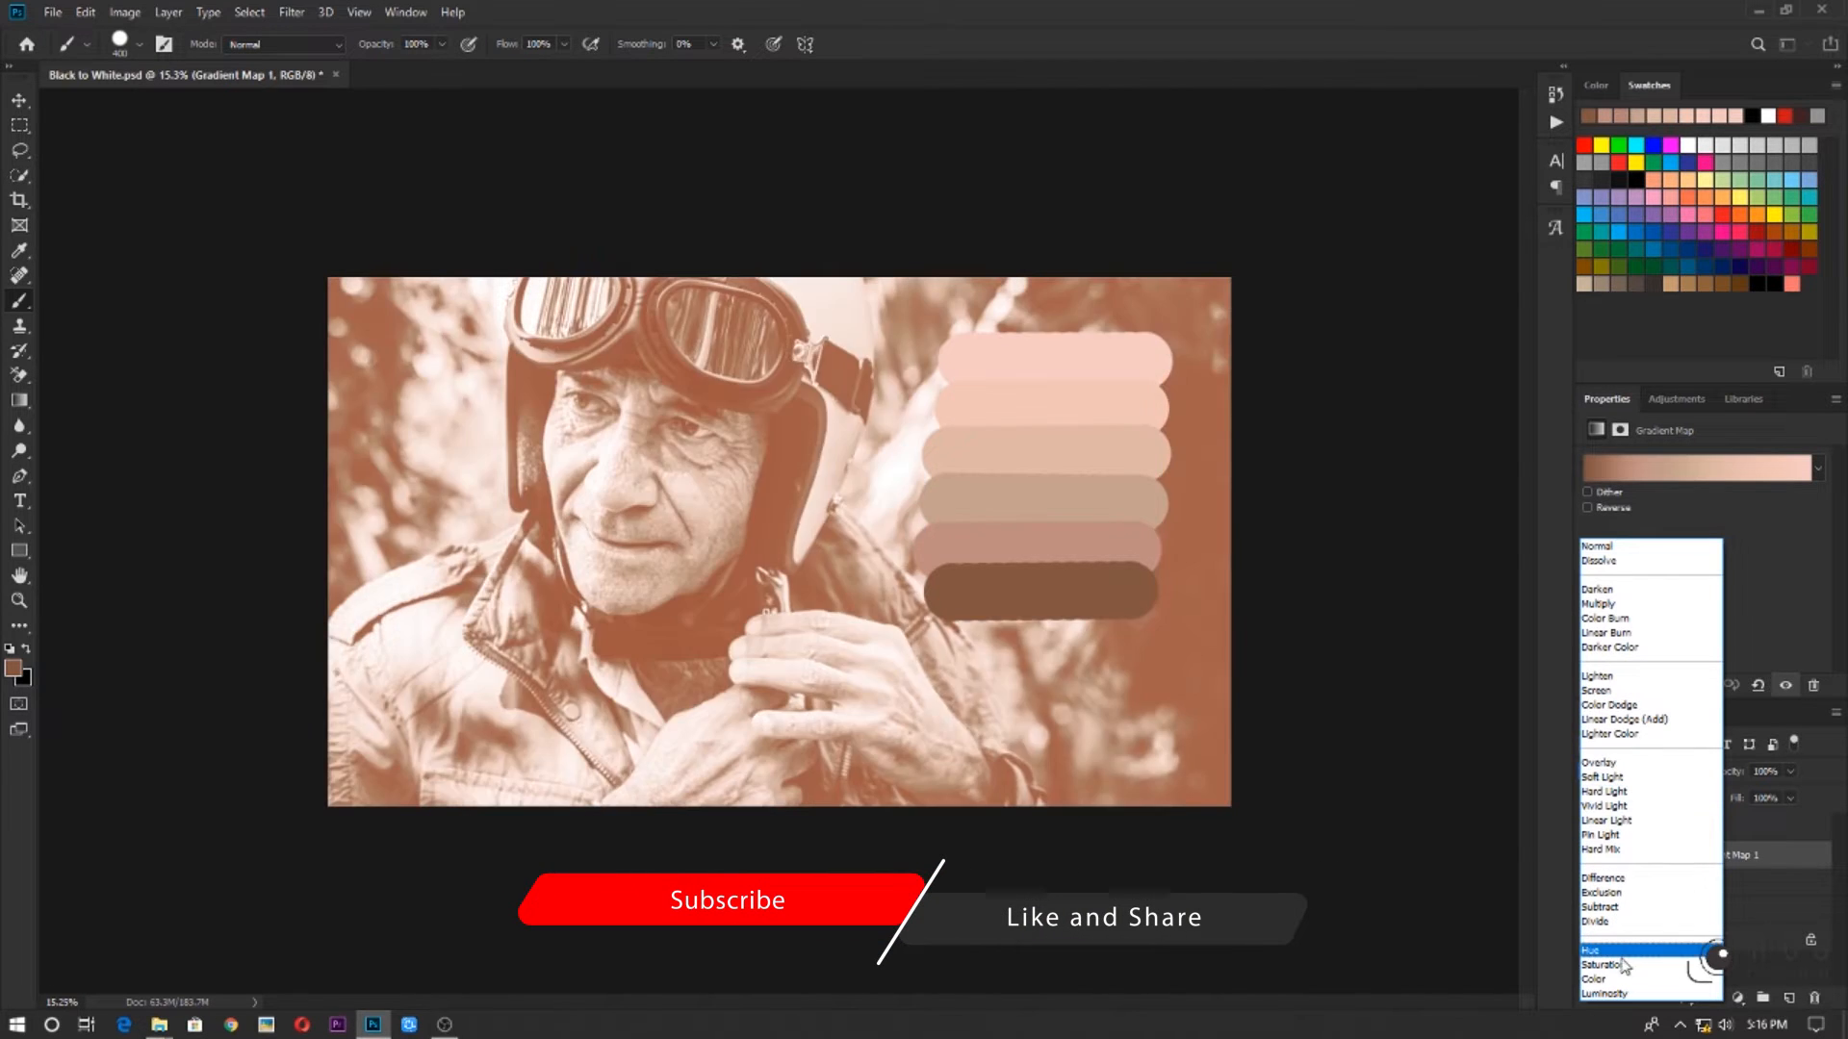
{"action": "left_click", "coordinate": [1604, 980]}
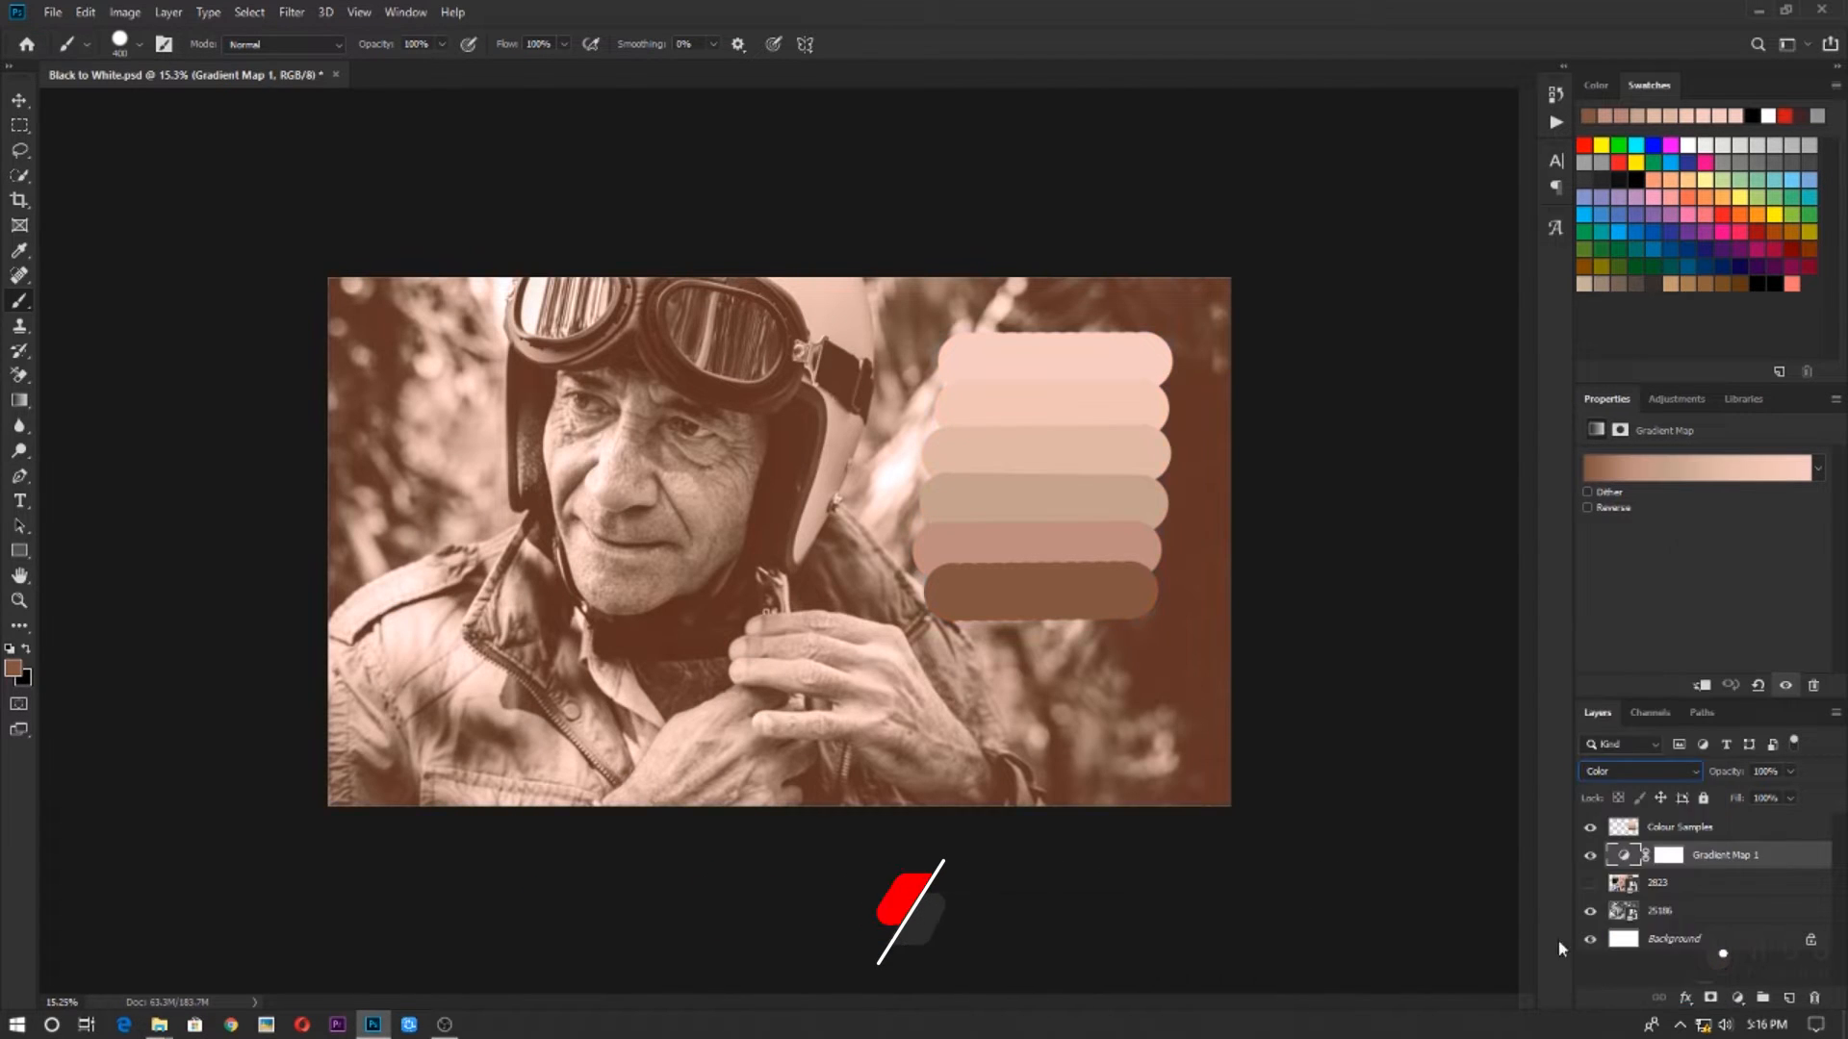
{"action": "left_click", "coordinate": [1593, 775]}
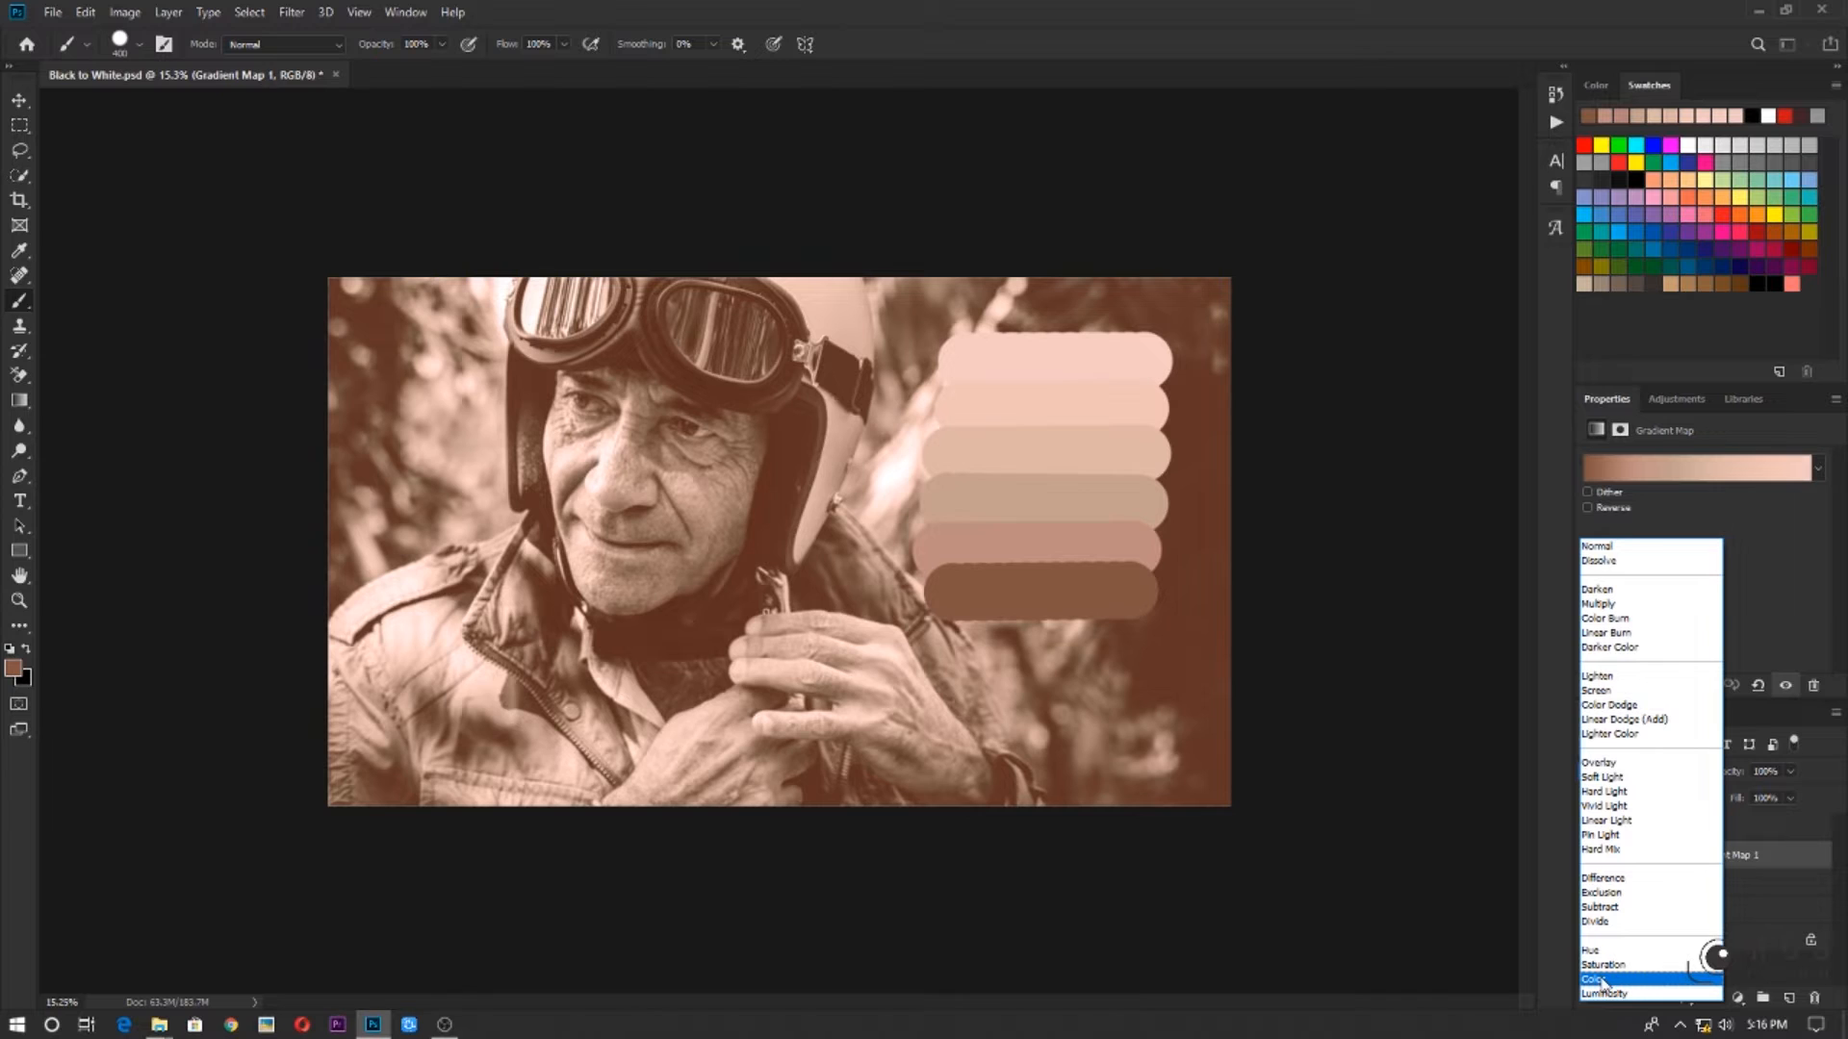
{"action": "left_click", "coordinate": [1600, 981]}
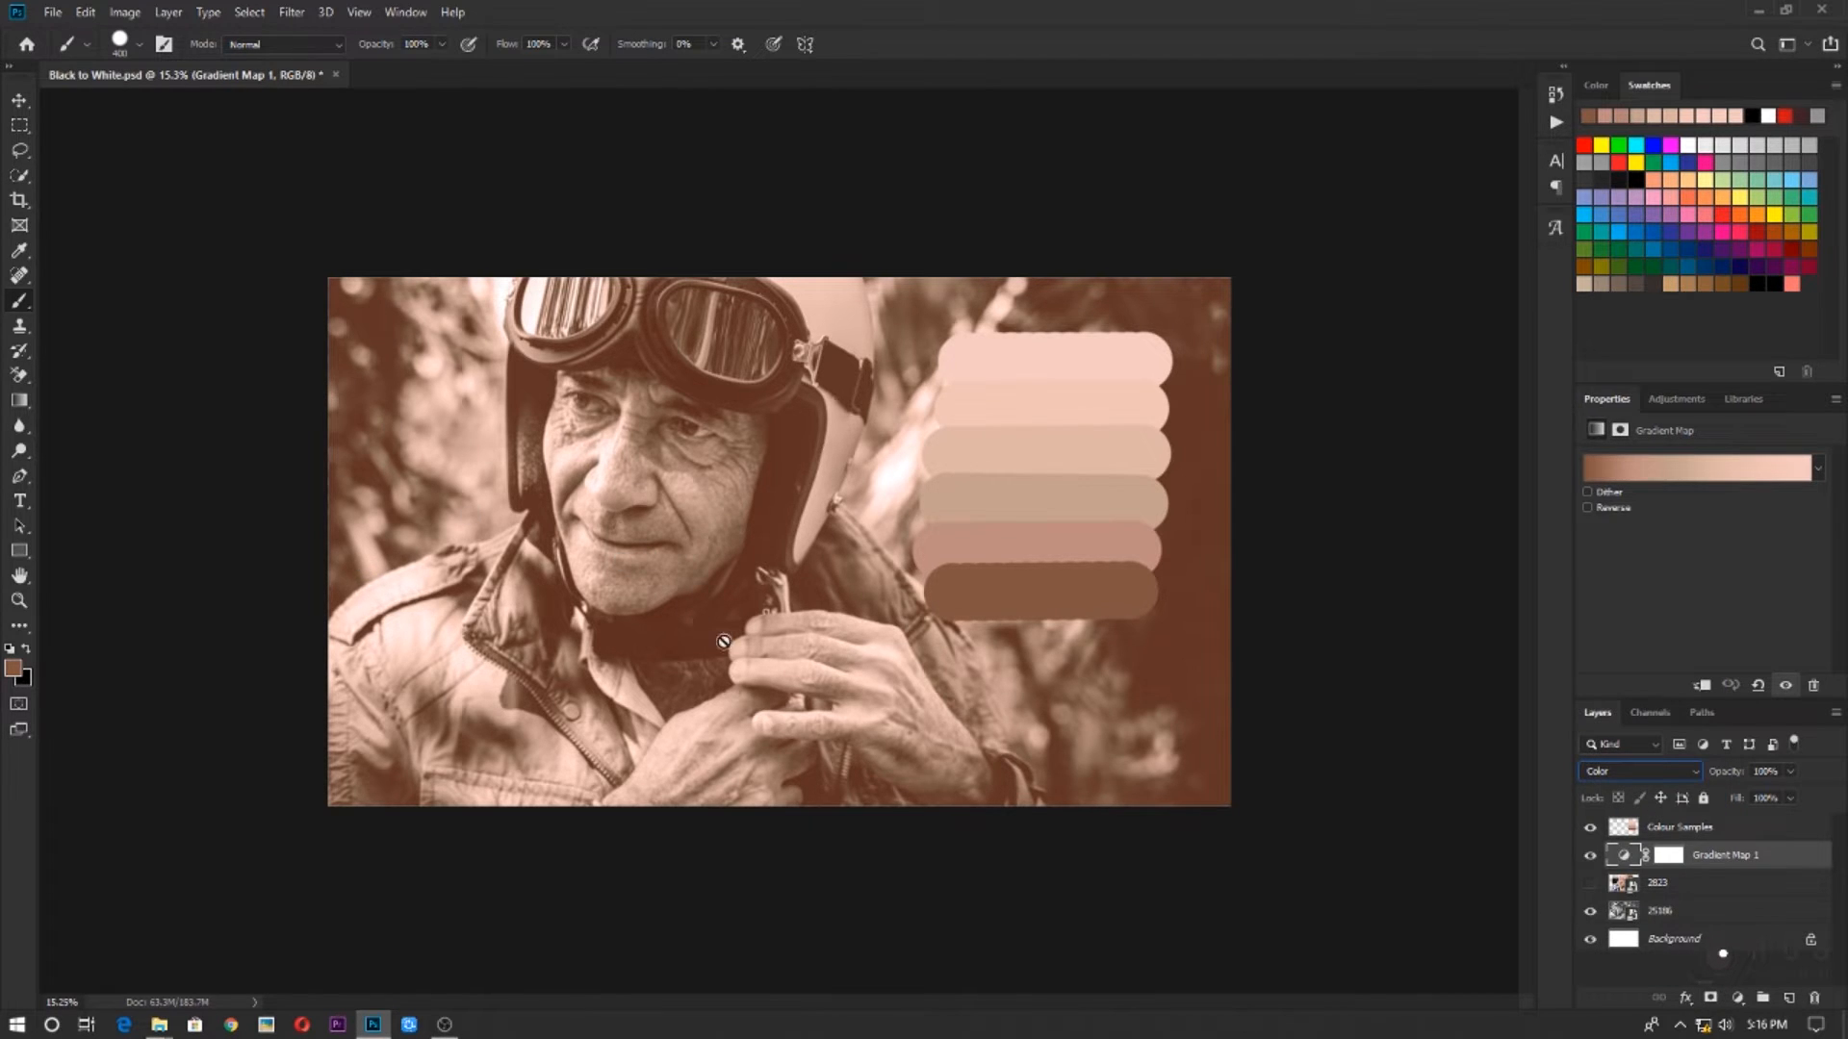
{"action": "left_click", "coordinate": [660, 552]}
{"action": "left_click", "coordinate": [896, 381]}
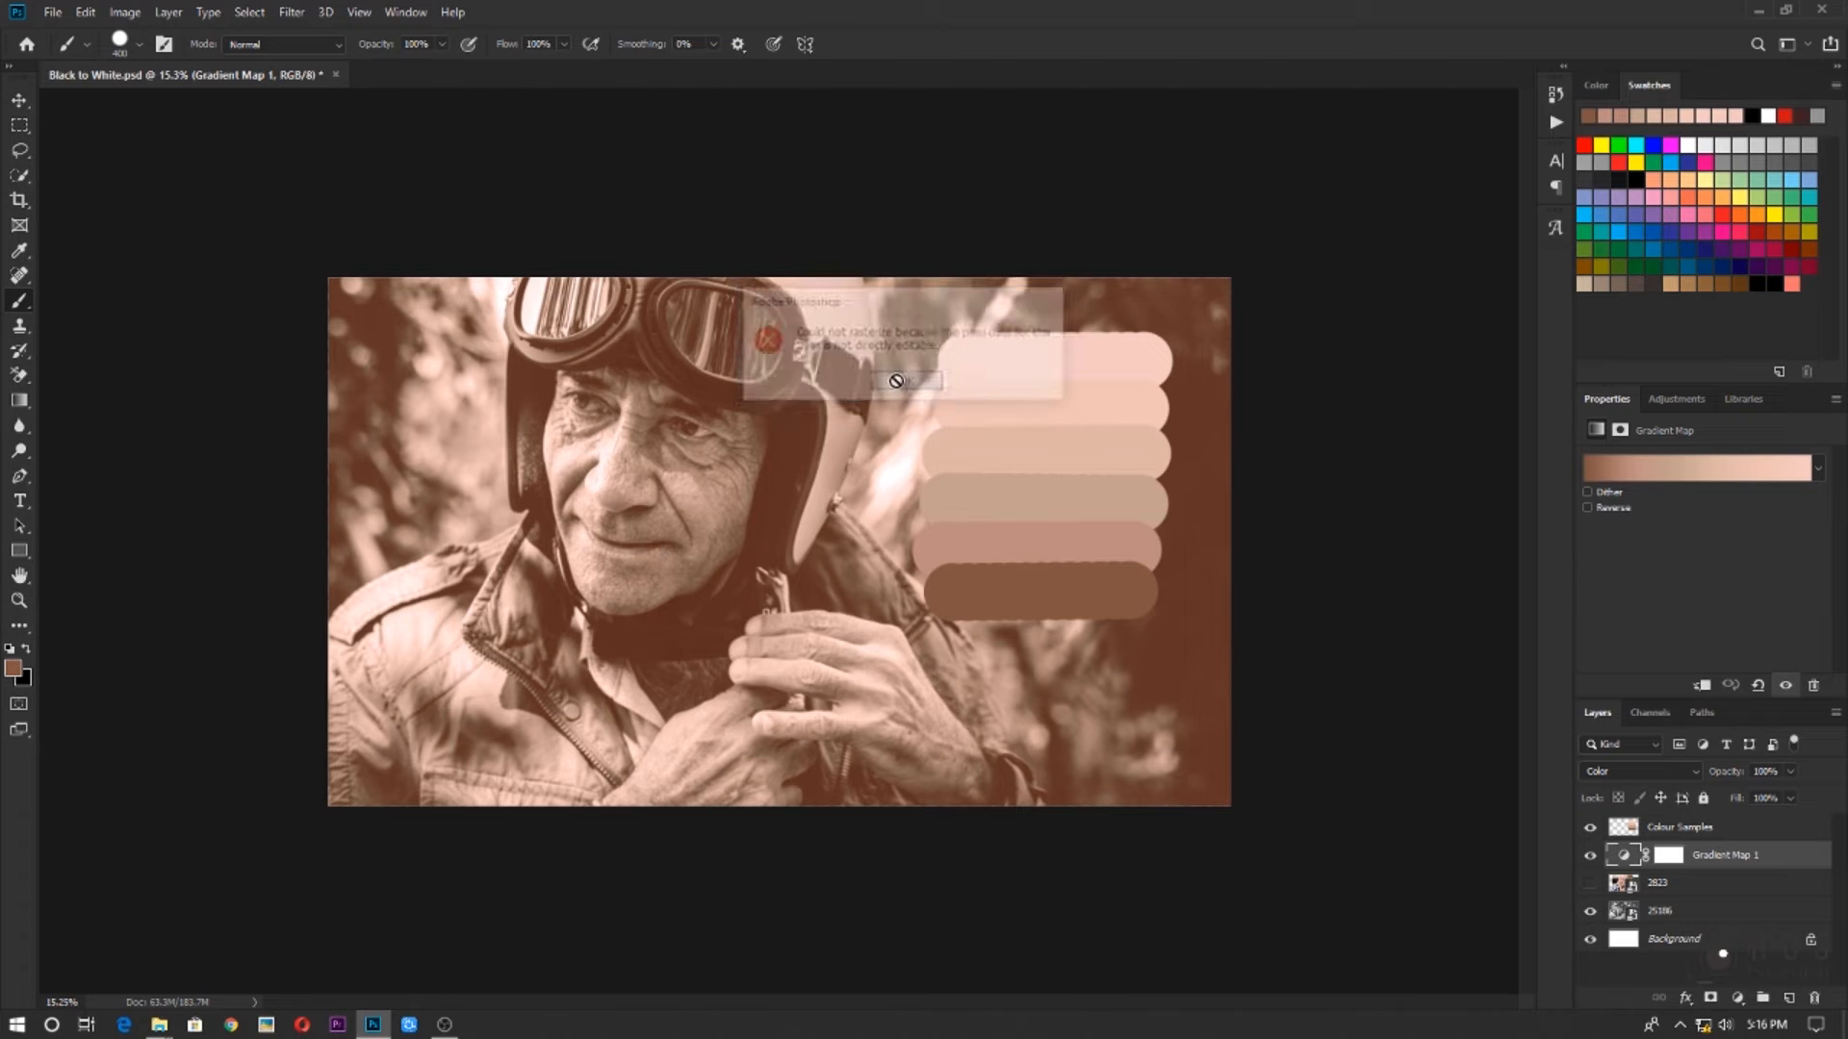
{"action": "scroll", "coordinate": [610, 528], "scroll_direction": "up", "scroll_amount": 6}
{"action": "left_click_drag", "start_coordinate": [606, 421], "coordinate": [614, 470]}
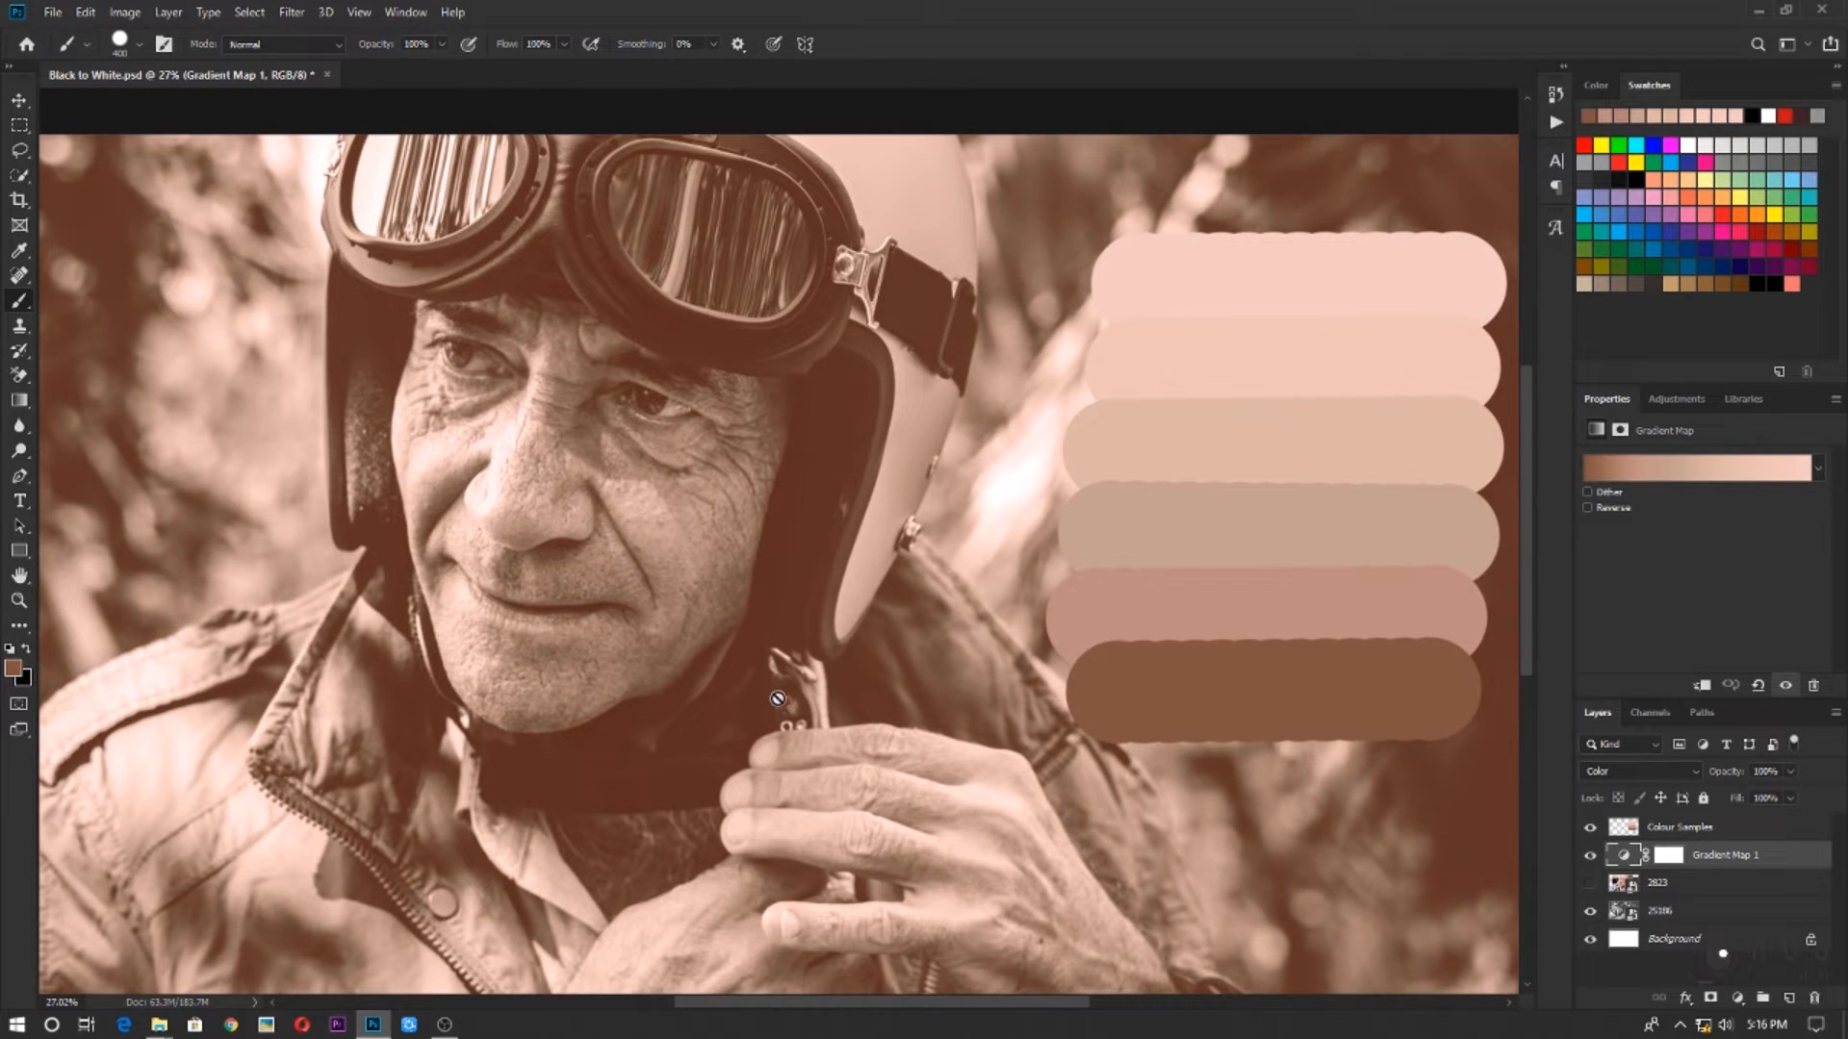
{"action": "scroll", "coordinate": [712, 476], "scroll_direction": "down", "scroll_amount": 5}
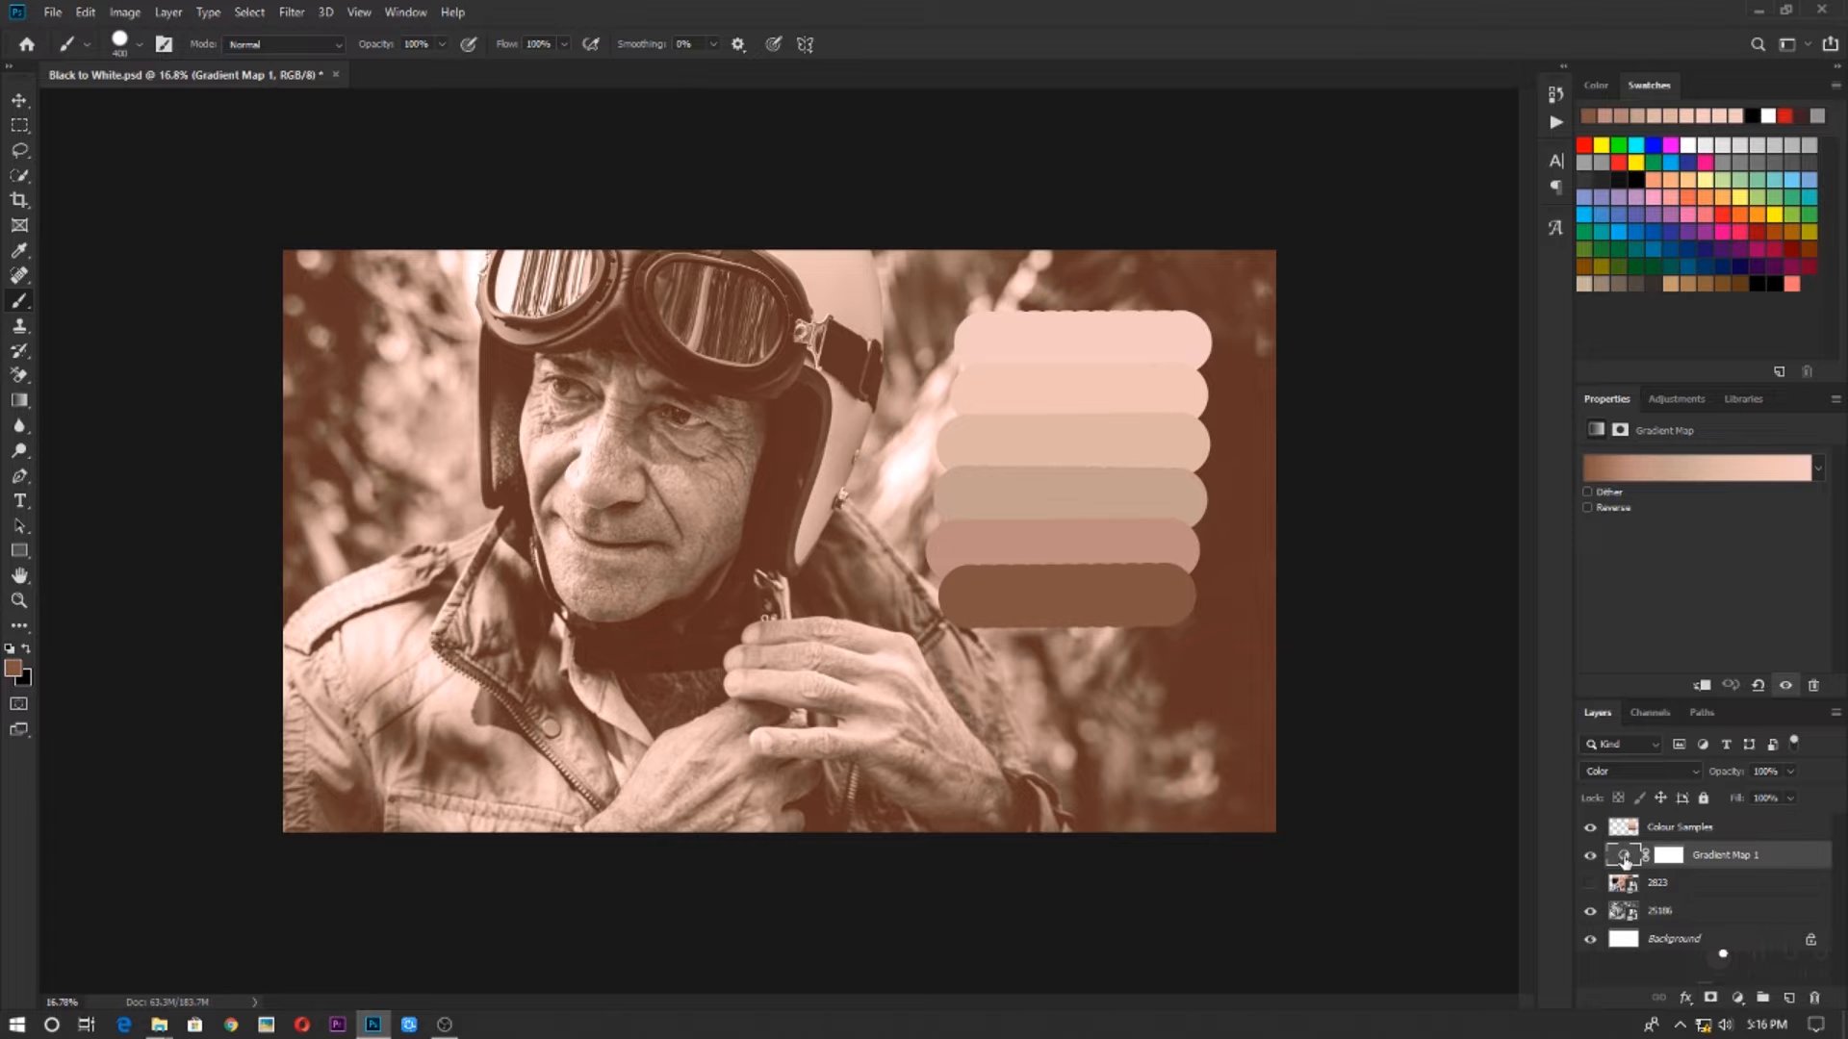
Shift the Gradient Map's middle colour stops toward the dark end and set the 100% stop to the orange f46b50
{"action": "left_click", "coordinate": [1646, 480]}
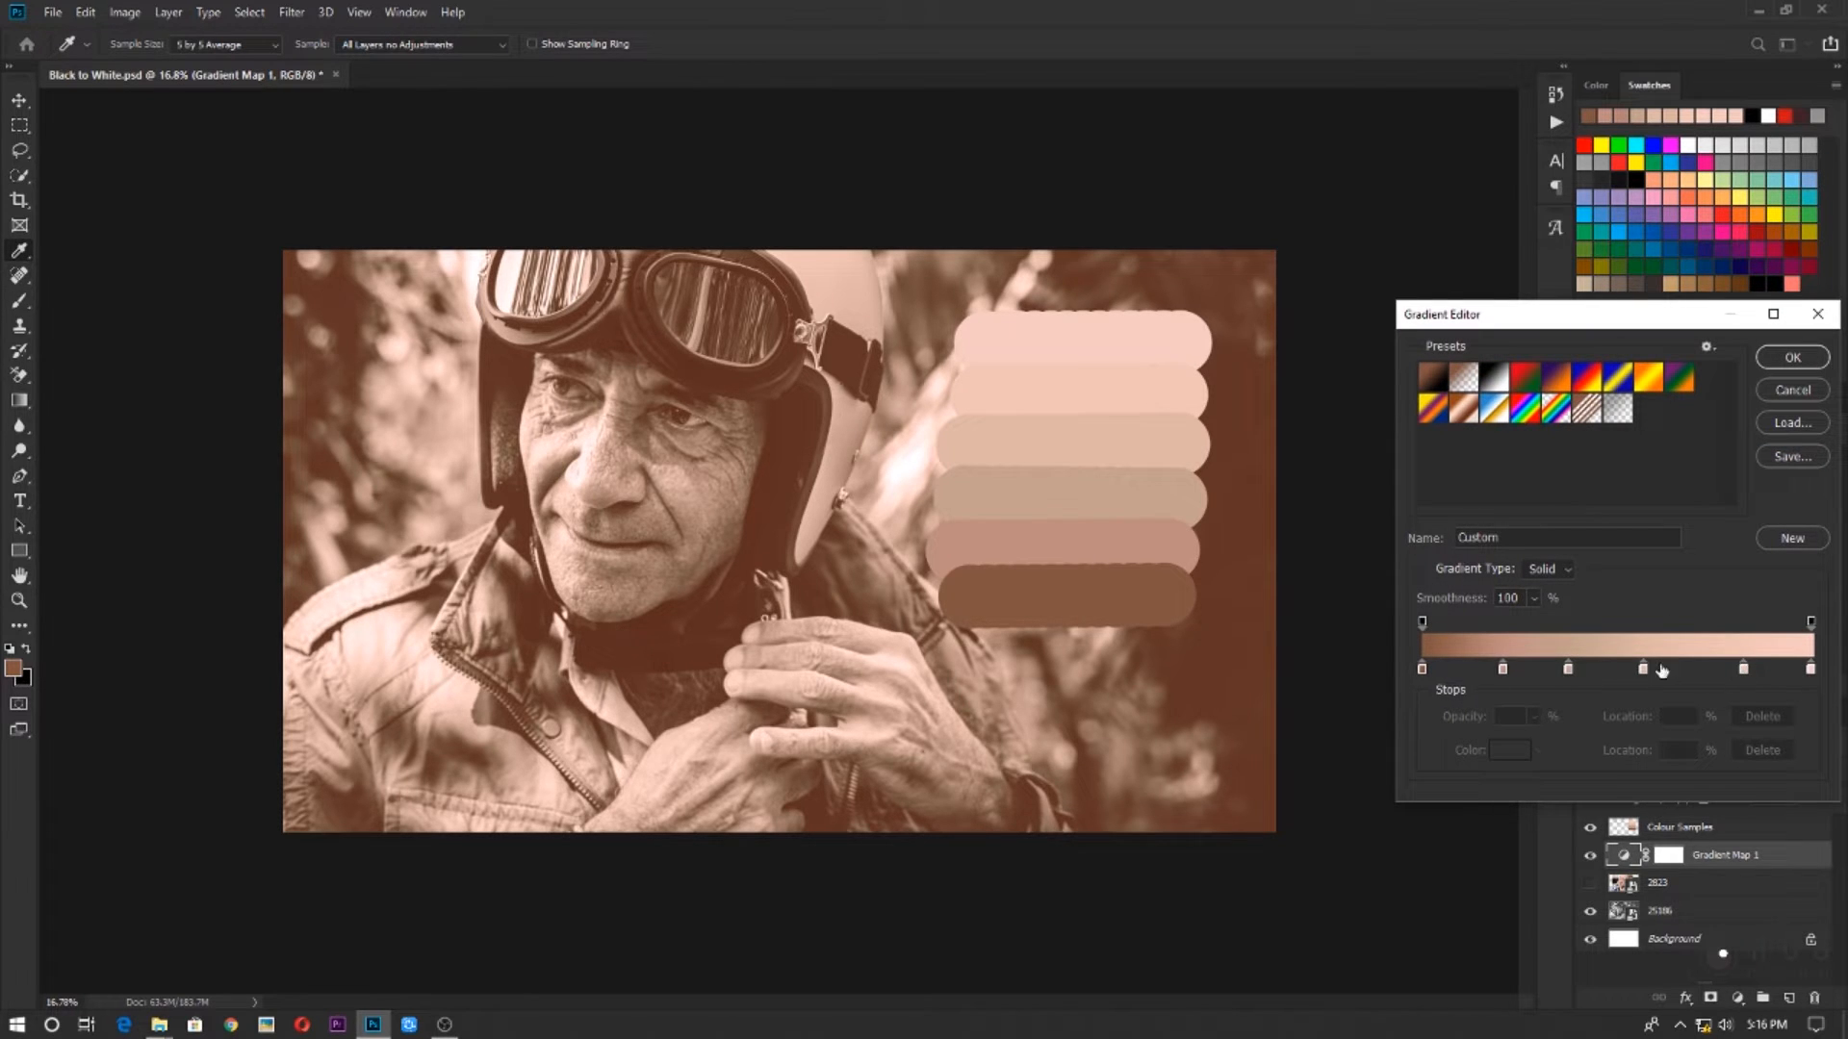
{"action": "left_click_drag", "start_coordinate": [1644, 671], "coordinate": [1586, 670]}
{"action": "left_click_drag", "start_coordinate": [1503, 671], "coordinate": [1432, 671]}
{"action": "double_click", "coordinate": [1810, 670]}
{"action": "left_click", "coordinate": [1630, 706]}
{"action": "left_click_drag", "start_coordinate": [1599, 726], "coordinate": [1597, 618]}
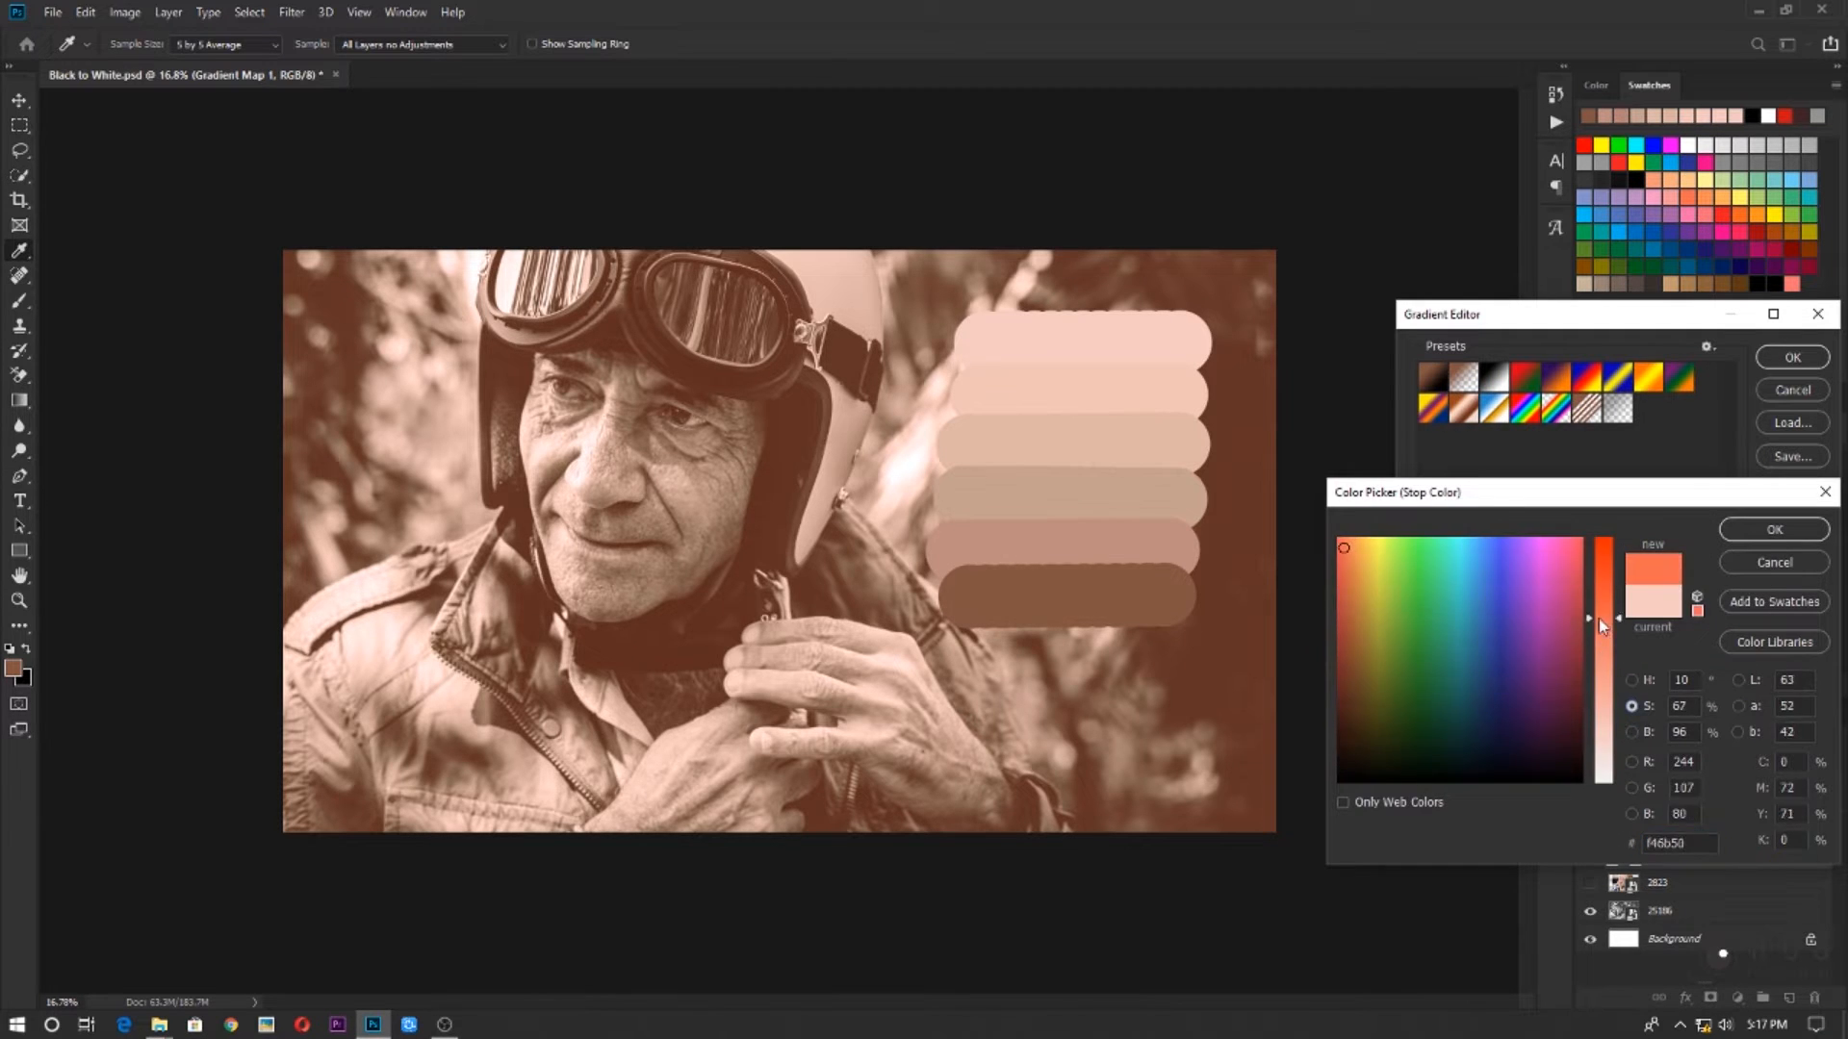
{"action": "left_click", "coordinate": [1774, 529]}
Remove the surplus colour stop, space the remaining stops evenly with the light peach one at 78%, and accept the gradient
{"action": "left_click_drag", "start_coordinate": [1744, 671], "coordinate": [1533, 670]}
{"action": "double_click", "coordinate": [1709, 671]}
{"action": "left_click", "coordinate": [1774, 528]}
{"action": "key", "text": "Delete"}
{"action": "mouse_move", "coordinate": [1432, 670]}
{"action": "left_mouse_down"}
{"action": "mouse_move", "coordinate": [1628, 671]}
{"action": "mouse_move", "coordinate": [1423, 672]}
{"action": "left_mouse_up"}
{"action": "double_click", "coordinate": [1422, 669]}
{"action": "key", "text": "Escape"}
{"action": "key", "text": "Delete"}
{"action": "left_click_drag", "start_coordinate": [1551, 671], "coordinate": [1512, 672]}
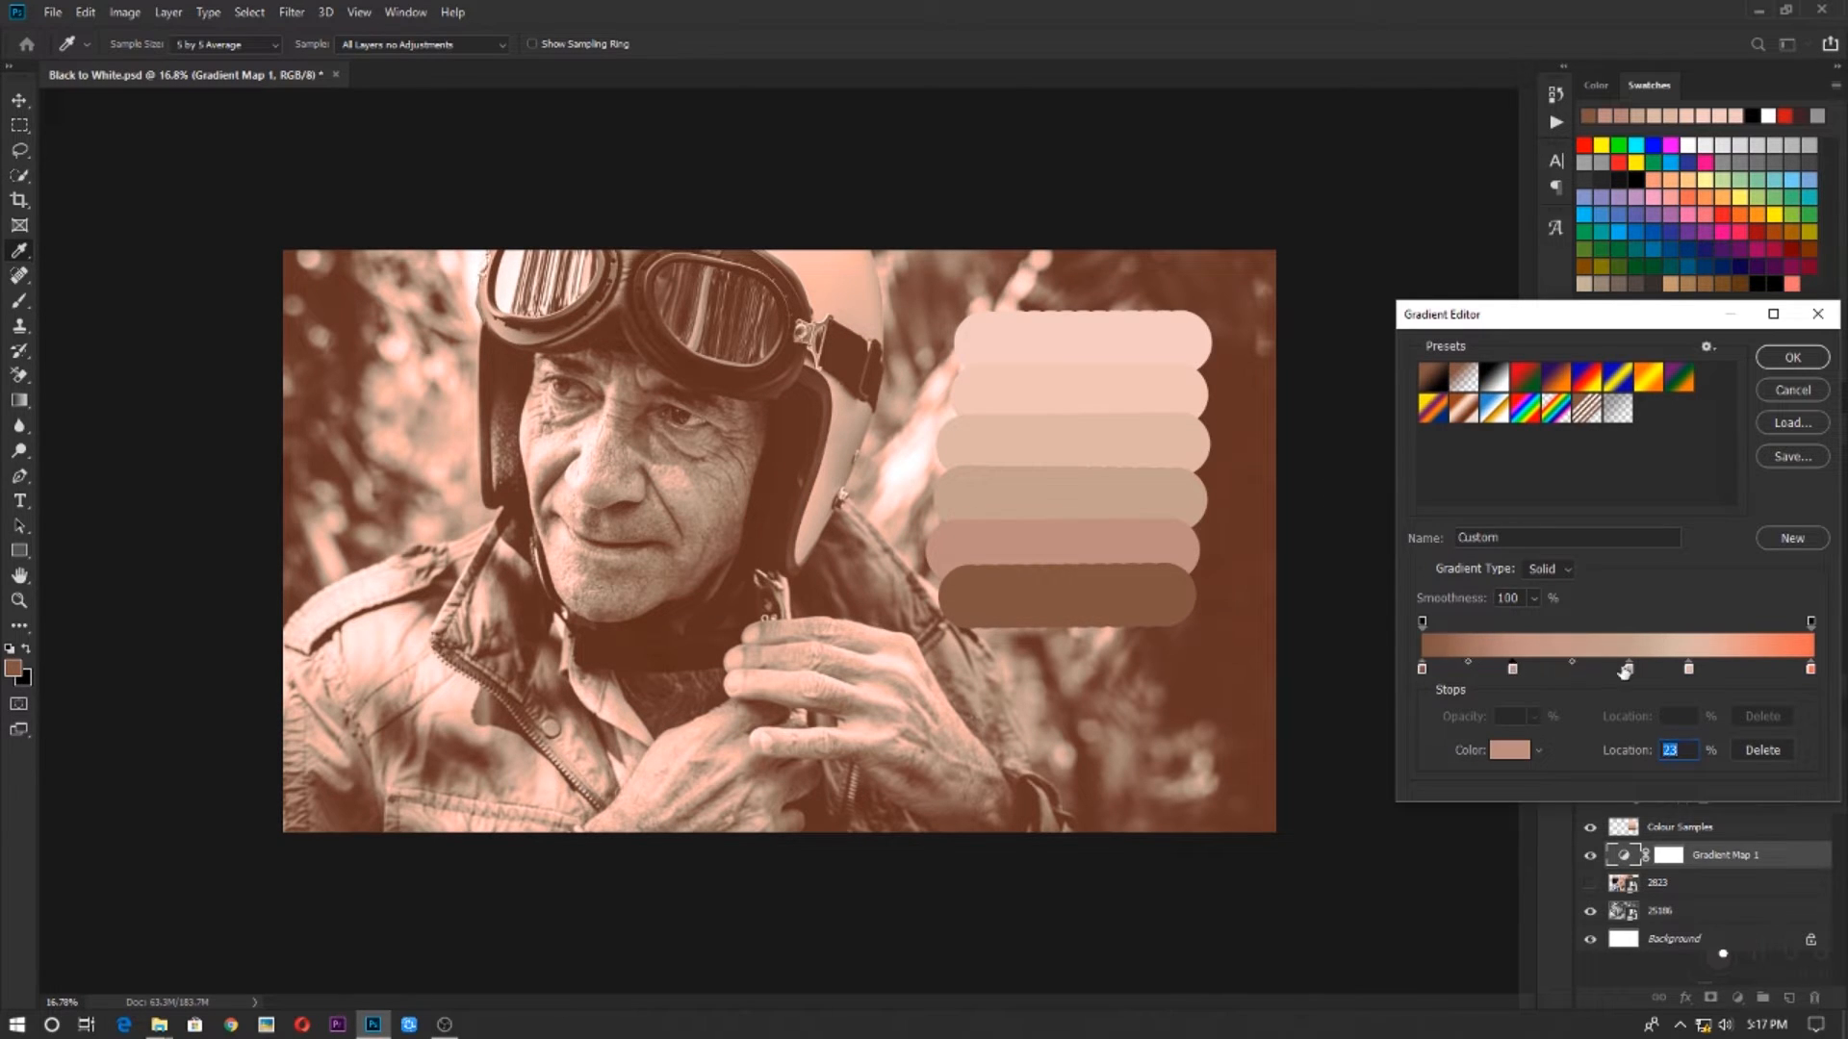
{"action": "left_click", "coordinate": [1792, 358]}
Hide the Colour Samples layer and invert the Gradient Map's layer mask to black
{"action": "key", "text": "b"}
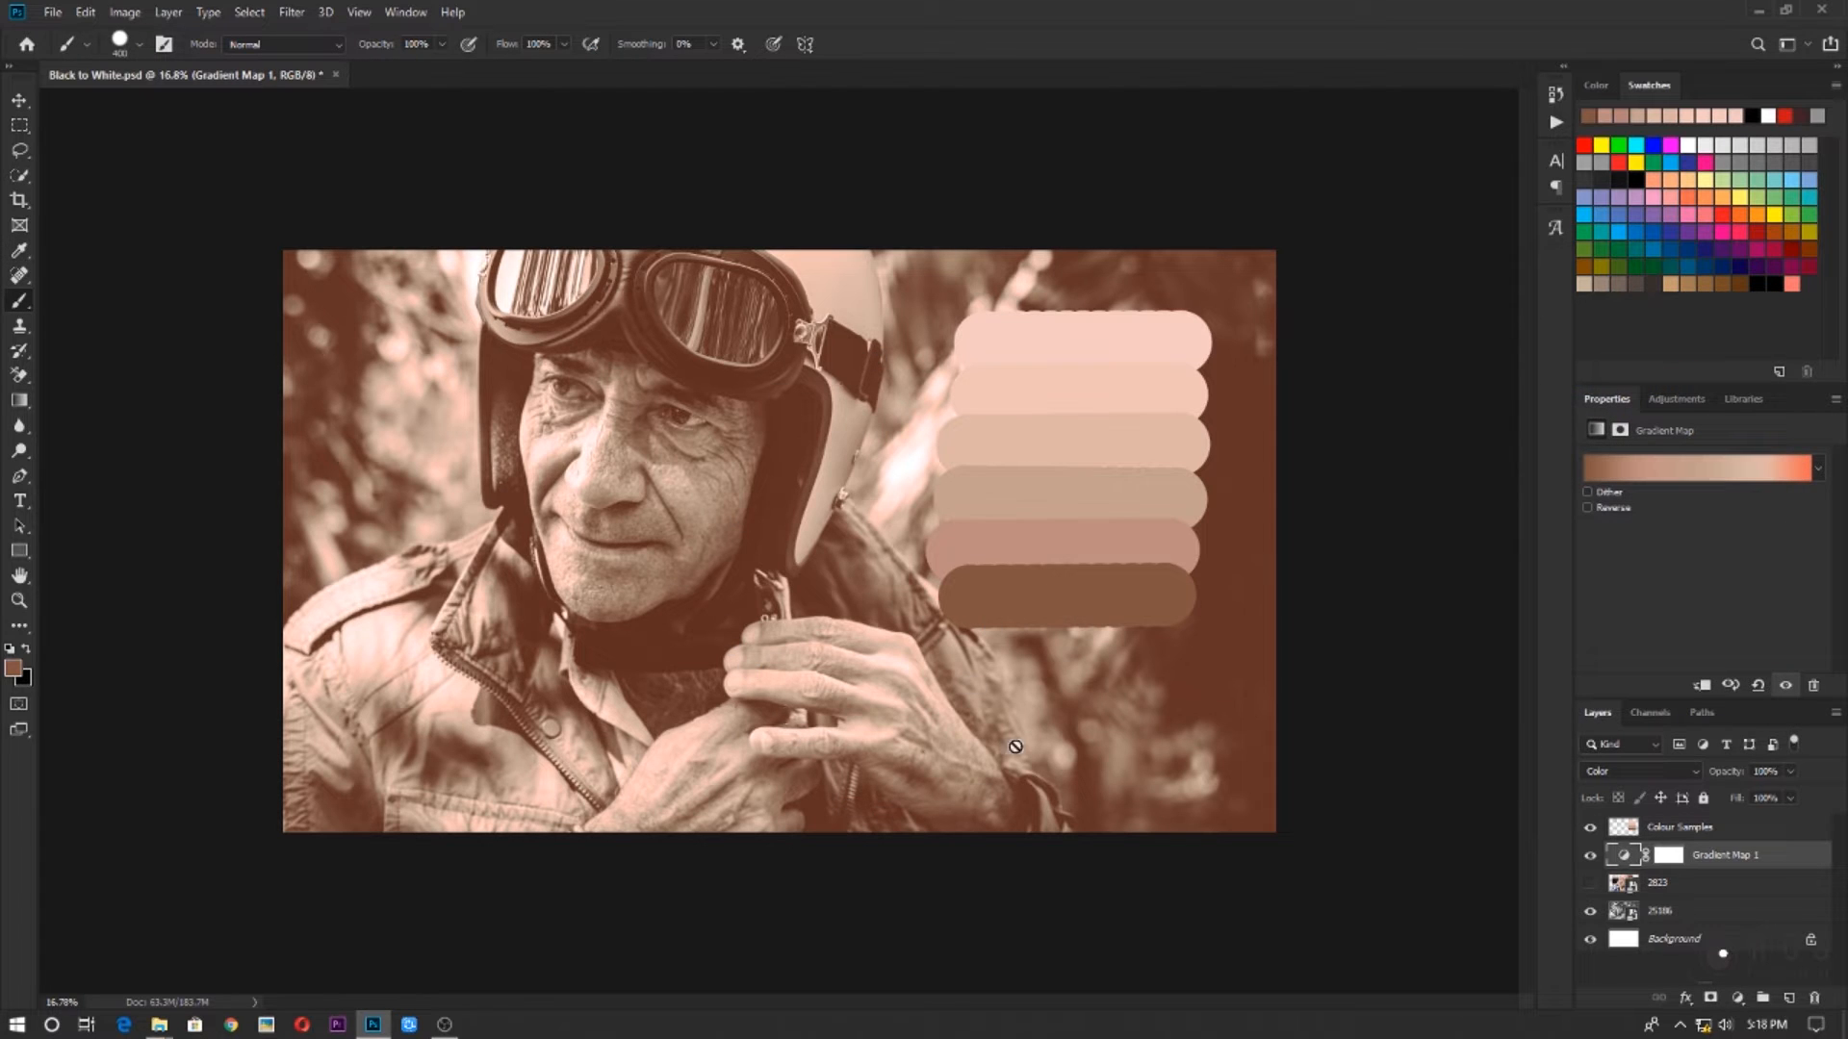
{"action": "left_click", "coordinate": [1590, 828]}
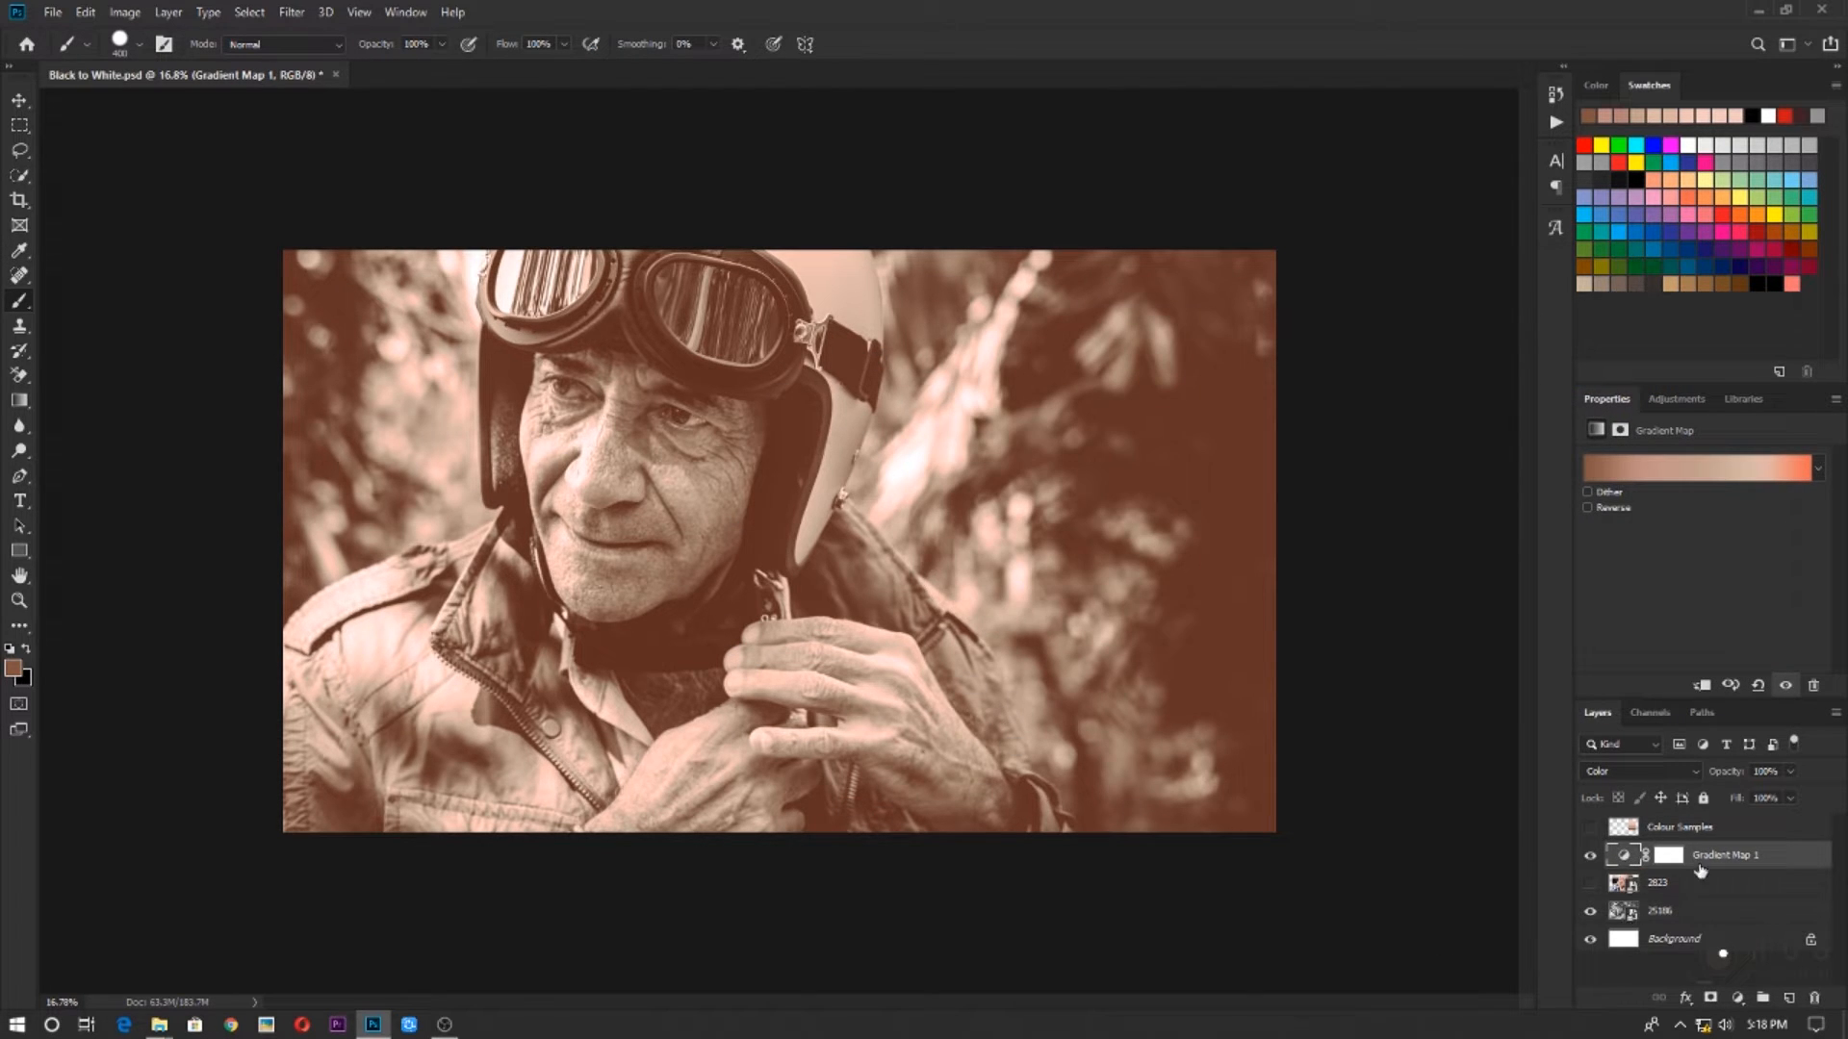
{"action": "scroll", "coordinate": [846, 582], "scroll_direction": "up", "scroll_amount": 7}
{"action": "left_click_drag", "start_coordinate": [786, 456], "coordinate": [924, 613]}
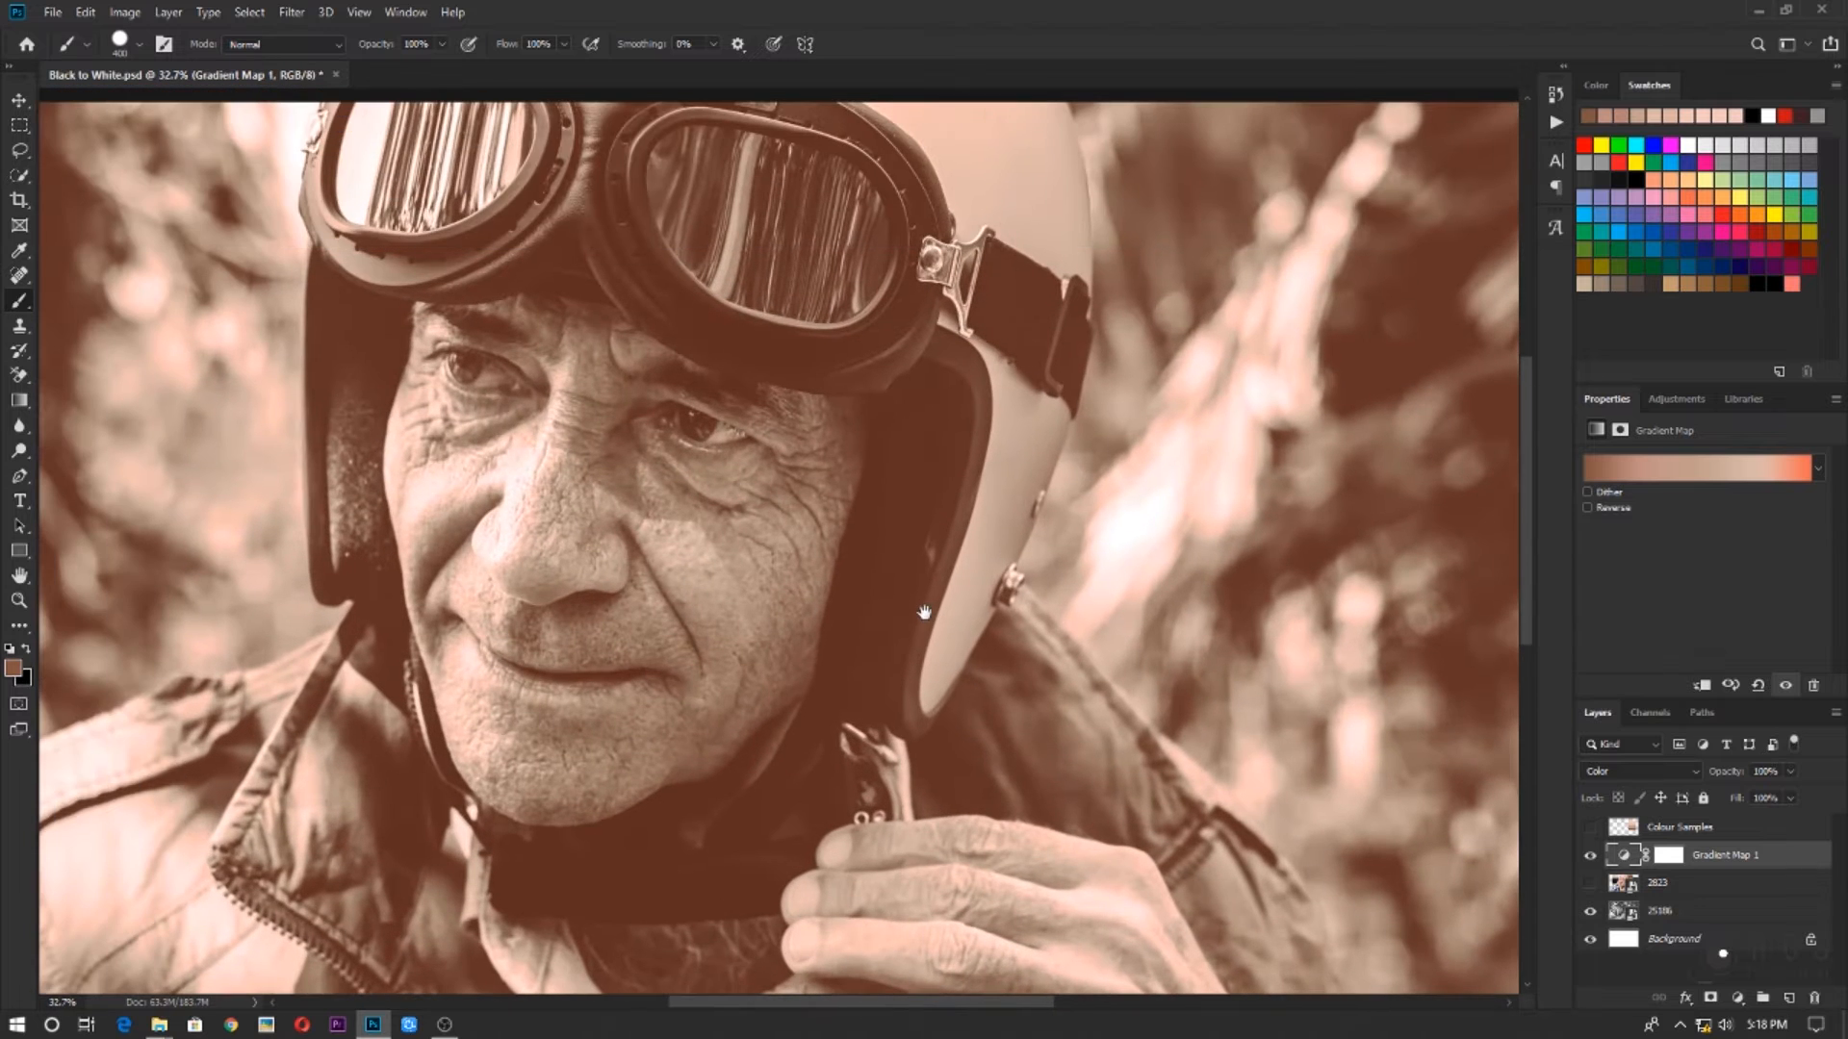
{"action": "scroll", "coordinate": [863, 581], "scroll_direction": "down", "scroll_amount": 5}
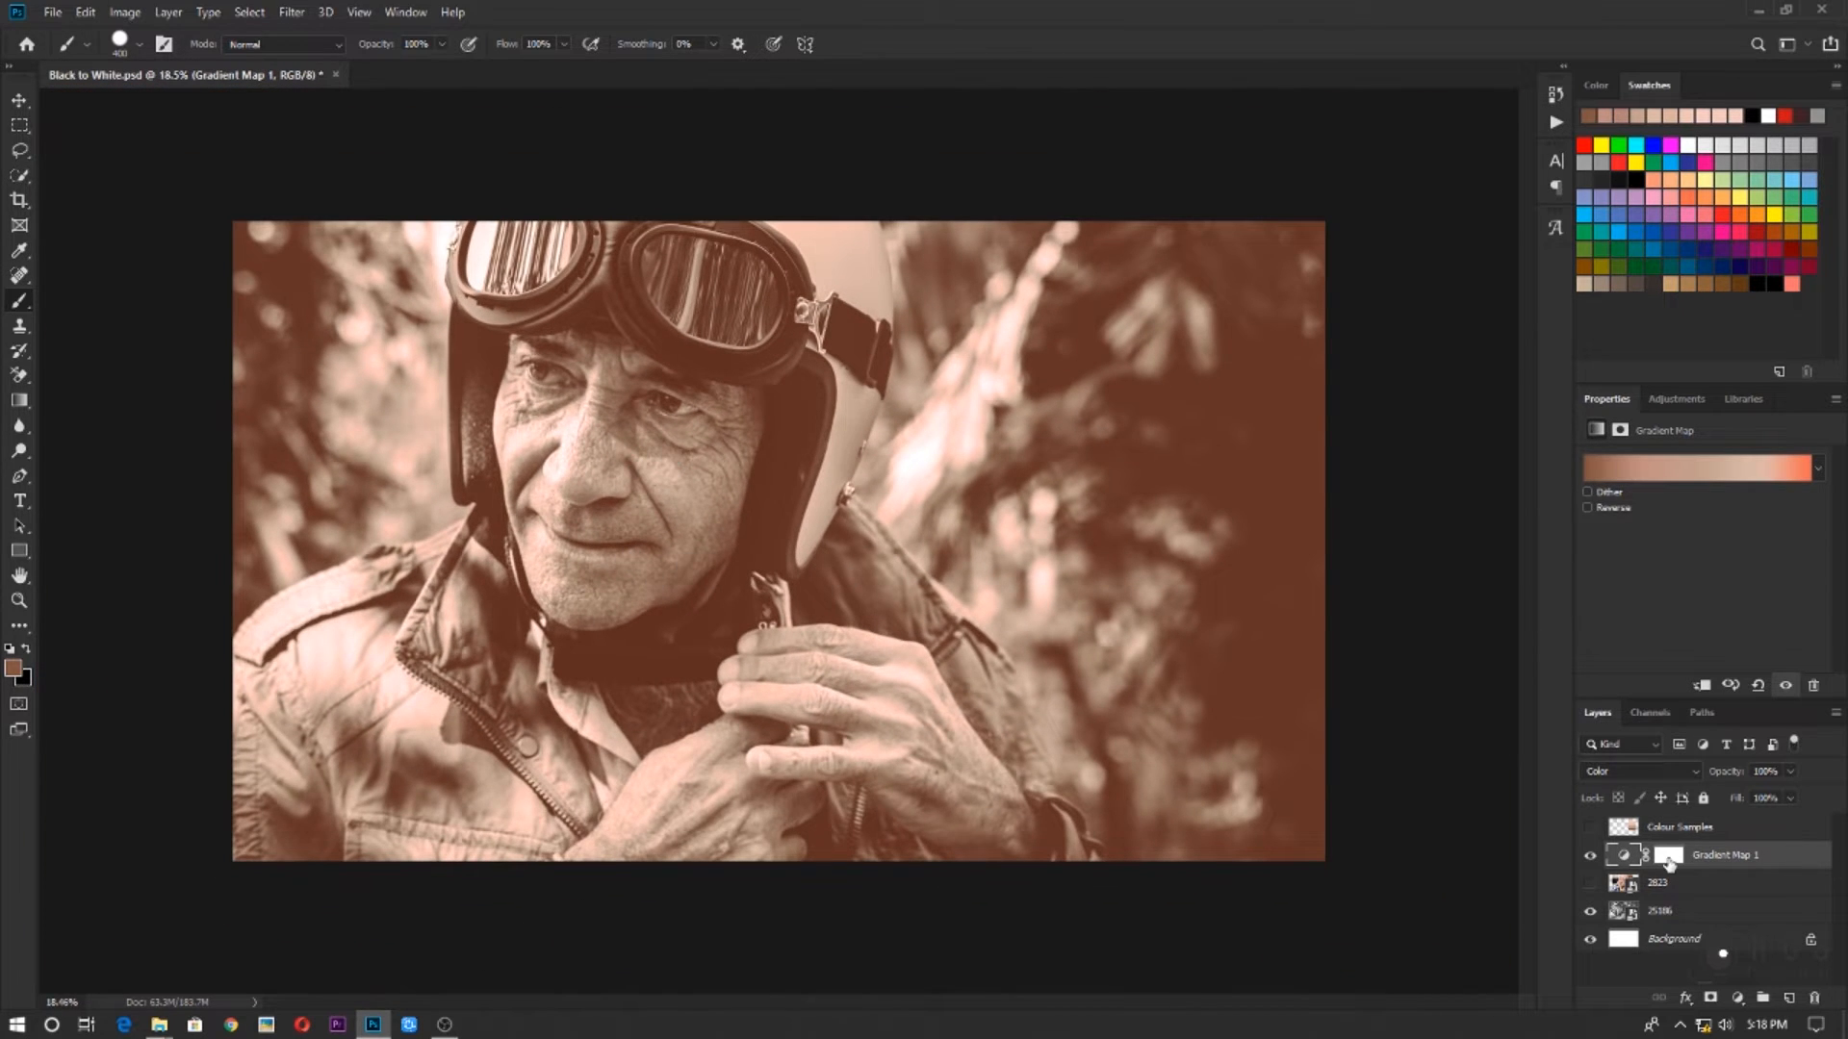
{"action": "left_click", "coordinate": [1669, 856]}
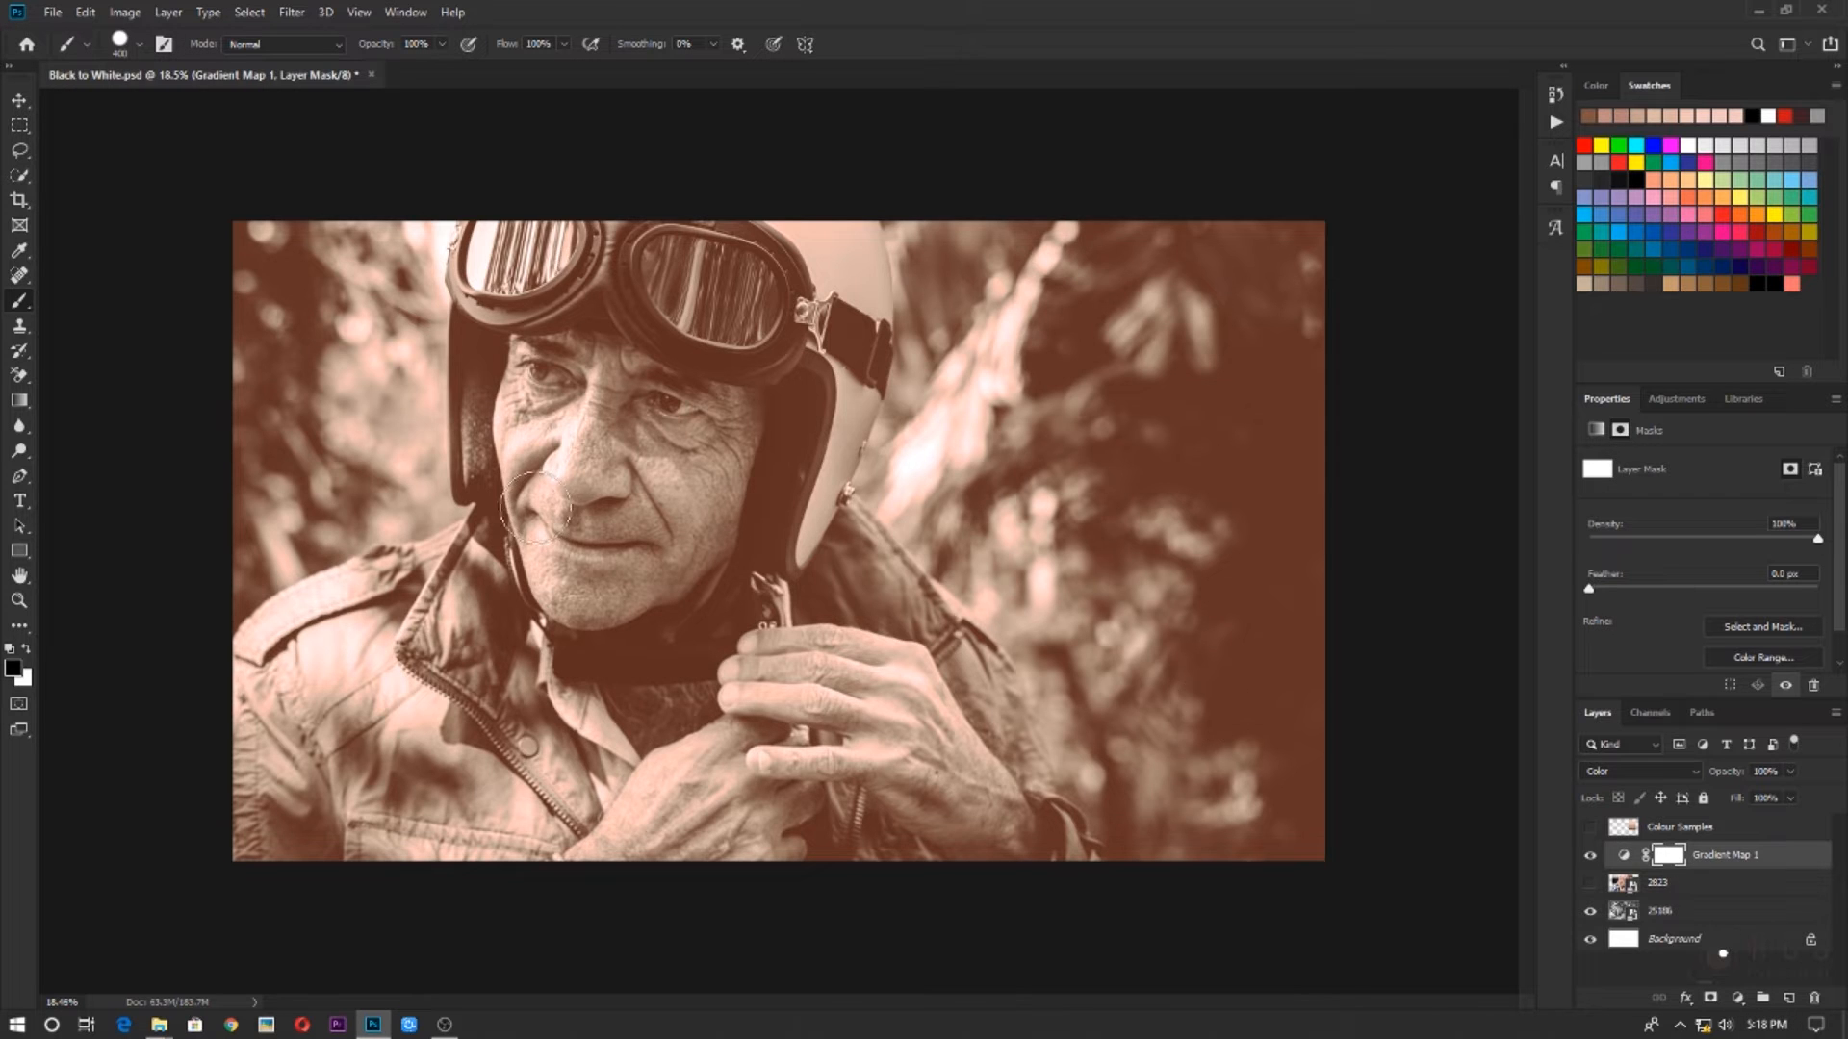
{"action": "scroll", "coordinate": [645, 495], "scroll_direction": "up", "scroll_amount": 7}
{"action": "left_click_drag", "start_coordinate": [645, 489], "coordinate": [669, 599]}
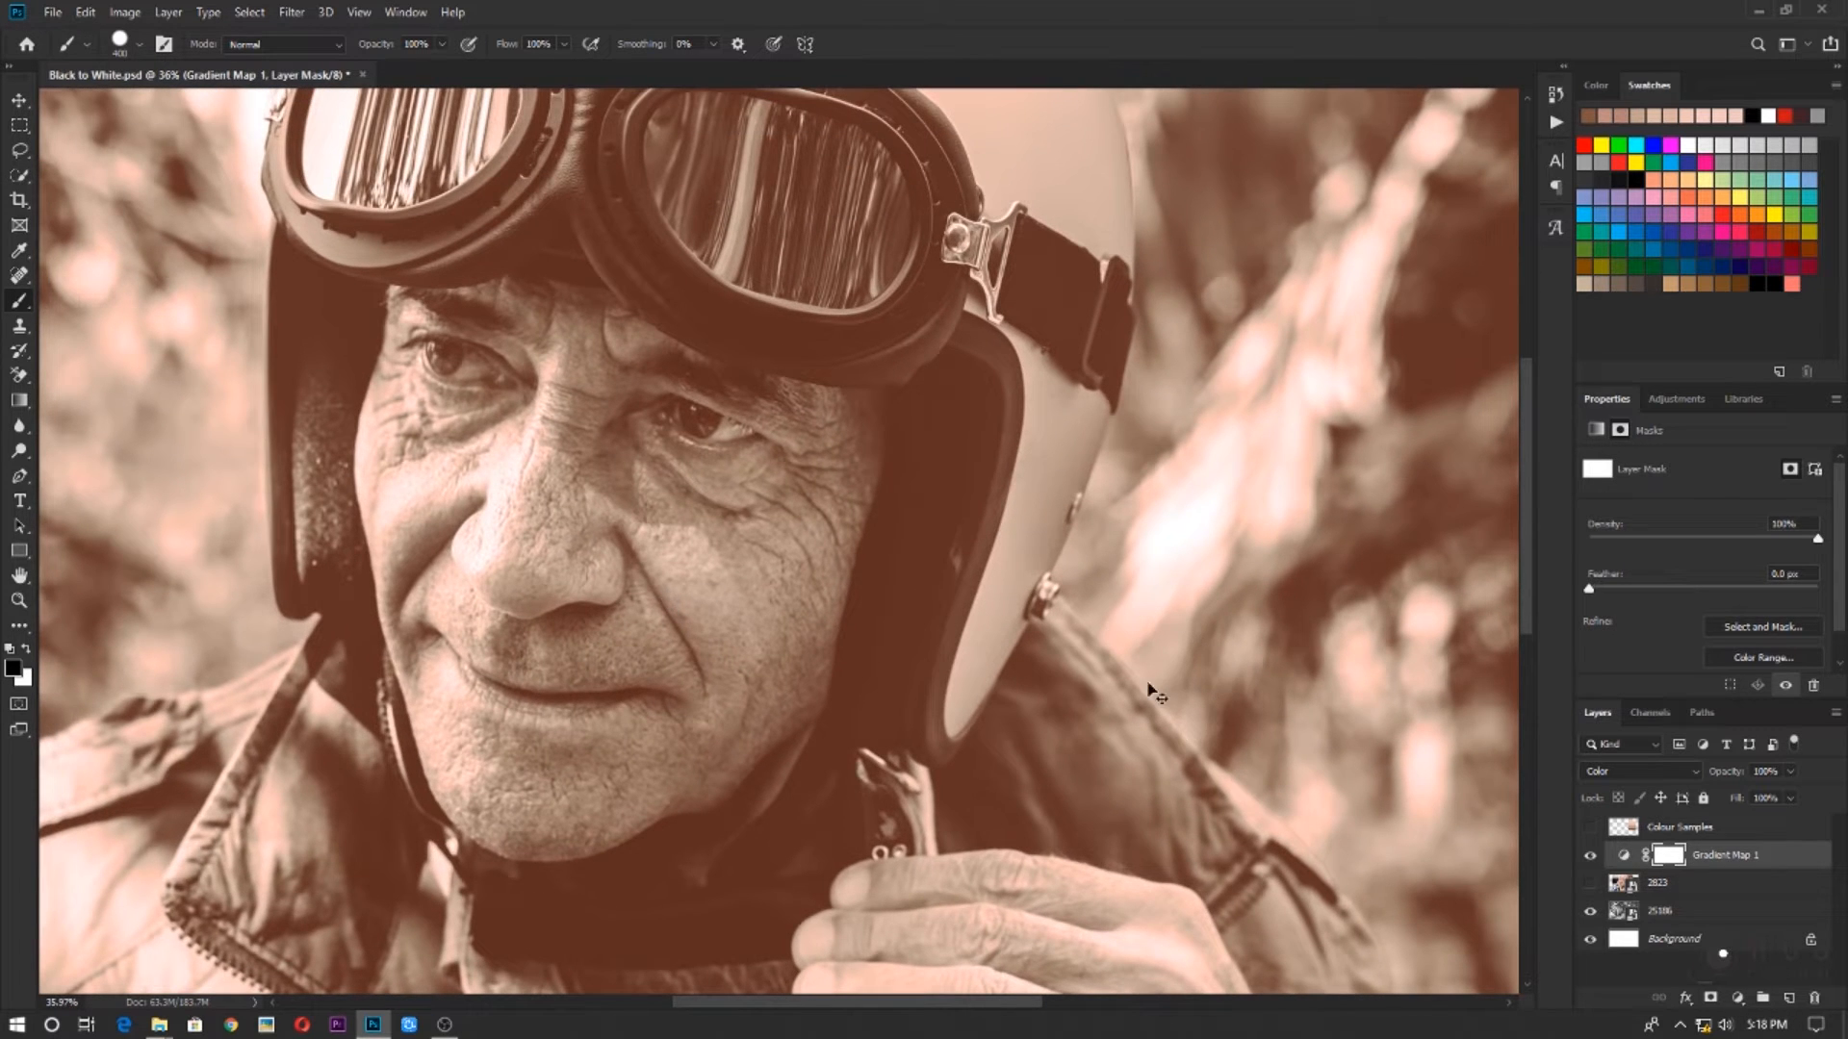
{"action": "key", "text": "ctrl+i"}
{"action": "scroll", "coordinate": [1054, 671], "scroll_direction": "down", "scroll_amount": 2}
{"action": "scroll", "coordinate": [778, 539], "scroll_direction": "down", "scroll_amount": 1}
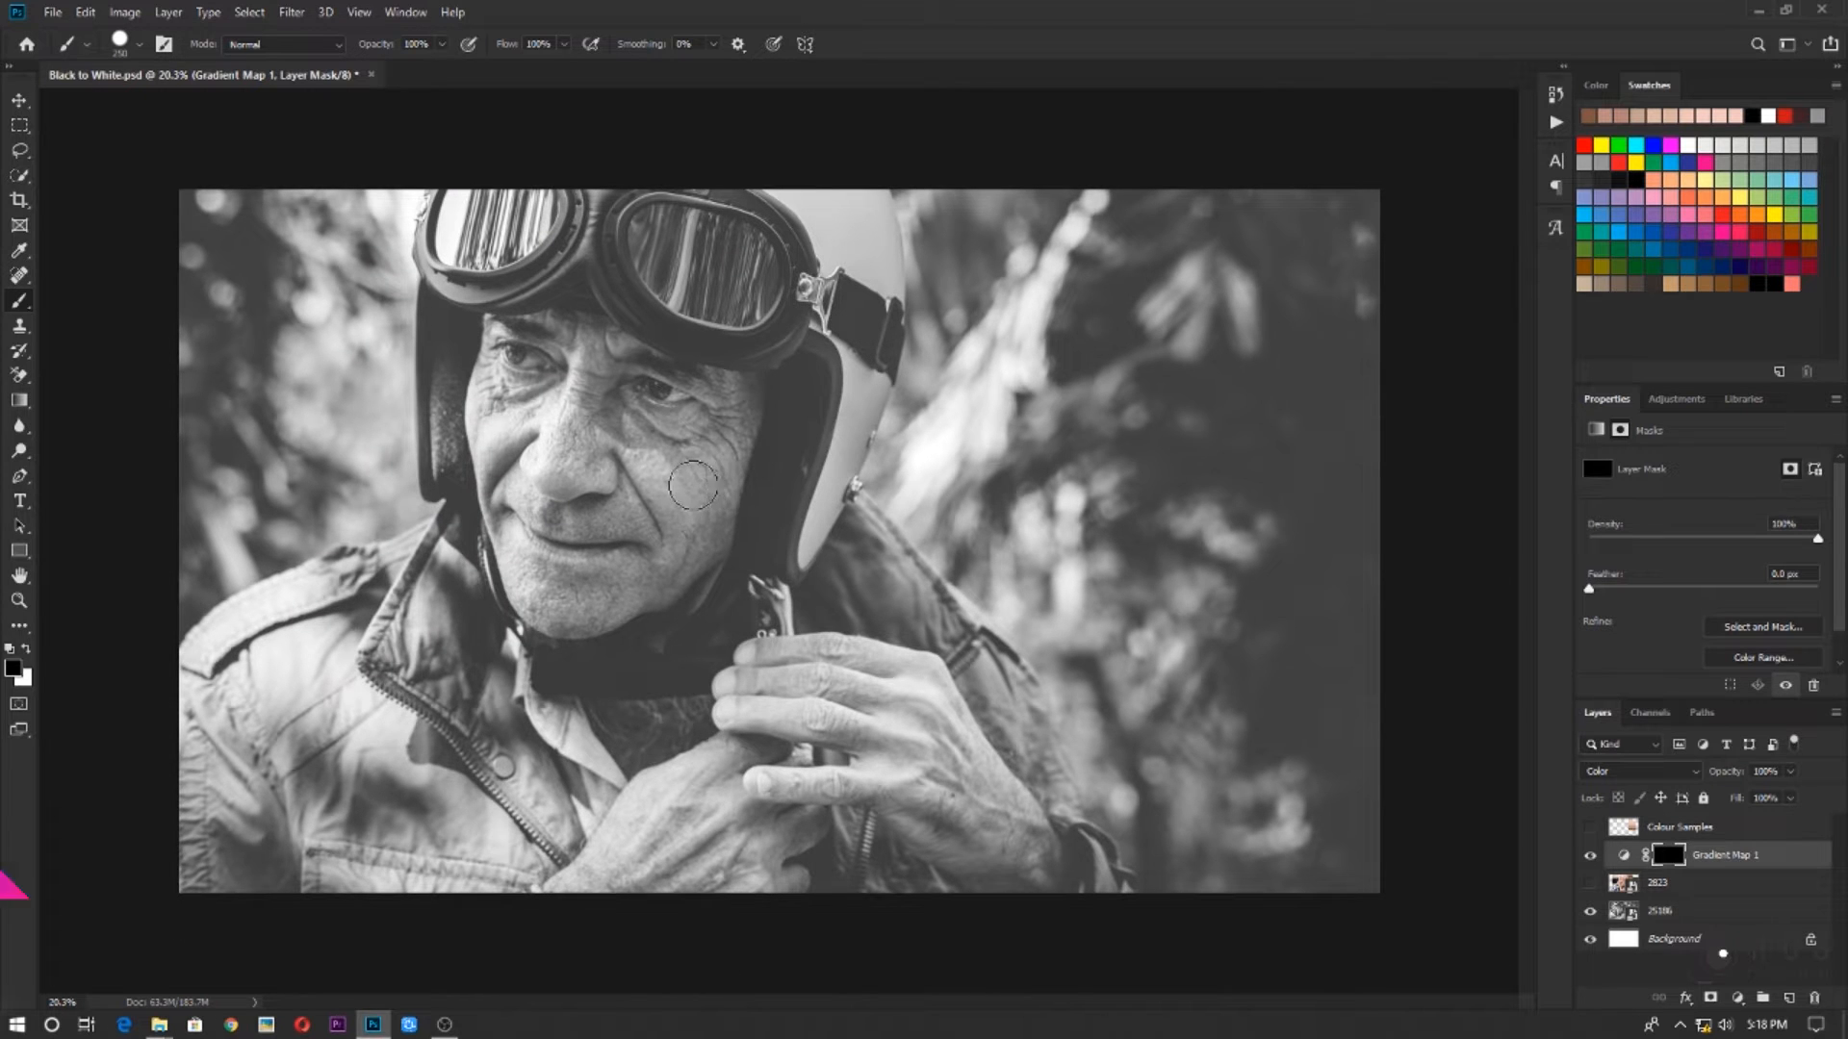
Paint on the Gradient Map mask with a smaller, softer white brush to reveal the skin tone across the nose and cheeks
{"action": "scroll", "coordinate": [690, 509], "scroll_direction": "up", "scroll_amount": 3}
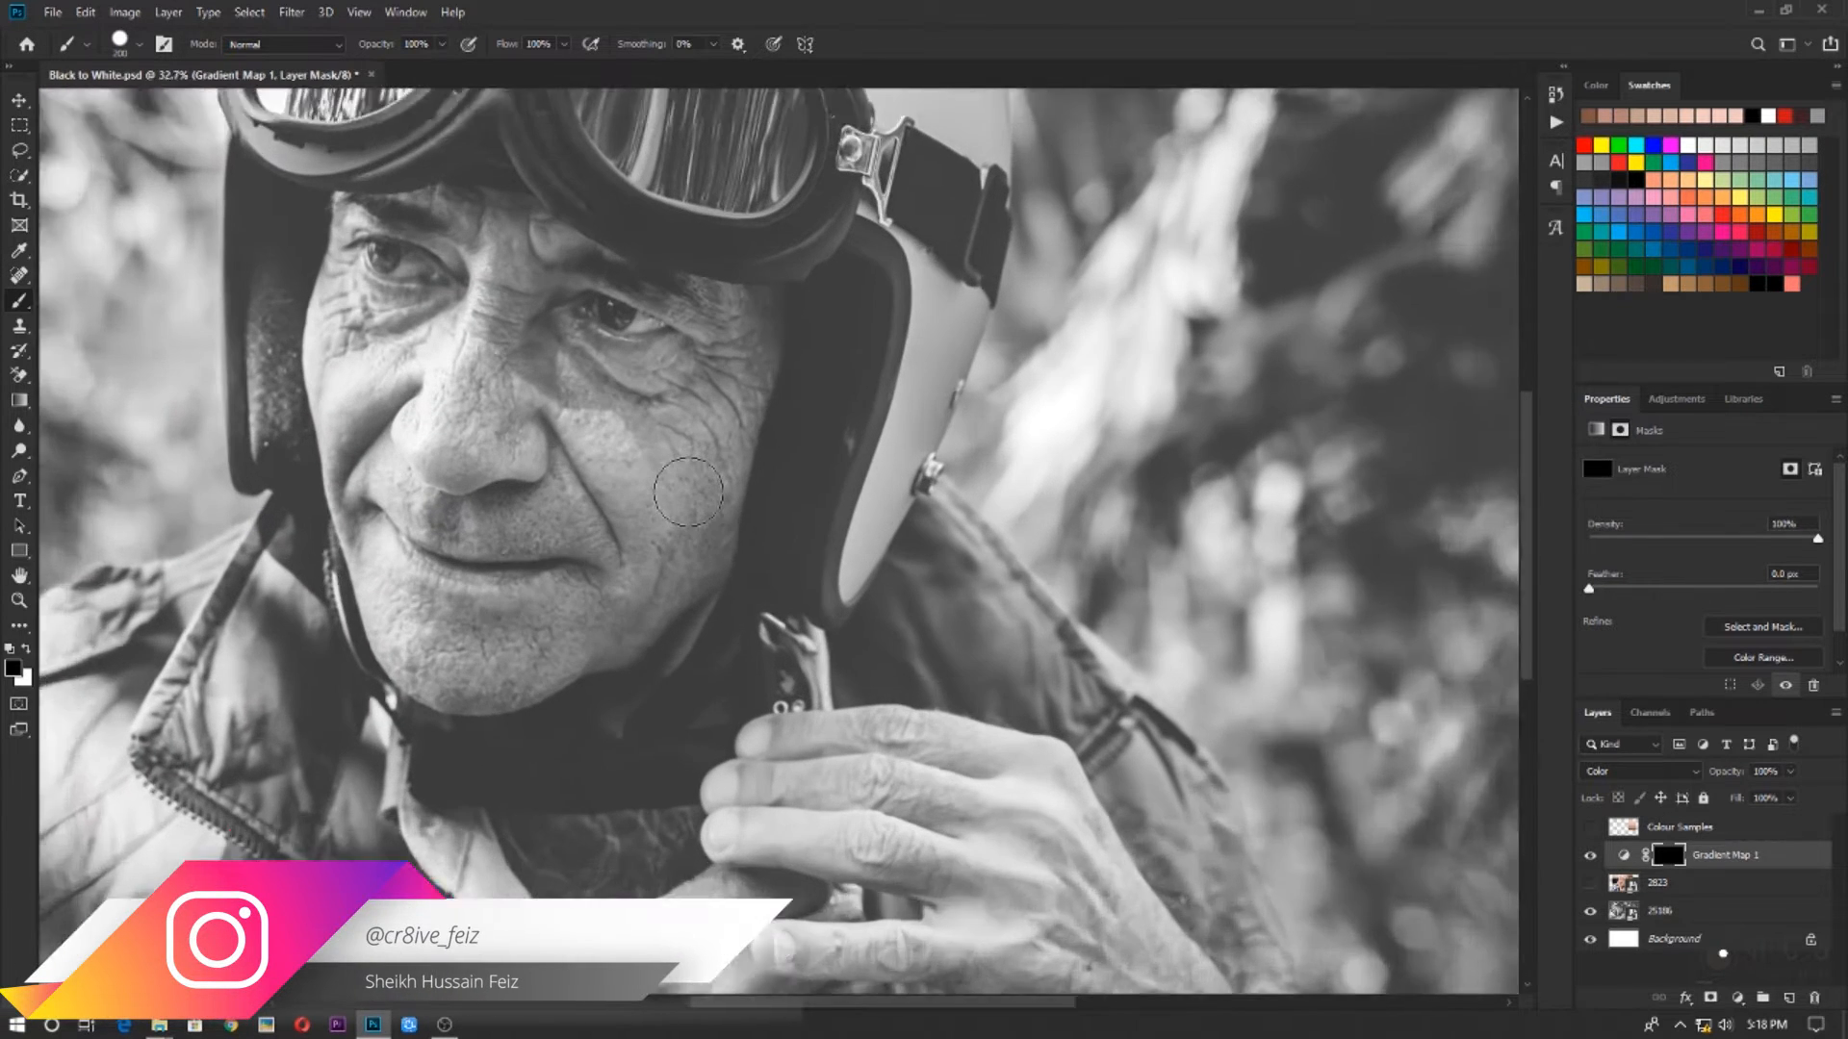
{"action": "key", "text": "x"}
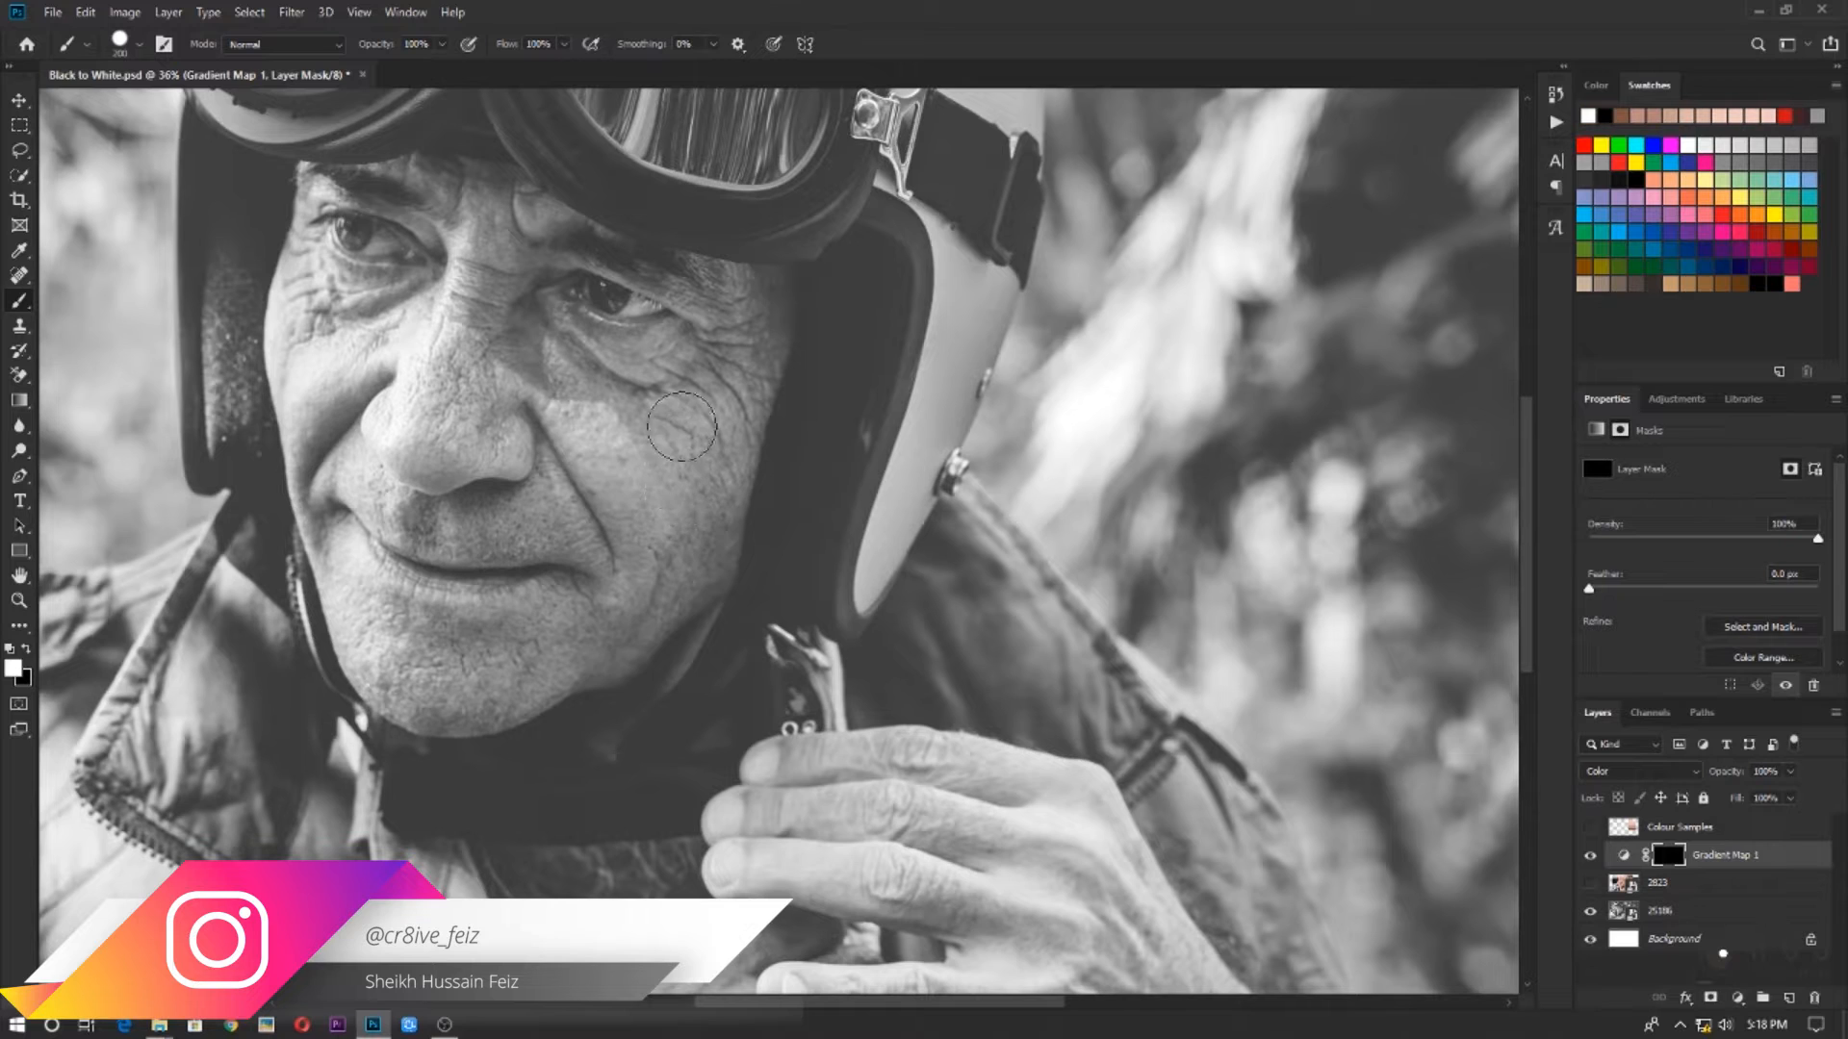
{"action": "mouse_move", "coordinate": [679, 438]}
{"action": "left_mouse_down"}
{"action": "mouse_move", "coordinate": [665, 478]}
{"action": "mouse_move", "coordinate": [629, 444]}
{"action": "mouse_move", "coordinate": [667, 371]}
{"action": "mouse_move", "coordinate": [624, 491]}
{"action": "mouse_move", "coordinate": [687, 364]}
{"action": "mouse_move", "coordinate": [669, 496]}
{"action": "mouse_move", "coordinate": [629, 582]}
{"action": "mouse_move", "coordinate": [653, 491]}
{"action": "mouse_move", "coordinate": [620, 528]}
{"action": "mouse_move", "coordinate": [620, 459]}
{"action": "mouse_move", "coordinate": [562, 469]}
{"action": "mouse_move", "coordinate": [467, 337]}
{"action": "mouse_move", "coordinate": [496, 242]}
{"action": "mouse_move", "coordinate": [471, 372]}
{"action": "mouse_move", "coordinate": [492, 309]}
{"action": "mouse_move", "coordinate": [538, 388]}
{"action": "mouse_move", "coordinate": [654, 381]}
{"action": "left_mouse_up"}
{"action": "right_click", "coordinate": [655, 381]}
{"action": "left_click_drag", "start_coordinate": [870, 472], "coordinate": [774, 472]}
{"action": "key", "text": "Return"}
{"action": "key", "text": "["}
{"action": "key", "text": "["}
{"action": "mouse_move", "coordinate": [460, 388]}
{"action": "left_mouse_down"}
{"action": "mouse_move", "coordinate": [547, 454]}
{"action": "mouse_move", "coordinate": [579, 581]}
{"action": "mouse_move", "coordinate": [604, 593]}
{"action": "mouse_move", "coordinate": [684, 540]}
{"action": "left_mouse_up"}
{"action": "scroll", "coordinate": [674, 500], "scroll_direction": "up", "scroll_amount": 1}
{"action": "mouse_move", "coordinate": [662, 463]}
{"action": "left_mouse_down"}
{"action": "mouse_move", "coordinate": [707, 480]}
{"action": "mouse_move", "coordinate": [683, 666]}
{"action": "left_mouse_up"}
{"action": "scroll", "coordinate": [683, 692], "scroll_direction": "left", "scroll_amount": 1}
{"action": "left_click_drag", "start_coordinate": [693, 753], "coordinate": [577, 762]}
{"action": "left_click_drag", "start_coordinate": [596, 490], "coordinate": [695, 597]}
{"action": "mouse_move", "coordinate": [698, 770]}
{"action": "left_mouse_down"}
{"action": "mouse_move", "coordinate": [680, 578]}
{"action": "mouse_move", "coordinate": [791, 409]}
{"action": "mouse_move", "coordinate": [895, 399]}
{"action": "left_mouse_up"}
Paint white on the mask with a finer brush over the skin around the eye and brow, leaving the eyeball uncoloured
{"action": "scroll", "coordinate": [779, 453], "scroll_direction": "up", "scroll_amount": 5}
{"action": "left_click_drag", "start_coordinate": [874, 658], "coordinate": [871, 731]}
{"action": "scroll", "coordinate": [1072, 680], "scroll_direction": "up", "scroll_amount": 8}
{"action": "key", "text": "["}
{"action": "key", "text": "["}
{"action": "key", "text": "["}
{"action": "key", "text": "["}
{"action": "key", "text": "["}
{"action": "key", "text": "["}
{"action": "mouse_move", "coordinate": [1023, 699]}
{"action": "left_mouse_down"}
{"action": "mouse_move", "coordinate": [932, 448]}
{"action": "mouse_move", "coordinate": [1347, 552]}
{"action": "mouse_move", "coordinate": [1459, 459]}
{"action": "mouse_move", "coordinate": [786, 452]}
{"action": "left_mouse_up"}
{"action": "scroll", "coordinate": [785, 452], "scroll_direction": "down", "scroll_amount": 9}
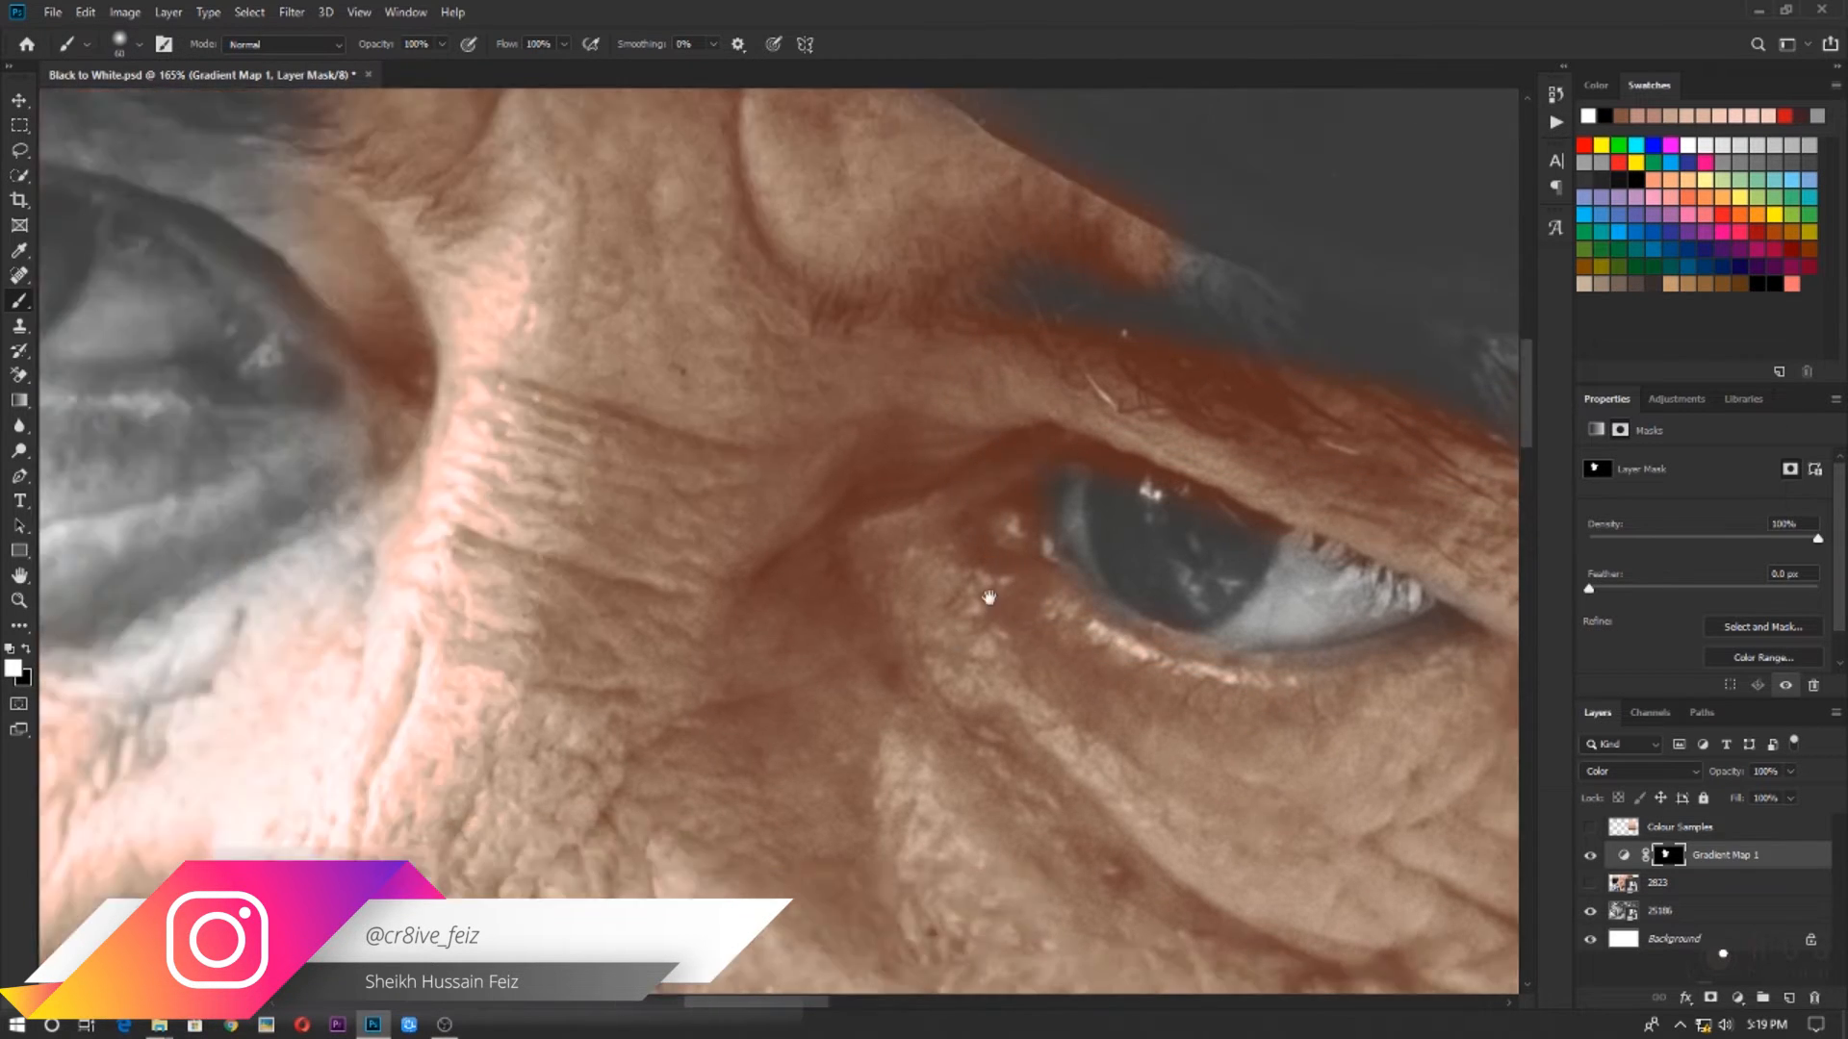
Enlarge the brush and paint white on the mask over the rest of the cheeks, jaw and chin
{"action": "key", "text": "]"}
{"action": "key", "text": "]"}
{"action": "key", "text": "]"}
{"action": "key", "text": "]"}
{"action": "key", "text": "]"}
{"action": "key", "text": "]"}
{"action": "key", "text": "]"}
{"action": "key", "text": "]"}
{"action": "key", "text": "]"}
{"action": "left_click_drag", "start_coordinate": [747, 824], "coordinate": [750, 924]}
{"action": "left_click_drag", "start_coordinate": [799, 847], "coordinate": [852, 664]}
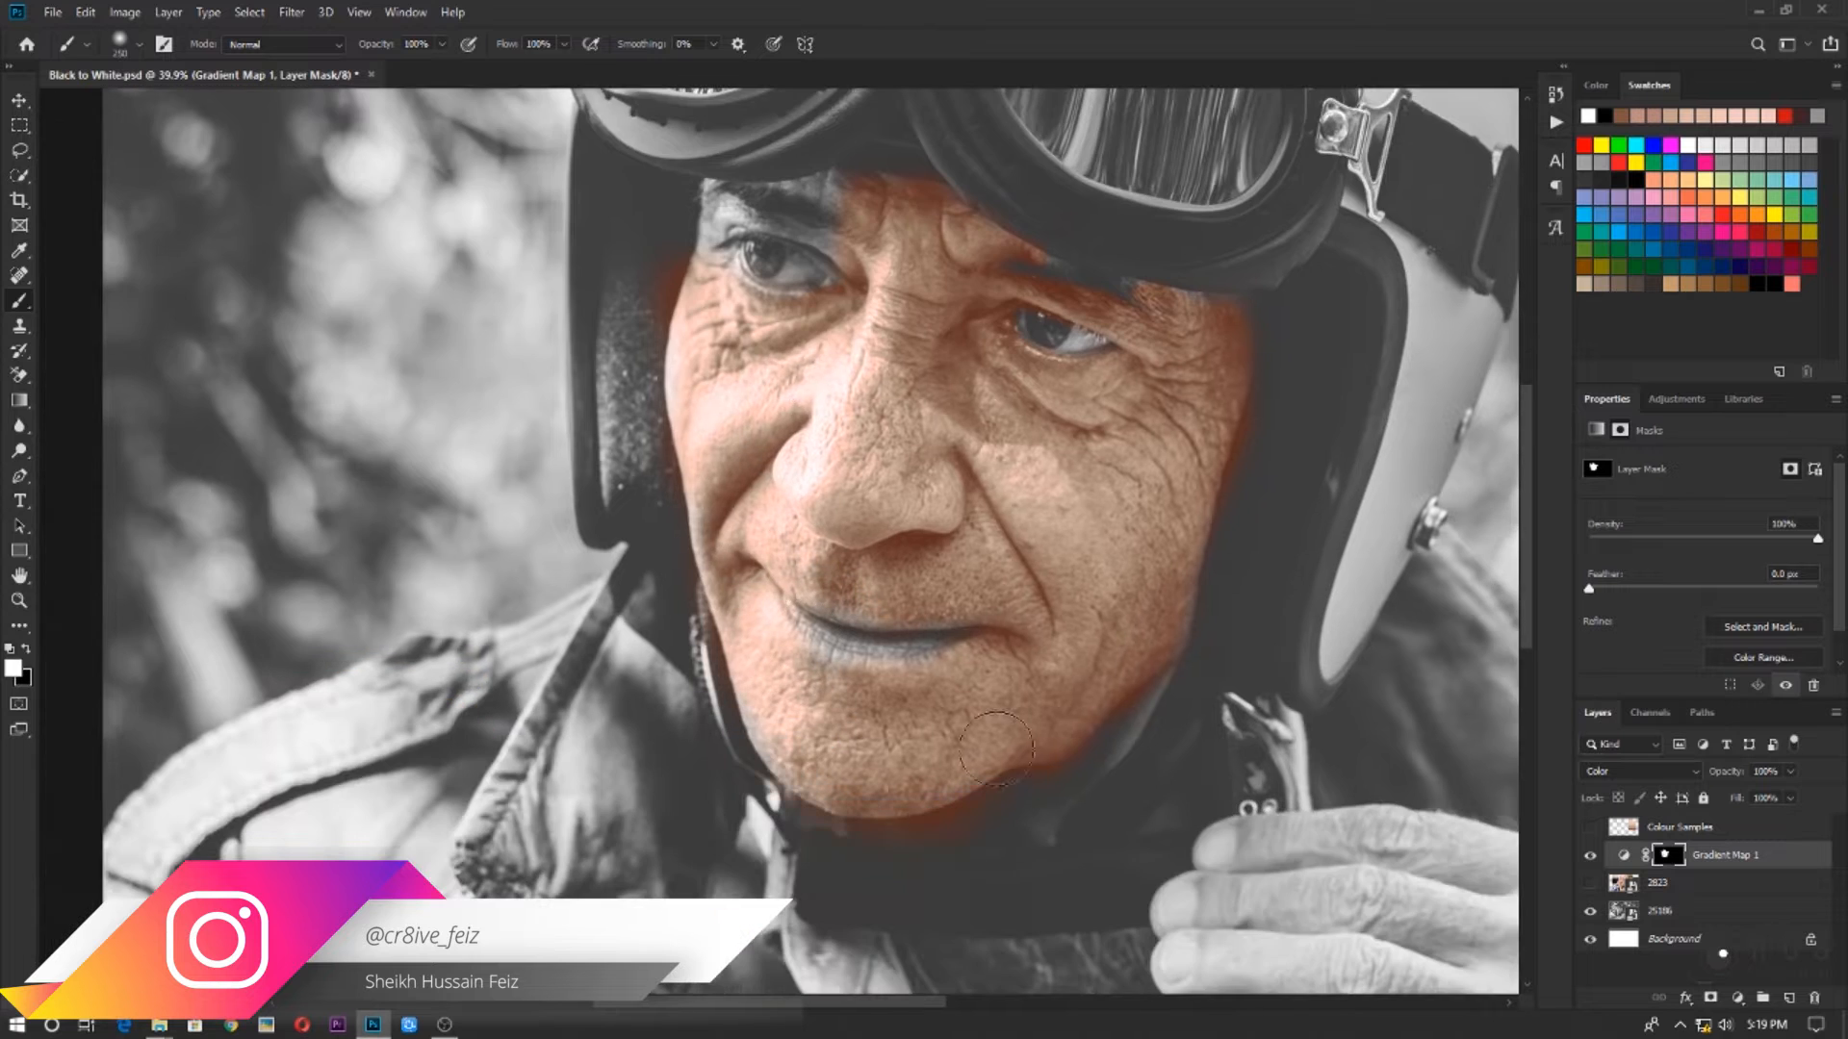
Paint black on the mask along the face's outline to trim the colour spill onto the helmet and strap
{"action": "scroll", "coordinate": [873, 923], "scroll_direction": "up", "scroll_amount": 7}
{"action": "key", "text": "x"}
{"action": "mouse_move", "coordinate": [751, 707]}
{"action": "left_mouse_down"}
{"action": "mouse_move", "coordinate": [1209, 676]}
{"action": "mouse_move", "coordinate": [866, 863]}
{"action": "left_mouse_up"}
{"action": "left_click_drag", "start_coordinate": [1242, 539], "coordinate": [1138, 689]}
{"action": "left_click_drag", "start_coordinate": [667, 297], "coordinate": [1071, 859]}
{"action": "key", "text": "x"}
Paint white on the mask with a smaller brush over the uncoloured eye socket and brow and across the lips
{"action": "key", "text": "["}
{"action": "key", "text": "["}
{"action": "key", "text": "["}
{"action": "key", "text": "["}
{"action": "key", "text": "["}
{"action": "key", "text": "["}
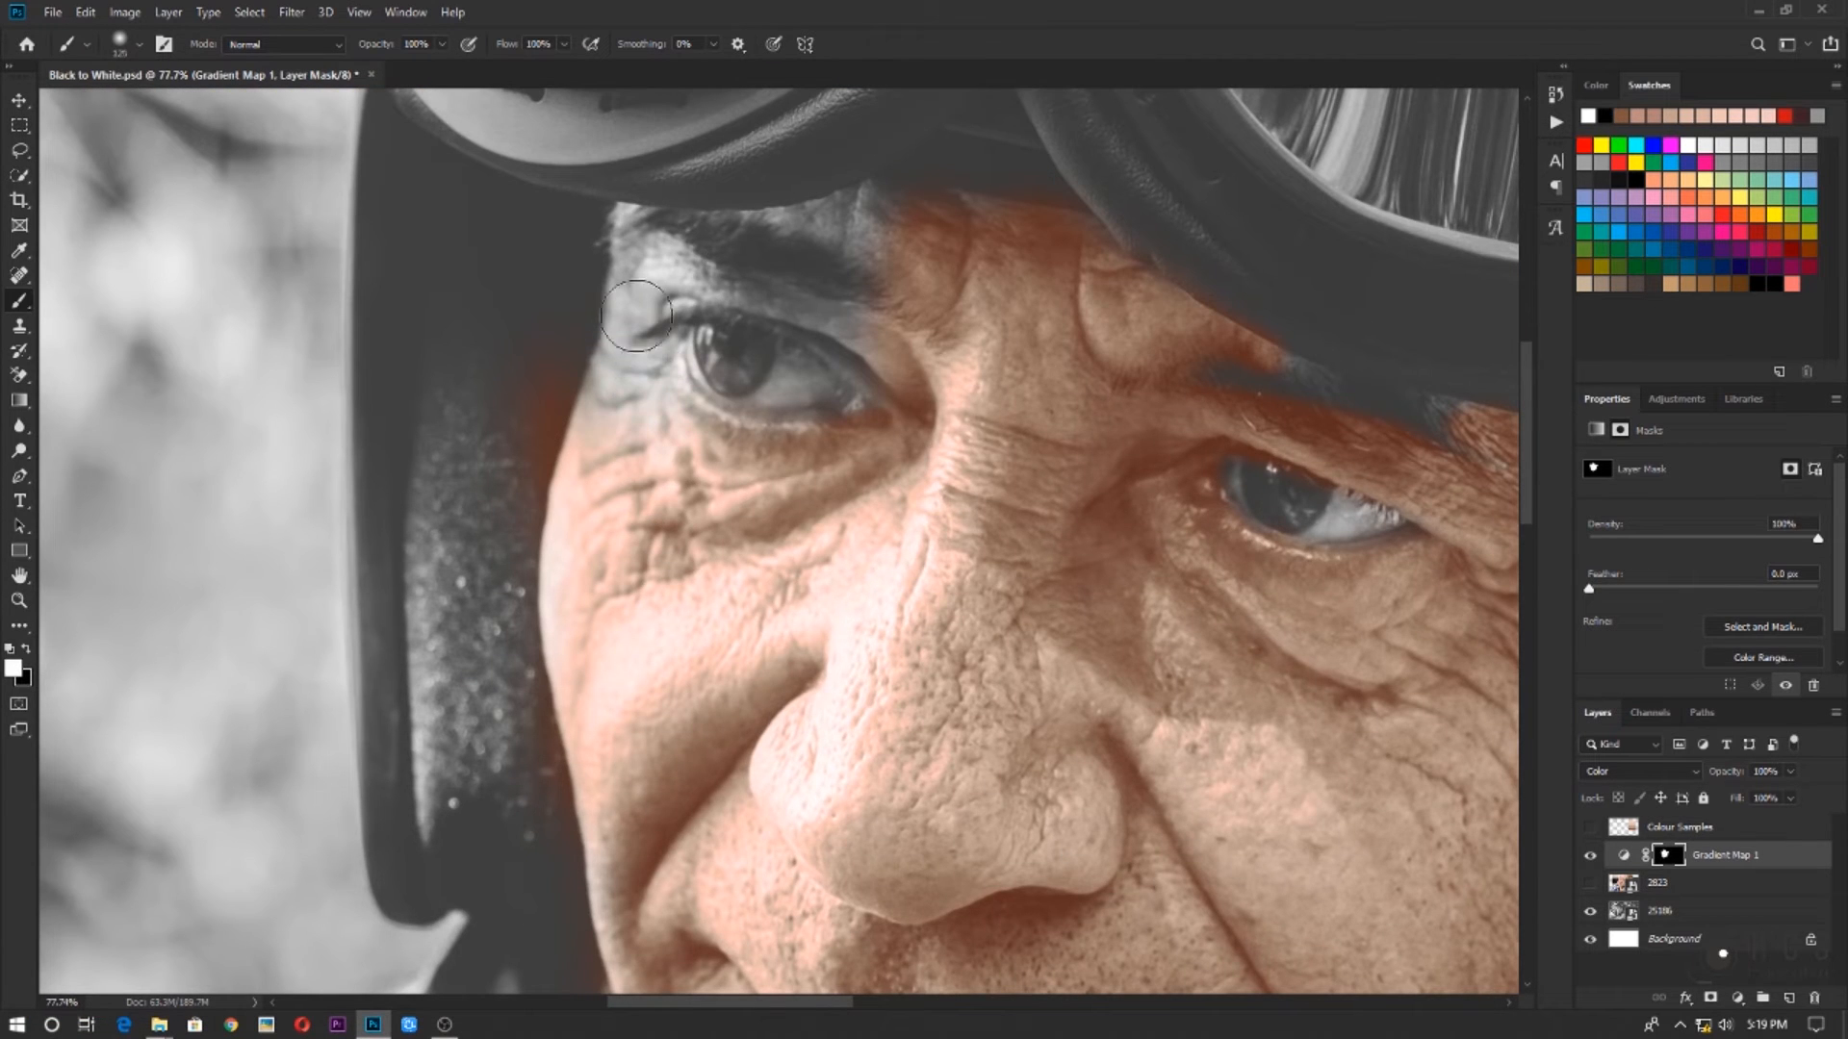
{"action": "left_click_drag", "start_coordinate": [633, 316], "coordinate": [857, 264]}
{"action": "left_click_drag", "start_coordinate": [653, 745], "coordinate": [835, 543]}
{"action": "left_click_drag", "start_coordinate": [1000, 827], "coordinate": [784, 498]}
{"action": "left_click_drag", "start_coordinate": [780, 514], "coordinate": [1121, 549]}
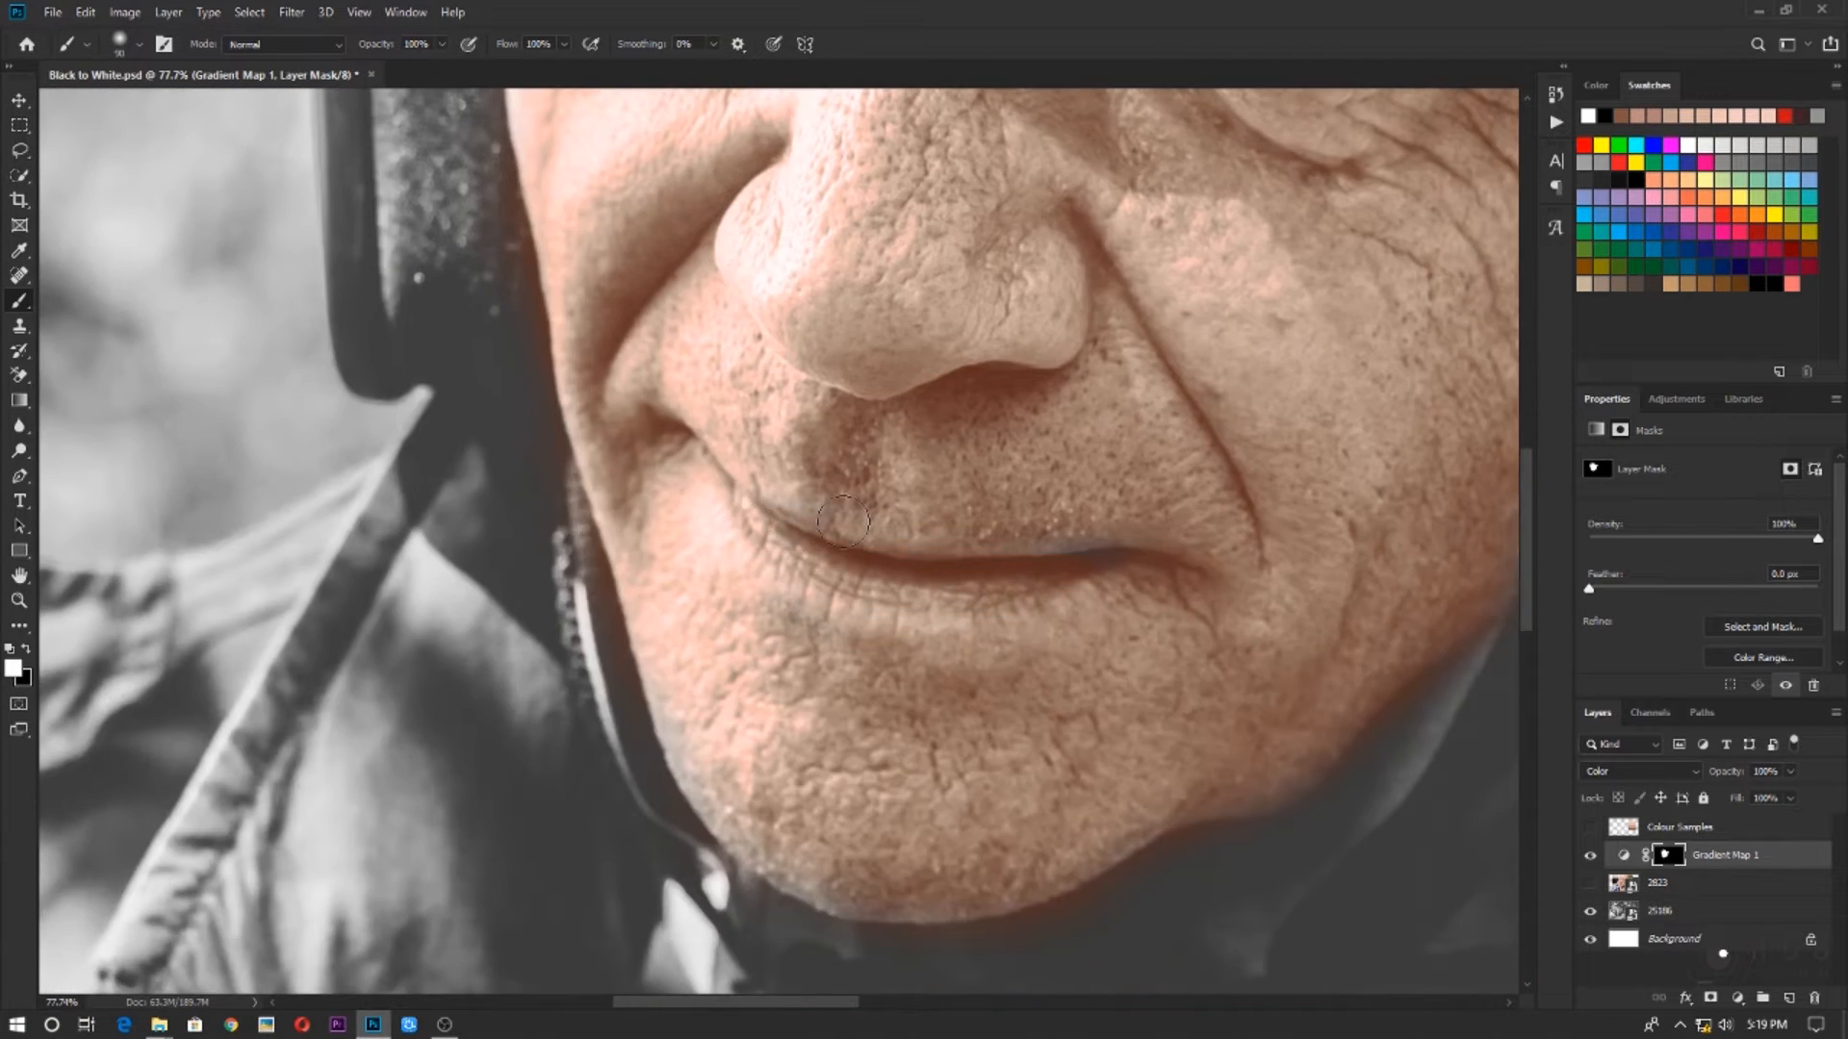
{"action": "scroll", "coordinate": [831, 565], "scroll_direction": "down", "scroll_amount": 7}
Paint white on the mask over the raised hand and wrist and the first part of the lower hand
{"action": "left_click_drag", "start_coordinate": [1174, 847], "coordinate": [640, 362]}
{"action": "scroll", "coordinate": [734, 586], "scroll_direction": "up", "scroll_amount": 2}
{"action": "scroll", "coordinate": [734, 586], "scroll_direction": "down", "scroll_amount": 3}
{"action": "left_click_drag", "start_coordinate": [758, 471], "coordinate": [996, 489]}
{"action": "mouse_move", "coordinate": [1005, 532]}
{"action": "left_mouse_down"}
{"action": "mouse_move", "coordinate": [816, 537]}
{"action": "mouse_move", "coordinate": [1049, 708]}
{"action": "left_mouse_up"}
{"action": "mouse_move", "coordinate": [1023, 688]}
{"action": "left_mouse_down"}
{"action": "mouse_move", "coordinate": [644, 540]}
{"action": "mouse_move", "coordinate": [618, 367]}
{"action": "mouse_move", "coordinate": [778, 566]}
{"action": "mouse_move", "coordinate": [539, 409]}
{"action": "left_mouse_up"}
{"action": "scroll", "coordinate": [644, 541], "scroll_direction": "up", "scroll_amount": 4}
{"action": "key", "text": "]"}
{"action": "key", "text": "]"}
{"action": "key", "text": "]"}
{"action": "key", "text": "]"}
{"action": "key", "text": "]"}
{"action": "key", "text": "]"}
{"action": "key", "text": "]"}
{"action": "key", "text": "]"}
{"action": "scroll", "coordinate": [539, 409], "scroll_direction": "down", "scroll_amount": 1}
{"action": "key", "text": "["}
{"action": "key", "text": "["}
{"action": "key", "text": "["}
{"action": "key", "text": "["}
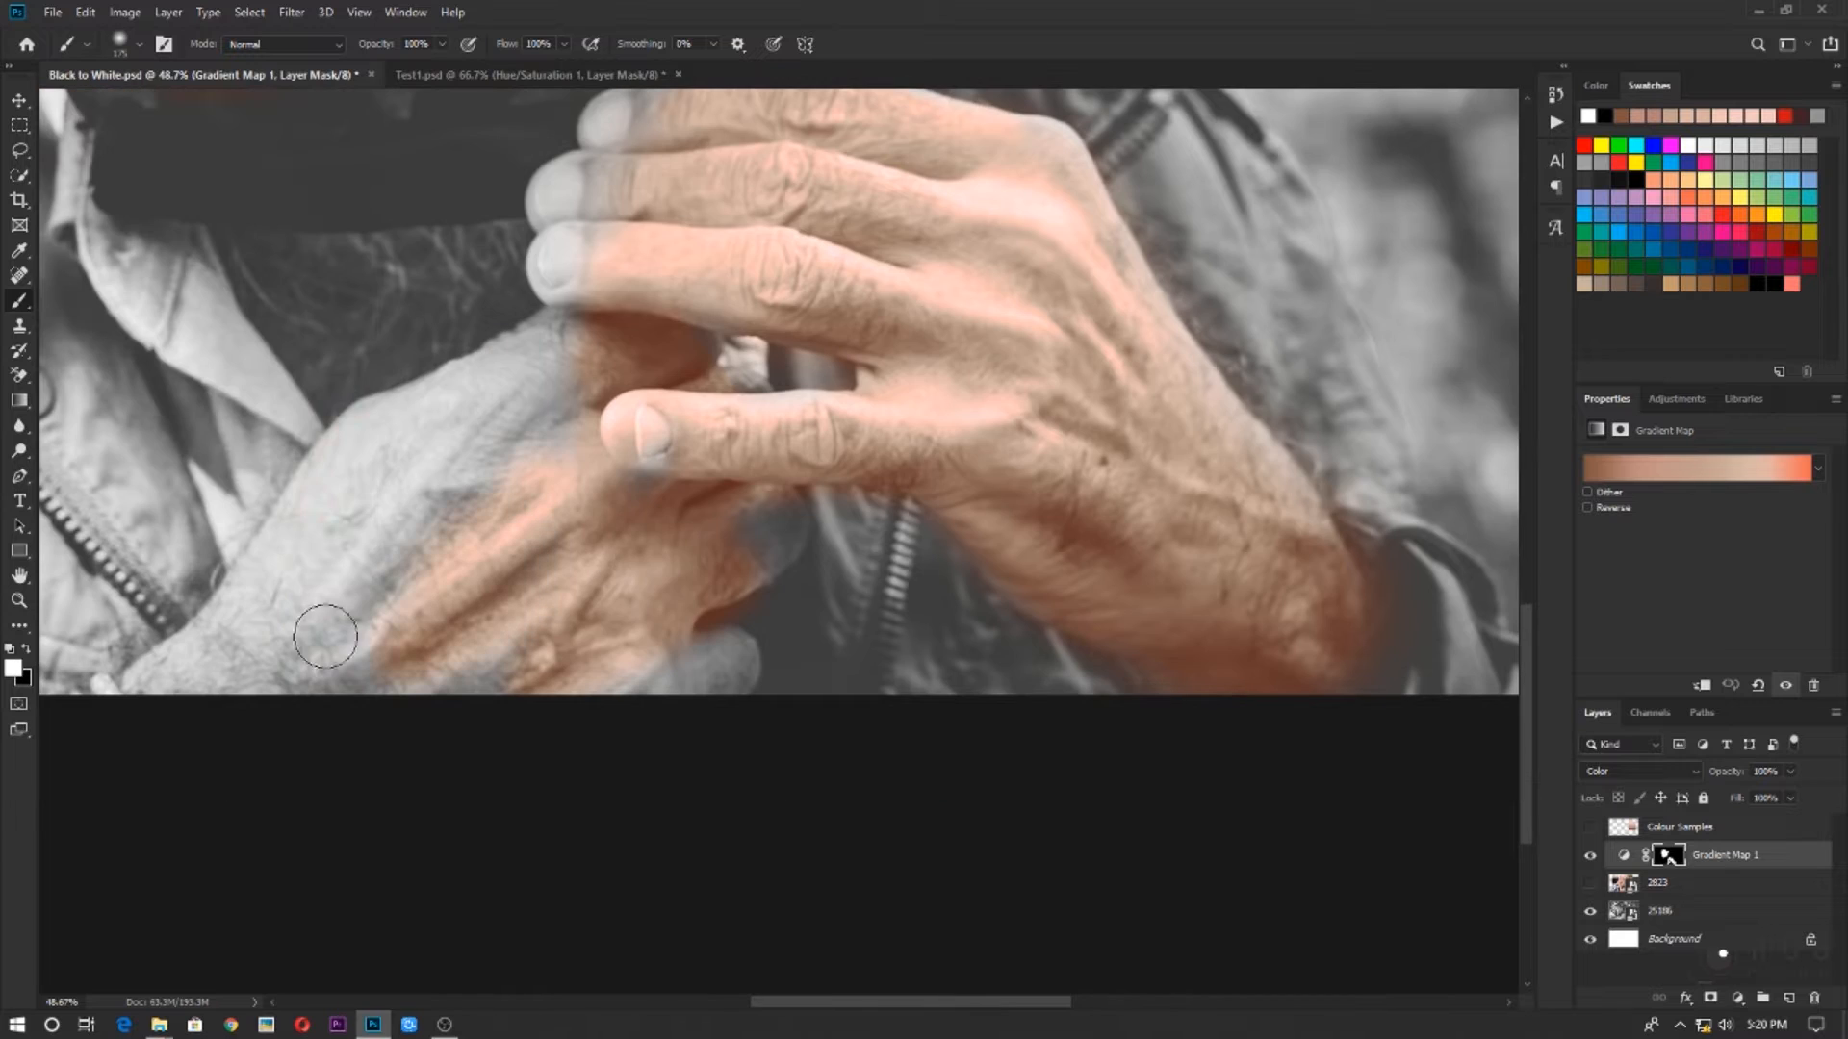
Finish painting the skin tone on the lower hand and fingertips with a smaller brush, masking out the fingernails in black
{"action": "left_click_drag", "start_coordinate": [750, 547], "coordinate": [791, 519]}
{"action": "left_click_drag", "start_coordinate": [666, 476], "coordinate": [627, 481]}
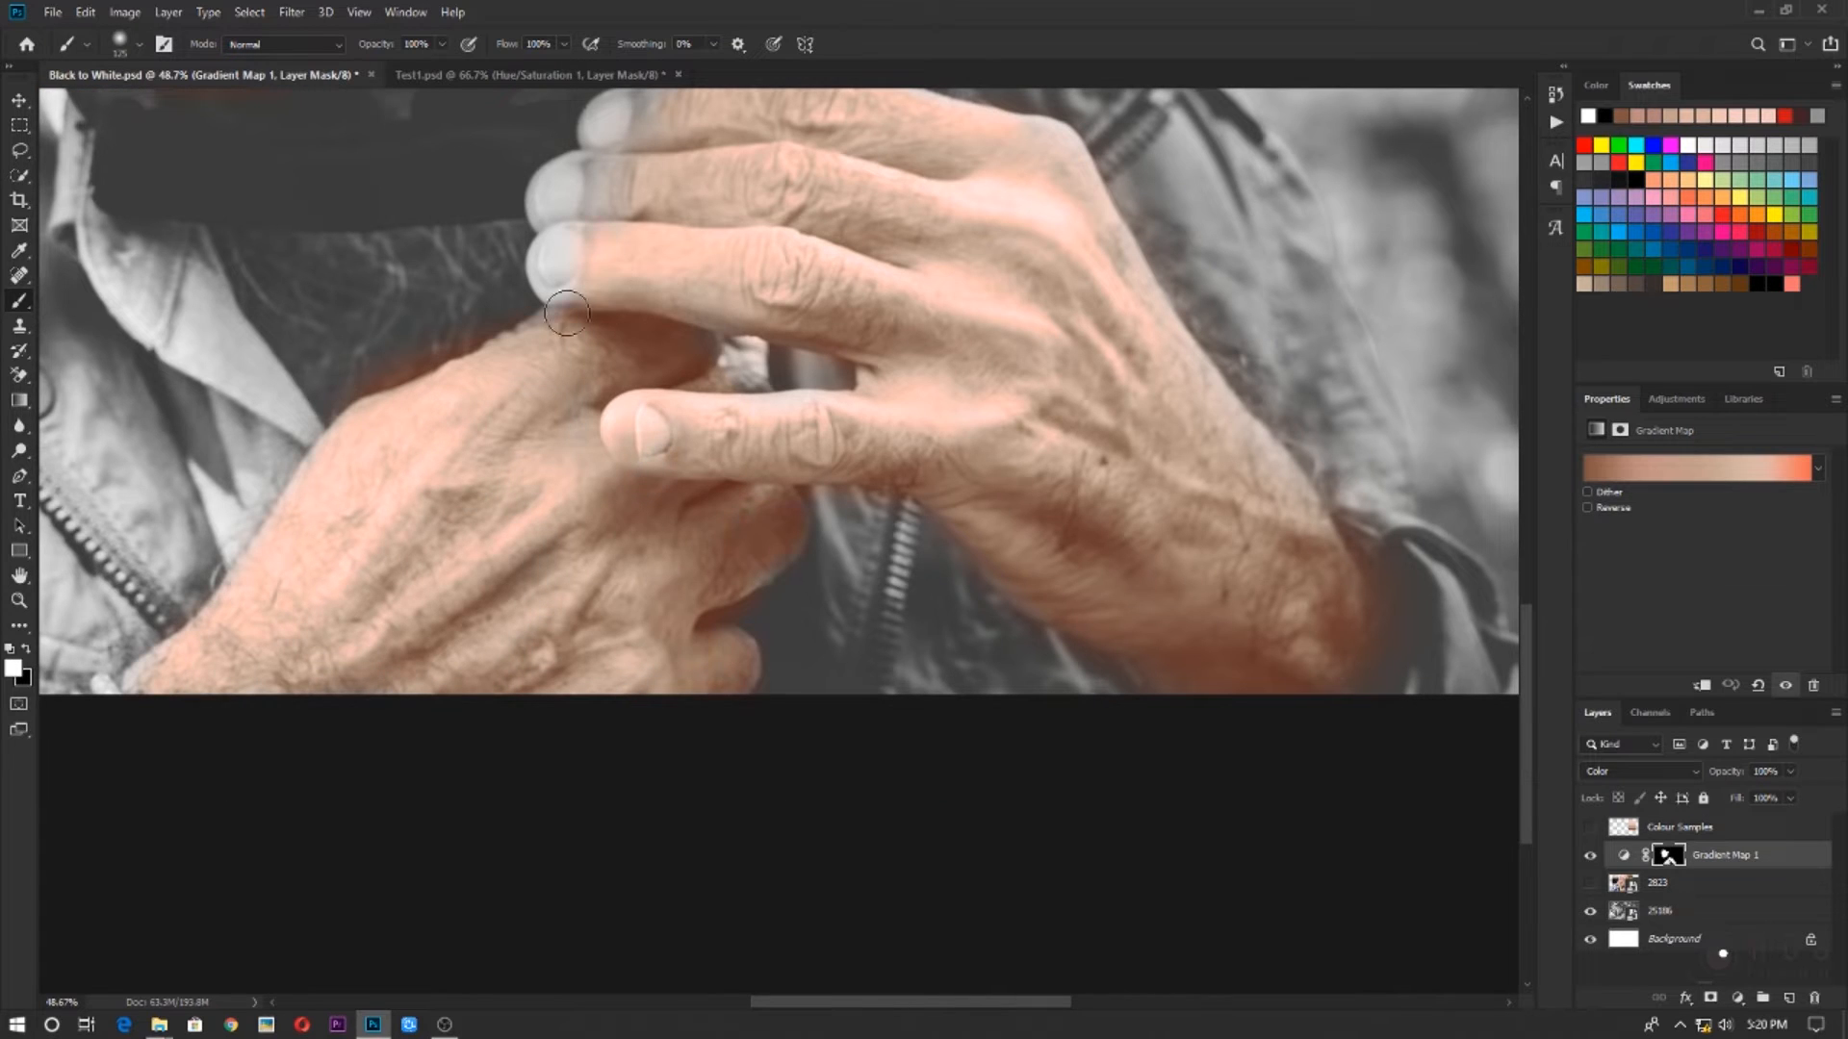
{"action": "key", "text": "["}
{"action": "key", "text": "["}
{"action": "key", "text": "["}
{"action": "key", "text": "["}
{"action": "key", "text": "["}
{"action": "left_click_drag", "start_coordinate": [543, 295], "coordinate": [569, 233]}
{"action": "left_click_drag", "start_coordinate": [565, 208], "coordinate": [563, 171]}
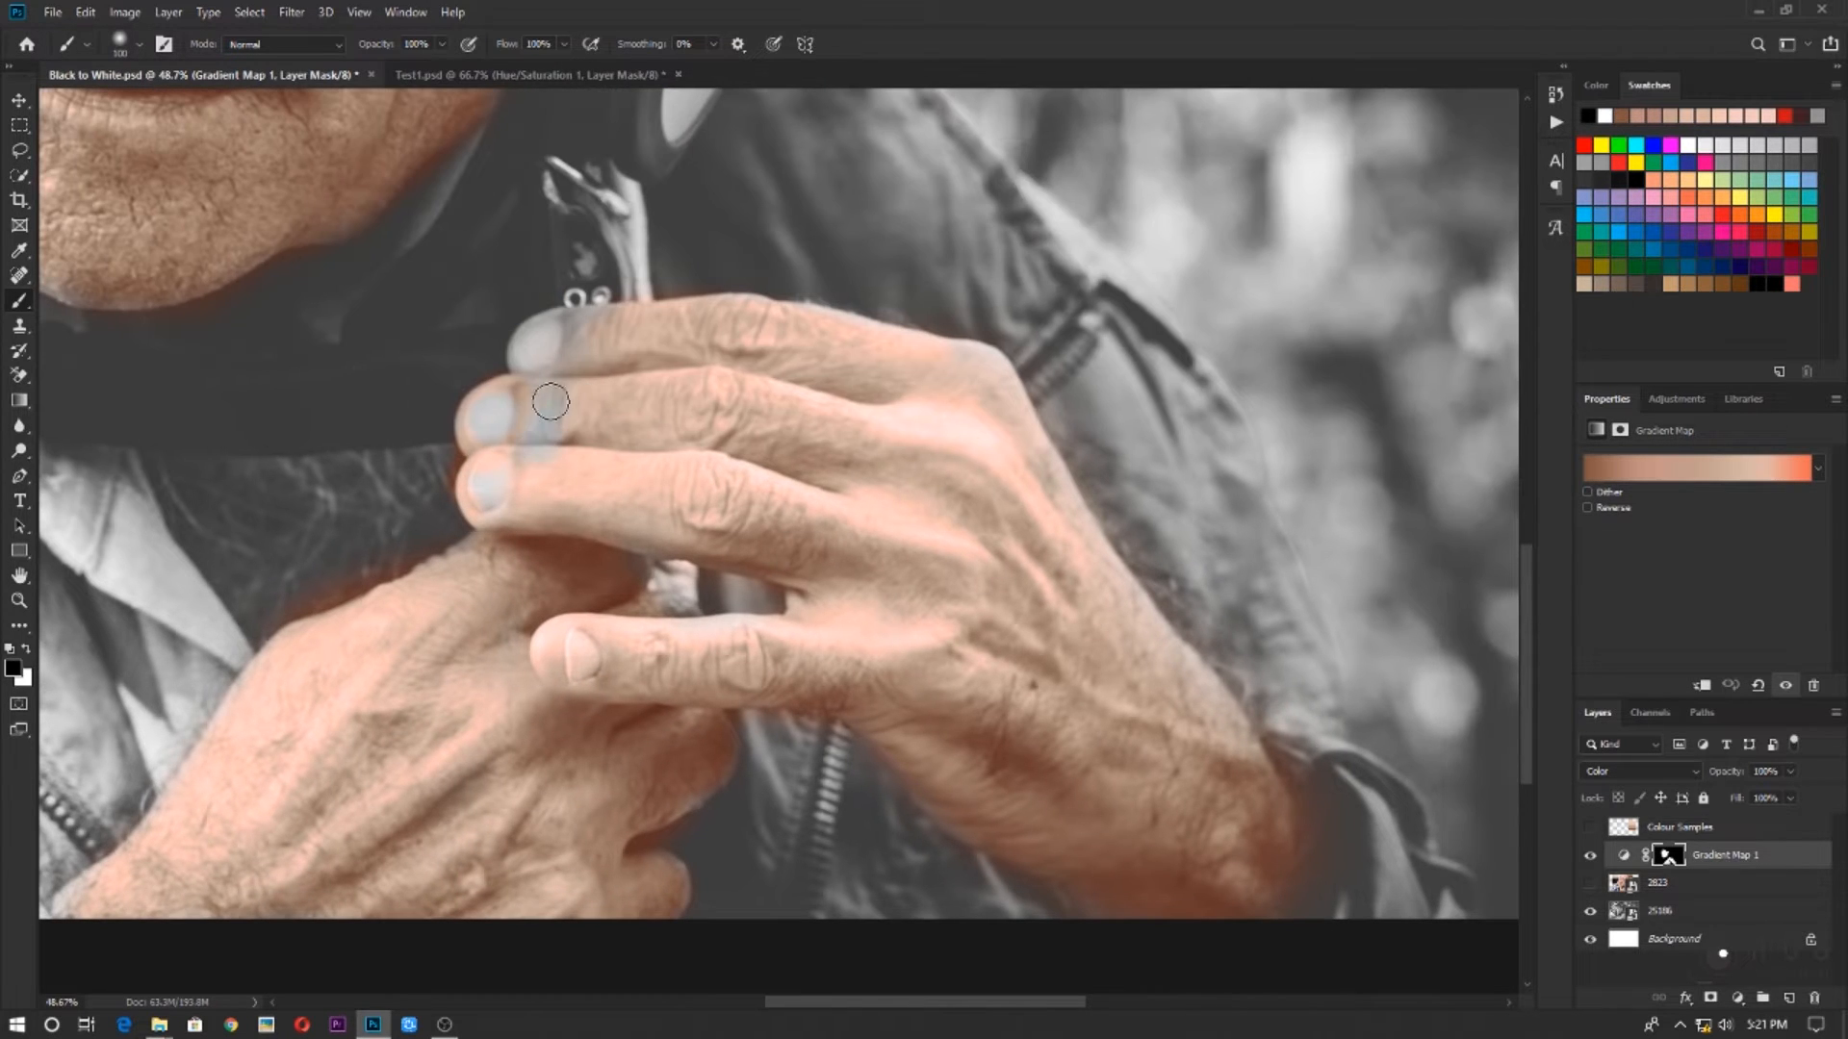
Lower the brush flow to 22% and paint white on the mask over the neck area inside the collar
{"action": "scroll", "coordinate": [751, 743], "scroll_direction": "down", "scroll_amount": 3}
{"action": "scroll", "coordinate": [751, 743], "scroll_direction": "up", "scroll_amount": 2}
{"action": "left_click_drag", "start_coordinate": [509, 45], "coordinate": [440, 56]}
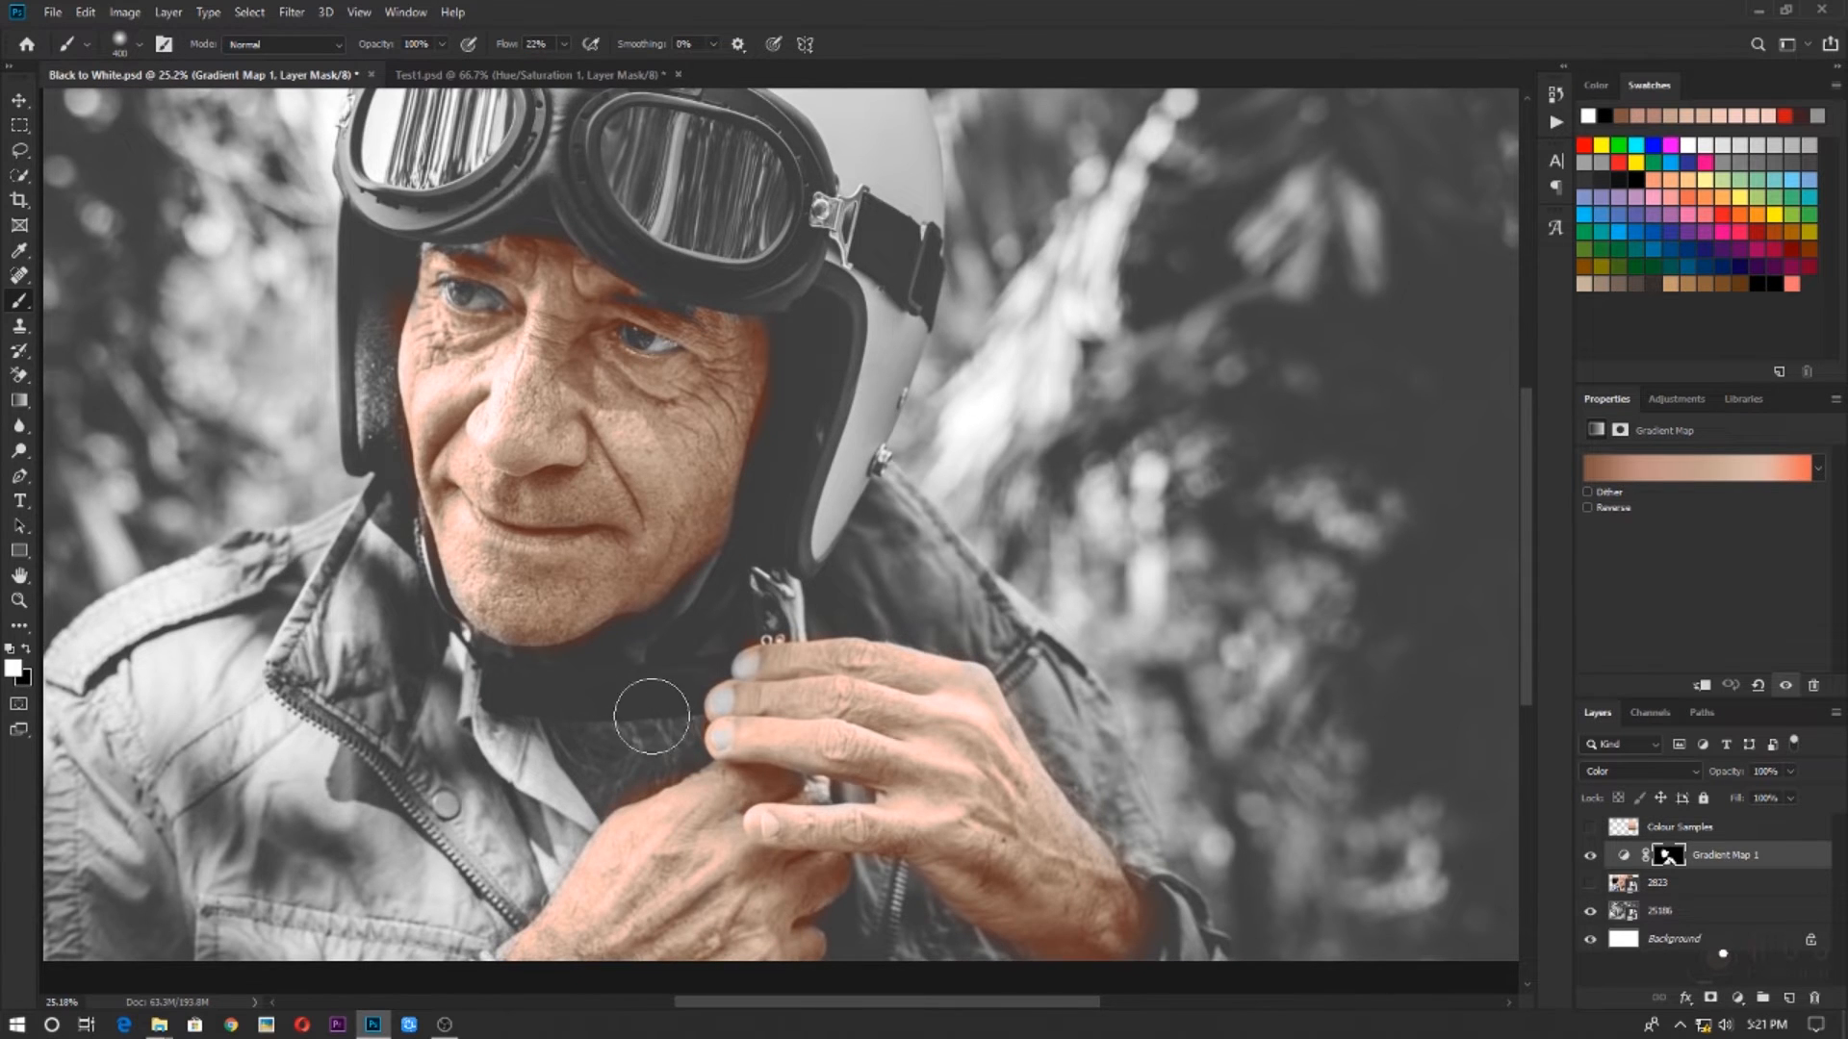
{"action": "scroll", "coordinate": [648, 709], "scroll_direction": "up", "scroll_amount": 5}
{"action": "key", "text": "bracketleft"}
{"action": "key", "text": "bracketleft"}
{"action": "mouse_move", "coordinate": [617, 778]}
{"action": "left_mouse_down"}
{"action": "mouse_move", "coordinate": [569, 825]}
{"action": "mouse_move", "coordinate": [482, 812]}
{"action": "mouse_move", "coordinate": [590, 784]}
{"action": "mouse_move", "coordinate": [839, 859]}
{"action": "mouse_move", "coordinate": [462, 808]}
{"action": "mouse_move", "coordinate": [794, 797]}
{"action": "mouse_move", "coordinate": [466, 854]}
{"action": "mouse_move", "coordinate": [615, 1007]}
{"action": "left_mouse_up"}
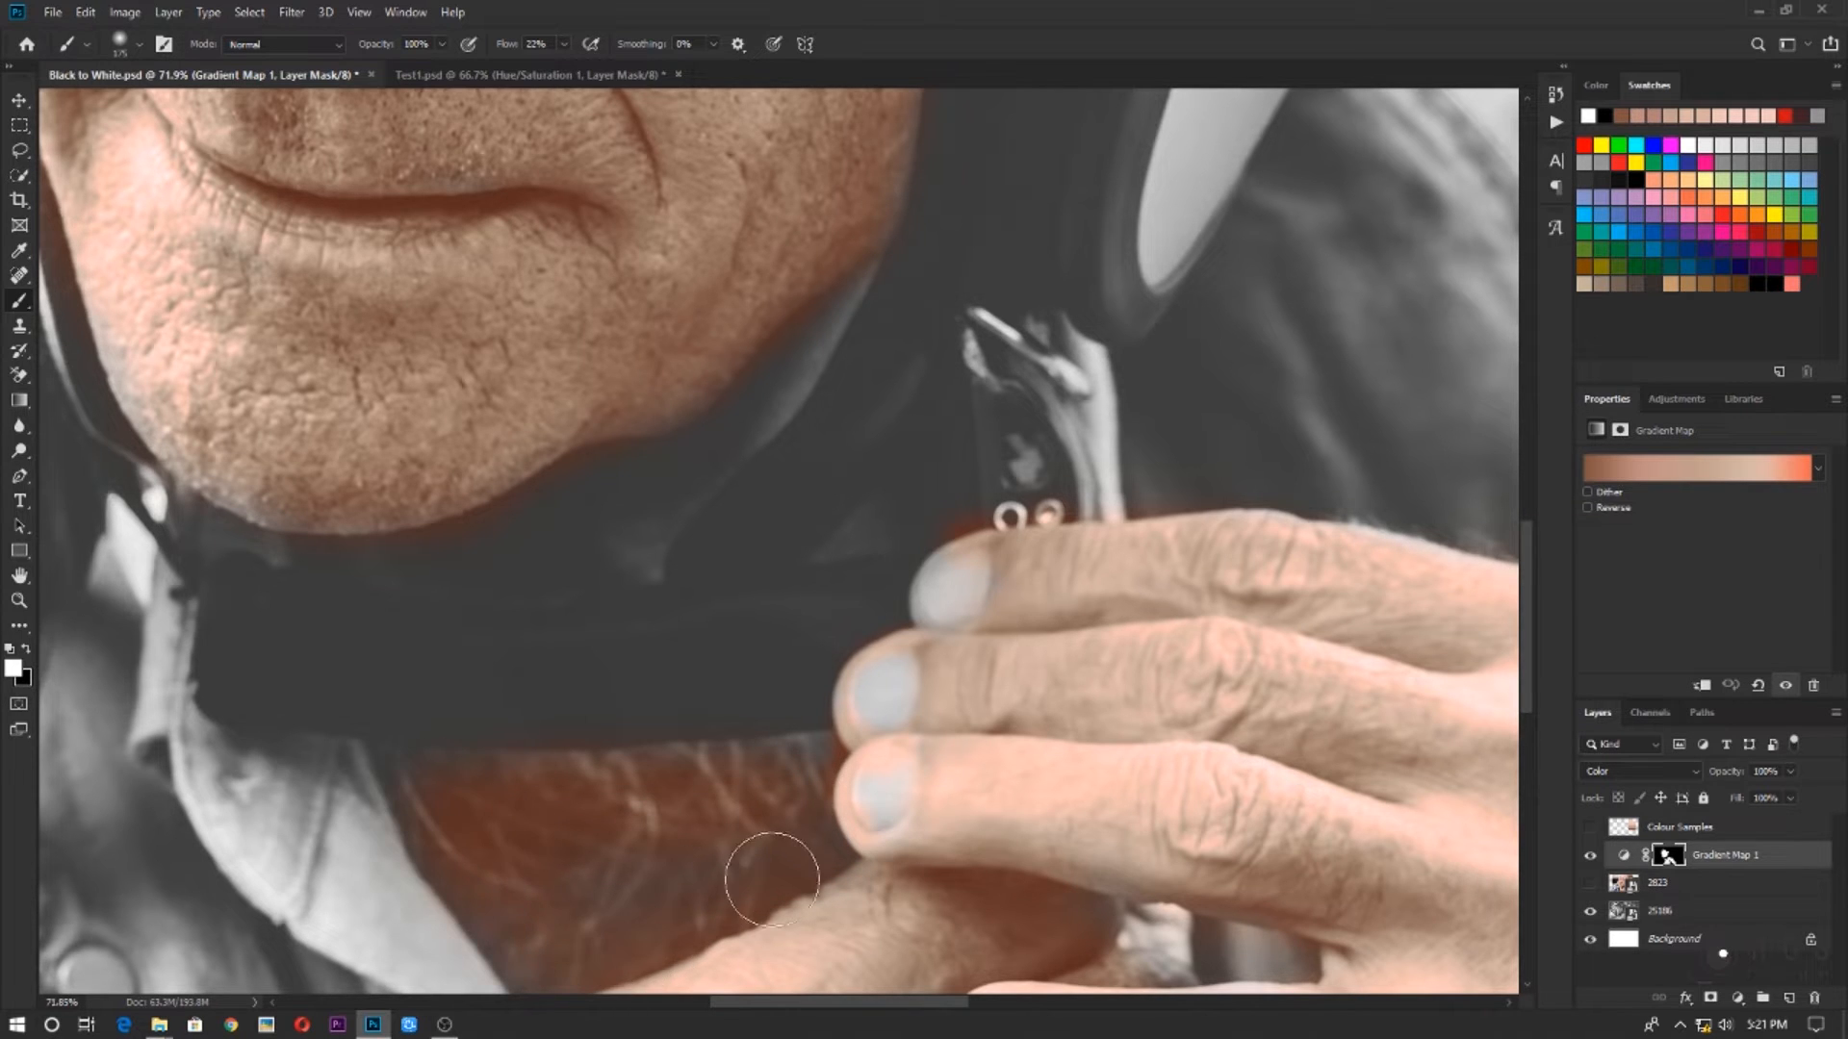
{"action": "scroll", "coordinate": [755, 866], "scroll_direction": "down", "scroll_amount": 3}
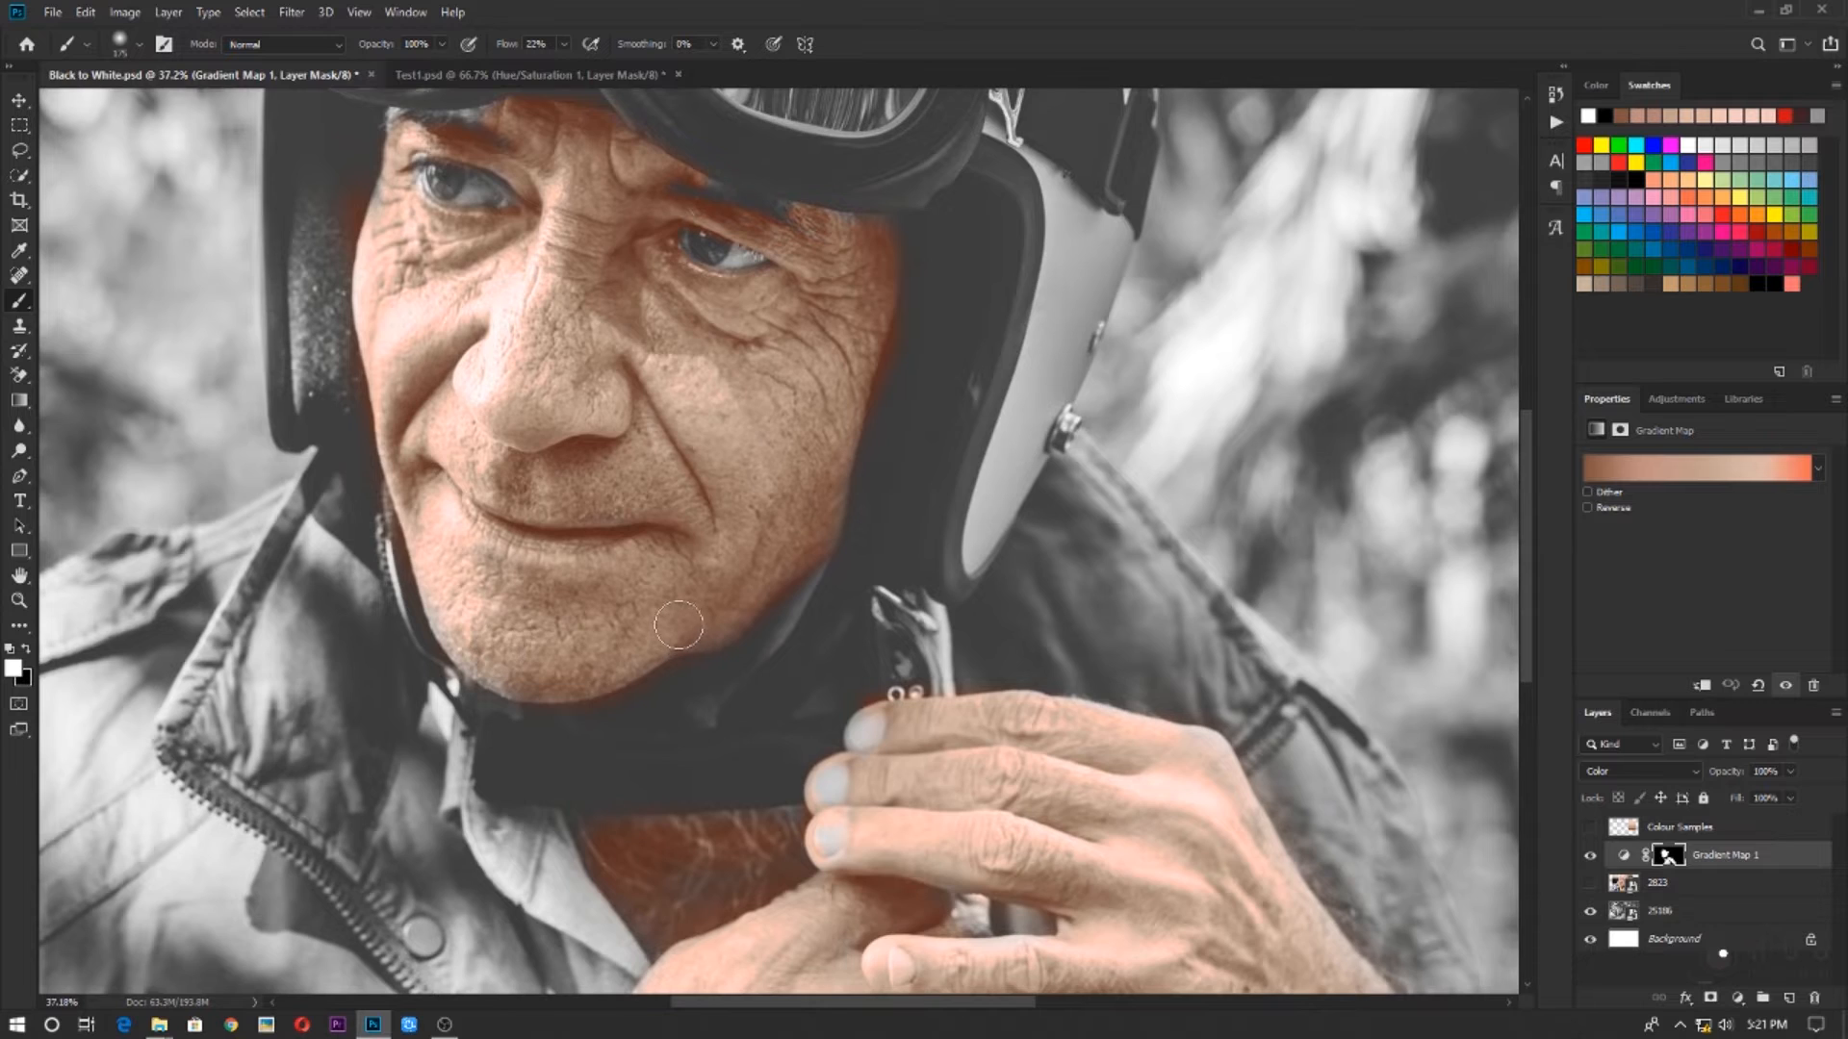
{"action": "scroll", "coordinate": [673, 625], "scroll_direction": "down", "scroll_amount": 2}
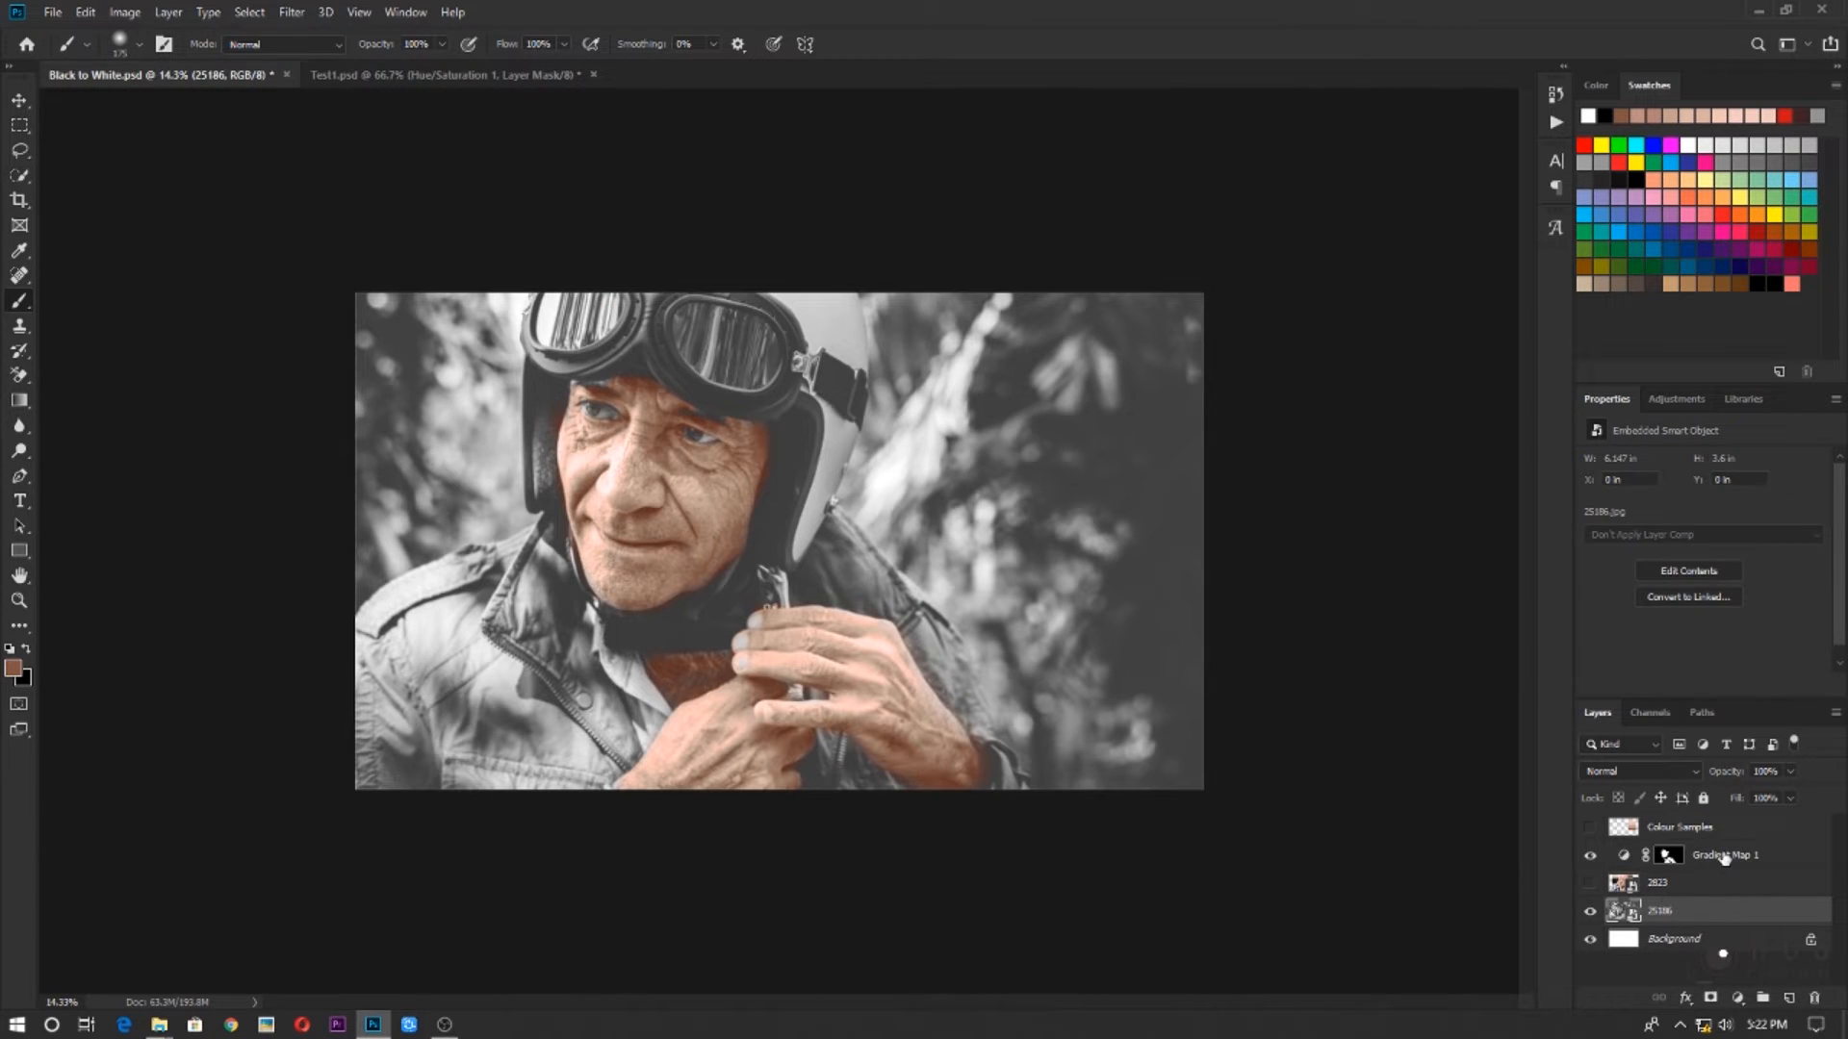
{"action": "left_click", "coordinate": [1728, 857]}
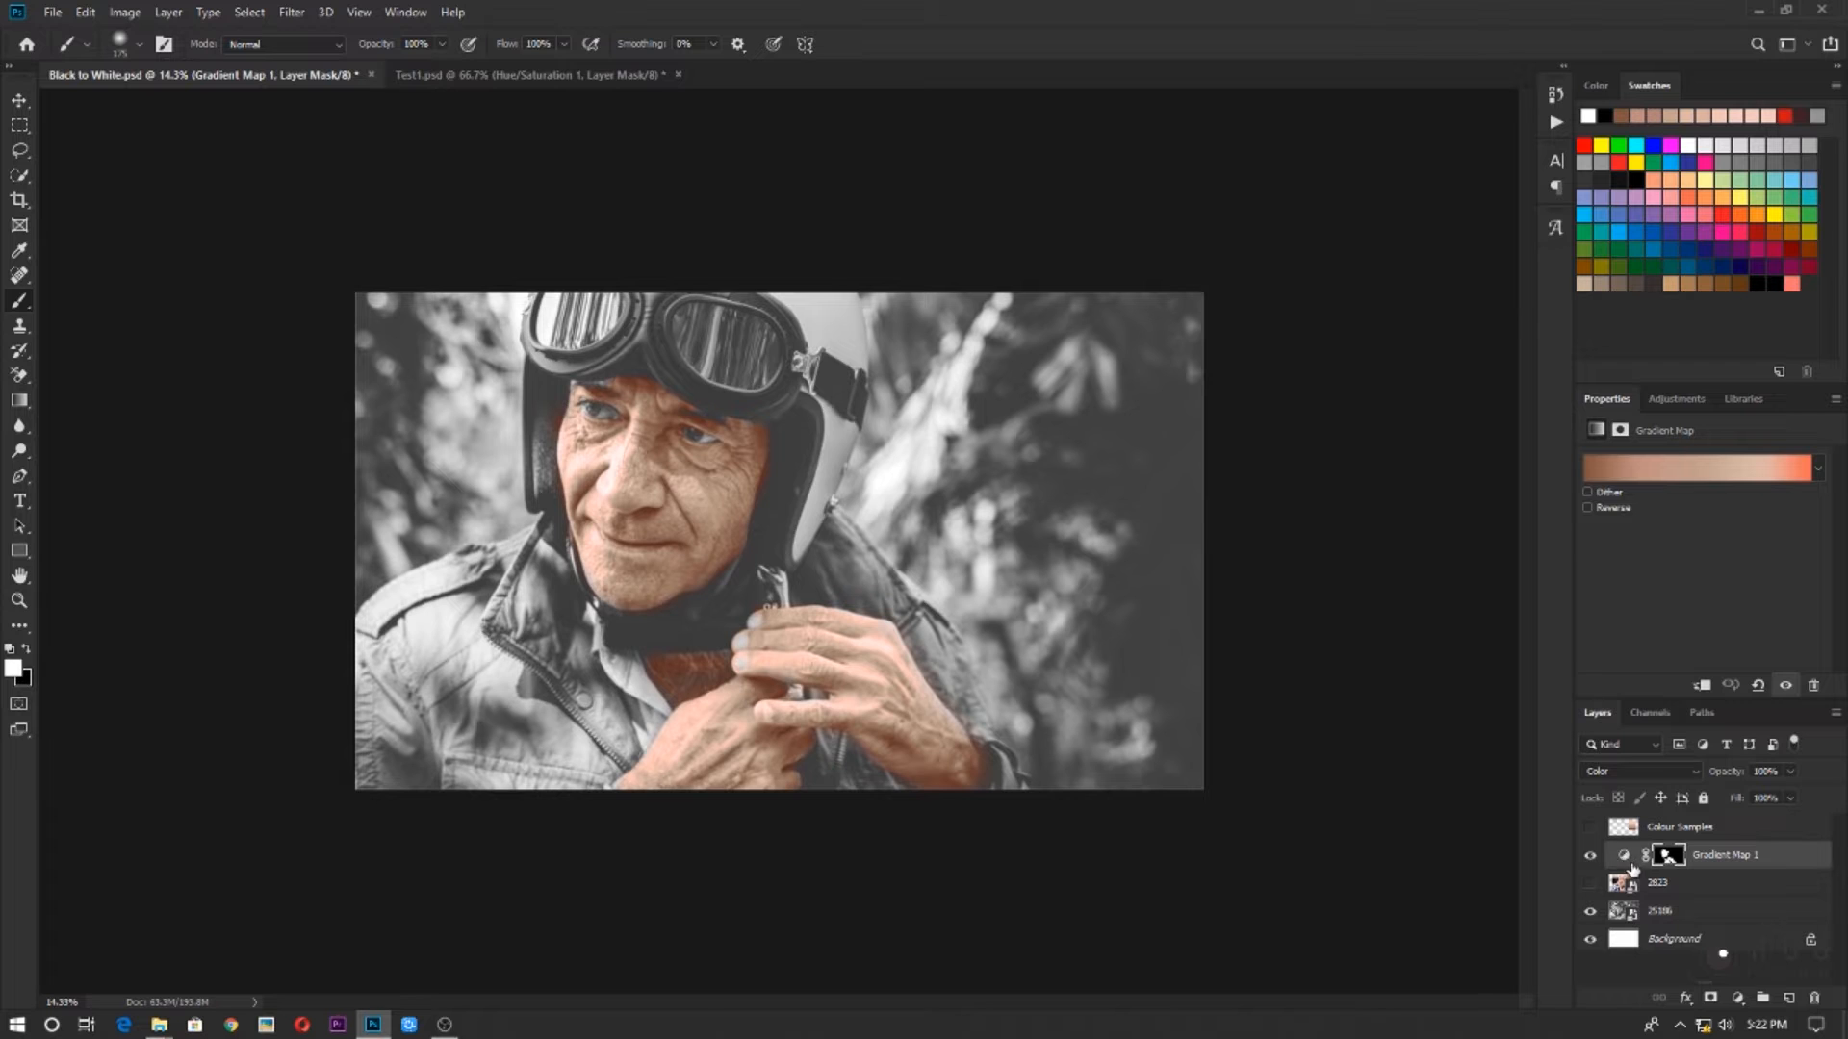
{"action": "scroll", "coordinate": [905, 601], "scroll_direction": "up", "scroll_amount": 2}
{"action": "scroll", "coordinate": [904, 602], "scroll_direction": "down", "scroll_amount": 1}
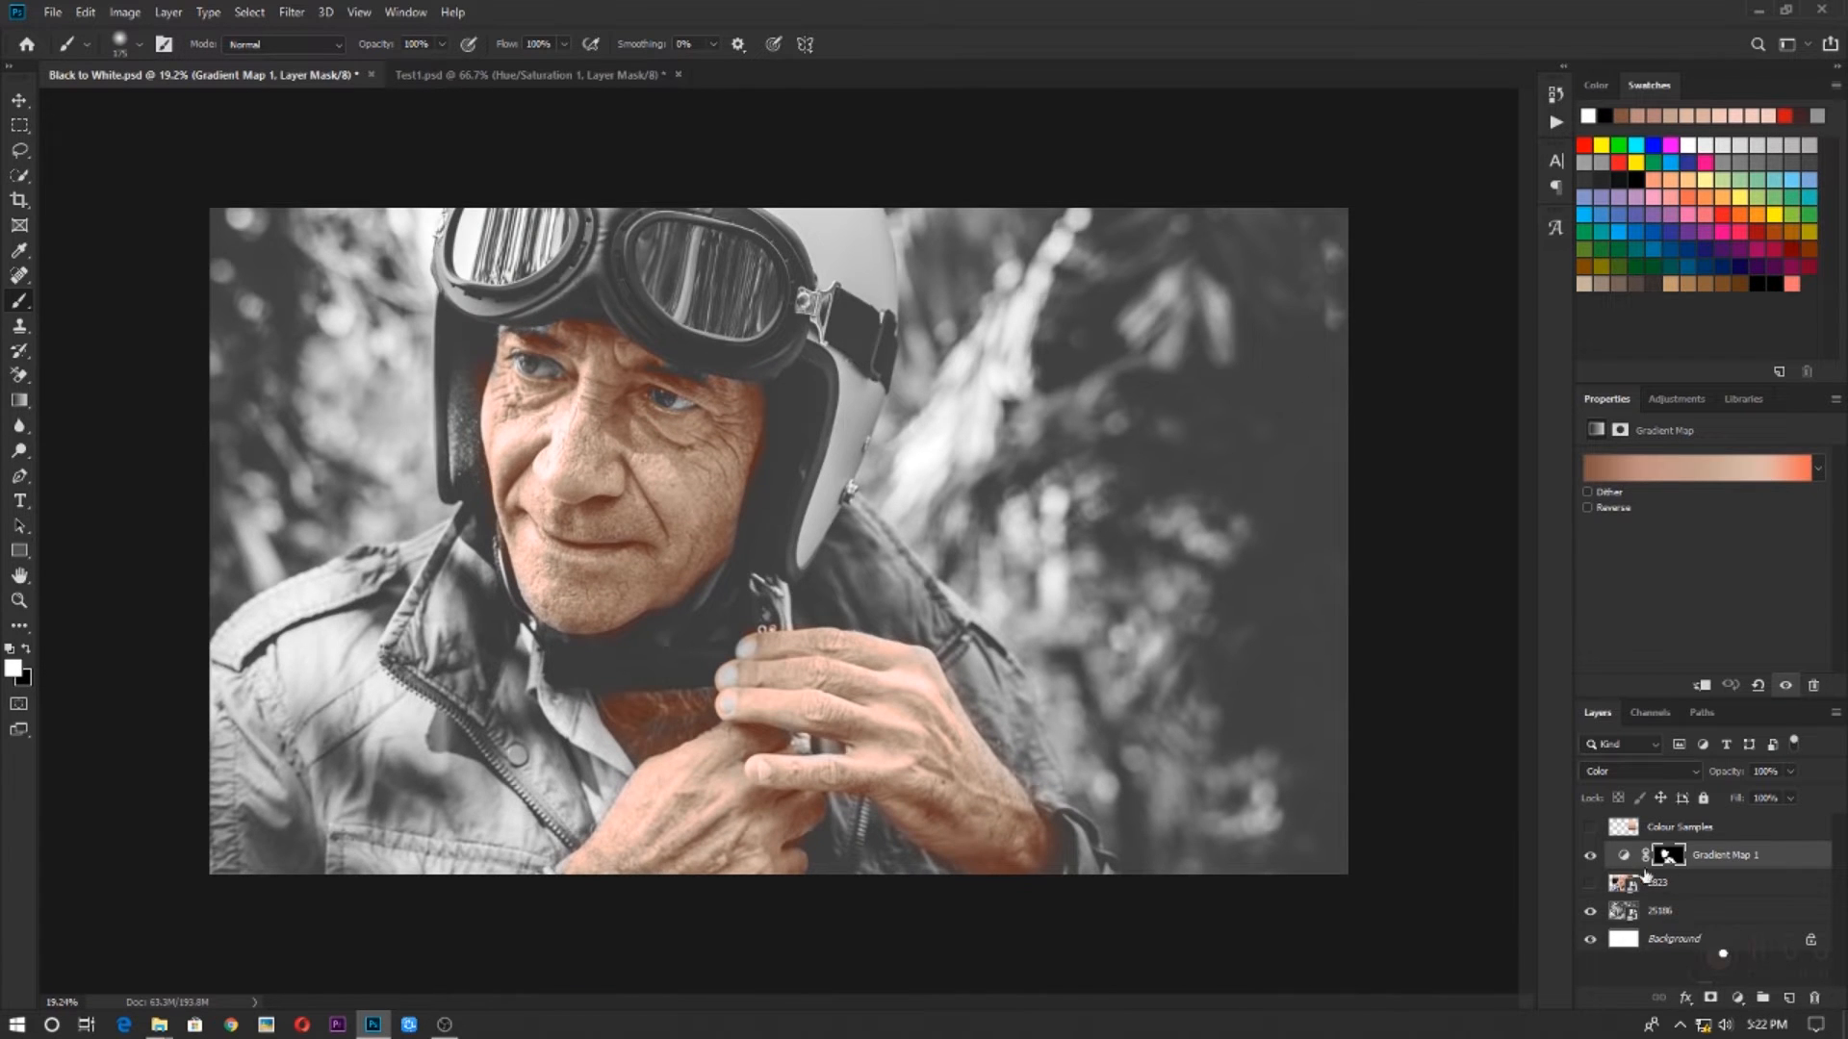
{"action": "left_click", "coordinate": [1657, 478]}
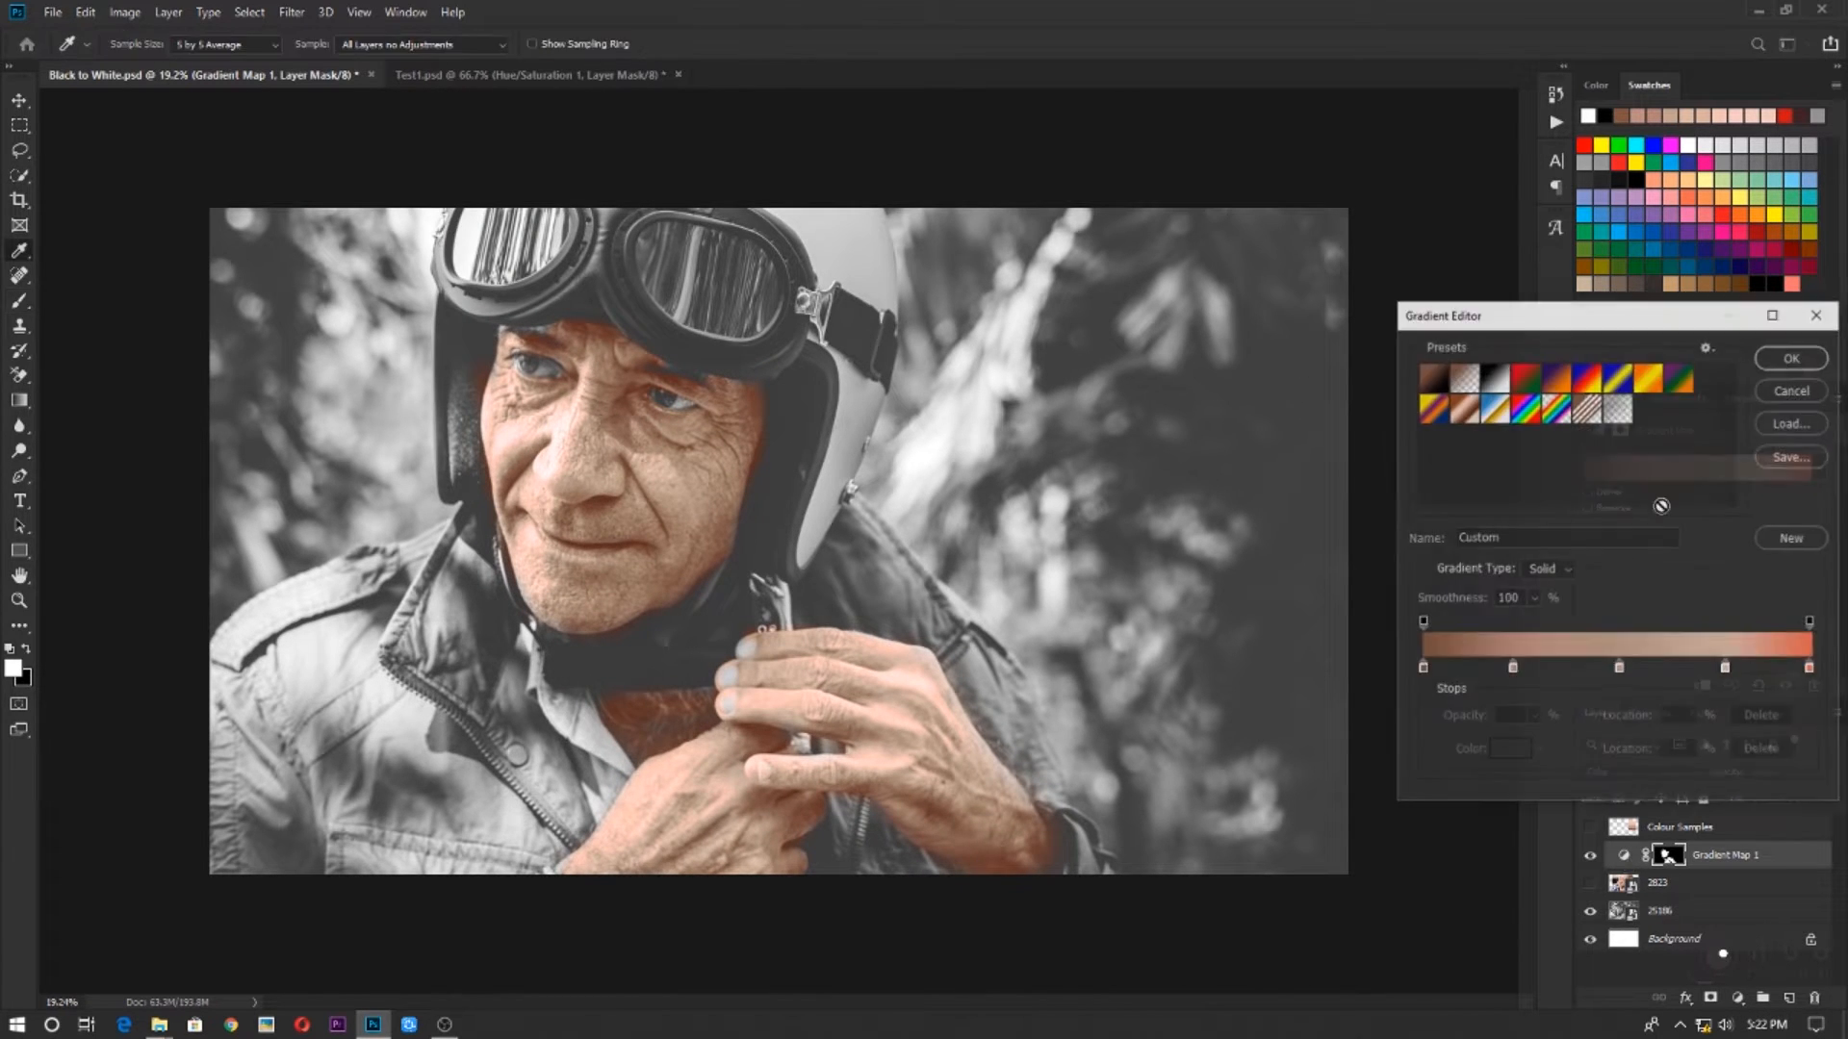
{"action": "double_click", "coordinate": [1810, 668]}
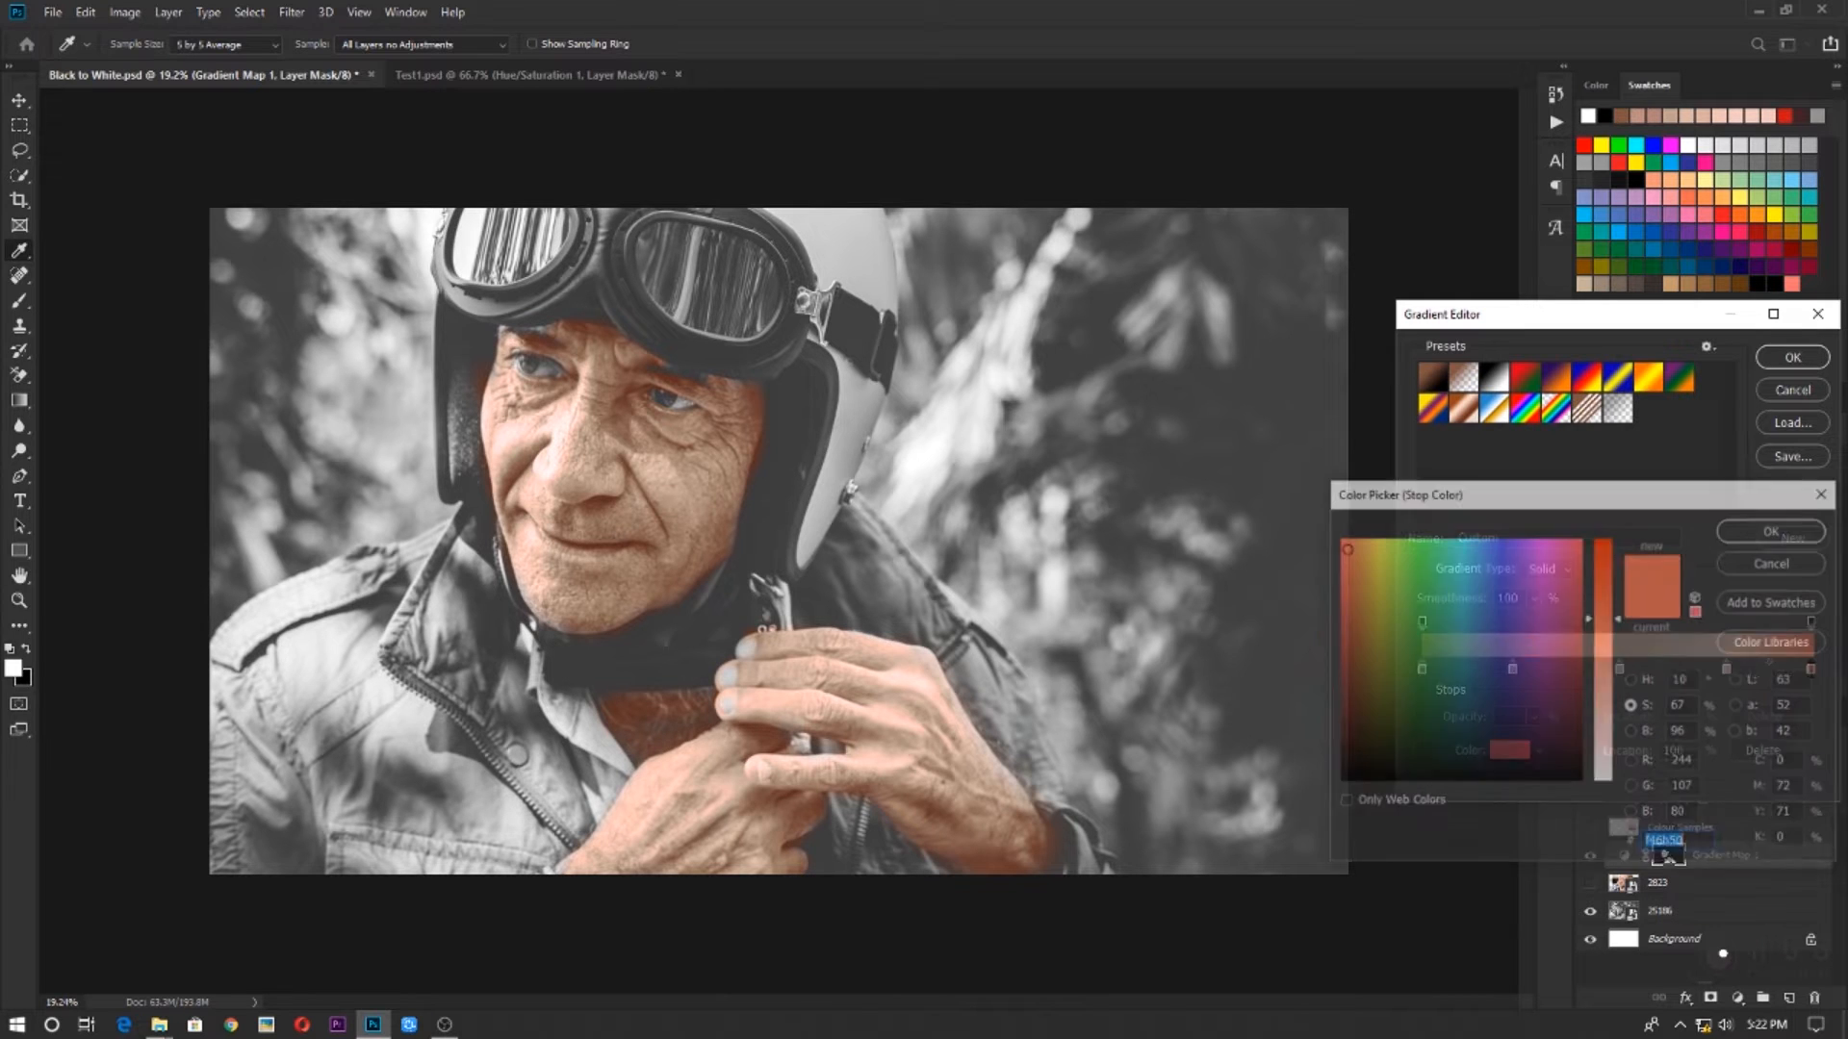
{"action": "left_click_drag", "start_coordinate": [1615, 672], "coordinate": [1609, 584]}
{"action": "left_click", "coordinate": [1780, 564]}
{"action": "left_click_drag", "start_coordinate": [1810, 668], "coordinate": [1626, 699]}
{"action": "left_click", "coordinate": [1792, 391]}
{"action": "left_click", "coordinate": [1701, 476]}
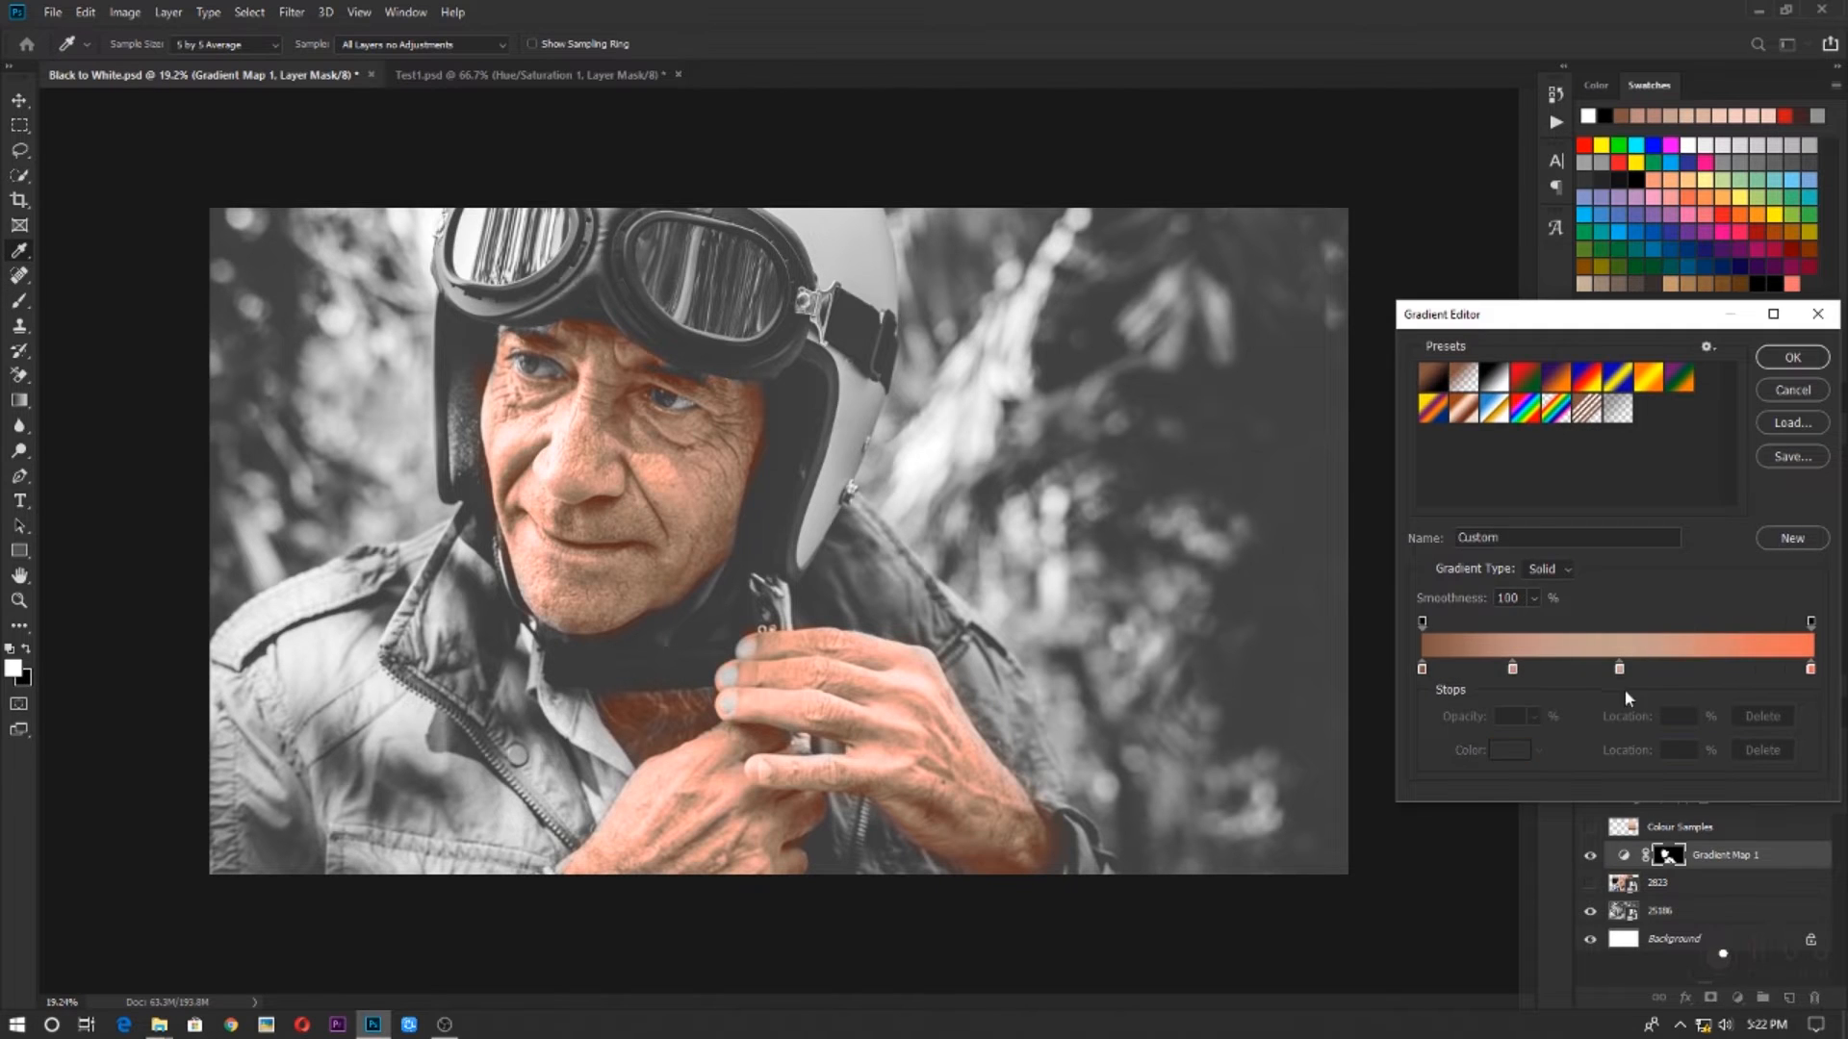
{"action": "left_click_drag", "start_coordinate": [1810, 671], "coordinate": [1813, 717]}
{"action": "left_click_drag", "start_coordinate": [1726, 669], "coordinate": [1812, 673]}
{"action": "left_click_drag", "start_coordinate": [1619, 671], "coordinate": [1670, 673]}
{"action": "left_click_drag", "start_coordinate": [1512, 670], "coordinate": [1563, 671]}
{"action": "left_click_drag", "start_coordinate": [1422, 670], "coordinate": [1367, 685]}
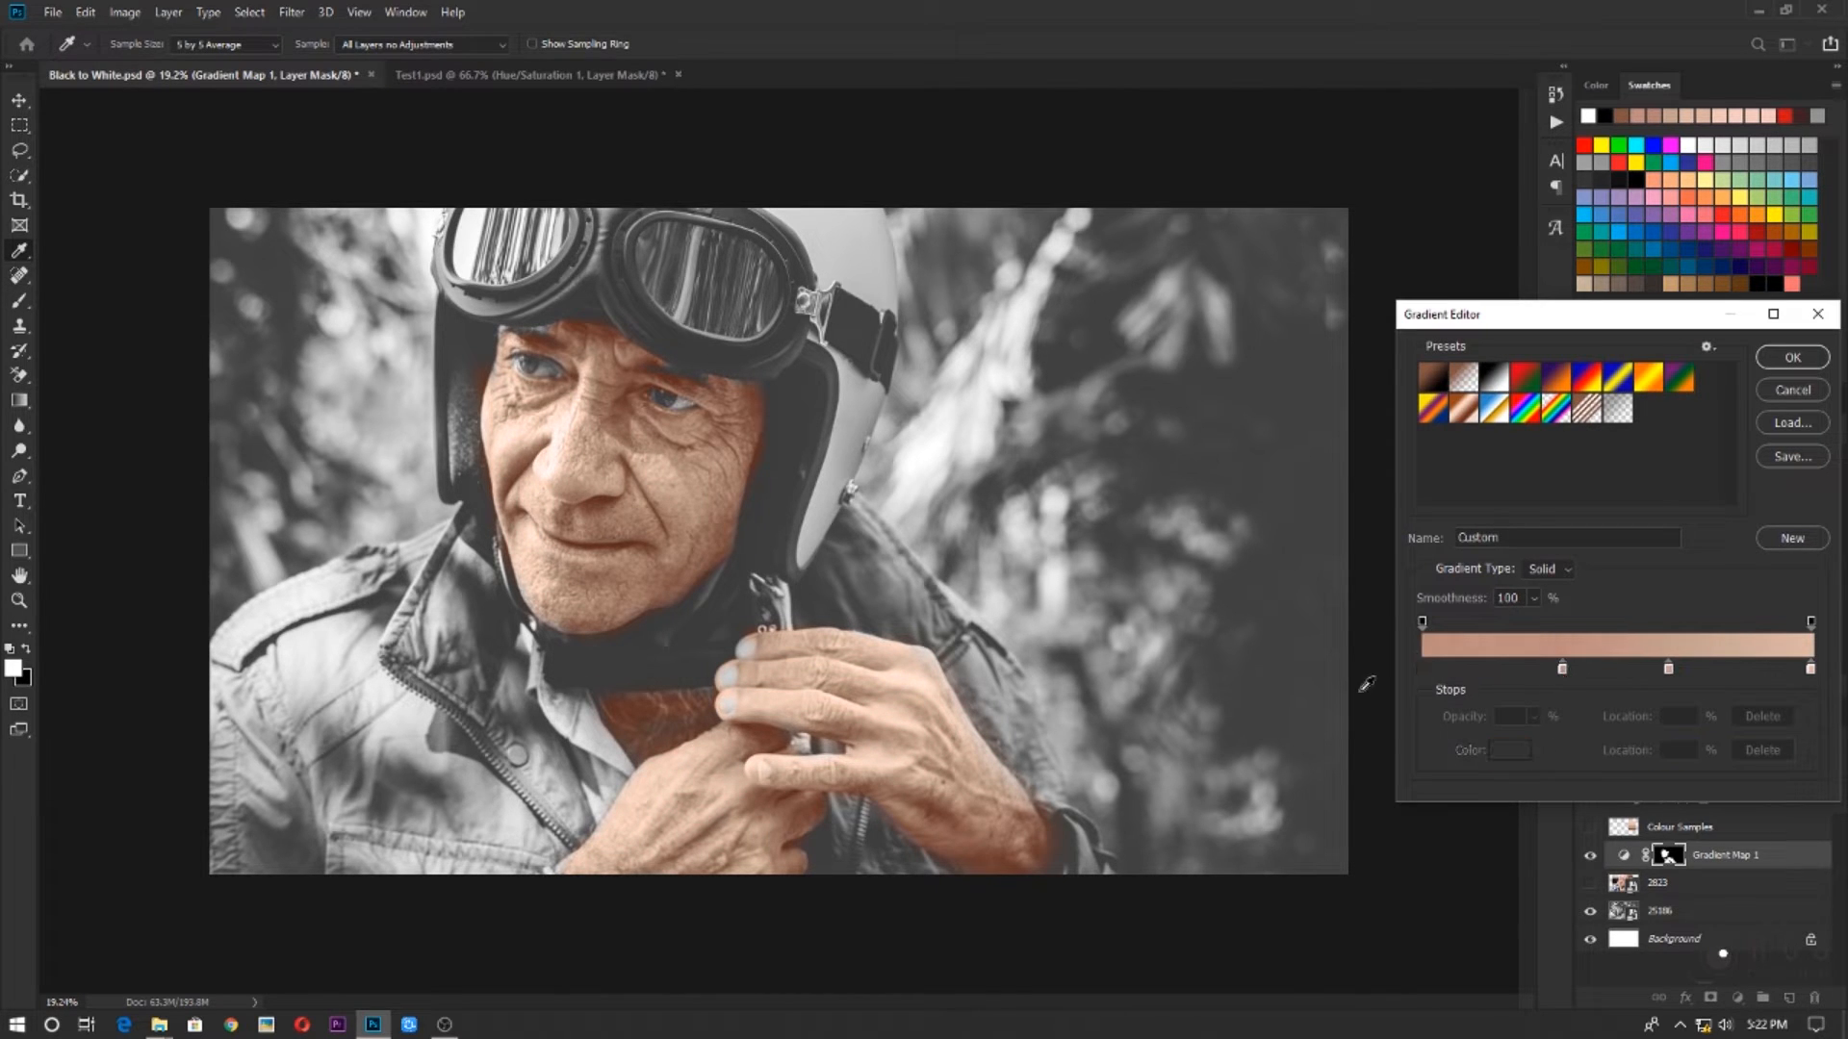
{"action": "left_click", "coordinate": [1815, 390]}
Show the Colour Samples layer and set the gradient's 100% stop to the first swatch's pink f4cbc3 and its 0% stop to the fifth swatch's reddish tone
{"action": "left_click", "coordinate": [1590, 828]}
{"action": "left_click", "coordinate": [1622, 856]}
{"action": "left_click", "coordinate": [1701, 476]}
{"action": "double_click", "coordinate": [1810, 669]}
{"action": "left_click", "coordinate": [1215, 297]}
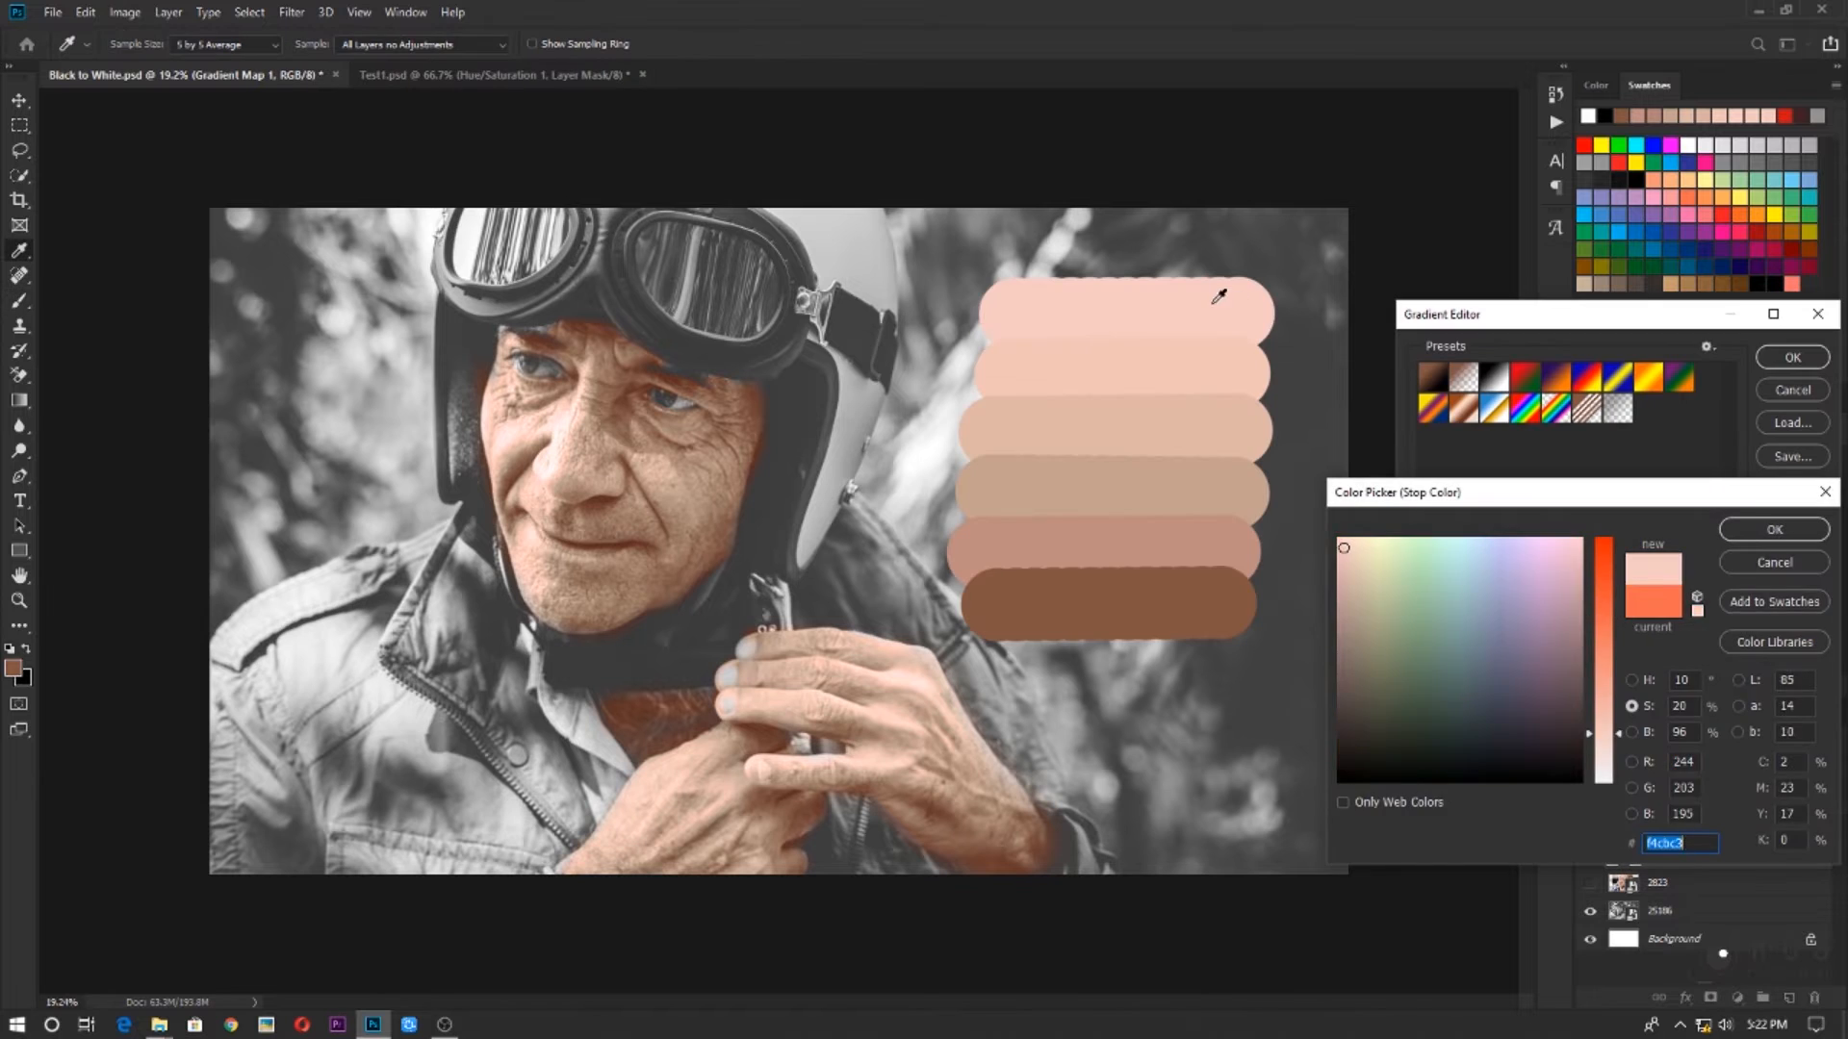
{"action": "left_click", "coordinate": [1774, 528]}
{"action": "double_click", "coordinate": [1422, 670]}
{"action": "left_click", "coordinate": [1194, 550]}
{"action": "left_click", "coordinate": [1773, 529]}
{"action": "double_click", "coordinate": [1512, 670]}
{"action": "left_click", "coordinate": [1193, 606]}
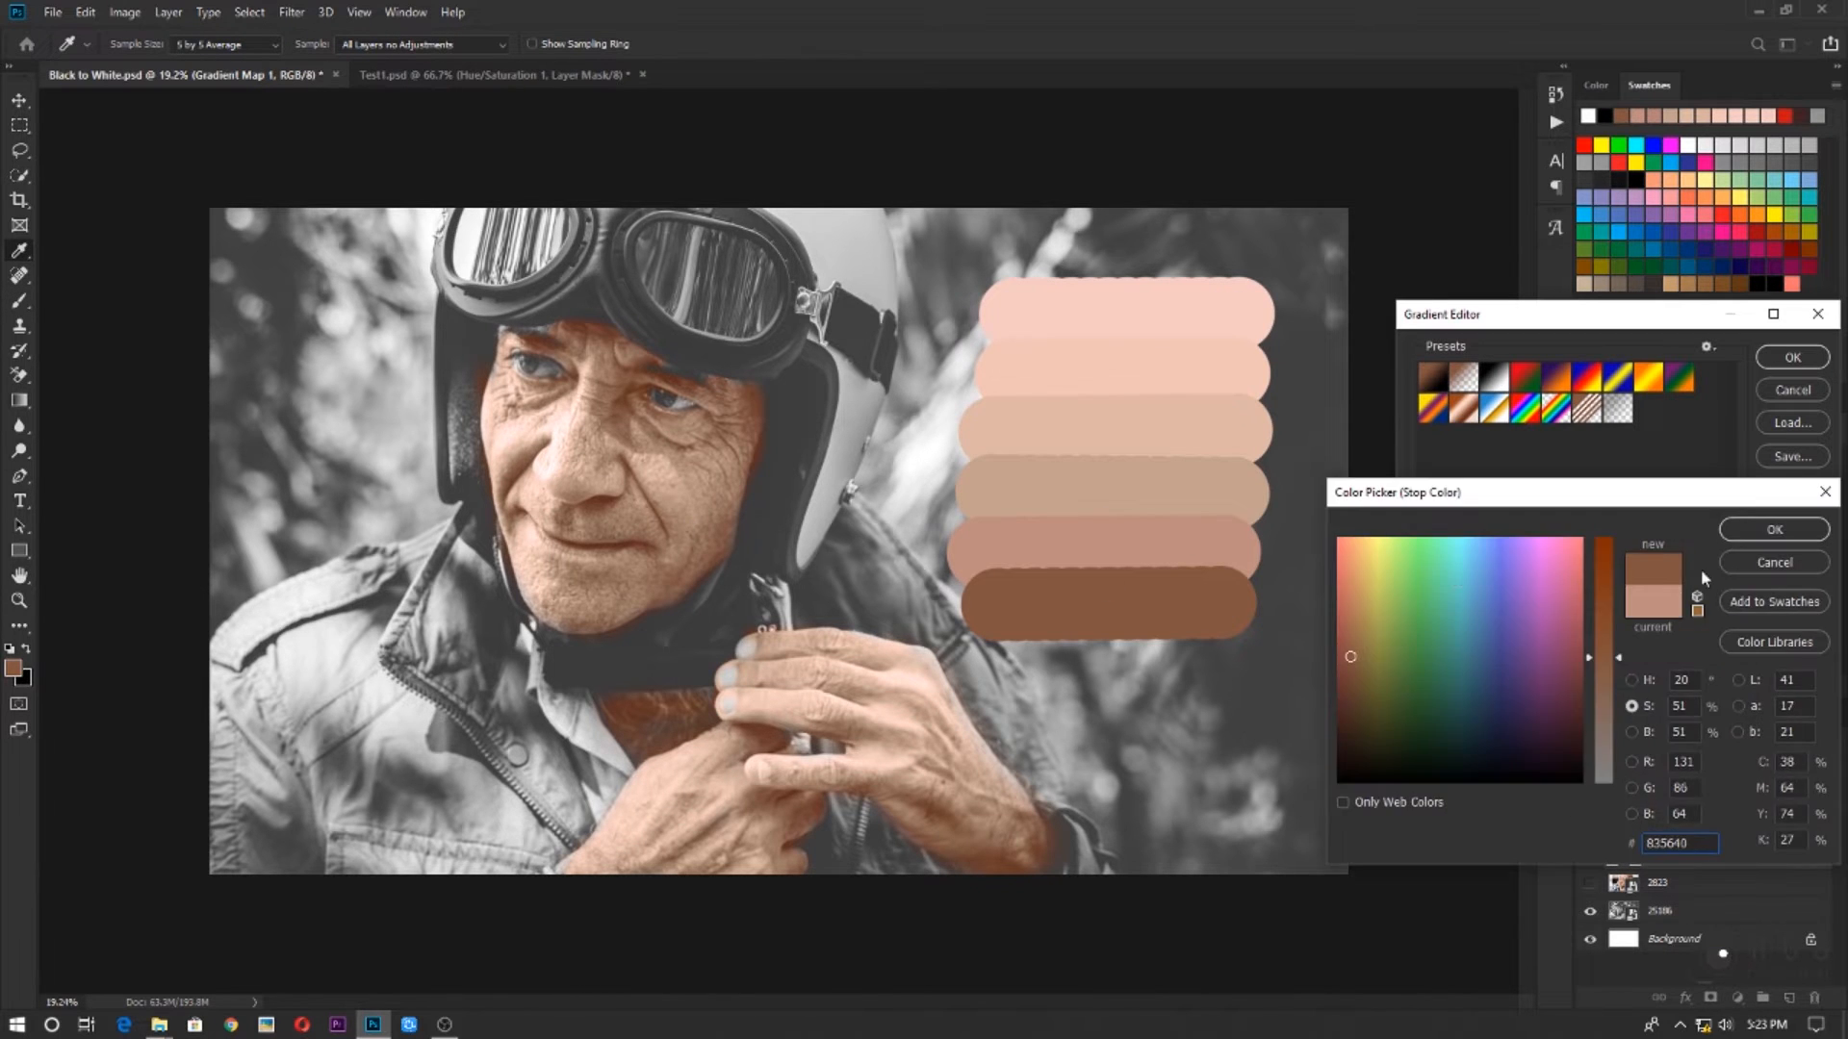
{"action": "left_click", "coordinate": [1773, 562]}
Move the second colour stop slightly toward the centre, give the central stop the third swatch's tan, and accept the gradient
{"action": "left_click_drag", "start_coordinate": [1512, 670], "coordinate": [1531, 671]}
{"action": "double_click", "coordinate": [1617, 670]}
{"action": "left_click", "coordinate": [1194, 433]}
{"action": "left_click", "coordinate": [1774, 529]}
{"action": "left_click", "coordinate": [1792, 358]}
{"action": "left_click", "coordinate": [1590, 855]}
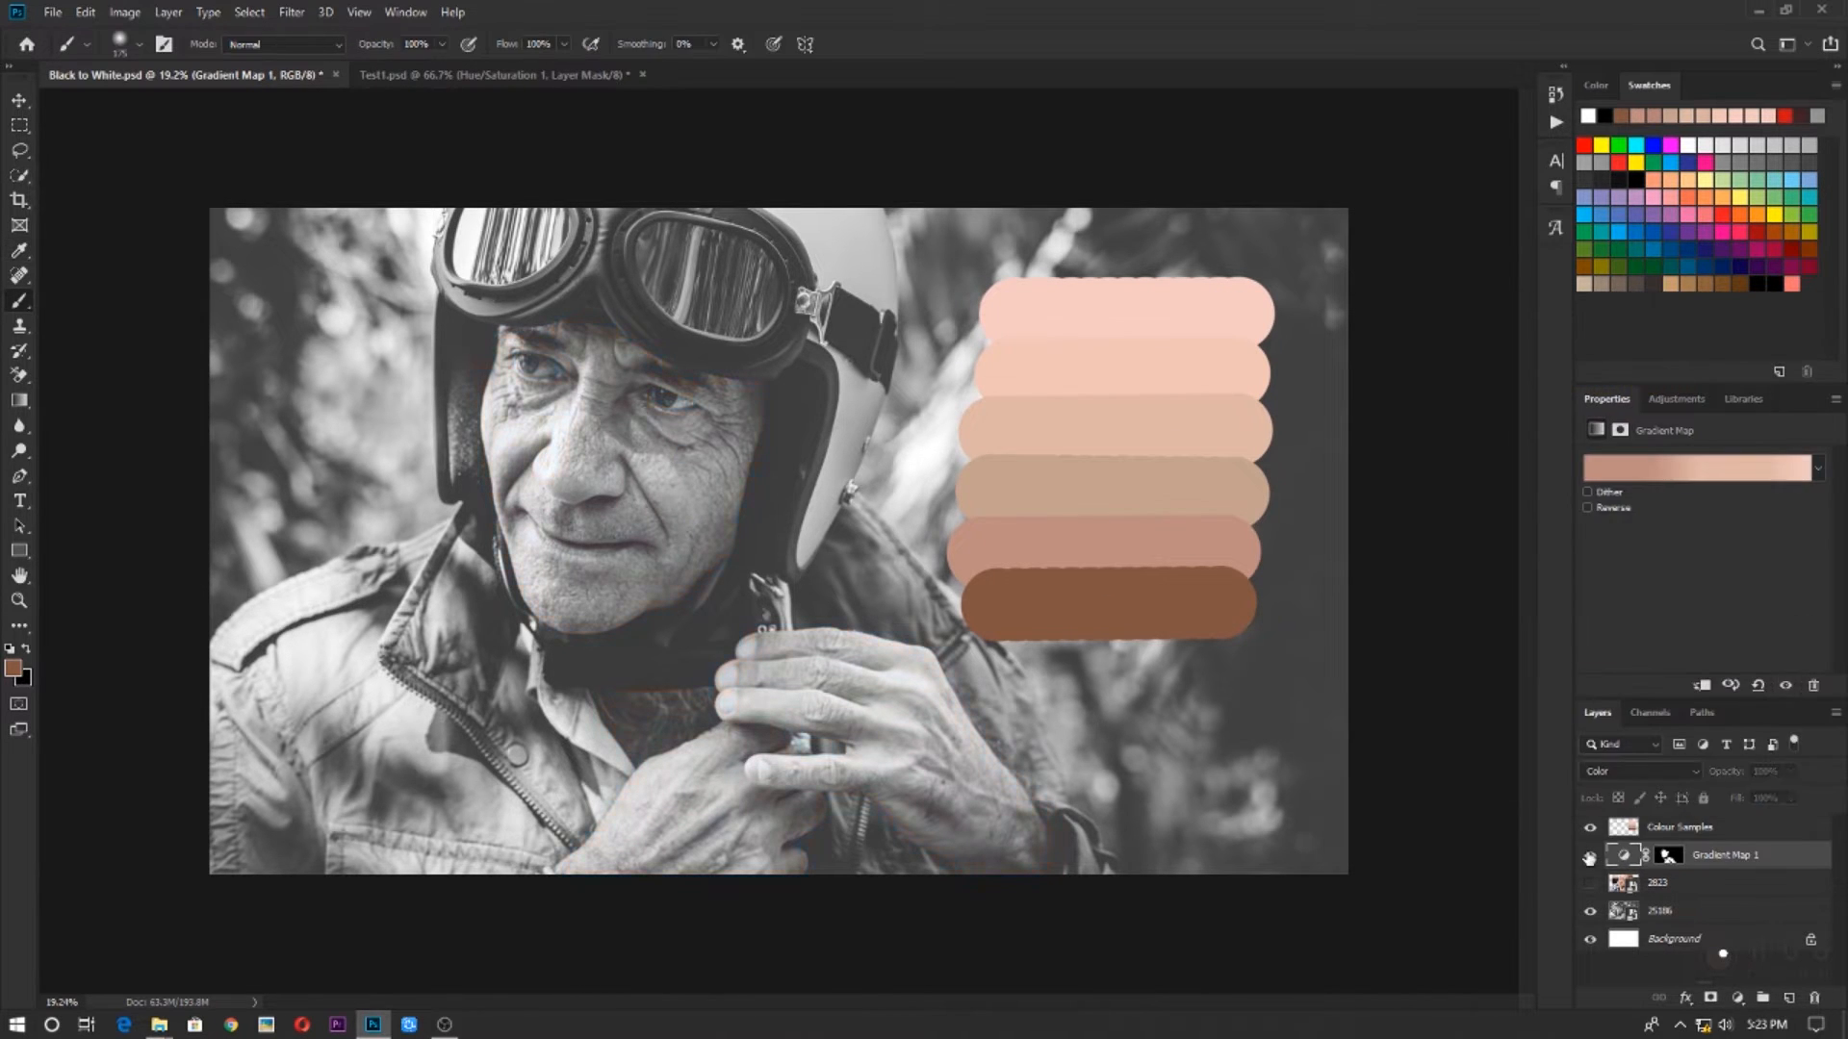
{"action": "left_click", "coordinate": [1590, 855]}
{"action": "scroll", "coordinate": [871, 783], "scroll_direction": "up", "scroll_amount": 2}
{"action": "scroll", "coordinate": [828, 722], "scroll_direction": "down", "scroll_amount": 4}
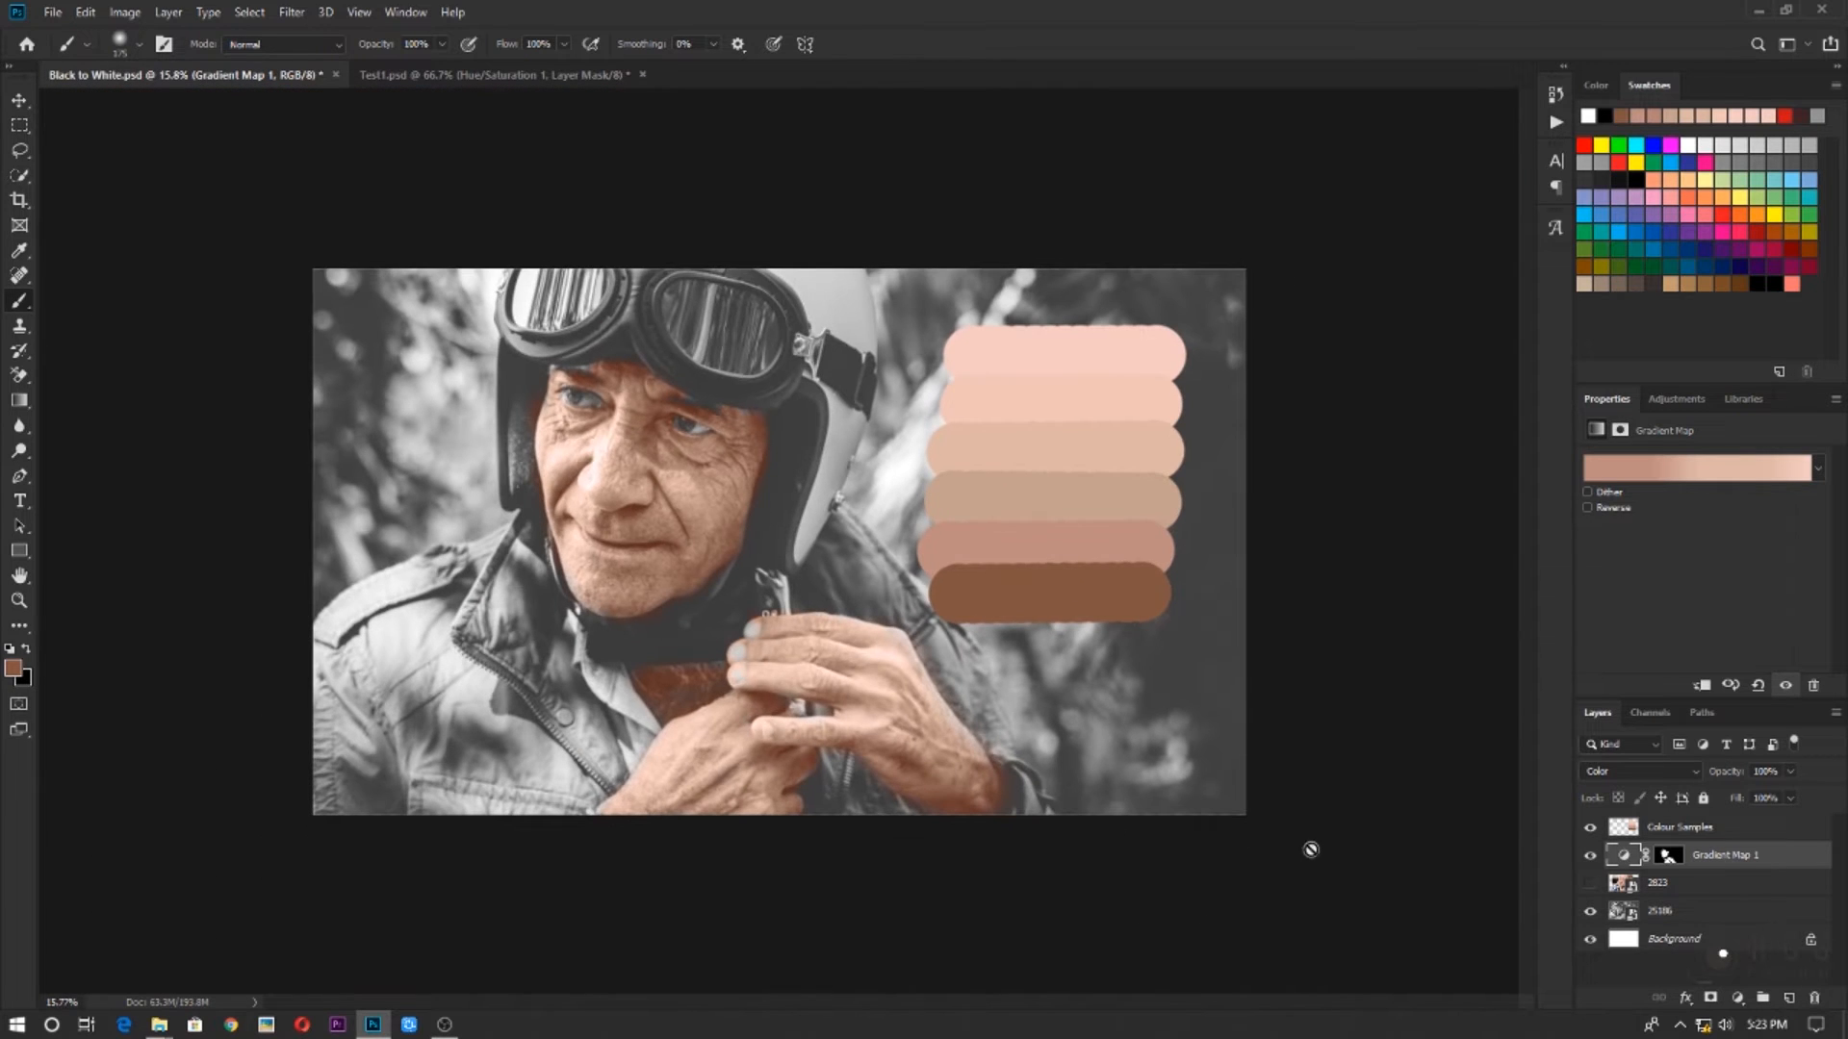
Hide the Colour Samples layer and add a Hue/Saturation adjustment layer above the Gradient Map layer
{"action": "left_click", "coordinate": [1591, 833]}
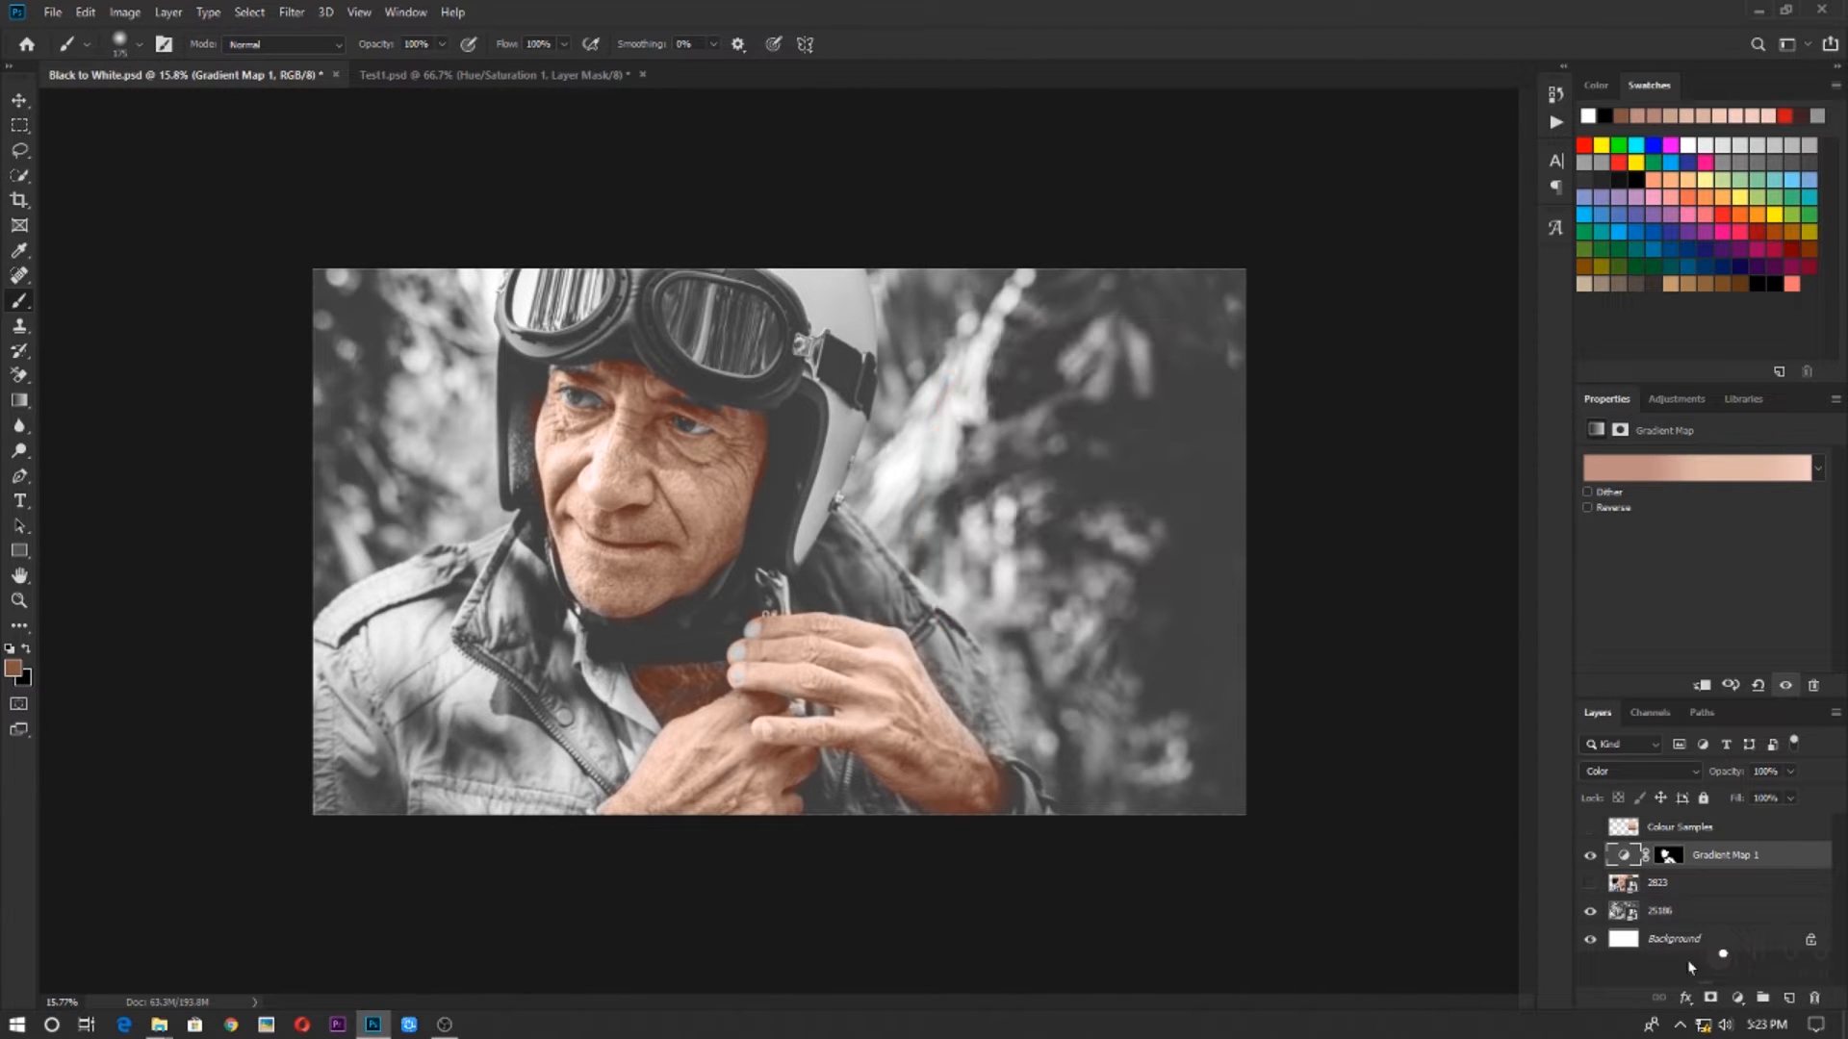
{"action": "left_click", "coordinate": [1732, 998]}
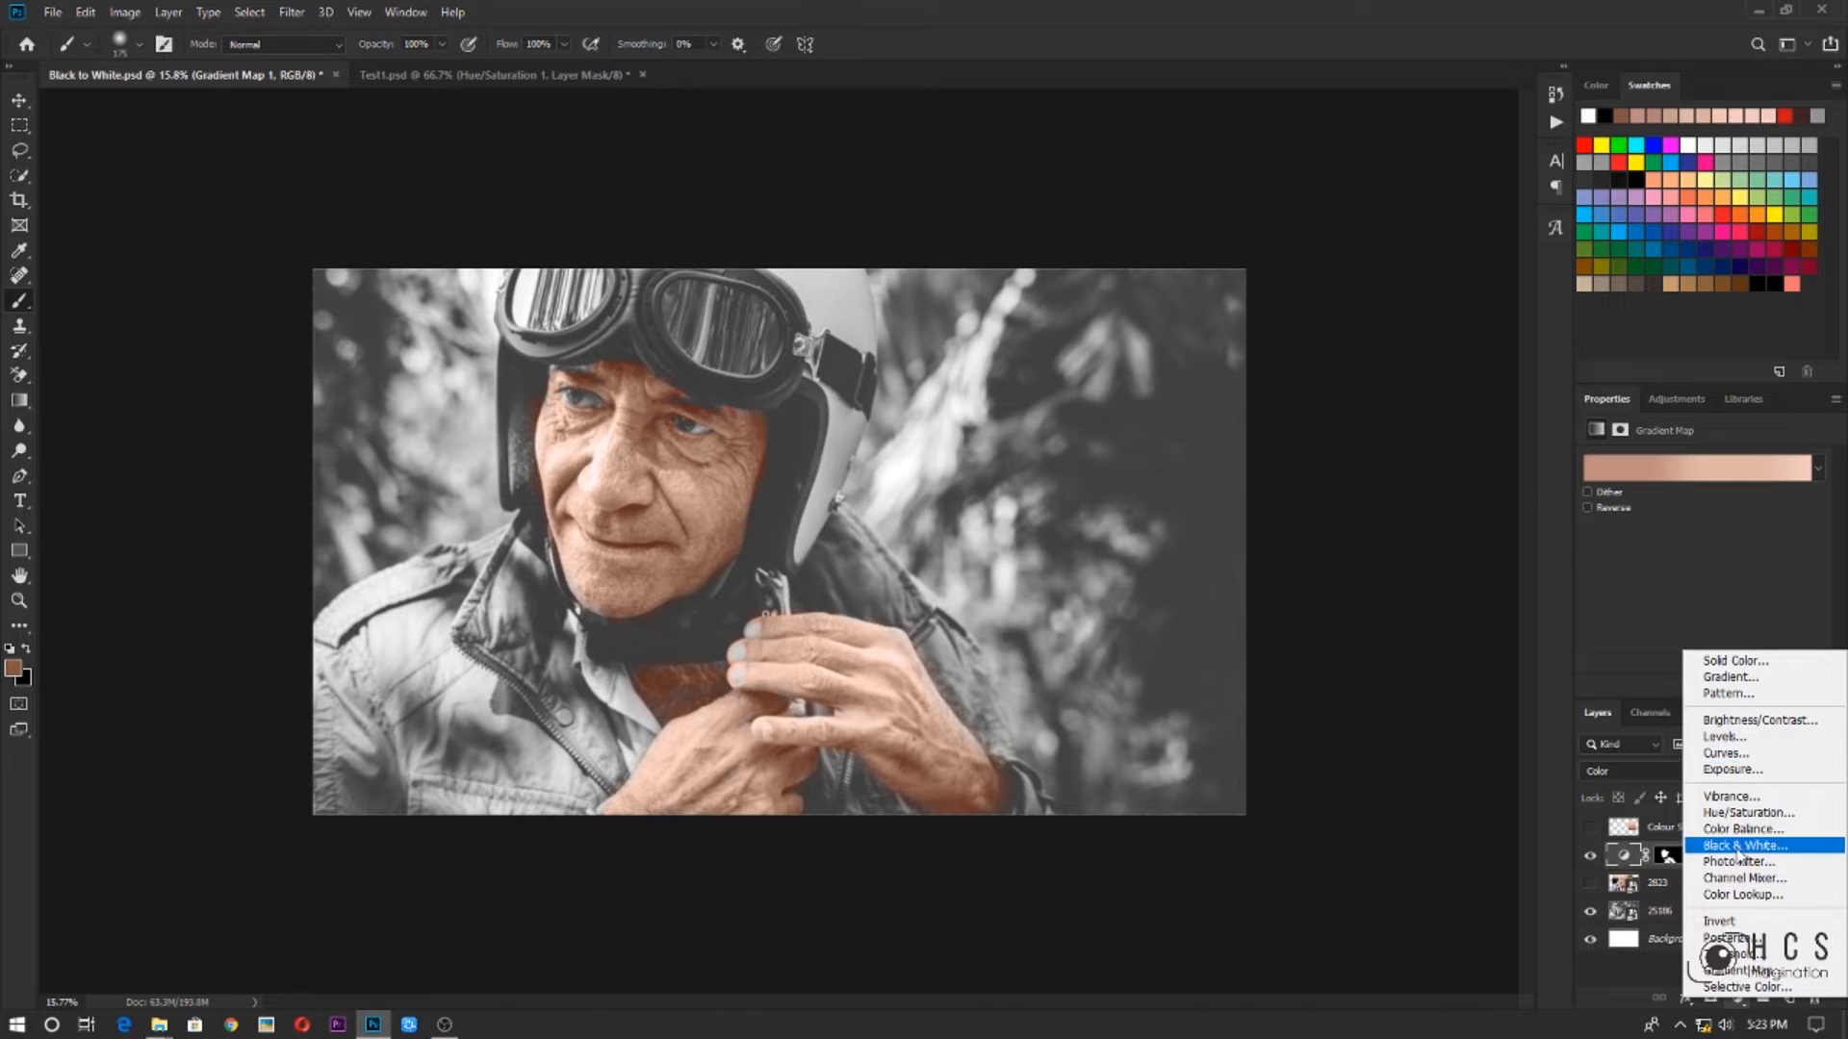
{"action": "left_click", "coordinate": [1742, 813]}
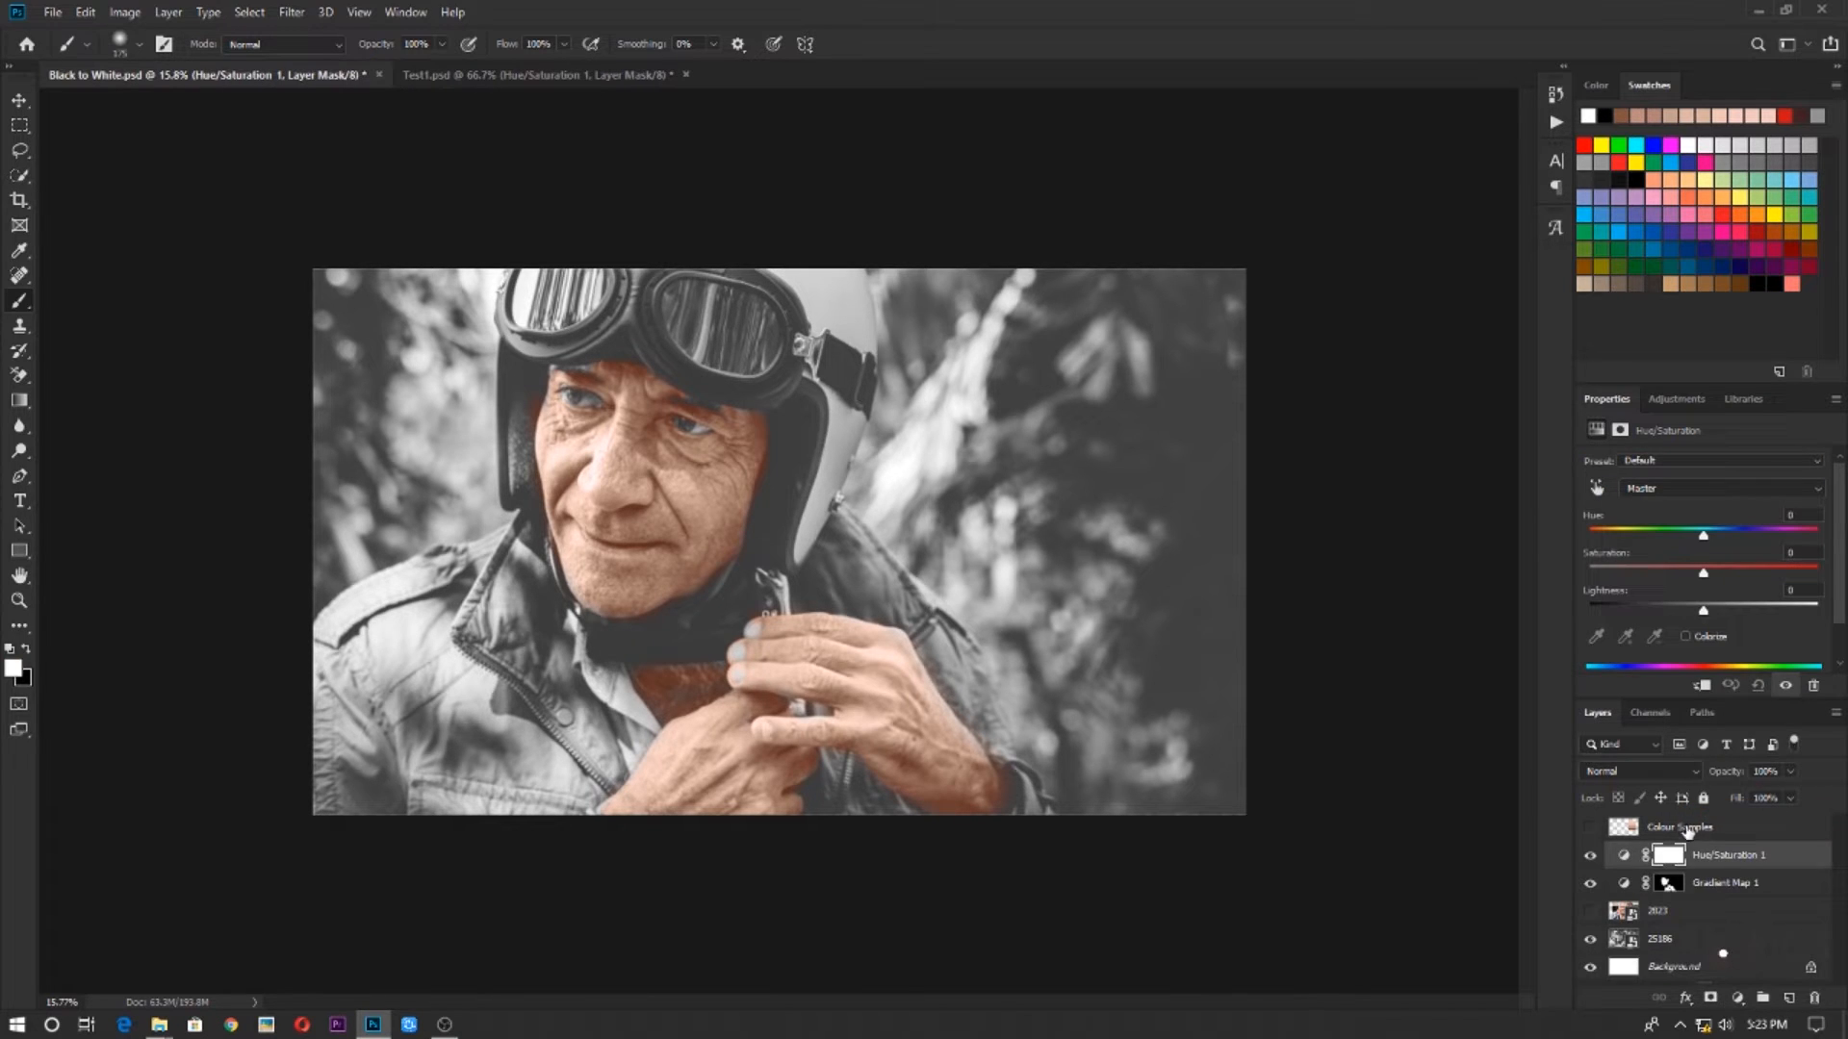
Clip the Hue/Saturation adjustment to the Gradient Map layer and set its saturation to -9 and lightness to +8
{"action": "scroll", "coordinate": [1125, 580], "scroll_direction": "up", "scroll_amount": 4}
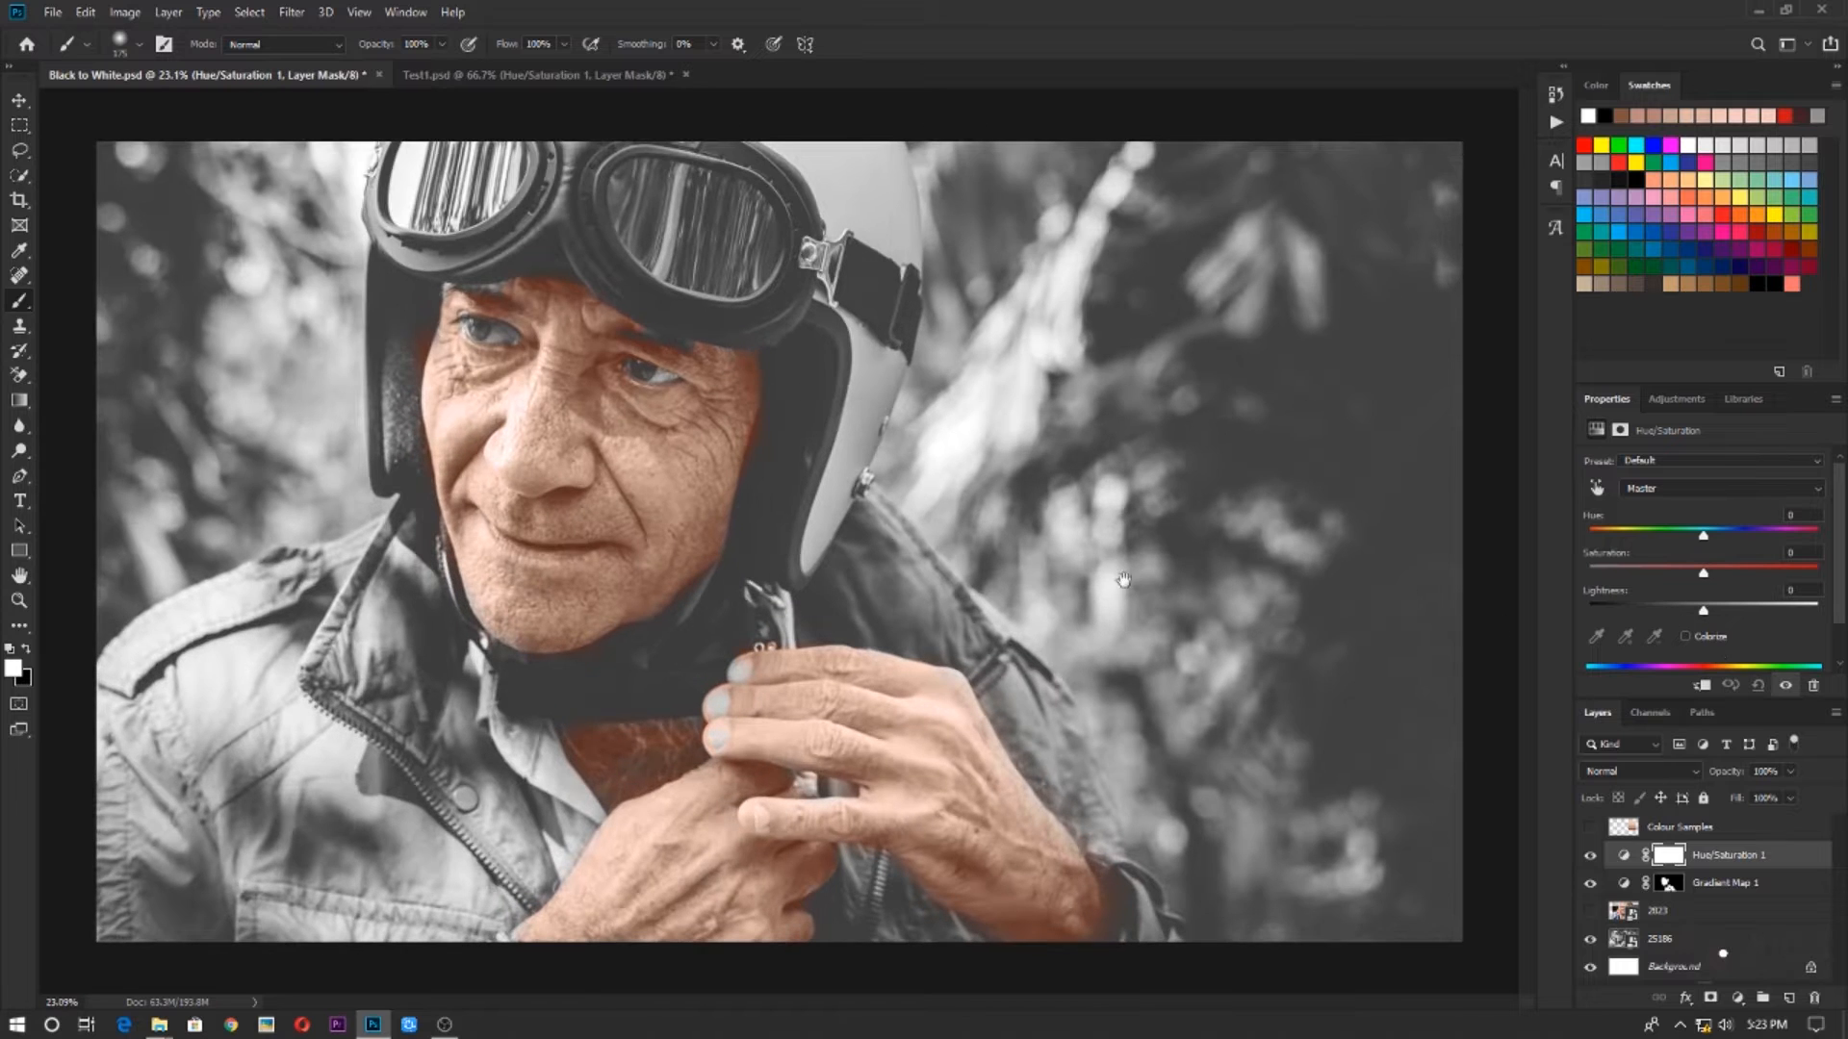
{"action": "left_click", "coordinate": [1691, 688]}
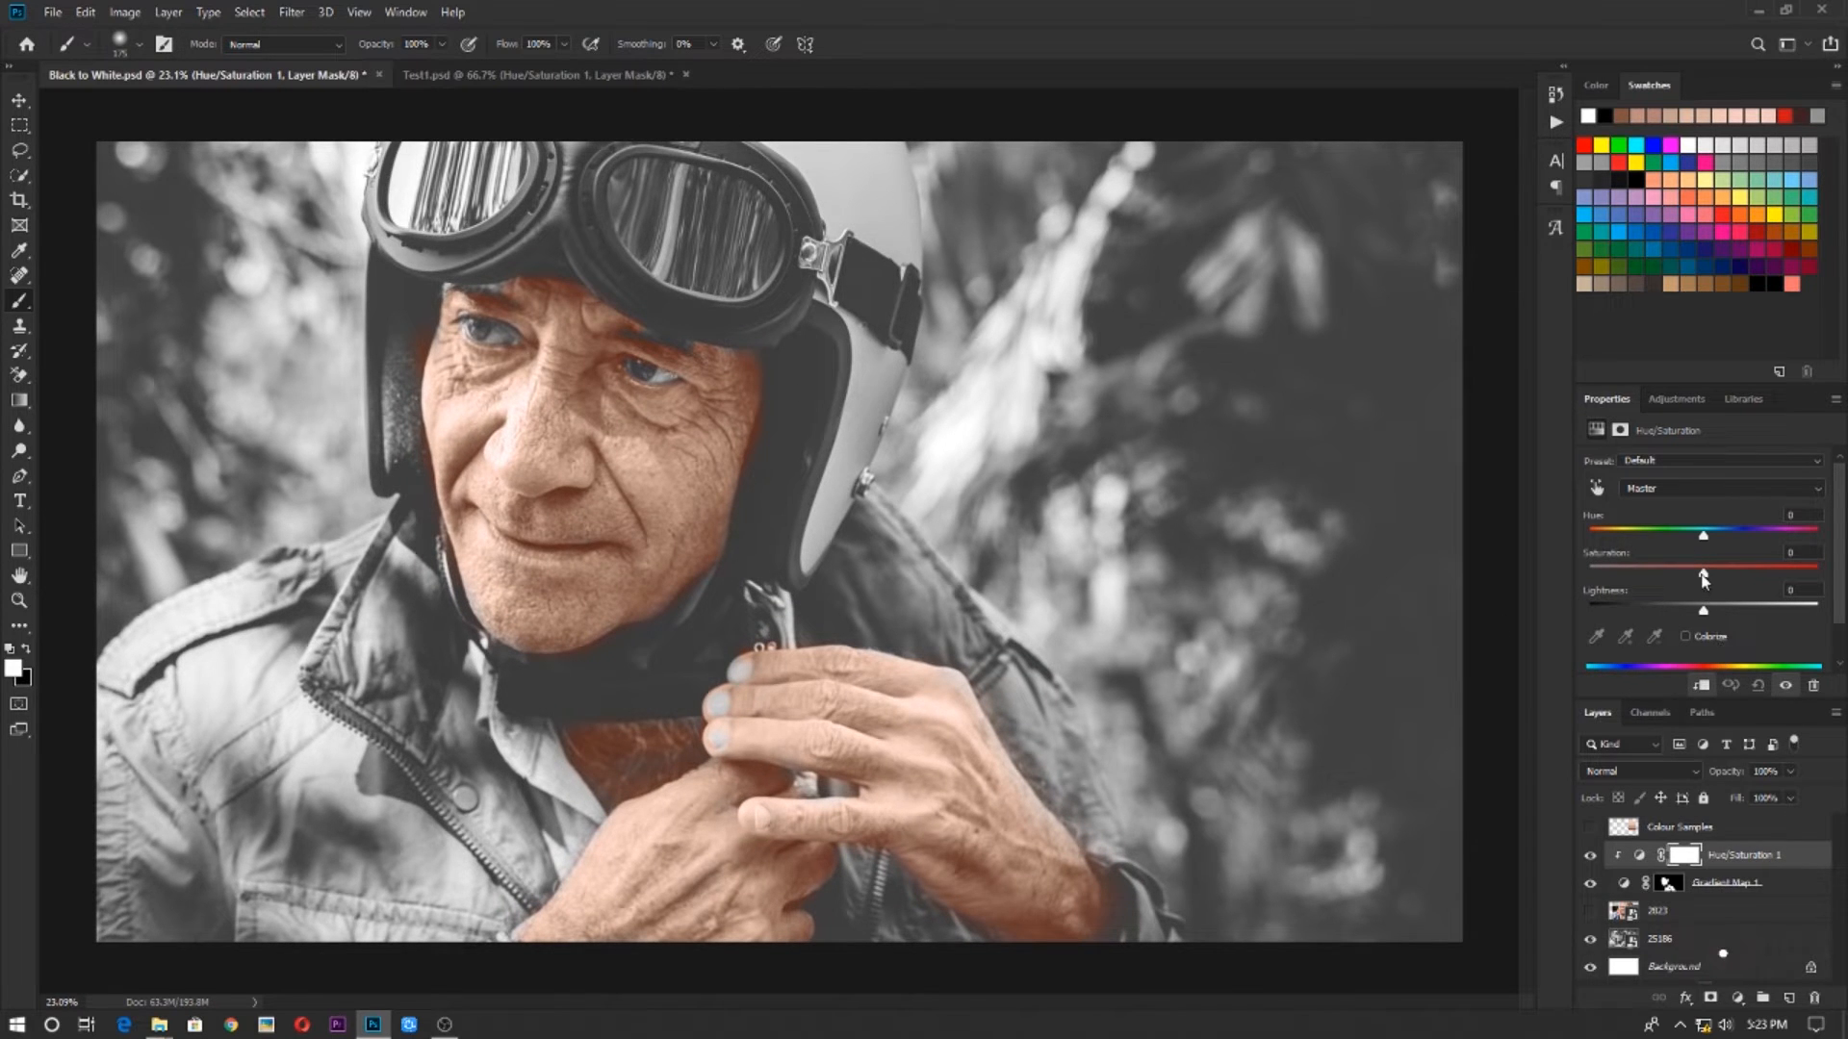
{"action": "left_click_drag", "start_coordinate": [1701, 575], "coordinate": [1695, 575]}
{"action": "left_click_drag", "start_coordinate": [1709, 609], "coordinate": [1682, 613]}
{"action": "scroll", "coordinate": [1018, 713], "scroll_direction": "down", "scroll_amount": 4}
{"action": "scroll", "coordinate": [1018, 716], "scroll_direction": "up", "scroll_amount": 7}
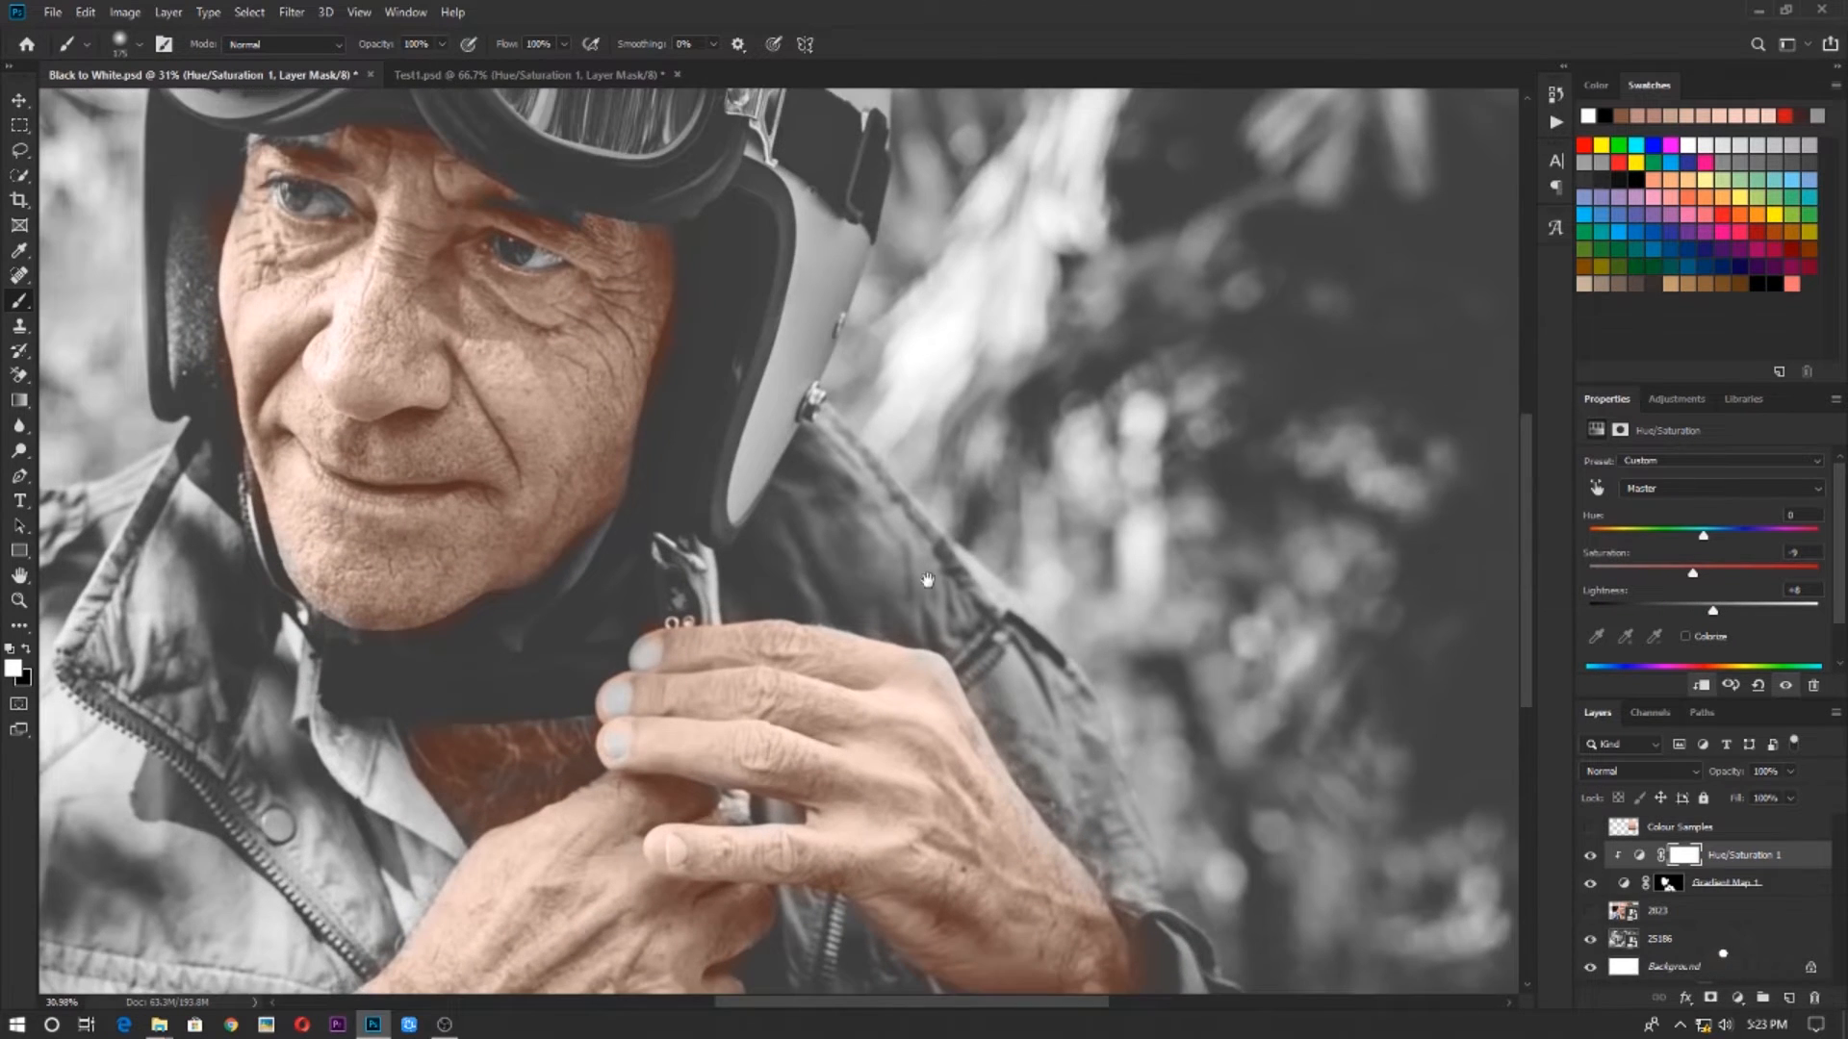
{"action": "left_click_drag", "start_coordinate": [928, 580], "coordinate": [1097, 561]}
{"action": "scroll", "coordinate": [771, 542], "scroll_direction": "down", "scroll_amount": 6}
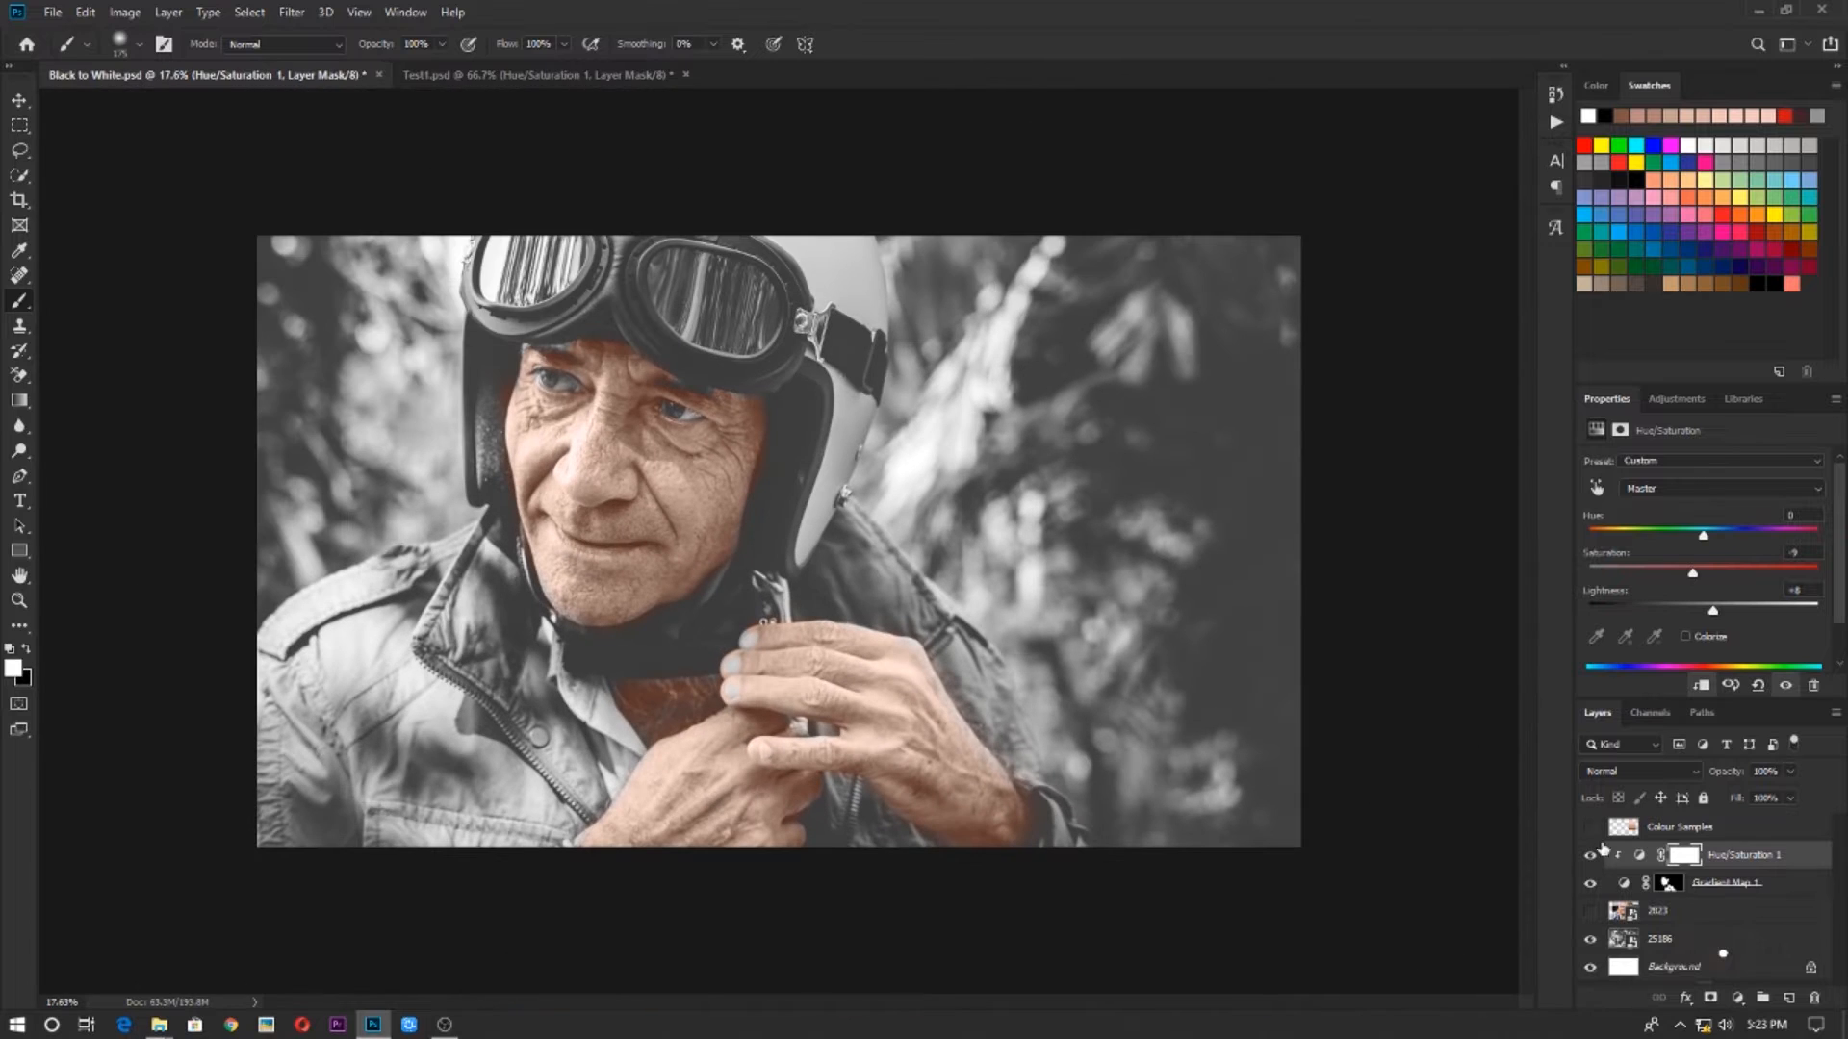
Add a Brightness/Contrast adjustment clipped to the Gradient Map, with brightness -76 and contrast 20
{"action": "left_click", "coordinate": [1737, 998]}
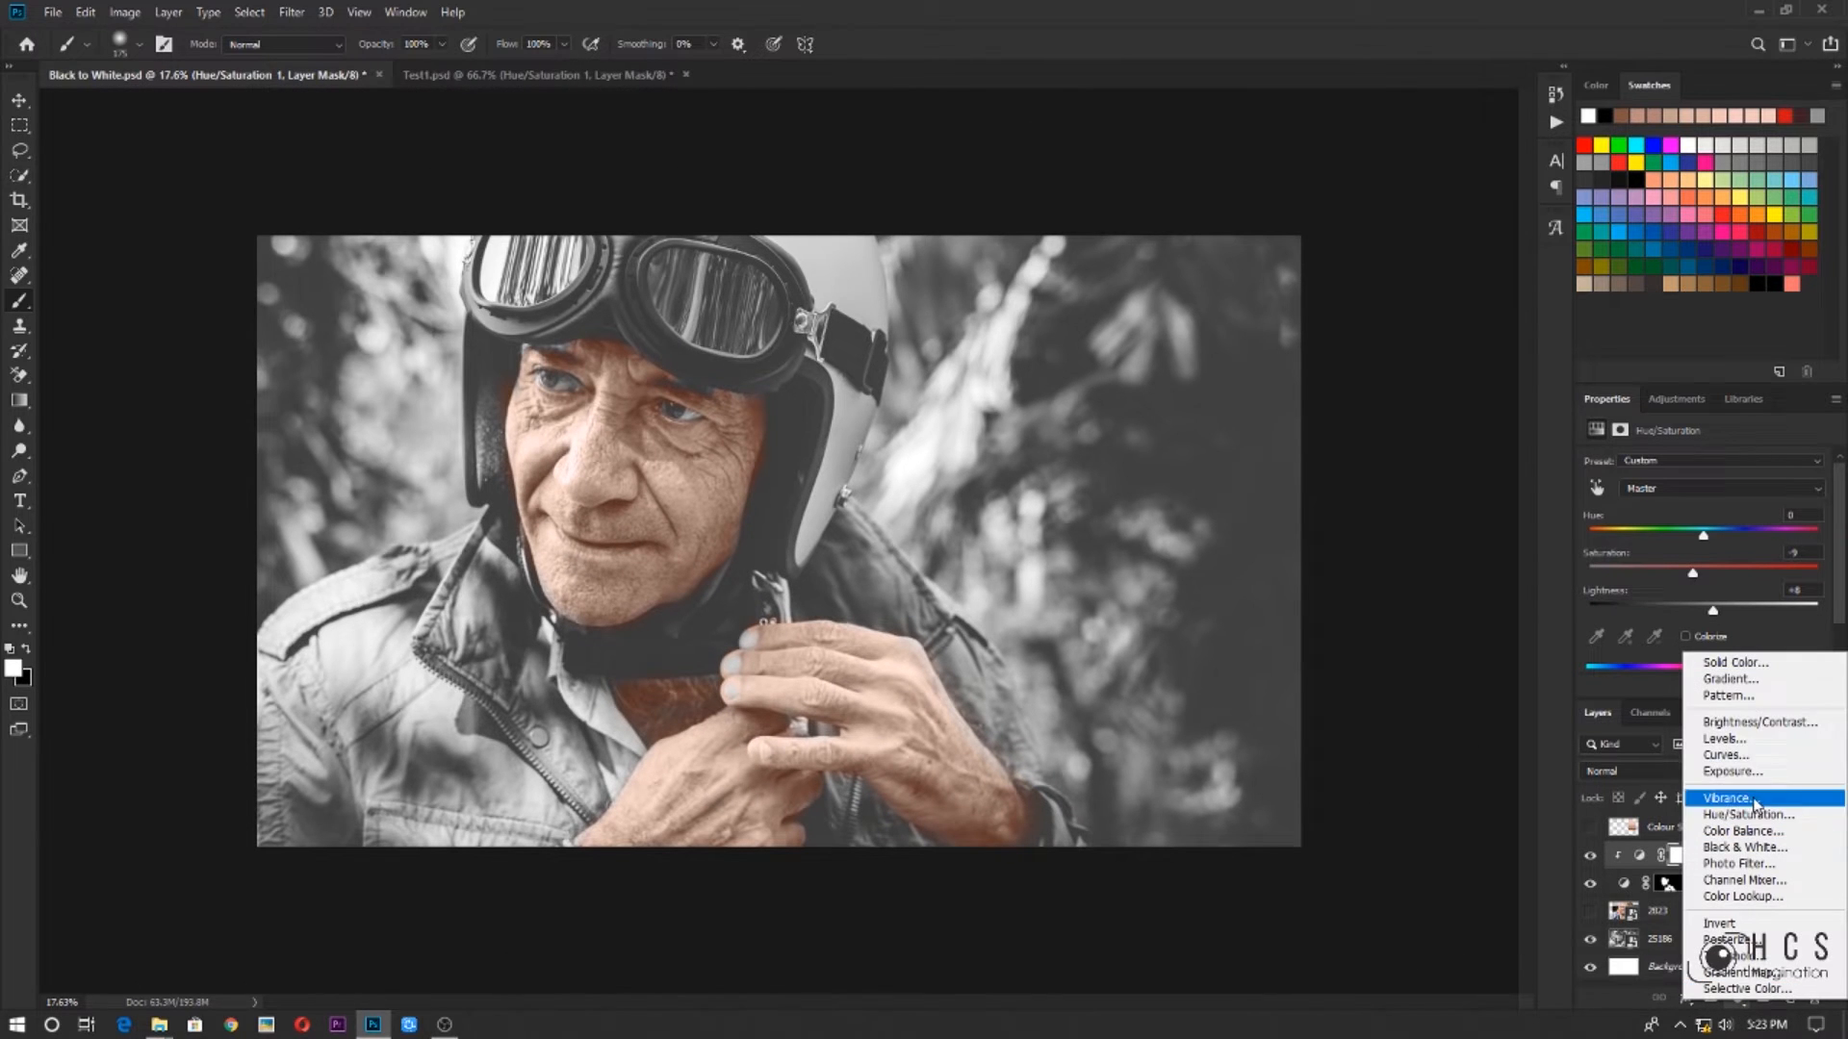
{"action": "left_click", "coordinate": [1746, 724]}
{"action": "left_click", "coordinate": [1700, 684]}
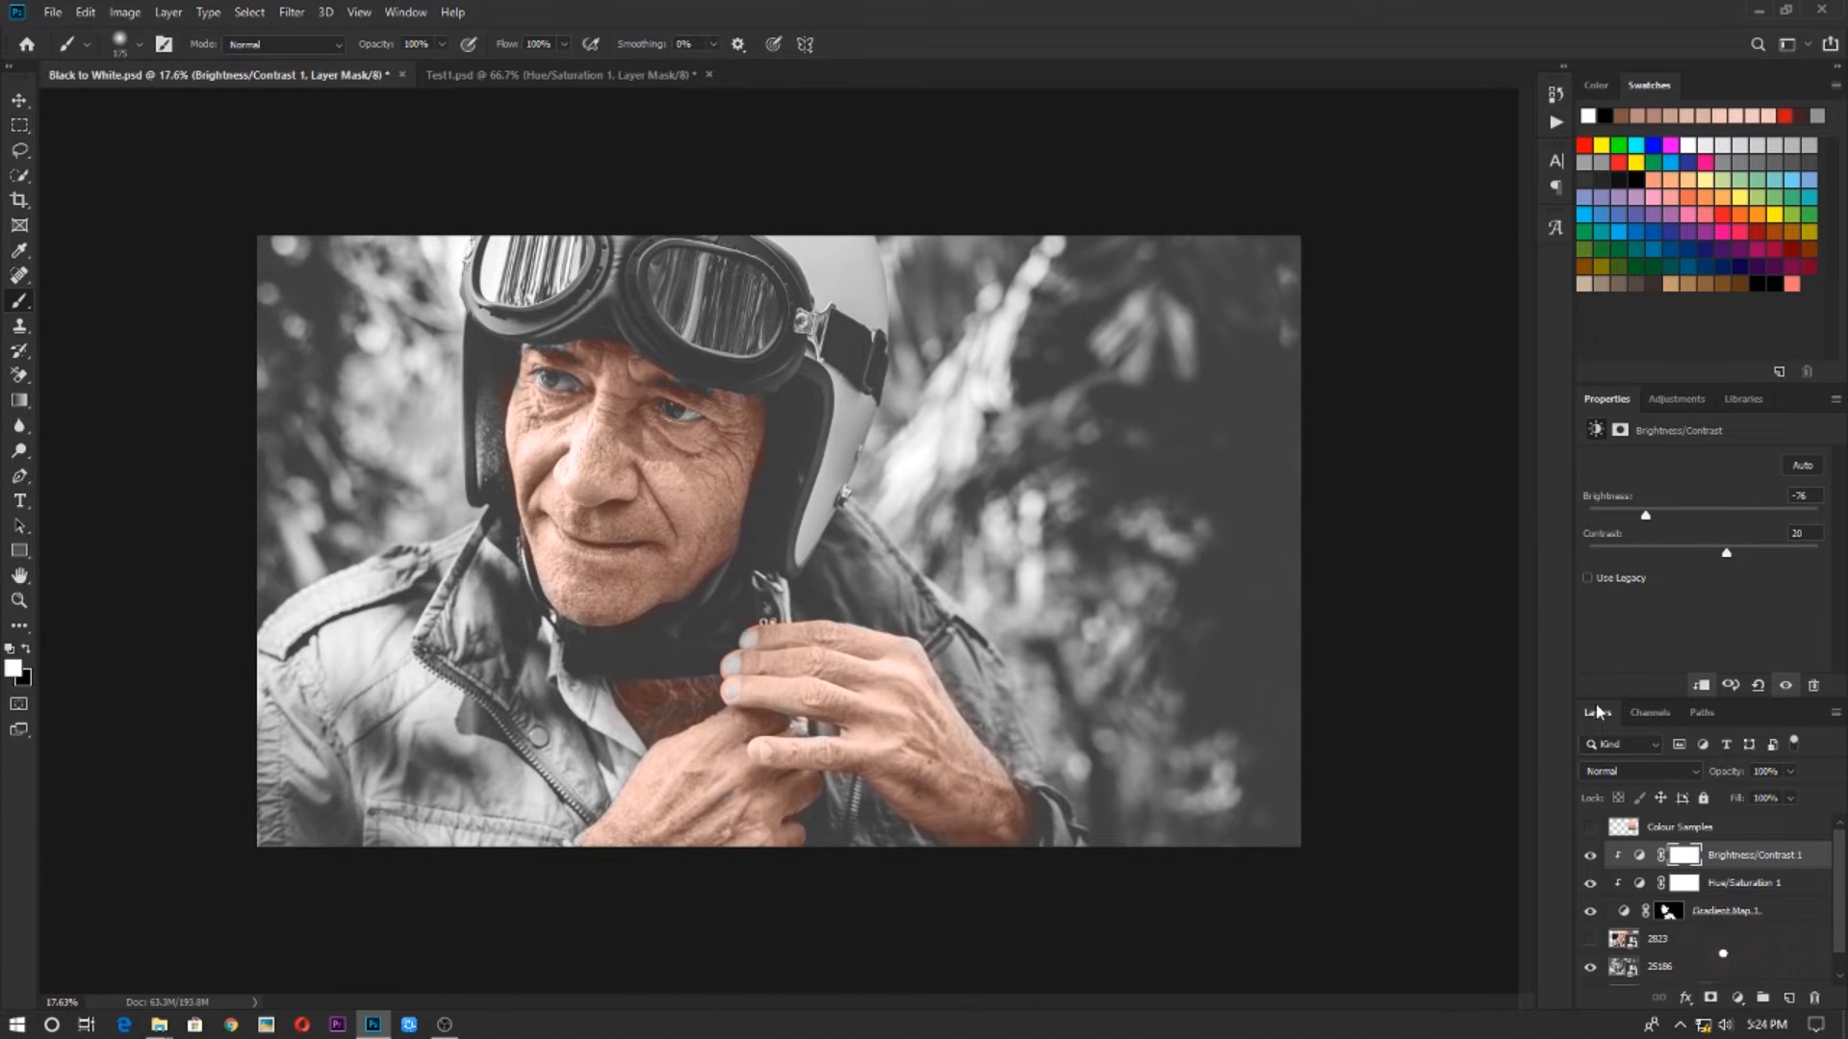
{"action": "scroll", "coordinate": [691, 674], "scroll_direction": "up", "scroll_amount": 3}
{"action": "scroll", "coordinate": [691, 674], "scroll_direction": "down", "scroll_amount": 3}
Toggle the visibility of the Brightness/Contrast layer to compare the skin tones with and without it
{"action": "left_click", "coordinate": [1591, 860]}
{"action": "left_click", "coordinate": [1591, 859]}
{"action": "left_click", "coordinate": [1590, 858]}
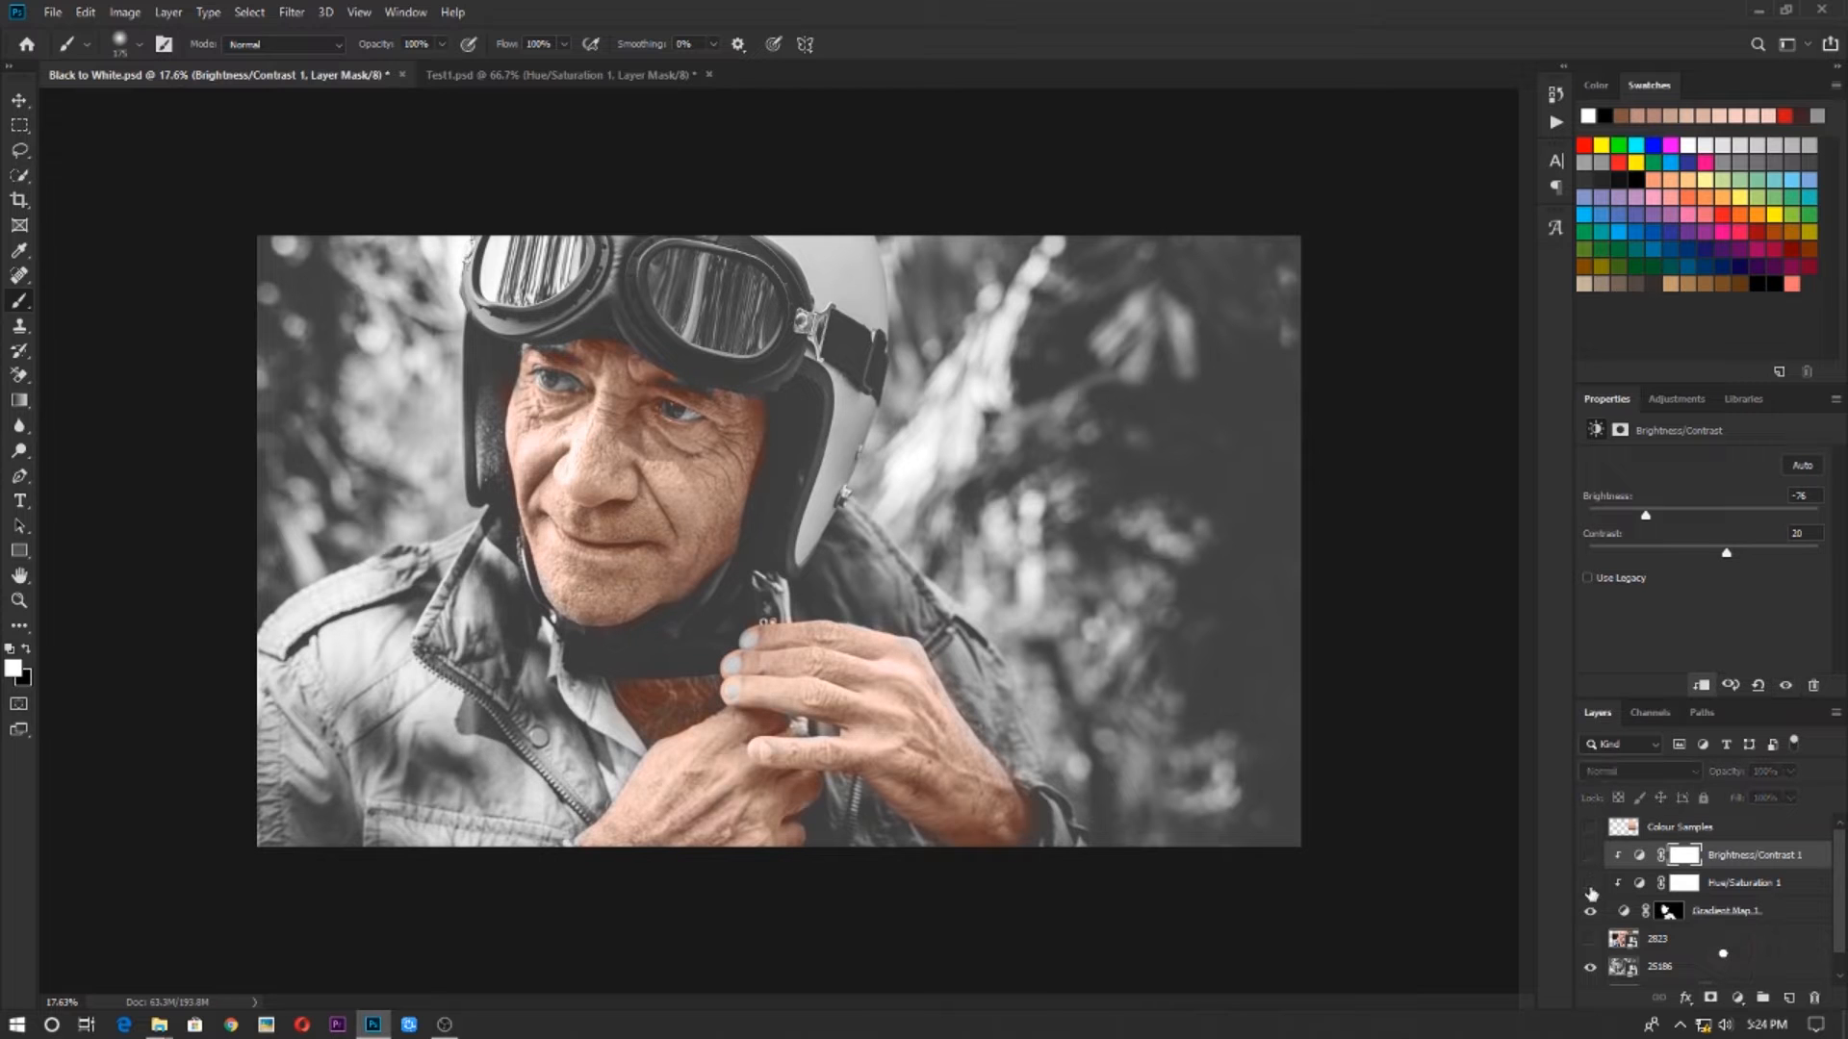
{"action": "left_click", "coordinate": [1591, 865]}
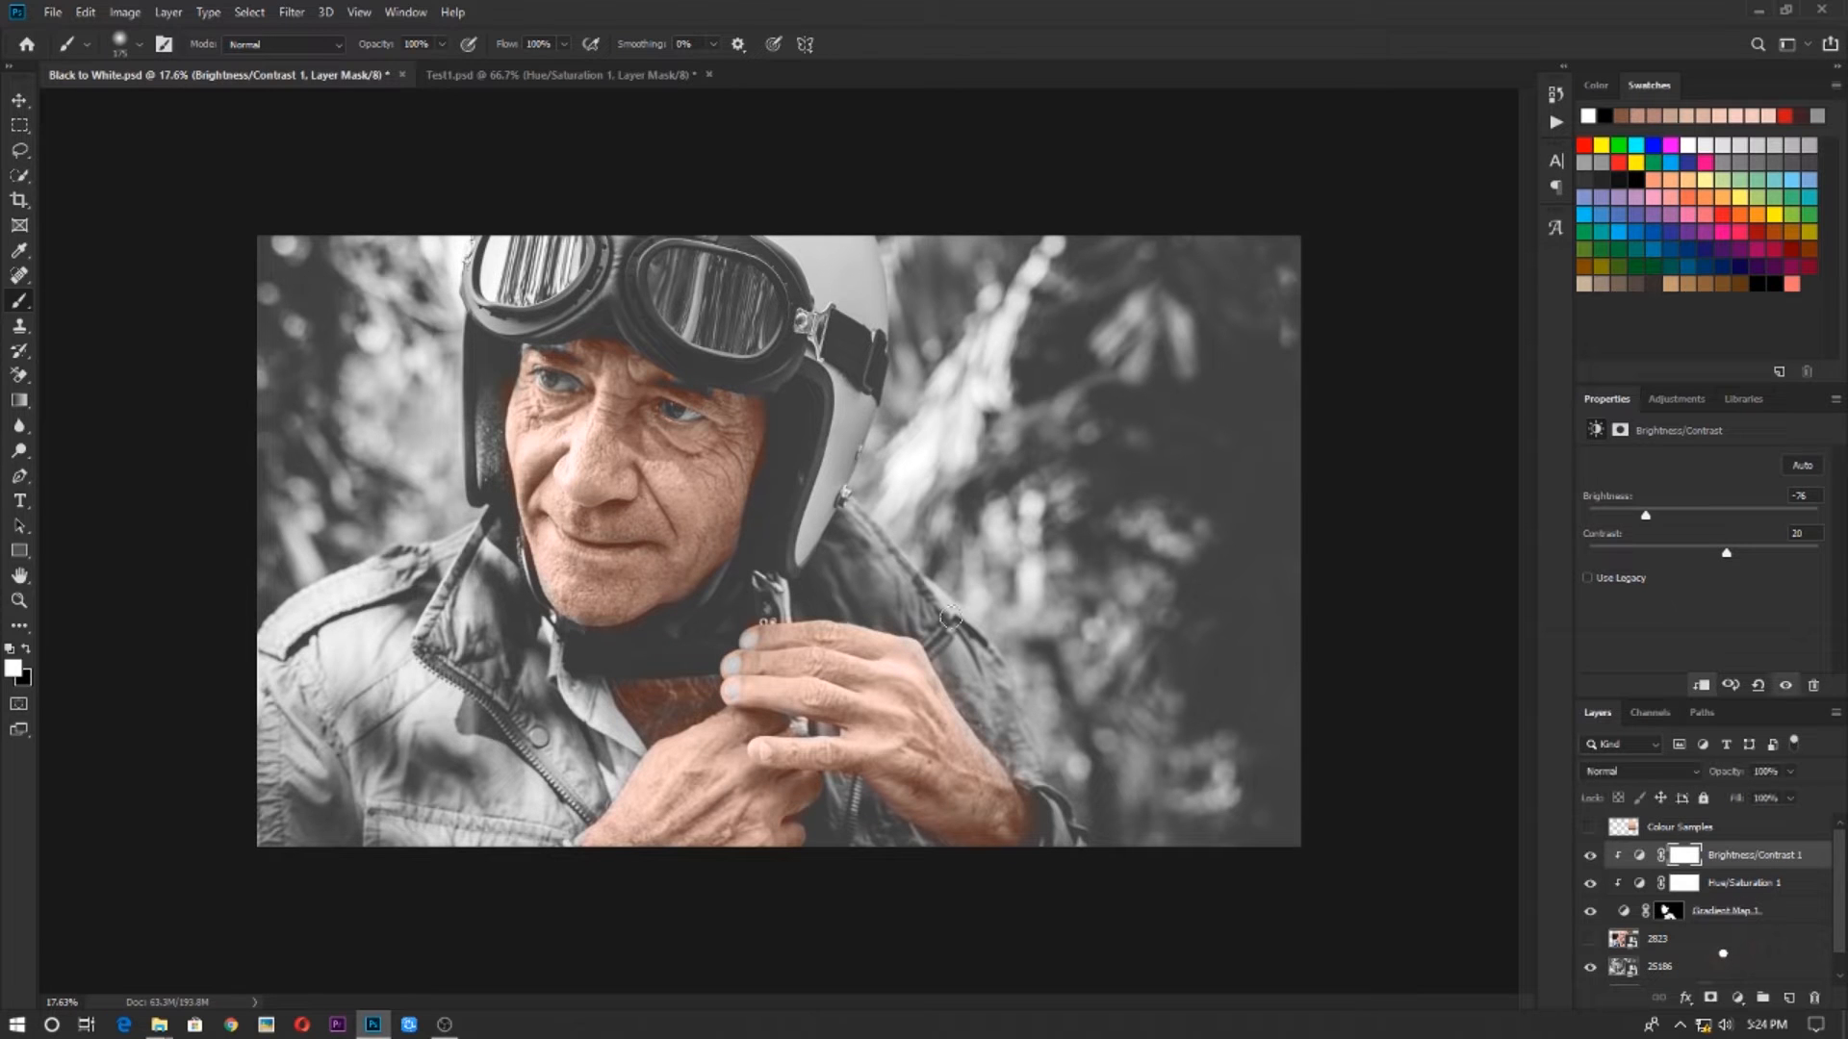
Inspect the hands for uncoloured skin and display the Gradient Map layer's mask on its own
{"action": "scroll", "coordinate": [713, 699], "scroll_direction": "up", "scroll_amount": 8}
{"action": "left_click_drag", "start_coordinate": [861, 759], "coordinate": [833, 651]}
{"action": "scroll", "coordinate": [868, 728], "scroll_direction": "up", "scroll_amount": 3}
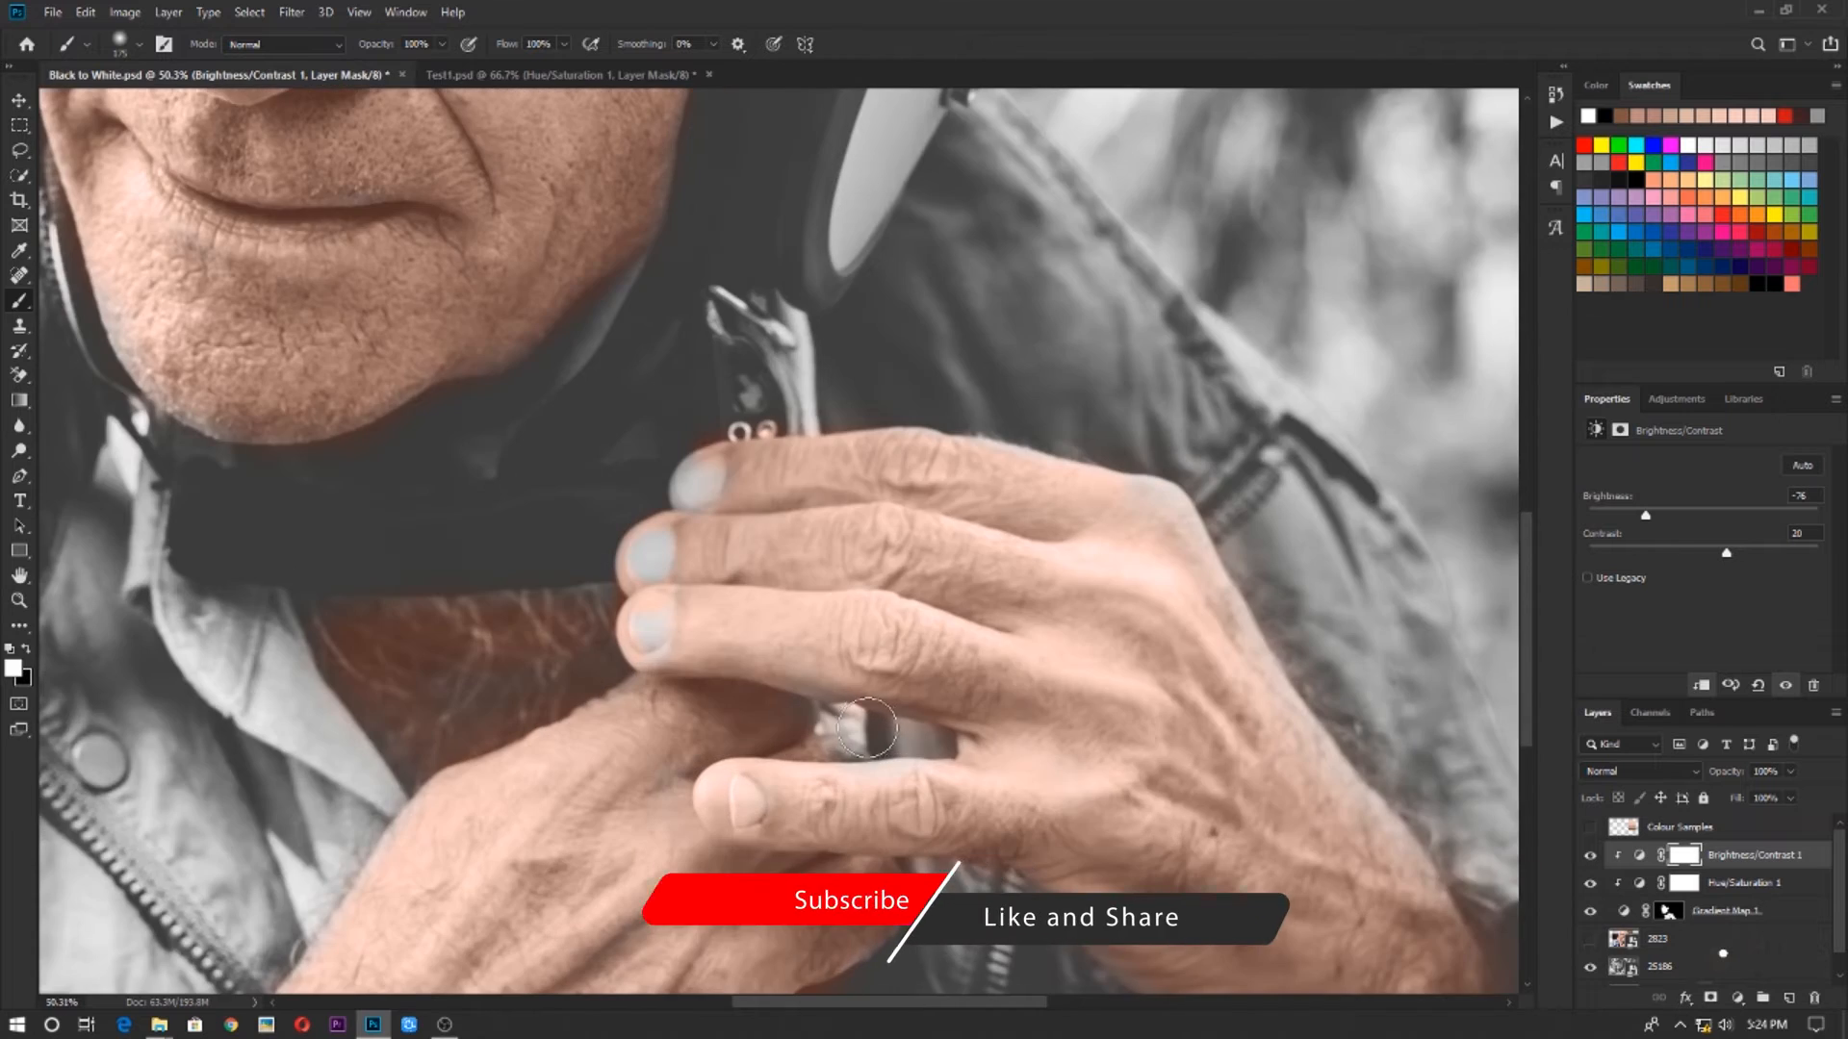
{"action": "scroll", "coordinate": [868, 728], "scroll_direction": "down", "scroll_amount": 5}
{"action": "left_click", "coordinate": [1665, 913]}
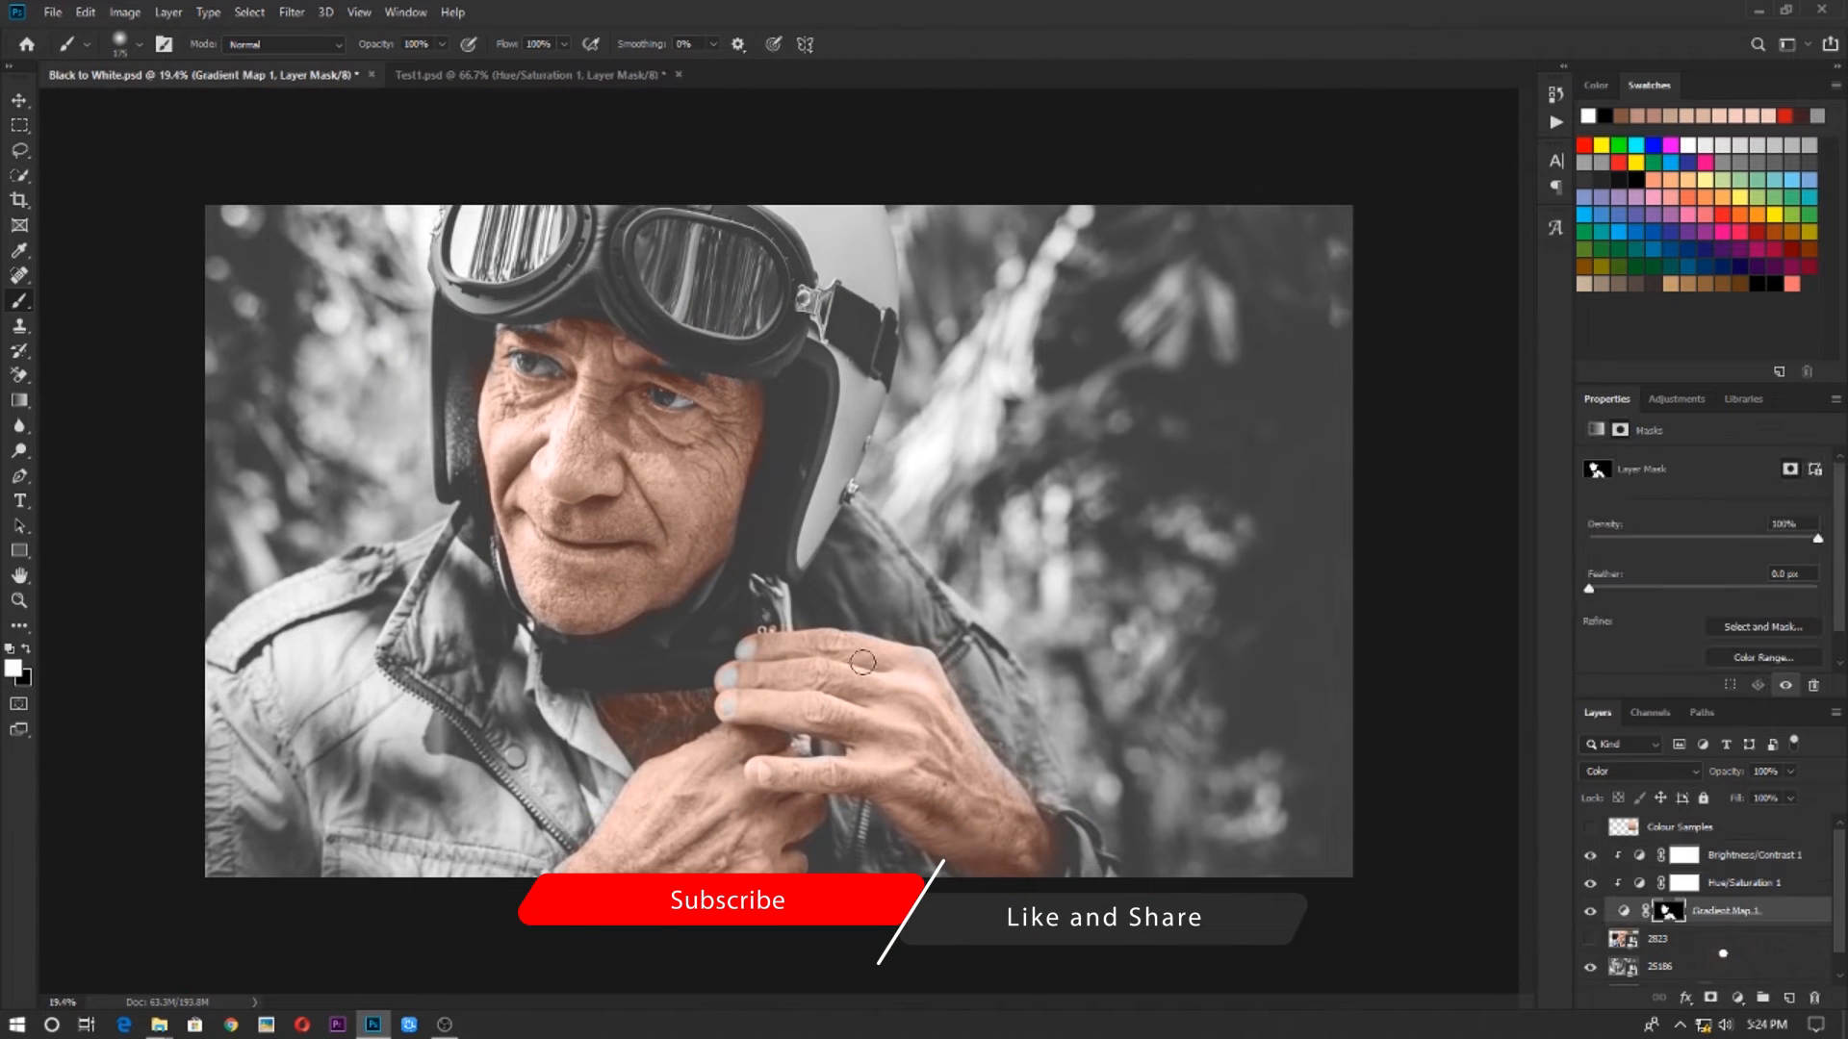
{"action": "scroll", "coordinate": [863, 666], "scroll_direction": "up", "scroll_amount": 8}
{"action": "left_click_drag", "start_coordinate": [887, 790], "coordinate": [779, 467]}
{"action": "scroll", "coordinate": [779, 467], "scroll_direction": "up", "scroll_amount": 6}
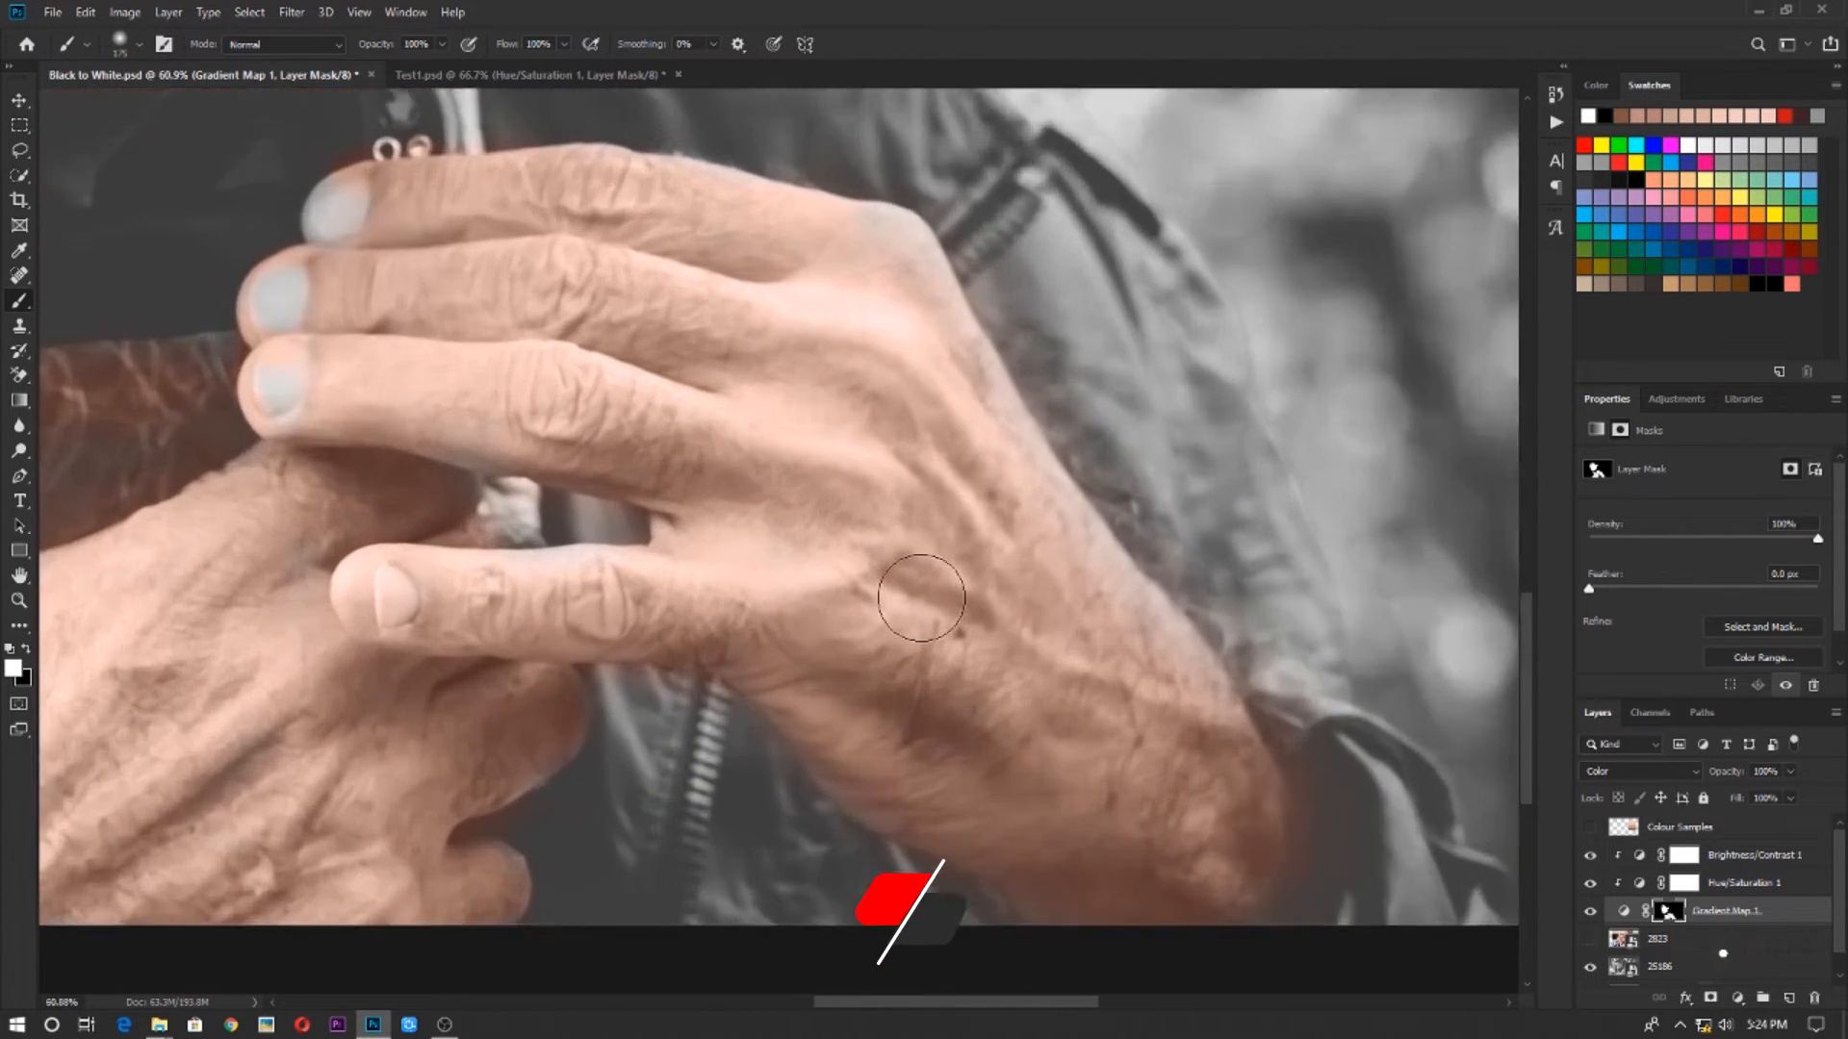
{"action": "scroll", "coordinate": [856, 497], "scroll_direction": "down", "scroll_amount": 7}
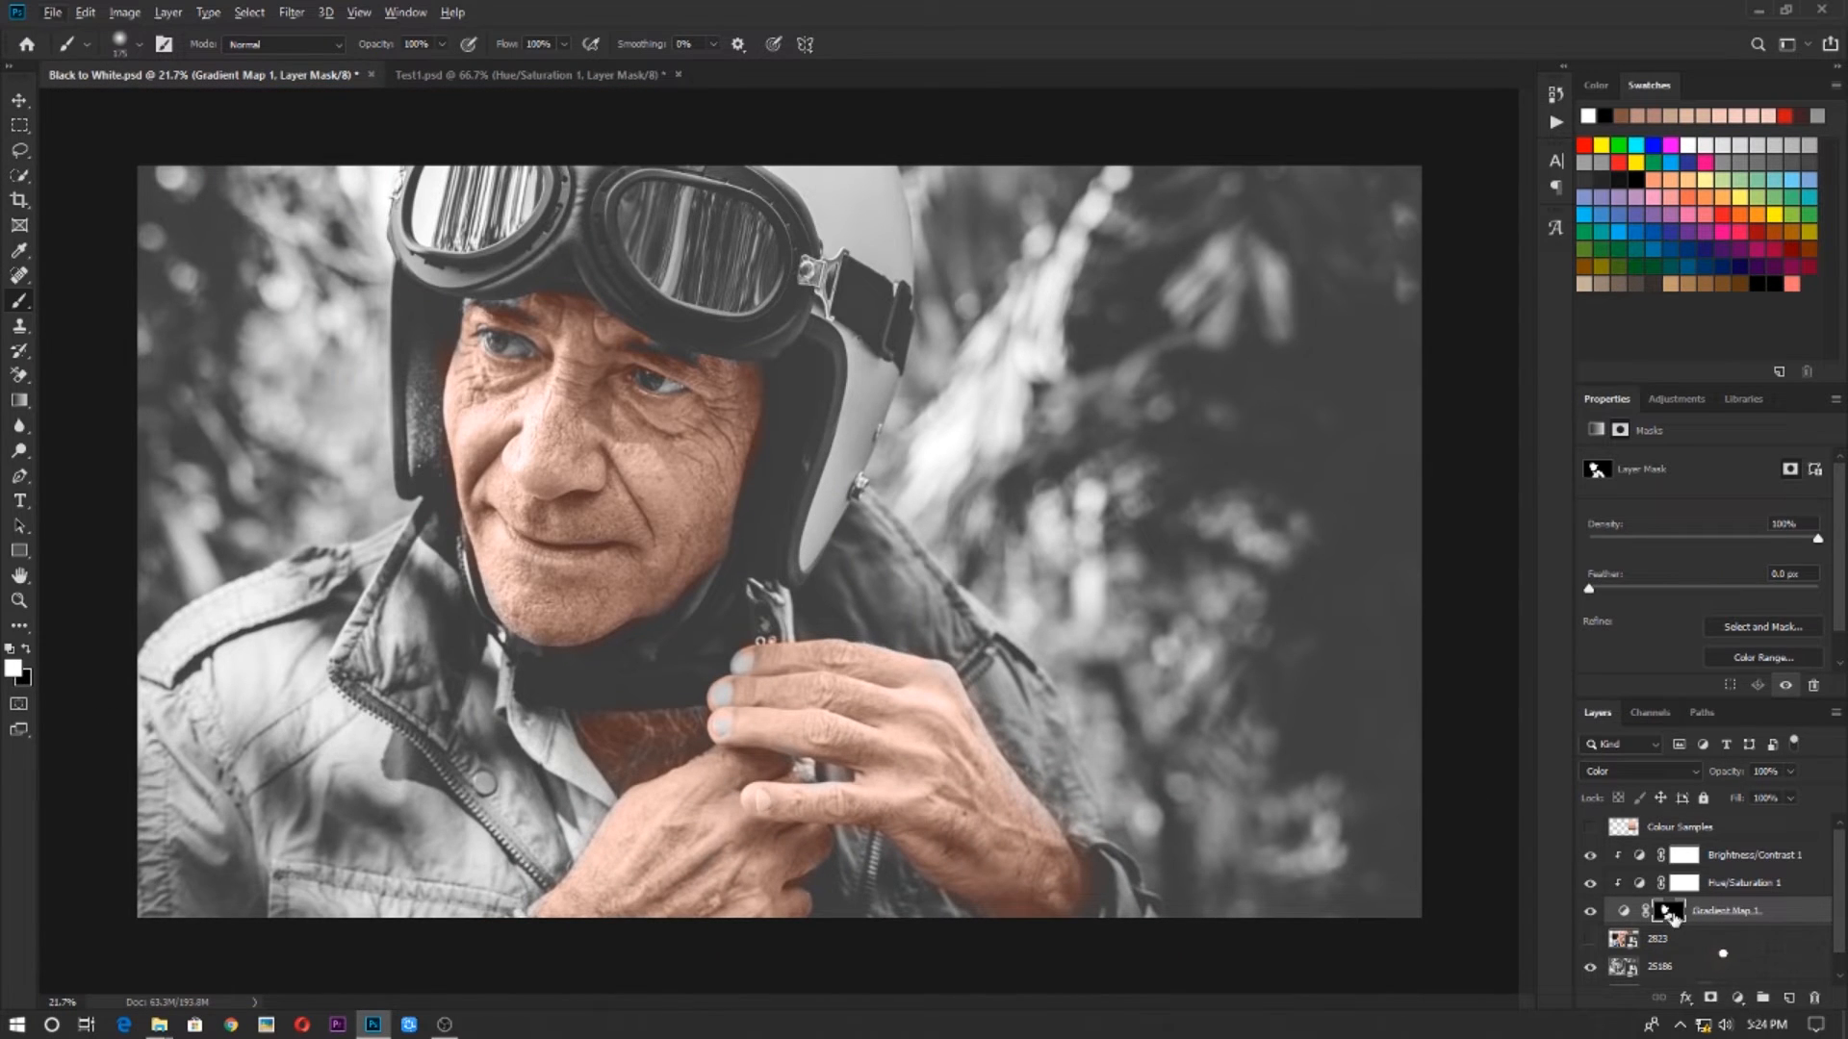
{"action": "left_click", "coordinate": [1673, 915], "text": "alt"}
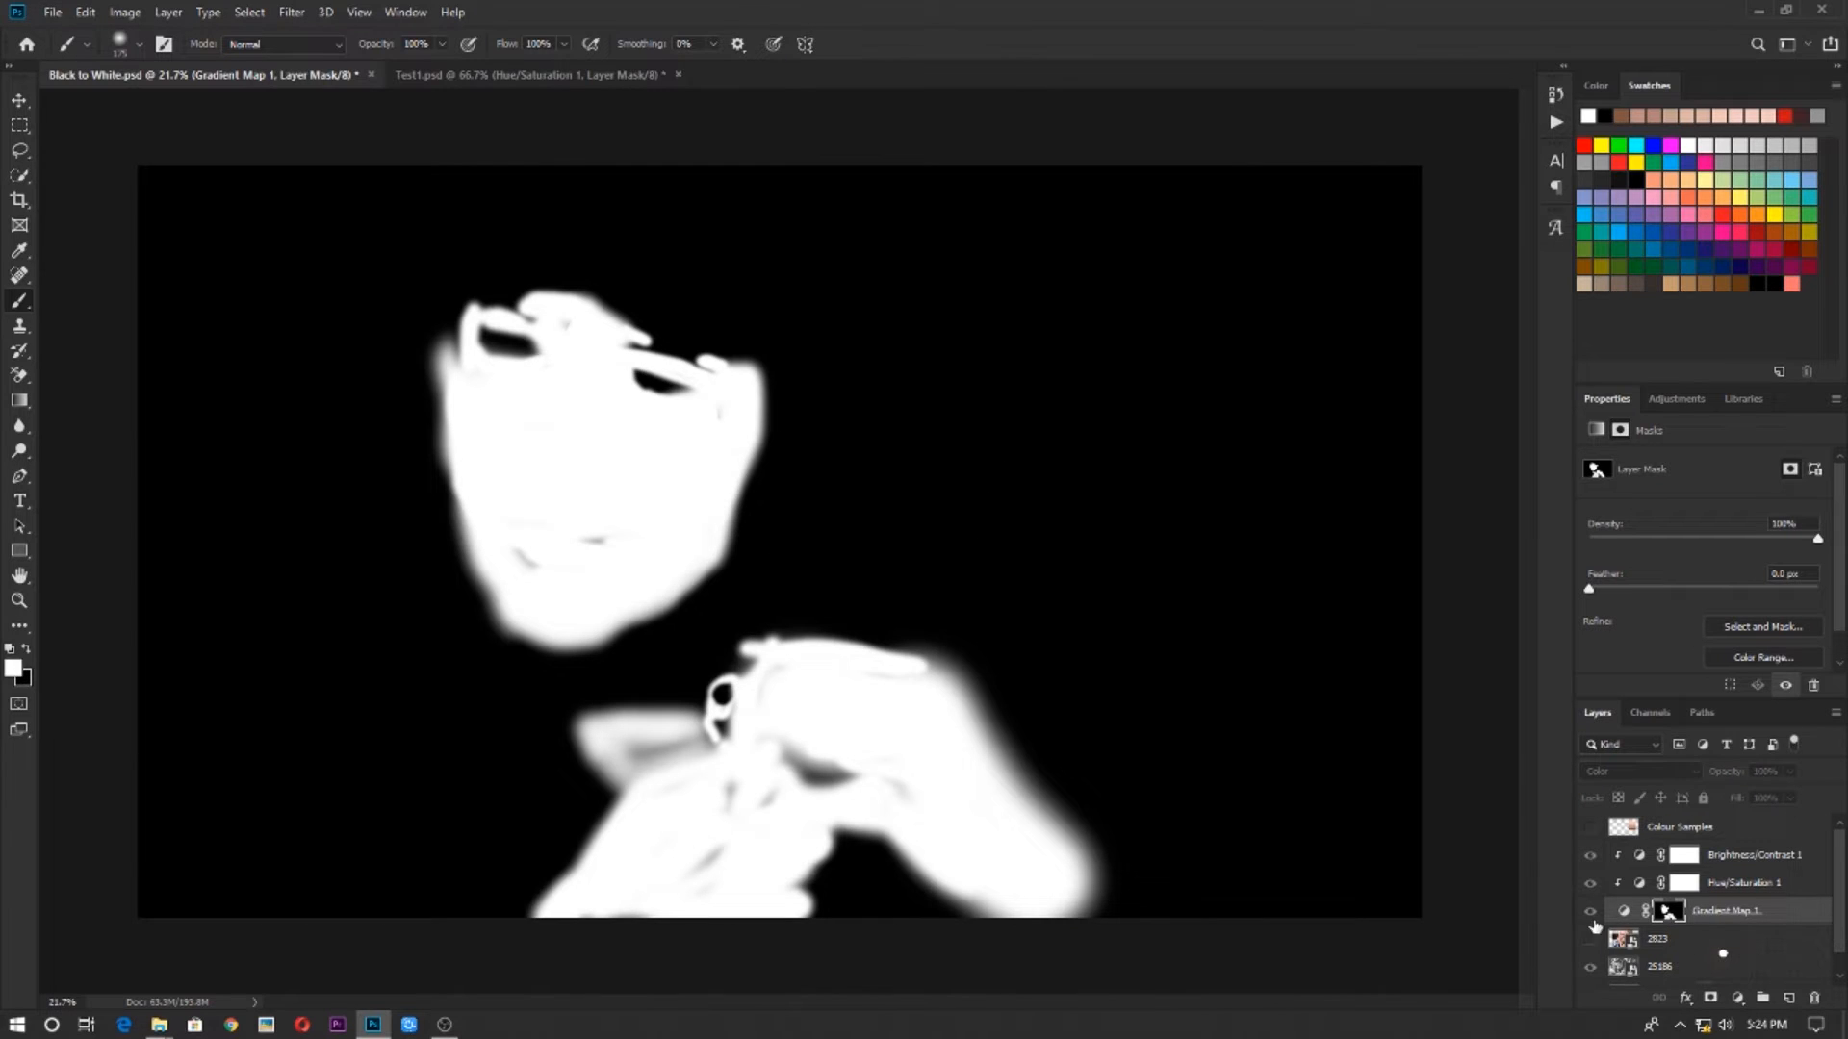
Paint white over the grey patches inside the face and hand shapes on the mask, and return to the normal image view
{"action": "scroll", "coordinate": [590, 635], "scroll_direction": "up", "scroll_amount": 4}
{"action": "left_click_drag", "start_coordinate": [583, 539], "coordinate": [653, 537]}
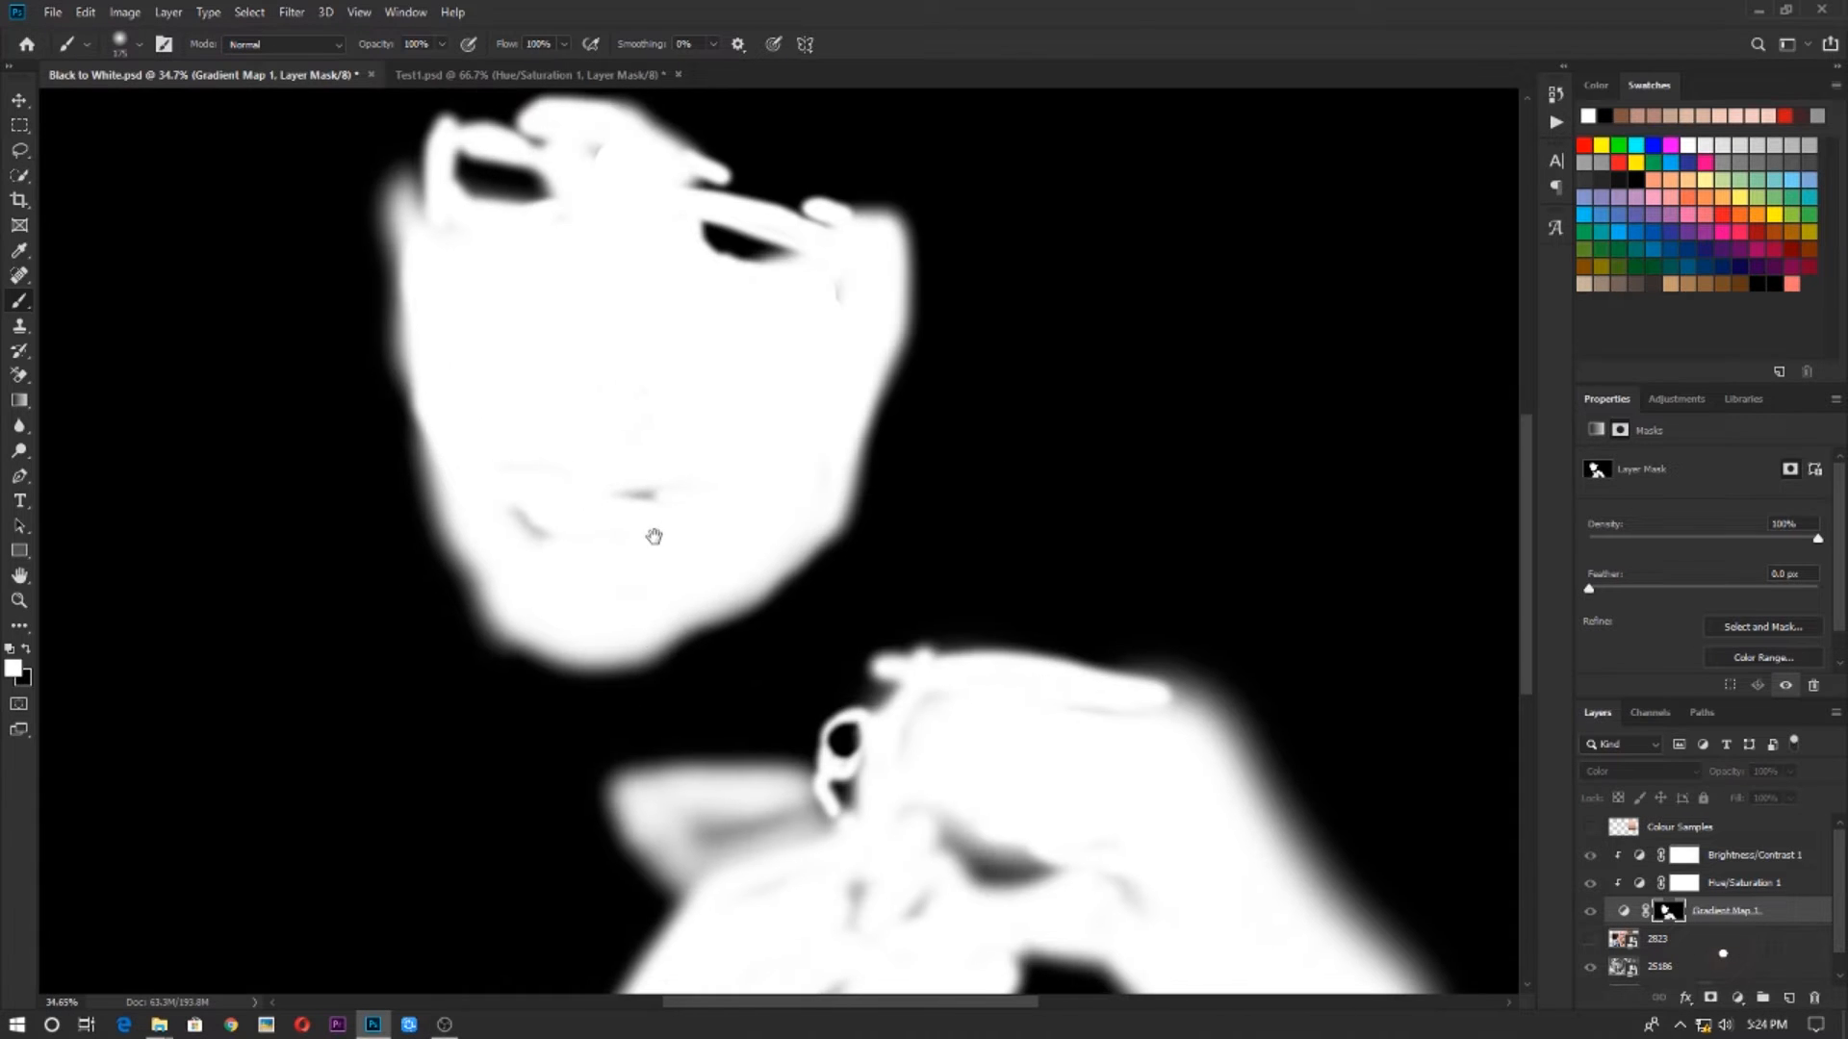
{"action": "left_click", "coordinate": [642, 507]}
{"action": "left_click", "coordinate": [531, 522]}
{"action": "left_click_drag", "start_coordinate": [584, 165], "coordinate": [576, 384]}
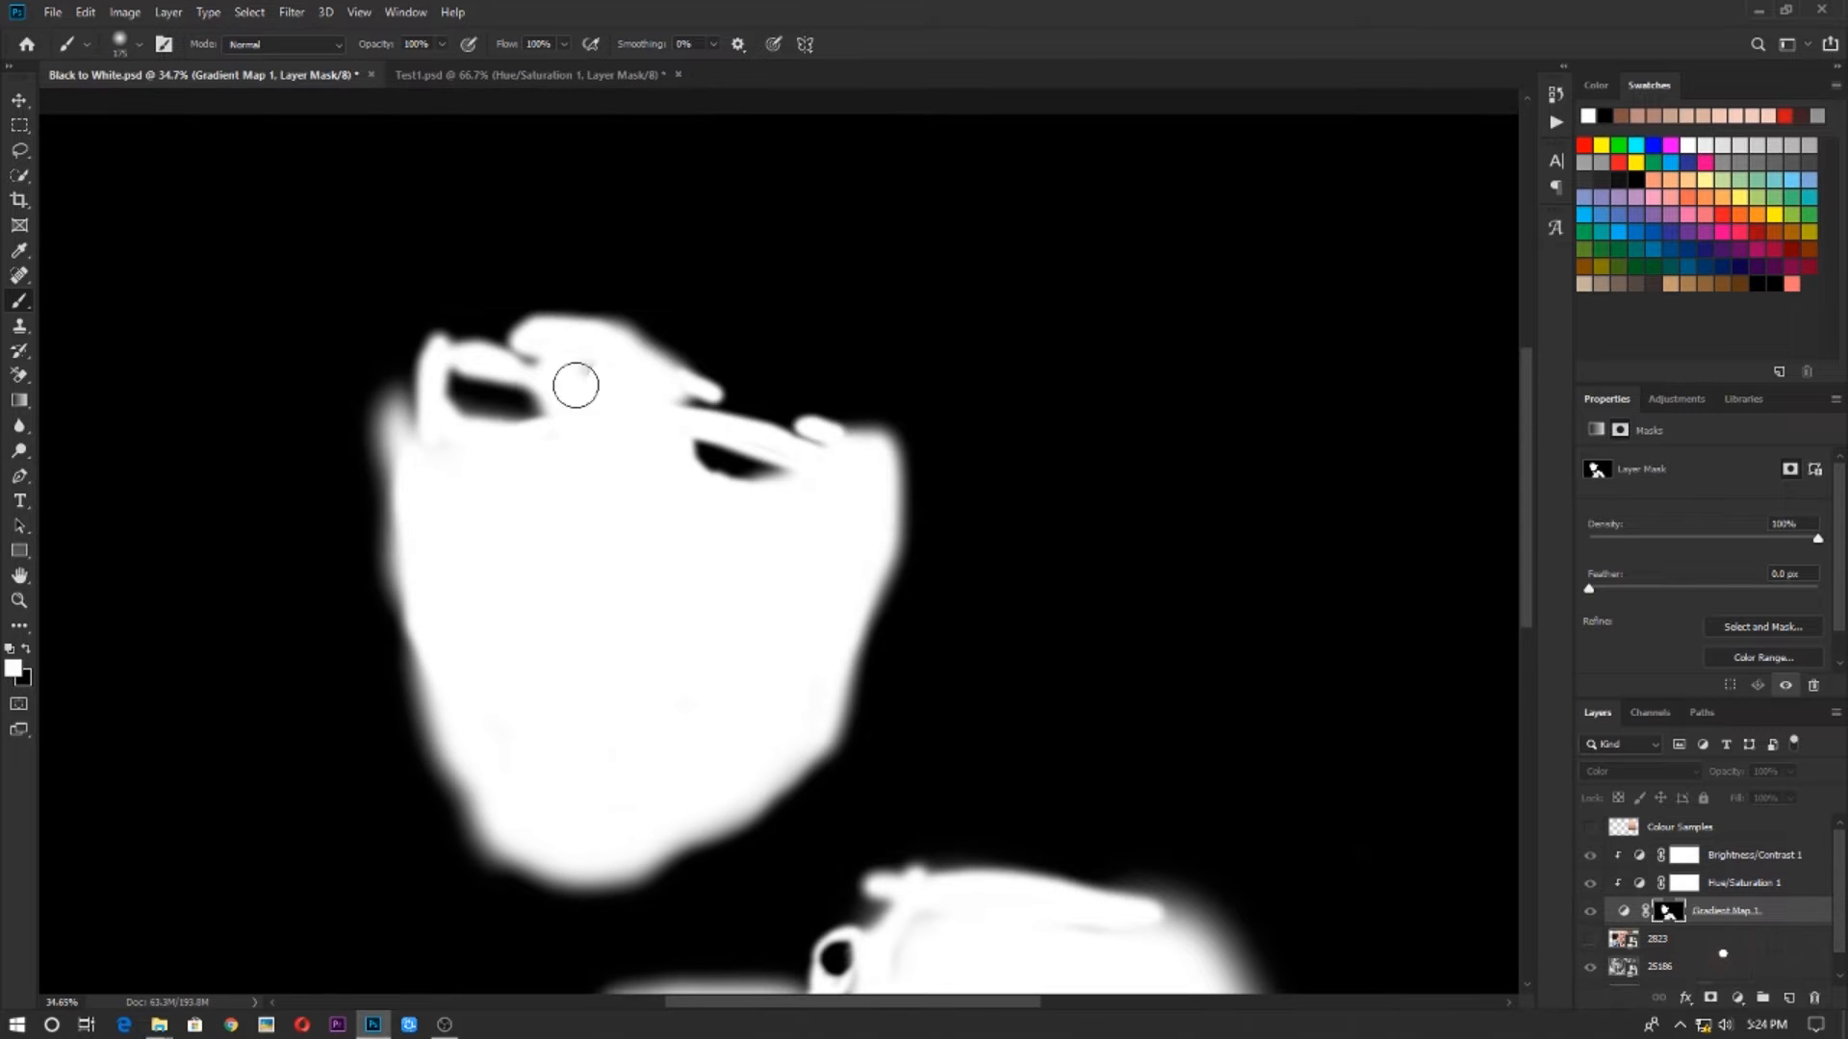
{"action": "left_click_drag", "start_coordinate": [396, 371], "coordinate": [415, 483]}
{"action": "left_click_drag", "start_coordinate": [895, 866], "coordinate": [453, 416]}
{"action": "mouse_move", "coordinate": [477, 585]}
{"action": "left_mouse_down"}
{"action": "mouse_move", "coordinate": [438, 672]}
{"action": "mouse_move", "coordinate": [231, 852]}
{"action": "left_mouse_up"}
{"action": "left_click", "coordinate": [672, 660]}
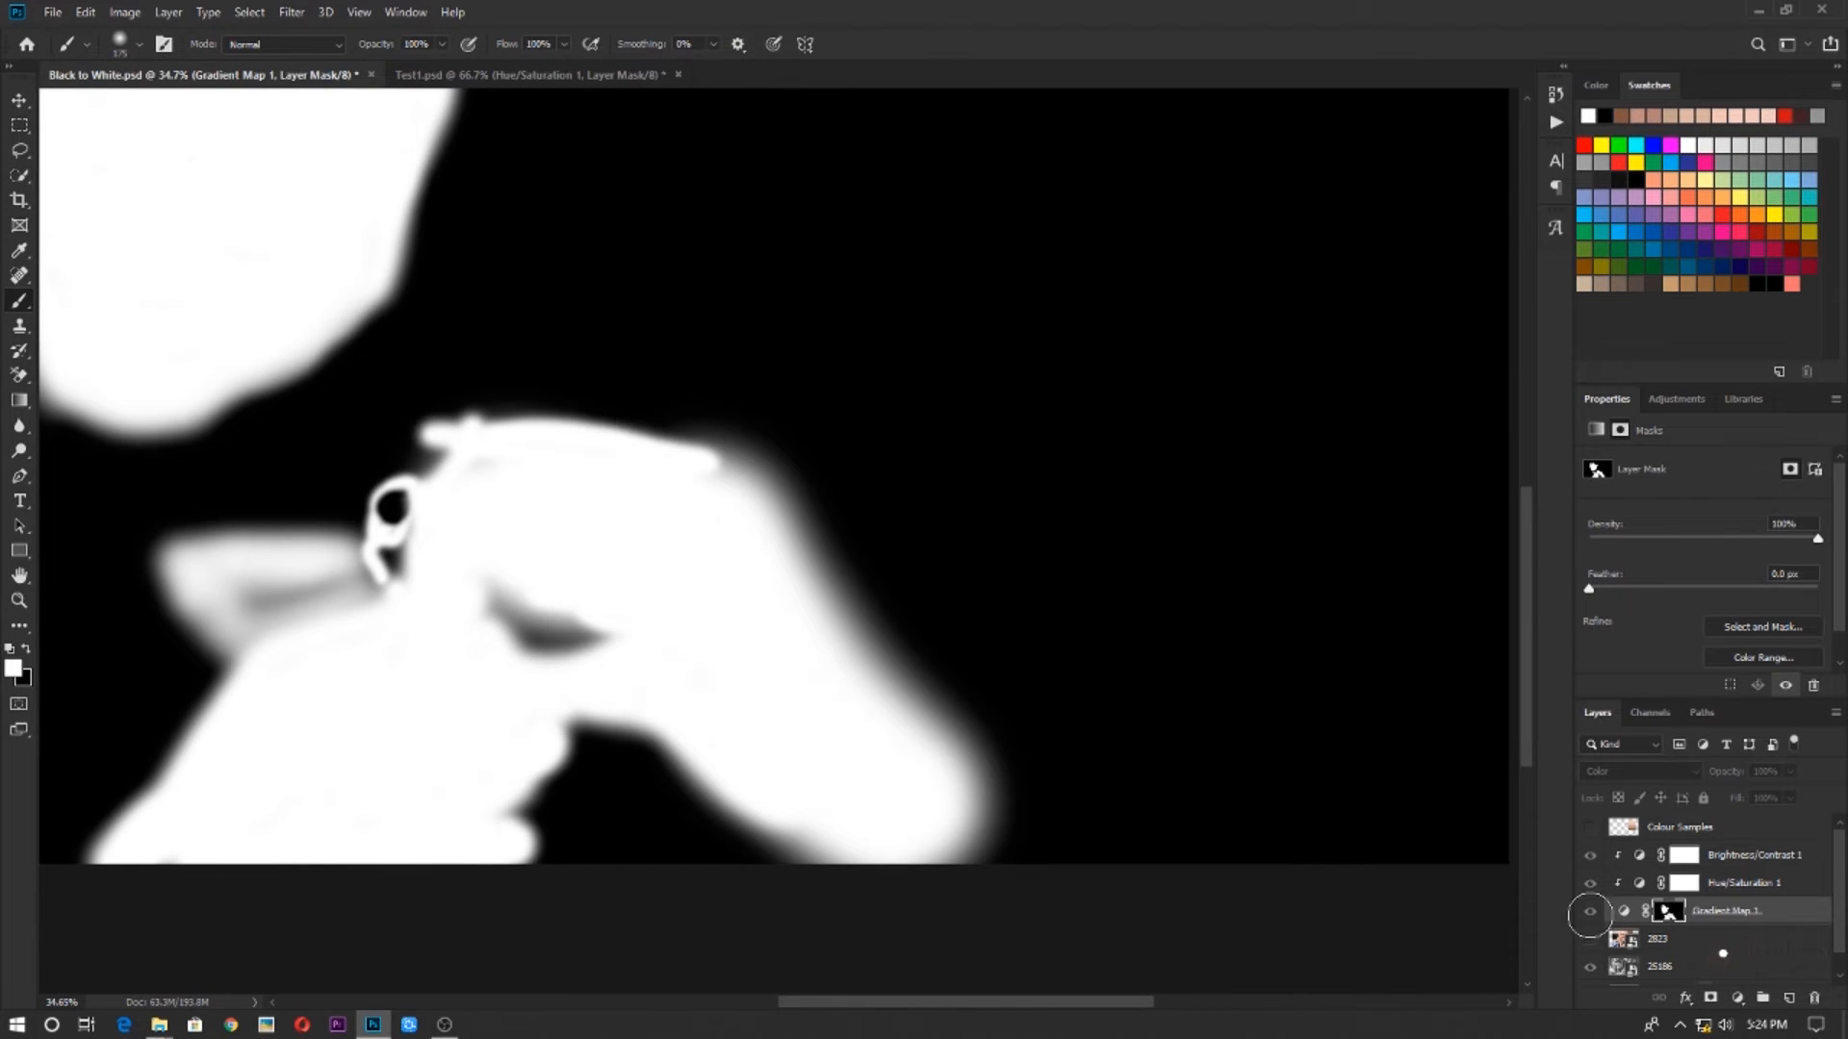
{"action": "left_click", "coordinate": [1590, 914]}
Reduce the brush size and paint black on the Gradient Map mask over the little finger's nail to remove its skin tint
{"action": "scroll", "coordinate": [767, 566], "scroll_direction": "up", "scroll_amount": 8}
{"action": "left_click", "coordinate": [830, 828]}
{"action": "left_click", "coordinate": [907, 393]}
{"action": "left_click", "coordinate": [1668, 911]}
{"action": "left_click_drag", "start_coordinate": [898, 960], "coordinate": [620, 382]}
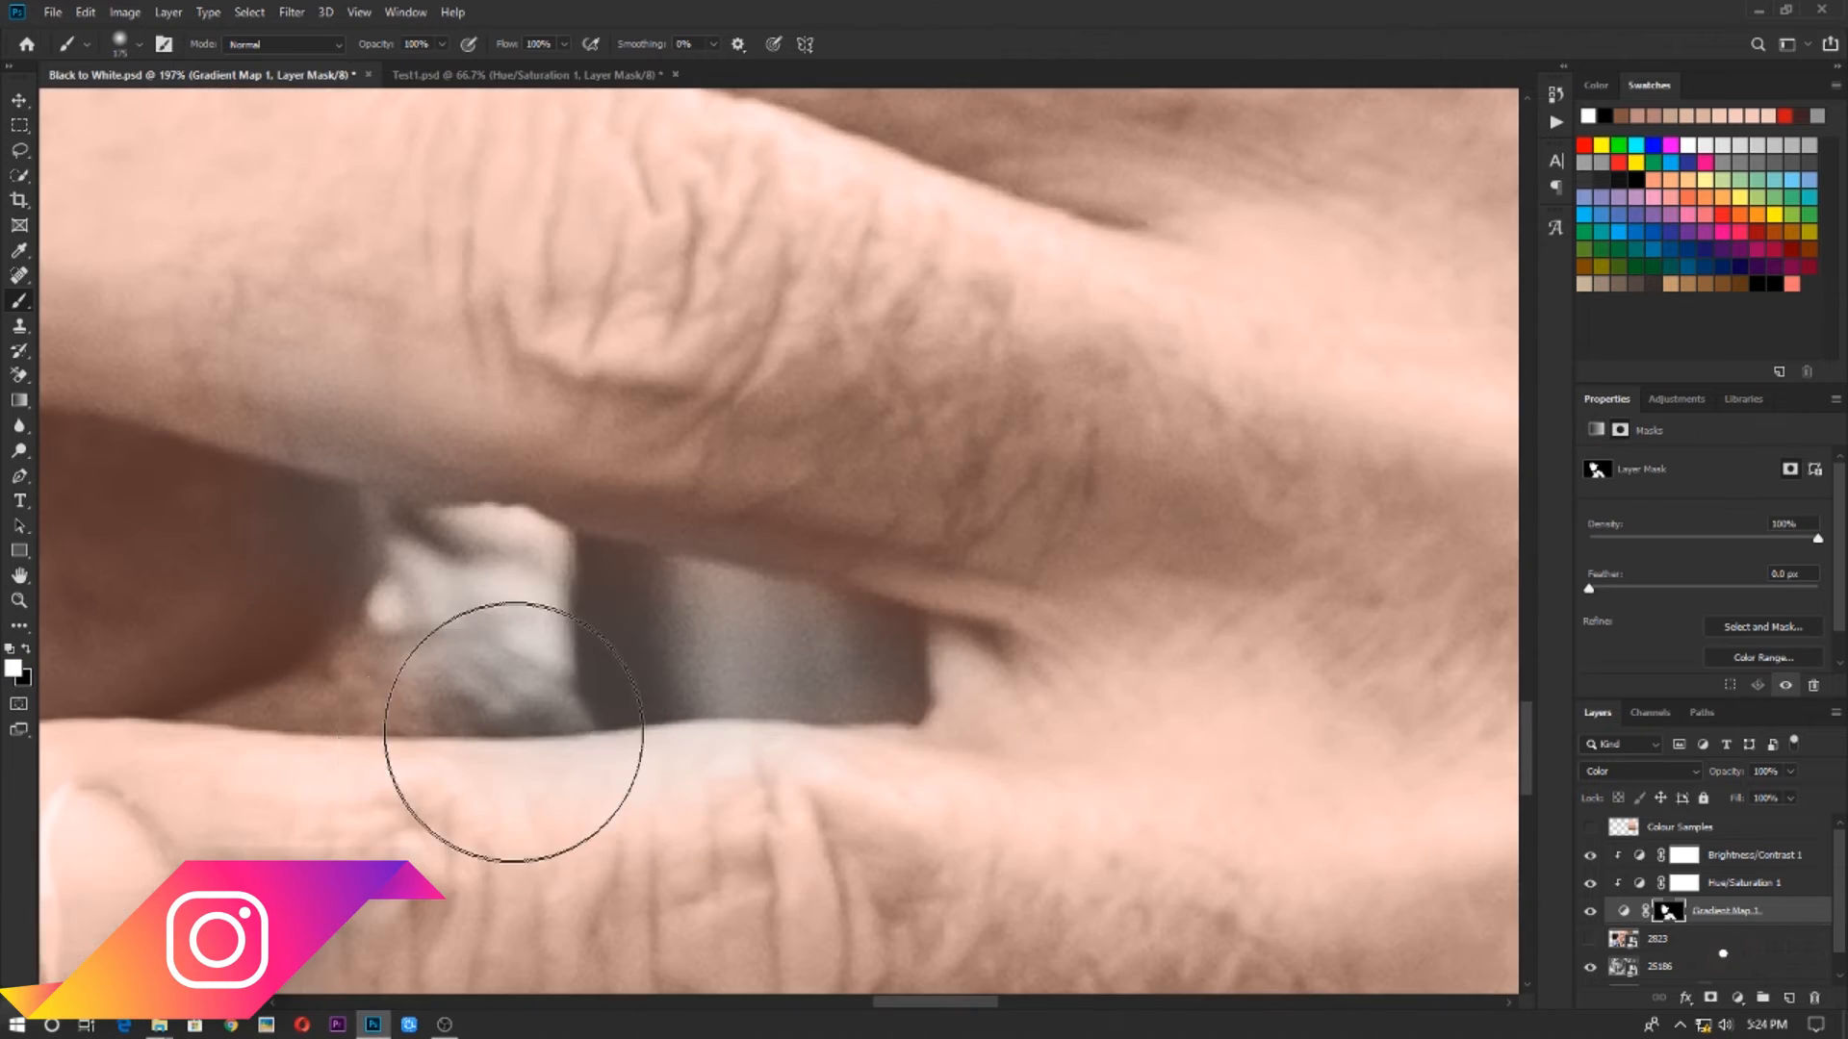
{"action": "scroll", "coordinate": [475, 783], "scroll_direction": "up", "scroll_amount": 3}
{"action": "key", "text": "bracketleft"}
{"action": "key", "text": "bracketleft"}
{"action": "key", "text": "bracketleft"}
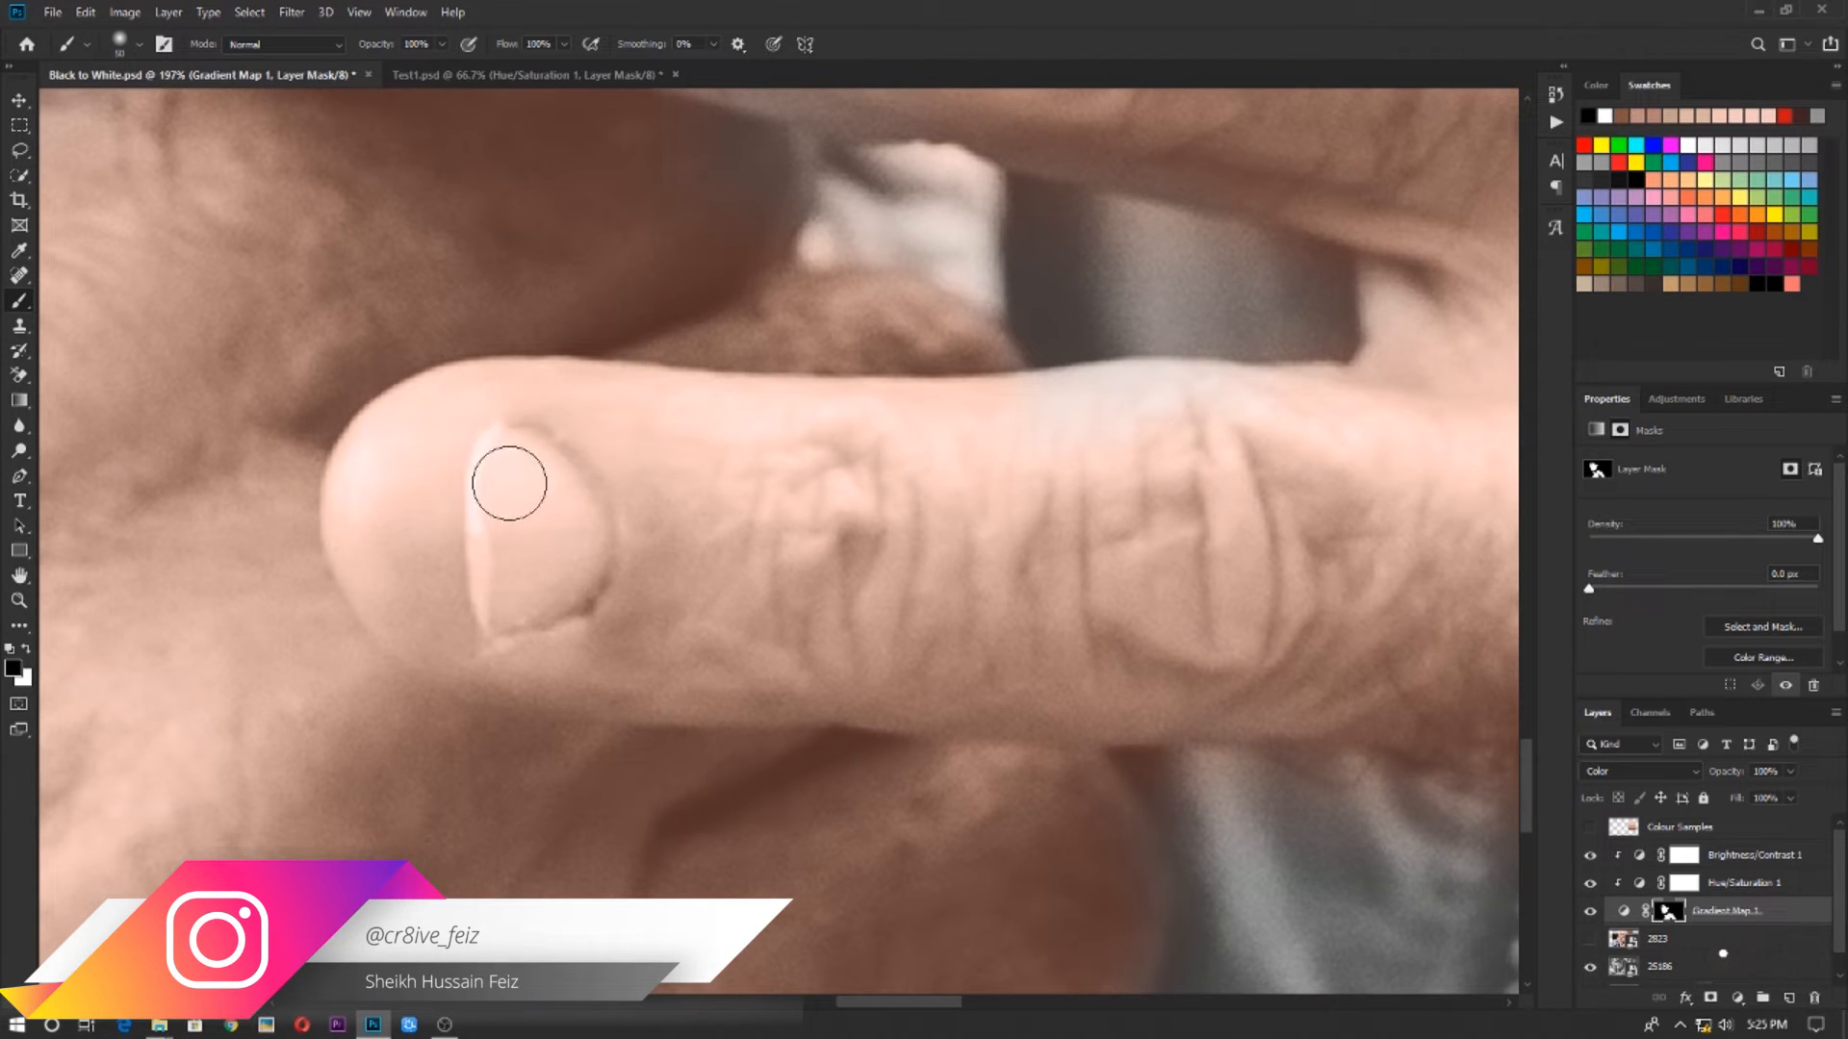
{"action": "mouse_move", "coordinate": [507, 482]}
{"action": "left_mouse_down"}
{"action": "mouse_move", "coordinate": [521, 591]}
{"action": "mouse_move", "coordinate": [526, 478]}
{"action": "mouse_move", "coordinate": [584, 538]}
{"action": "mouse_move", "coordinate": [509, 535]}
{"action": "left_mouse_up"}
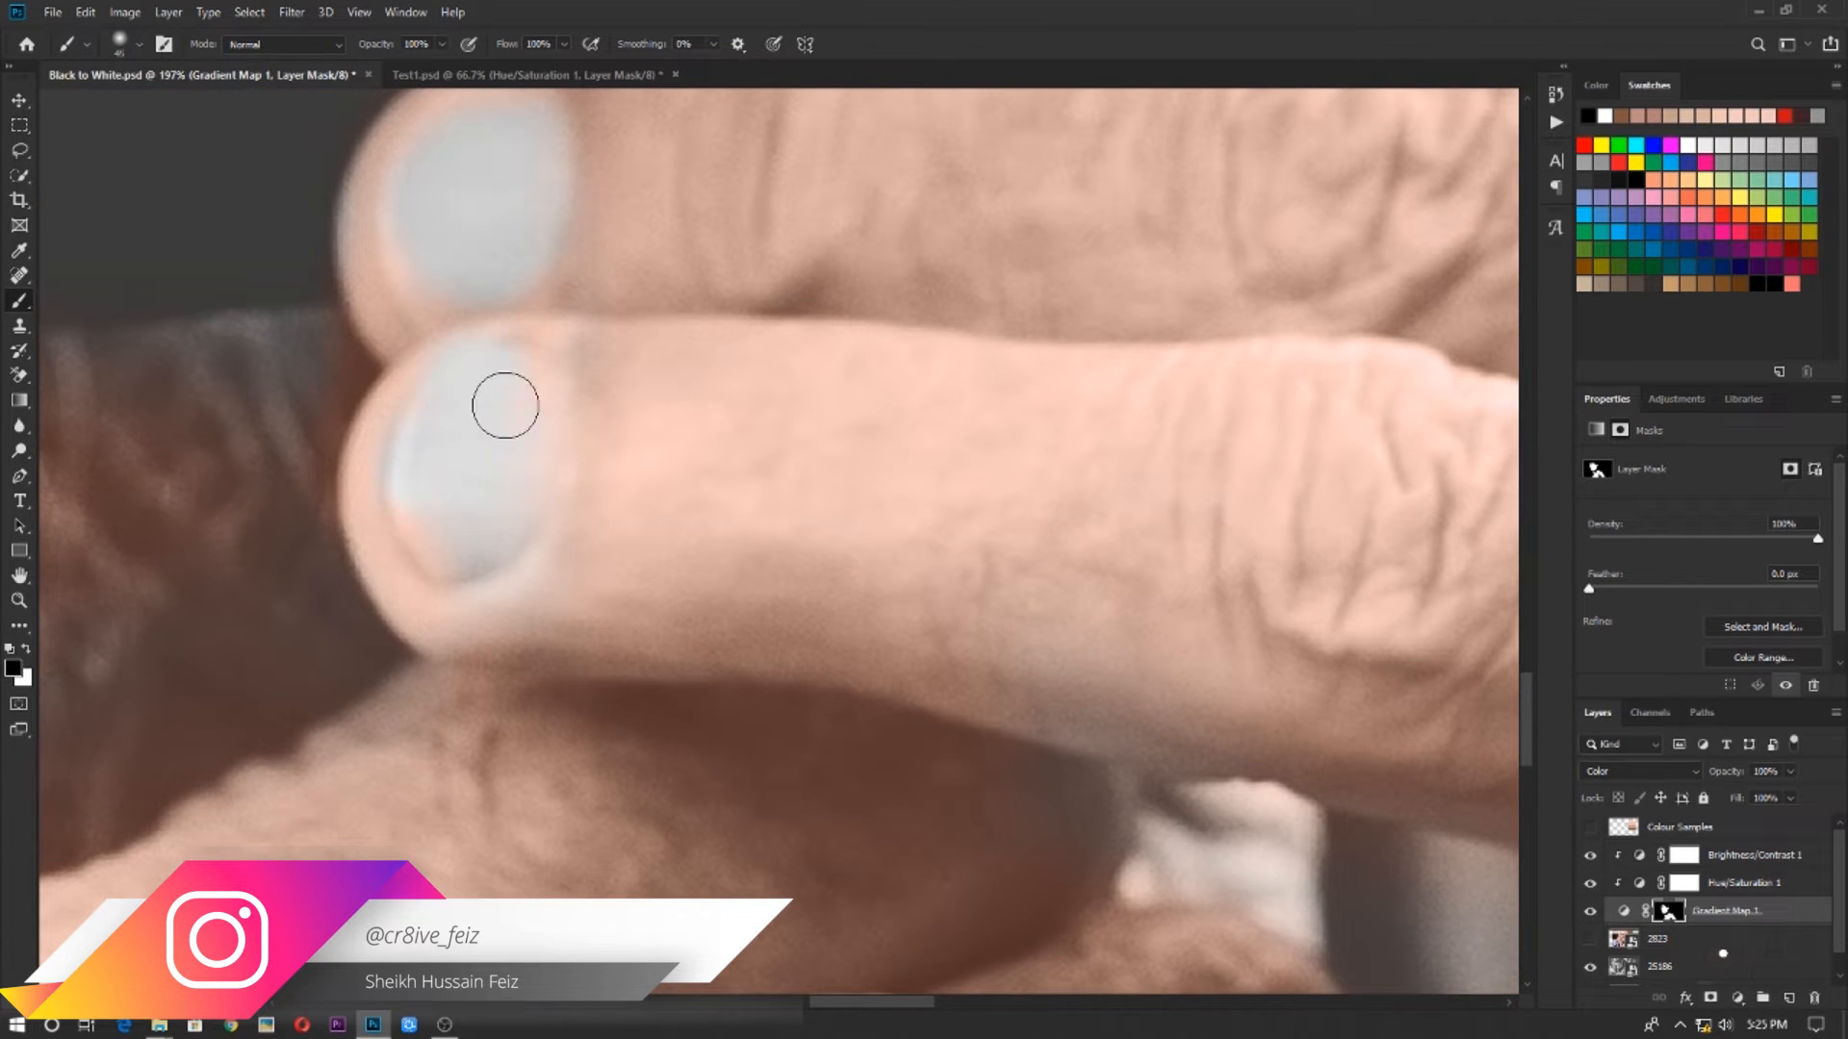
Switch the brush to white and paint the skin tone back around the nail of the uppermost finger
{"action": "scroll", "coordinate": [607, 379], "scroll_direction": "up", "scroll_amount": 3}
{"action": "key", "text": "x"}
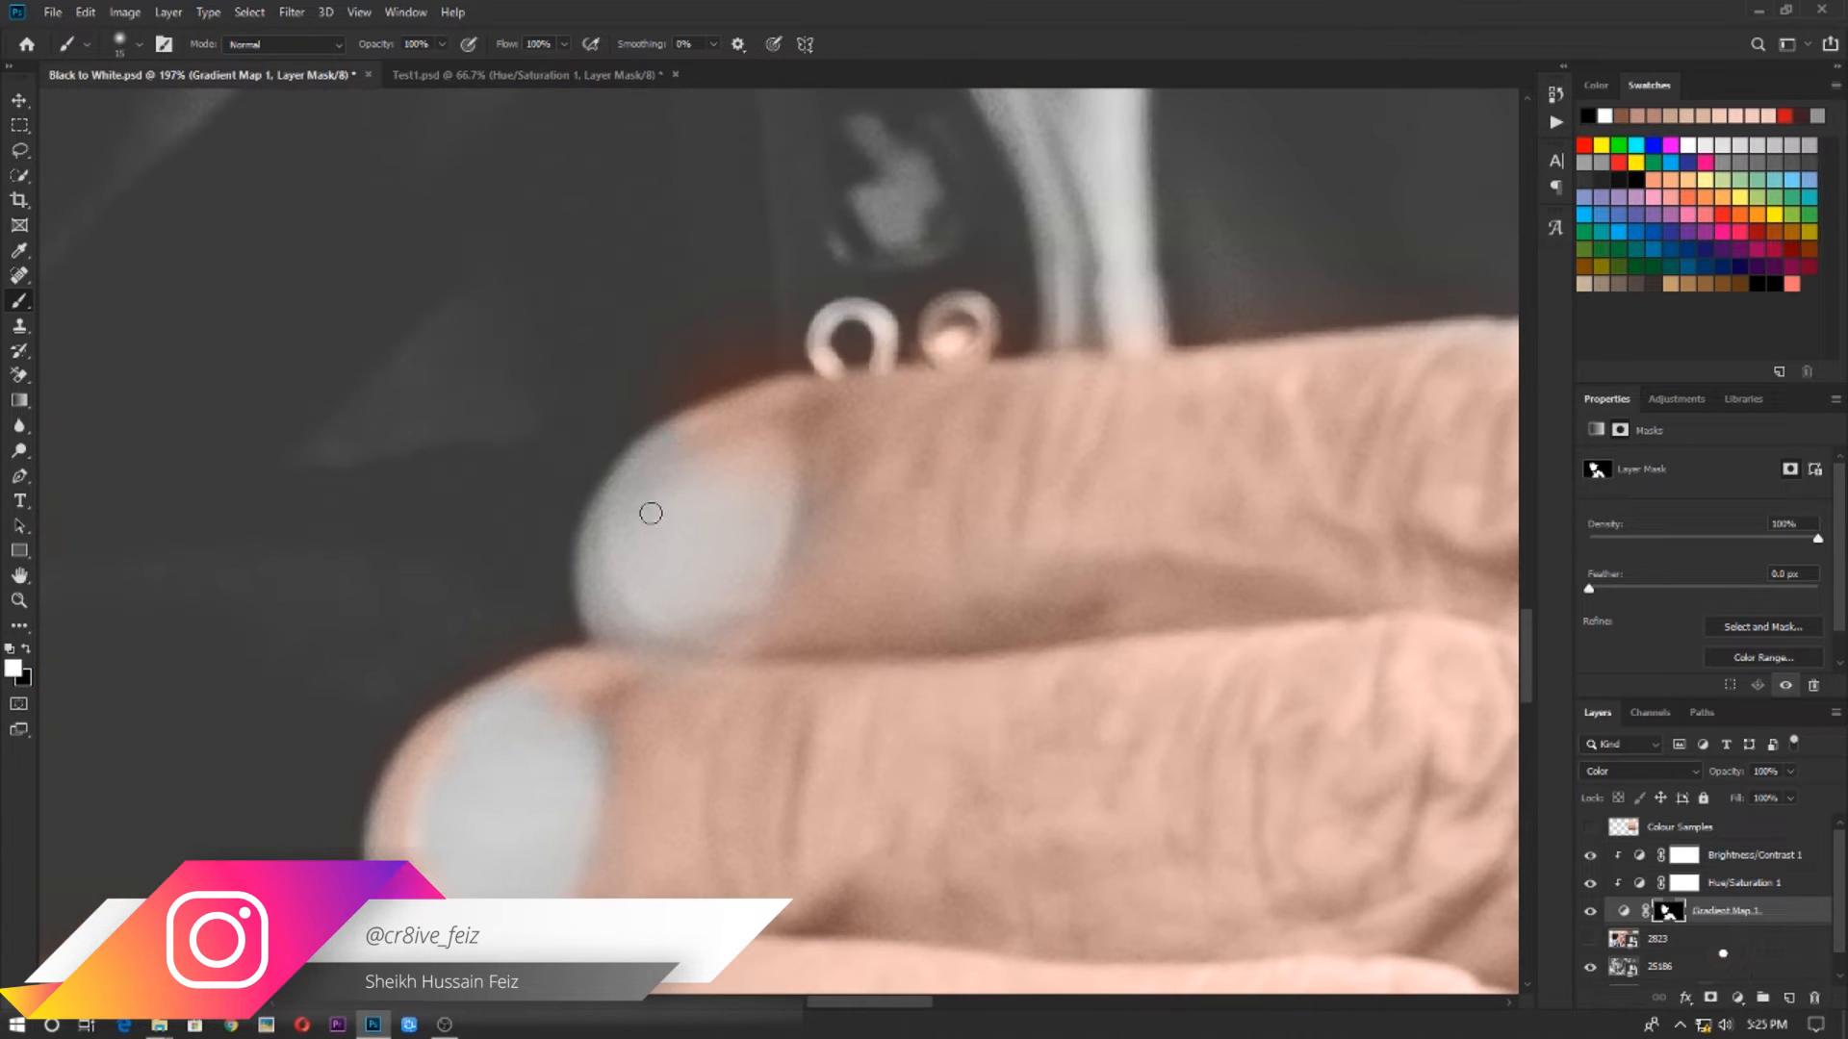
{"action": "left_click_drag", "start_coordinate": [647, 512], "coordinate": [590, 549]}
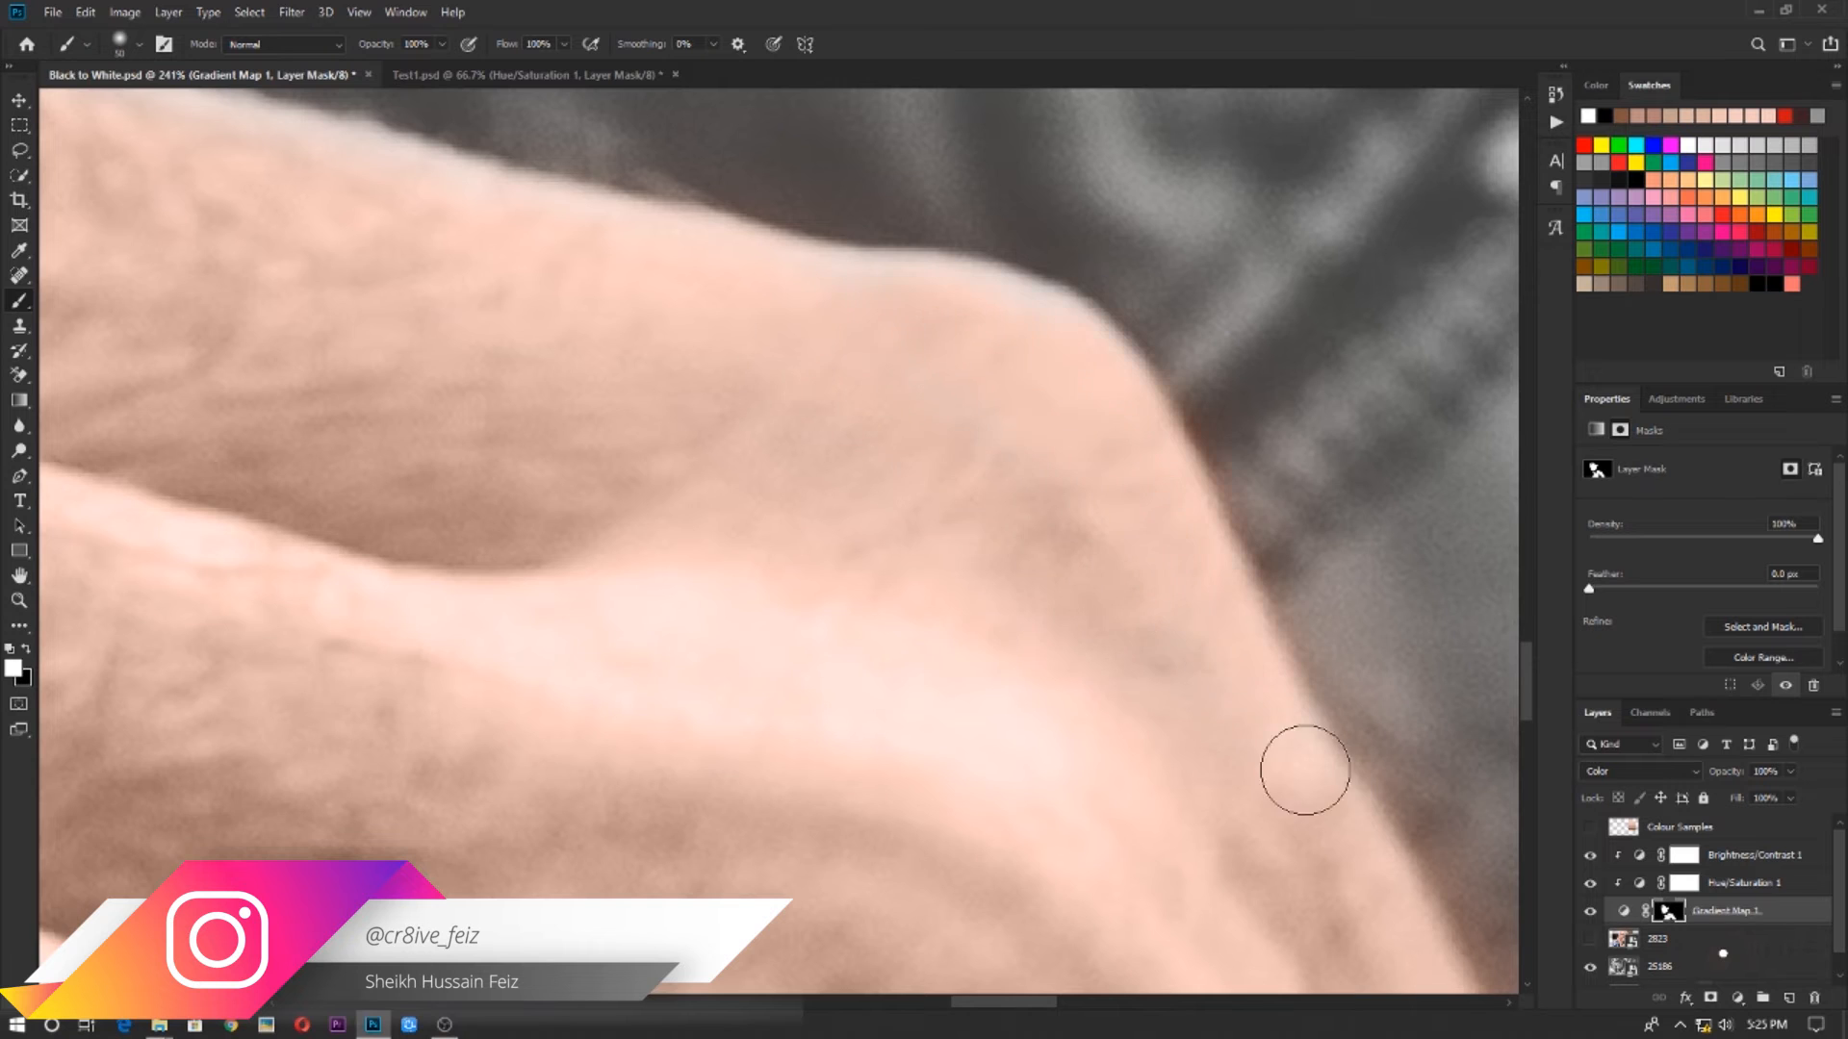
Paint white on the Gradient Map mask over the neck inside the collar and the area under the chin
{"action": "scroll", "coordinate": [1303, 768], "scroll_direction": "down", "scroll_amount": 5}
{"action": "left_click_drag", "start_coordinate": [1069, 603], "coordinate": [565, 614]}
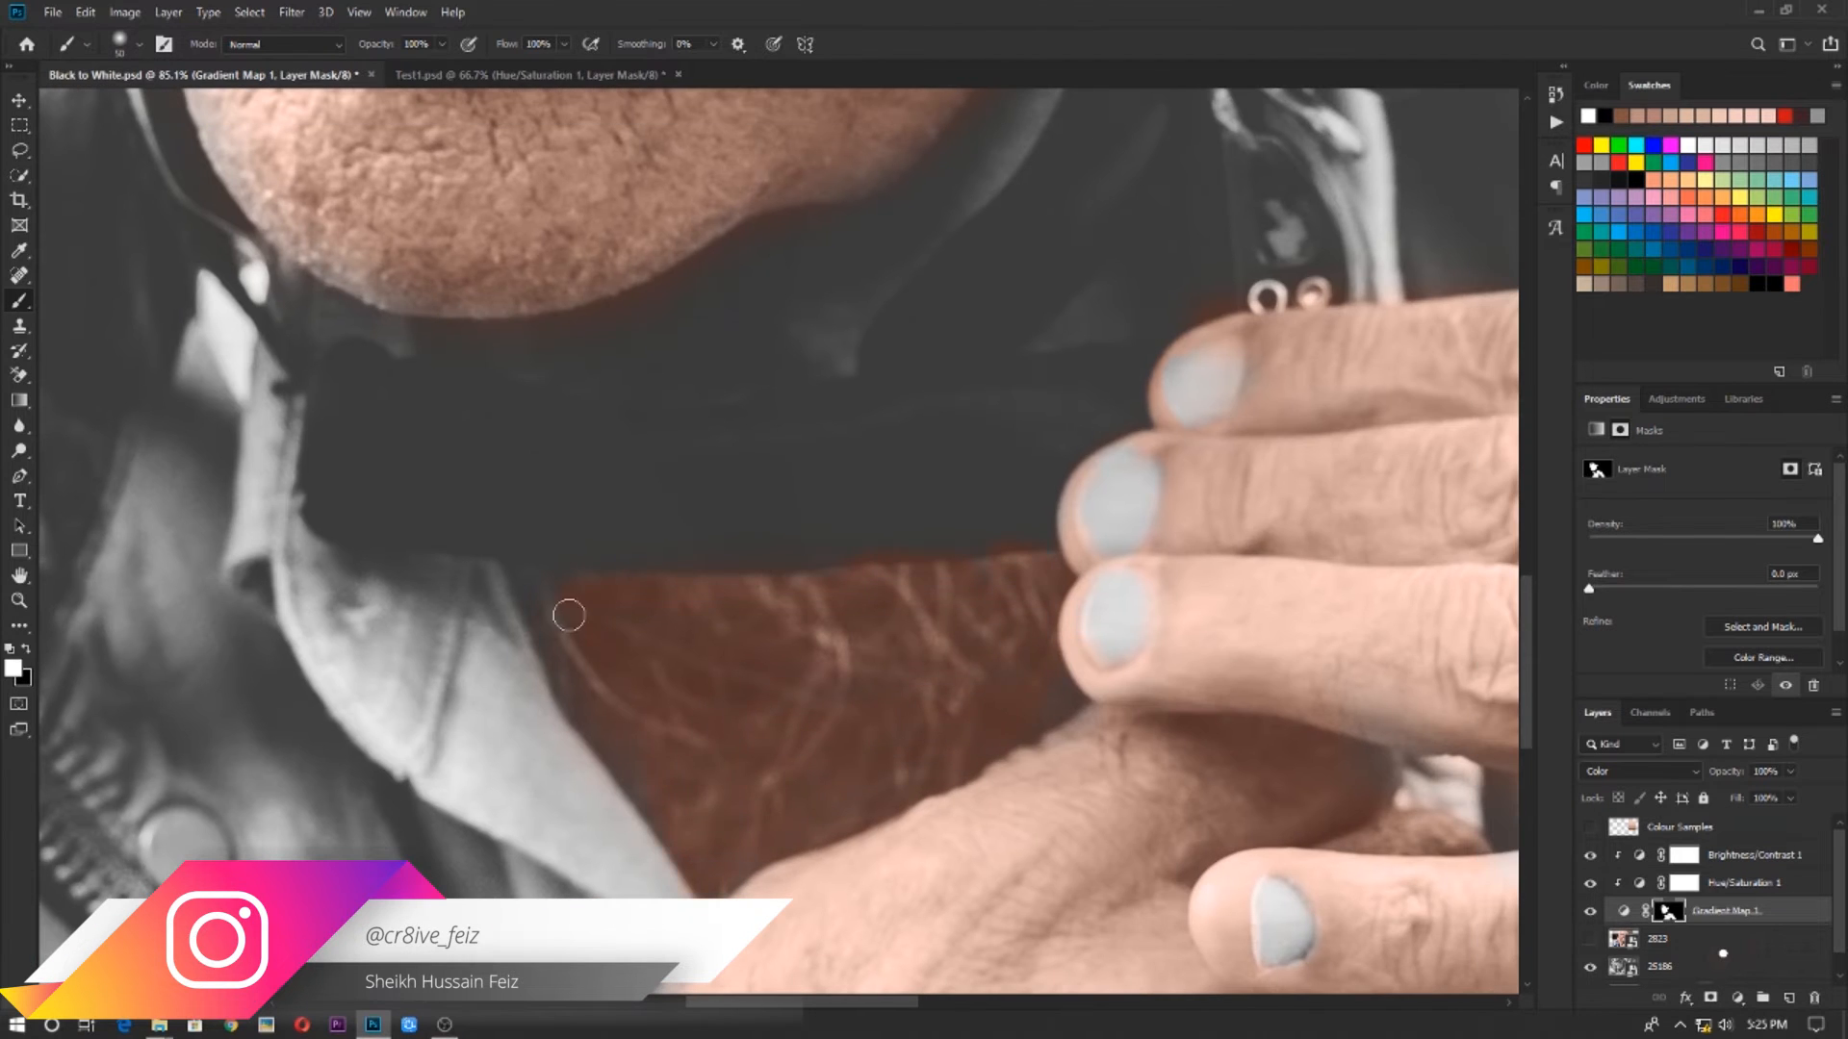
{"action": "scroll", "coordinate": [994, 763], "scroll_direction": "down", "scroll_amount": 4}
{"action": "scroll", "coordinate": [994, 764], "scroll_direction": "up", "scroll_amount": 2}
{"action": "left_click_drag", "start_coordinate": [942, 695], "coordinate": [995, 624]}
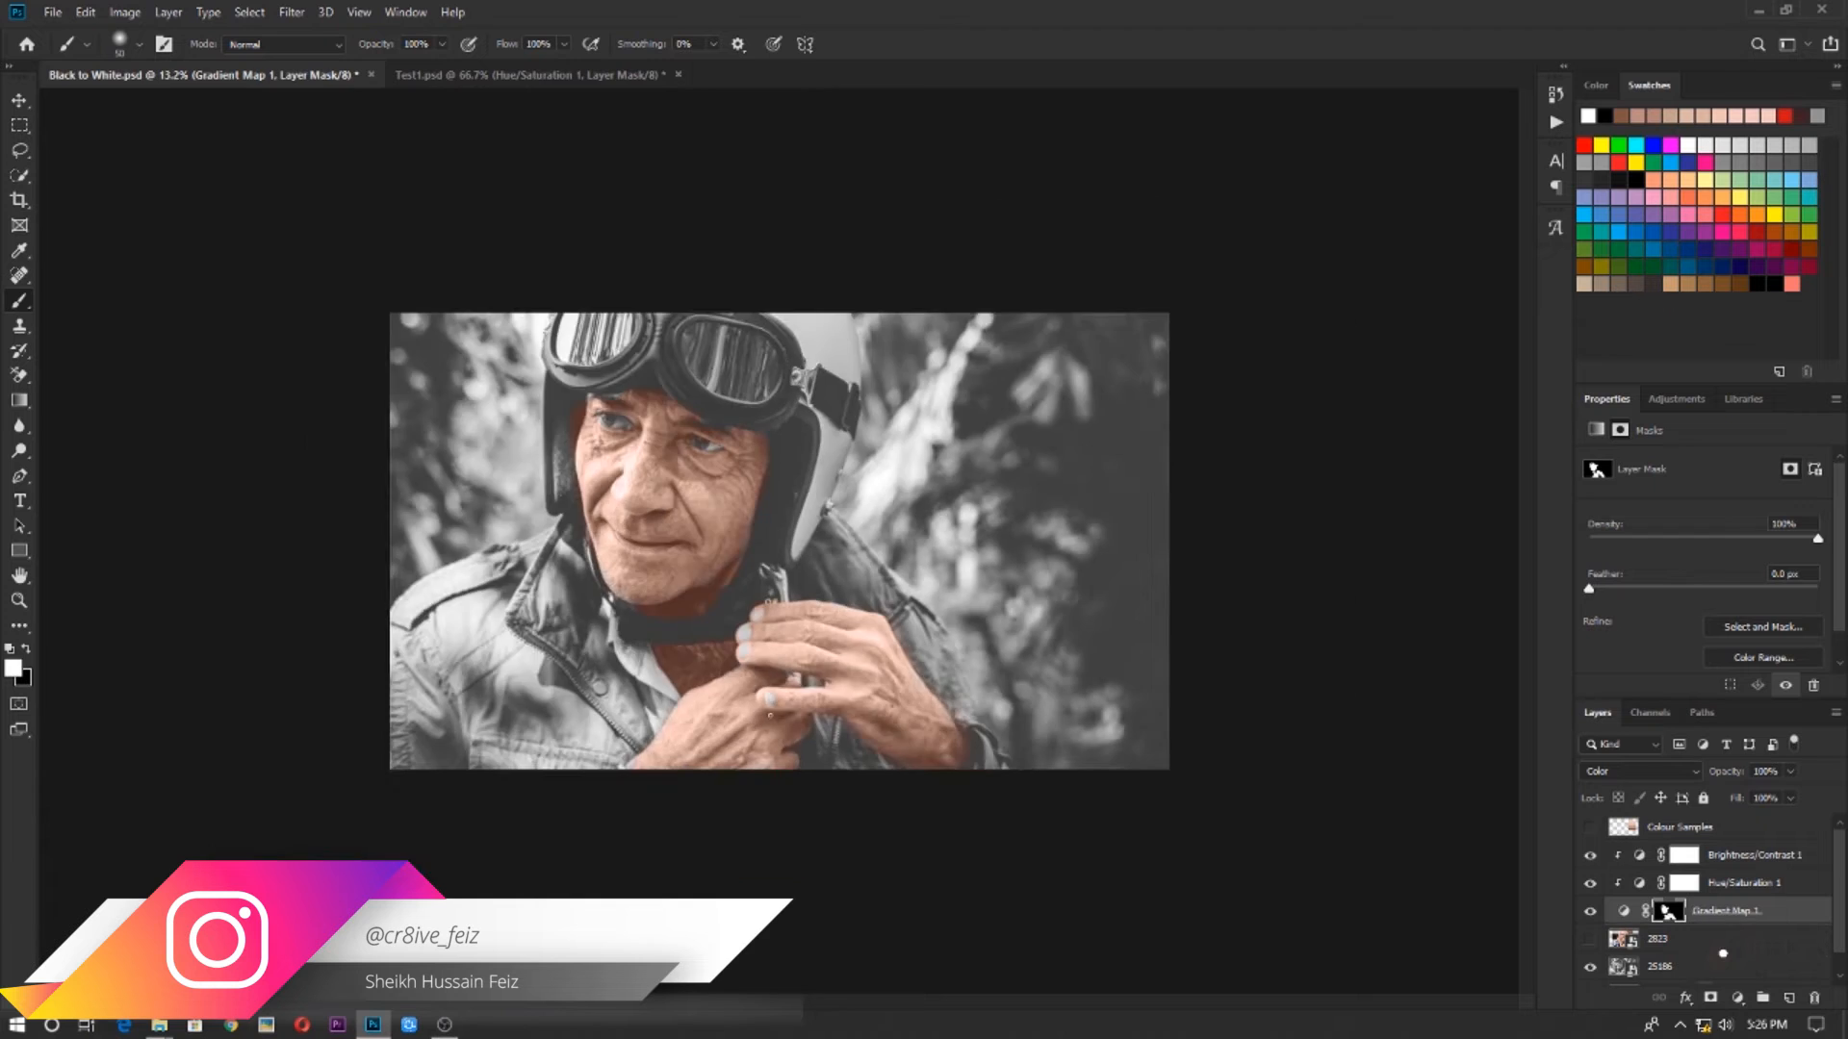
Move the 2823 photo layer directly below Colour Samples, show it to sample a pink from the skin under the eye, and hide it again
{"action": "left_click_drag", "start_coordinate": [1627, 938], "coordinate": [1602, 857]}
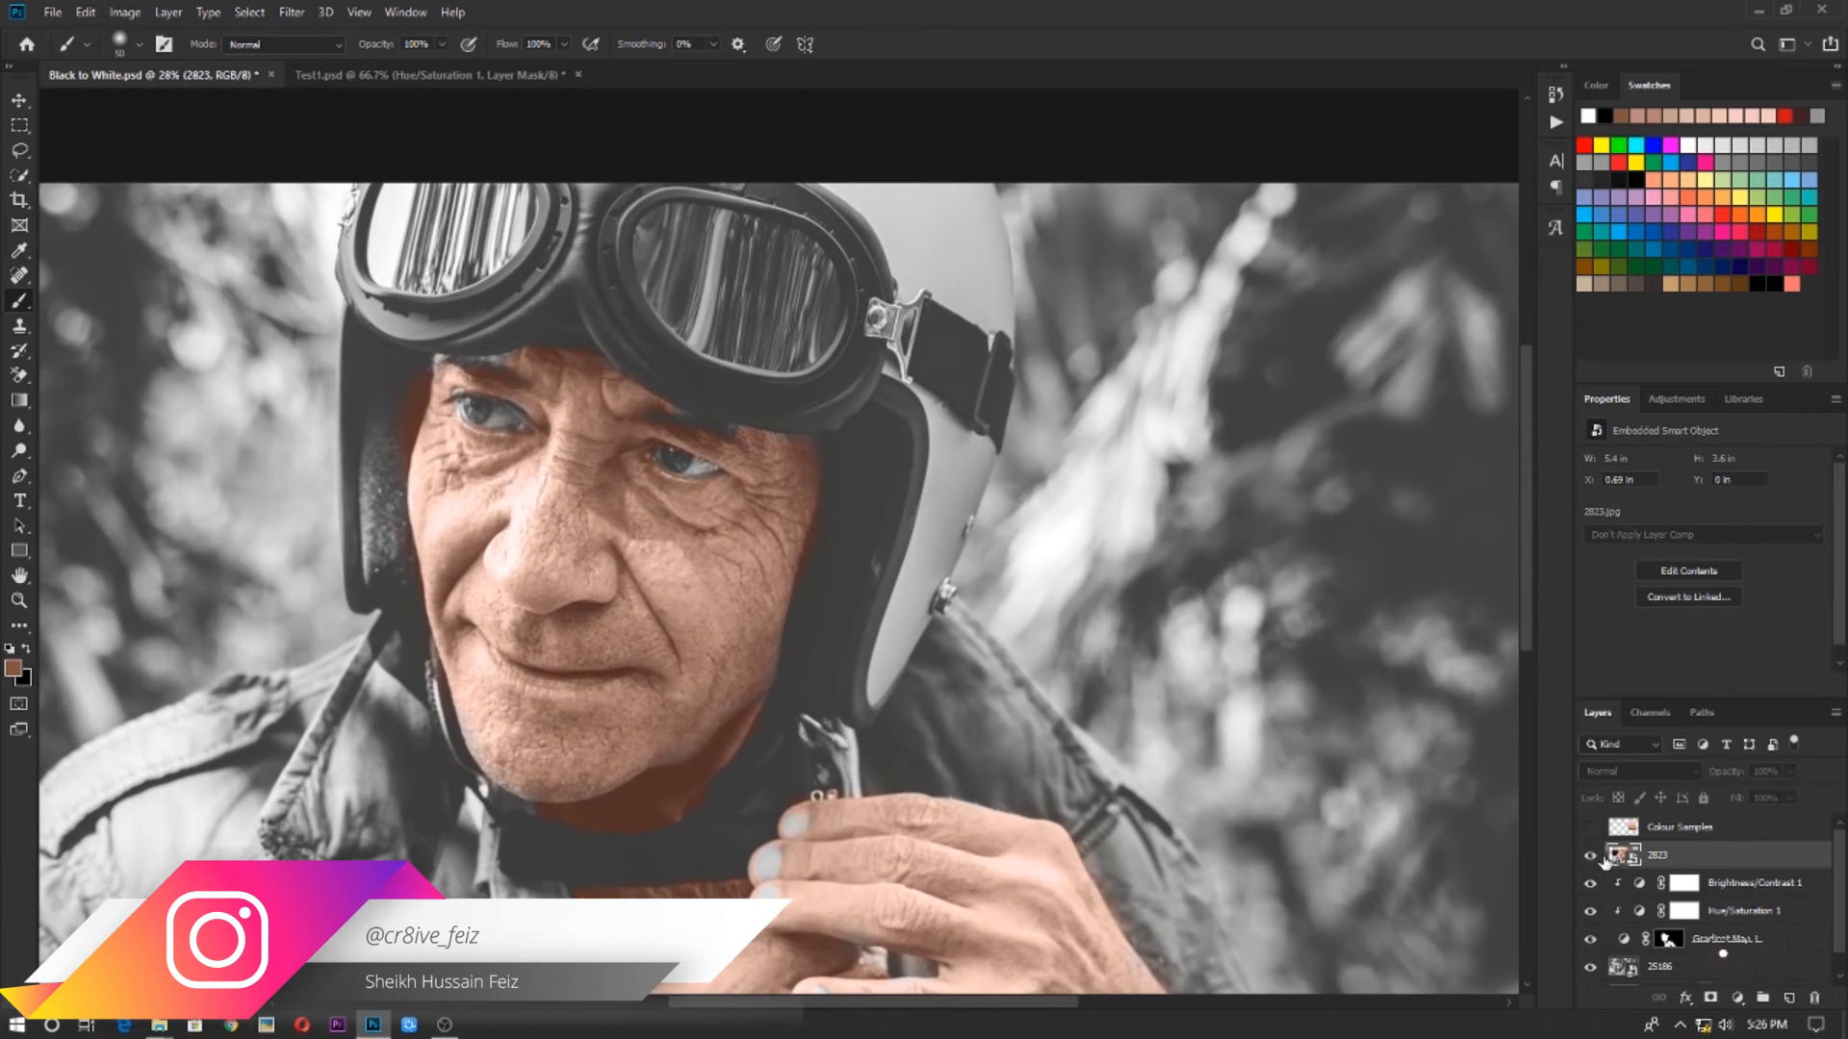
{"action": "left_click", "coordinate": [1595, 856]}
{"action": "scroll", "coordinate": [826, 568], "scroll_direction": "up", "scroll_amount": 5}
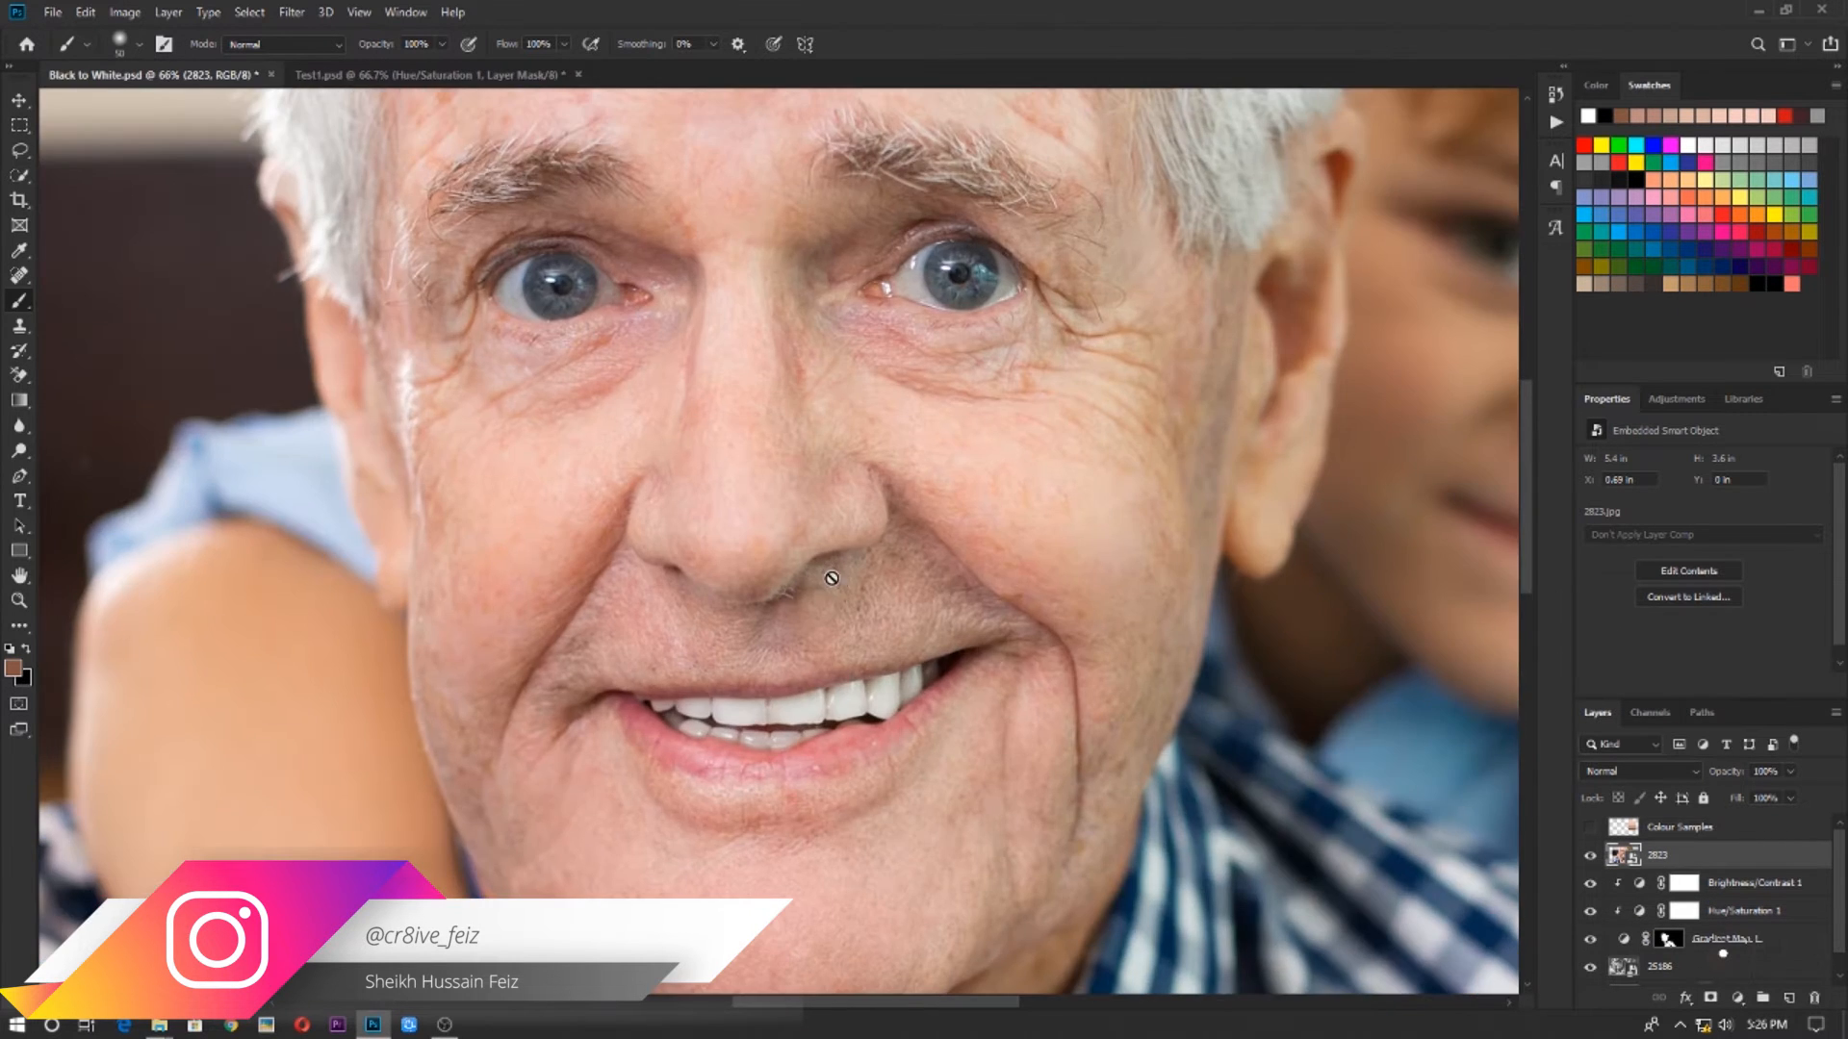
{"action": "left_click_drag", "start_coordinate": [876, 402], "coordinate": [866, 533]}
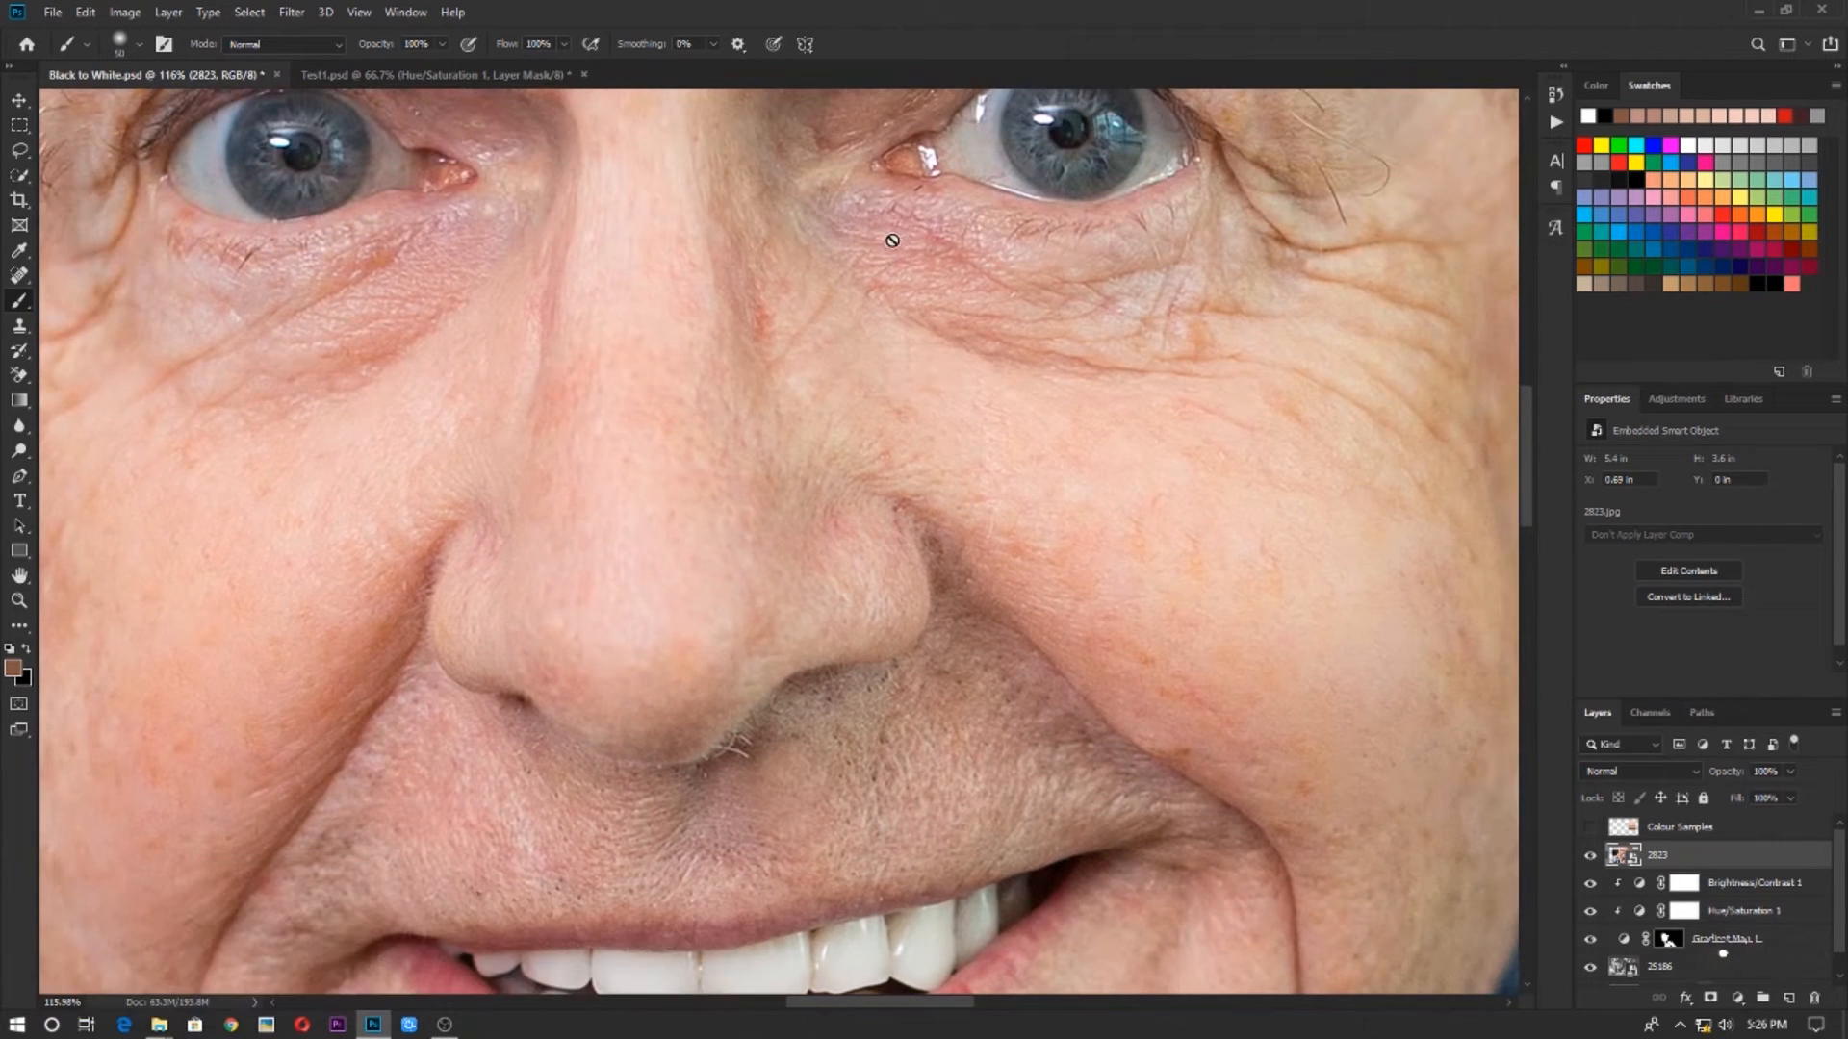
{"action": "key", "text": "ctrl+0"}
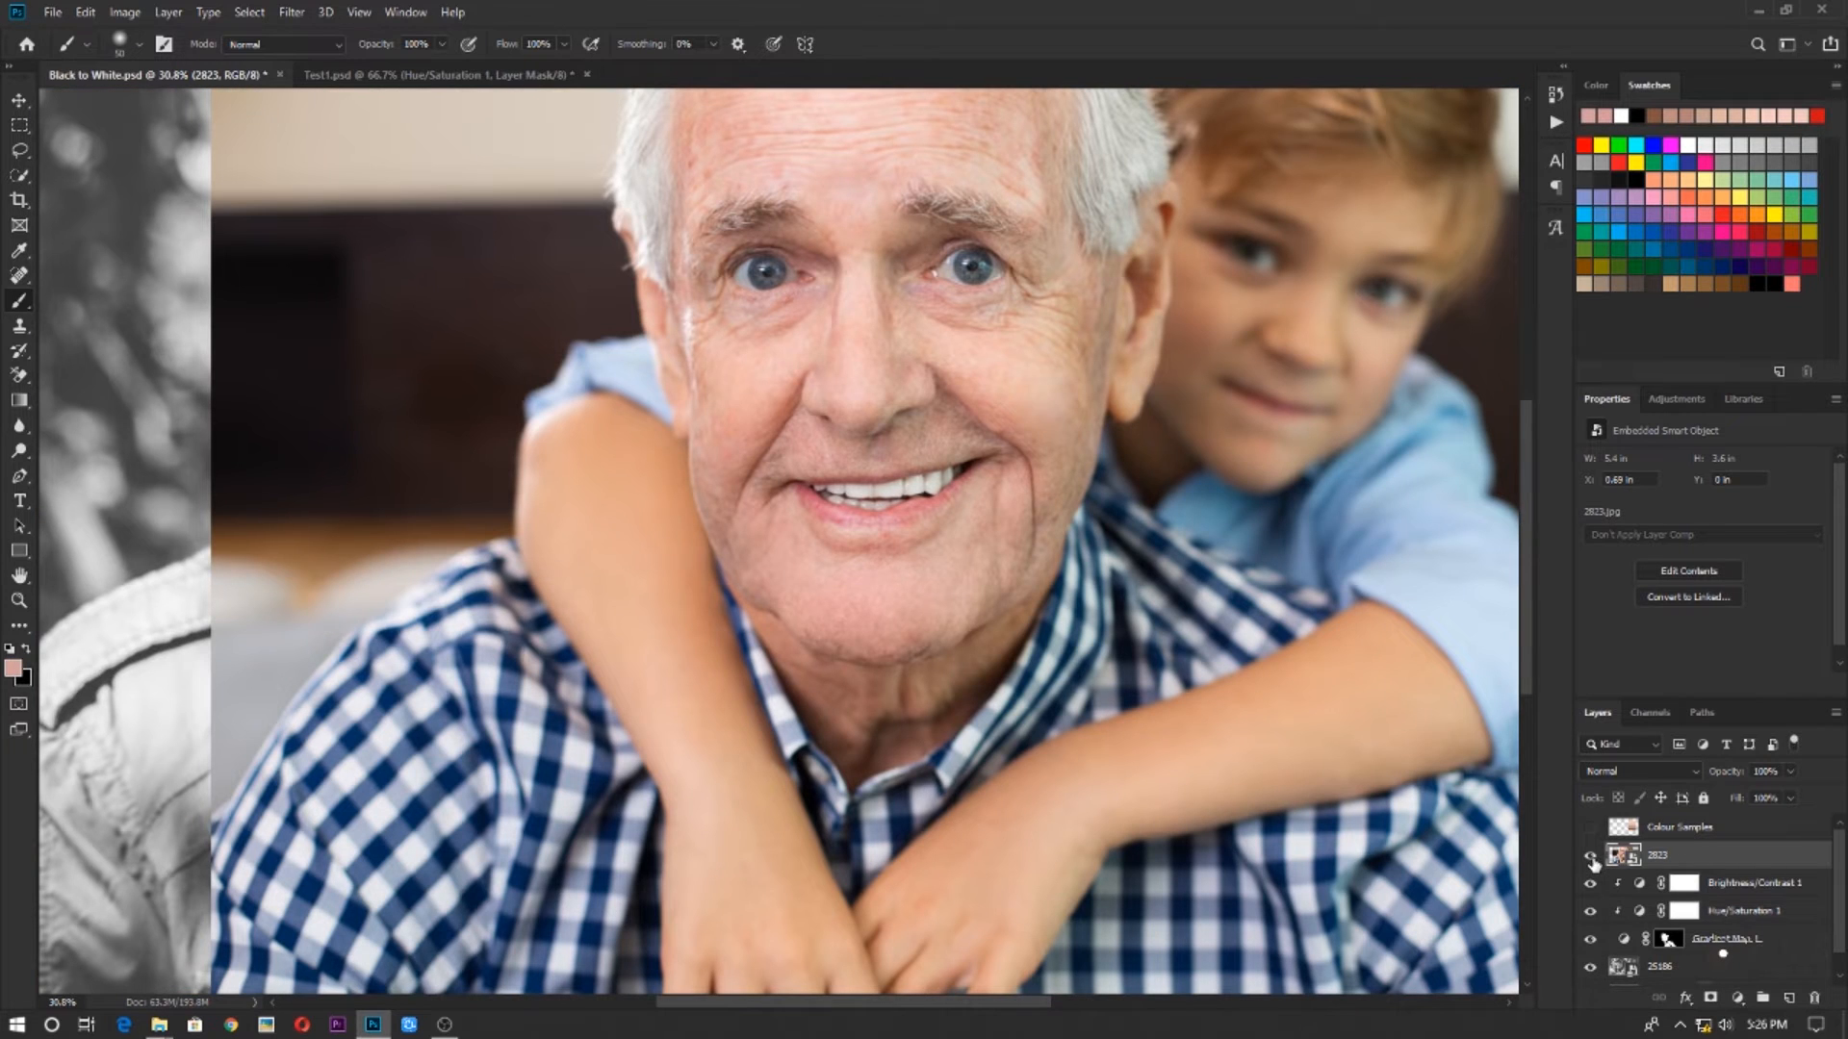
{"action": "left_click", "coordinate": [1591, 856]}
Add a Solid Color fill layer using the pink d1a09d and set its blend mode to Color
{"action": "left_click", "coordinate": [1738, 999]}
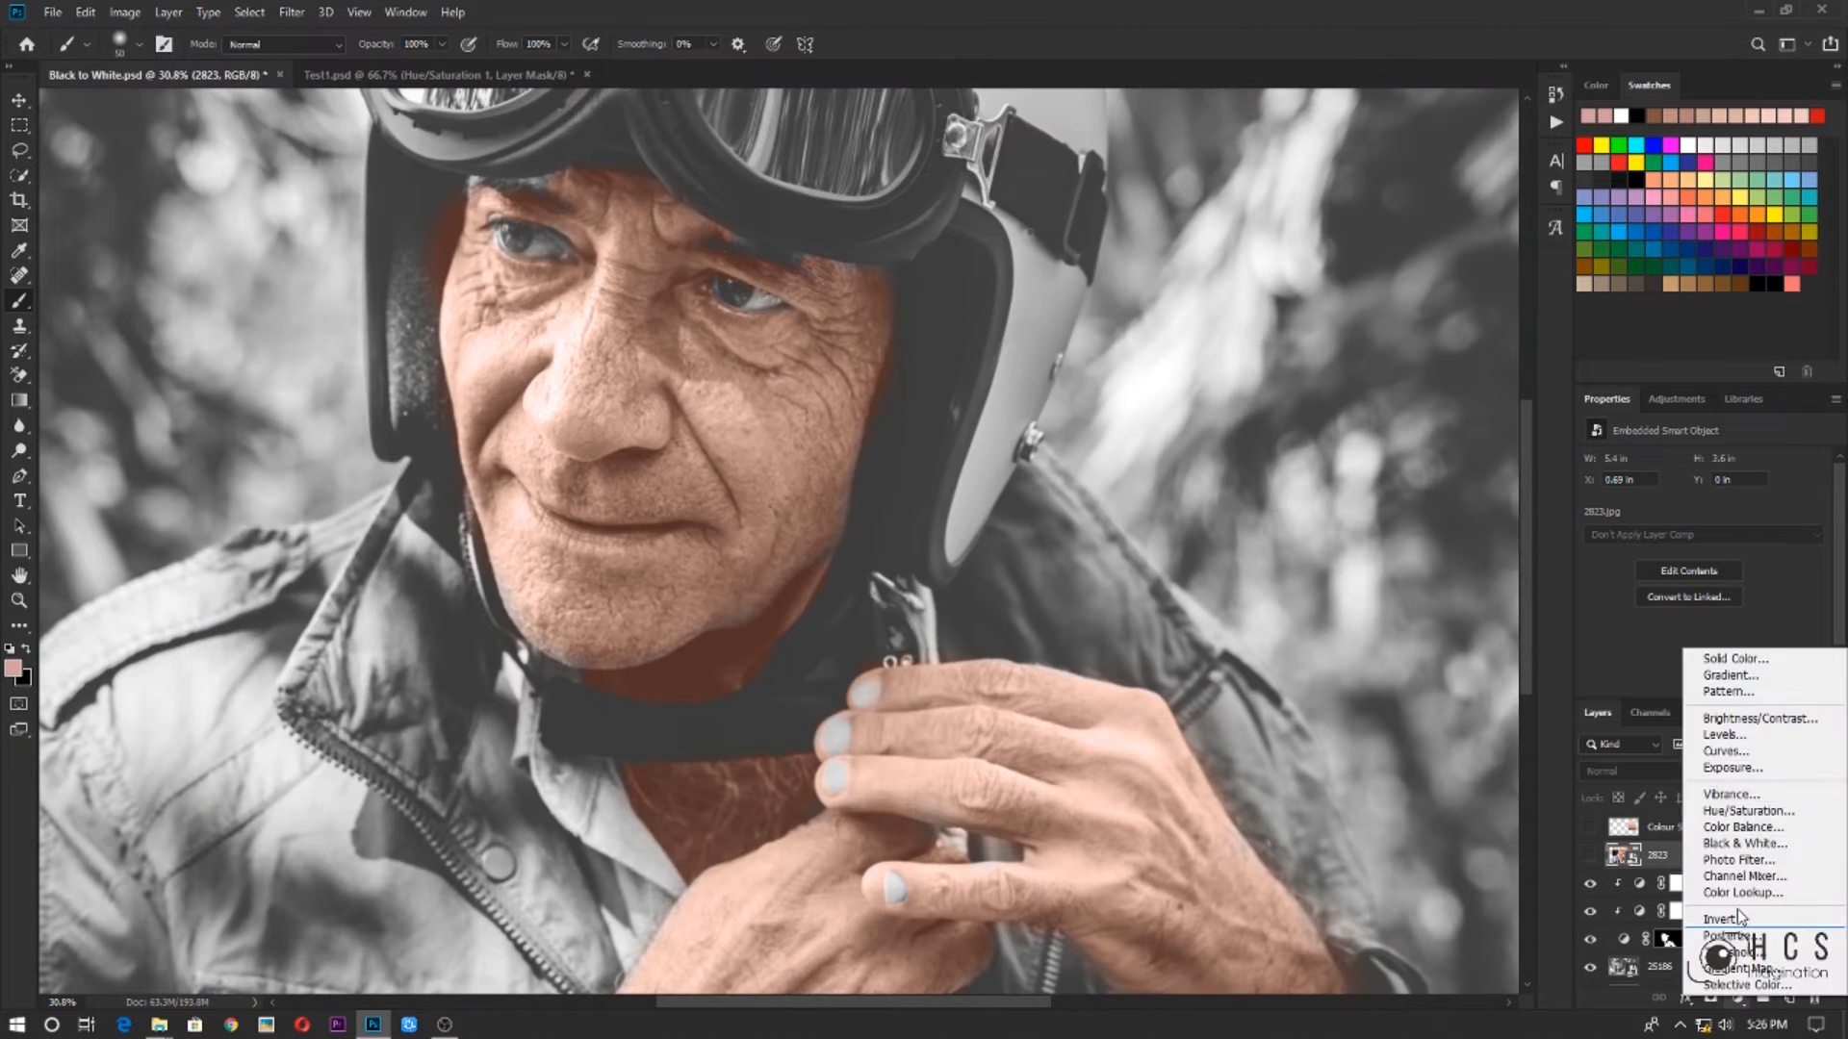
{"action": "left_click", "coordinate": [1727, 658]}
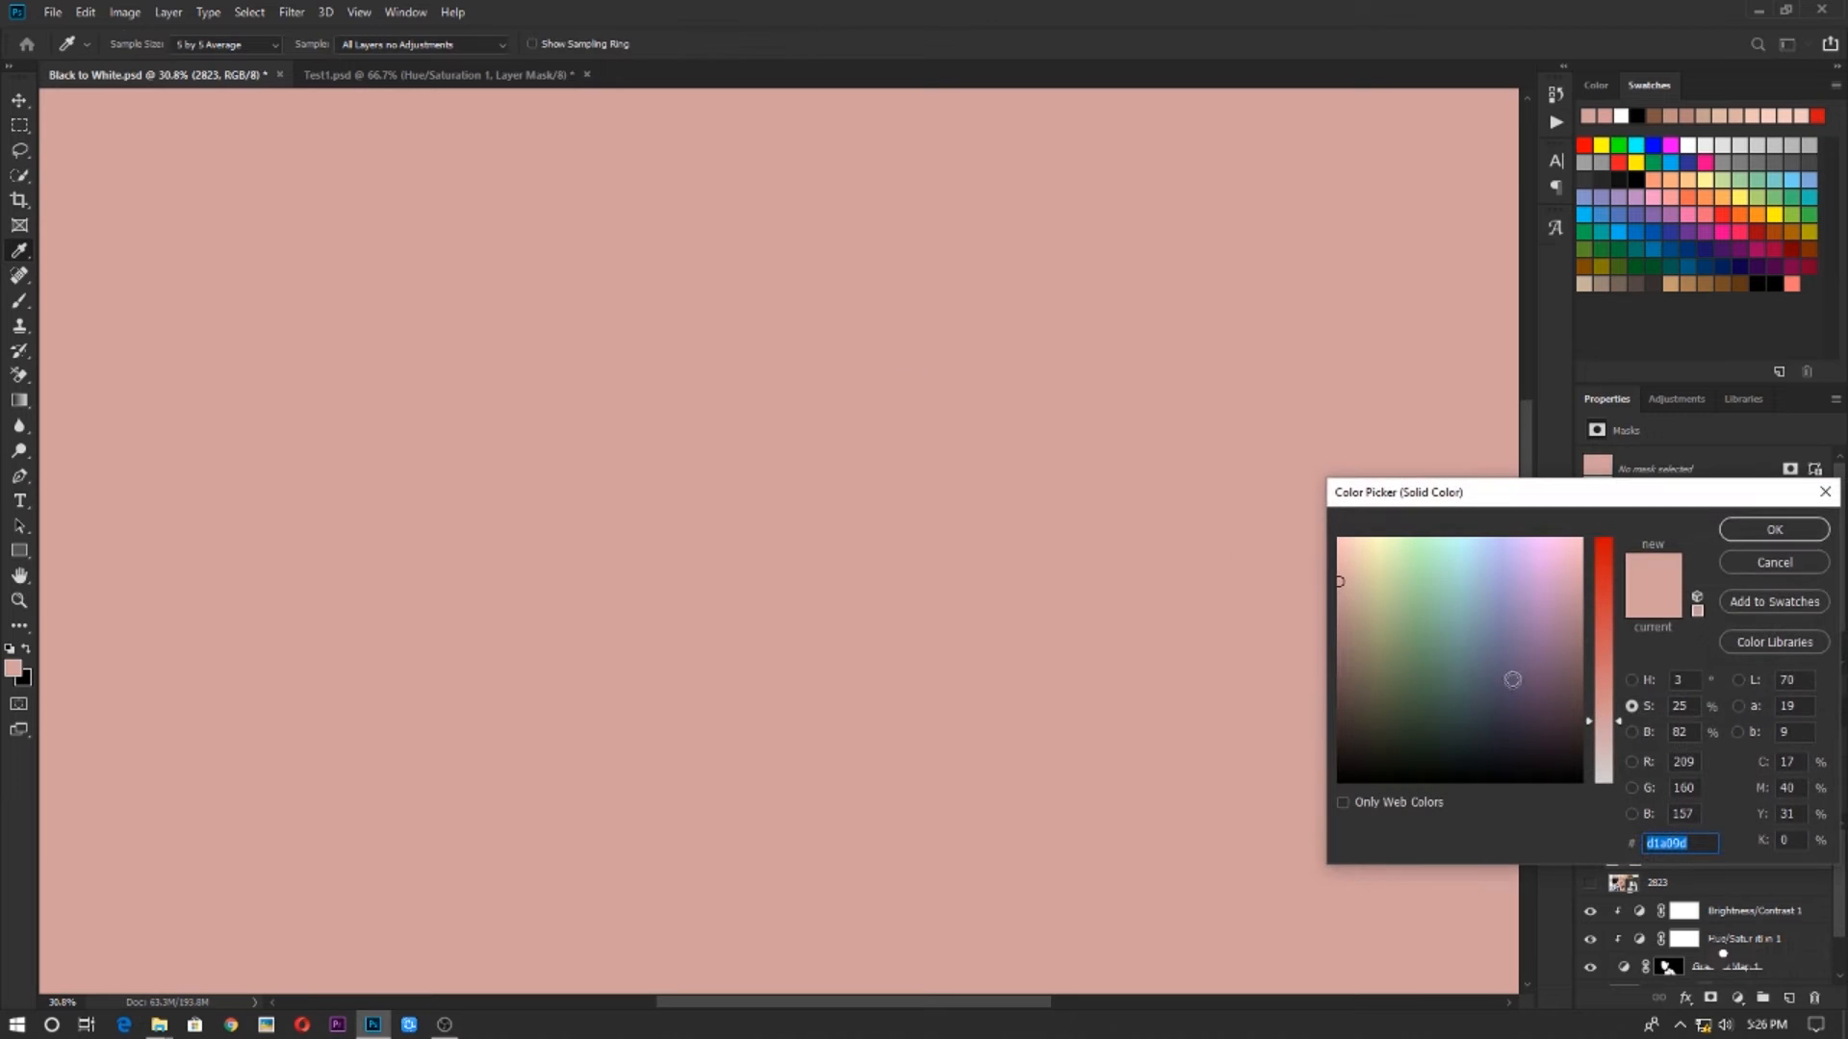
{"action": "left_click", "coordinate": [1774, 529]}
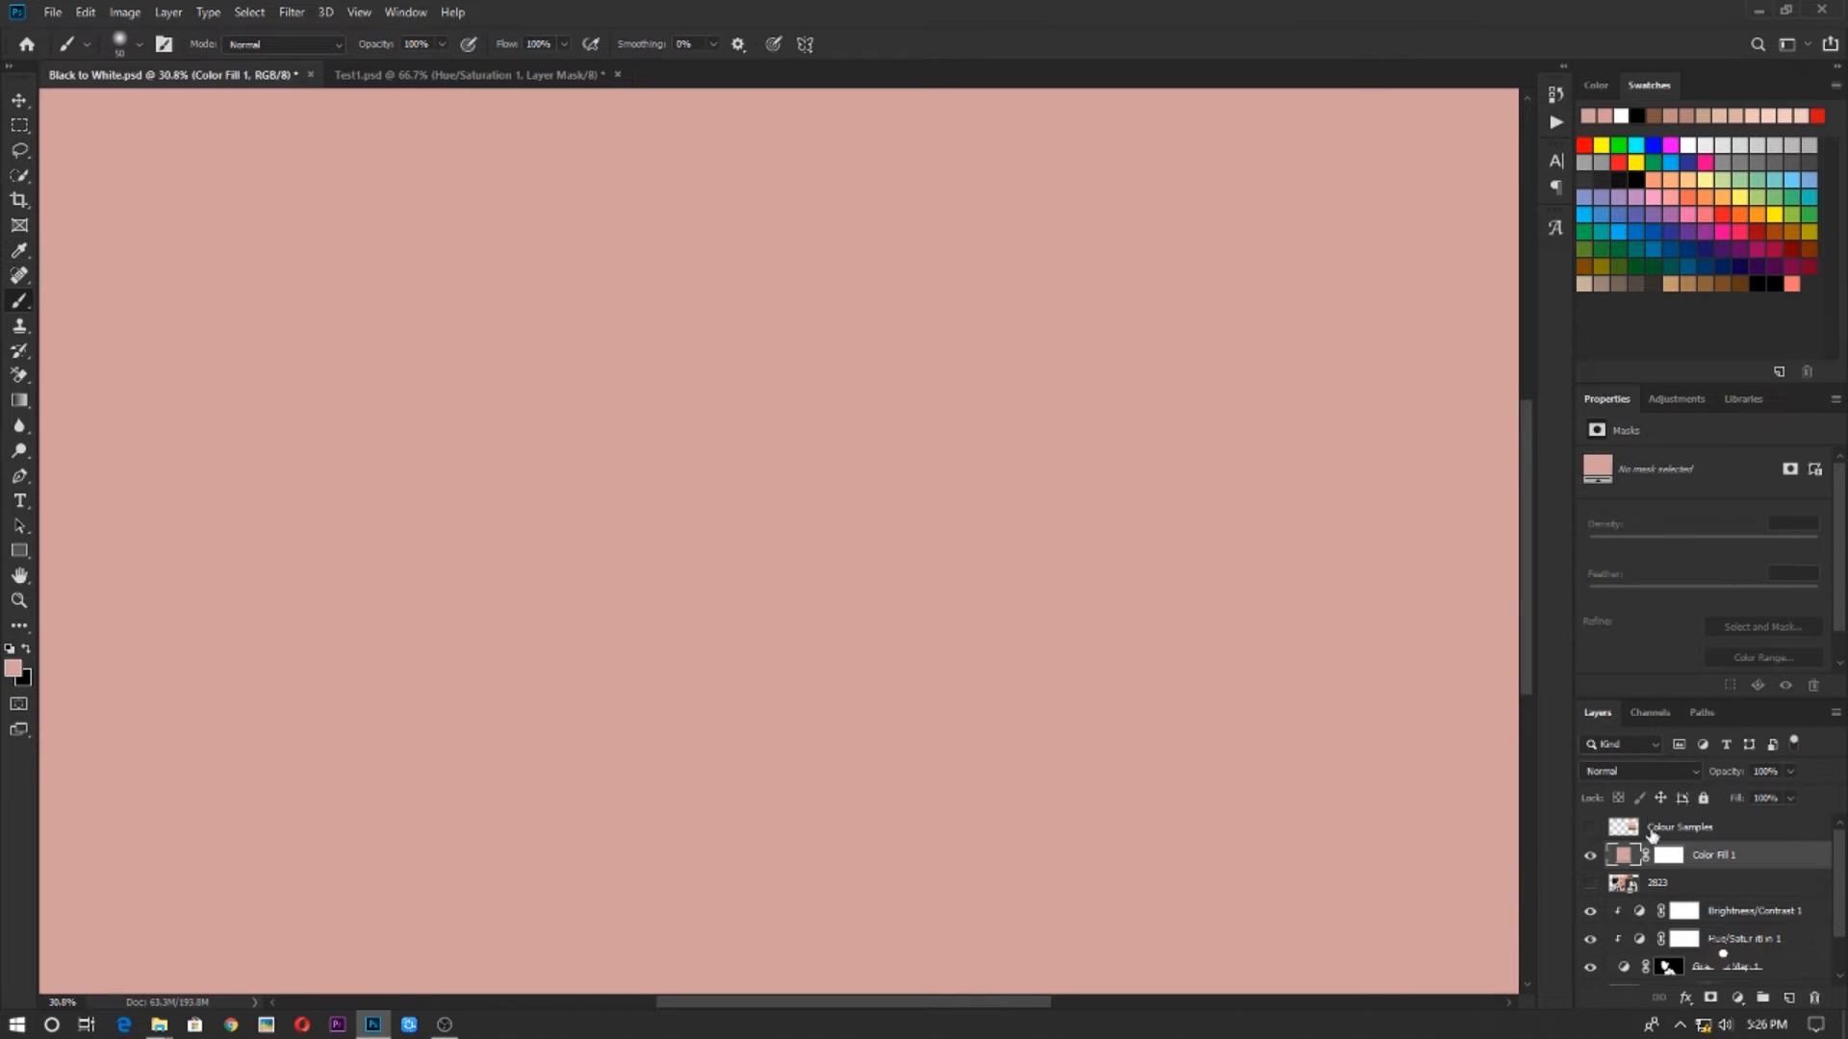
{"action": "left_click", "coordinate": [1641, 770]}
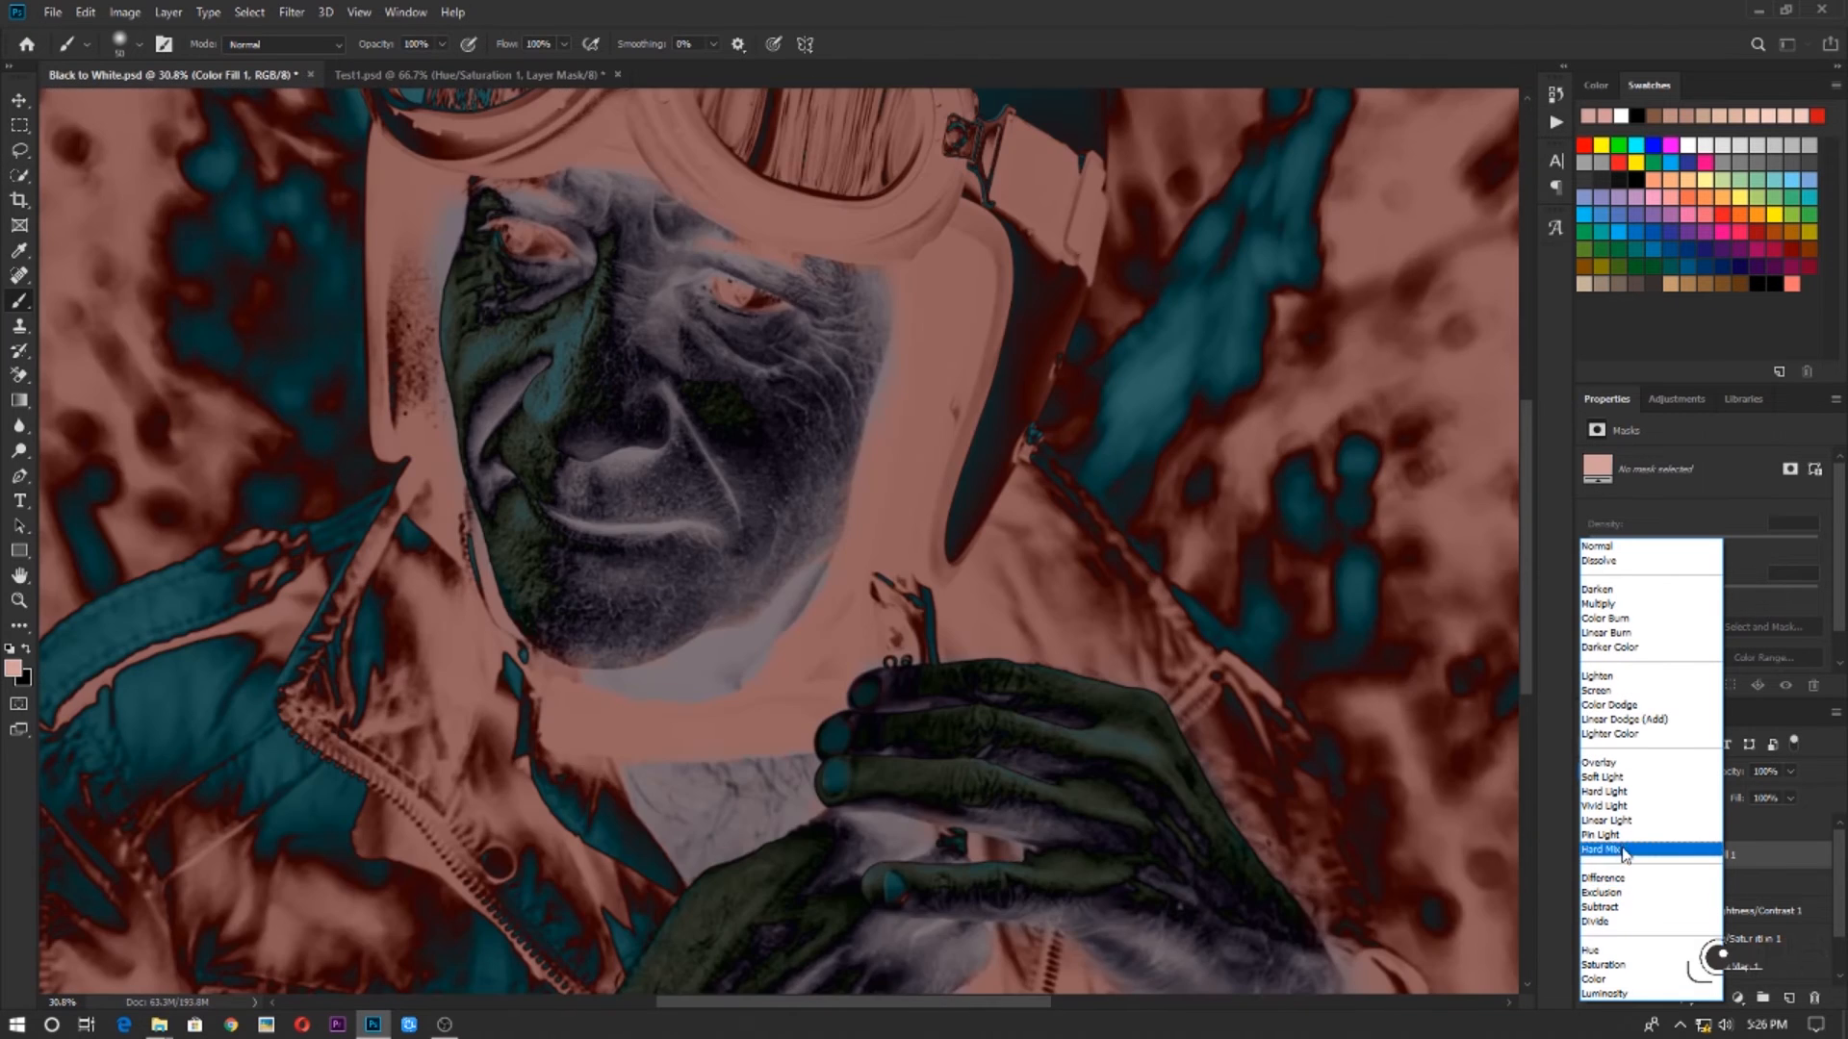
{"action": "left_click", "coordinate": [1596, 980]}
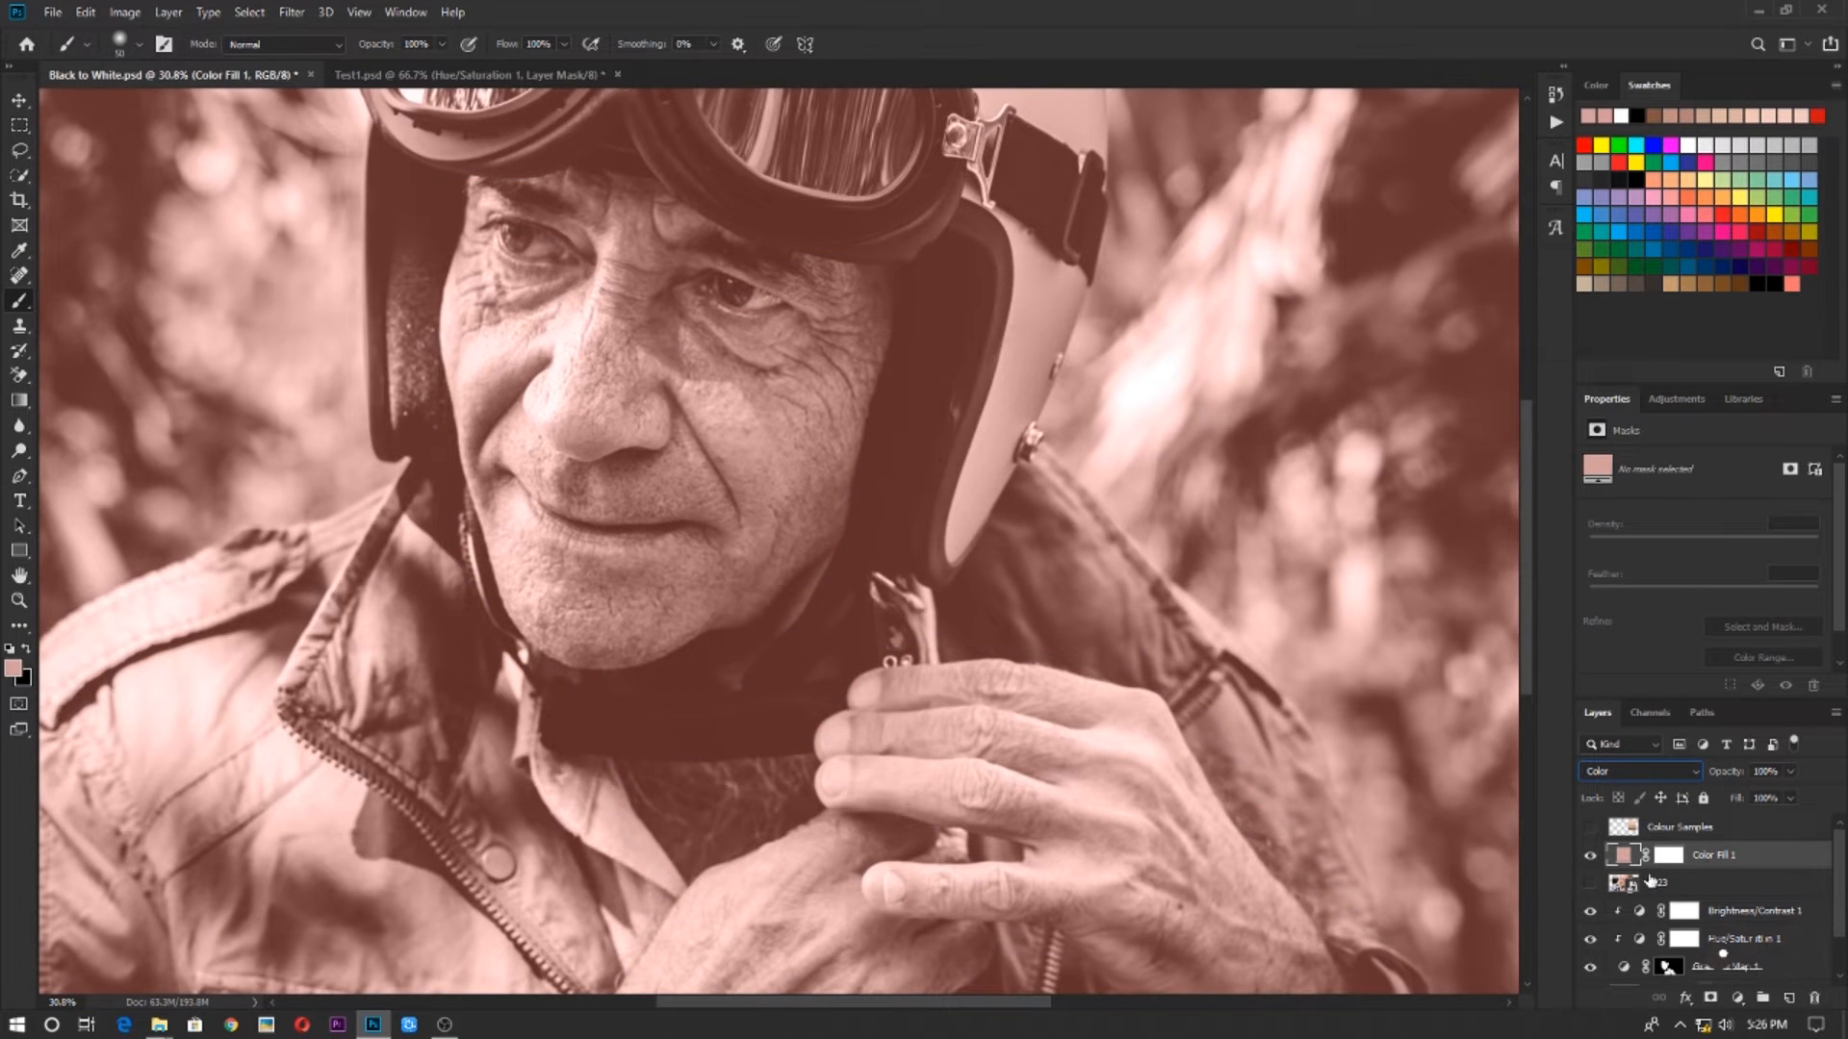
Invert the pink fill's layer mask to black and paint white on it over the skin under both eyes
{"action": "left_click", "coordinate": [1672, 855]}
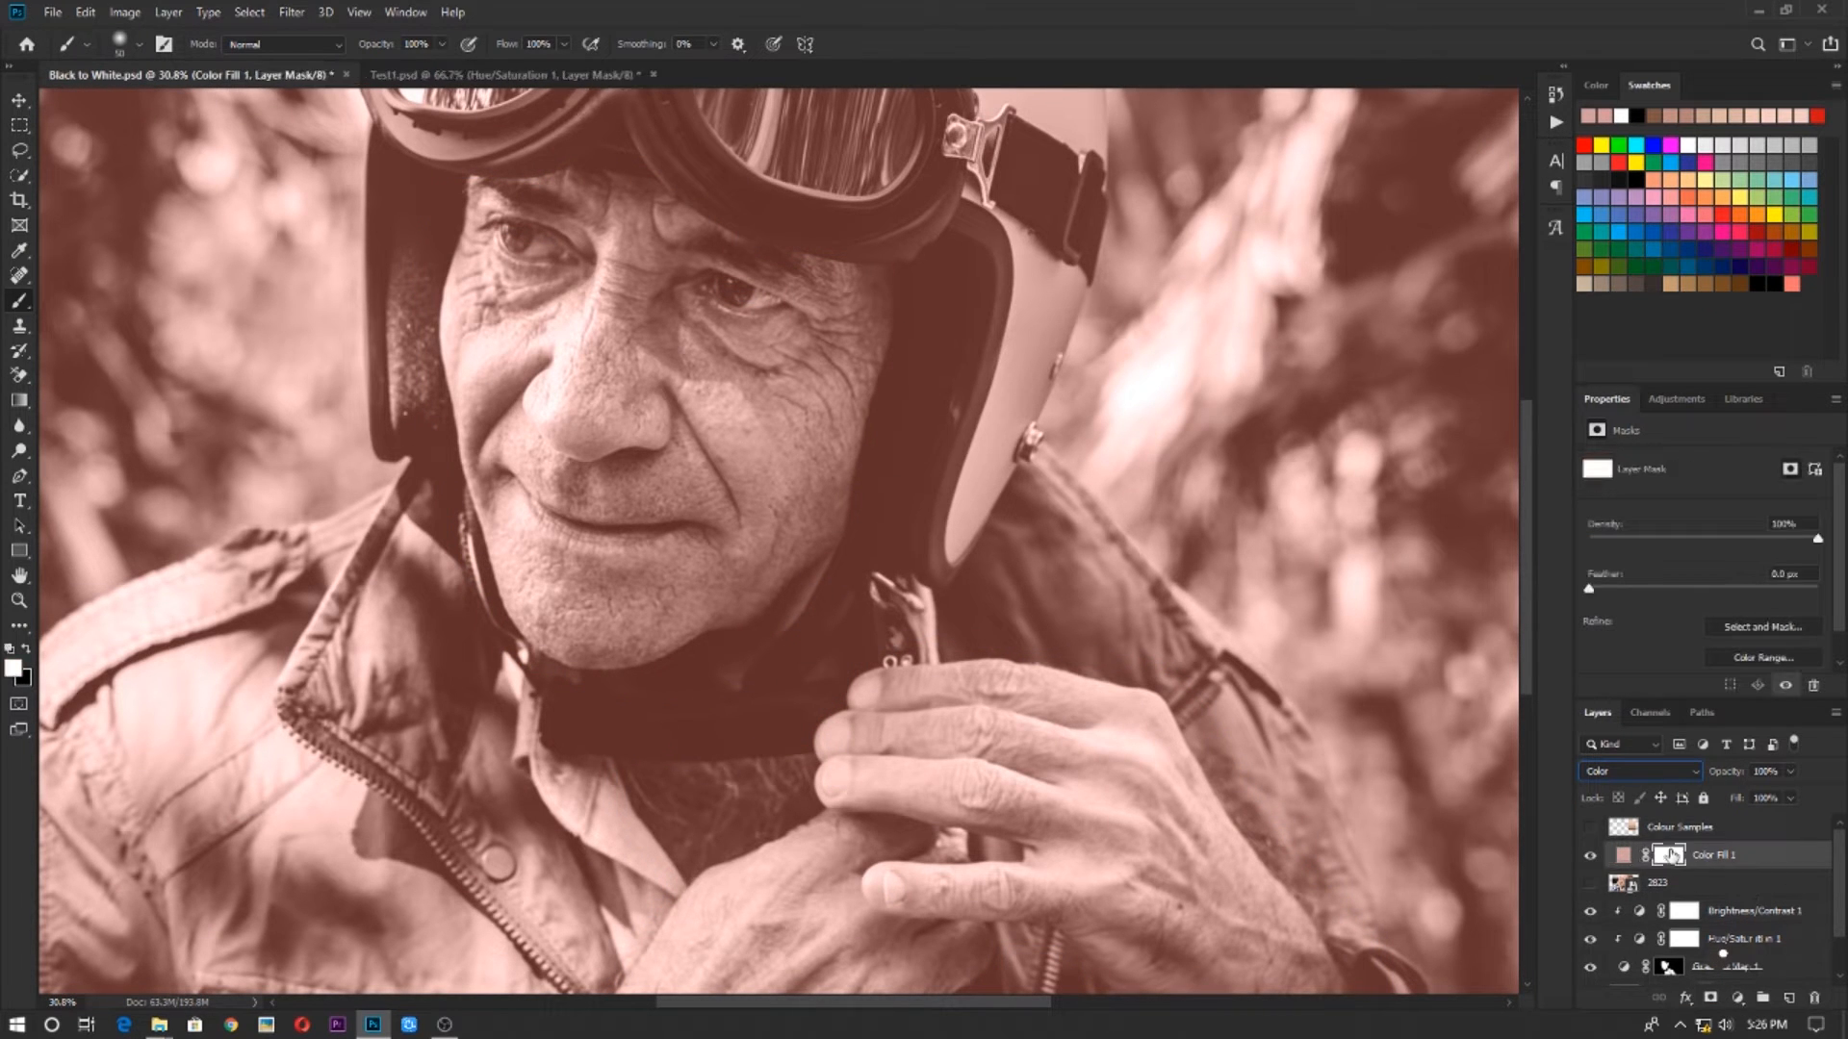
{"action": "key", "text": "ctrl+i"}
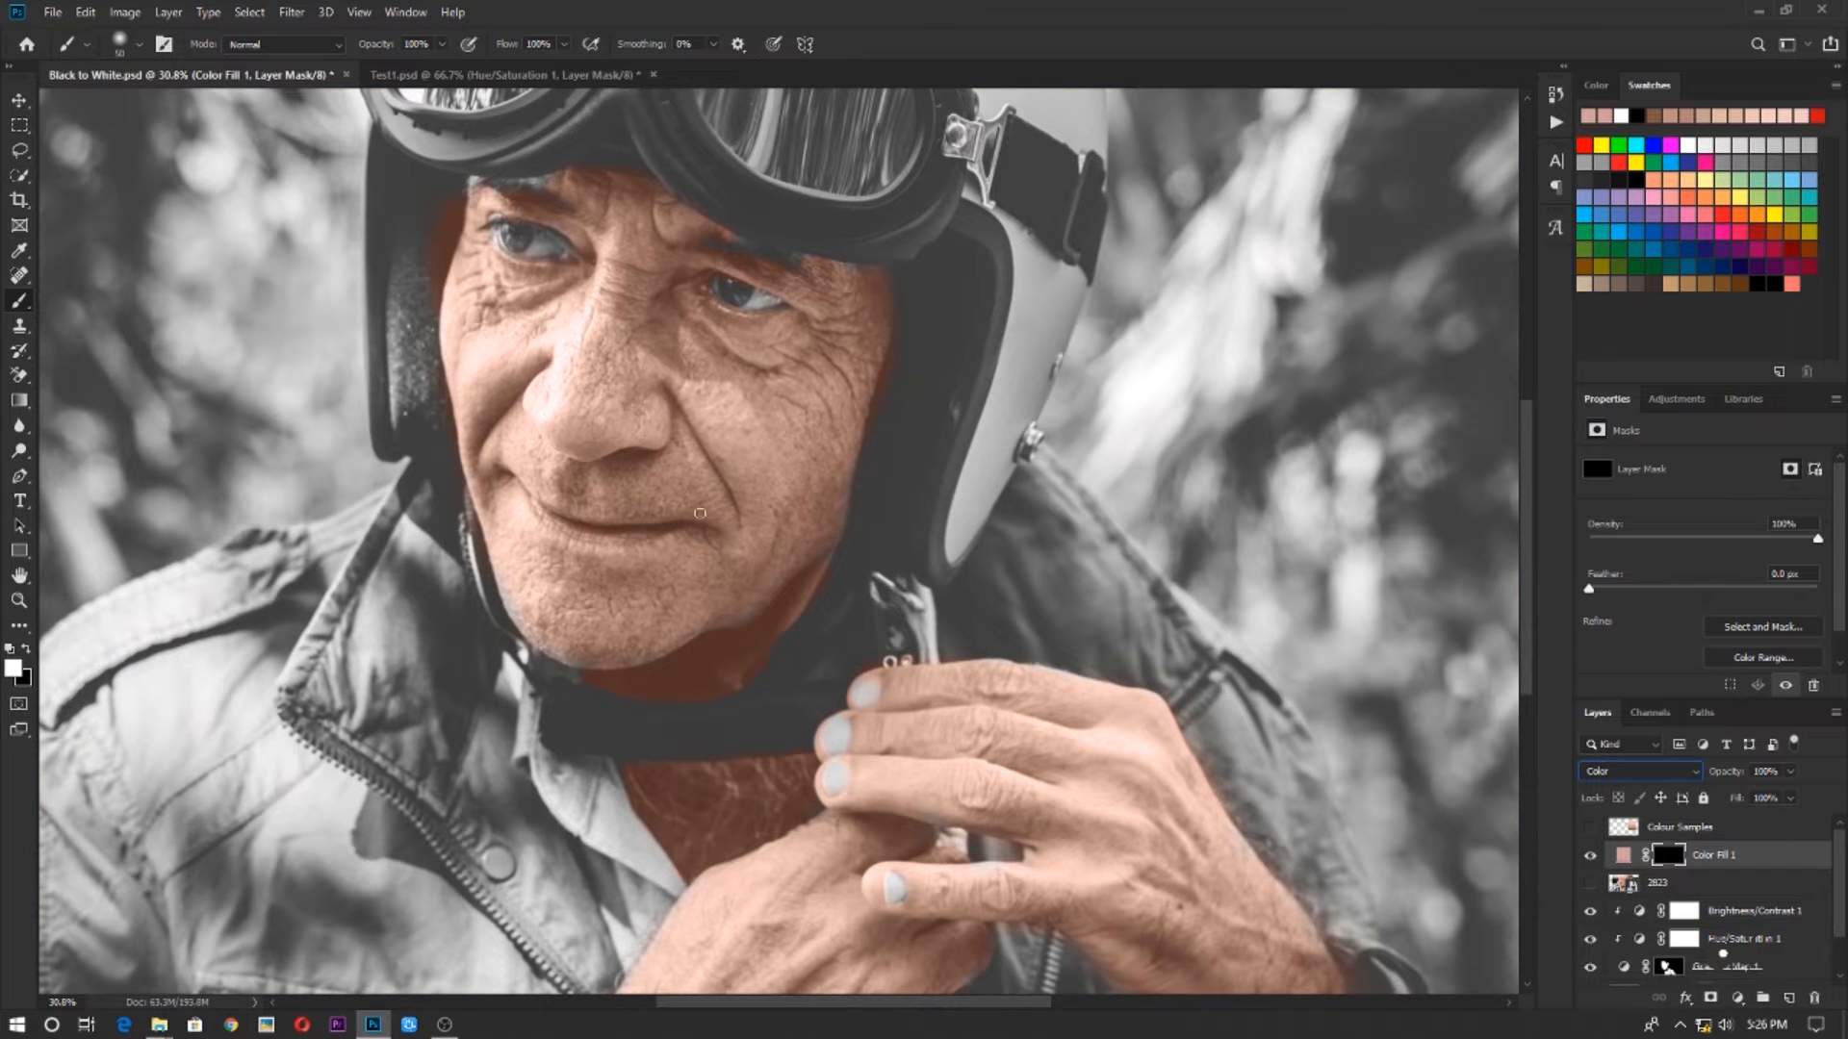
{"action": "scroll", "coordinate": [700, 512], "scroll_direction": "up", "scroll_amount": 7}
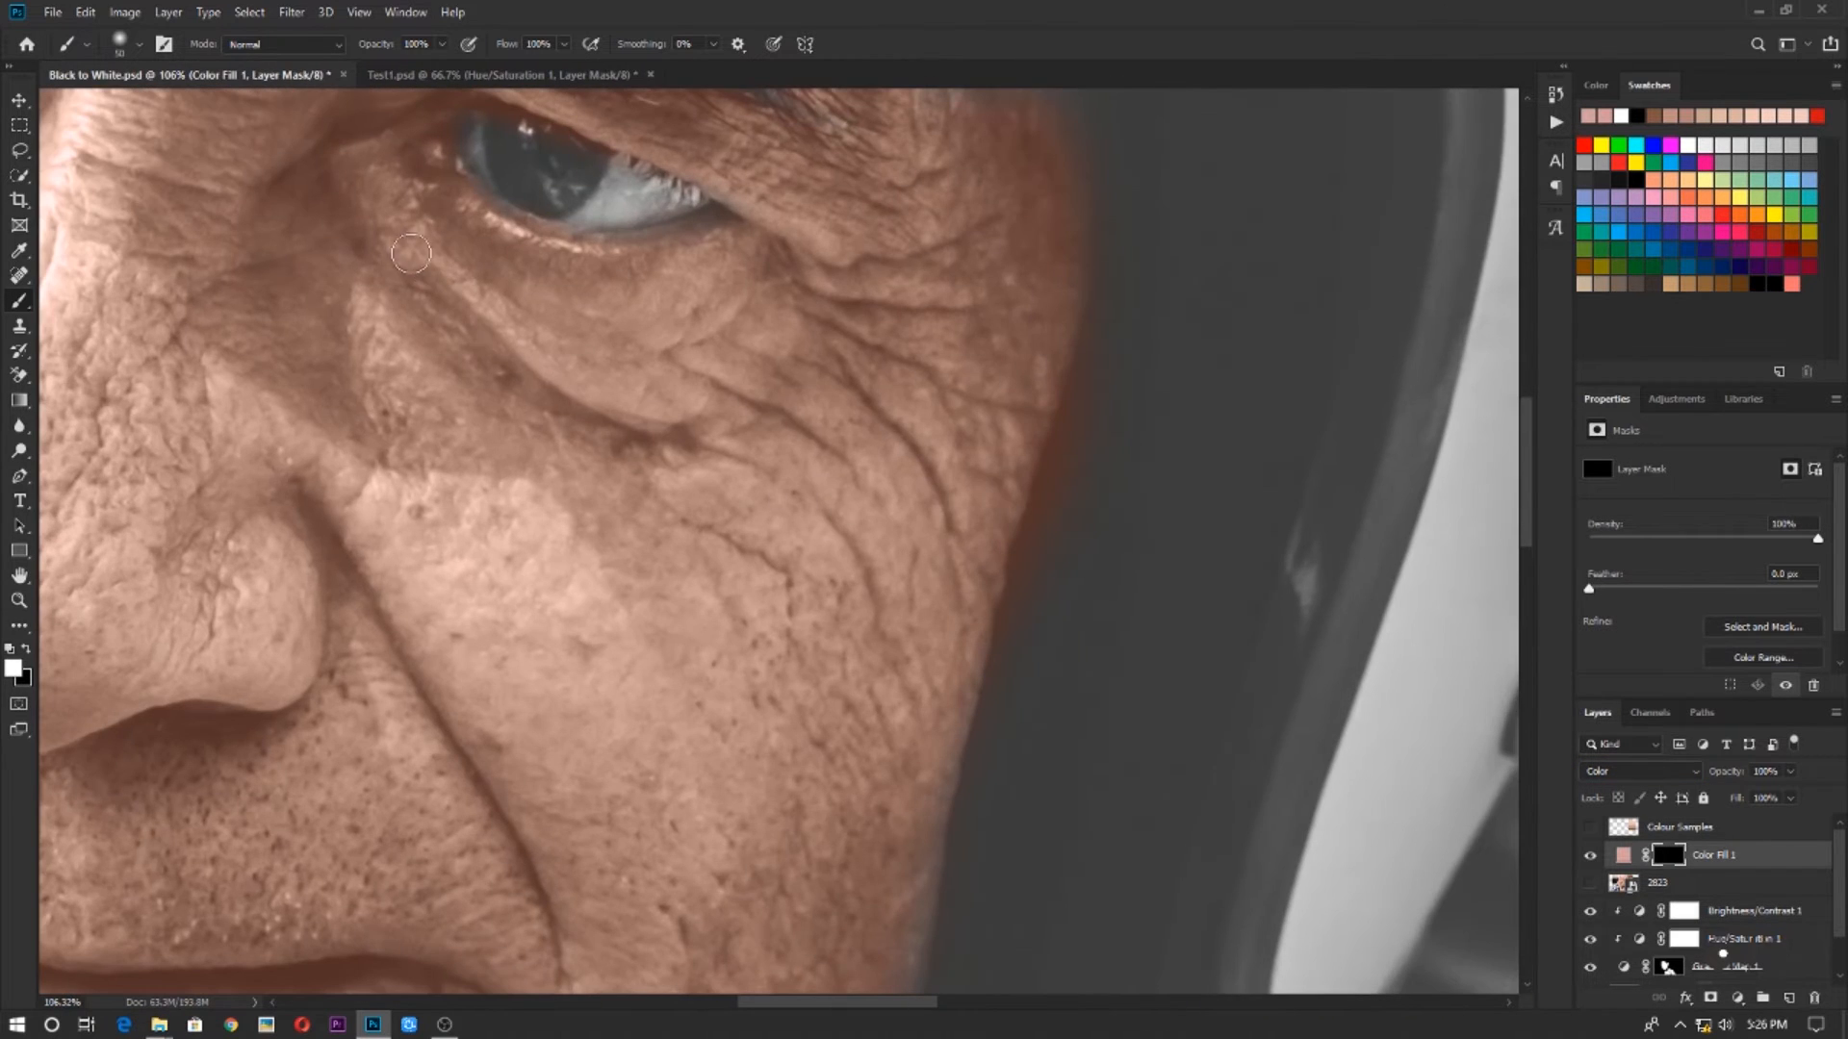
{"action": "mouse_move", "coordinate": [411, 253]}
{"action": "left_mouse_down"}
{"action": "mouse_move", "coordinate": [524, 389]}
{"action": "mouse_move", "coordinate": [616, 418]}
{"action": "mouse_move", "coordinate": [356, 242]}
{"action": "mouse_move", "coordinate": [366, 211]}
{"action": "mouse_move", "coordinate": [391, 228]}
{"action": "mouse_move", "coordinate": [396, 181]}
{"action": "mouse_move", "coordinate": [398, 219]}
{"action": "mouse_move", "coordinate": [469, 233]}
{"action": "mouse_move", "coordinate": [494, 267]}
{"action": "mouse_move", "coordinate": [443, 235]}
{"action": "mouse_move", "coordinate": [596, 323]}
{"action": "left_mouse_up"}
{"action": "left_click_drag", "start_coordinate": [477, 386], "coordinate": [1600, 794]}
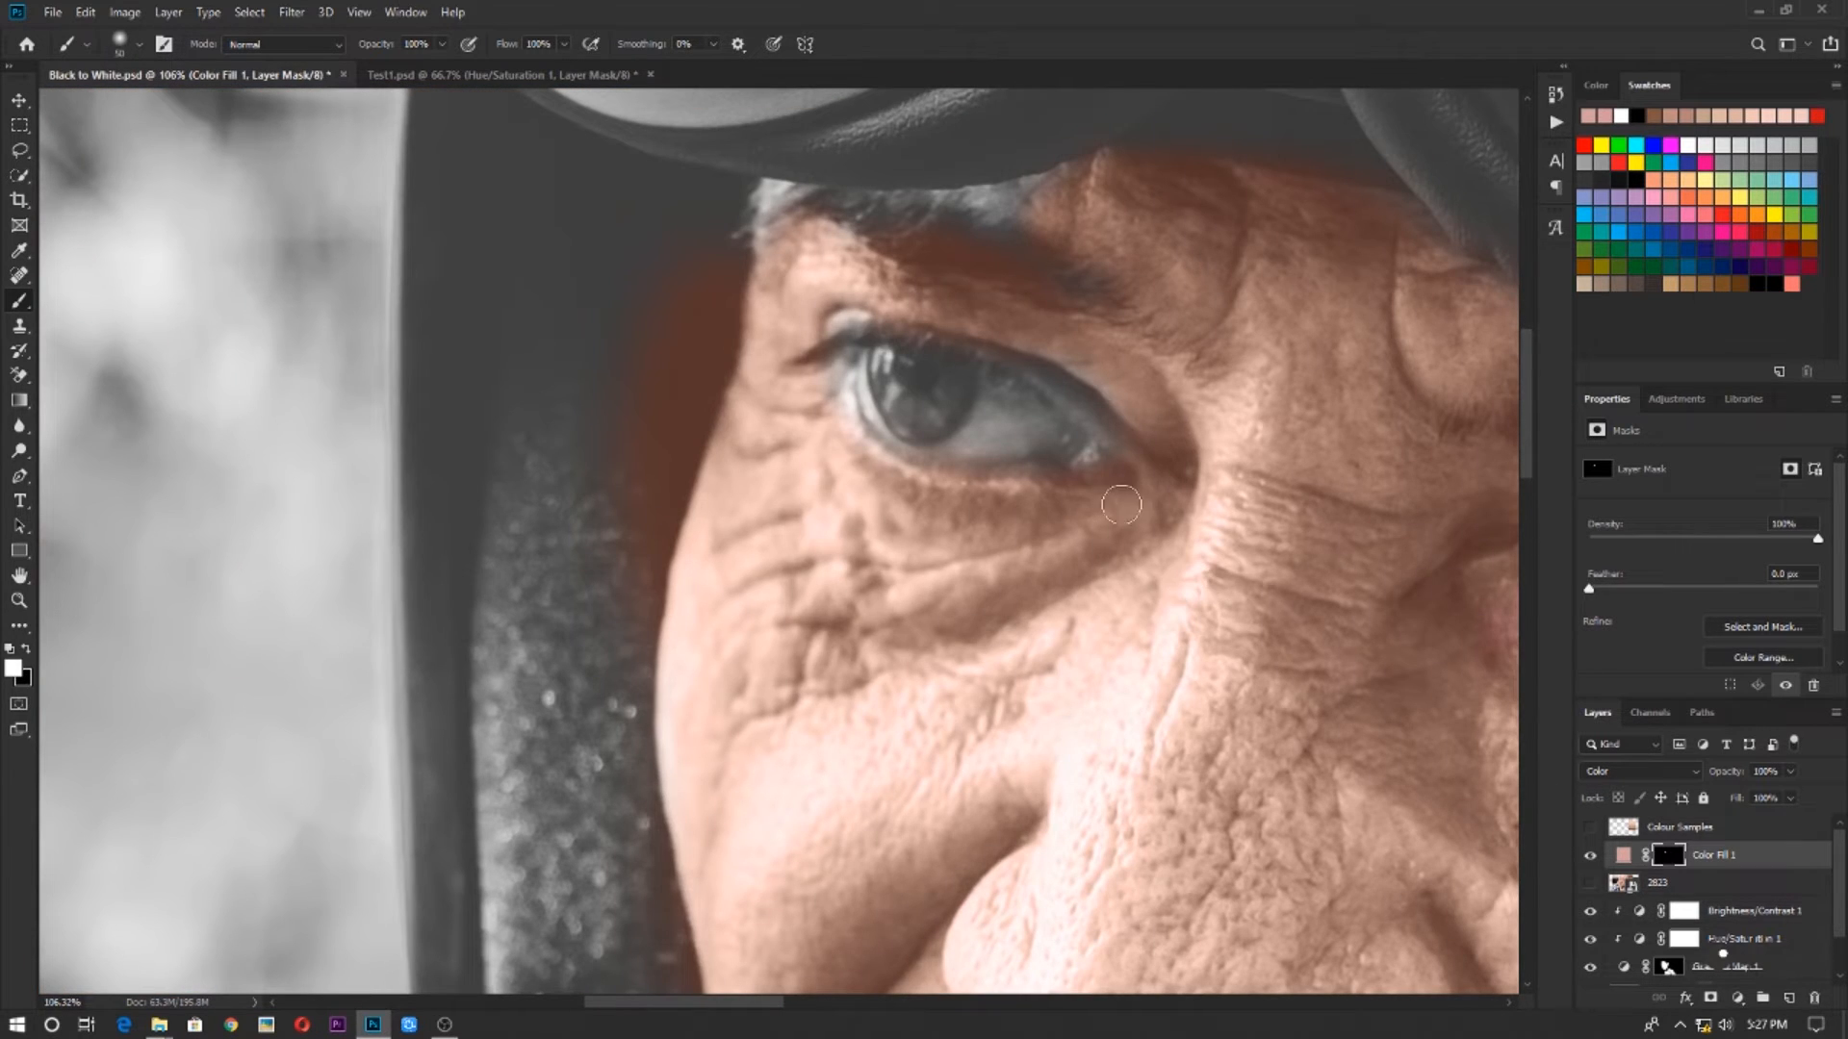
{"action": "mouse_move", "coordinate": [1121, 506]}
{"action": "left_mouse_down"}
{"action": "mouse_move", "coordinate": [899, 535]}
{"action": "mouse_move", "coordinate": [1114, 546]}
{"action": "mouse_move", "coordinate": [1037, 595]}
{"action": "left_mouse_up"}
{"action": "scroll", "coordinate": [1115, 601], "scroll_direction": "down", "scroll_amount": 4}
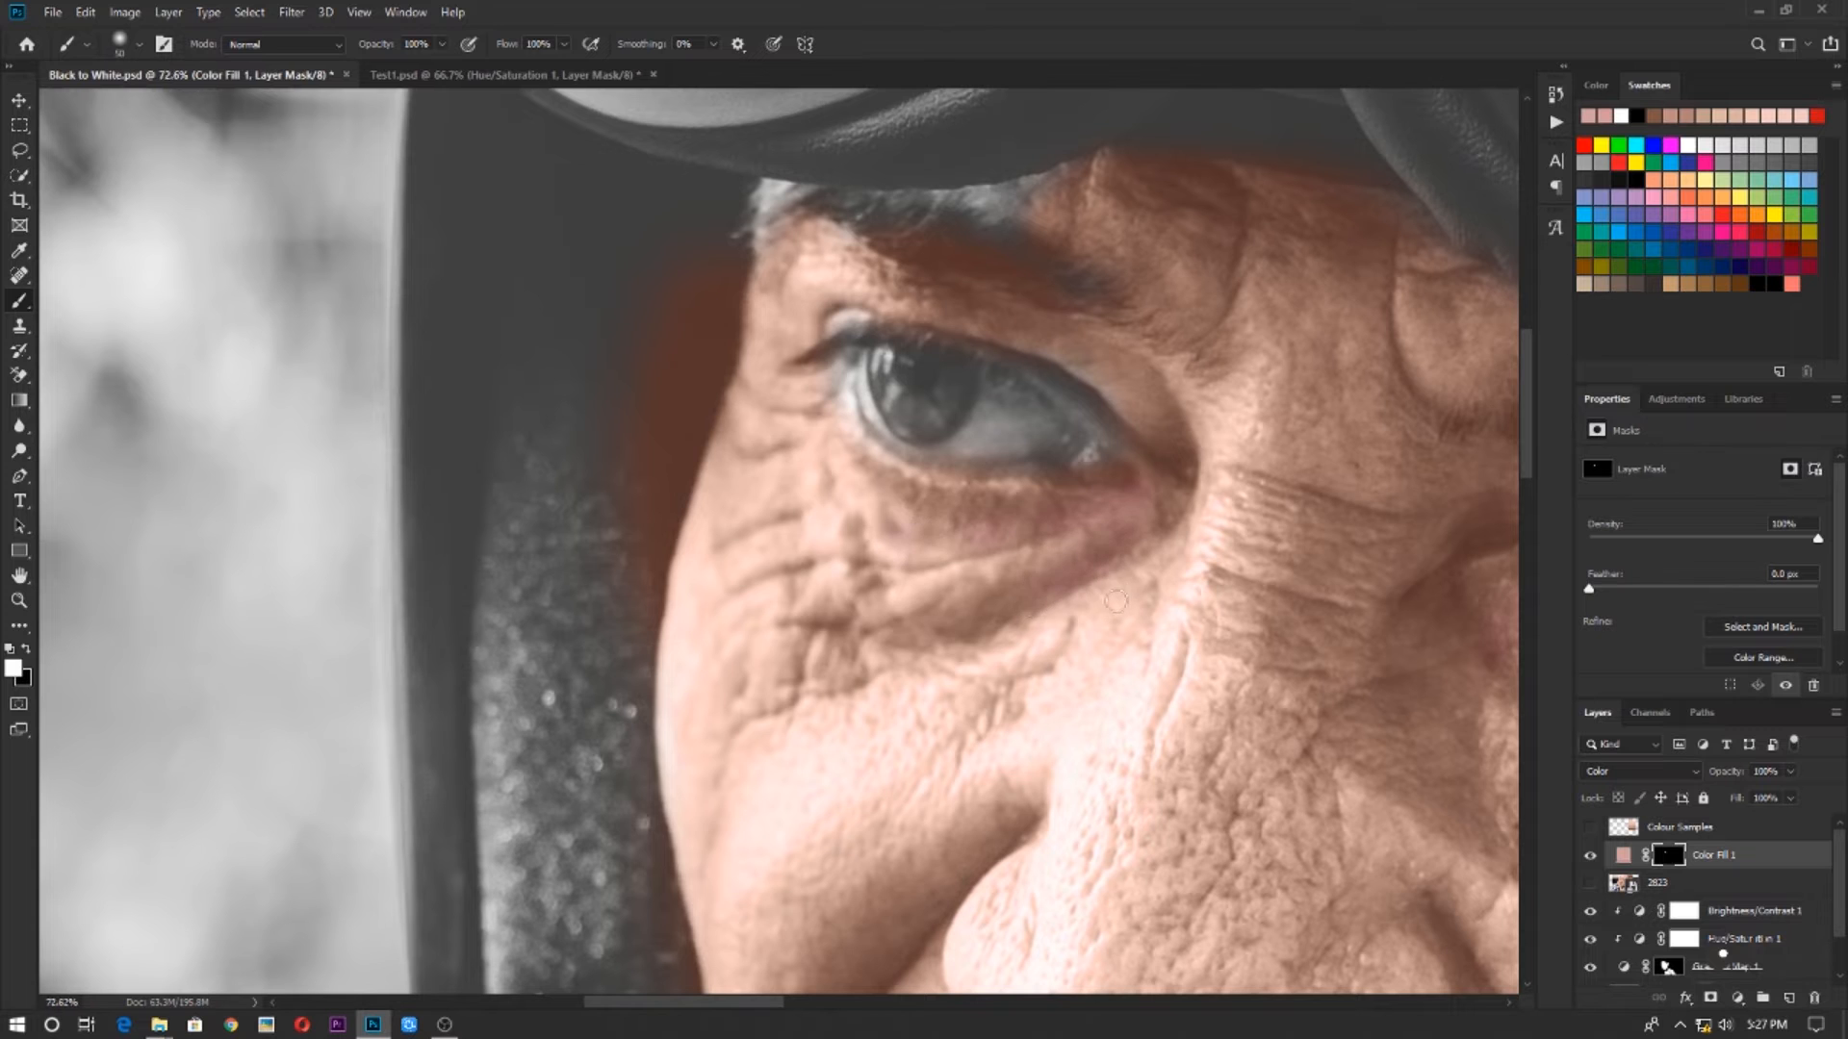
Paint the pink fill in at the corner of the mouth and lower the Color Fill 1 opacity to 61%
{"action": "scroll", "coordinate": [1116, 601], "scroll_direction": "down", "scroll_amount": 3}
{"action": "scroll", "coordinate": [669, 578], "scroll_direction": "up", "scroll_amount": 4}
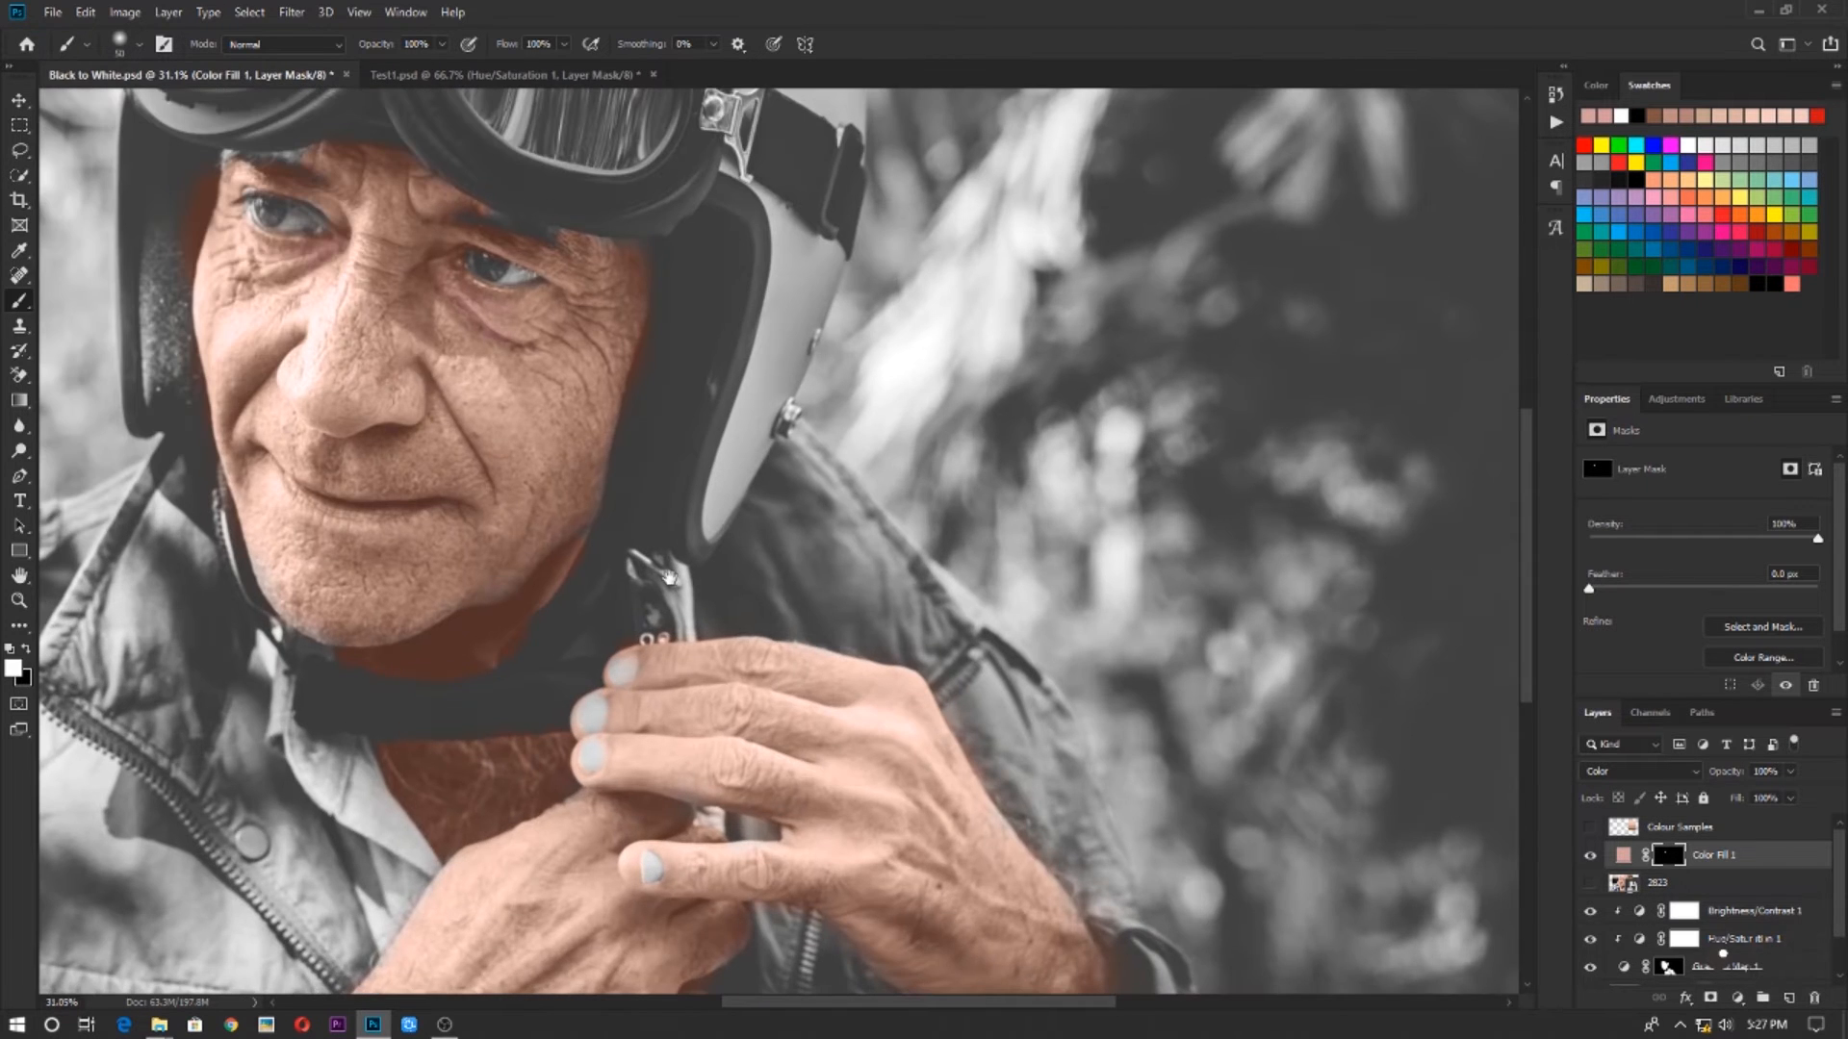
{"action": "scroll", "coordinate": [610, 549], "scroll_direction": "up", "scroll_amount": 4}
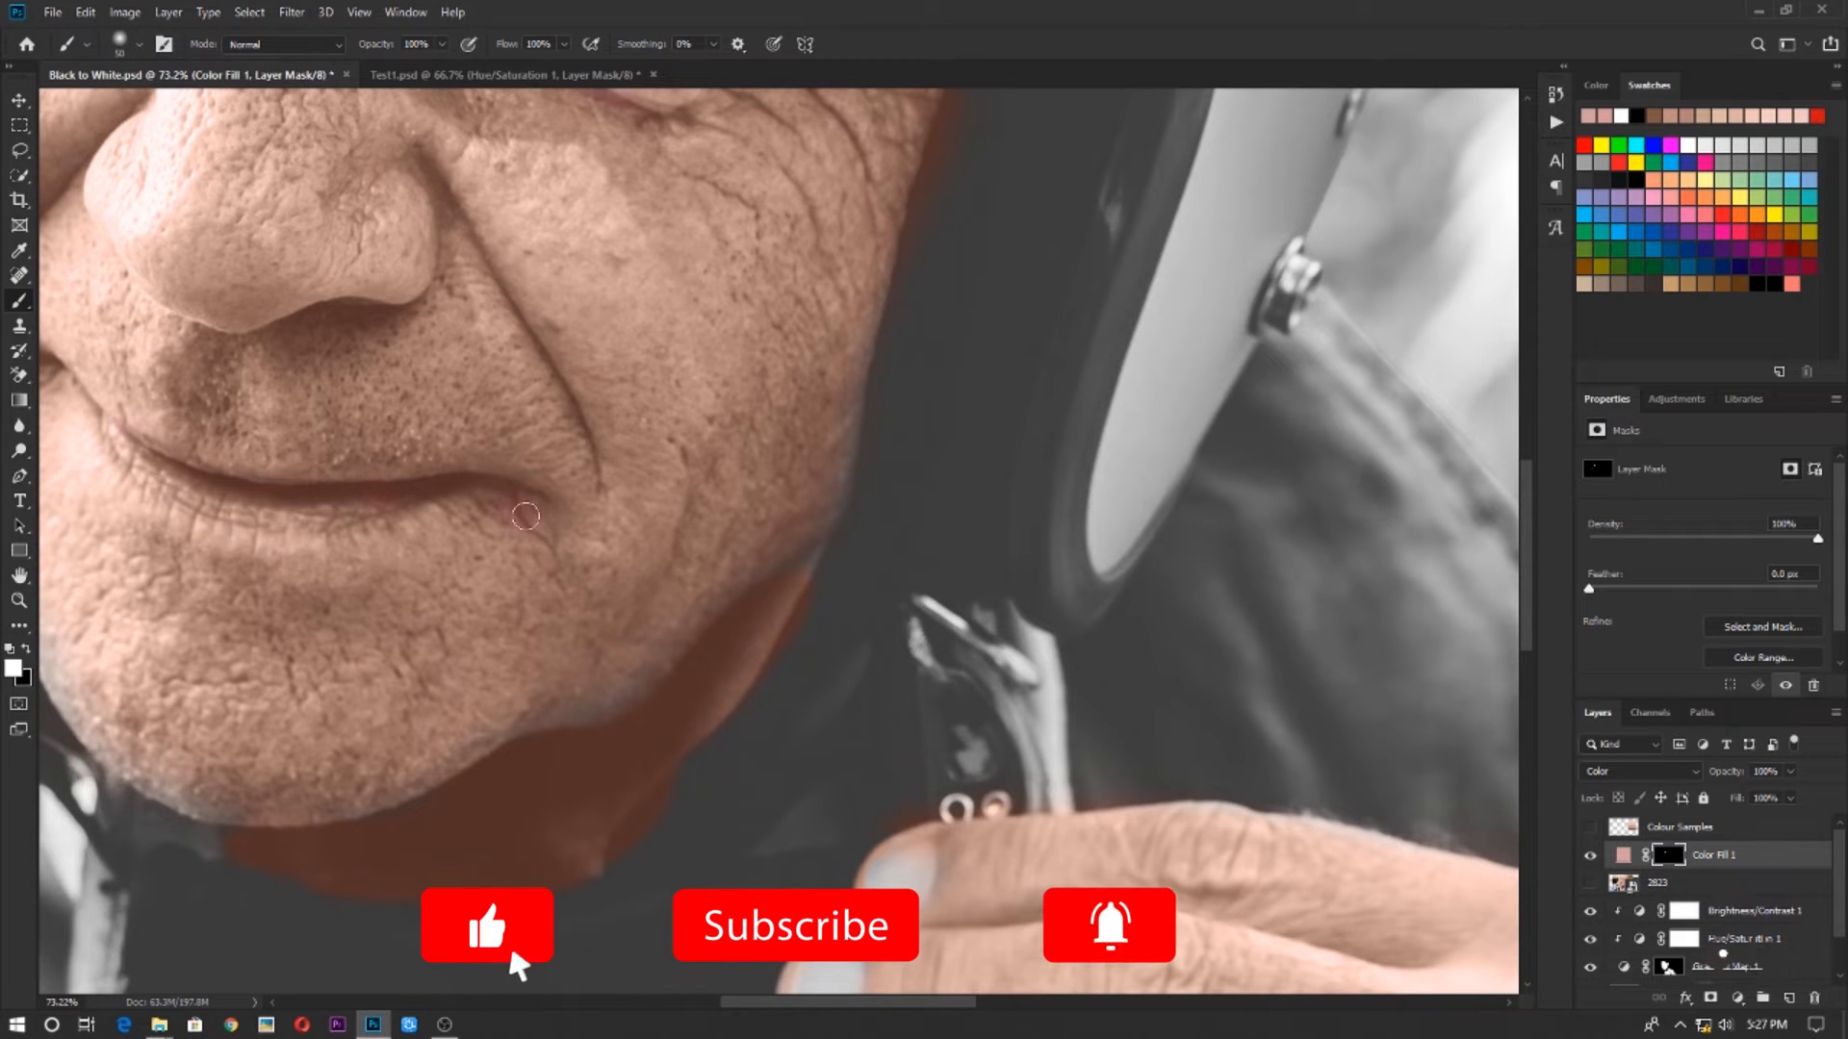
{"action": "scroll", "coordinate": [539, 544], "scroll_direction": "down", "scroll_amount": 4}
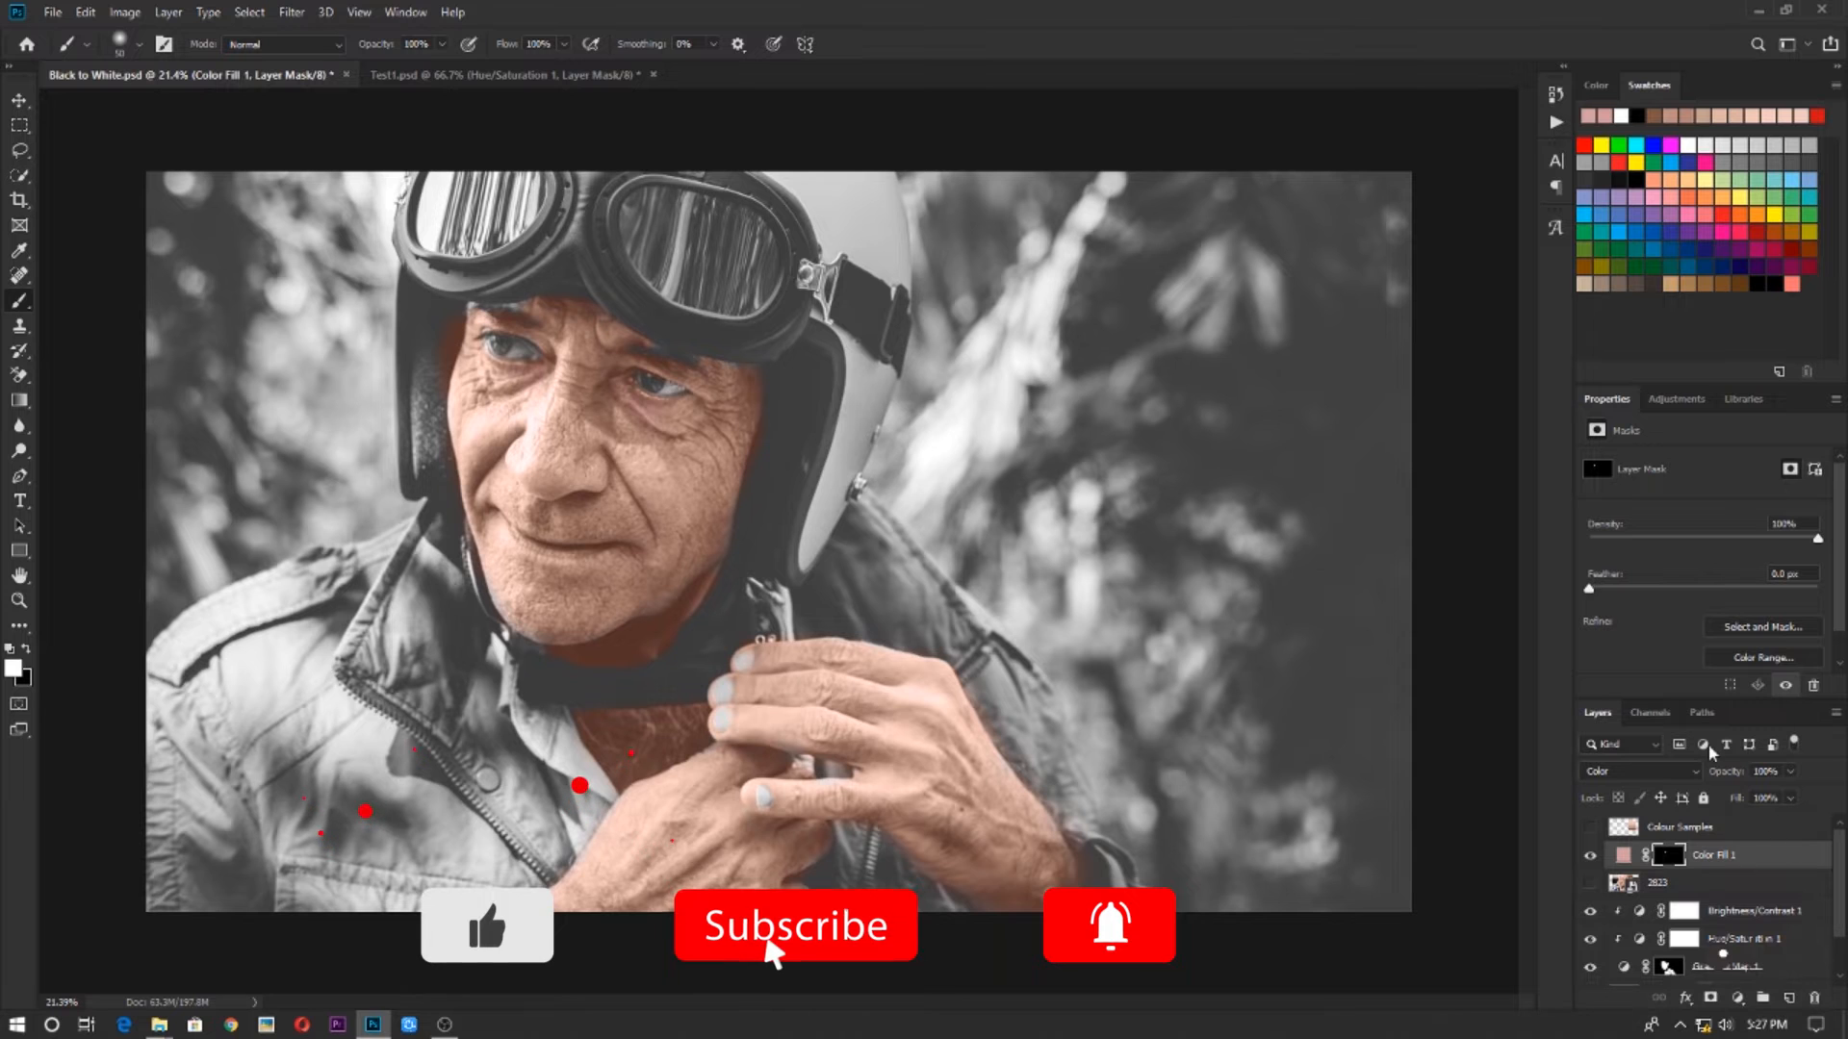
{"action": "left_click_drag", "start_coordinate": [1728, 773], "coordinate": [1691, 777]}
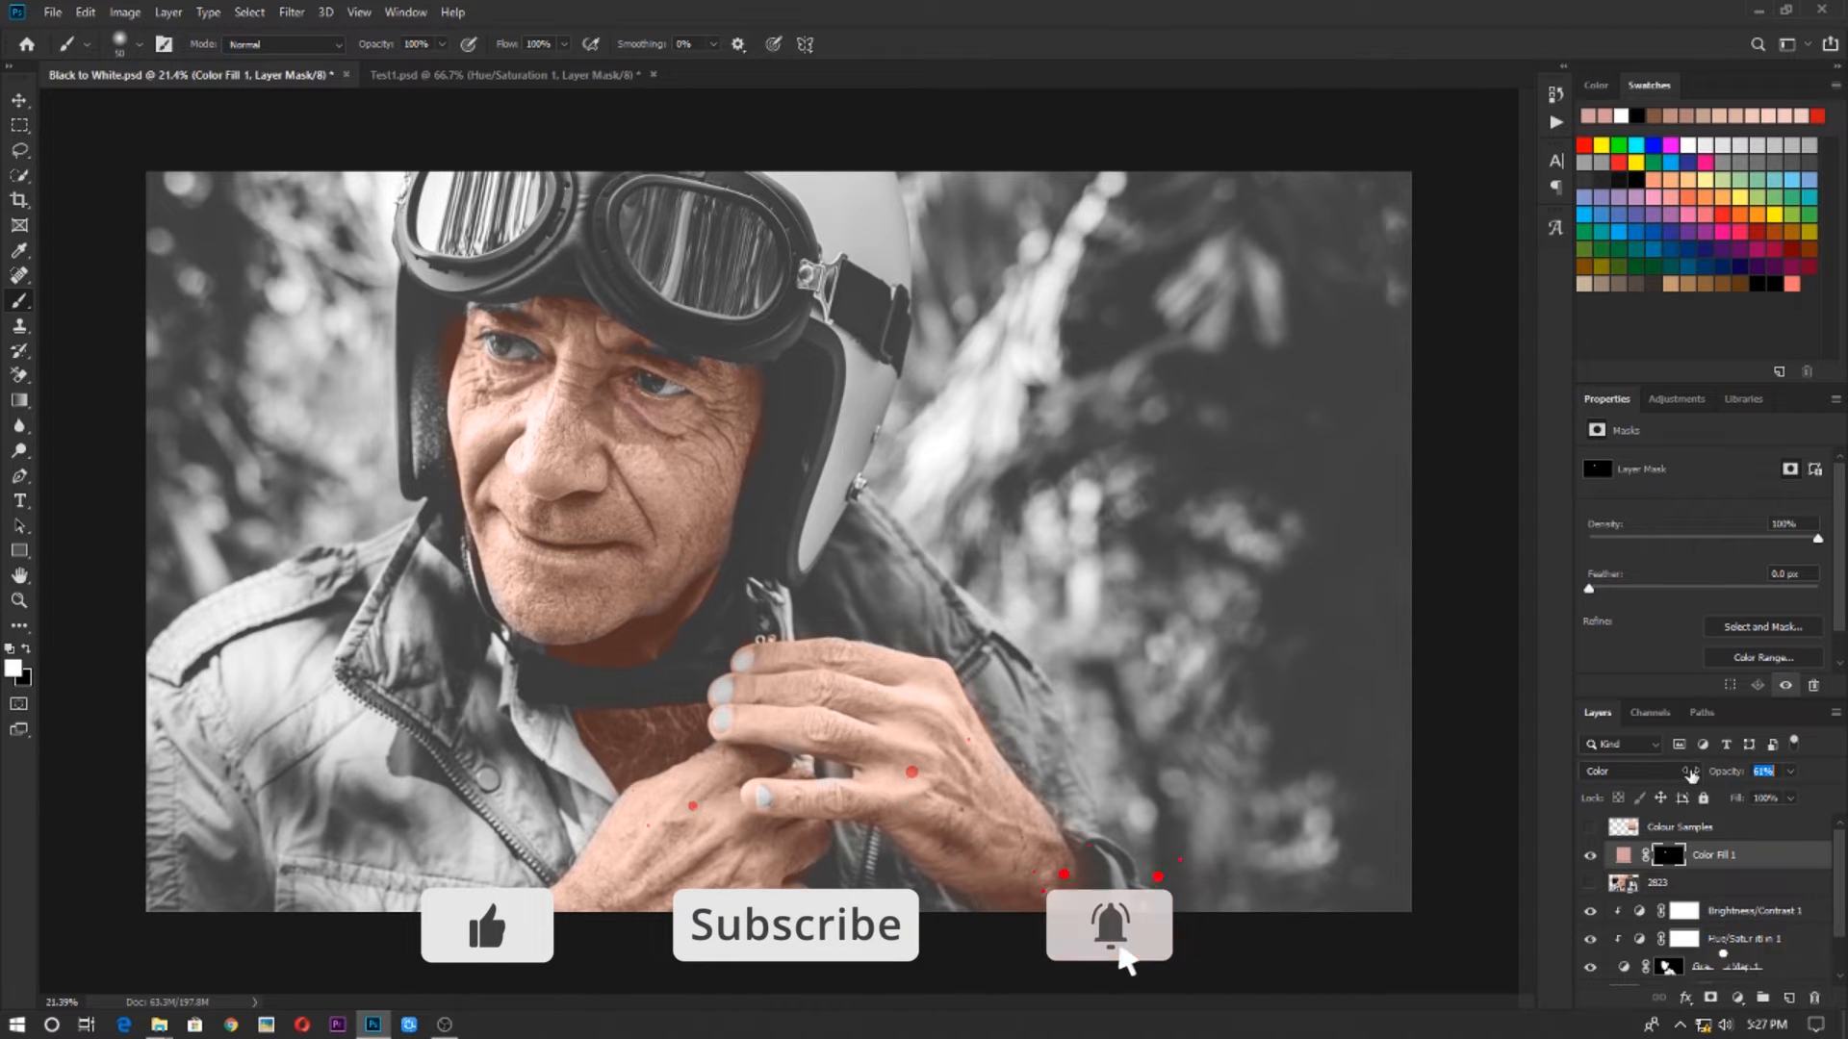
{"action": "scroll", "coordinate": [779, 511], "scroll_direction": "up", "scroll_amount": 3}
{"action": "scroll", "coordinate": [779, 511], "scroll_direction": "down", "scroll_amount": 4}
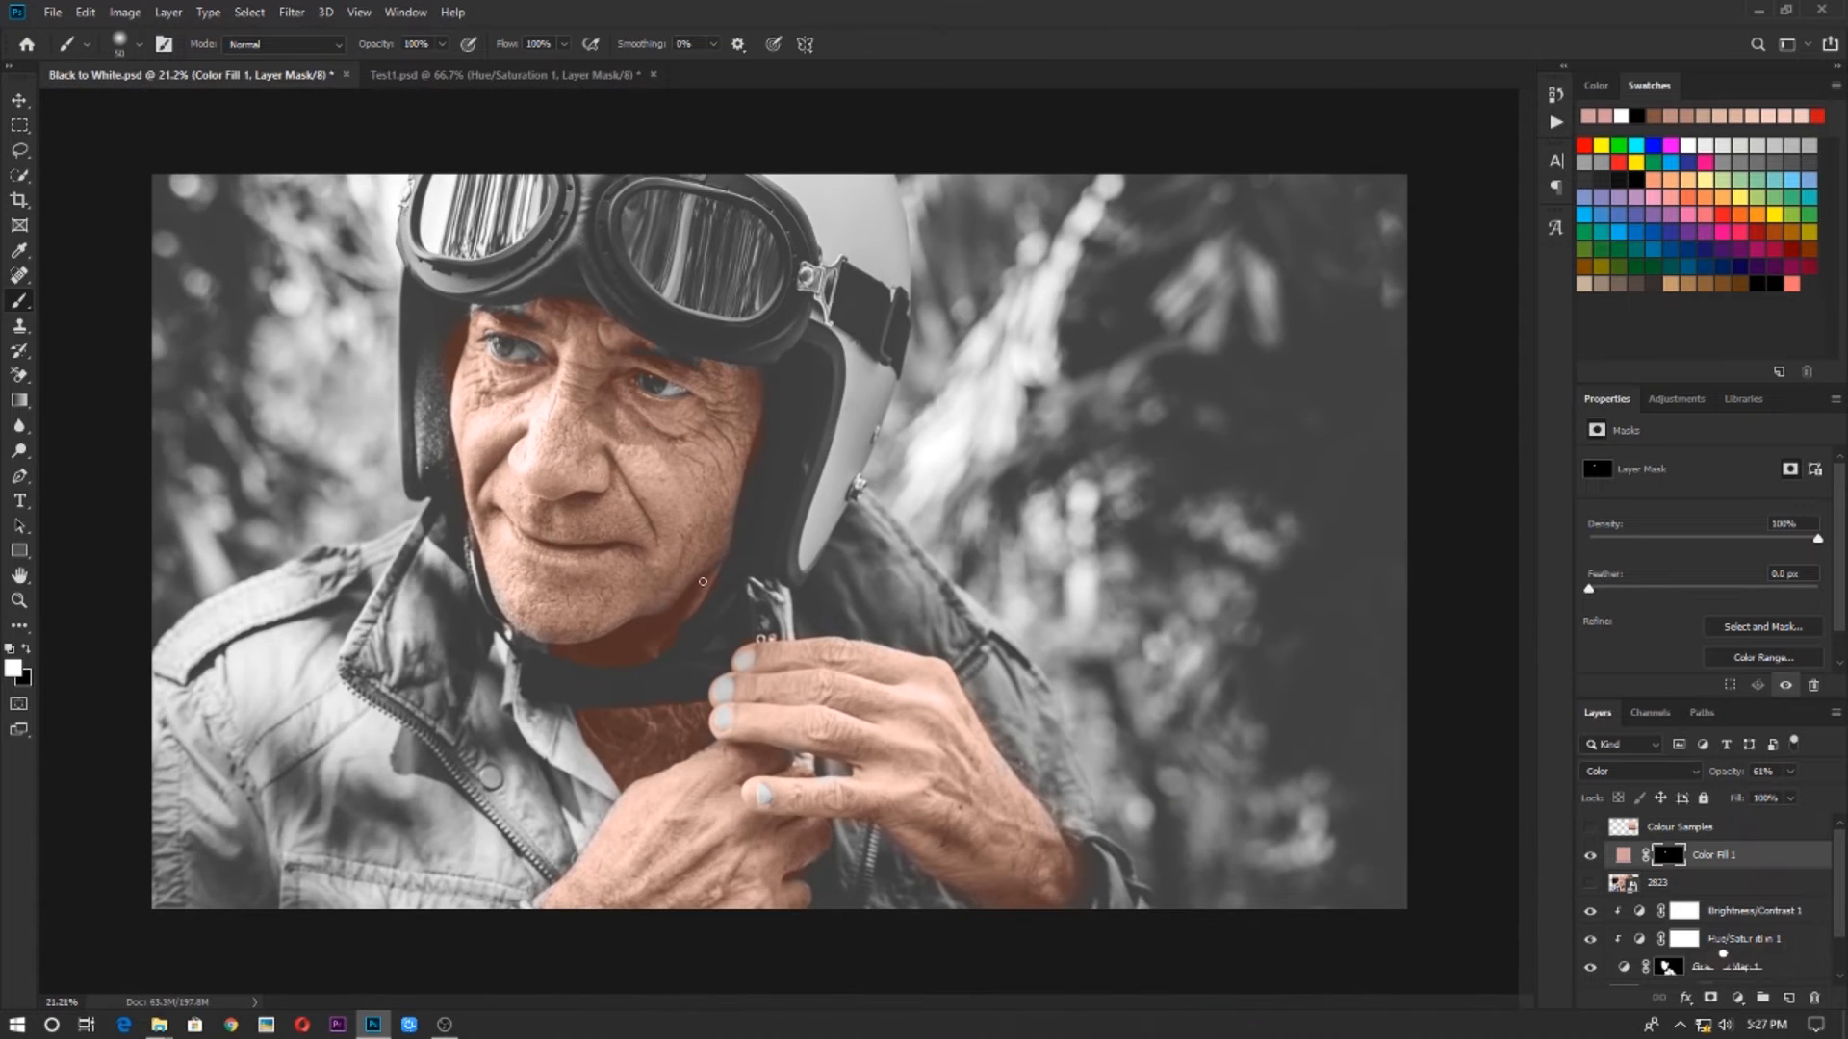
Group the Gradient Map, Hue/Saturation and Brightness/Contrast layers and name the group Face
{"action": "scroll", "coordinate": [703, 582], "scroll_direction": "up", "scroll_amount": 5}
{"action": "scroll", "coordinate": [1677, 895], "scroll_direction": "down", "scroll_amount": 2}
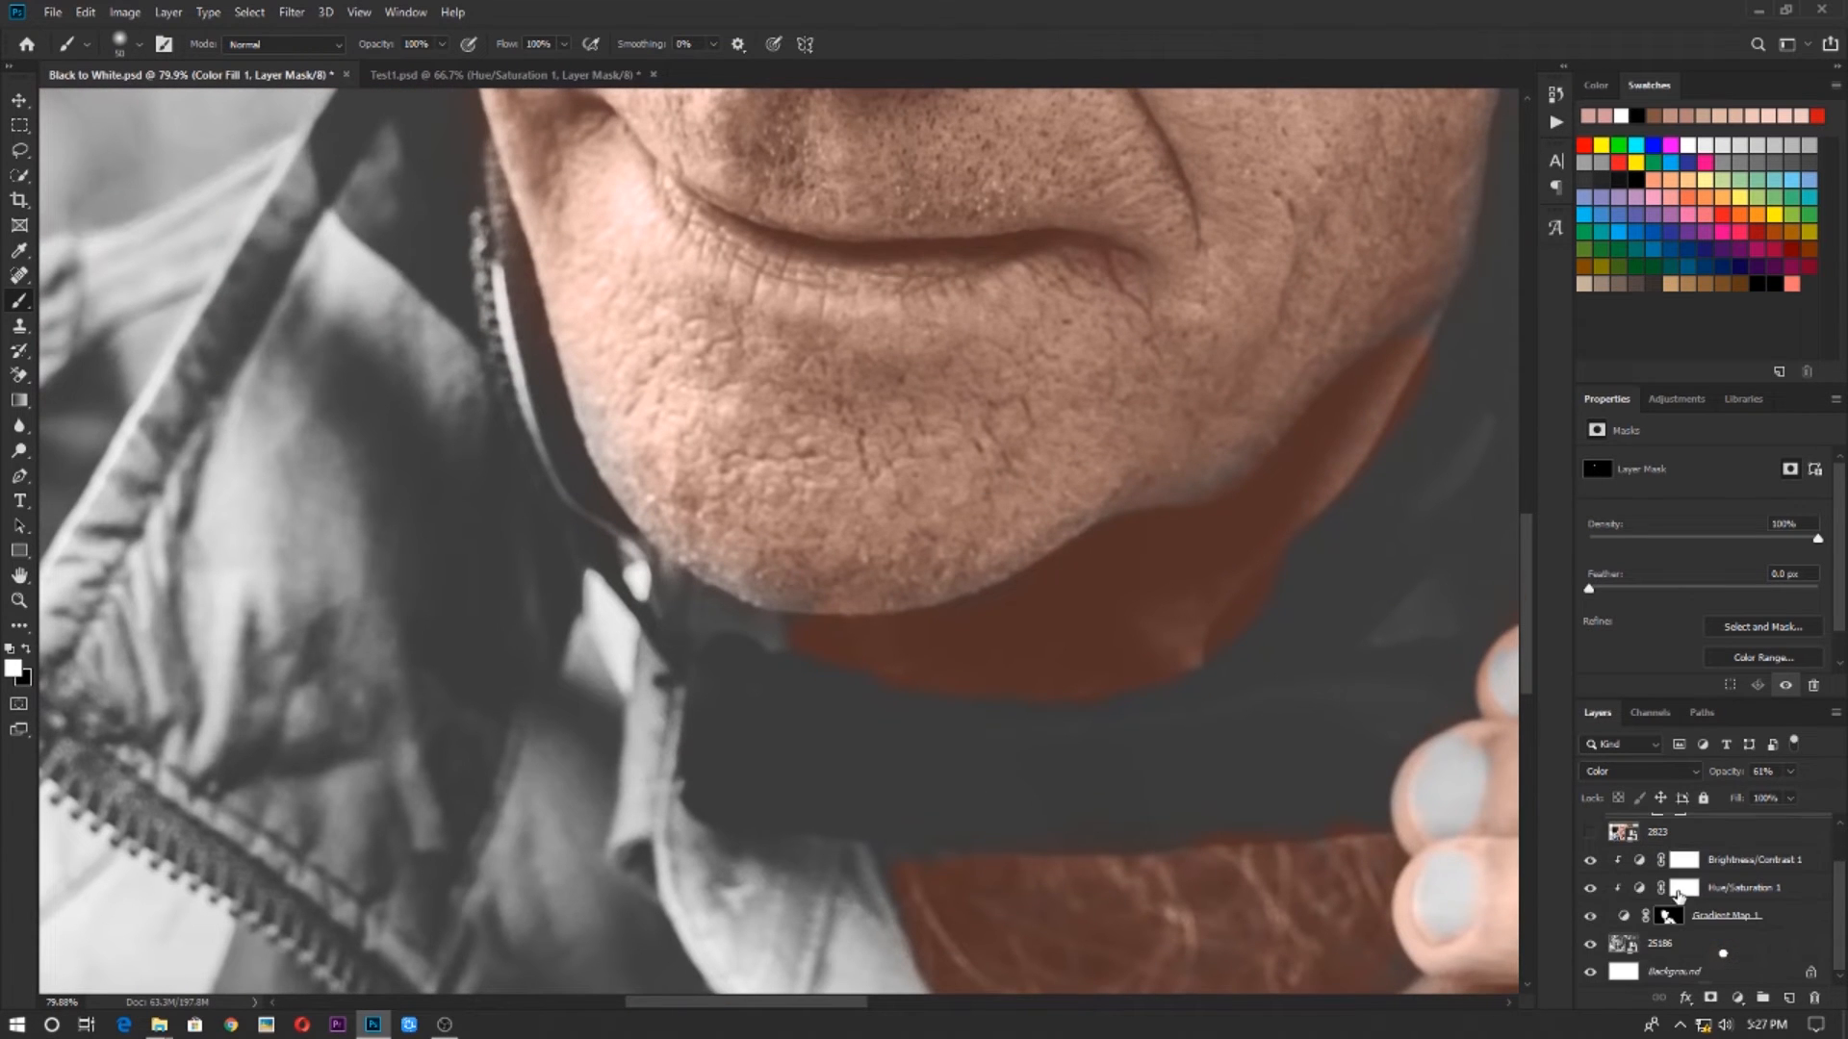
{"action": "left_click", "coordinate": [1672, 918]}
{"action": "left_click", "coordinate": [1722, 864], "text": "shift"}
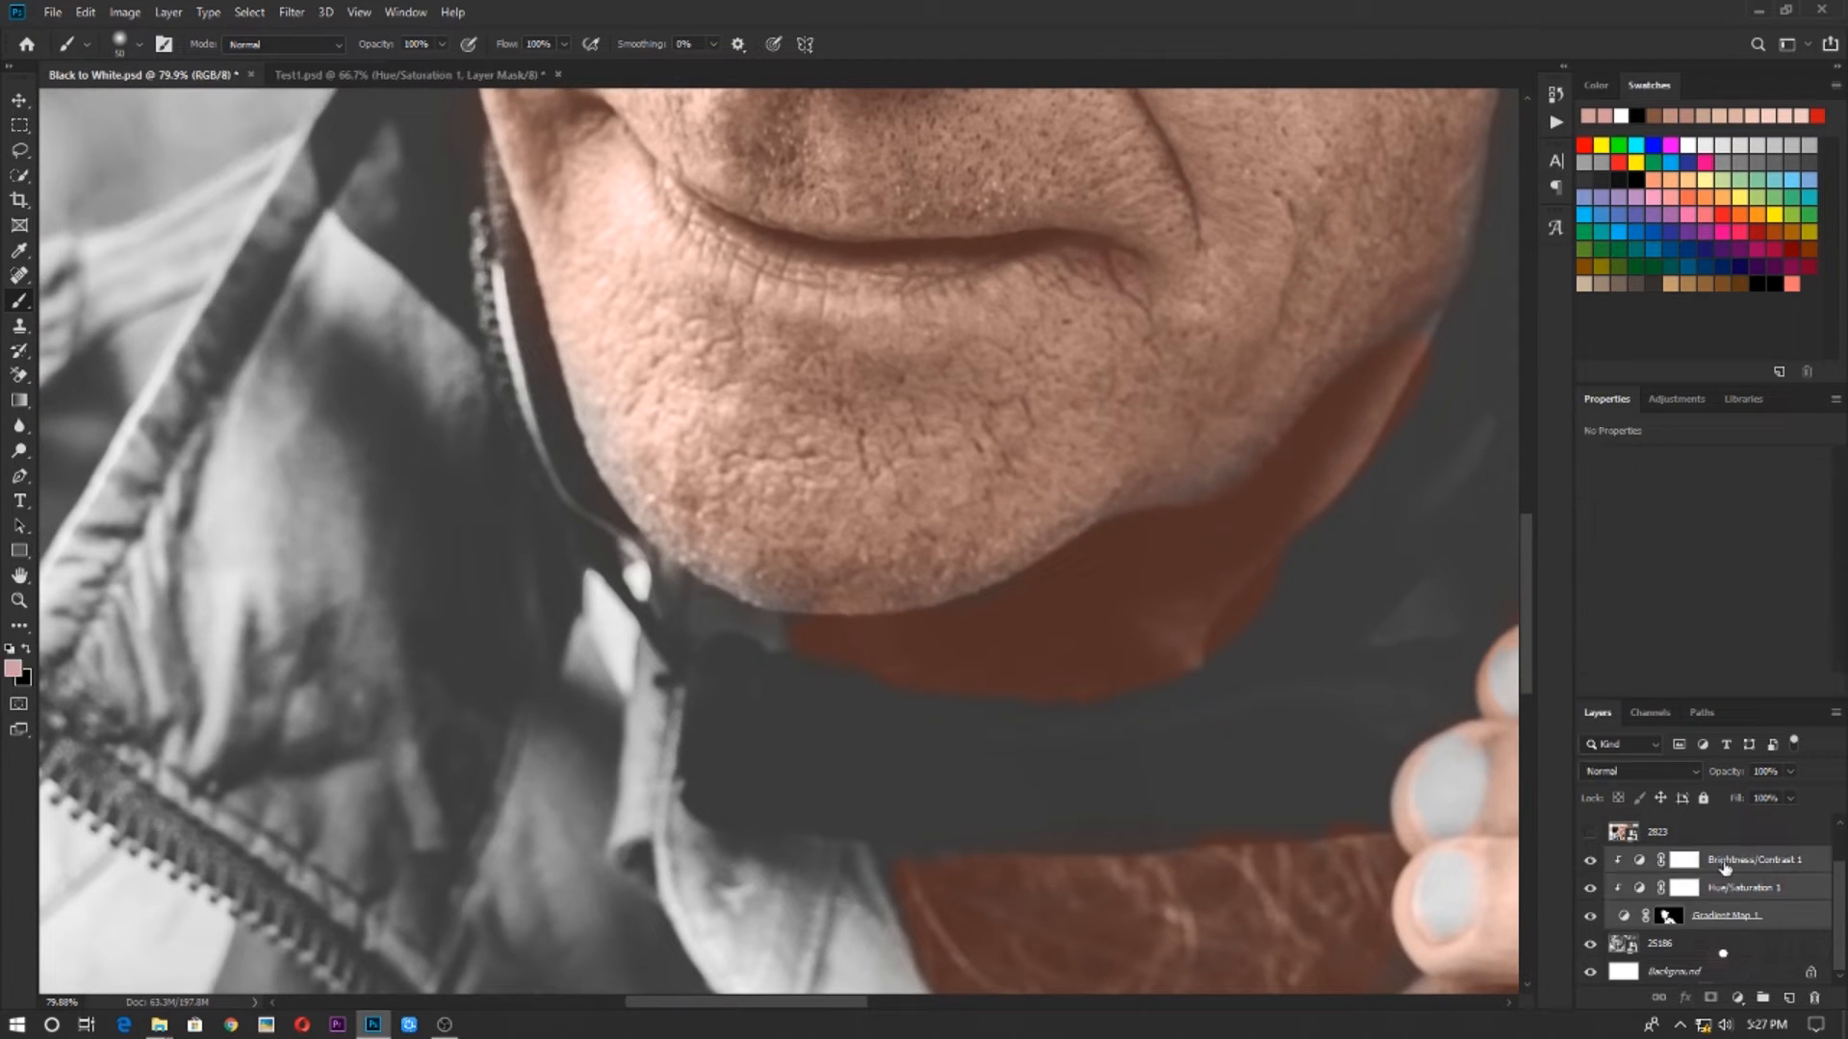
{"action": "key", "text": "ctrl+g"}
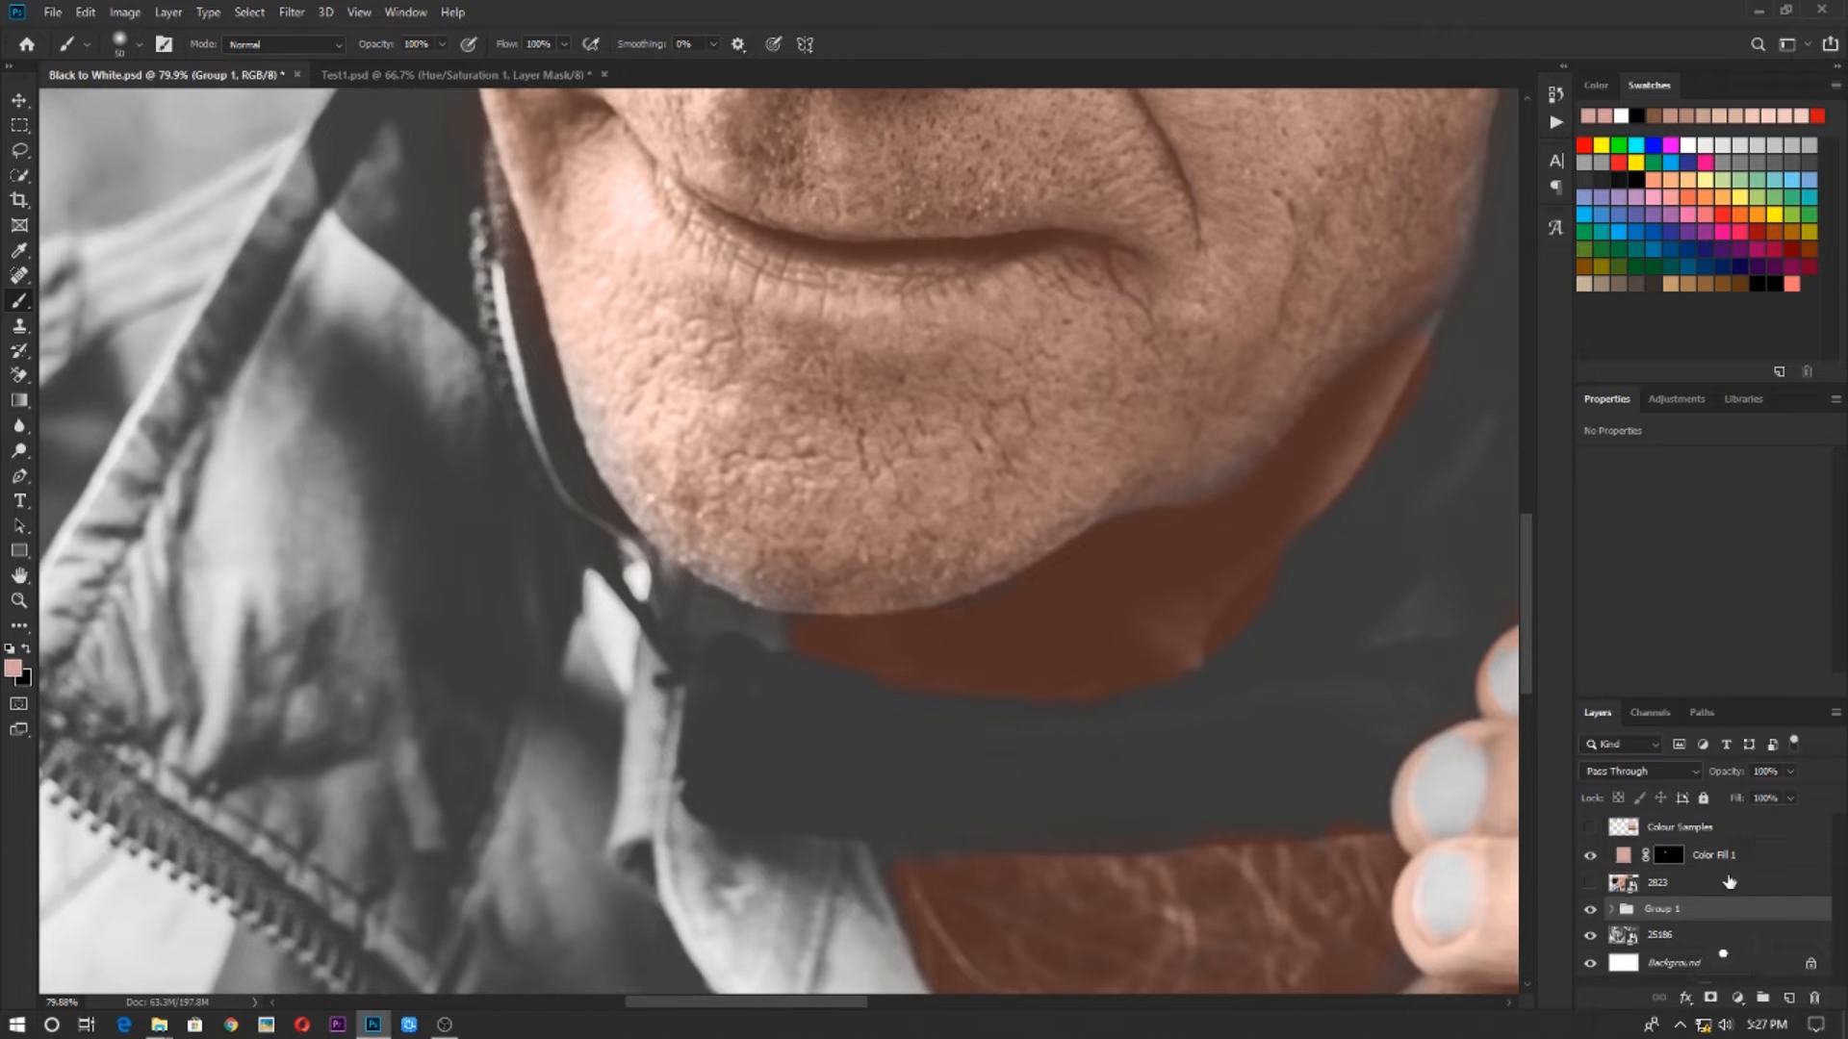
{"action": "double_click", "coordinate": [1665, 911]}
{"action": "type", "text": "Face"}
{"action": "key", "text": "Return"}
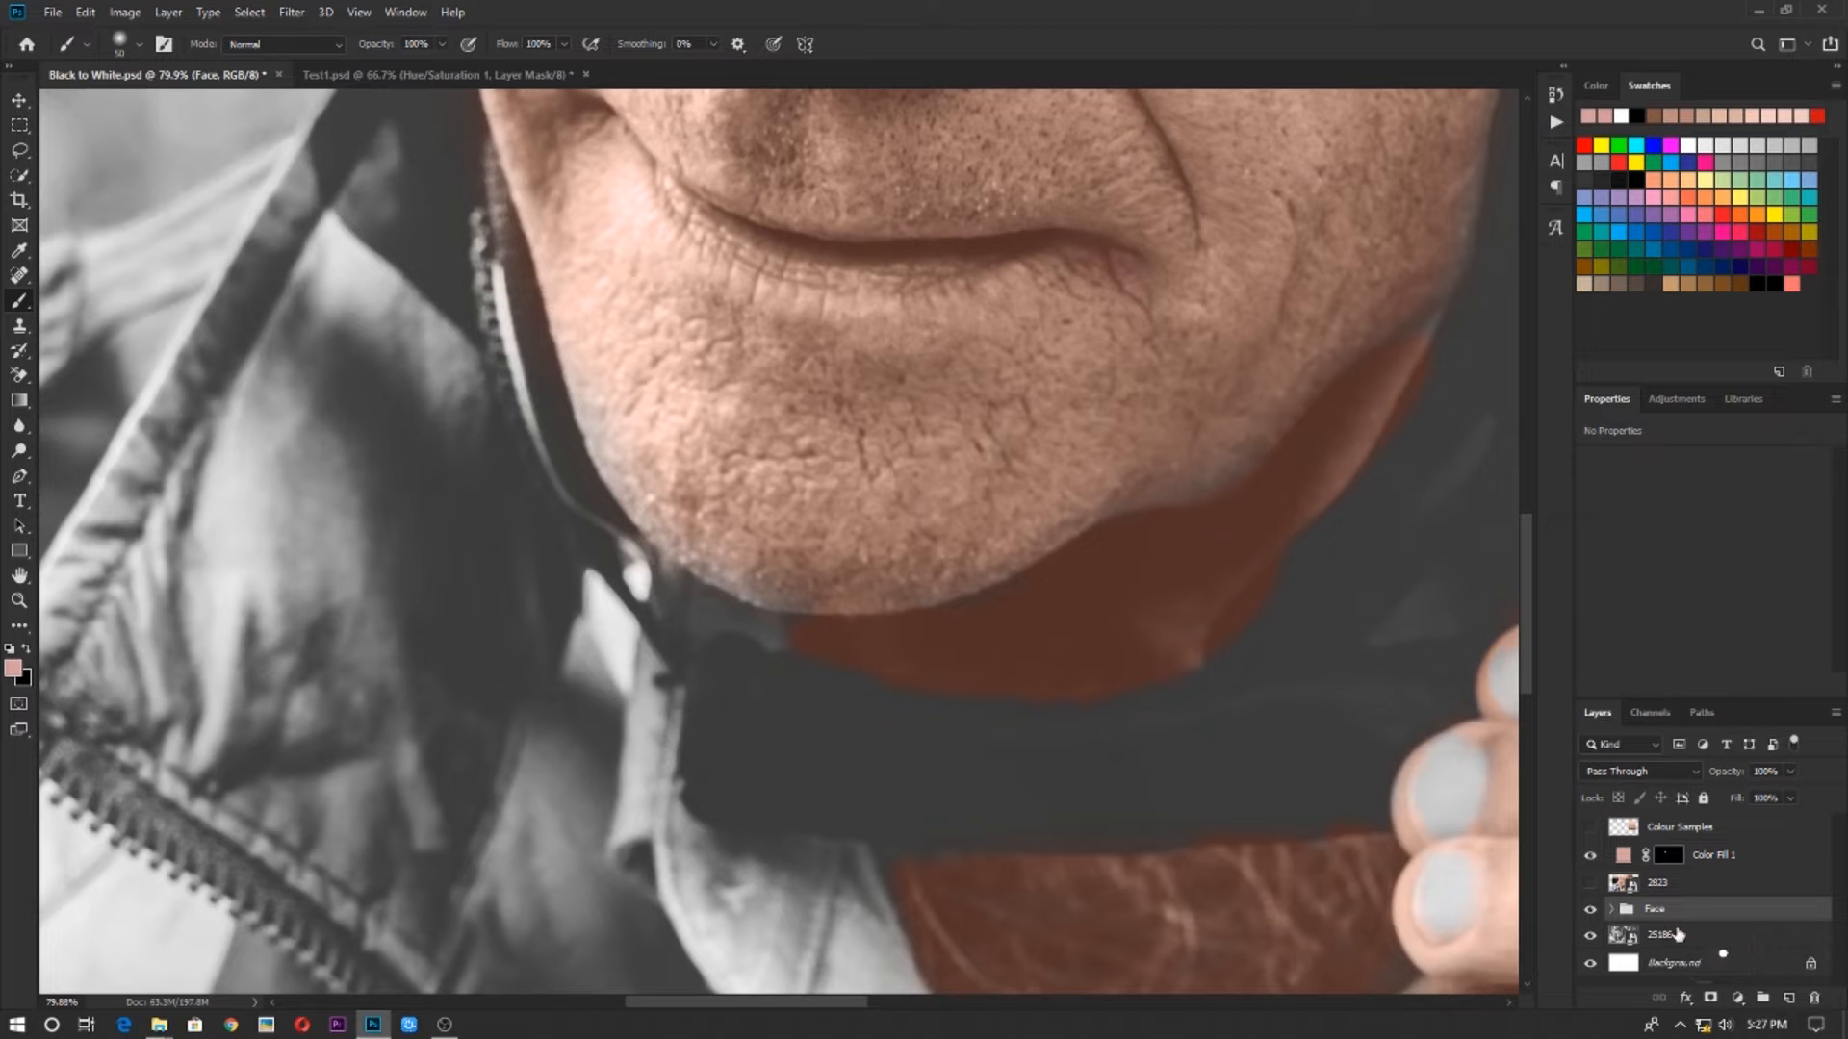
Refine the Gradient Map mask in the Face group along the underside of the chin, painting with white and black
{"action": "left_click", "coordinate": [1613, 910]}
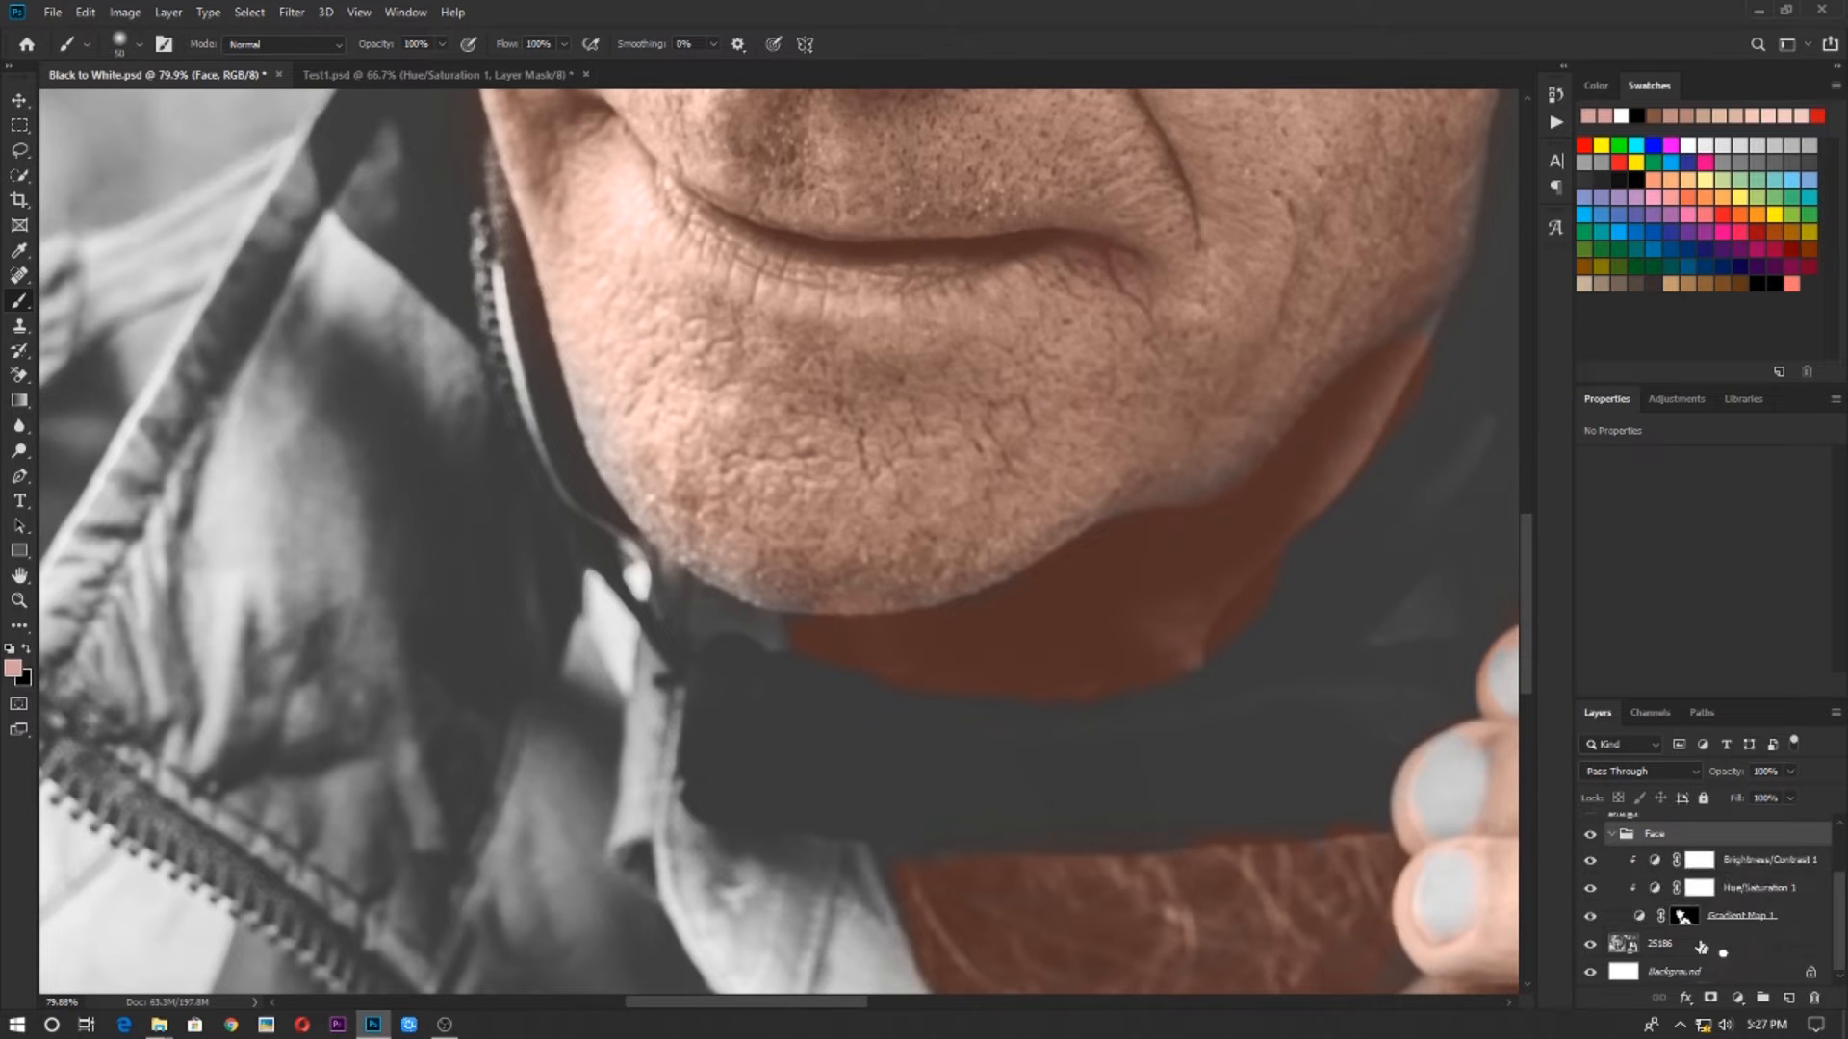
{"action": "left_click", "coordinate": [1685, 926]}
{"action": "scroll", "coordinate": [599, 408], "scroll_direction": "up", "scroll_amount": 3}
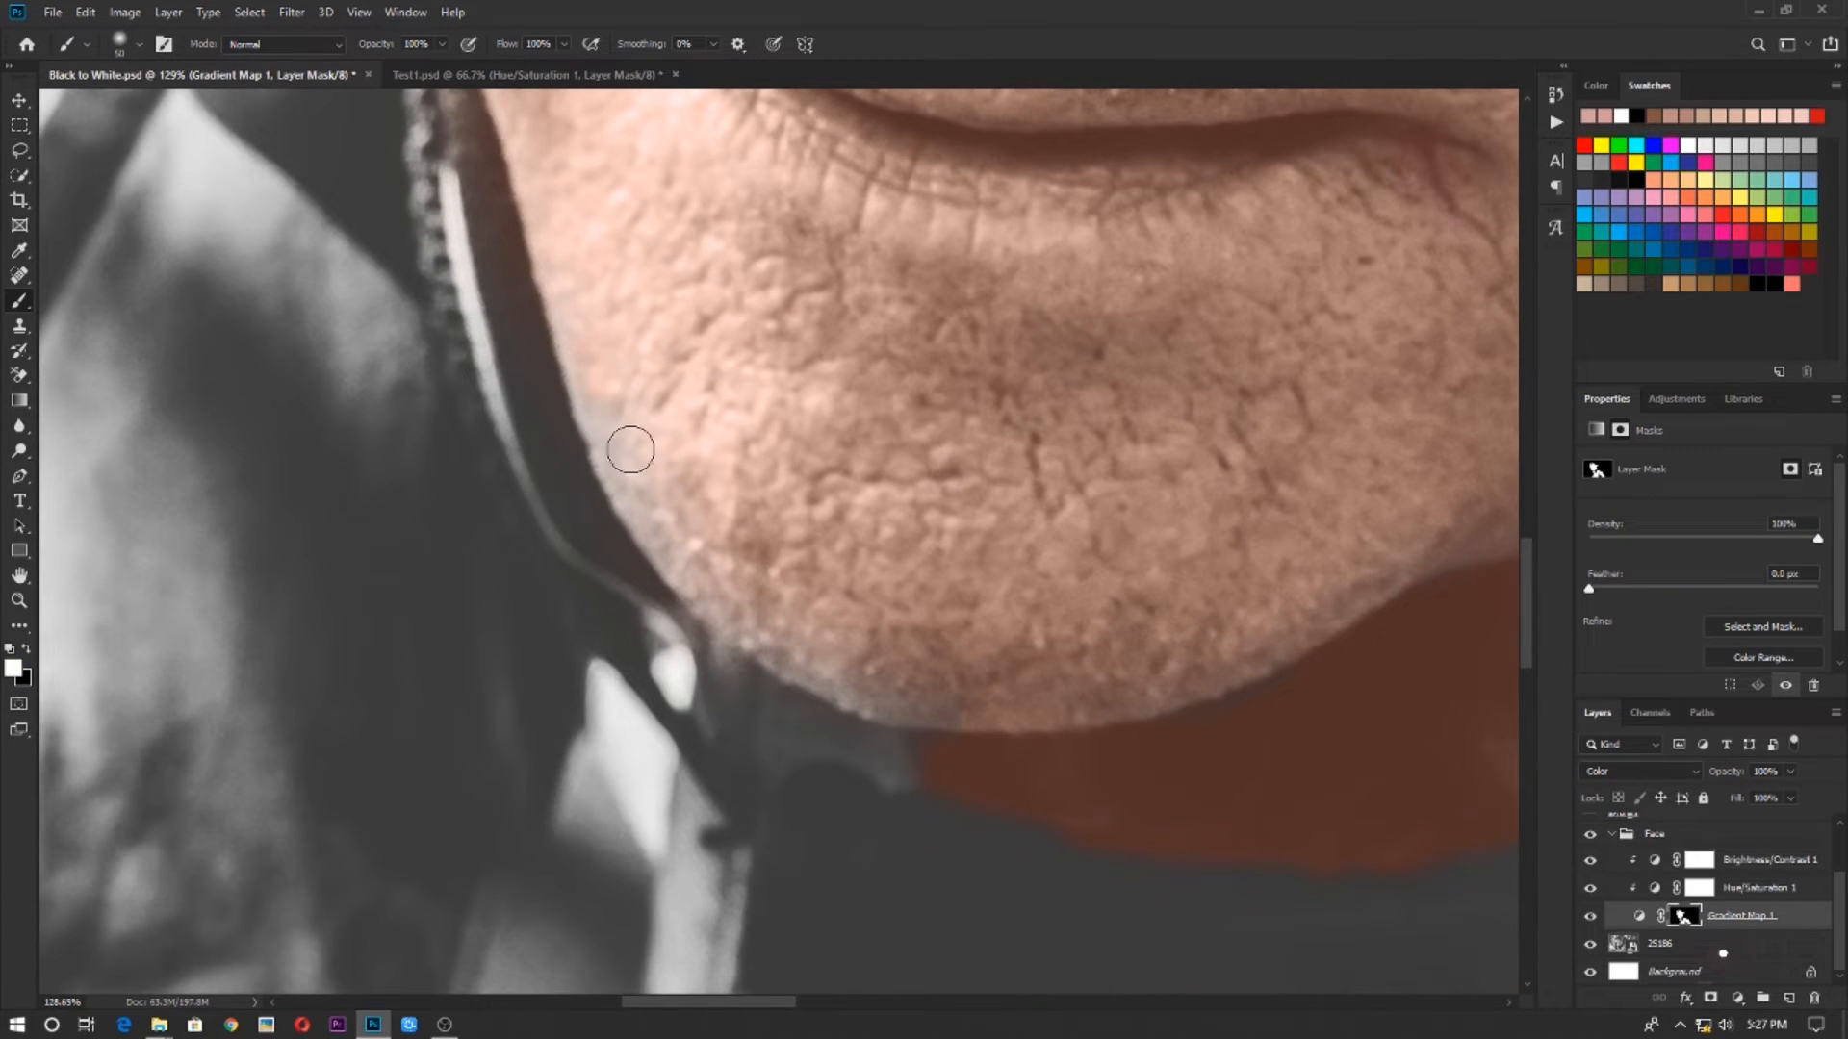
{"action": "left_click_drag", "start_coordinate": [770, 678], "coordinate": [878, 709]}
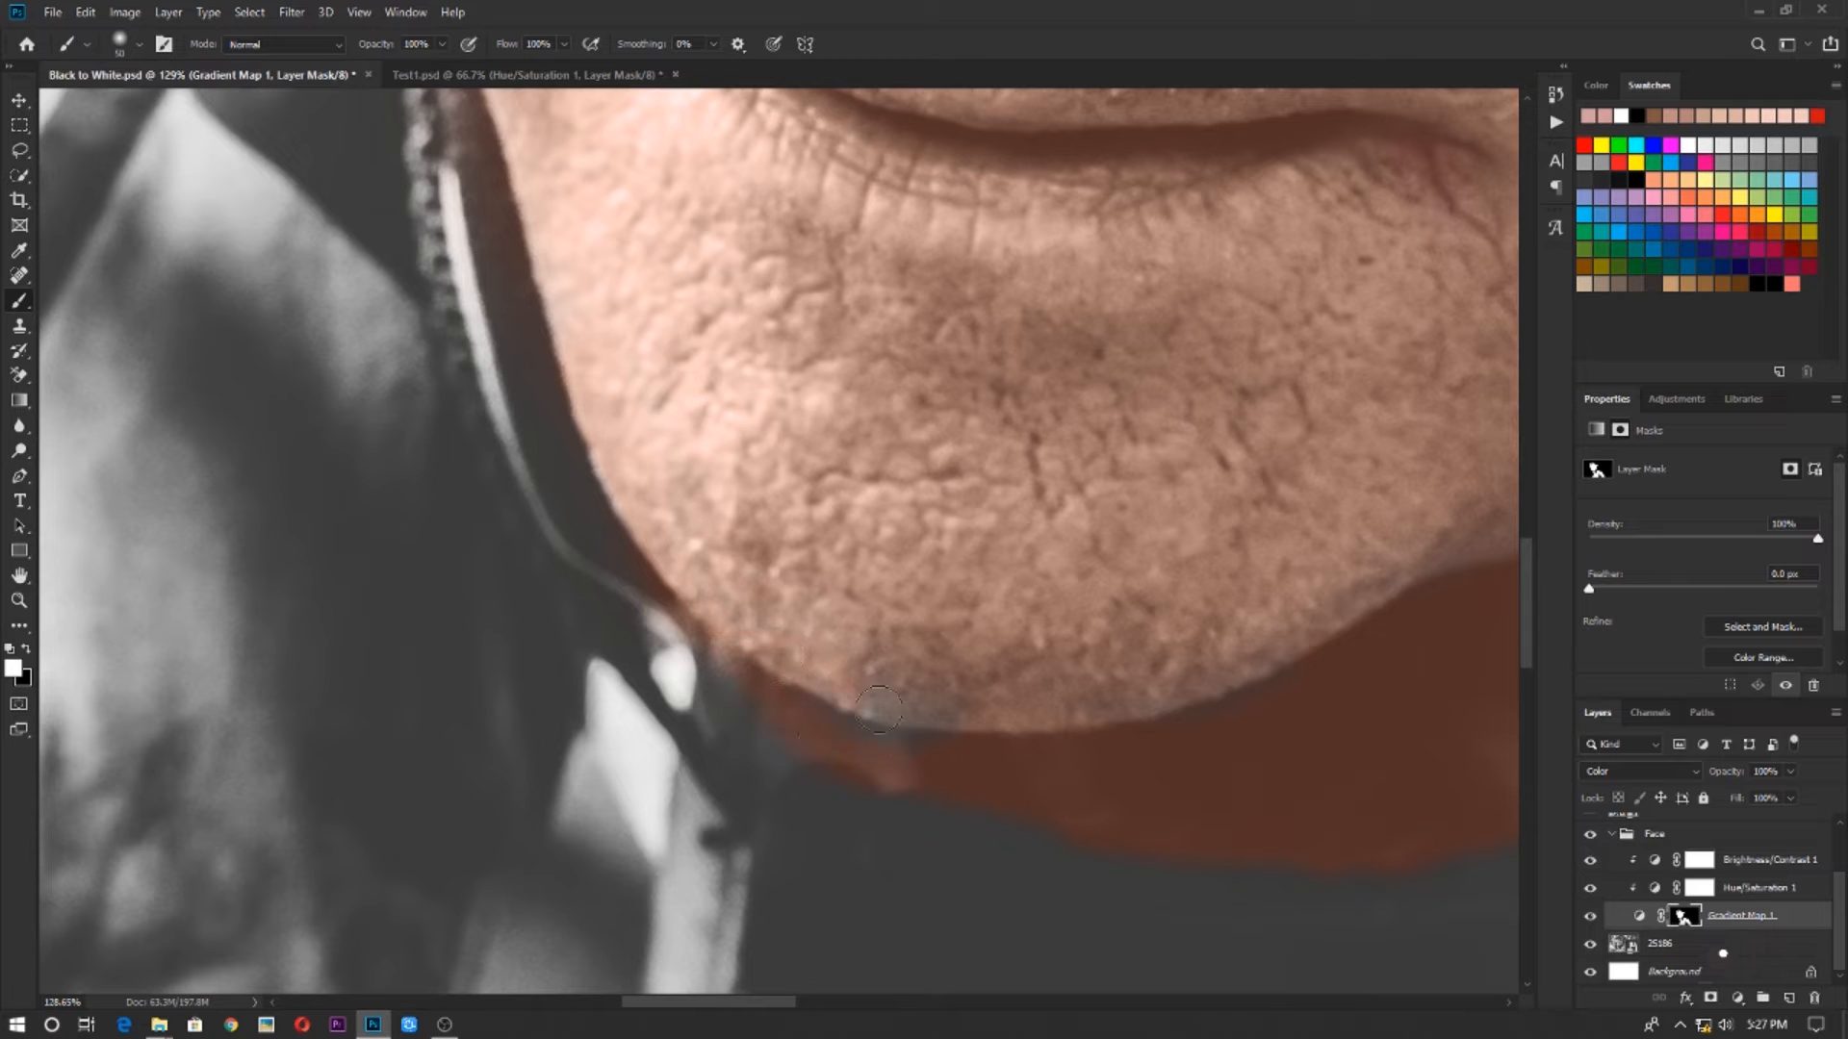
{"action": "key", "text": "x"}
{"action": "mouse_move", "coordinate": [981, 767]}
{"action": "left_mouse_down"}
{"action": "mouse_move", "coordinate": [720, 749]}
{"action": "mouse_move", "coordinate": [877, 750]}
{"action": "mouse_move", "coordinate": [657, 629]}
{"action": "left_mouse_up"}
{"action": "key", "text": "x"}
{"action": "left_click_drag", "start_coordinate": [981, 776], "coordinate": [870, 755]}
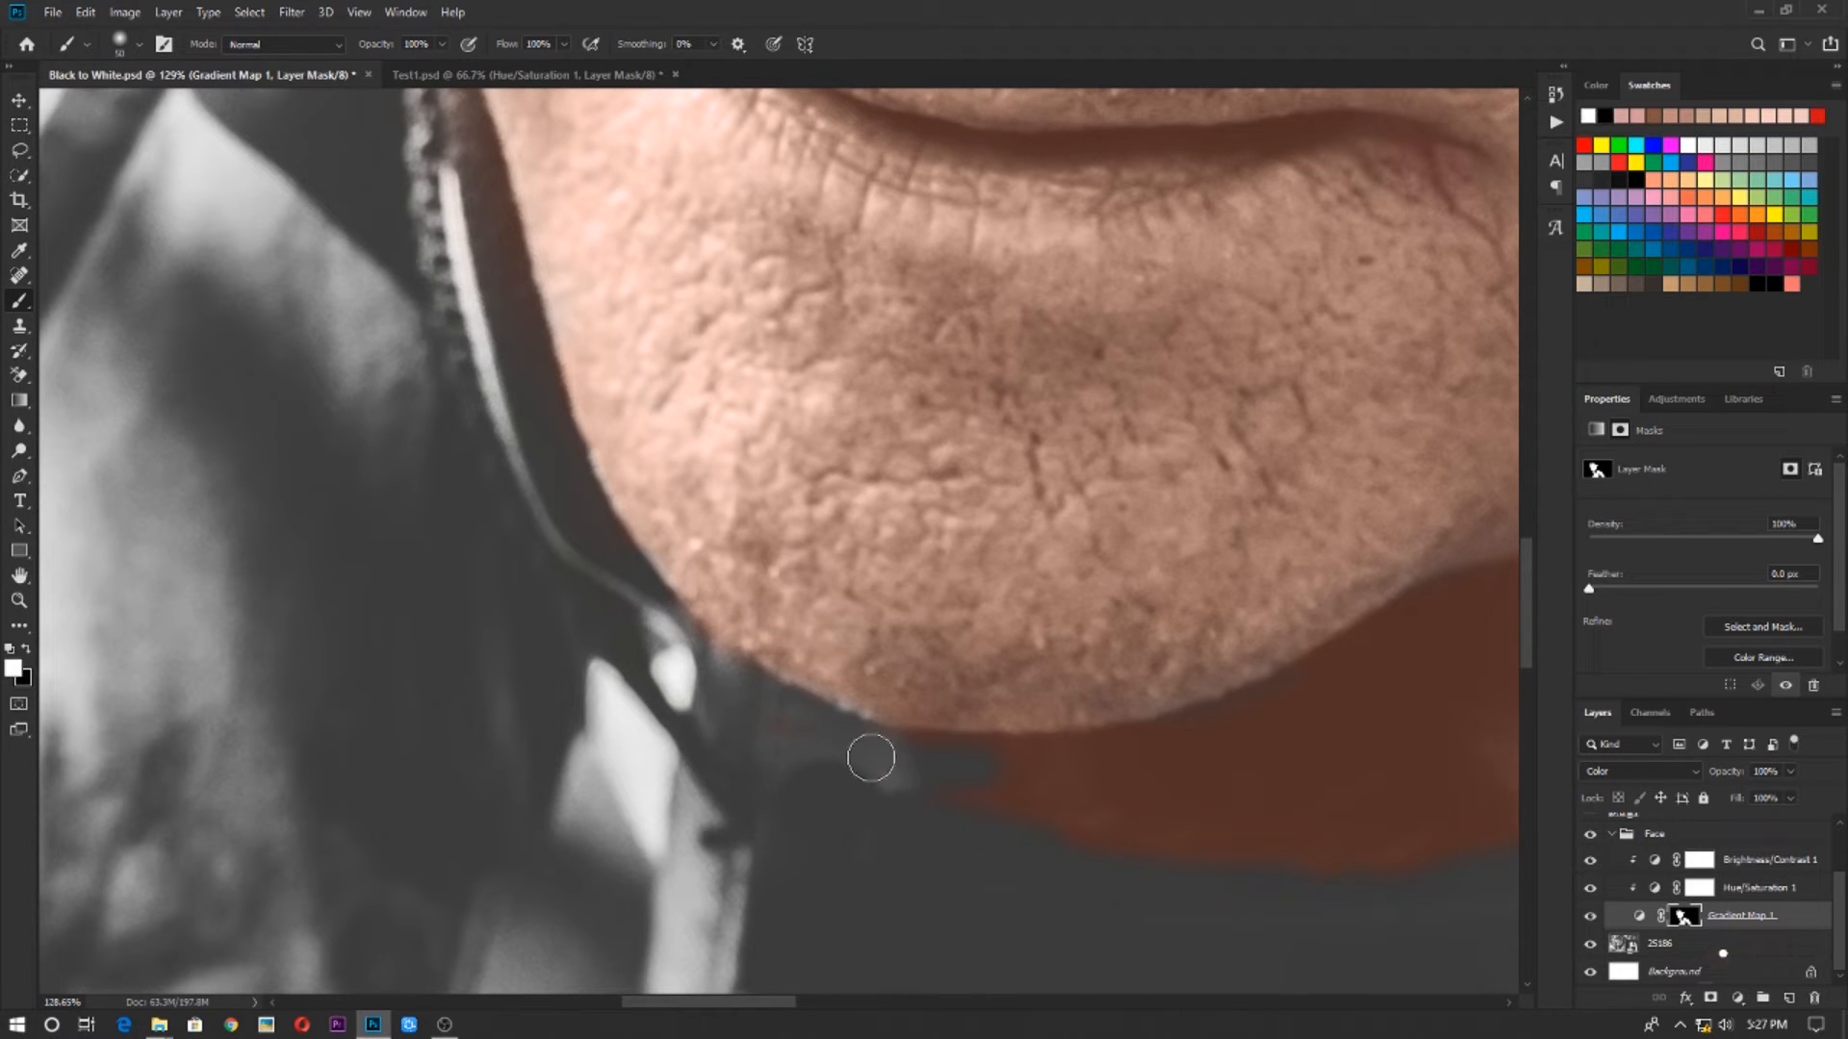
{"action": "scroll", "coordinate": [1064, 763], "scroll_direction": "down", "scroll_amount": 6}
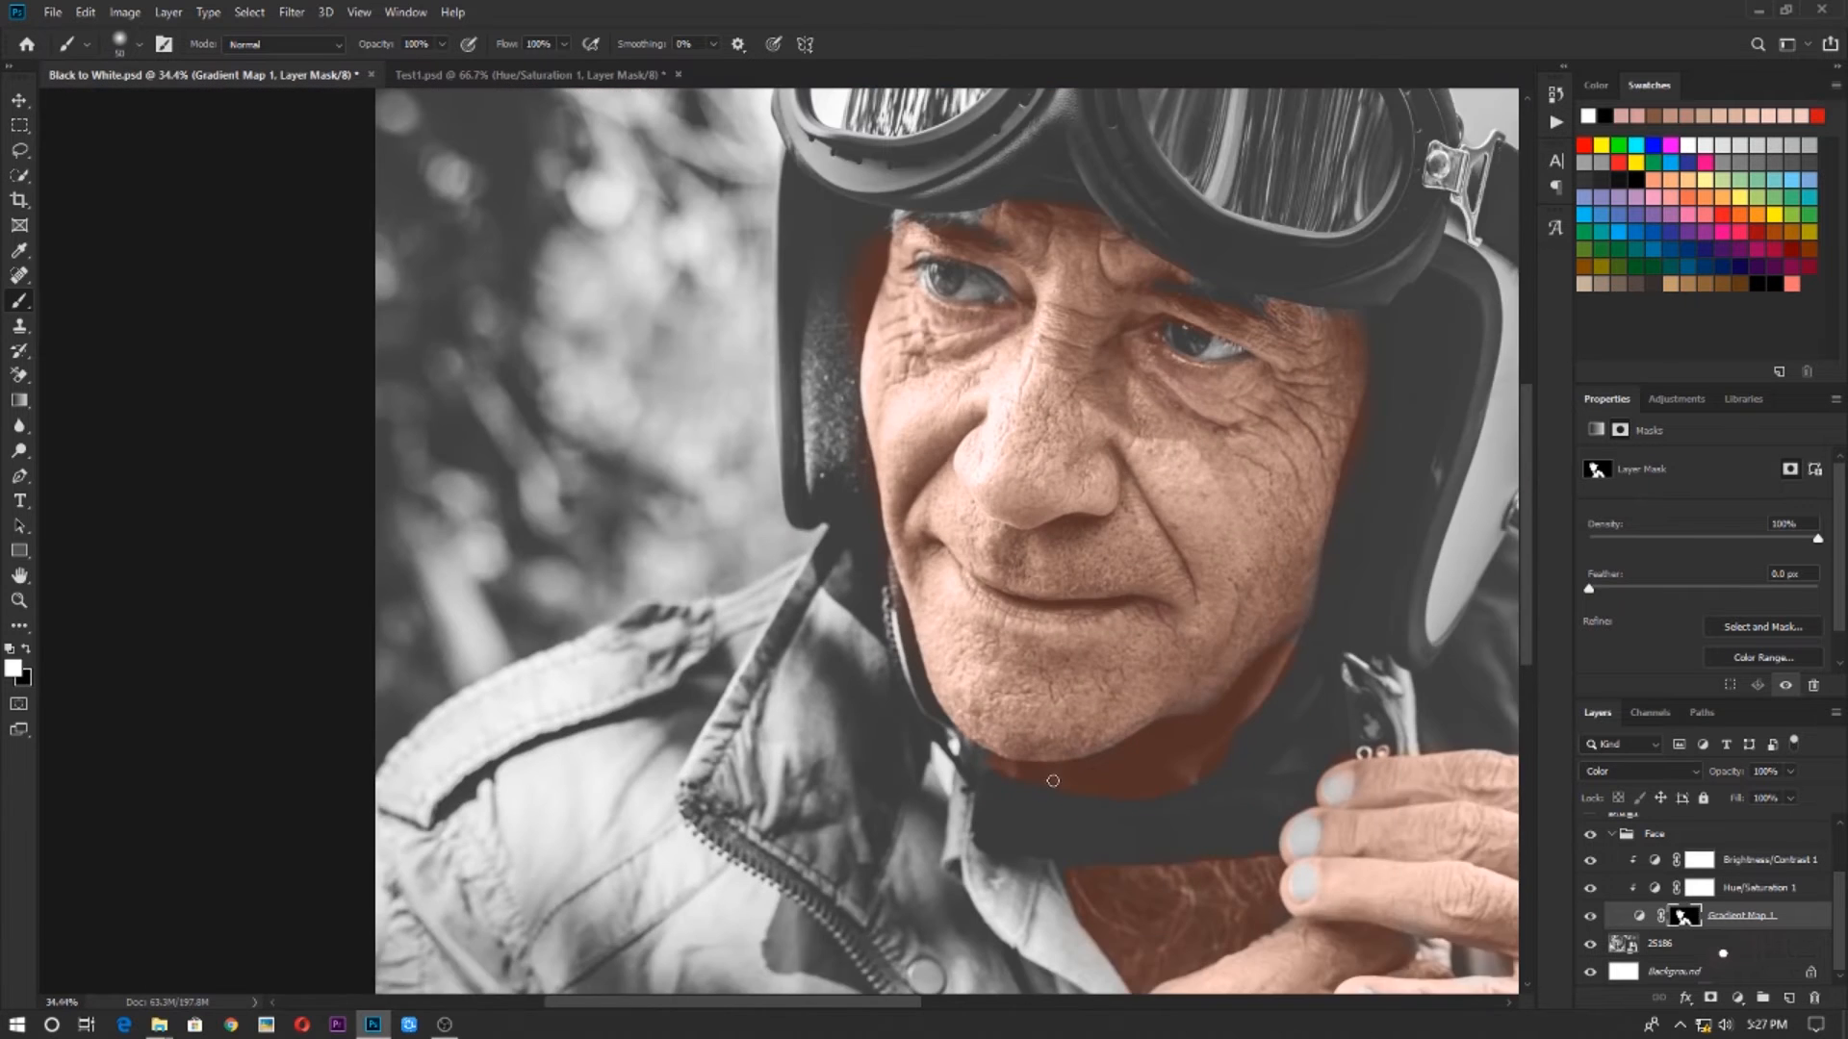
Paint white on the Gradient Map mask along the jaw edge beside the helmet padding
{"action": "scroll", "coordinate": [1058, 795], "scroll_direction": "down", "scroll_amount": 4}
{"action": "scroll", "coordinate": [886, 650], "scroll_direction": "up", "scroll_amount": 6}
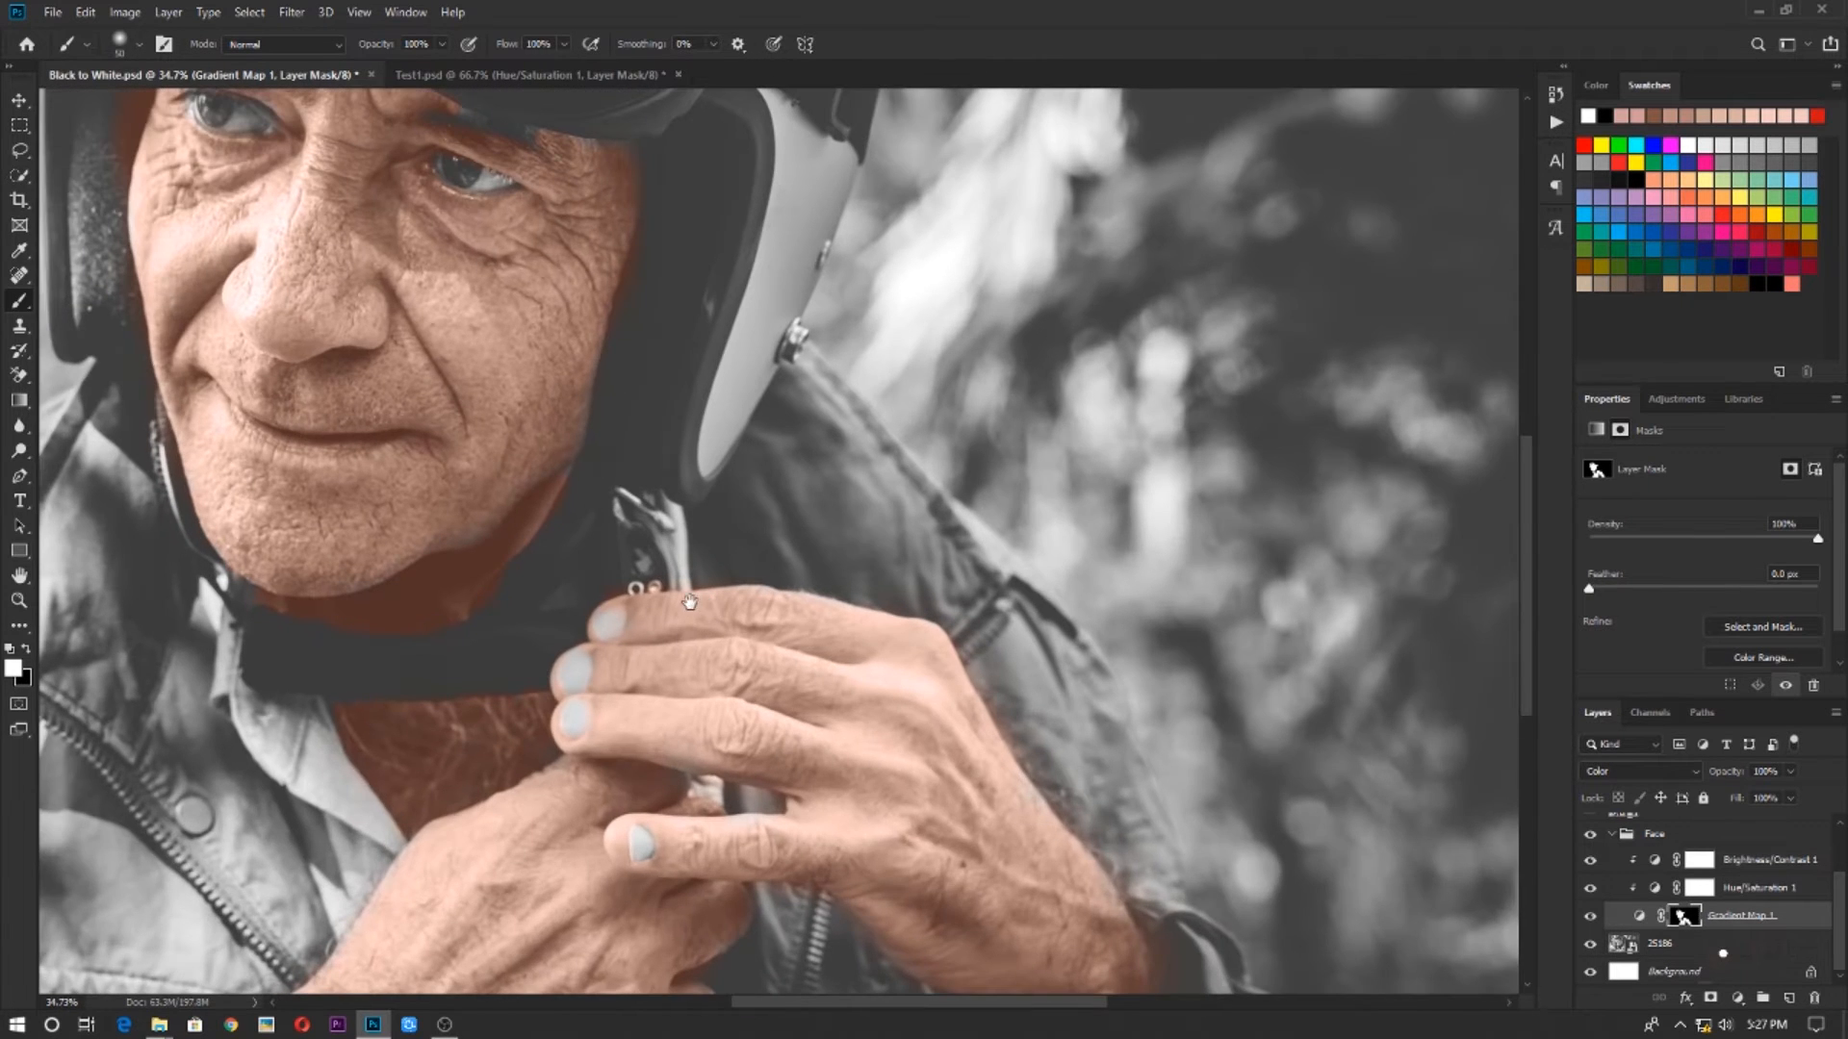
{"action": "left_click_drag", "start_coordinate": [675, 520], "coordinate": [736, 709]}
{"action": "scroll", "coordinate": [655, 726], "scroll_direction": "up", "scroll_amount": 4}
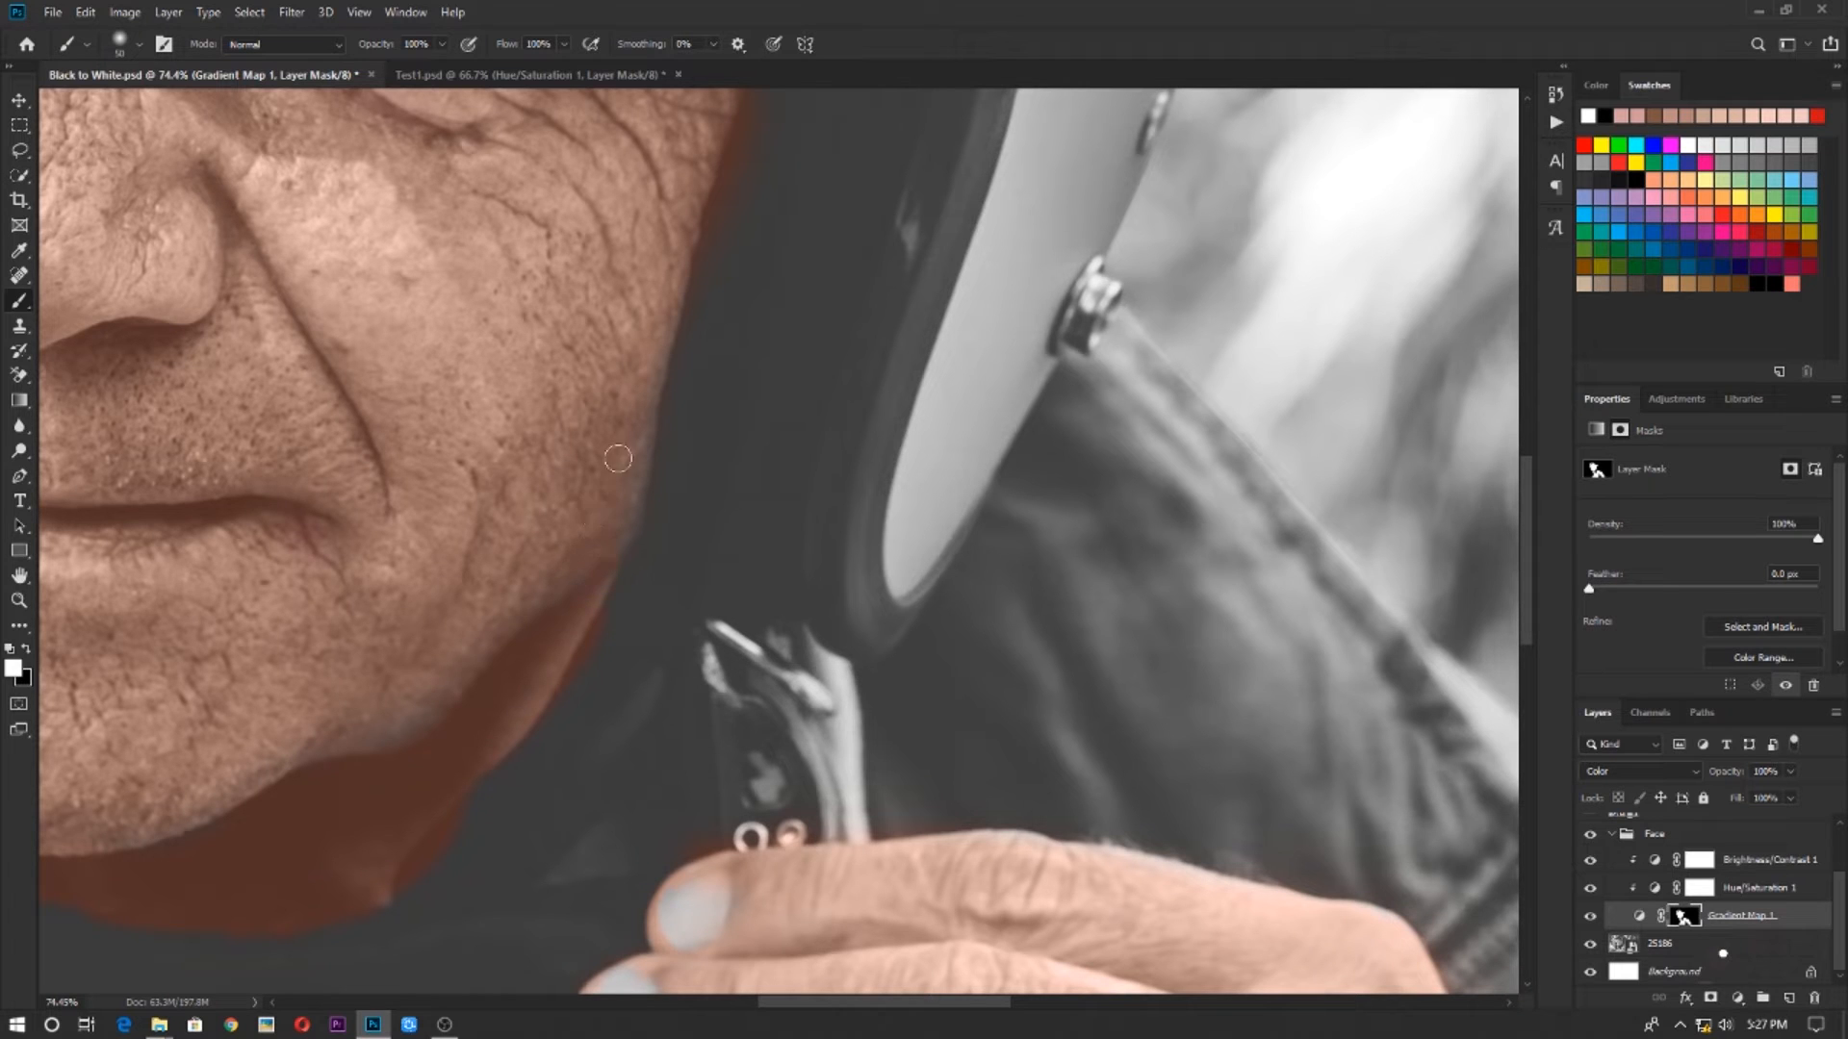
{"action": "scroll", "coordinate": [503, 645], "scroll_direction": "down", "scroll_amount": 4}
{"action": "scroll", "coordinate": [506, 651], "scroll_direction": "down", "scroll_amount": 3}
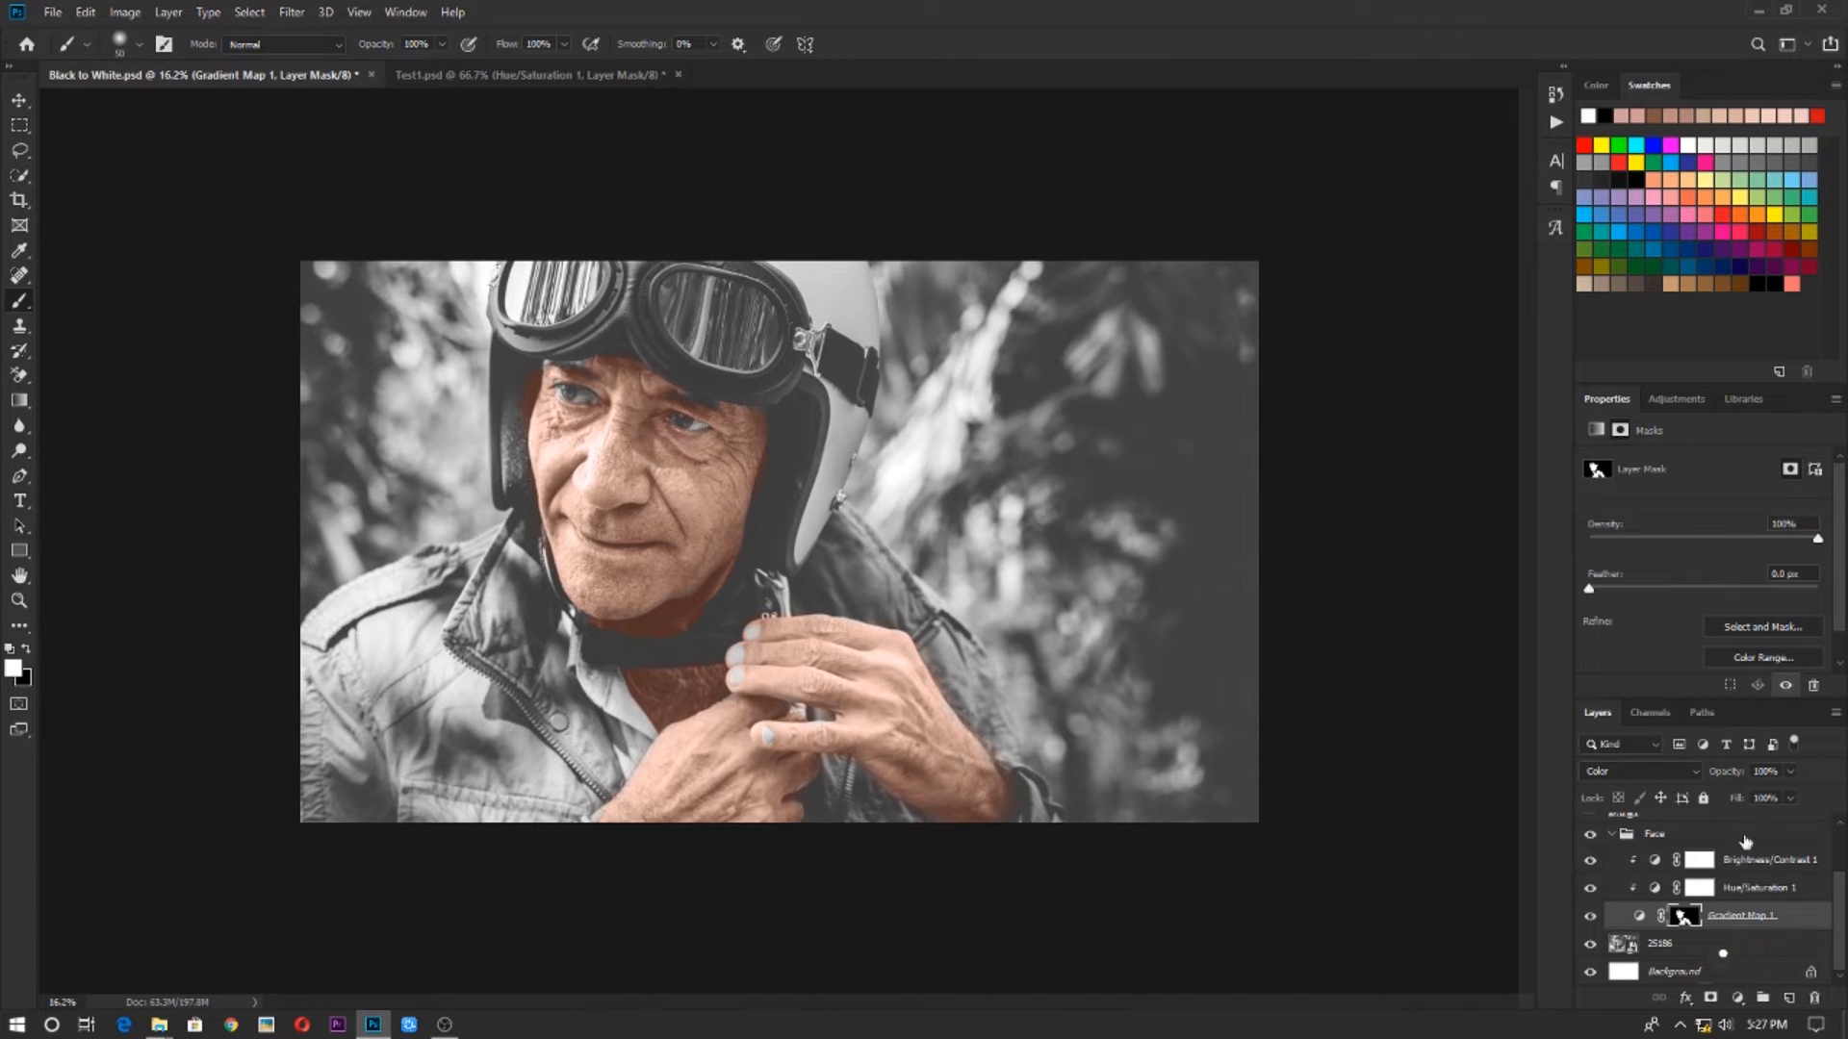
Collapse the Face group and add a Solid Color fill layer above it using the light green swatch acd373
{"action": "left_click", "coordinate": [1619, 832]}
{"action": "left_click", "coordinate": [1679, 886]}
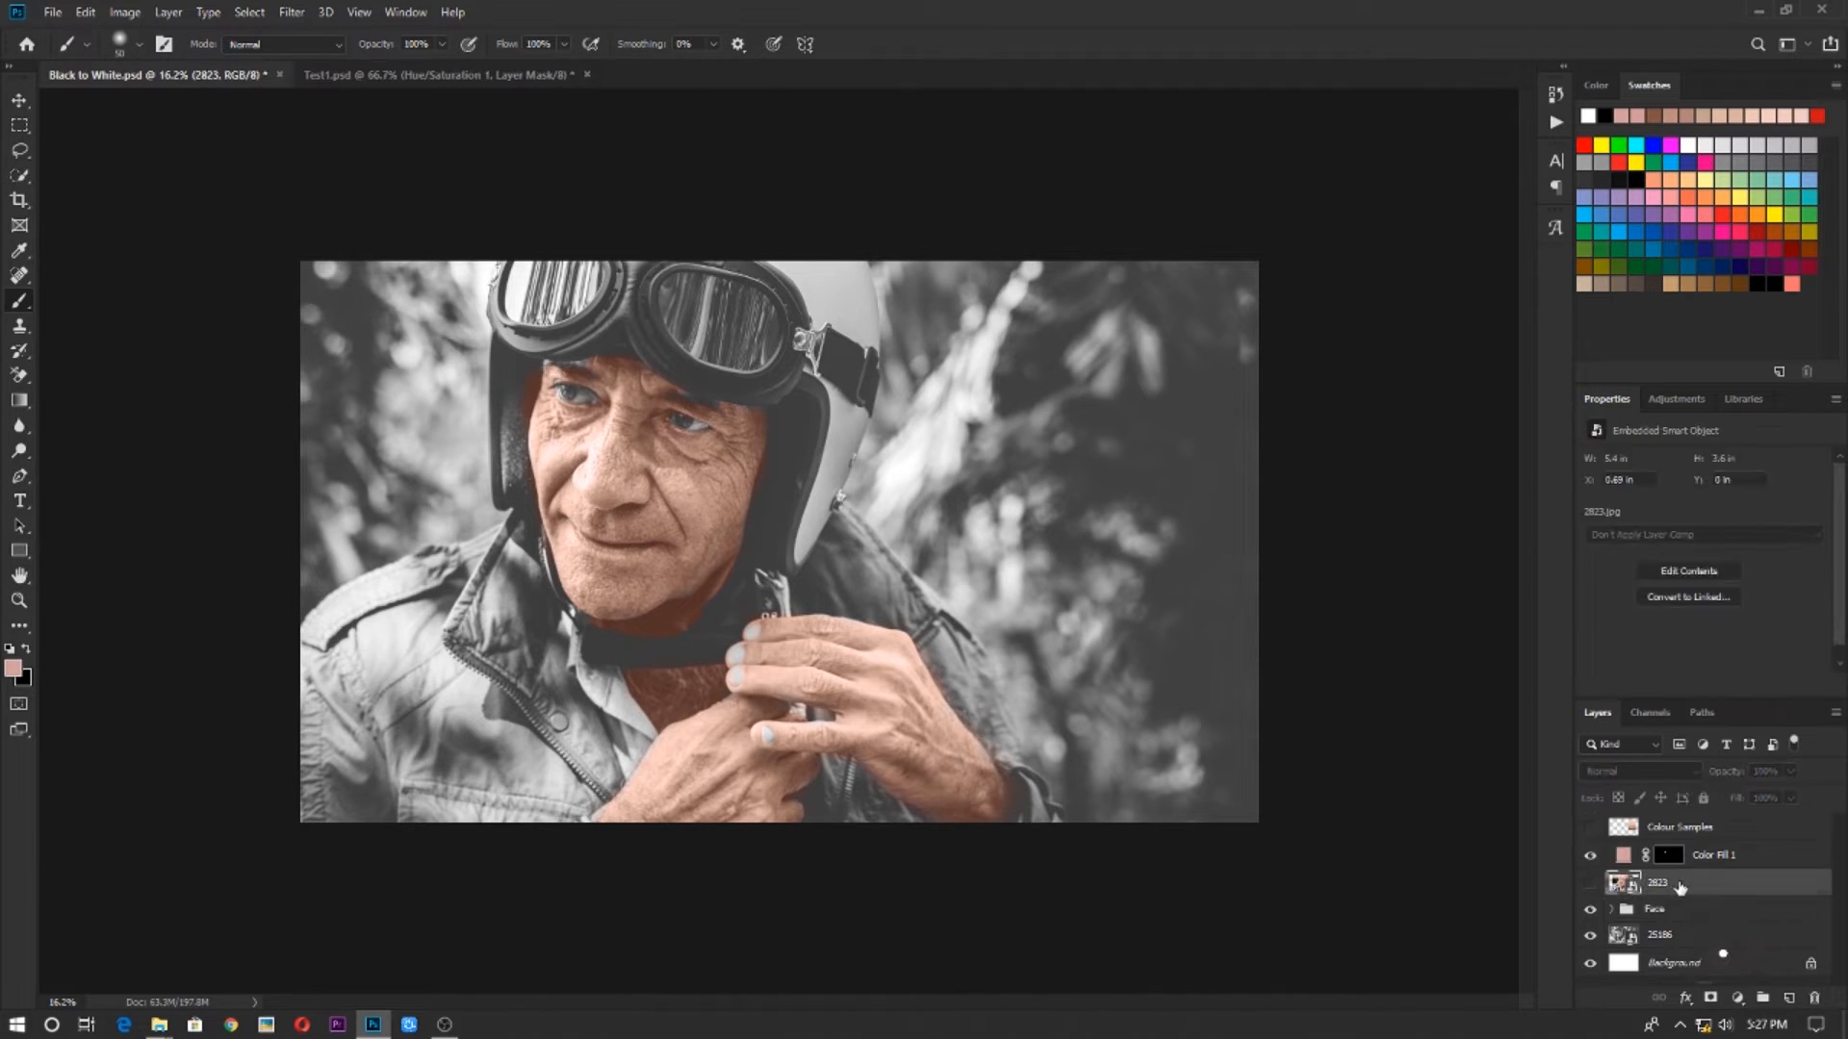
{"action": "left_click", "coordinate": [1675, 915]}
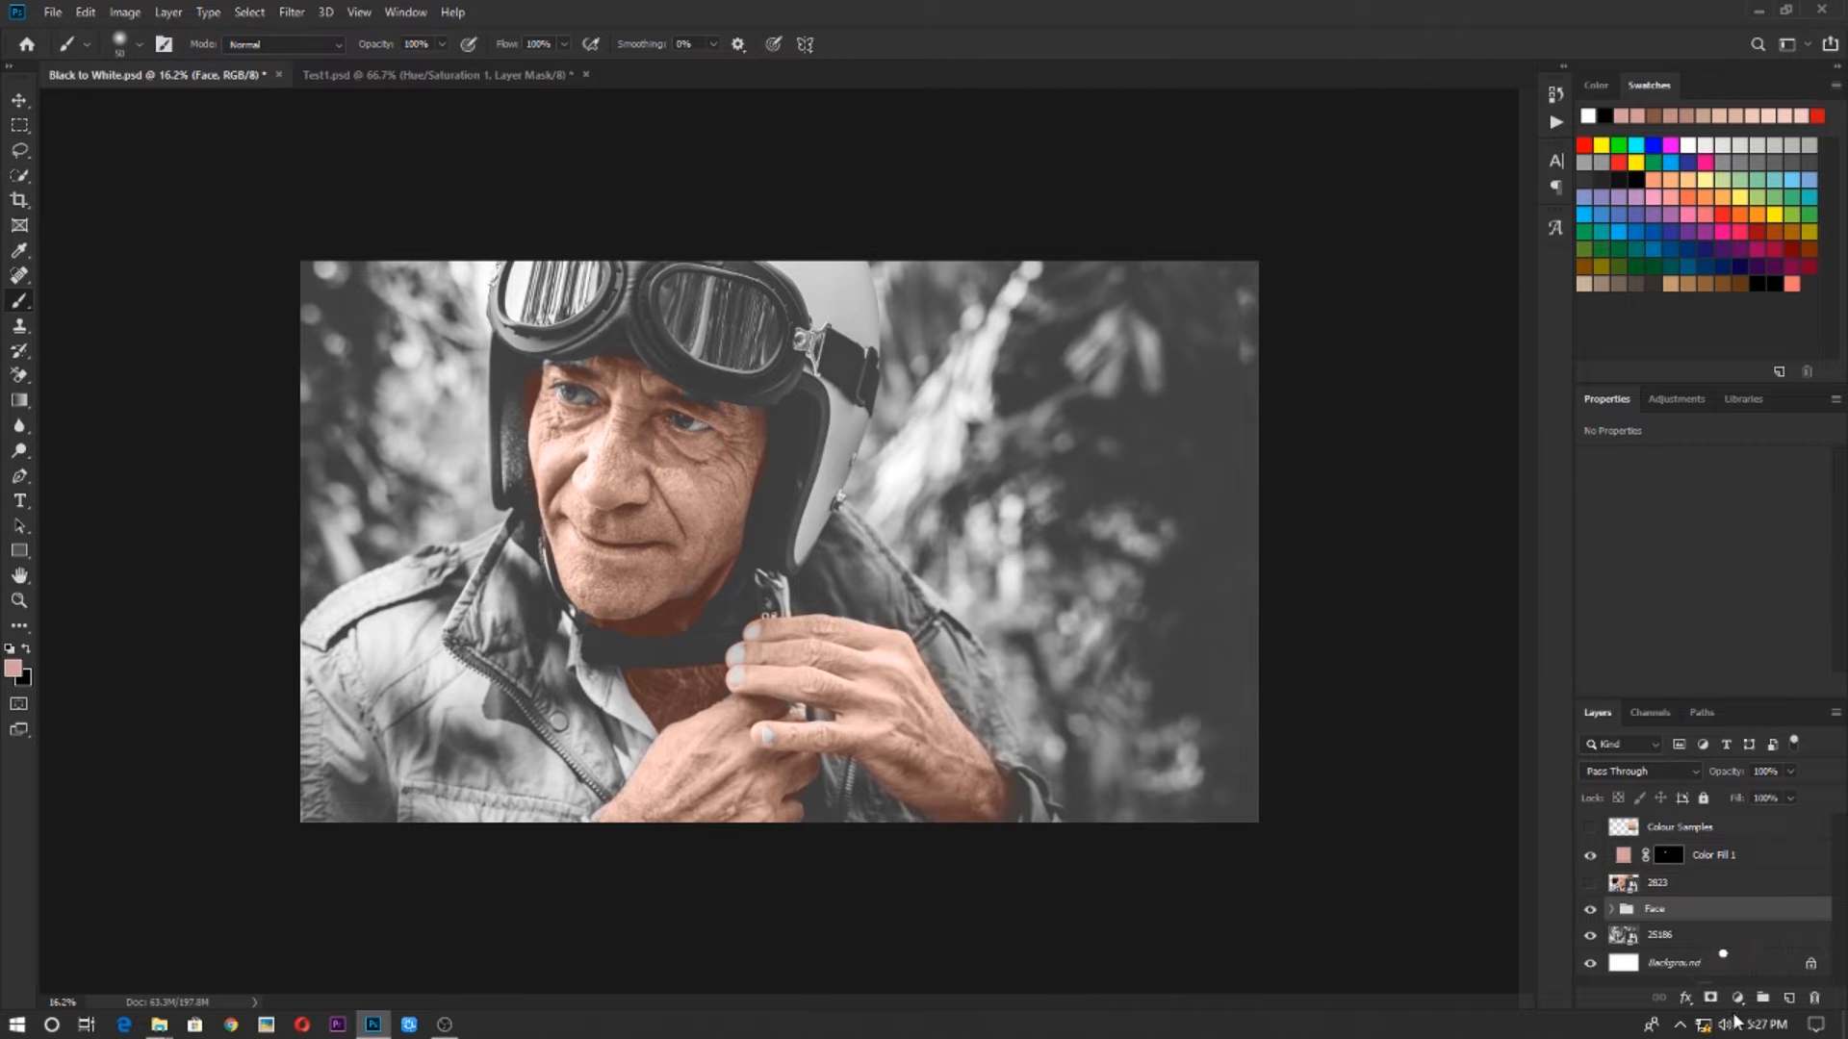
{"action": "left_click", "coordinate": [1740, 999]}
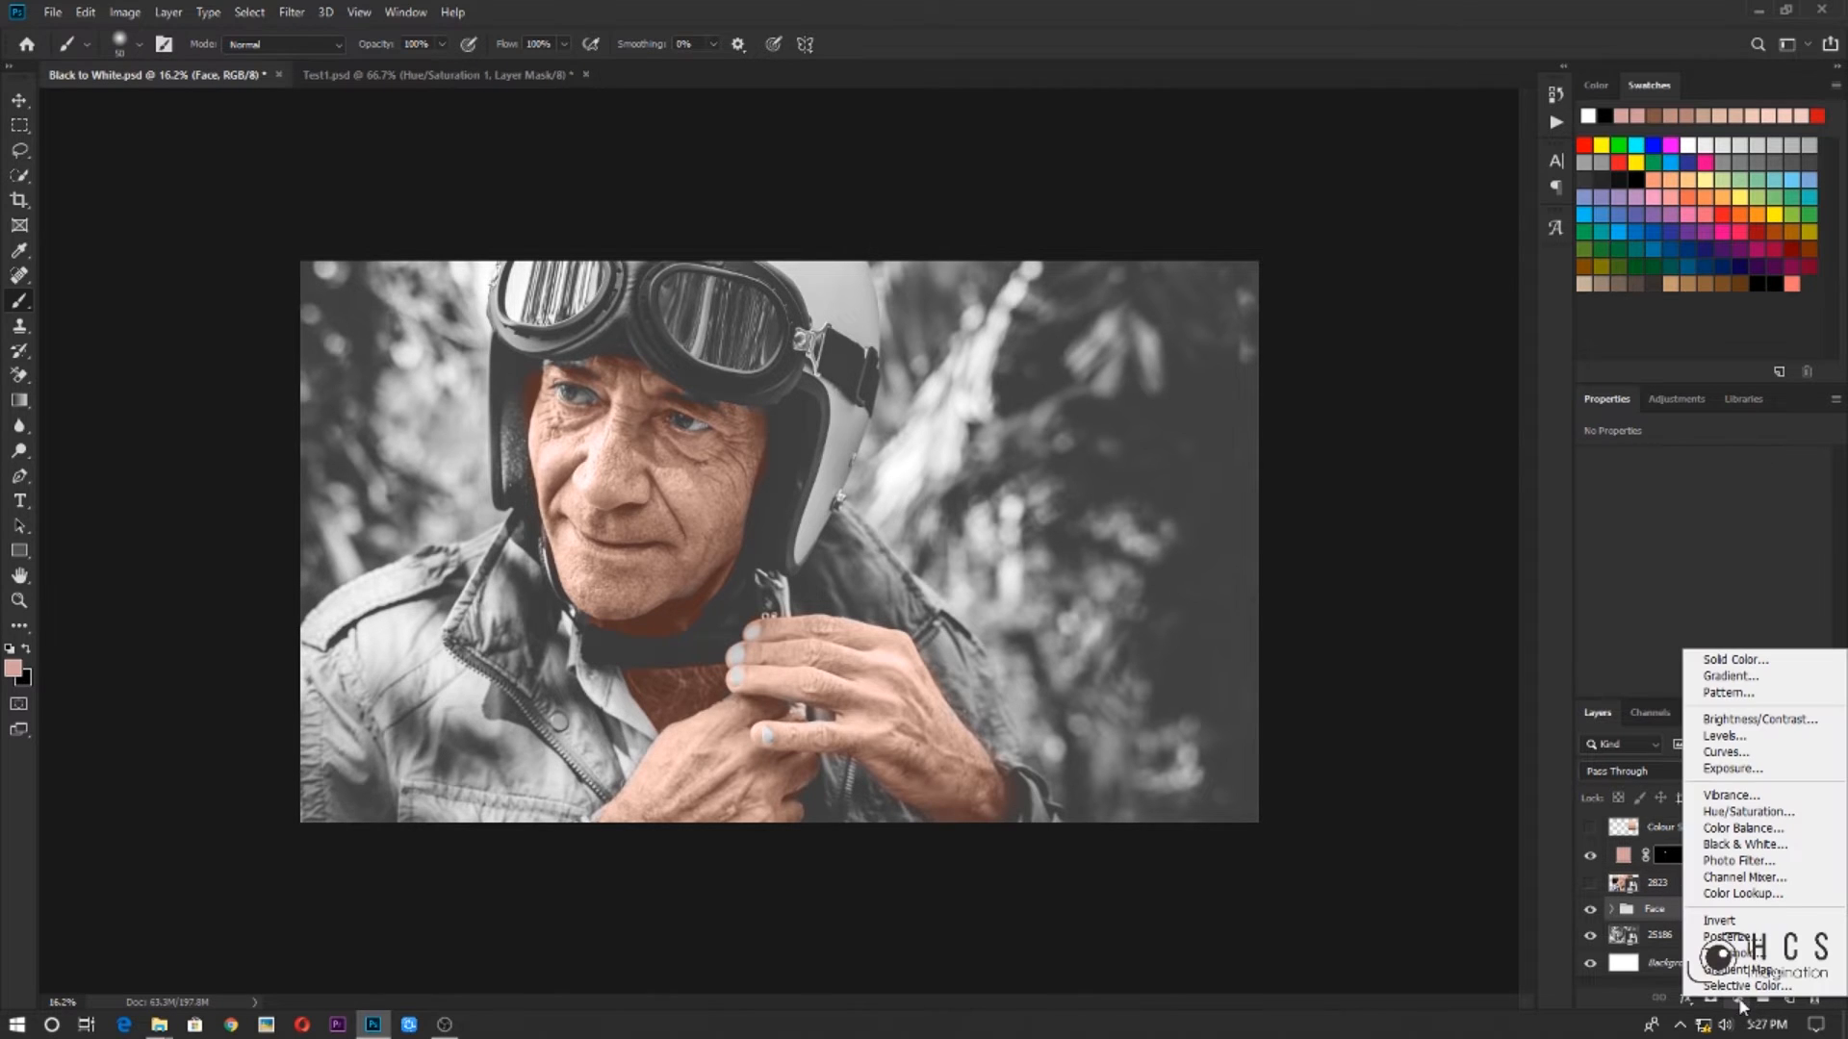
{"action": "left_click", "coordinate": [1759, 662]}
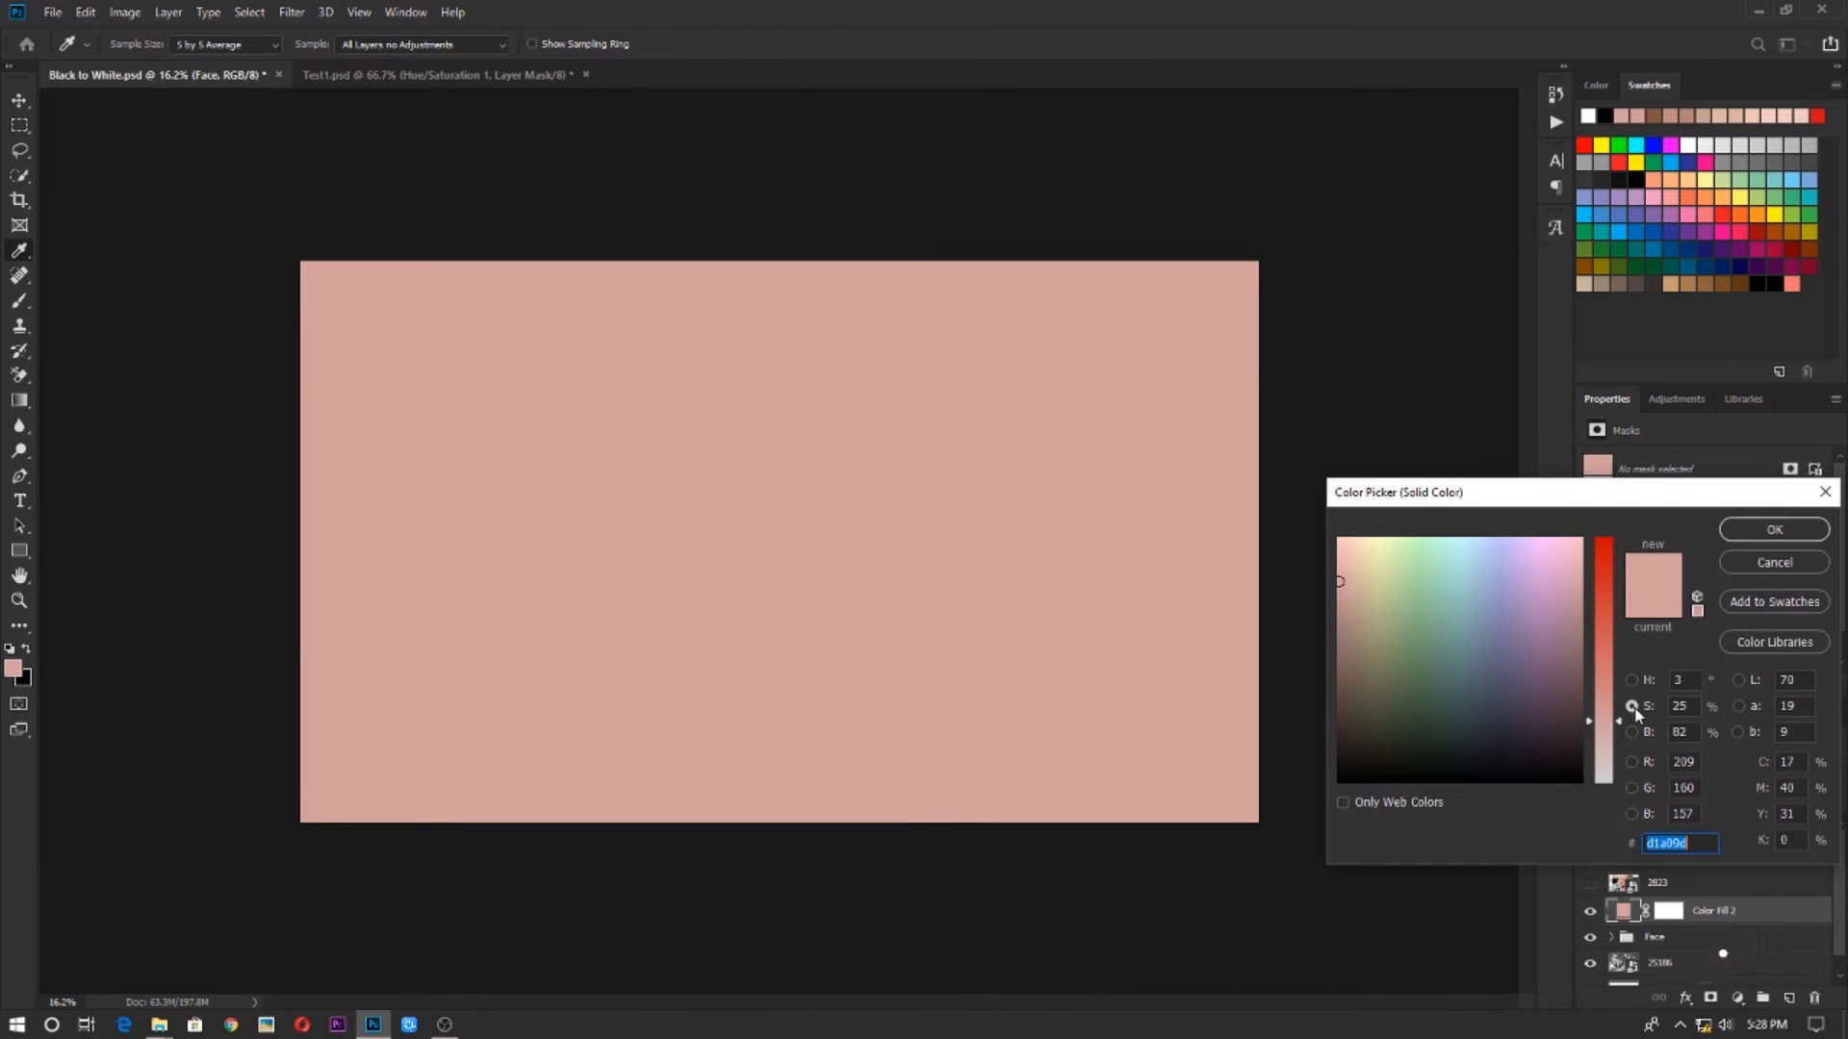
{"action": "left_click", "coordinate": [1424, 601]}
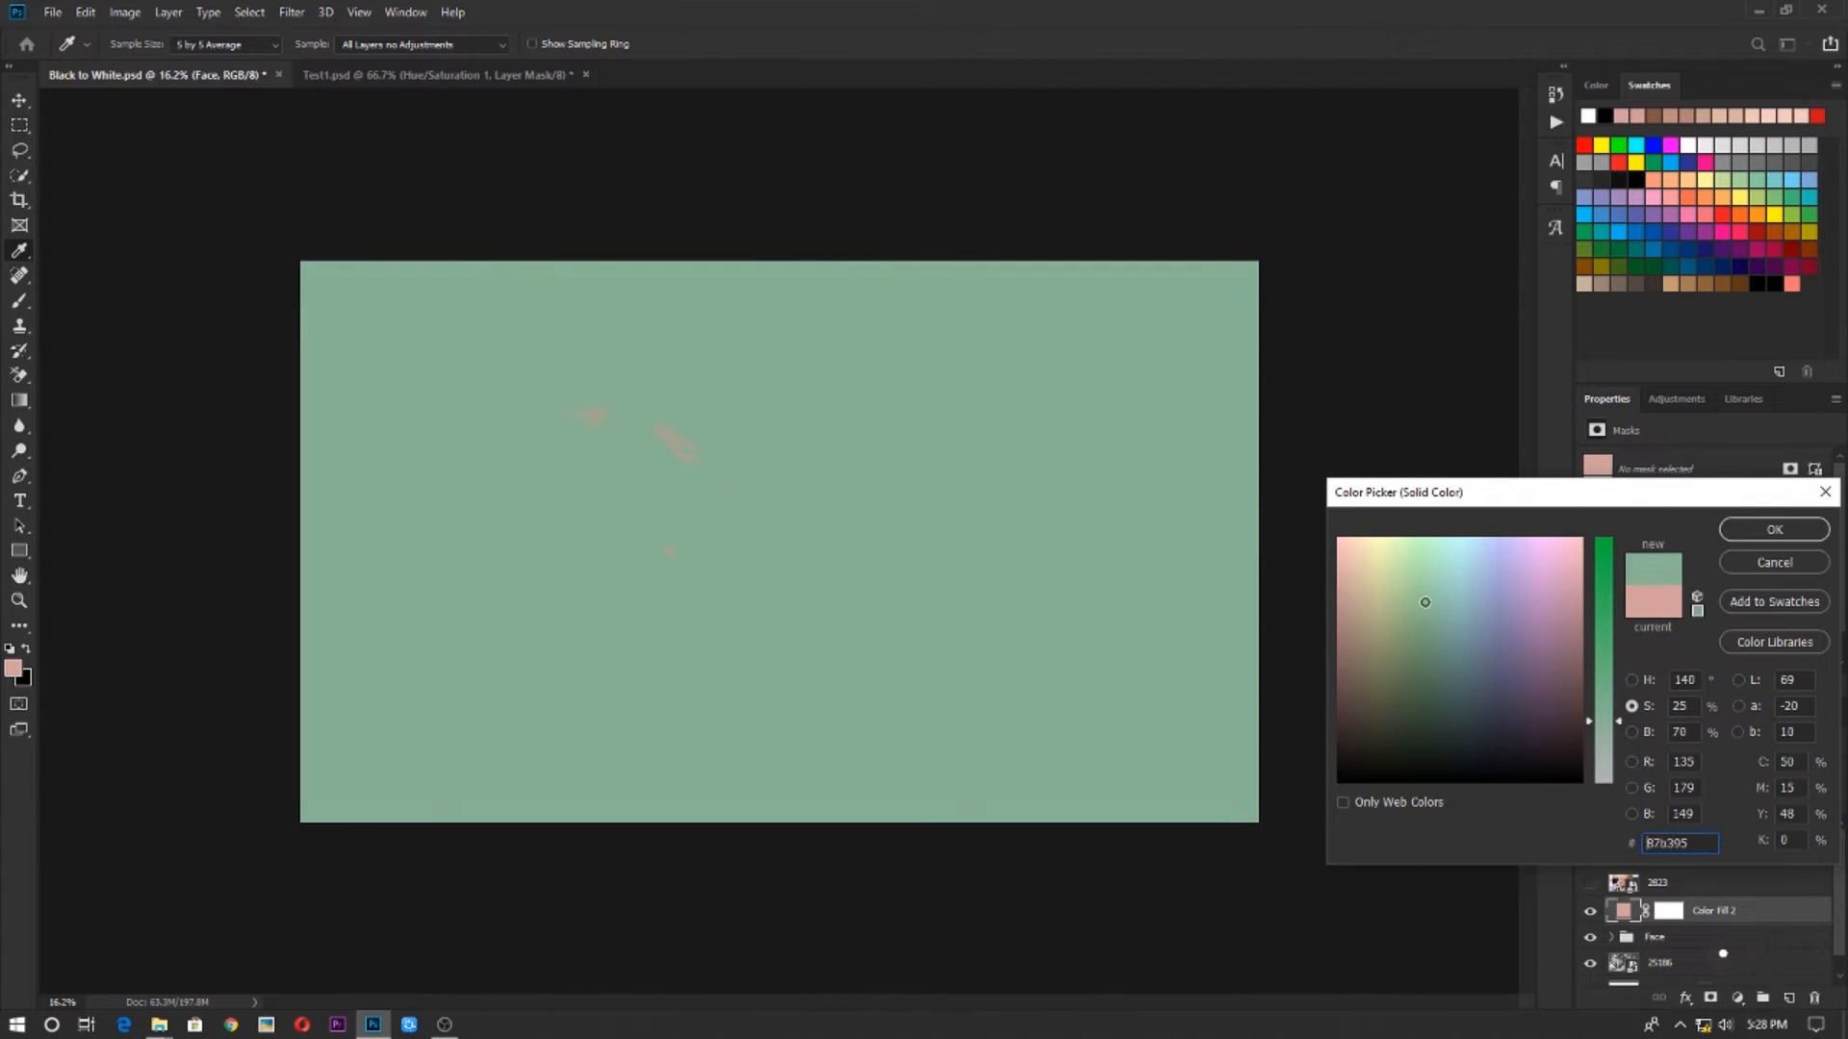
{"action": "left_click", "coordinate": [1640, 683]}
{"action": "left_click_drag", "start_coordinate": [1609, 733], "coordinate": [1607, 747]}
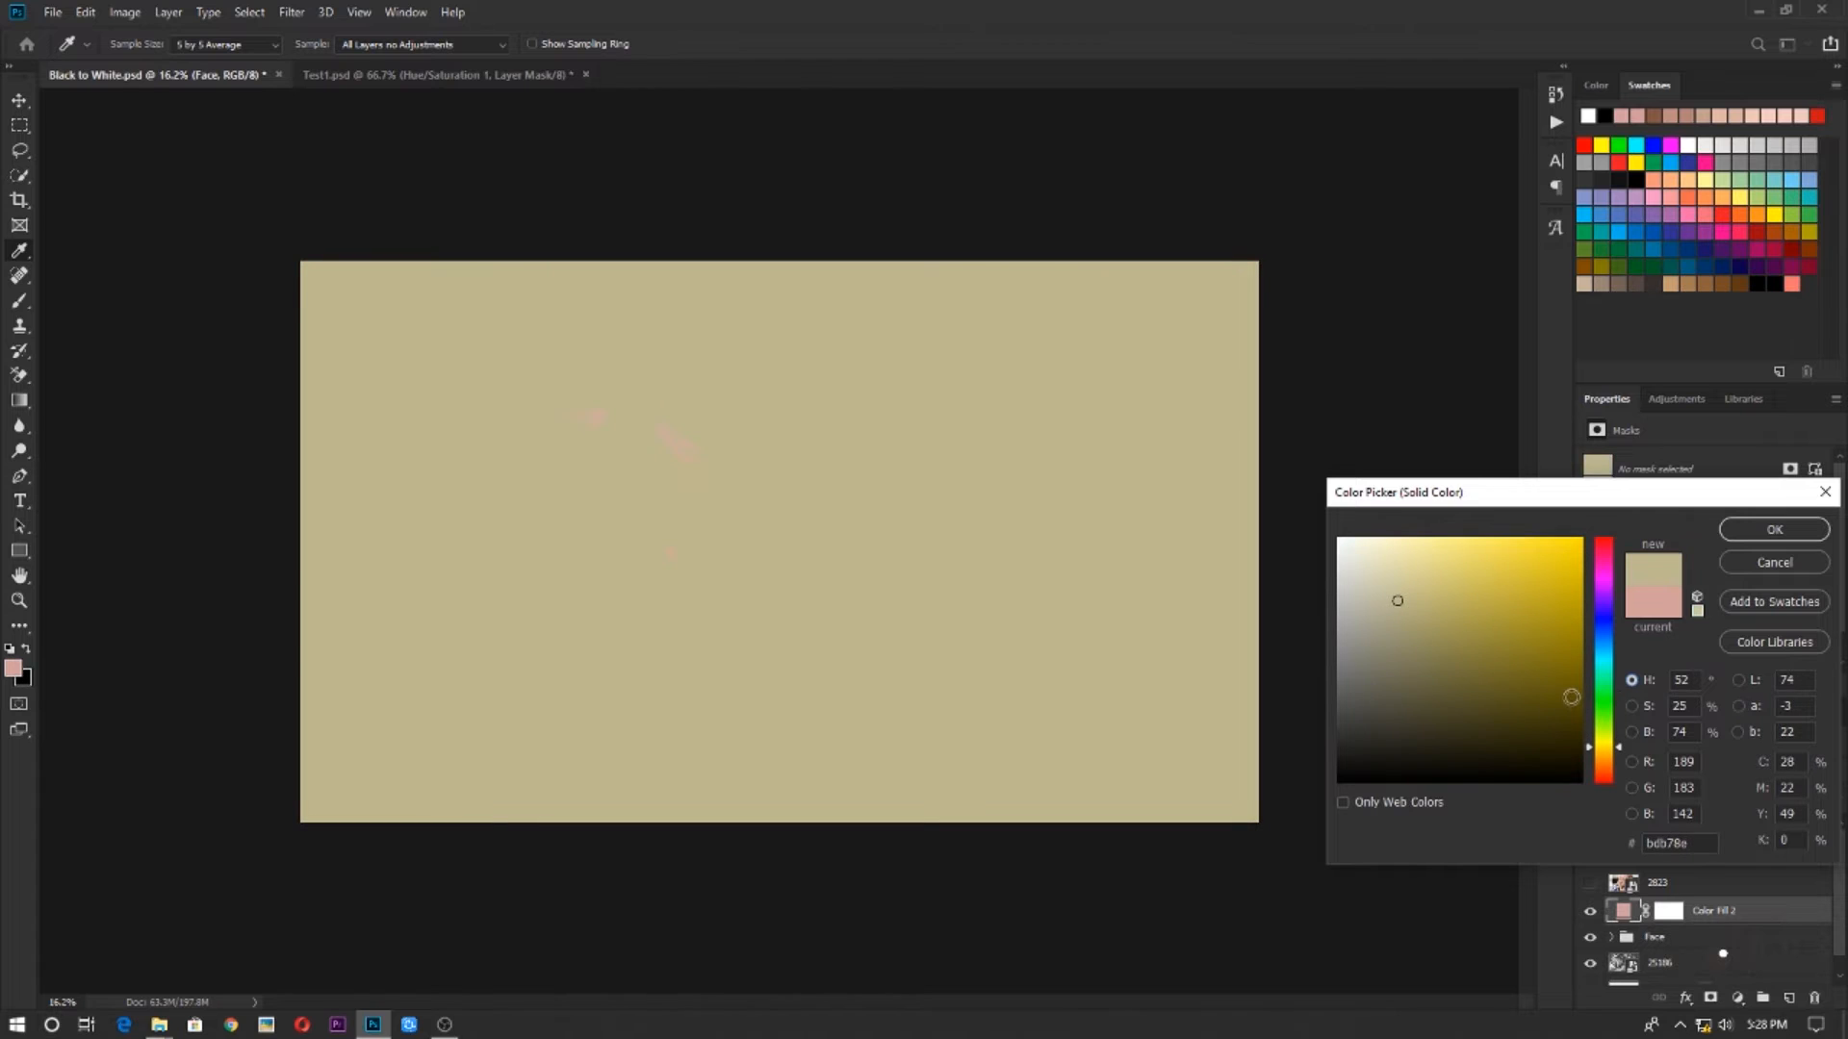
{"action": "left_click", "coordinate": [1634, 707]}
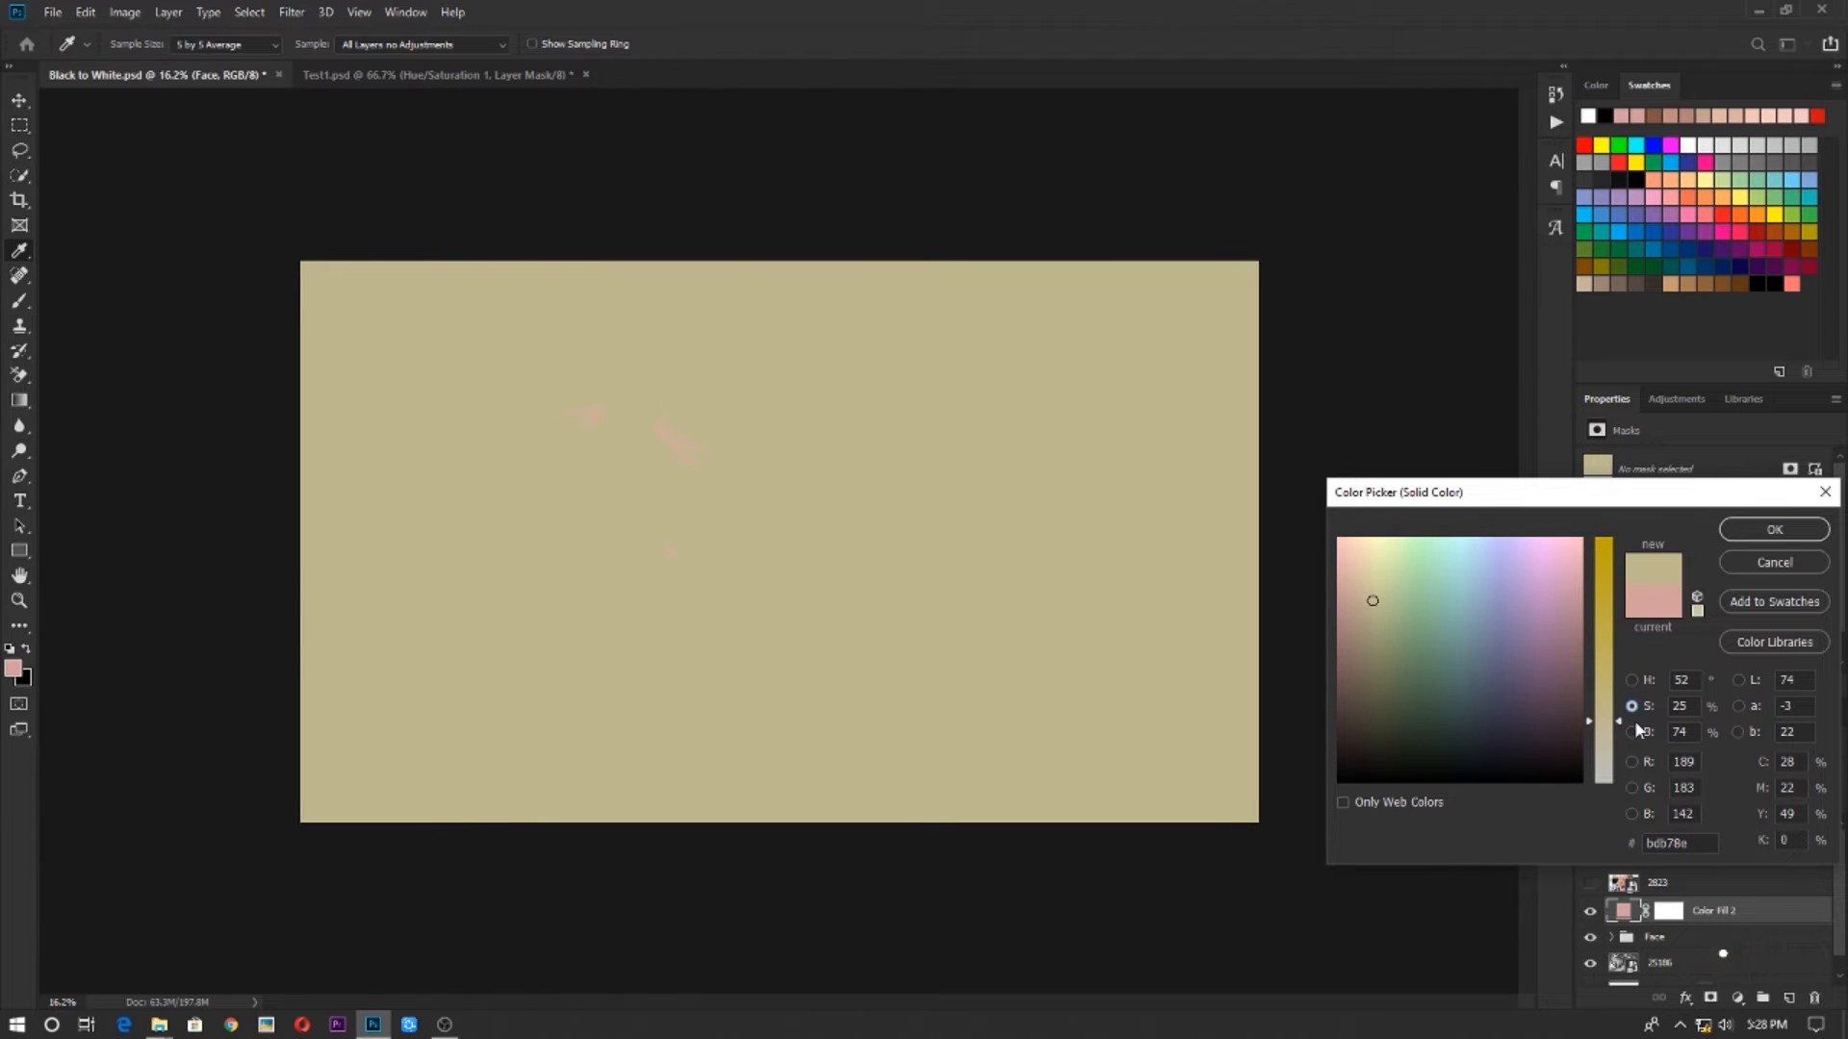
{"action": "left_click", "coordinate": [1634, 732]}
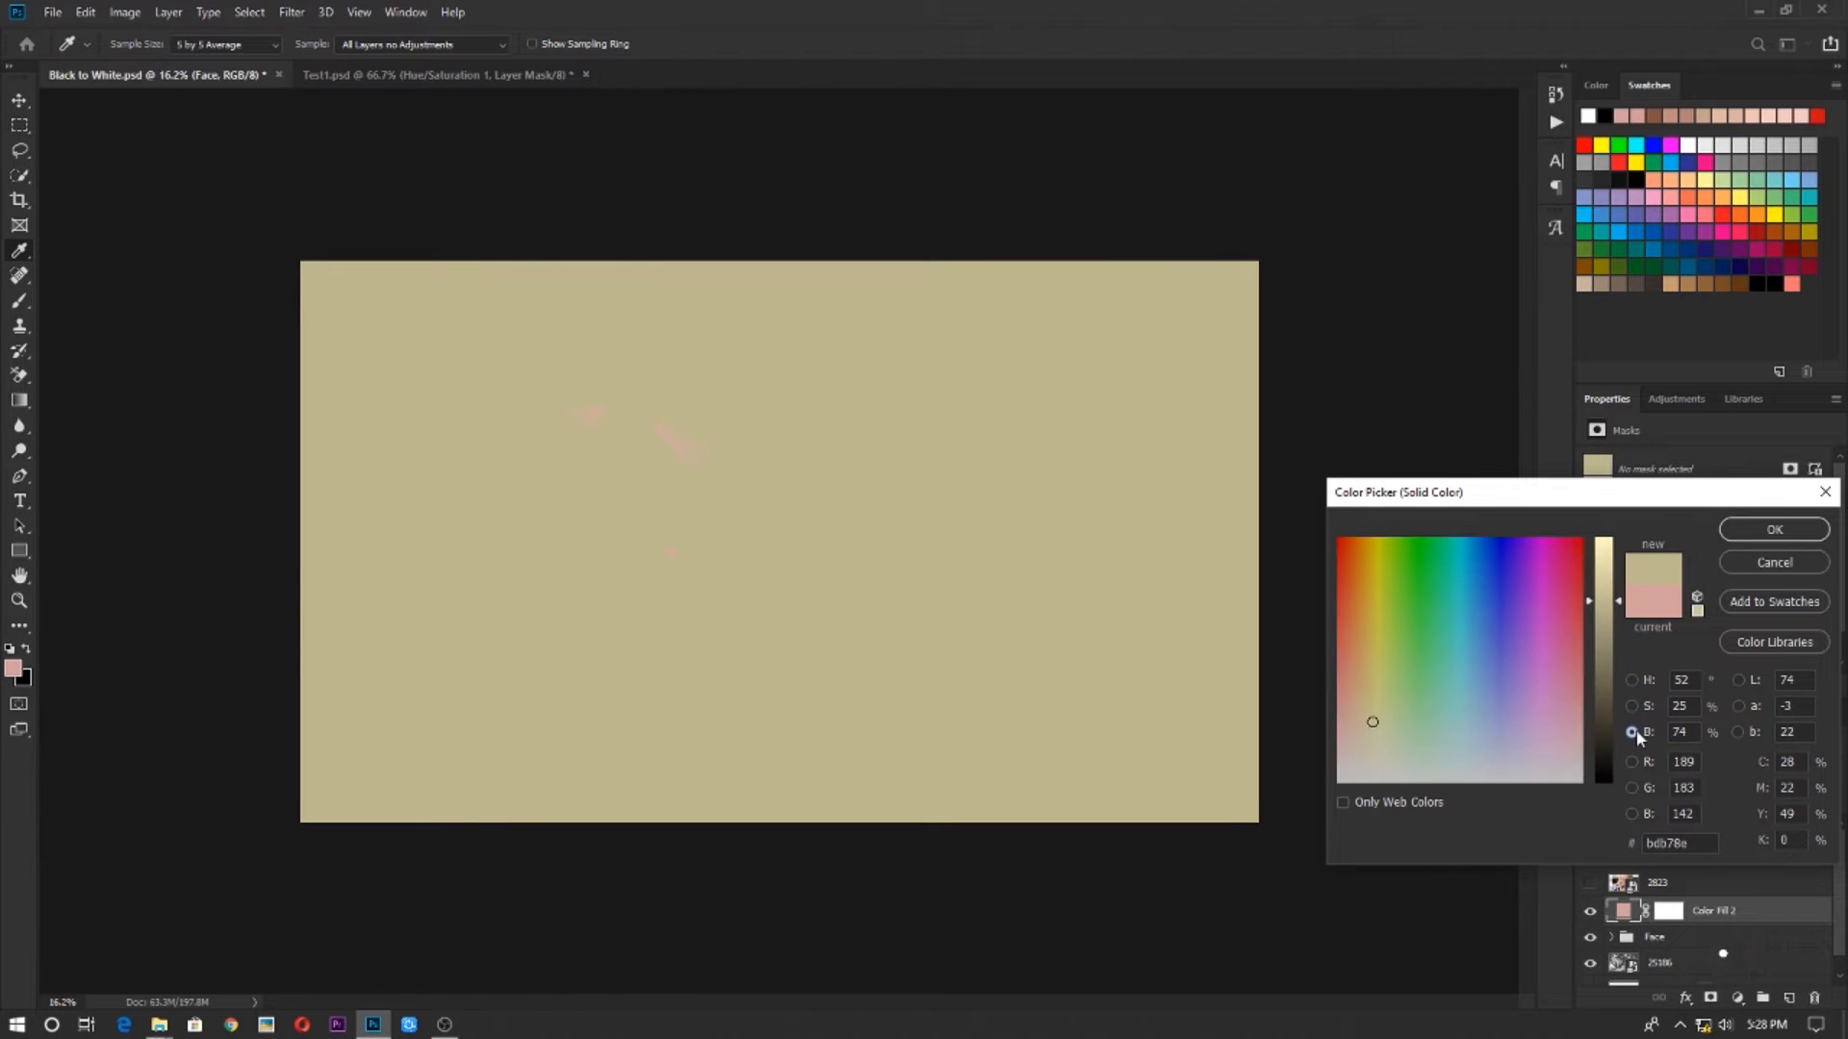
{"action": "left_click", "coordinate": [1763, 202]}
{"action": "left_click", "coordinate": [1771, 532]}
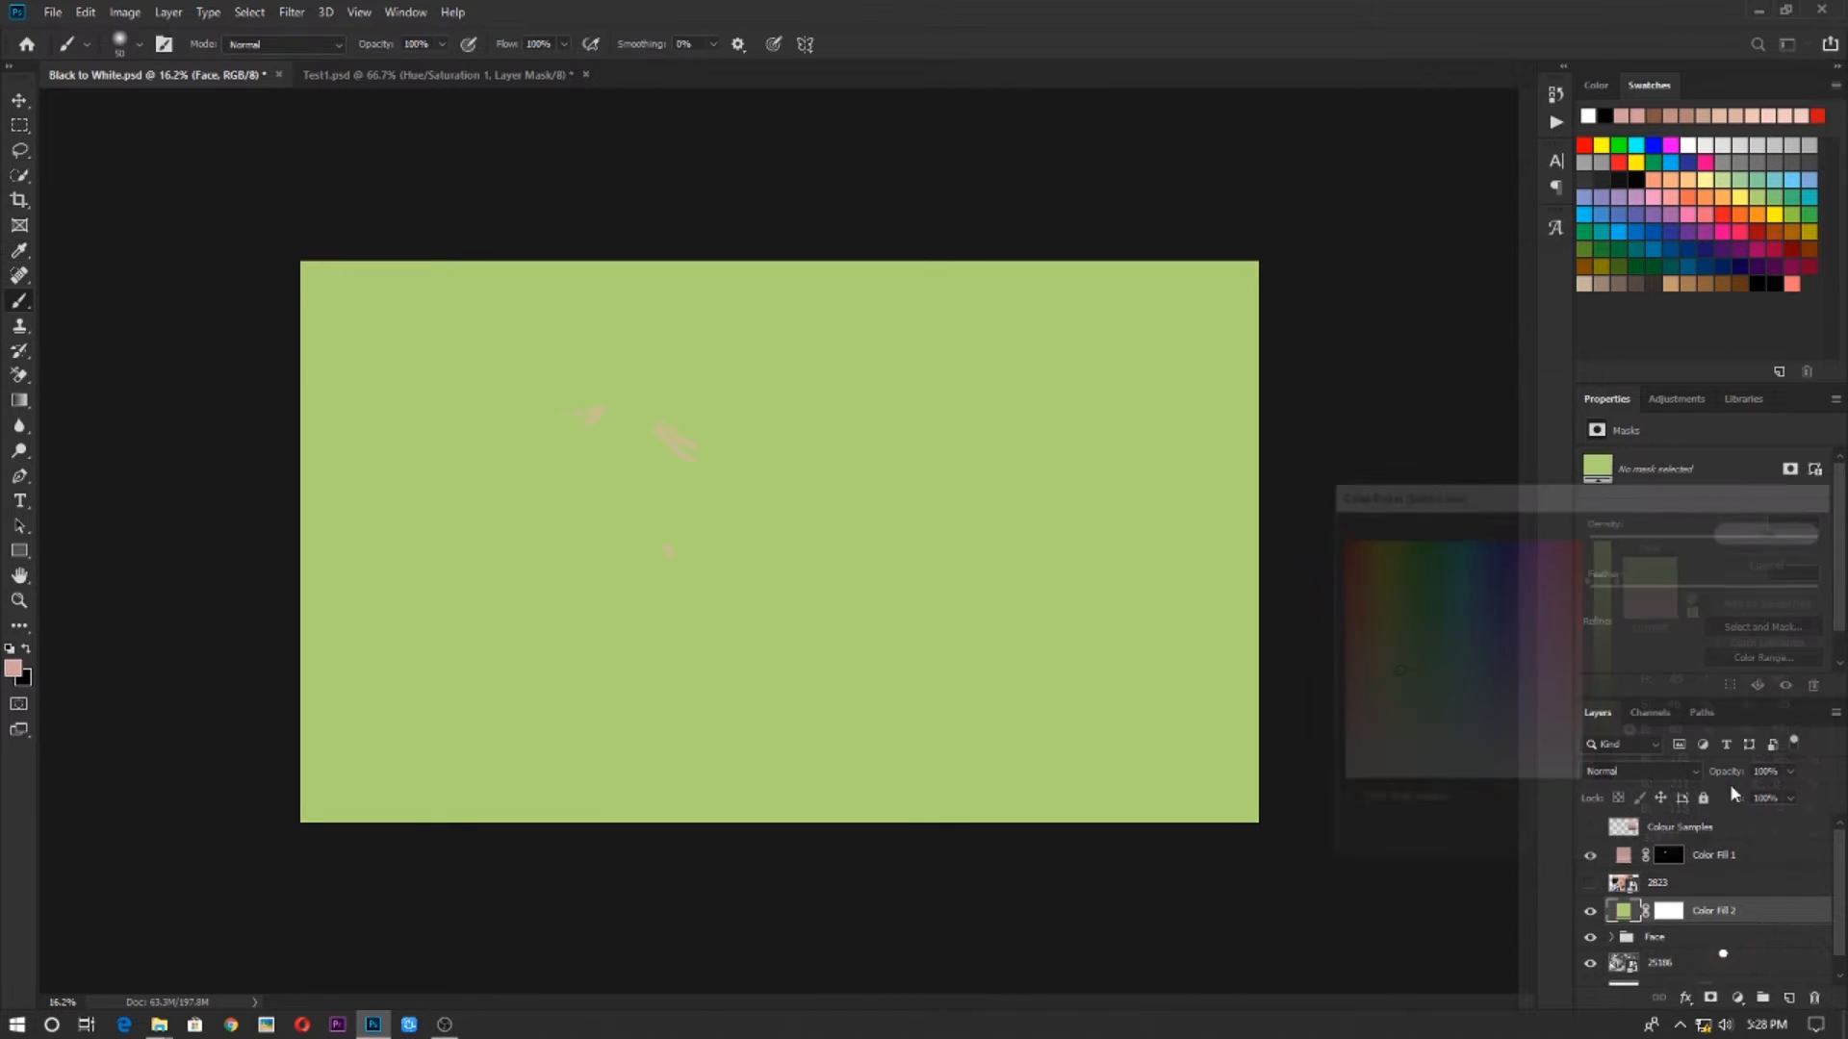
Change the new fill layer's colour to the yellow d3d25f
{"action": "double_click", "coordinate": [1626, 913]}
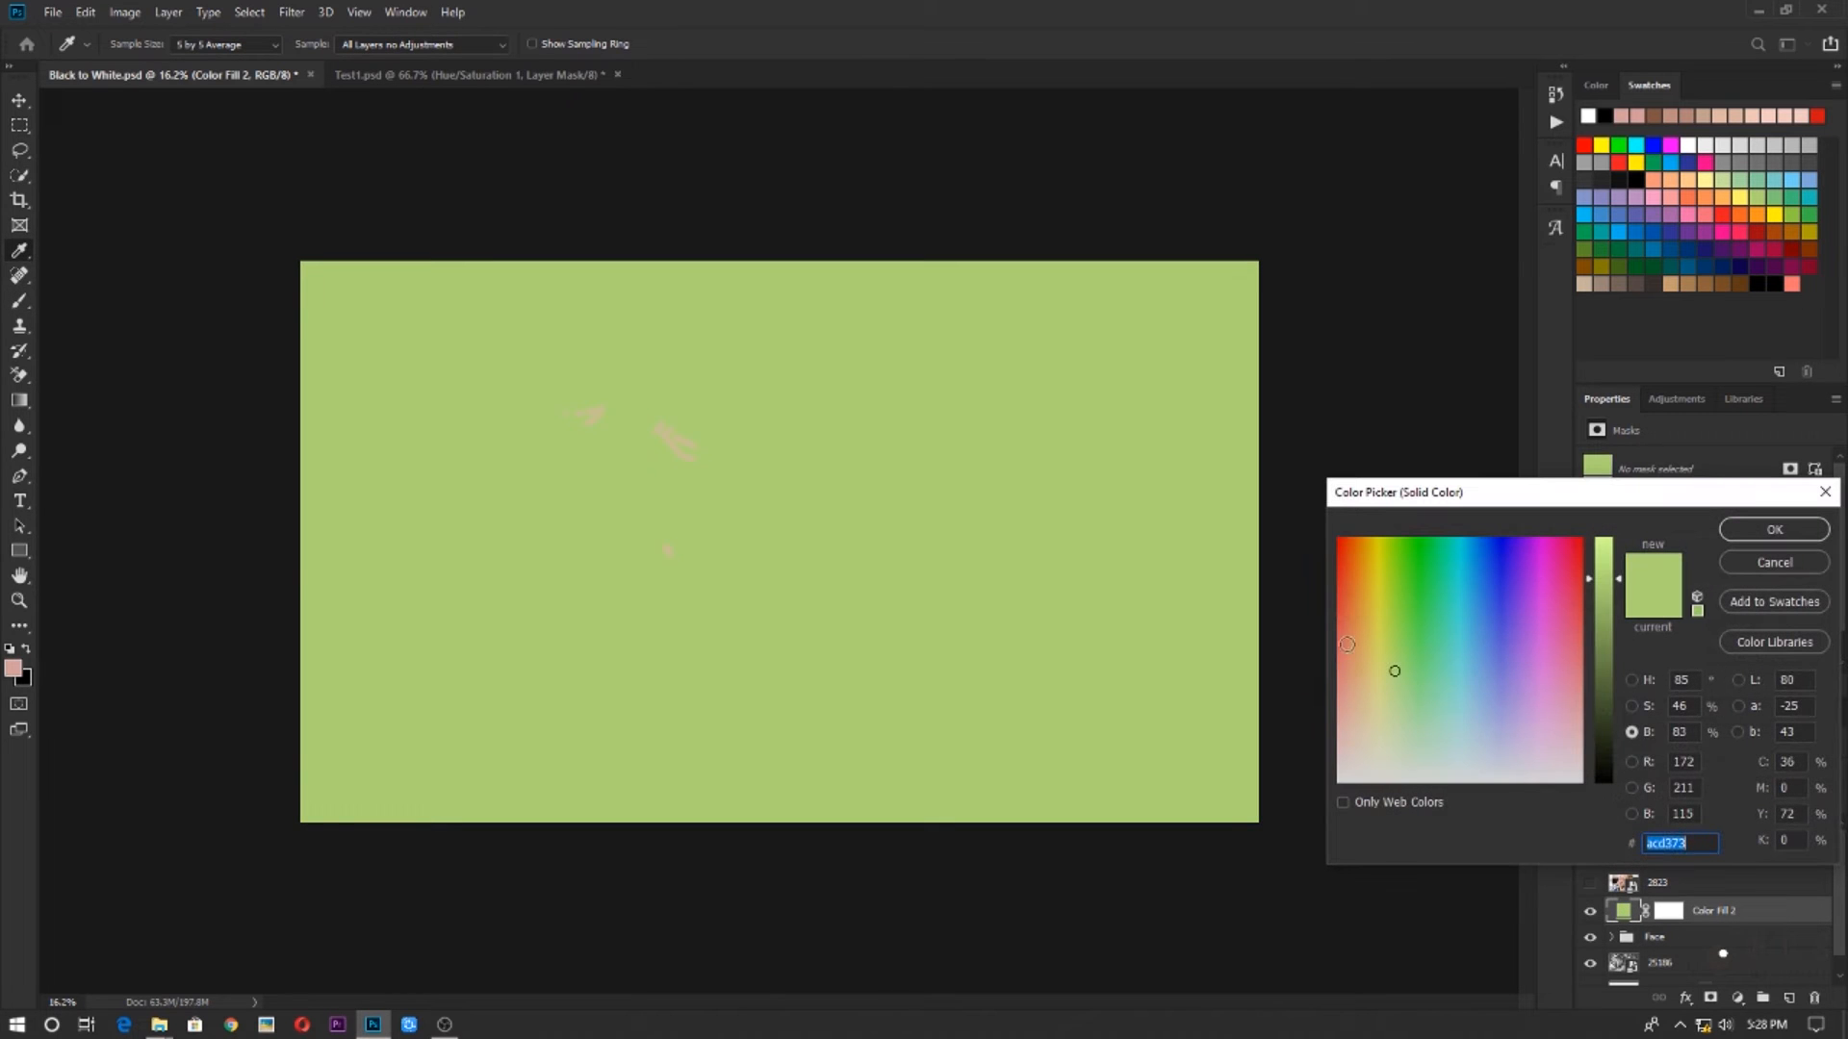
{"action": "left_click_drag", "start_coordinate": [1372, 644], "coordinate": [1378, 649]}
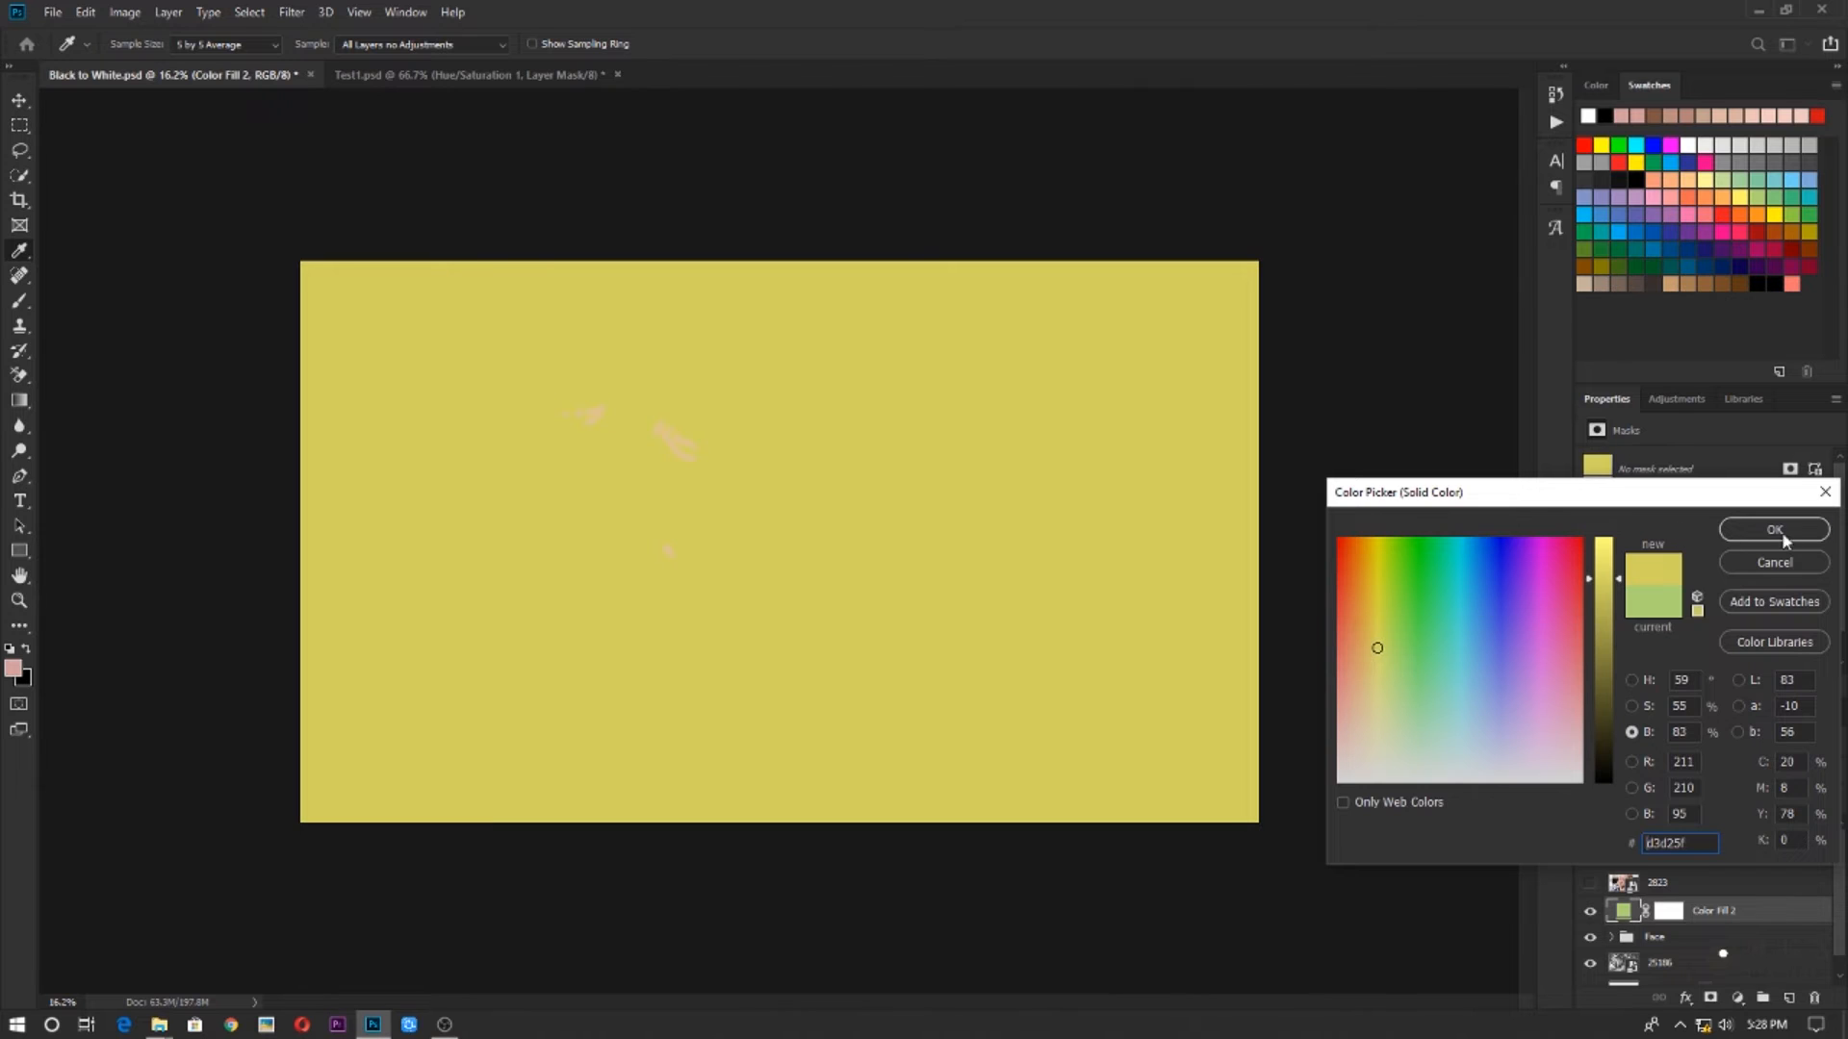
{"action": "left_click", "coordinate": [1780, 531]}
Set the yellow fill layer's blend mode to Color and invert its mask to black
{"action": "left_click", "coordinate": [1679, 914]}
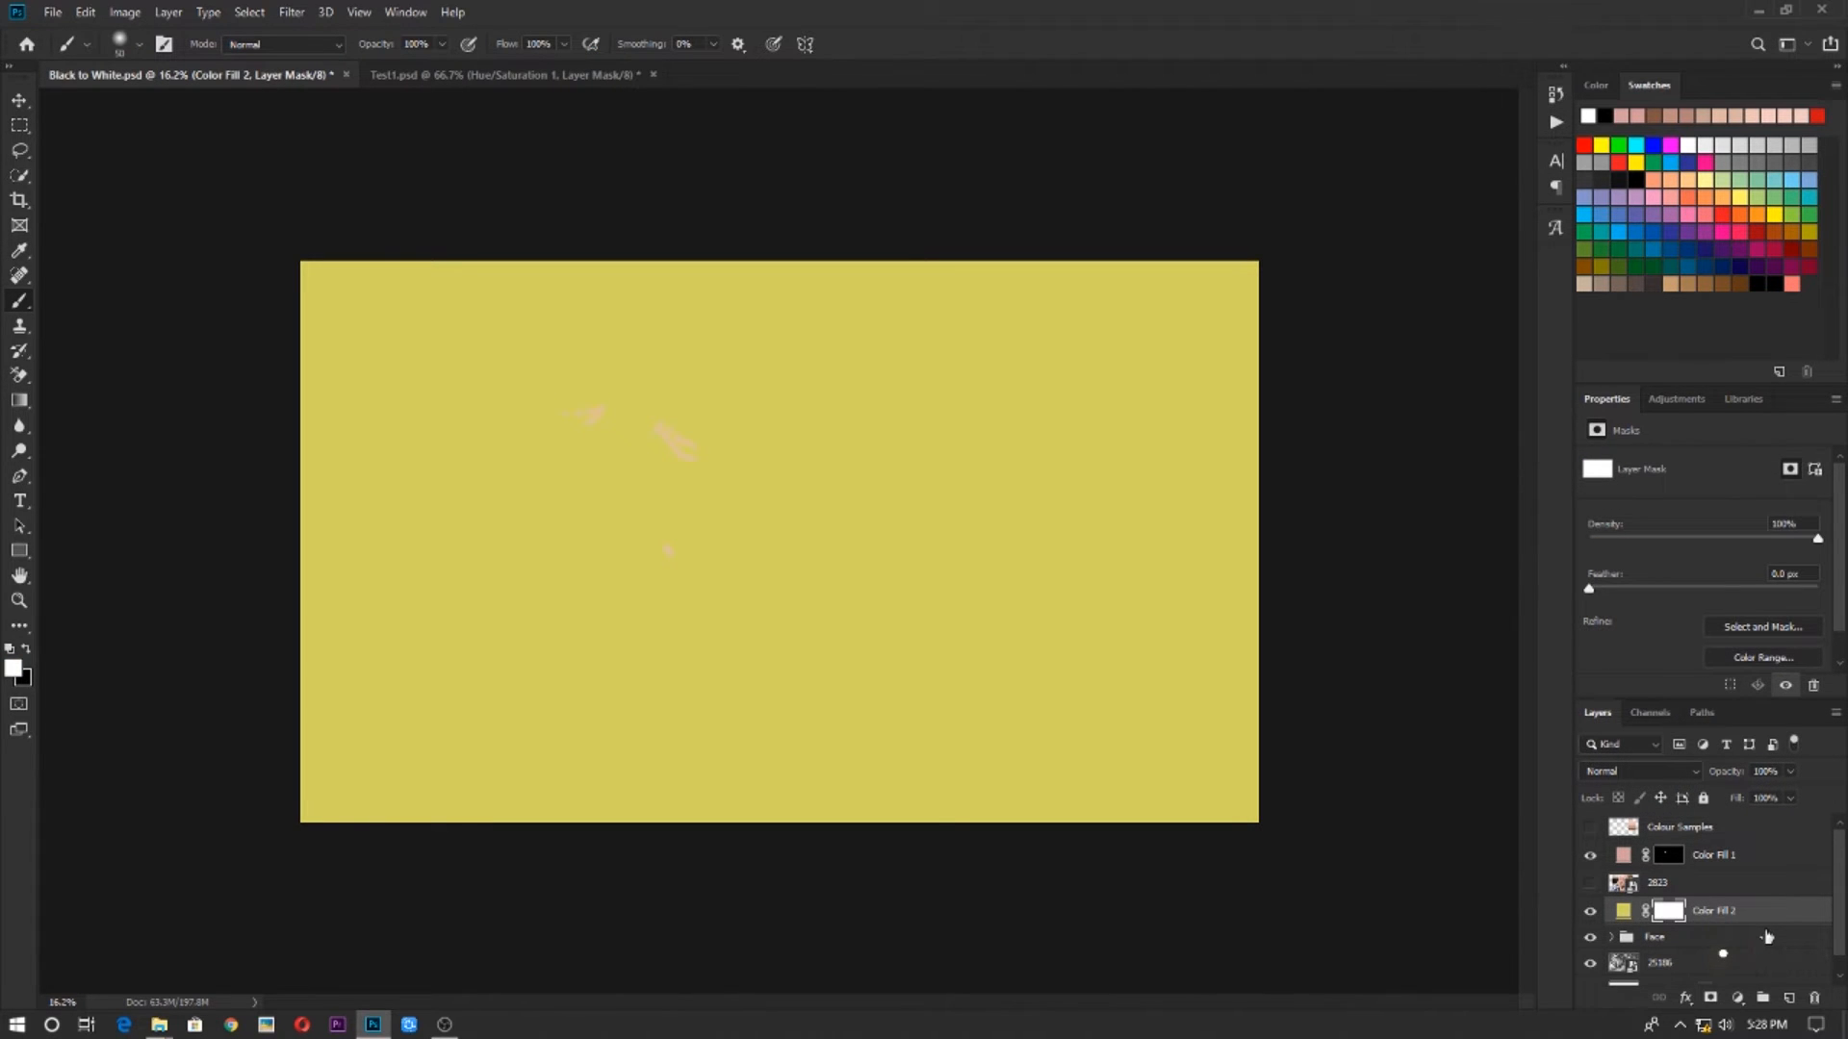
{"action": "left_click", "coordinate": [1593, 764]}
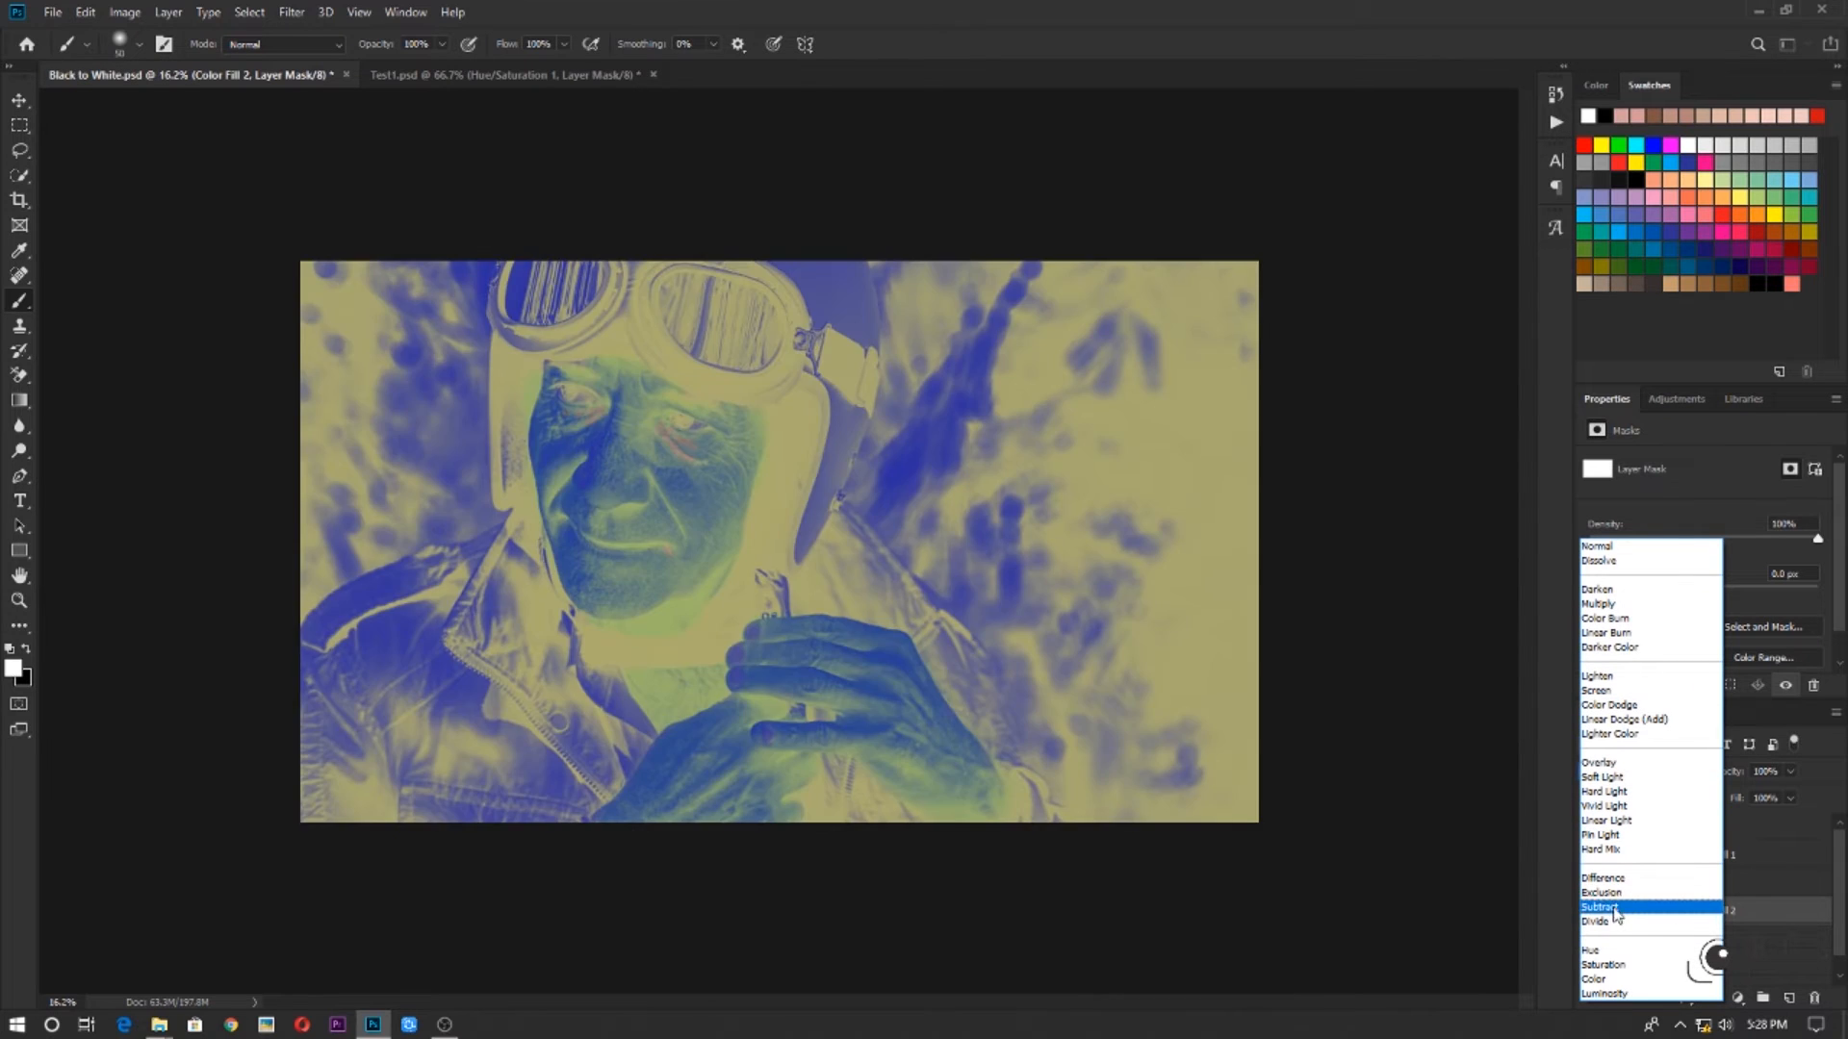
{"action": "left_click", "coordinate": [1605, 979]}
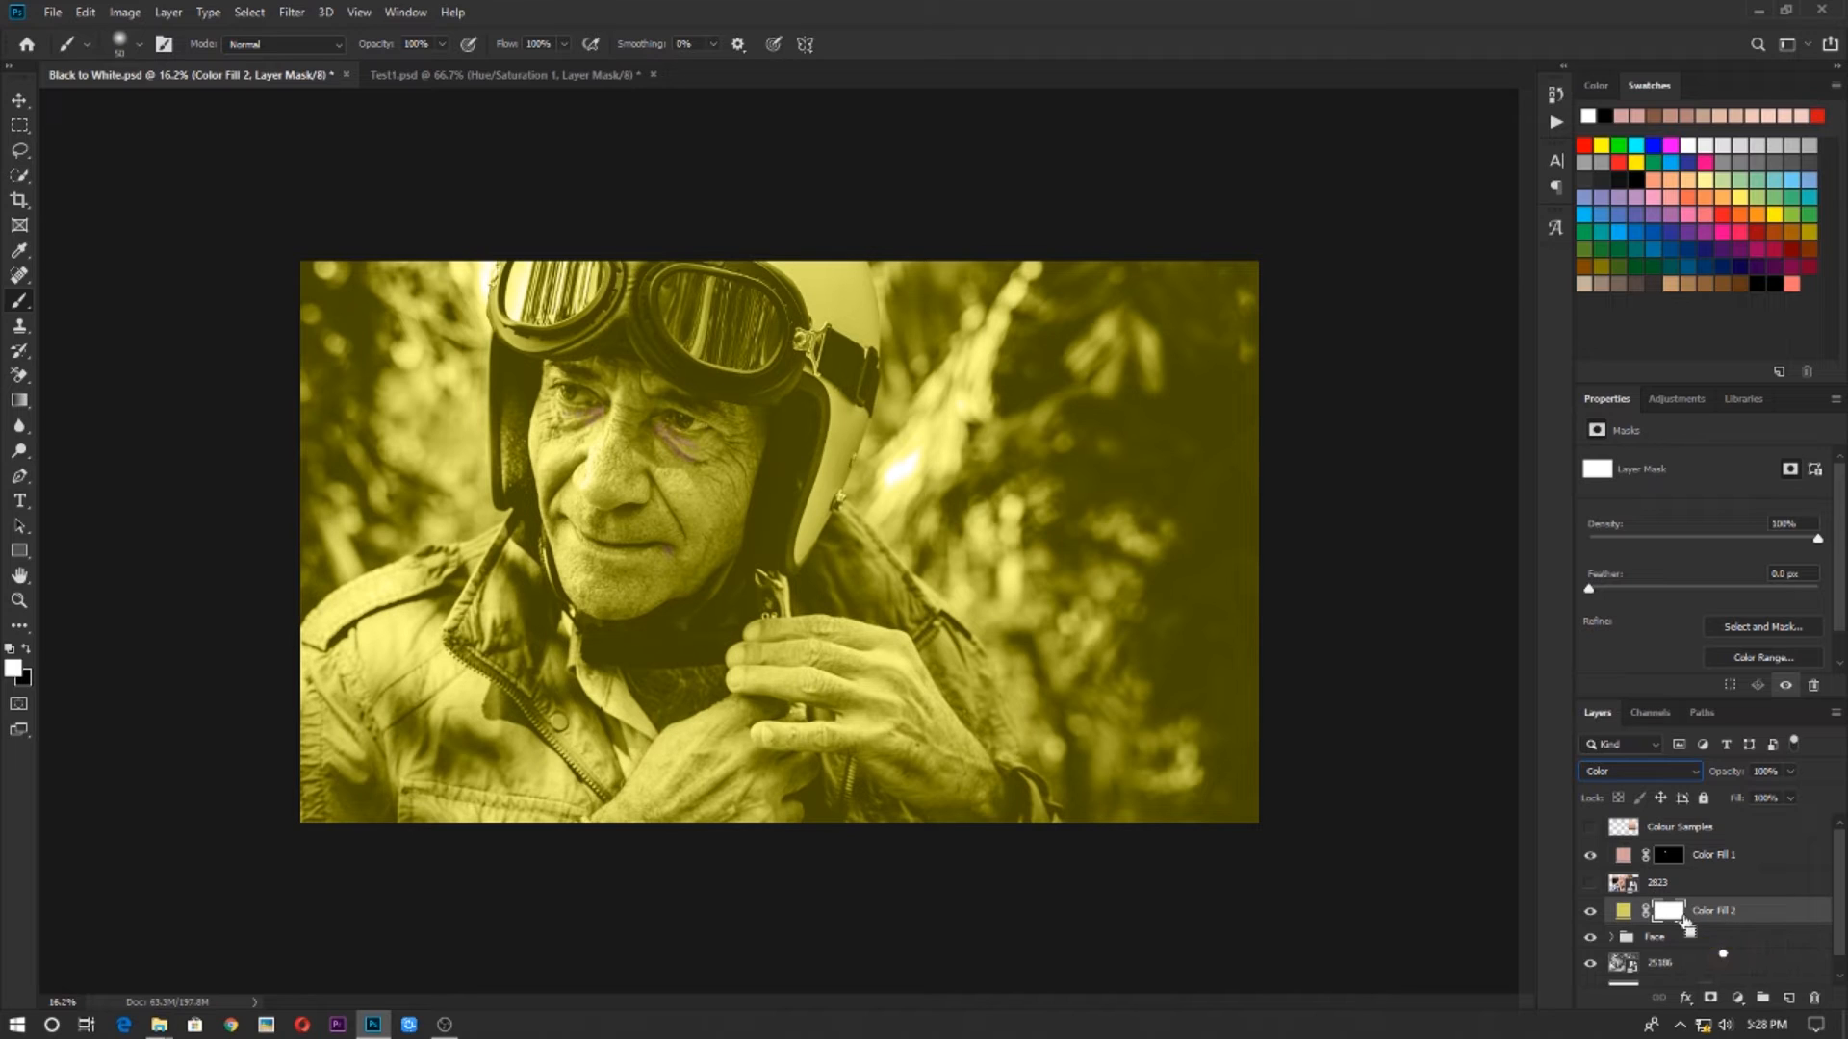
{"action": "key", "text": "ctrl+i"}
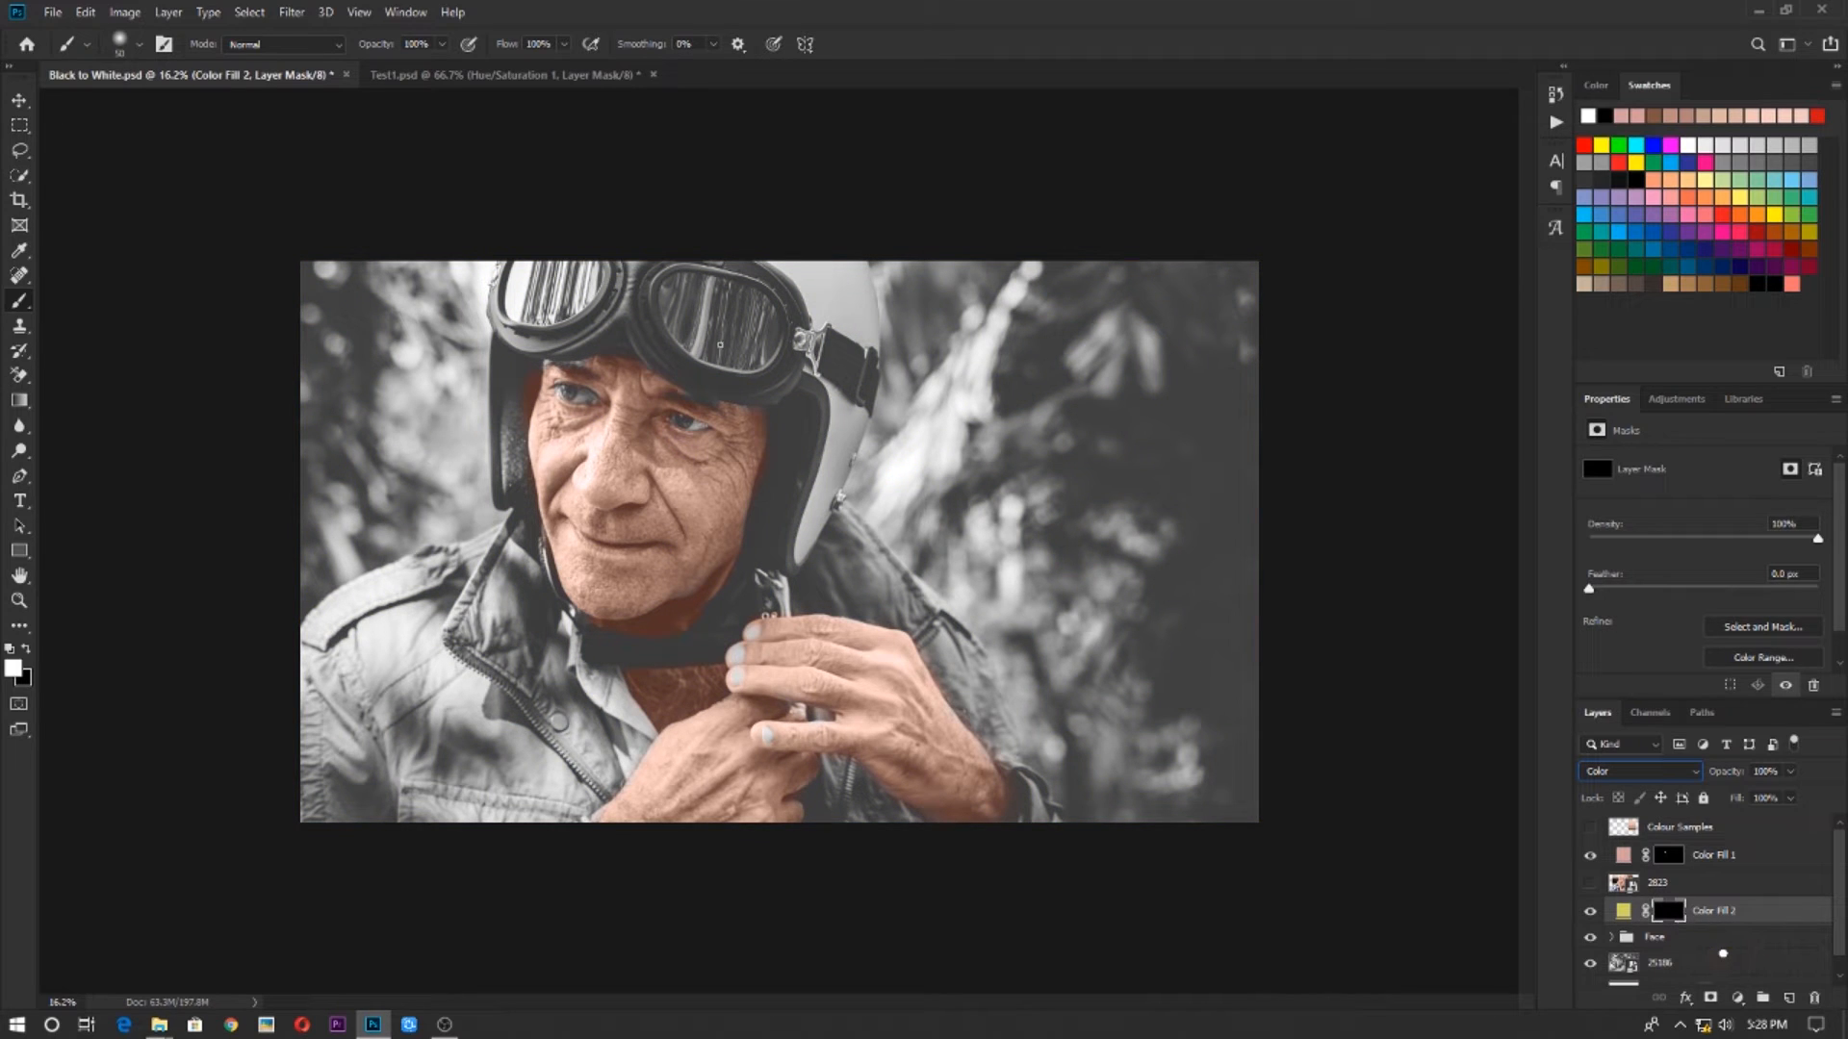
{"action": "scroll", "coordinate": [829, 460], "scroll_direction": "up", "scroll_amount": 15}
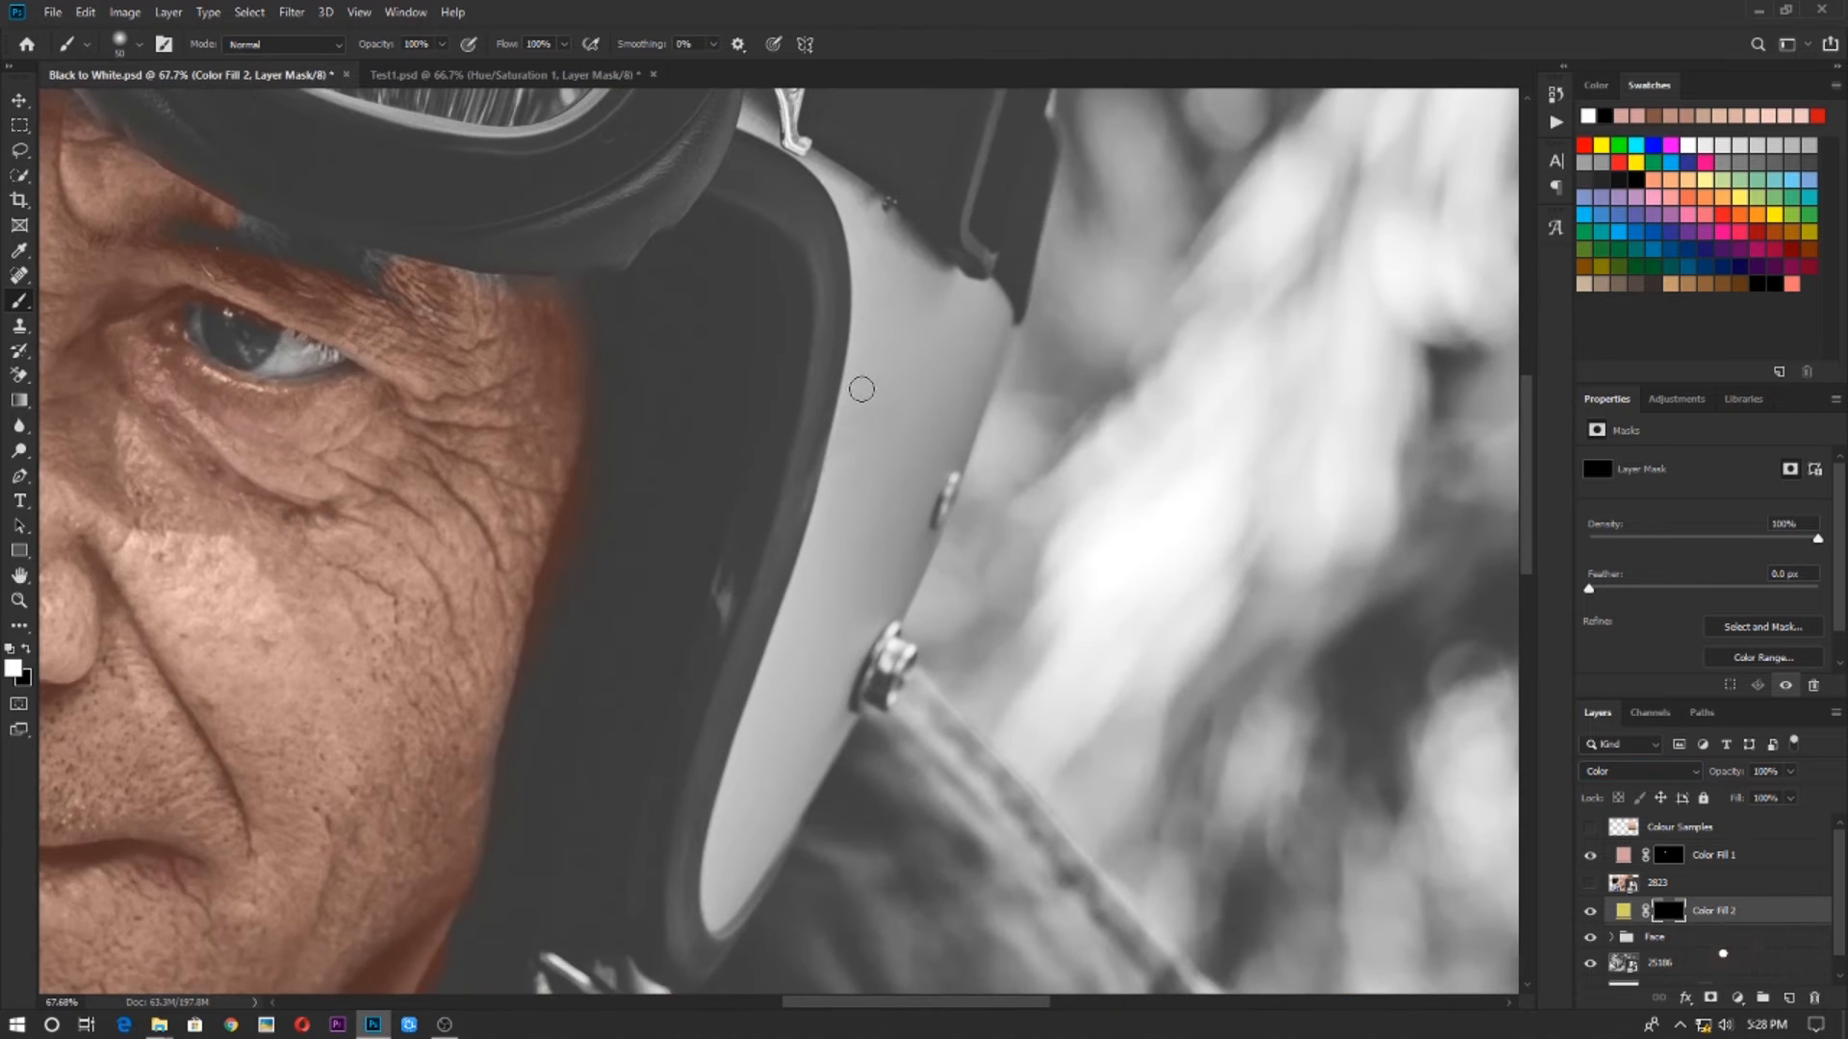
Try to paint the yellow onto the helmet's side panel with a larger brush, and undo the stroke
{"action": "left_click_drag", "start_coordinate": [871, 385], "coordinate": [763, 415]}
{"action": "key", "text": "bracketright"}
{"action": "key", "text": "bracketright"}
{"action": "key", "text": "bracketright"}
{"action": "key", "text": "bracketright"}
{"action": "key", "text": "bracketright"}
{"action": "key", "text": "bracketright"}
{"action": "key", "text": "bracketright"}
{"action": "left_click_drag", "start_coordinate": [801, 312], "coordinate": [657, 840]}
{"action": "key", "text": "ctrl+z"}
Paint the yellow fill onto the helmet's side panel with a smaller brush, masking out spill along its edge
{"action": "key", "text": "bracketleft"}
{"action": "key", "text": "bracketleft"}
{"action": "key", "text": "bracketleft"}
{"action": "key", "text": "bracketleft"}
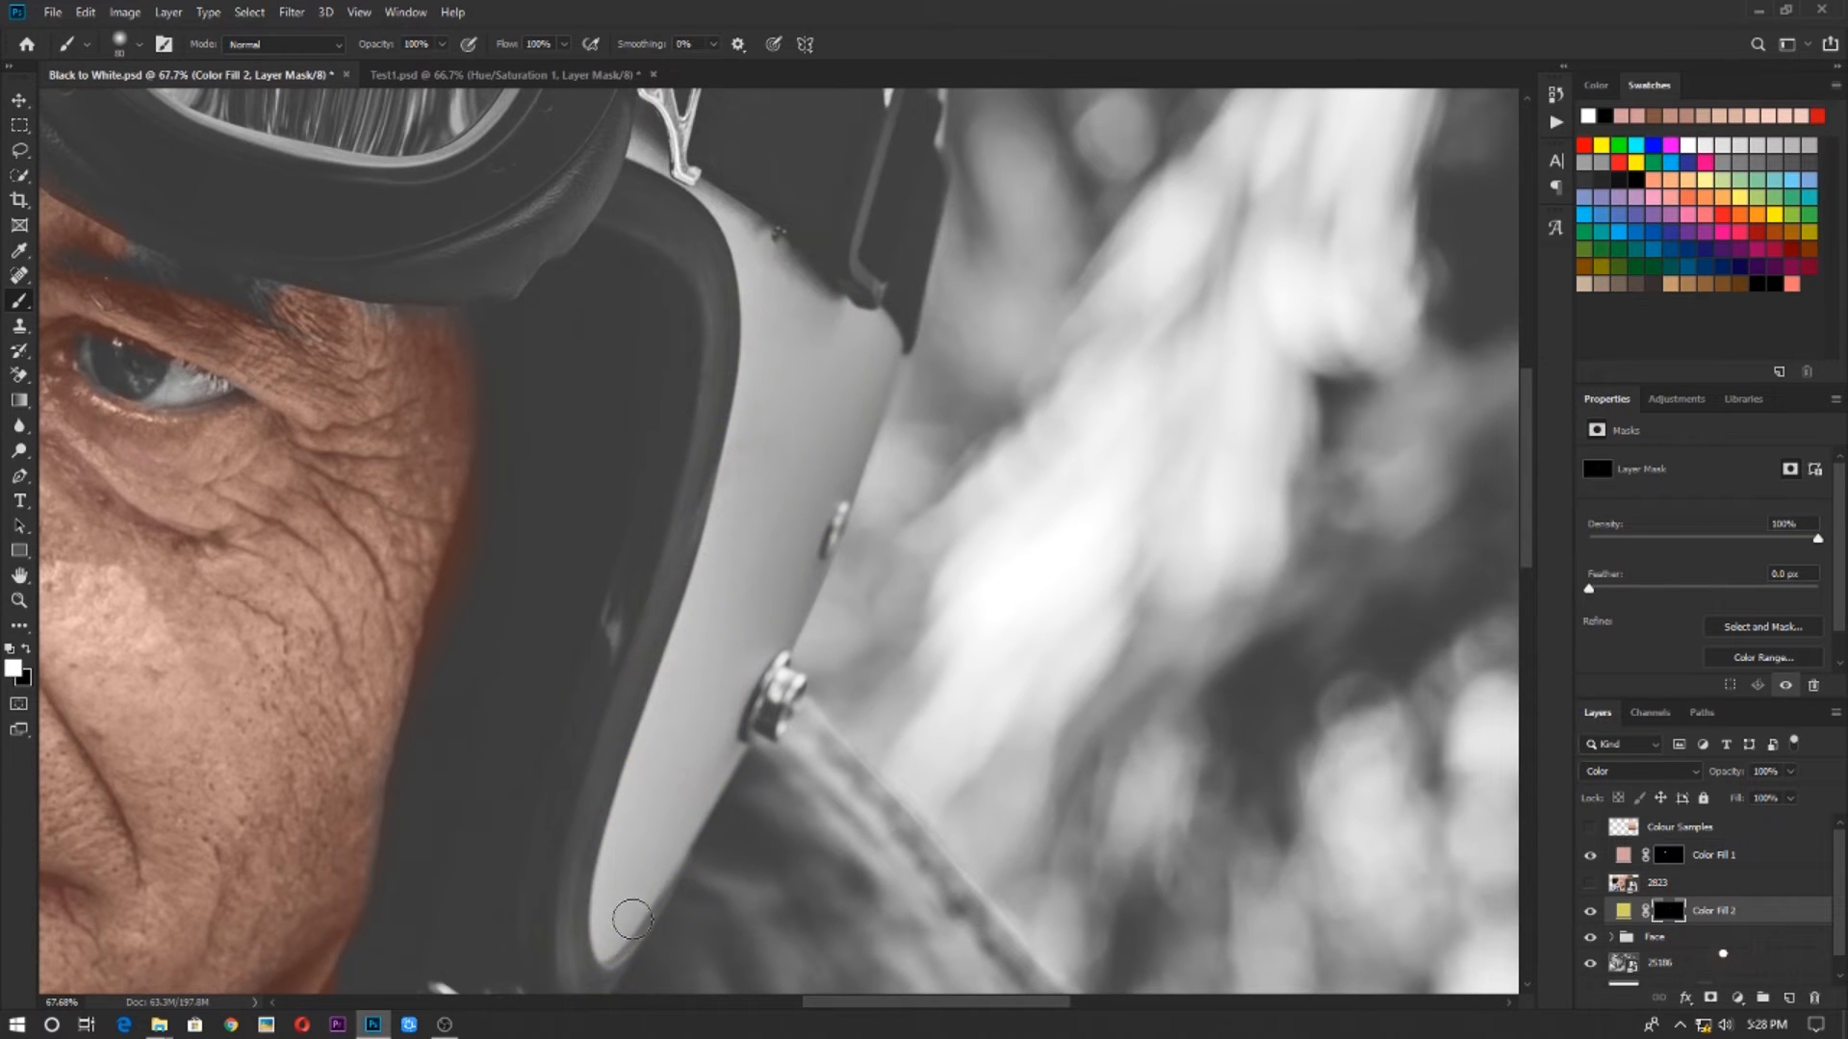
{"action": "mouse_move", "coordinate": [630, 917]}
{"action": "left_mouse_down"}
{"action": "mouse_move", "coordinate": [626, 813]}
{"action": "mouse_move", "coordinate": [739, 576]}
{"action": "mouse_move", "coordinate": [667, 825]}
{"action": "mouse_move", "coordinate": [791, 632]}
{"action": "mouse_move", "coordinate": [775, 465]}
{"action": "left_mouse_up"}
{"action": "left_click_drag", "start_coordinate": [766, 337], "coordinate": [697, 616]}
{"action": "mouse_move", "coordinate": [696, 615]}
{"action": "left_mouse_down"}
{"action": "mouse_move", "coordinate": [761, 563]}
{"action": "mouse_move", "coordinate": [804, 738]}
{"action": "left_mouse_up"}
{"action": "key", "text": "x"}
{"action": "left_click_drag", "start_coordinate": [756, 804], "coordinate": [710, 919]}
{"action": "key", "text": "x"}
{"action": "left_click_drag", "start_coordinate": [691, 703], "coordinate": [655, 648]}
Fill in the narrow helmet area around the goggle strap's metal clip with yellow using a finer brush
{"action": "scroll", "coordinate": [650, 655], "scroll_direction": "up", "scroll_amount": 10}
{"action": "key", "text": "bracketleft"}
{"action": "key", "text": "bracketleft"}
{"action": "key", "text": "bracketleft"}
{"action": "key", "text": "bracketleft"}
{"action": "key", "text": "bracketleft"}
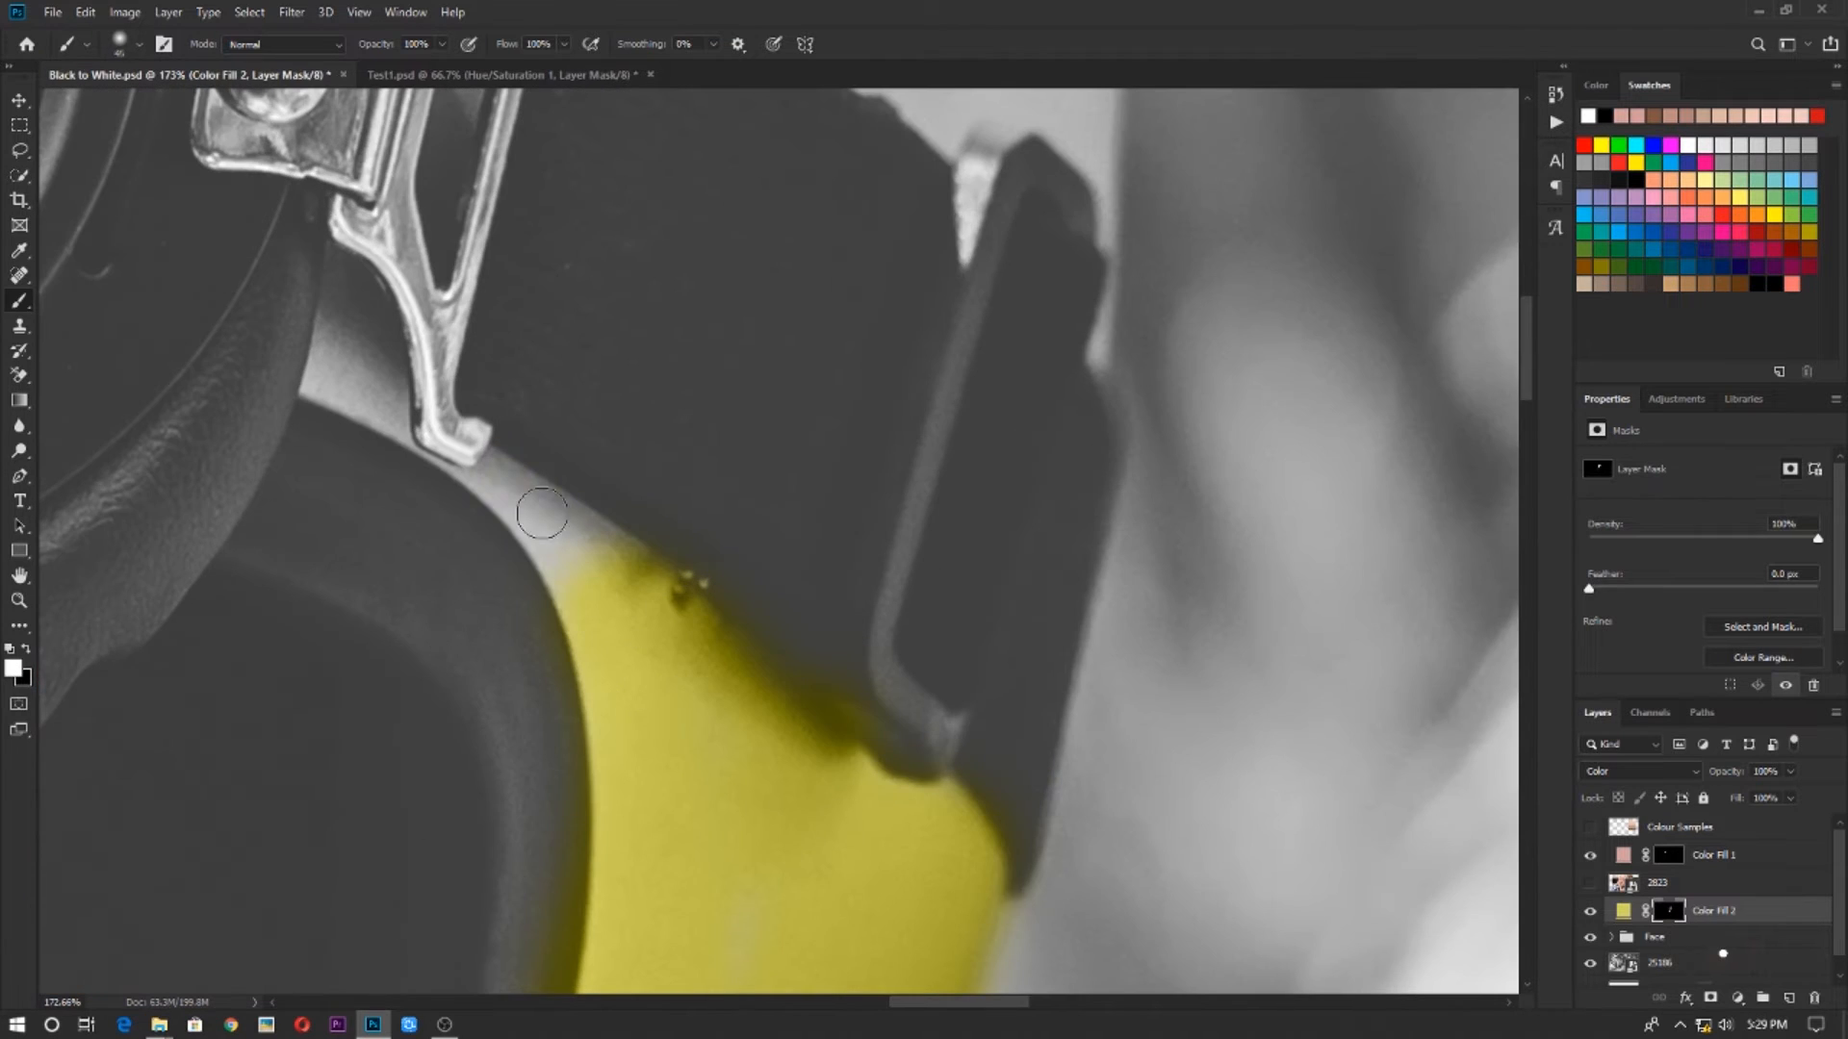
{"action": "mouse_move", "coordinate": [545, 519]}
{"action": "left_mouse_down"}
{"action": "mouse_move", "coordinate": [520, 496]}
{"action": "mouse_move", "coordinate": [679, 689]}
{"action": "left_mouse_up"}
{"action": "left_click_drag", "start_coordinate": [502, 476], "coordinate": [550, 589]}
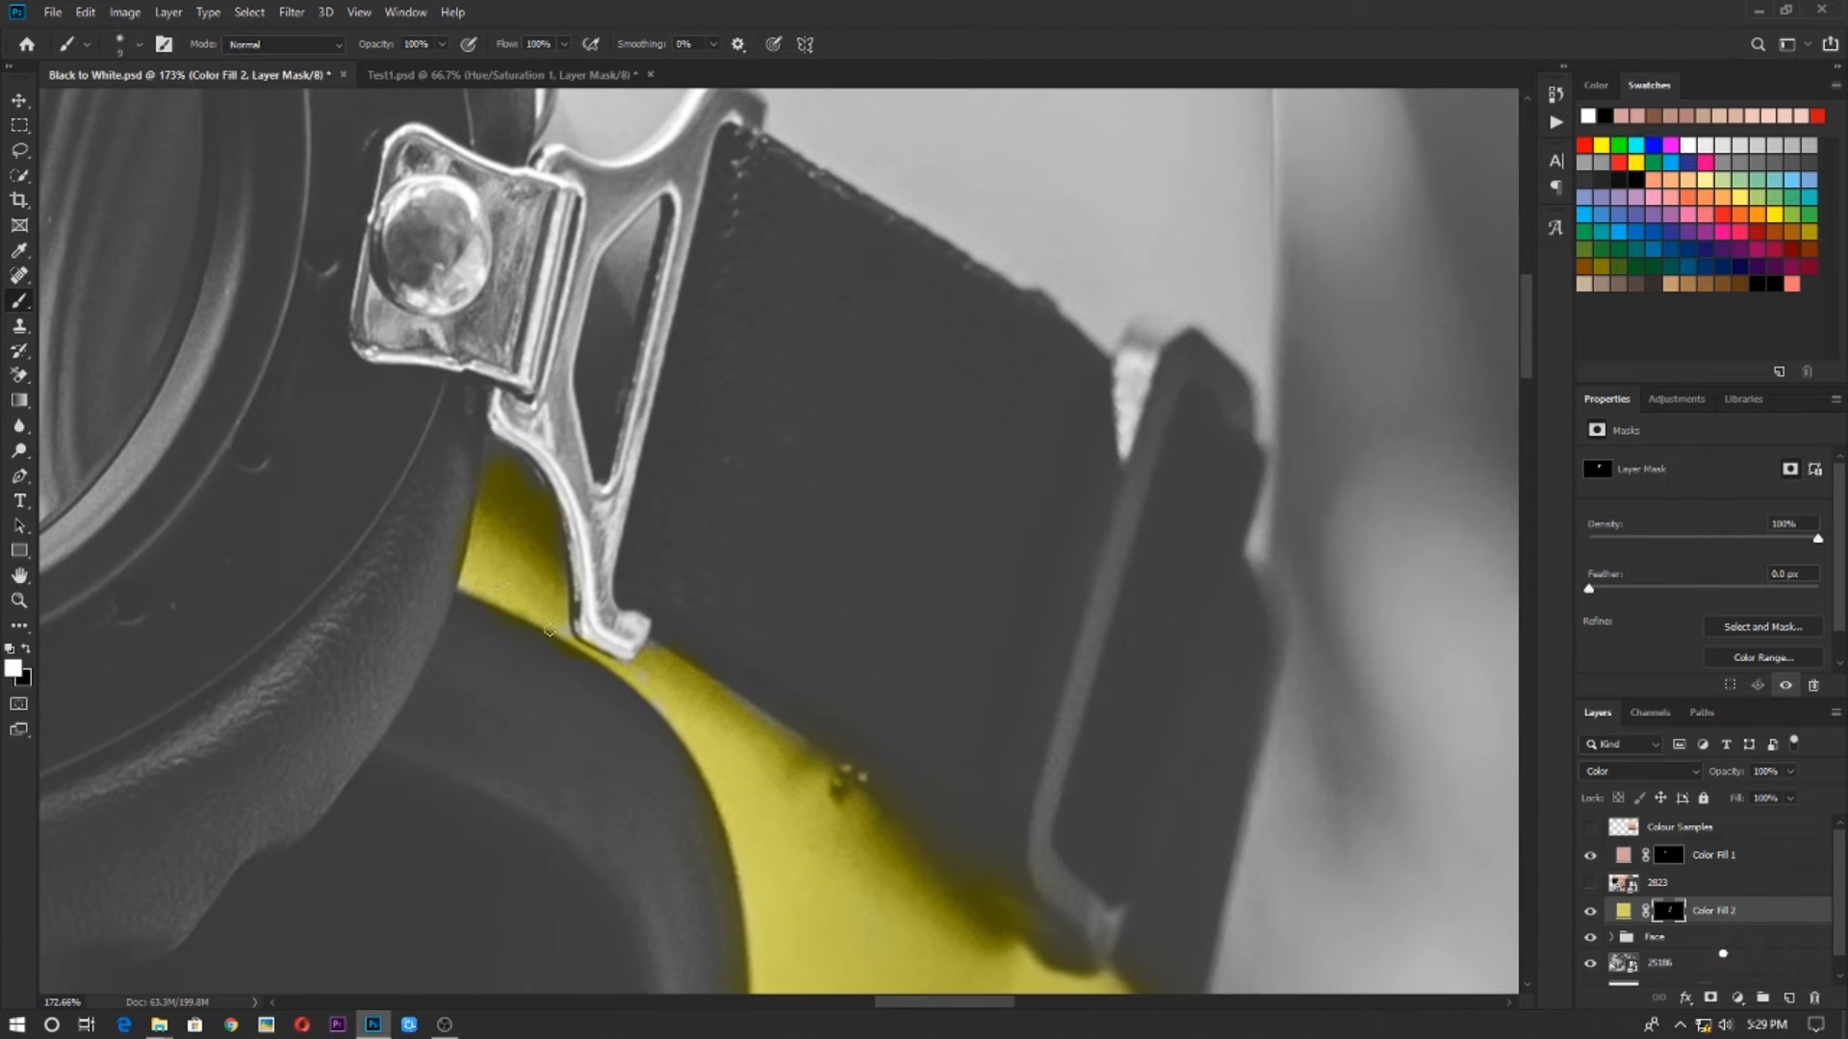
Enlarge the brush and paint the yellow over the helmet's upper shell above the goggle strap, out to its outer edge
{"action": "scroll", "coordinate": [550, 630], "scroll_direction": "down", "scroll_amount": 10}
{"action": "key", "text": "bracketright"}
{"action": "key", "text": "bracketright"}
{"action": "key", "text": "bracketright"}
{"action": "key", "text": "bracketright"}
{"action": "key", "text": "bracketright"}
{"action": "key", "text": "bracketright"}
{"action": "key", "text": "bracketright"}
{"action": "key", "text": "bracketright"}
{"action": "mouse_move", "coordinate": [693, 710]}
{"action": "left_mouse_down"}
{"action": "mouse_move", "coordinate": [458, 582]}
{"action": "mouse_move", "coordinate": [707, 734]}
{"action": "mouse_move", "coordinate": [660, 626]}
{"action": "left_mouse_up"}
{"action": "scroll", "coordinate": [545, 639], "scroll_direction": "up", "scroll_amount": 7}
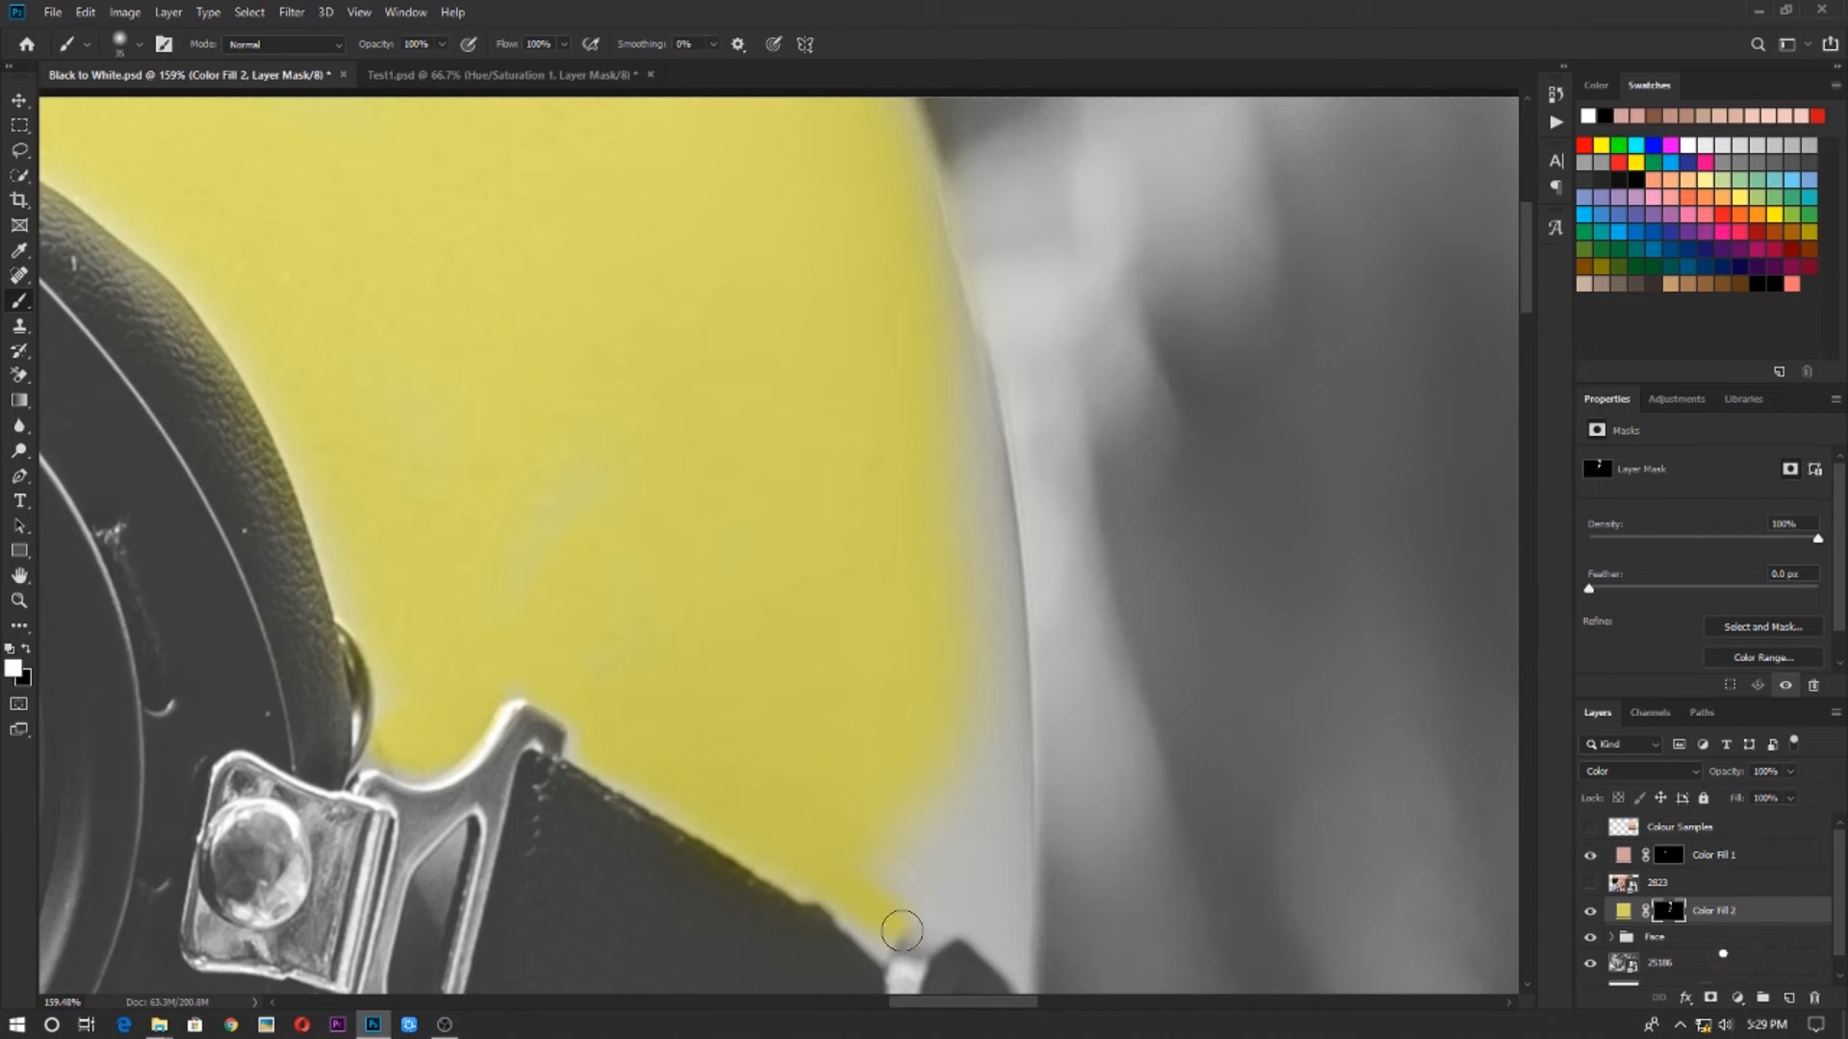
{"action": "scroll", "coordinate": [902, 931], "scroll_direction": "down", "scroll_amount": 4}
{"action": "scroll", "coordinate": [938, 604], "scroll_direction": "down", "scroll_amount": 12}
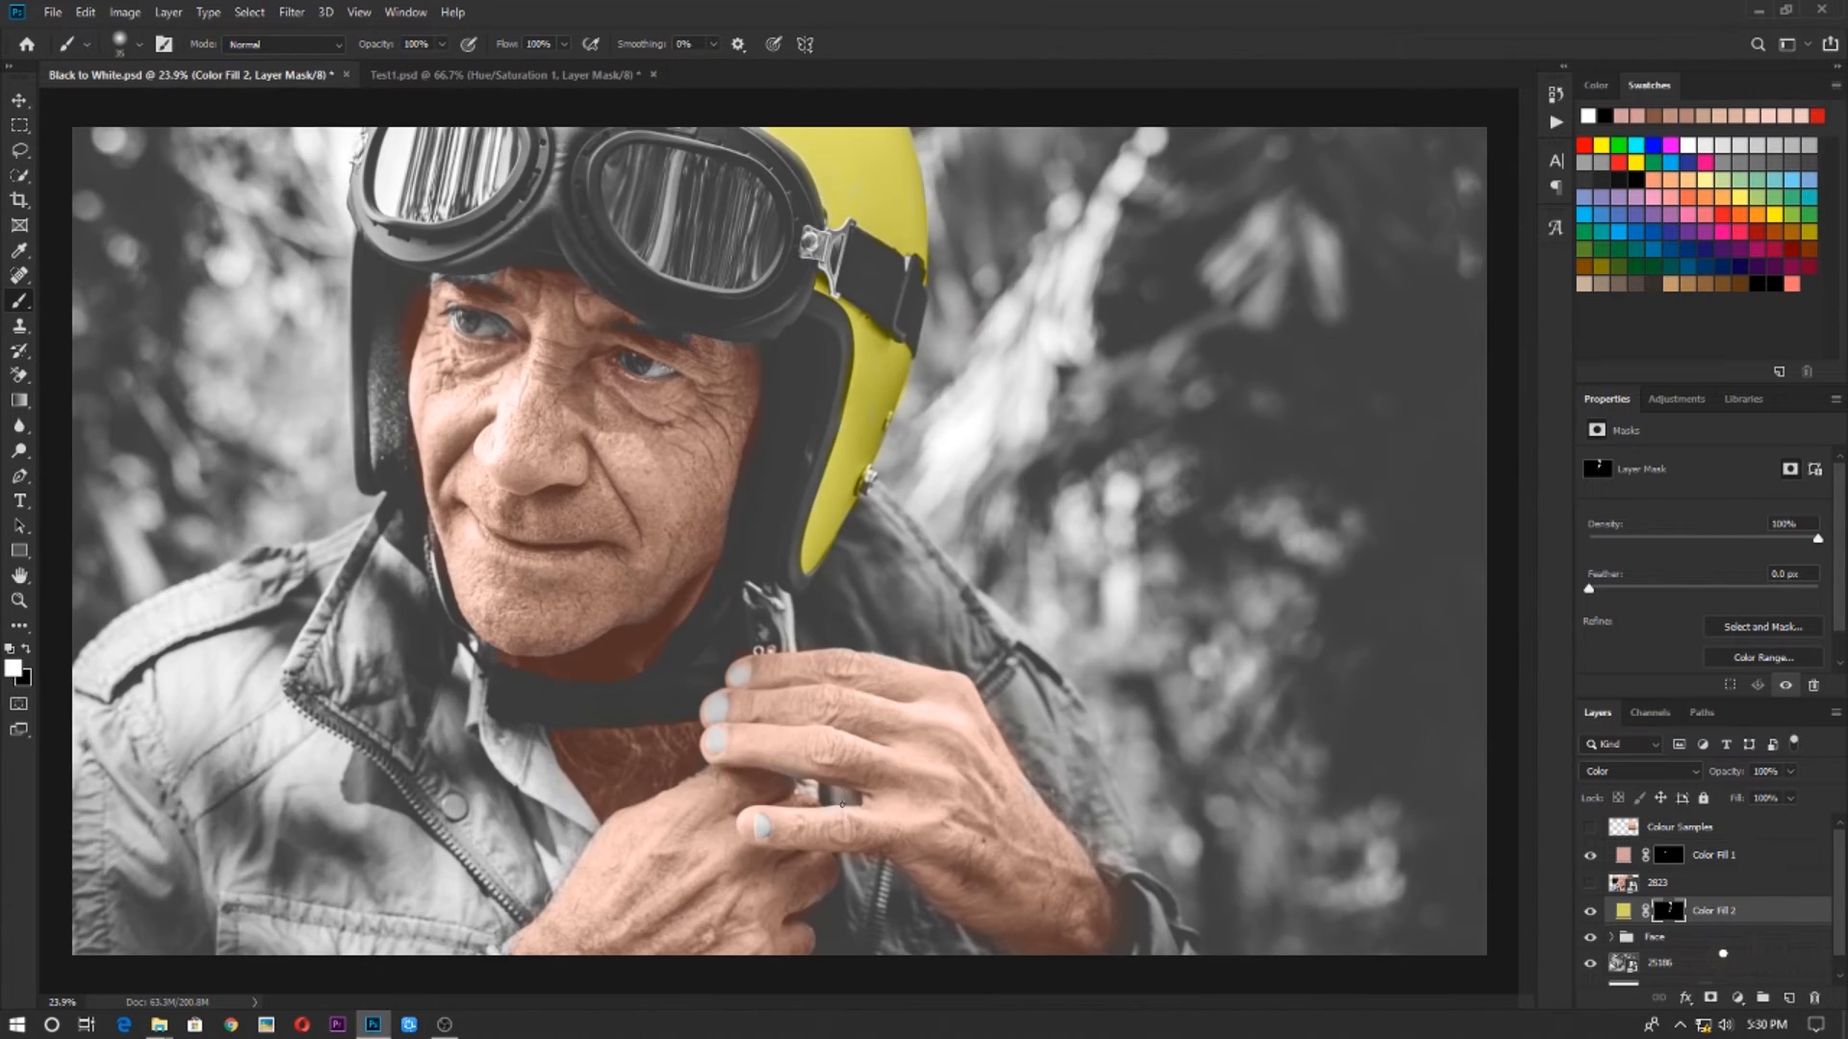
{"action": "scroll", "coordinate": [813, 714], "scroll_direction": "down", "scroll_amount": 3}
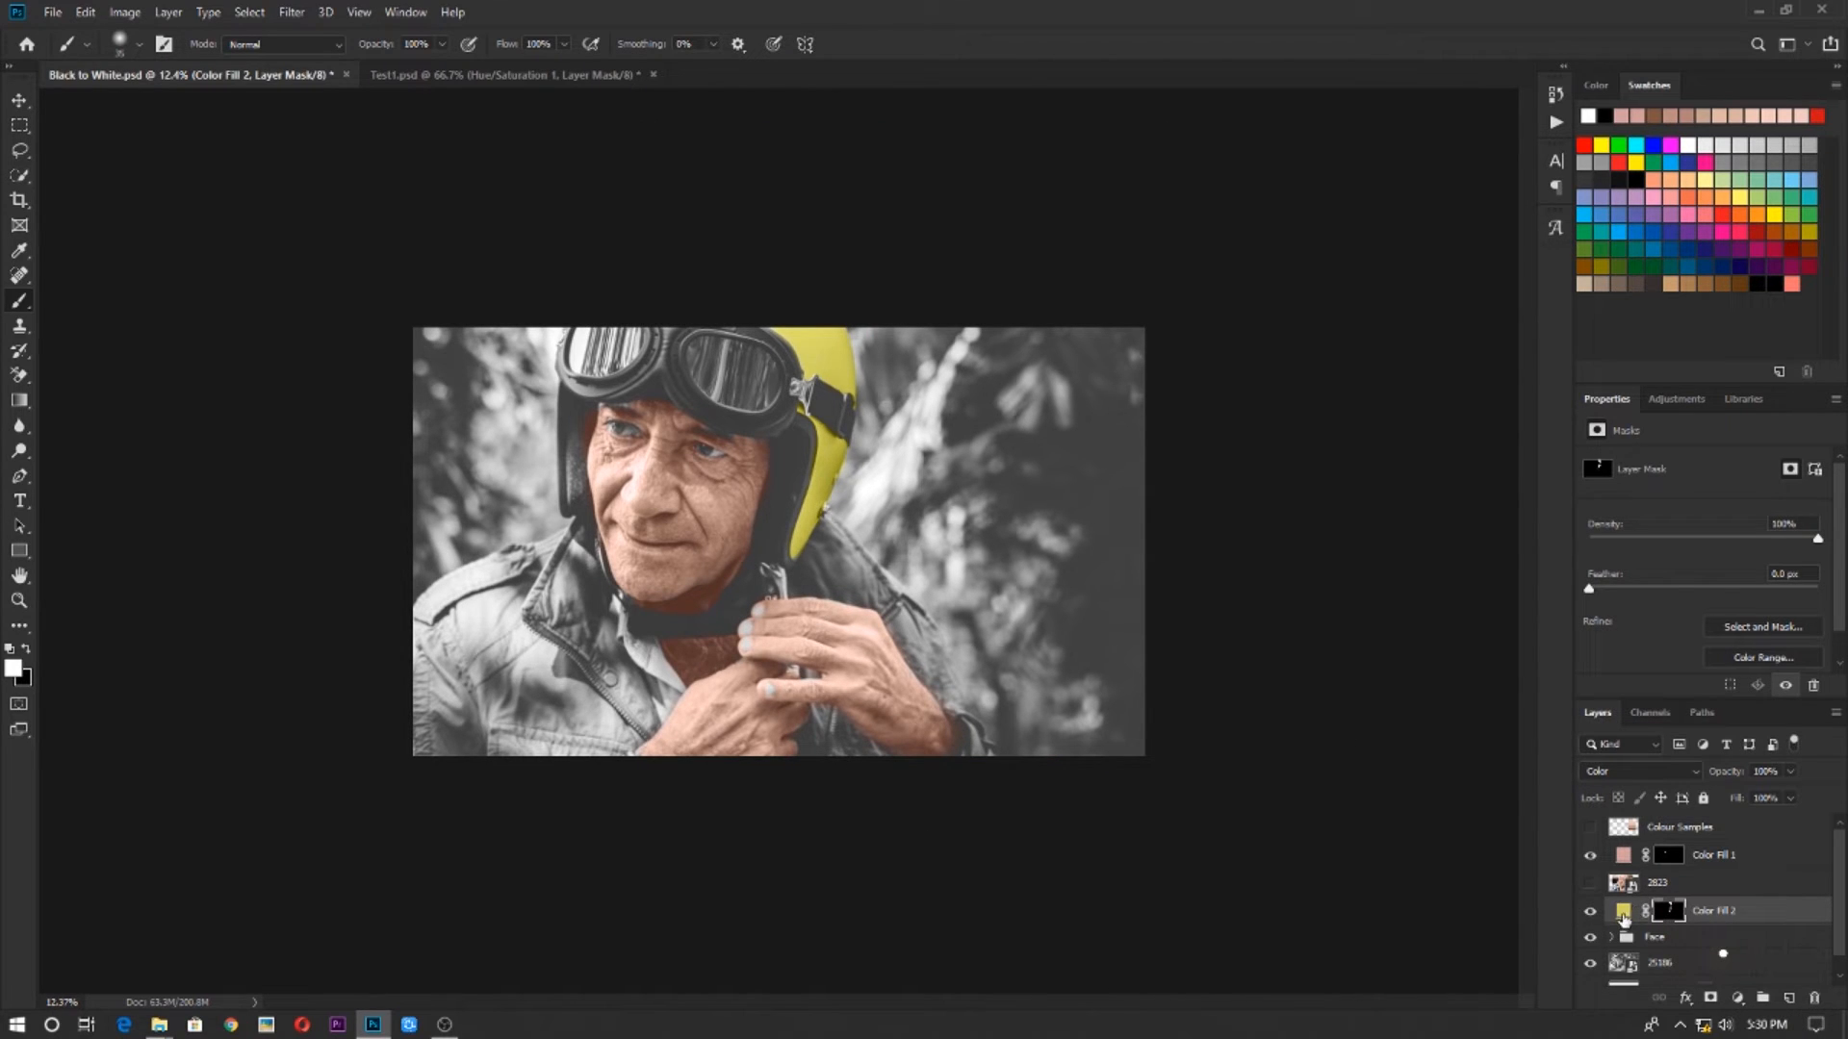
Change the helmet fill layer's colour to the orange-yellow d39e0d and return to the Brush tool
{"action": "double_click", "coordinate": [1623, 913]}
{"action": "left_click", "coordinate": [1411, 580]}
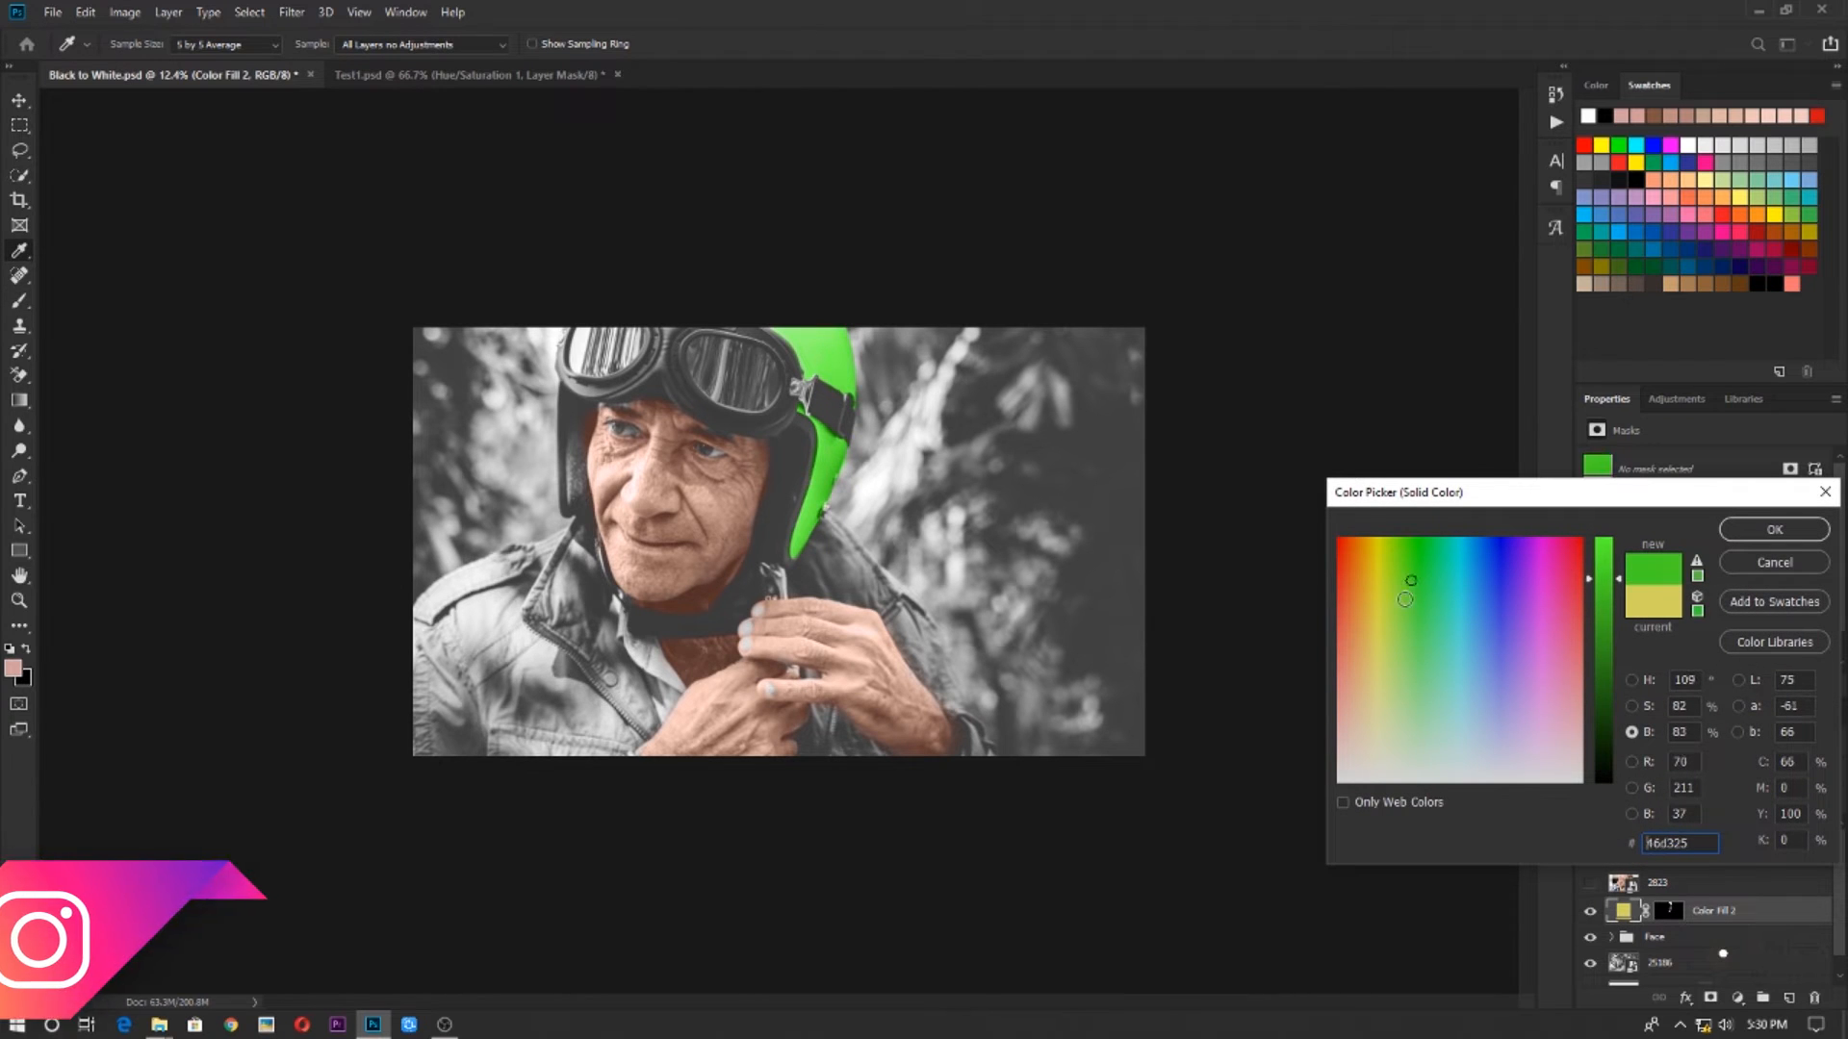
{"action": "left_click", "coordinate": [1372, 567]}
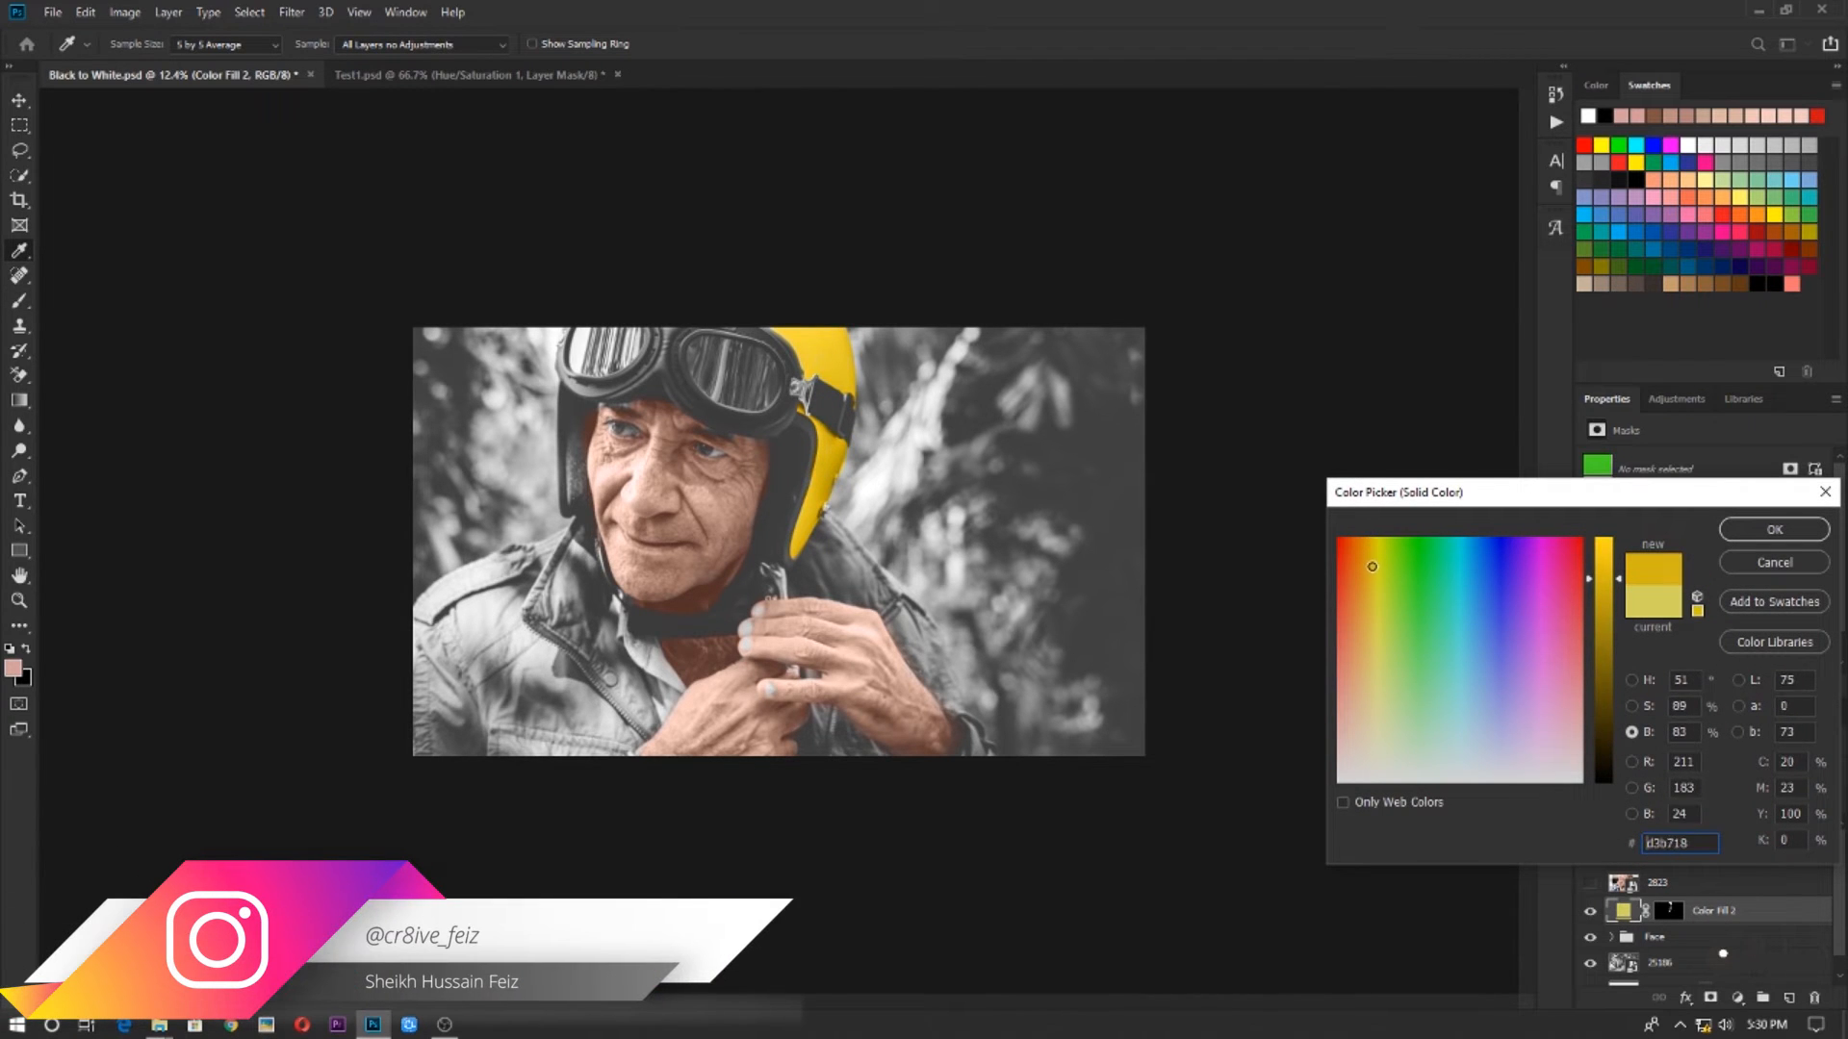
{"action": "left_click", "coordinate": [1368, 553]}
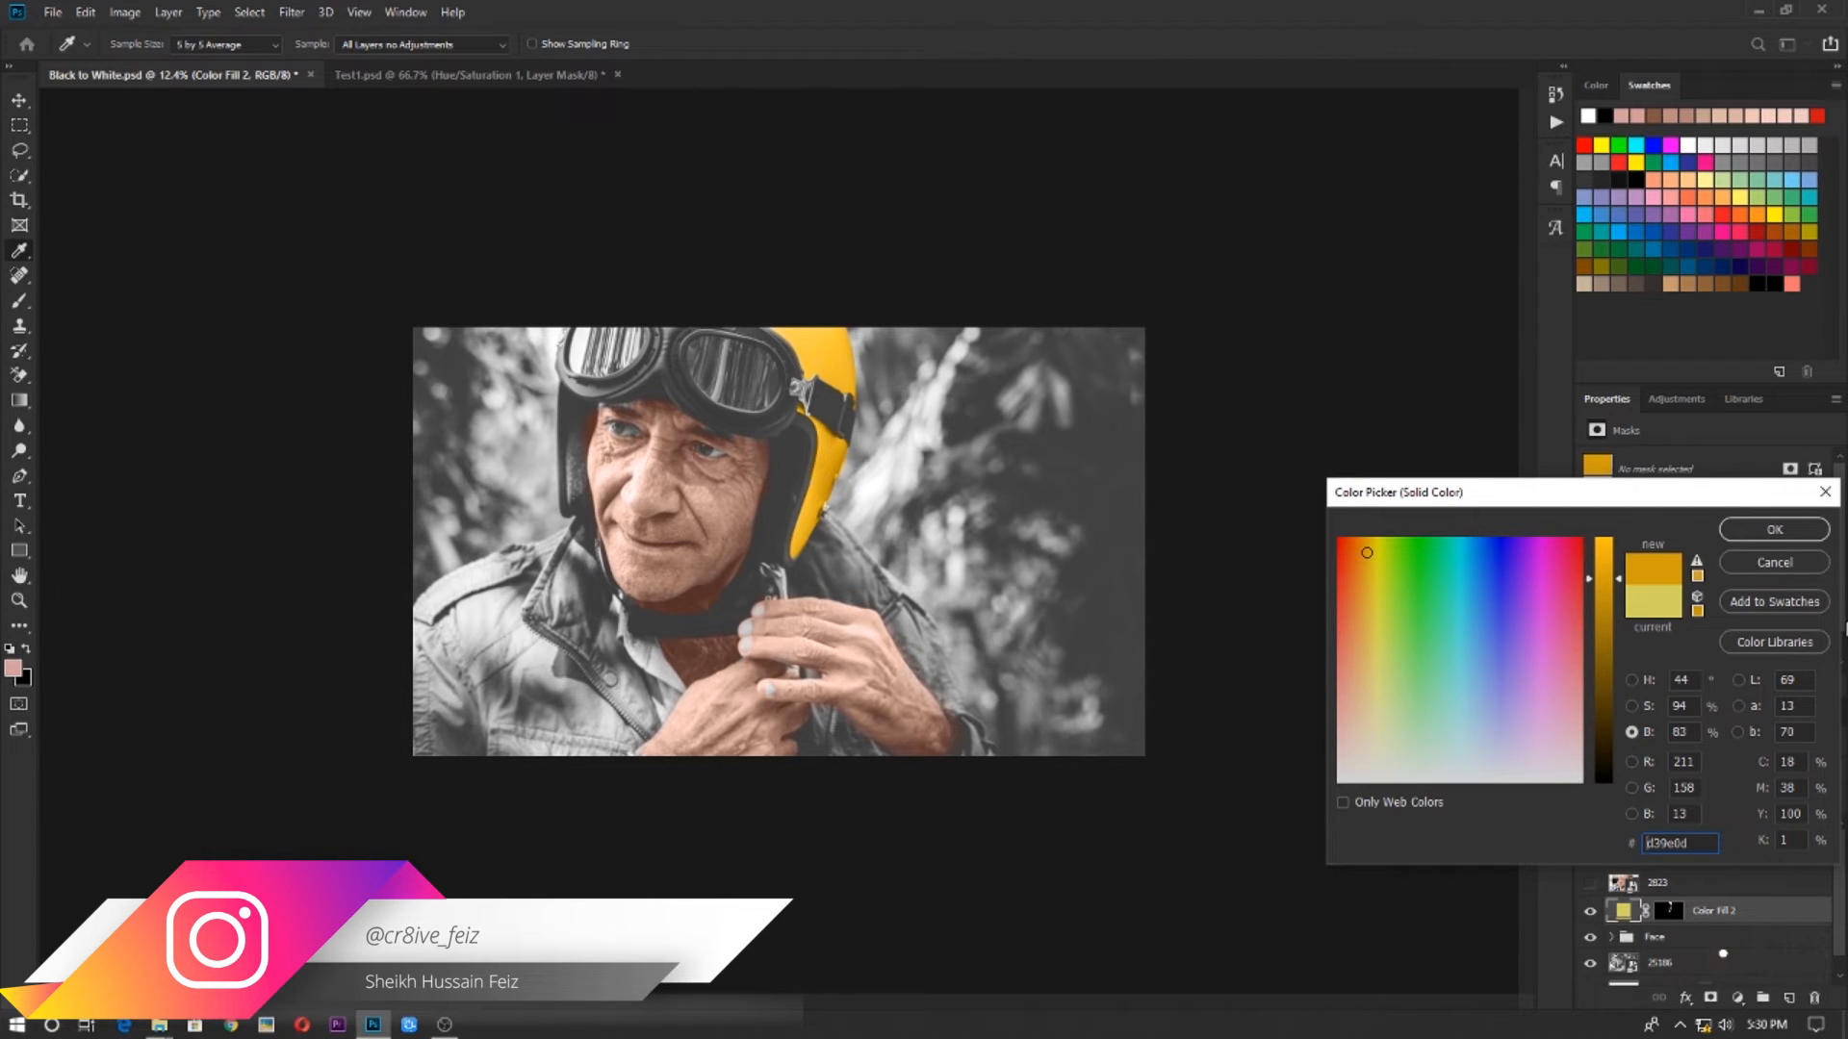
{"action": "left_click", "coordinate": [1802, 535]}
{"action": "key", "text": "b"}
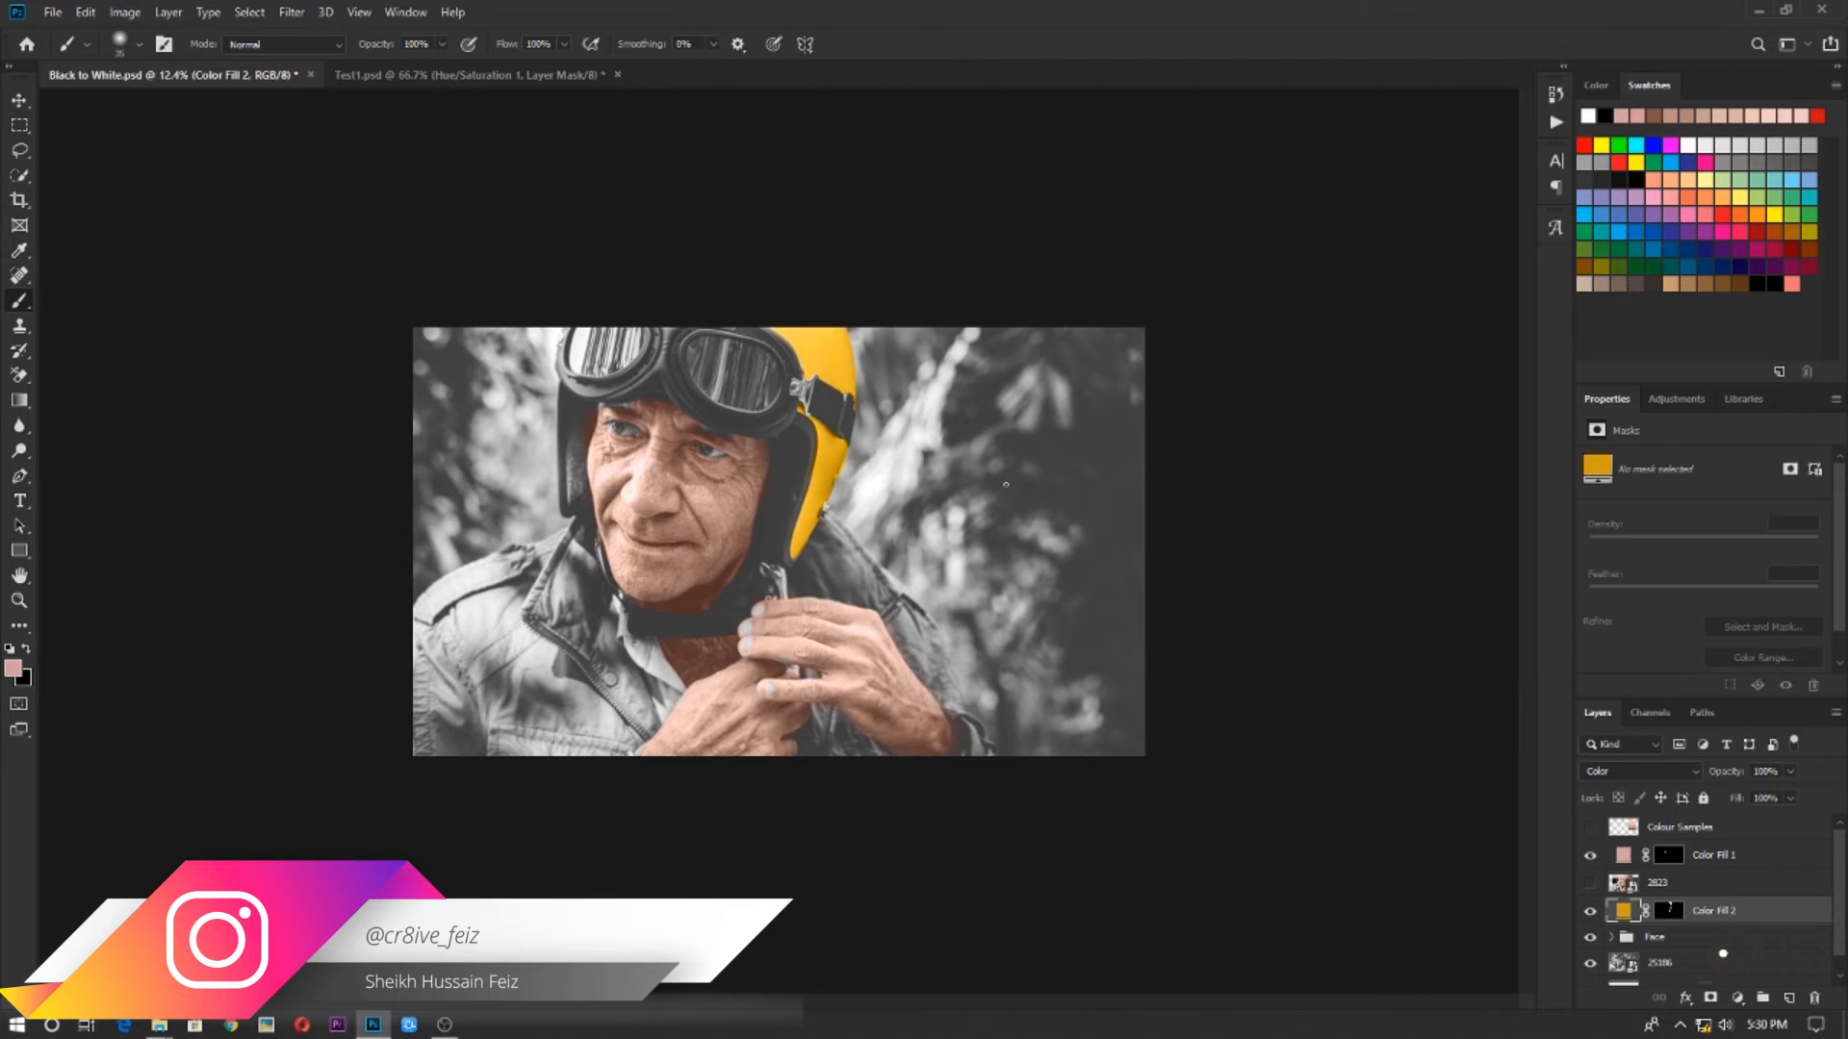
{"action": "scroll", "coordinate": [1003, 478], "scroll_direction": "up", "scroll_amount": 2}
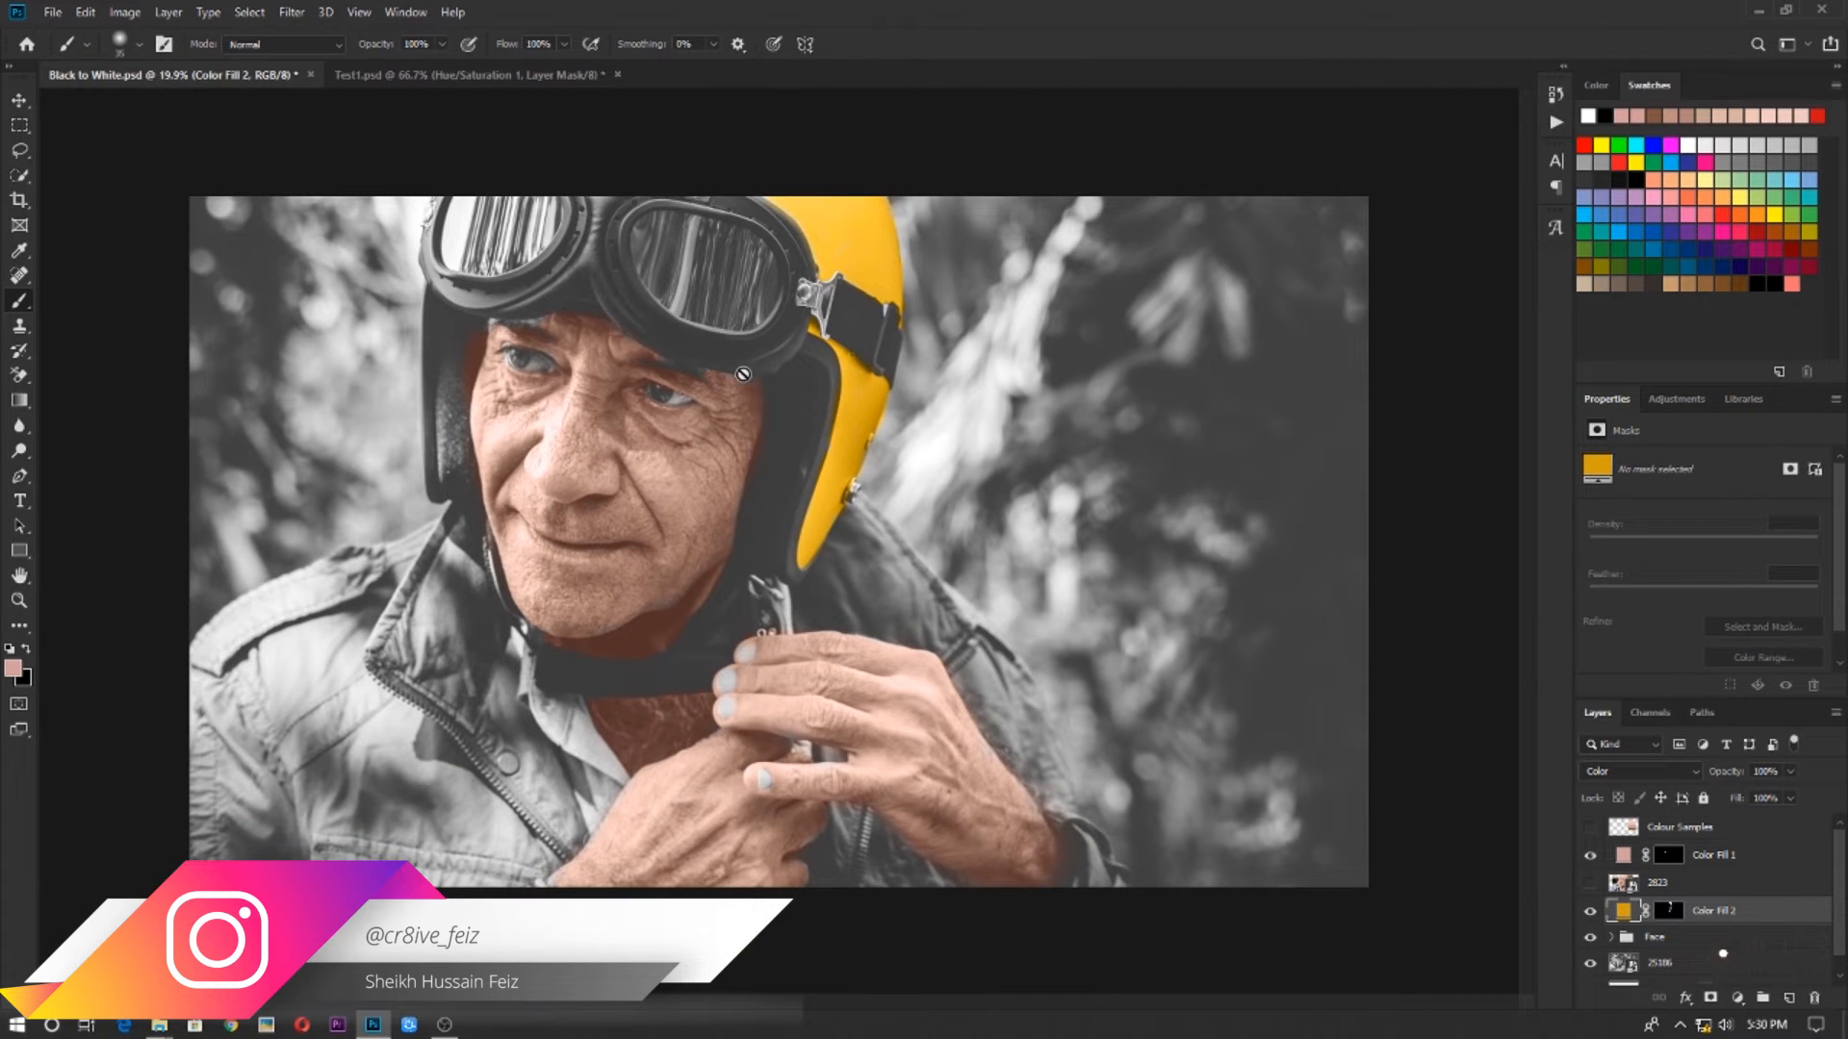
{"action": "scroll", "coordinate": [709, 338], "scroll_direction": "up", "scroll_amount": 3}
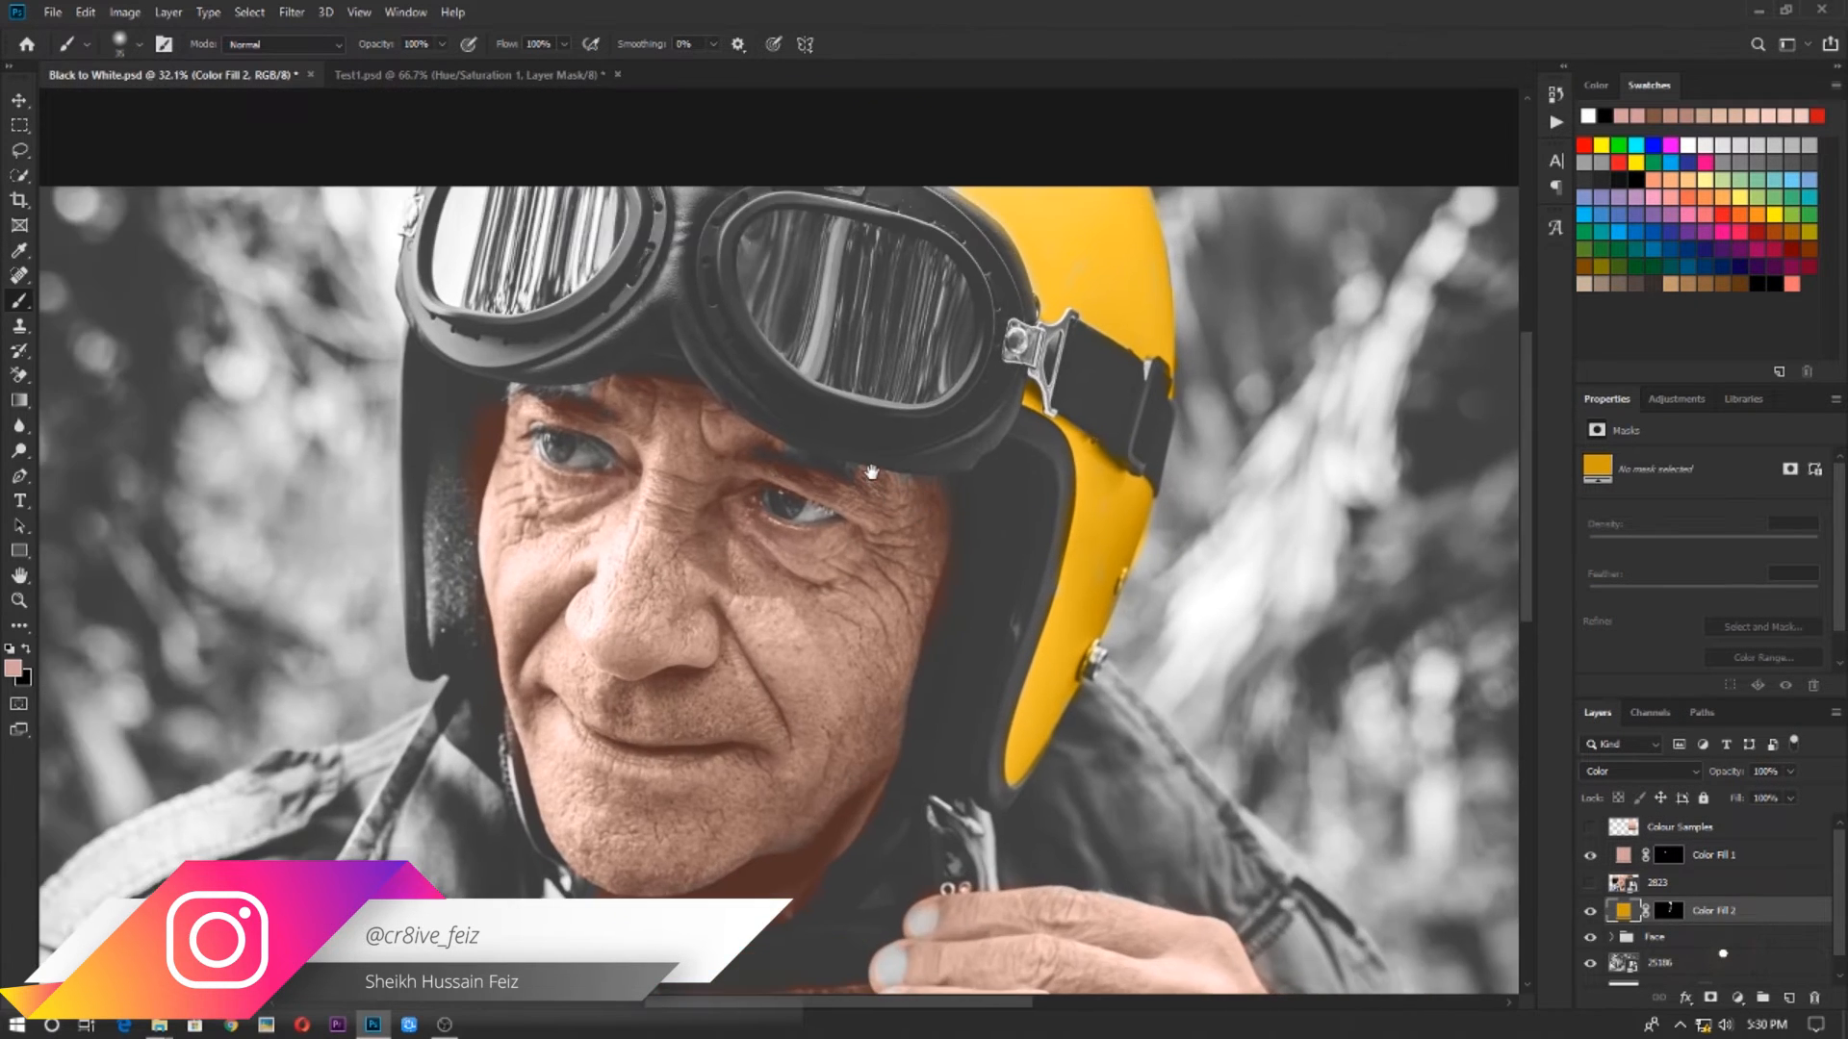
{"action": "left_click", "coordinate": [1293, 627]}
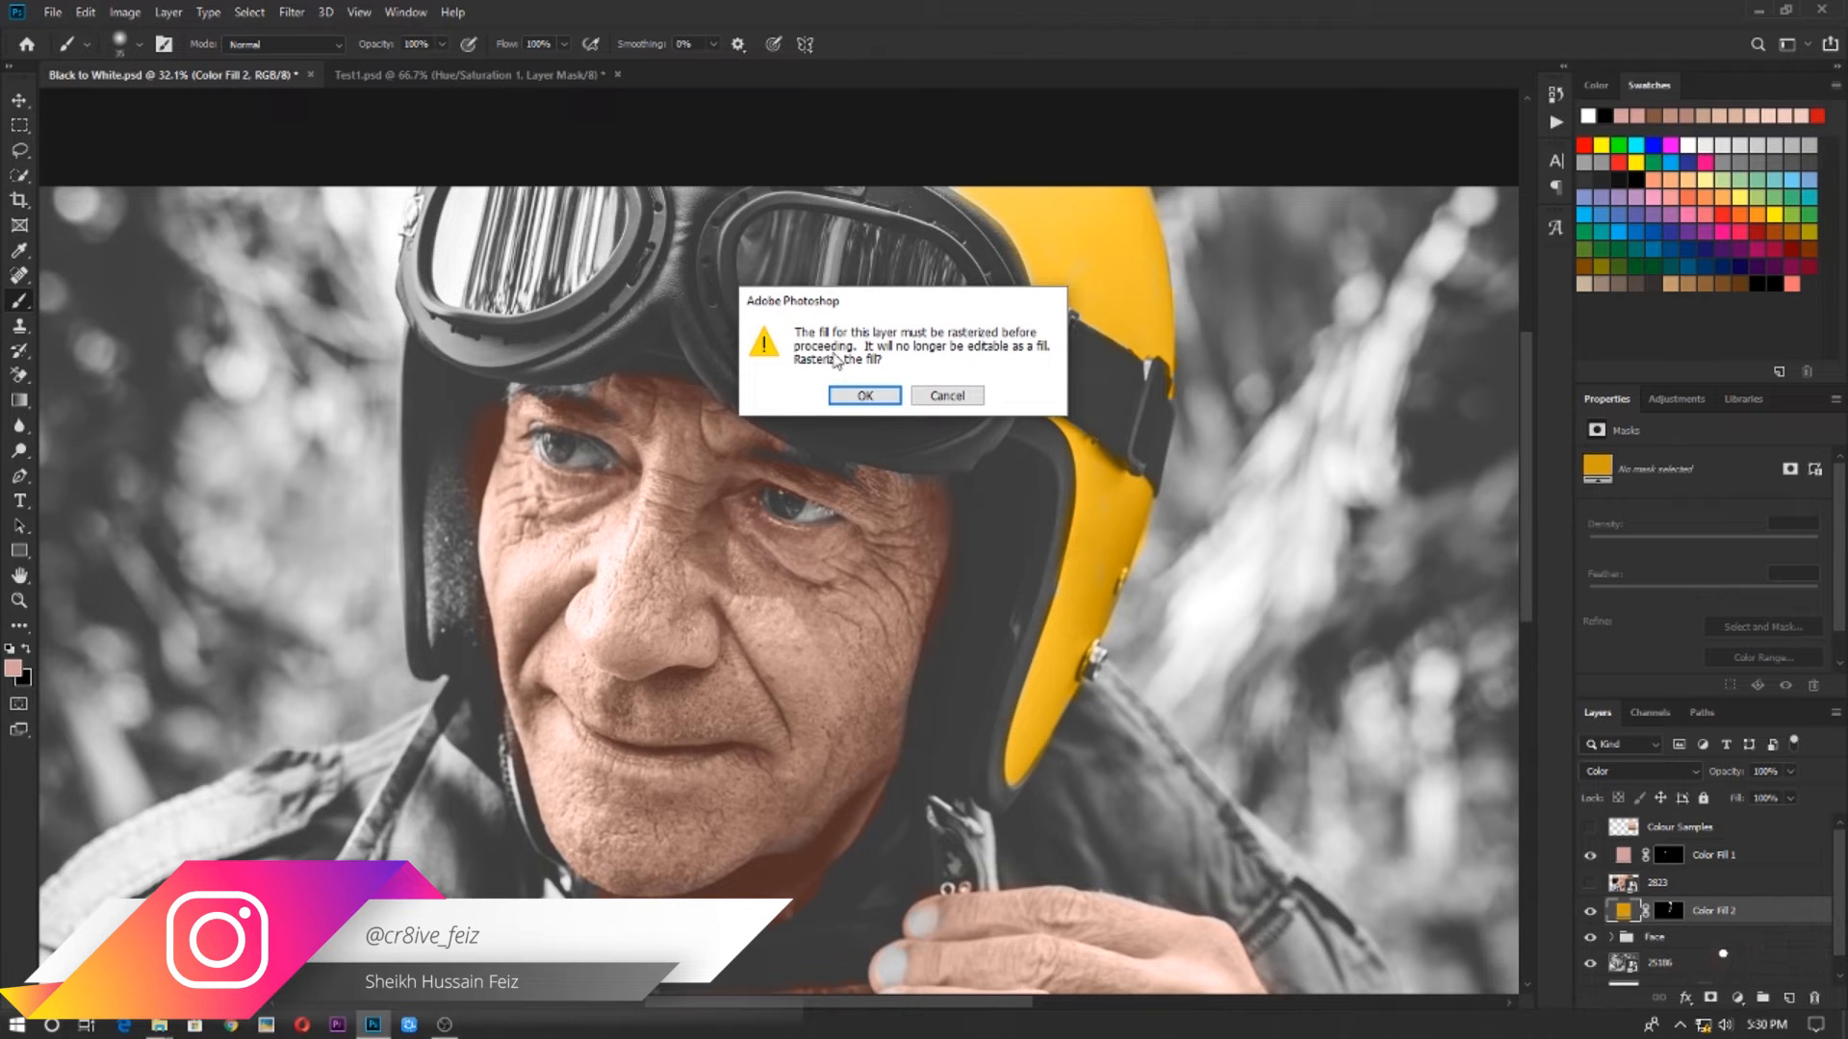
{"action": "left_click", "coordinate": [946, 396]}
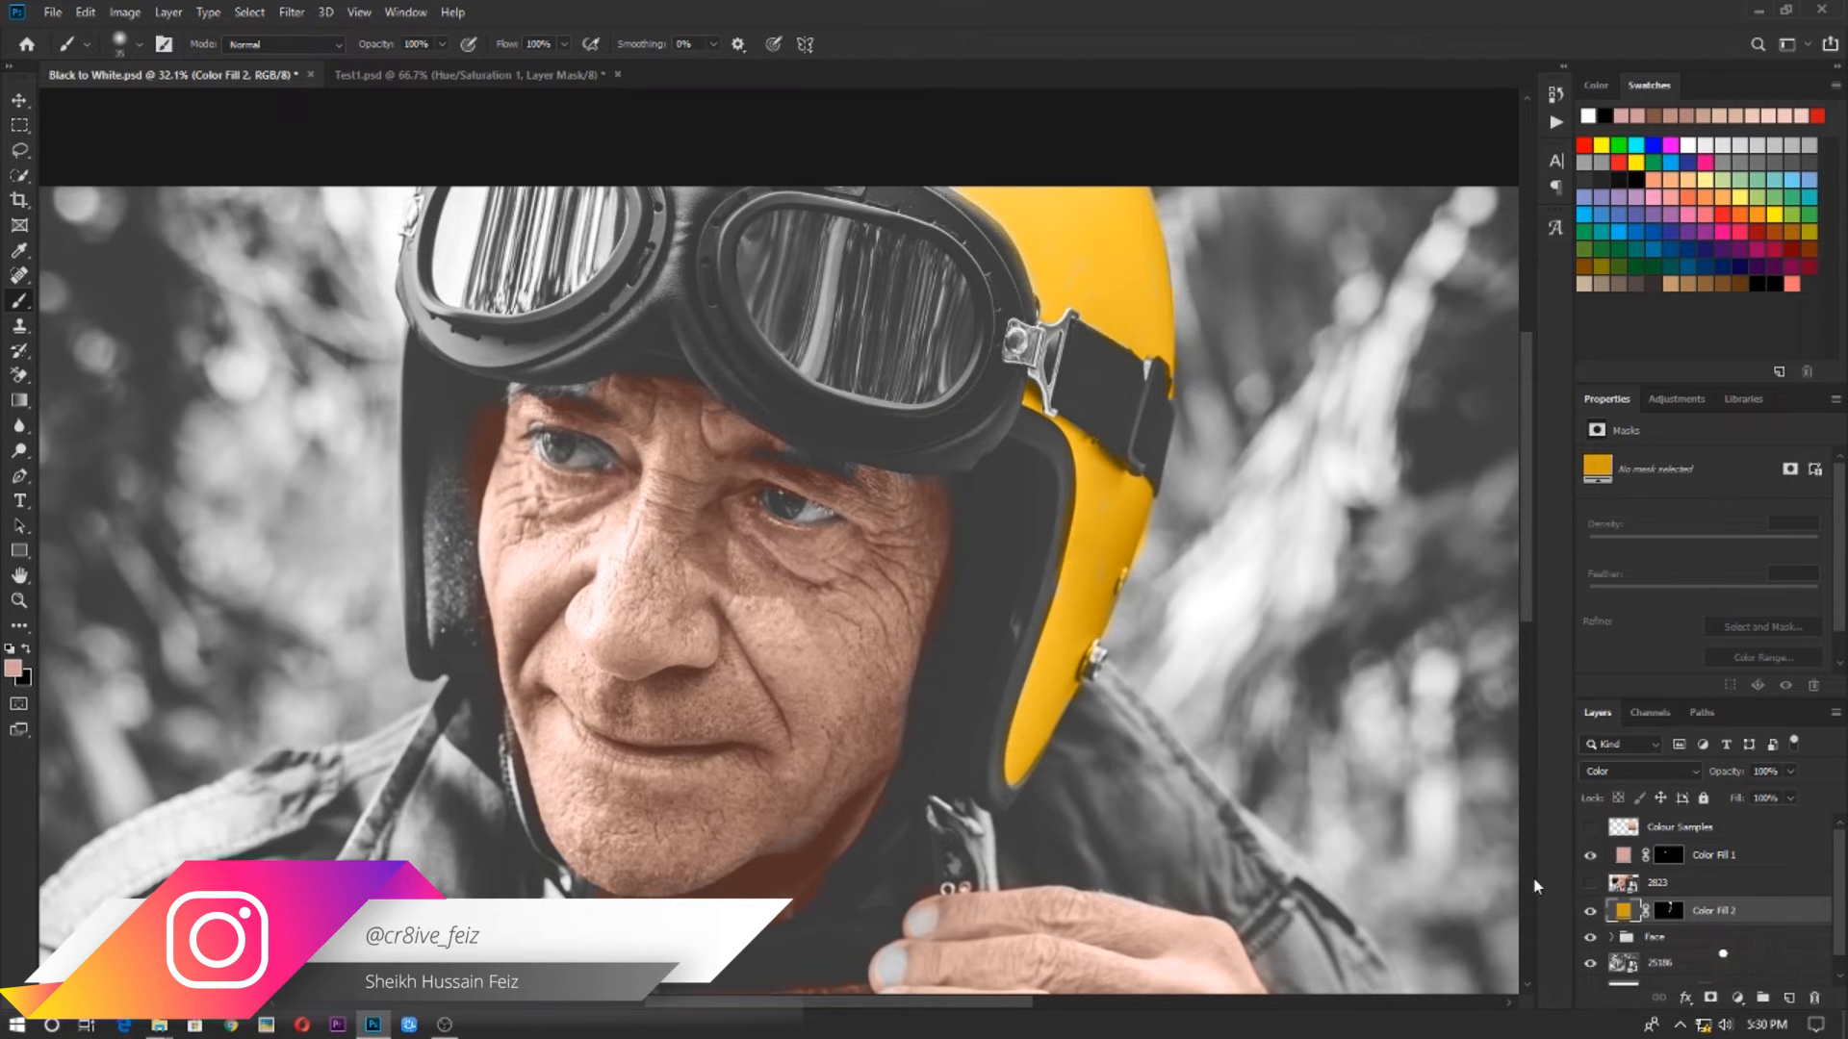
Move the 2823 reference layer above Color Fill 1 in the layer stack
{"action": "left_click", "coordinate": [1723, 893]}
{"action": "left_click_drag", "start_coordinate": [1728, 883], "coordinate": [1723, 843]}
{"action": "left_click", "coordinate": [1725, 886]}
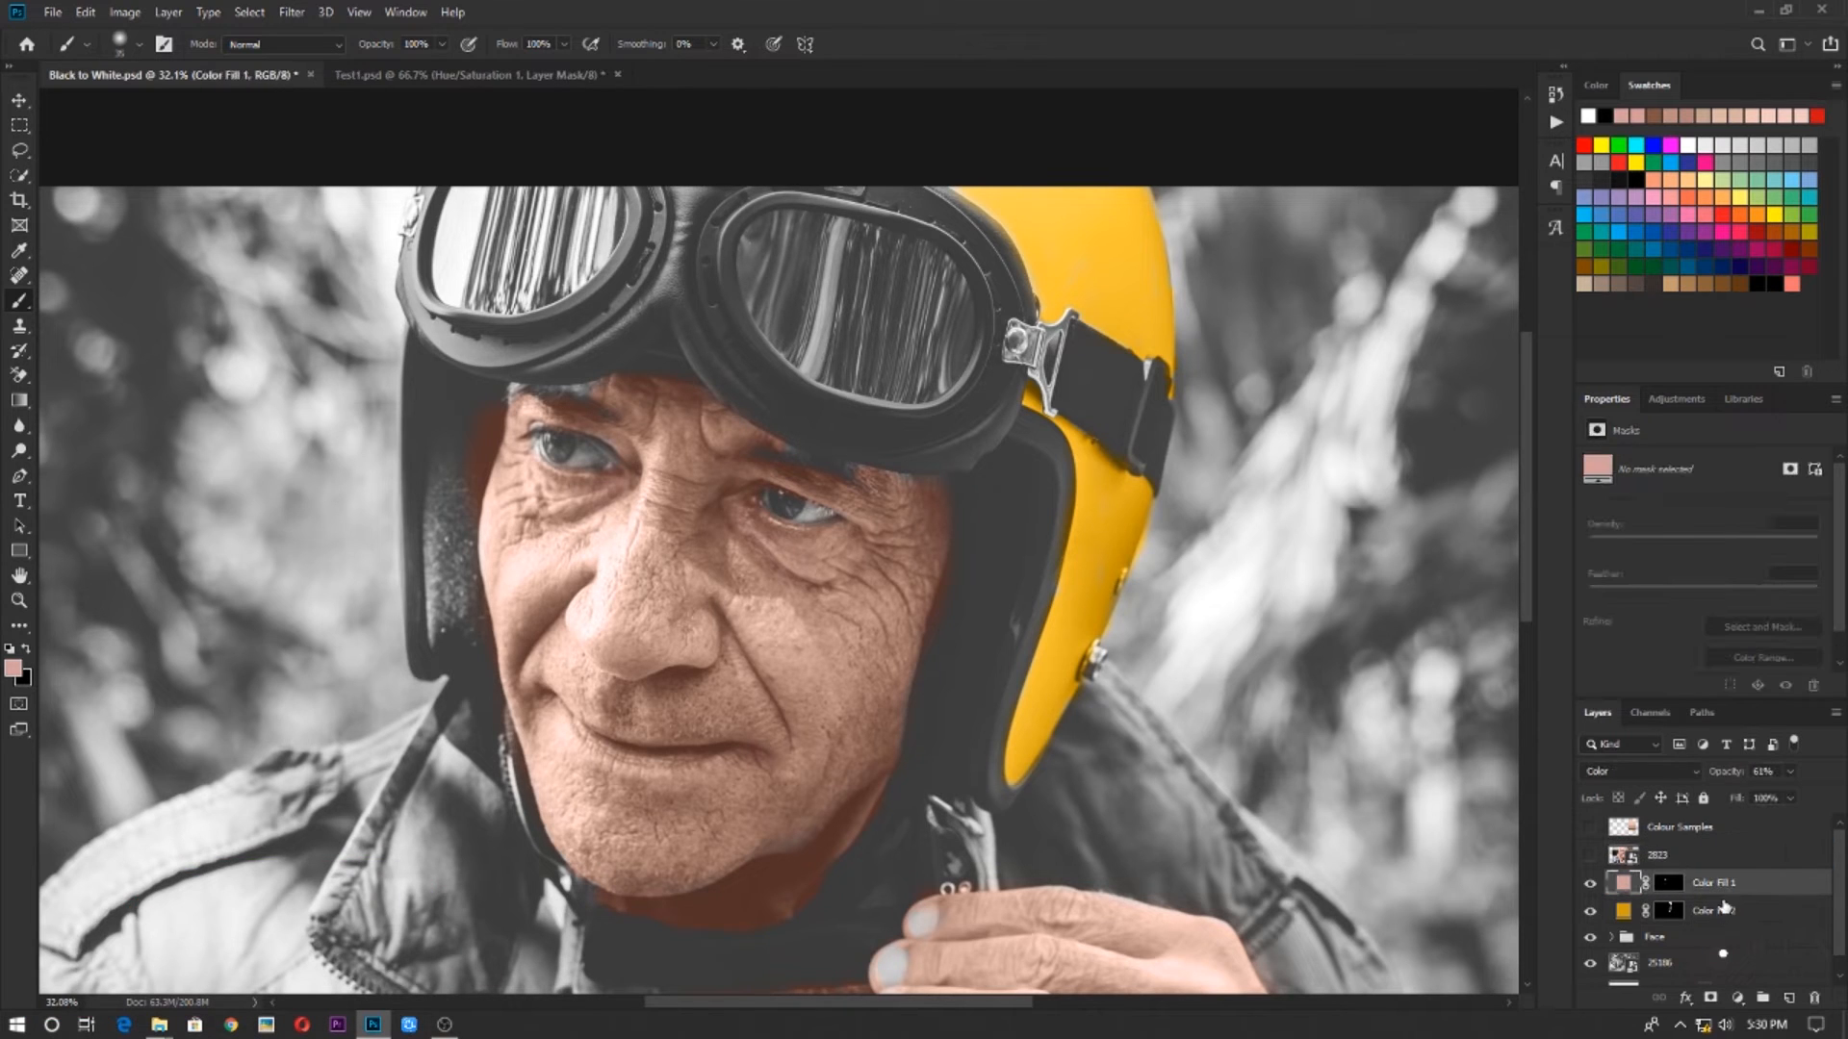
Rename the orange-yellow fill layer to Helmet
{"action": "double_click", "coordinate": [1715, 883]}
{"action": "double_click", "coordinate": [1700, 910]}
{"action": "type", "text": "H"}
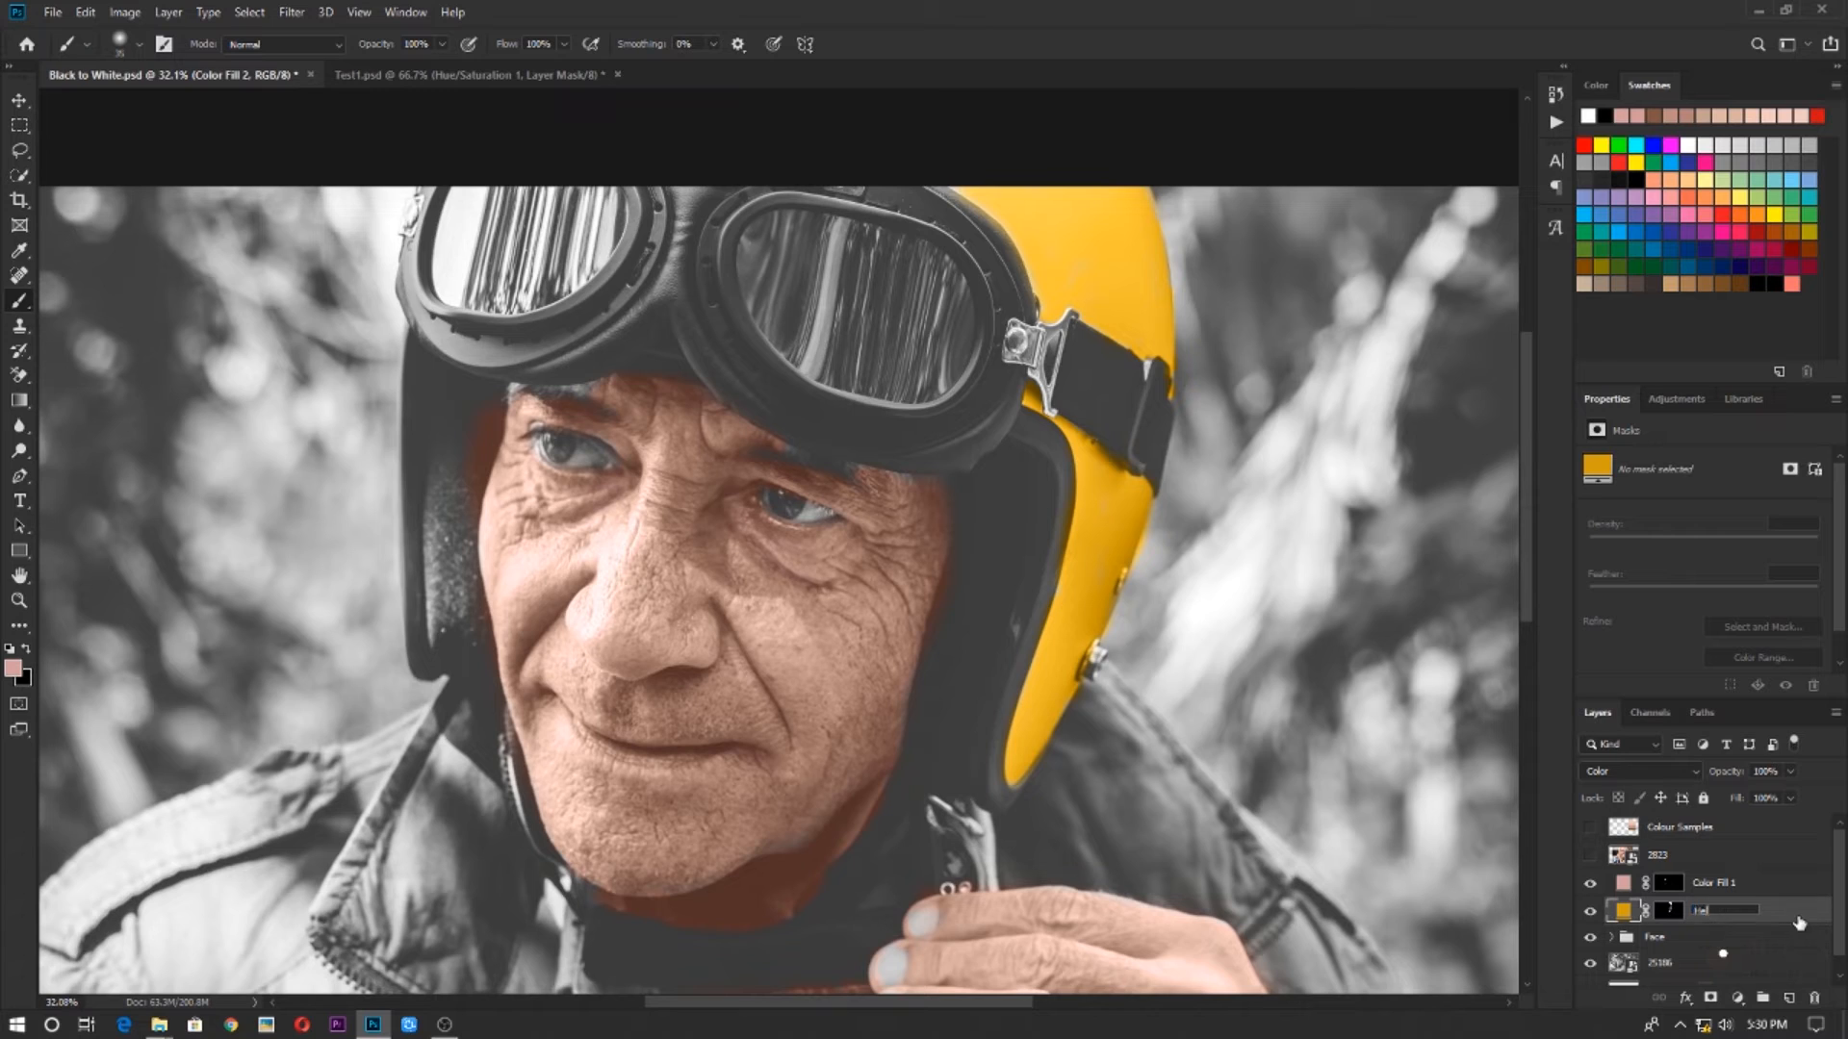
{"action": "type", "text": "elmet"}
{"action": "key", "text": "Return"}
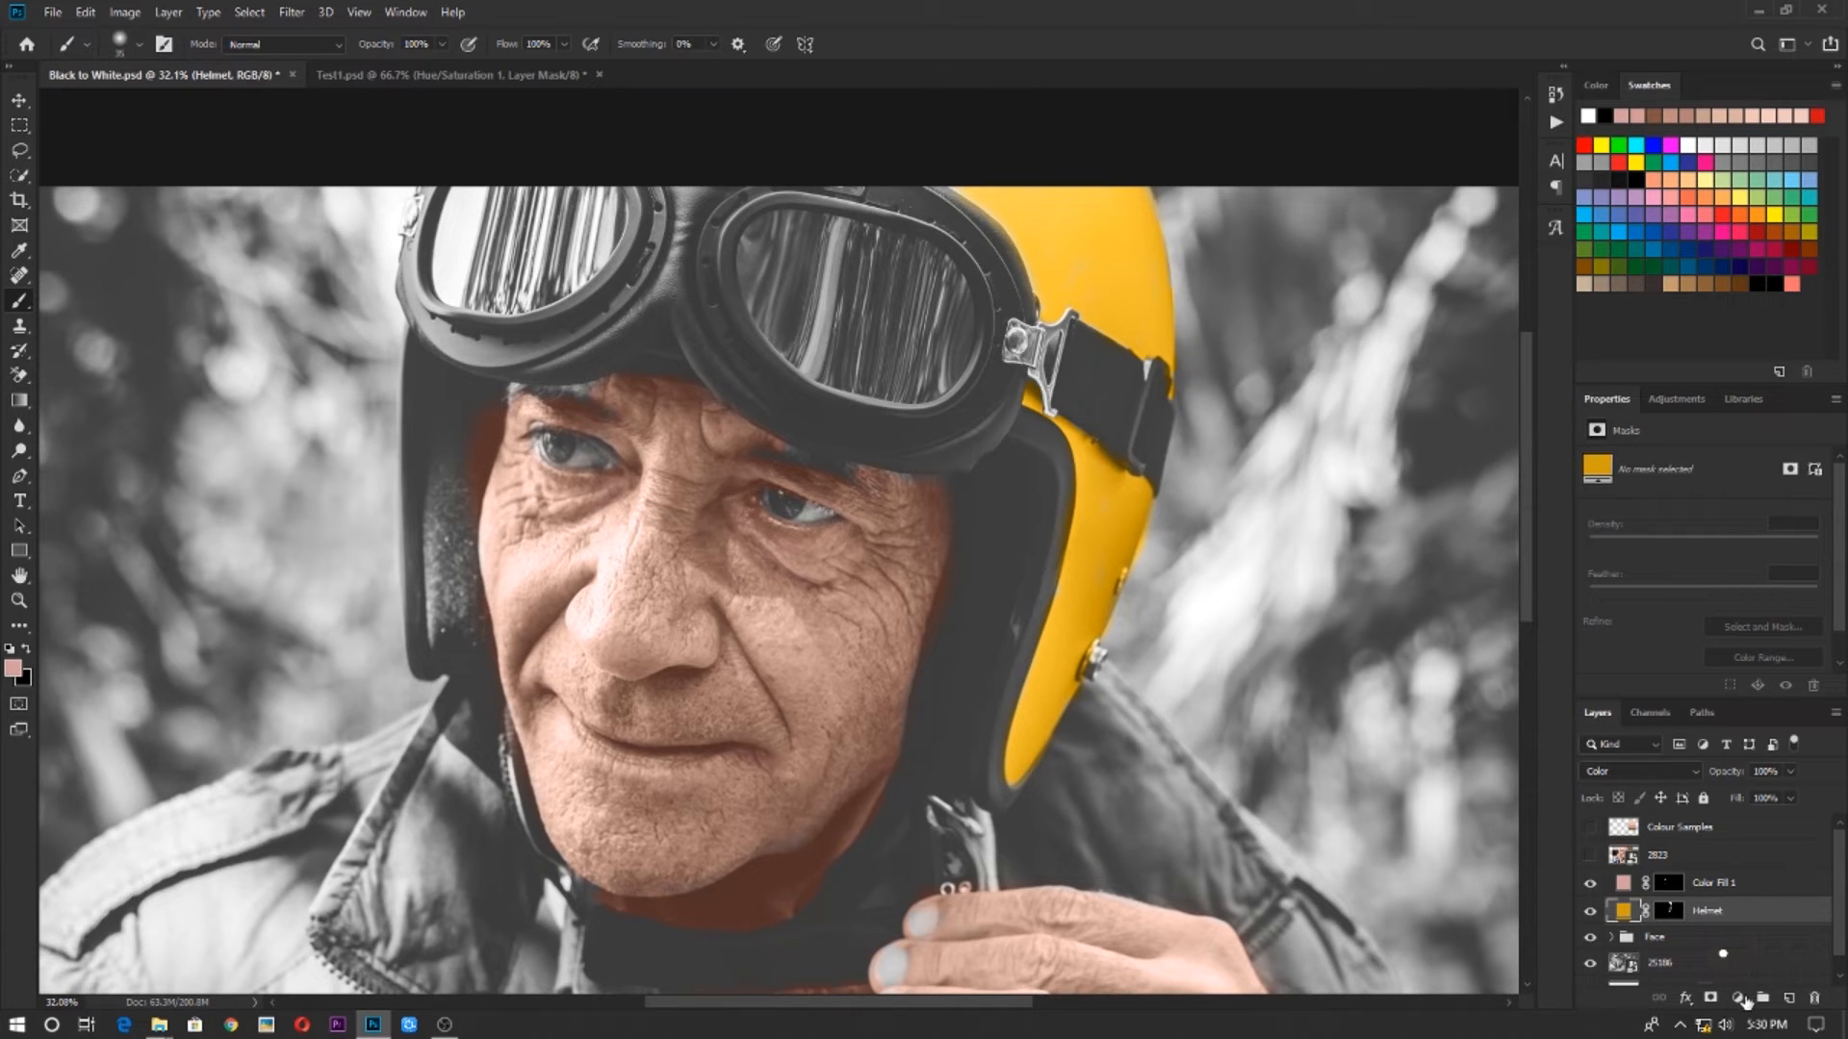
Add a Solid Color fill layer in the teal 58d1ab and place it above Color Fill 1
{"action": "left_click", "coordinate": [1740, 999]}
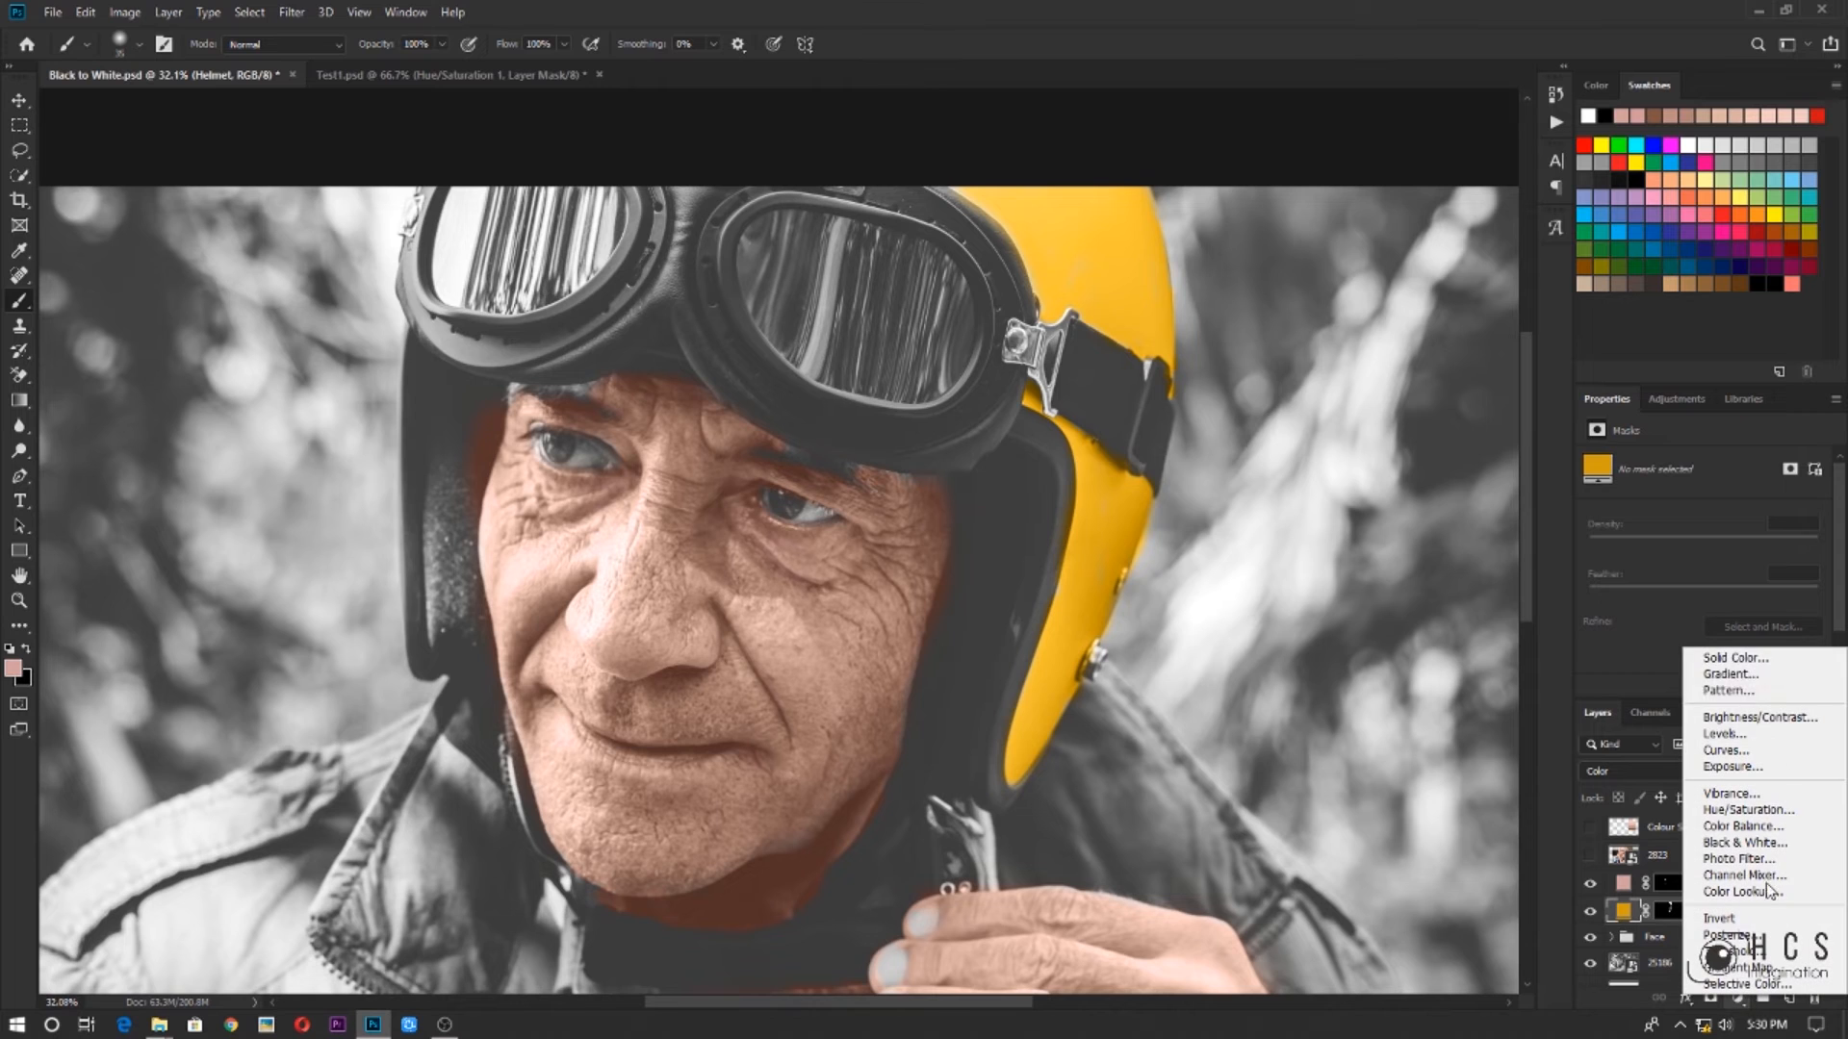
{"action": "left_click", "coordinate": [1754, 660]}
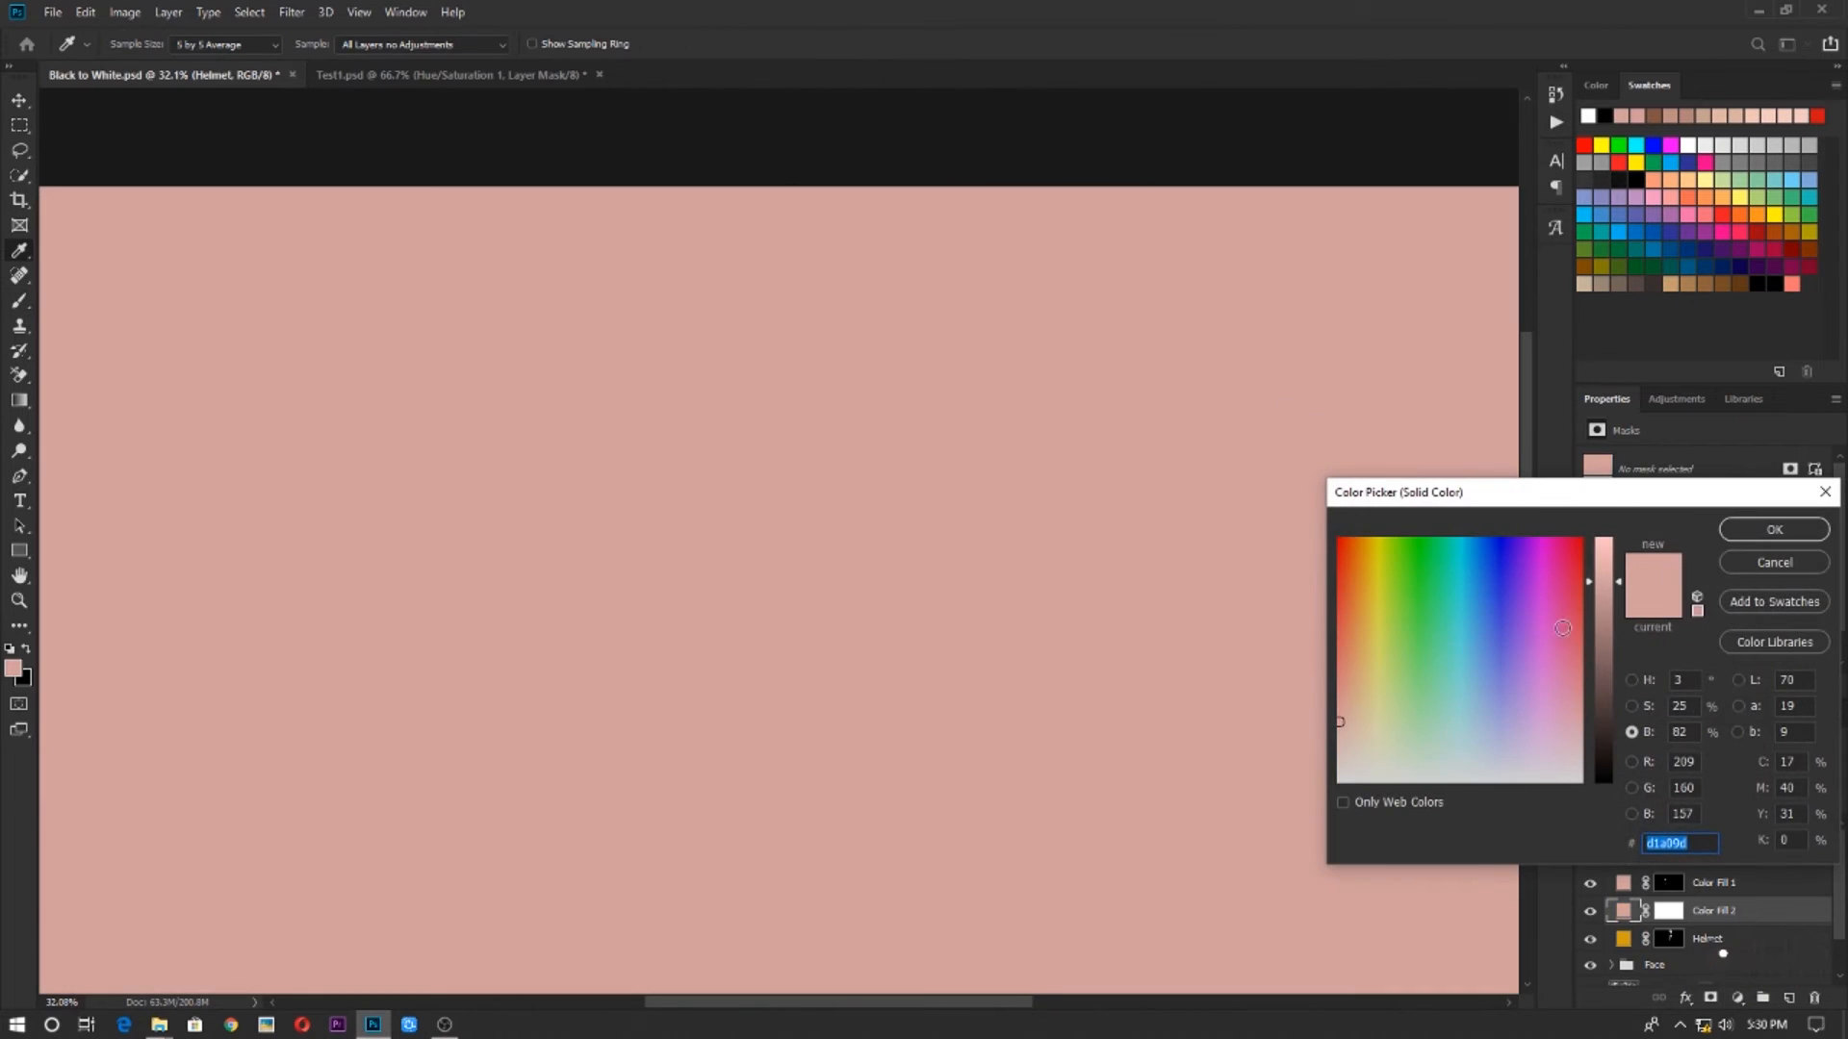
{"action": "mouse_move", "coordinate": [1562, 627]}
{"action": "left_mouse_down"}
{"action": "mouse_move", "coordinate": [1492, 661]}
{"action": "mouse_move", "coordinate": [1453, 604]}
{"action": "mouse_move", "coordinate": [1446, 633]}
{"action": "left_mouse_up"}
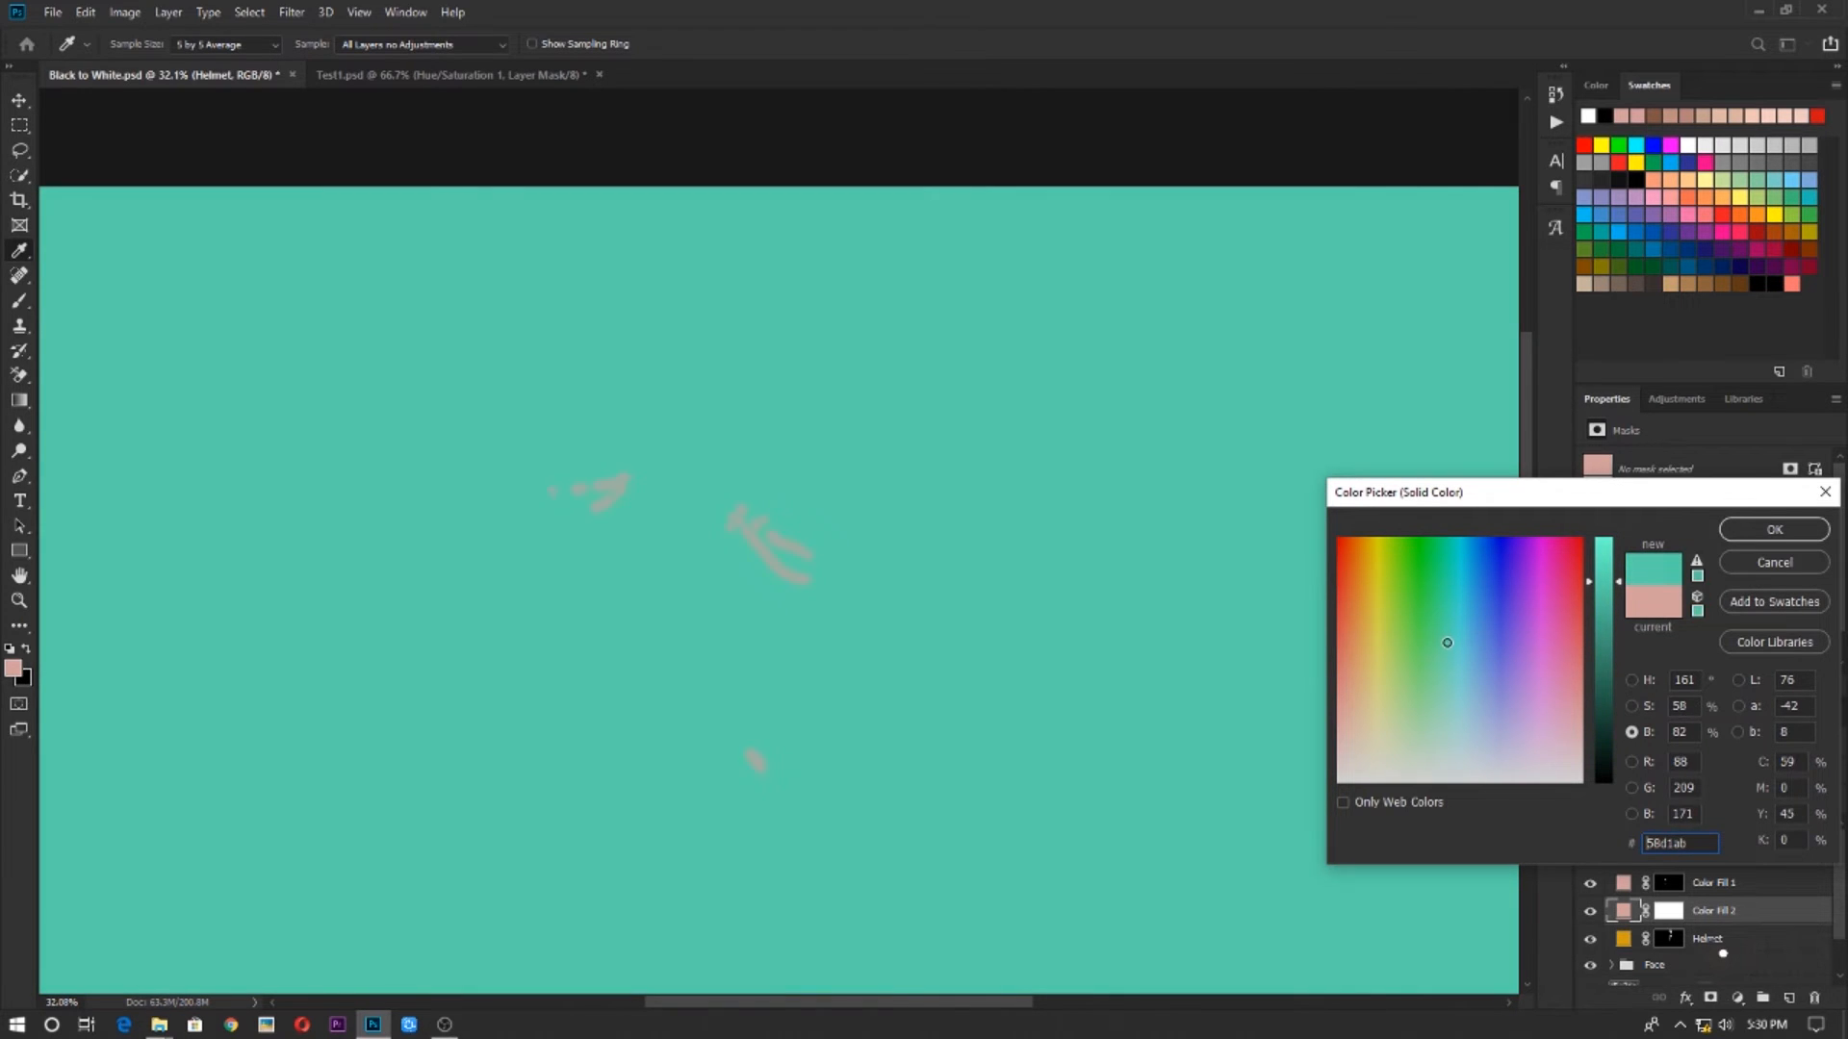
{"action": "left_click", "coordinate": [1738, 530]}
{"action": "left_click_drag", "start_coordinate": [1708, 906], "coordinate": [1721, 883]}
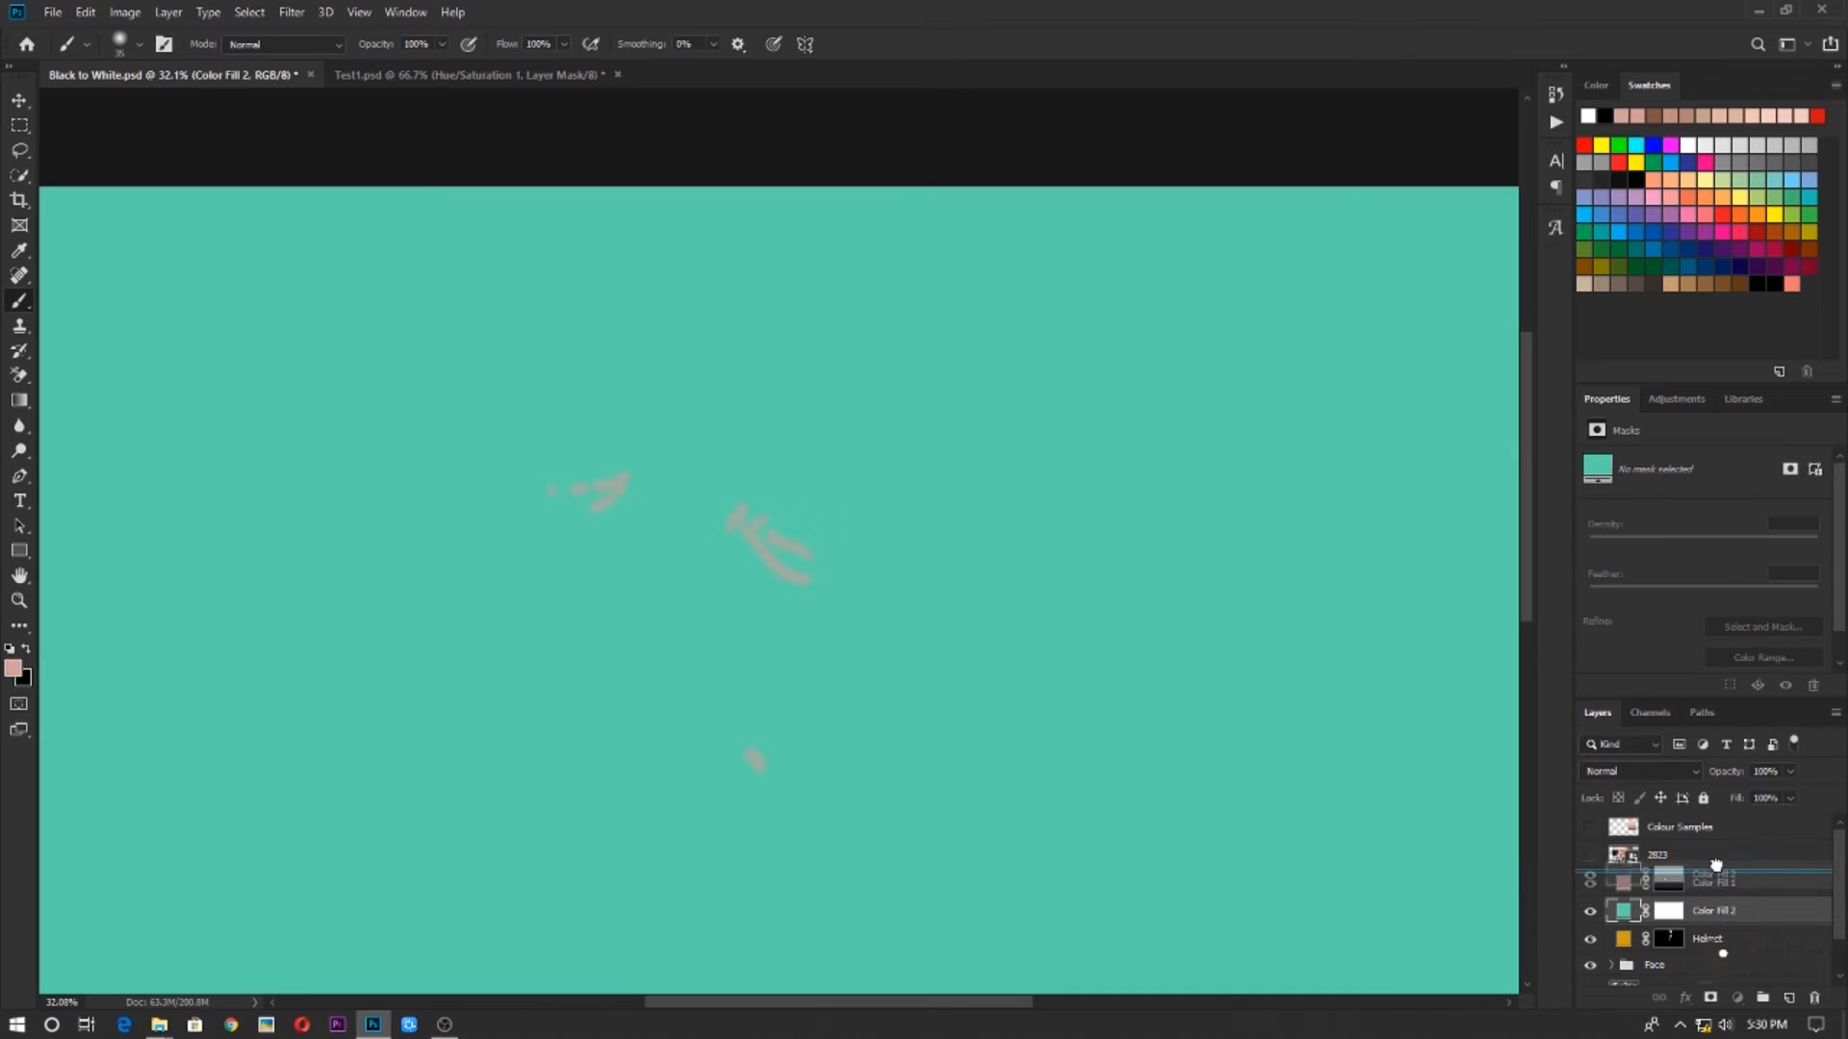
Set the teal fill layer's blend mode to Color and invert its mask to black
{"action": "left_click", "coordinate": [1614, 770]}
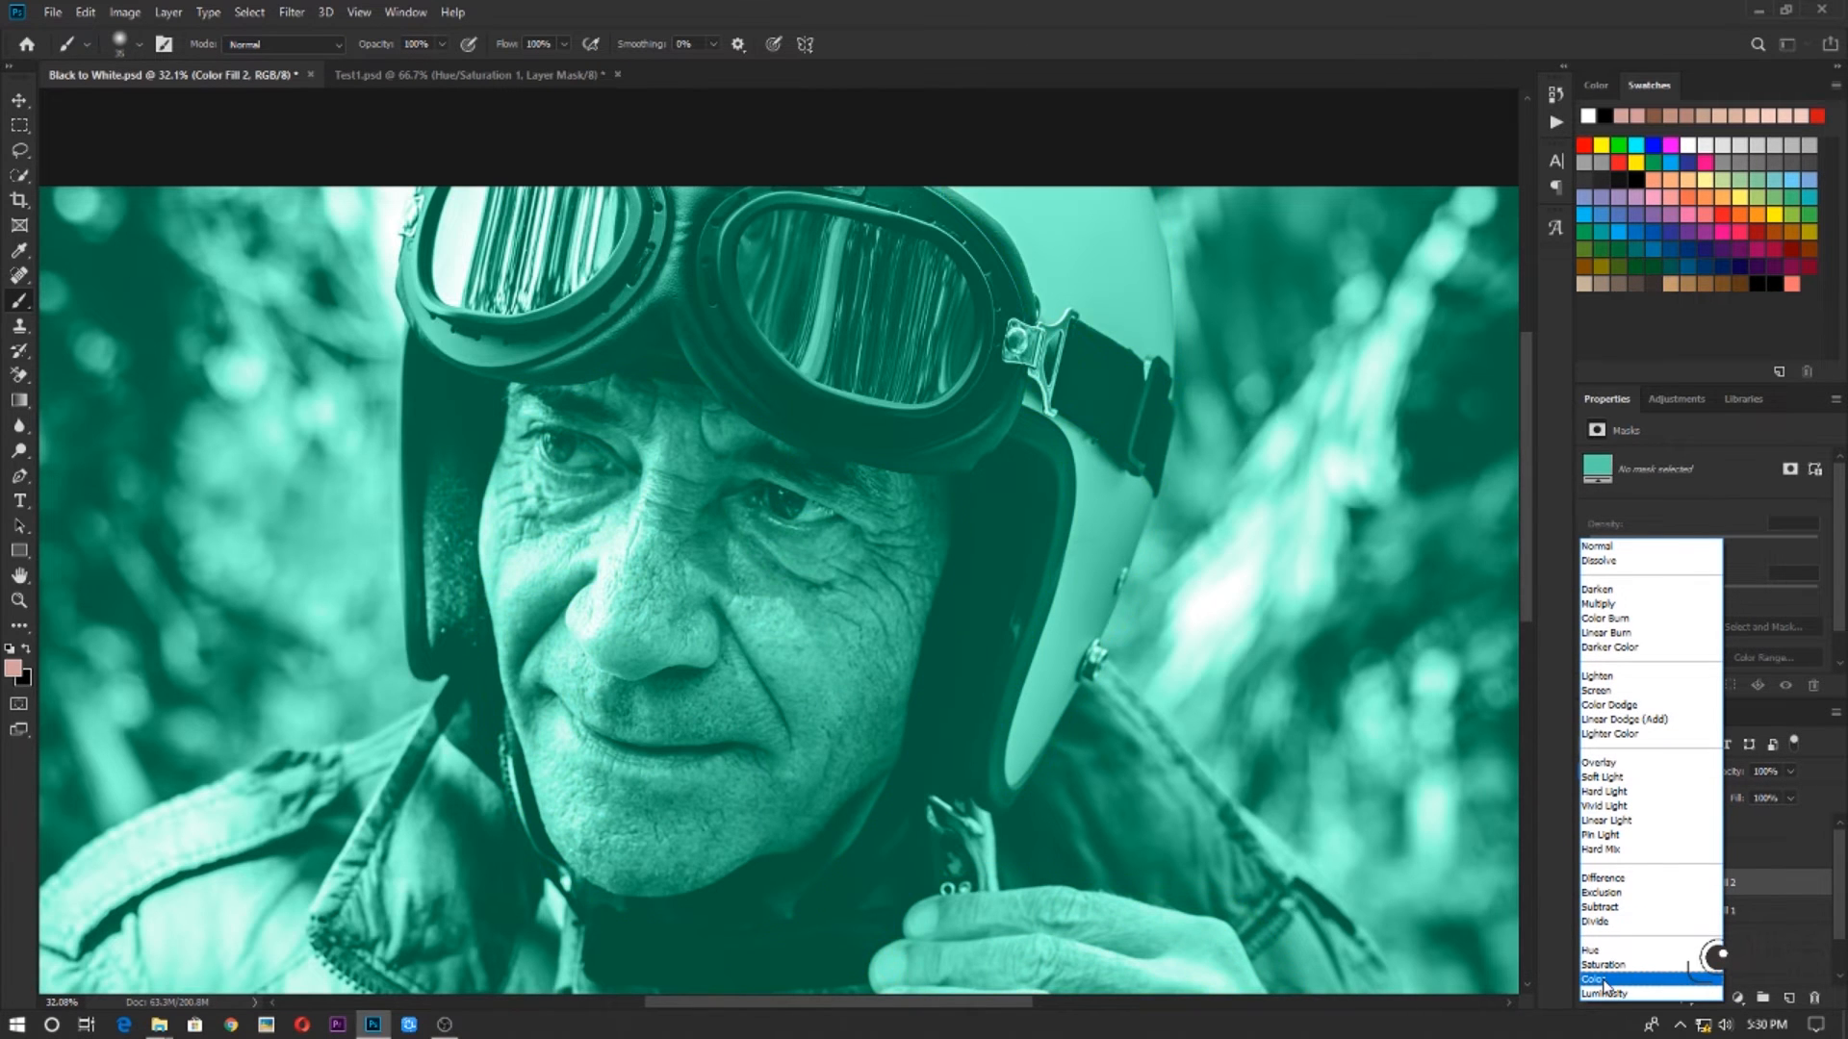
{"action": "left_click", "coordinate": [1598, 979]}
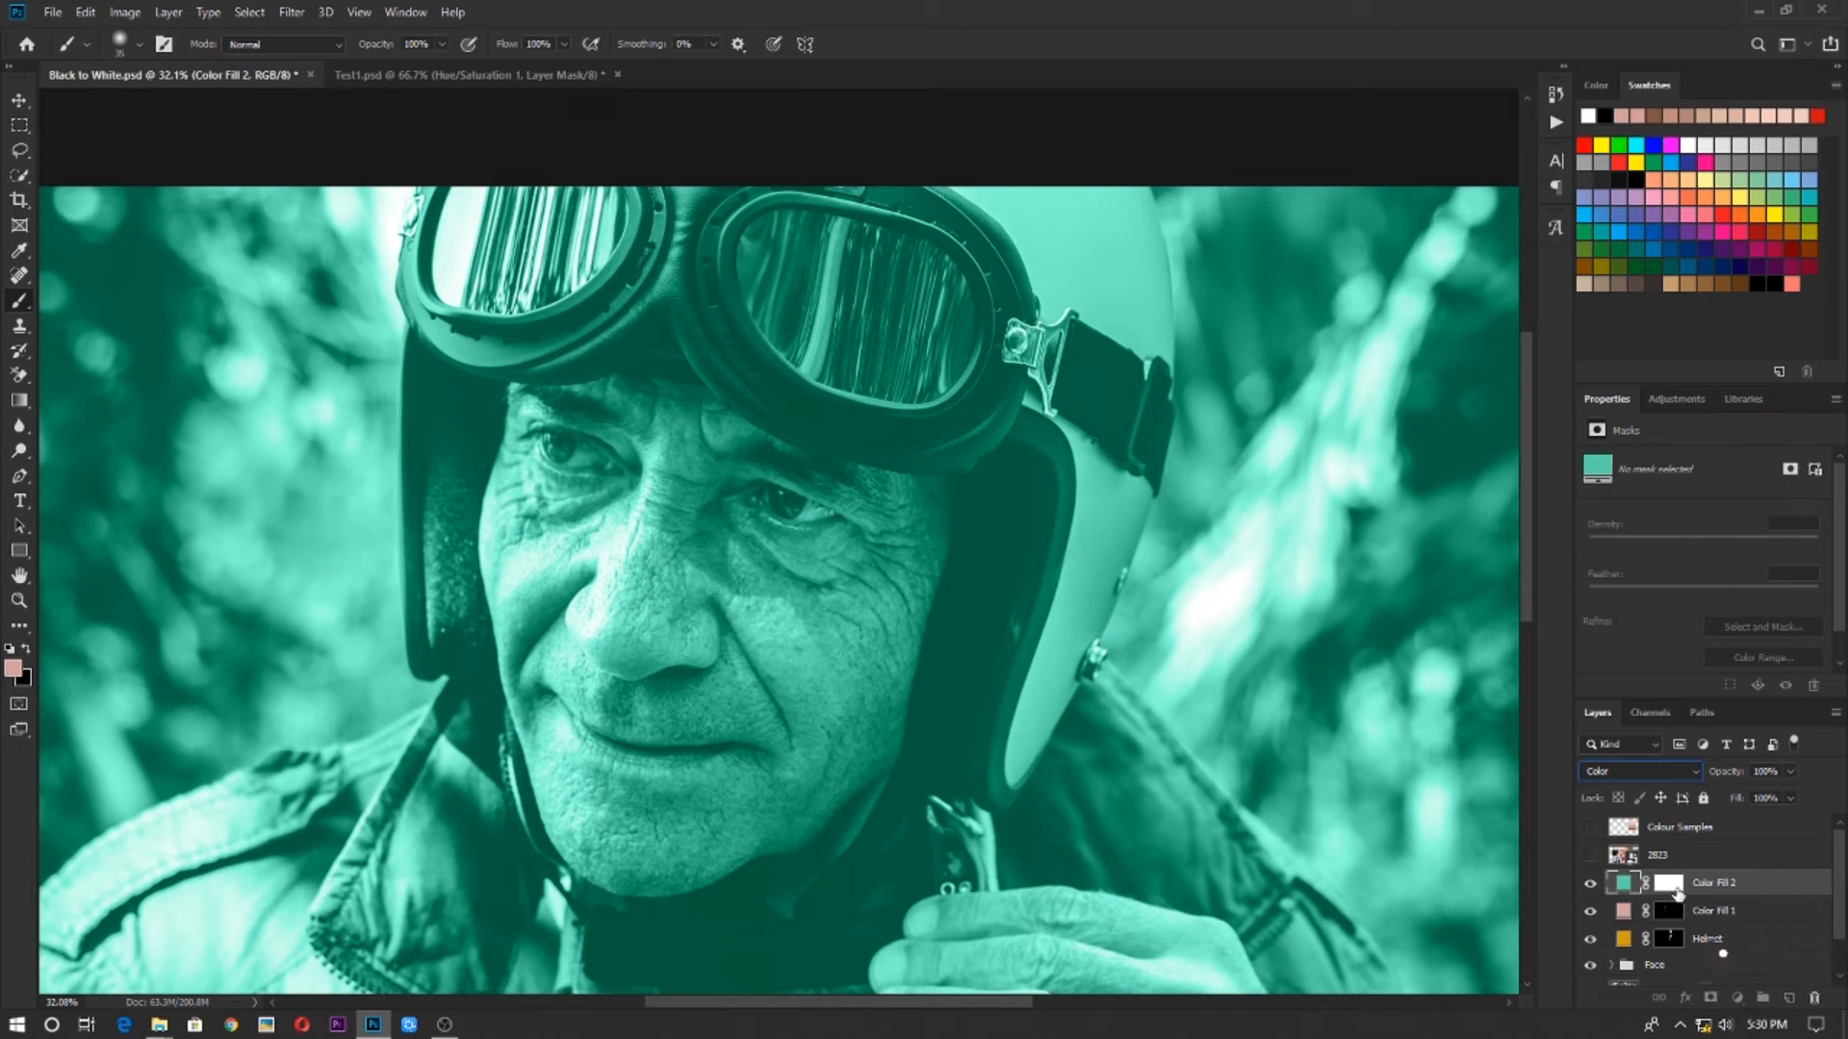
{"action": "left_click", "coordinate": [1678, 888]}
{"action": "key", "text": "ctrl+i"}
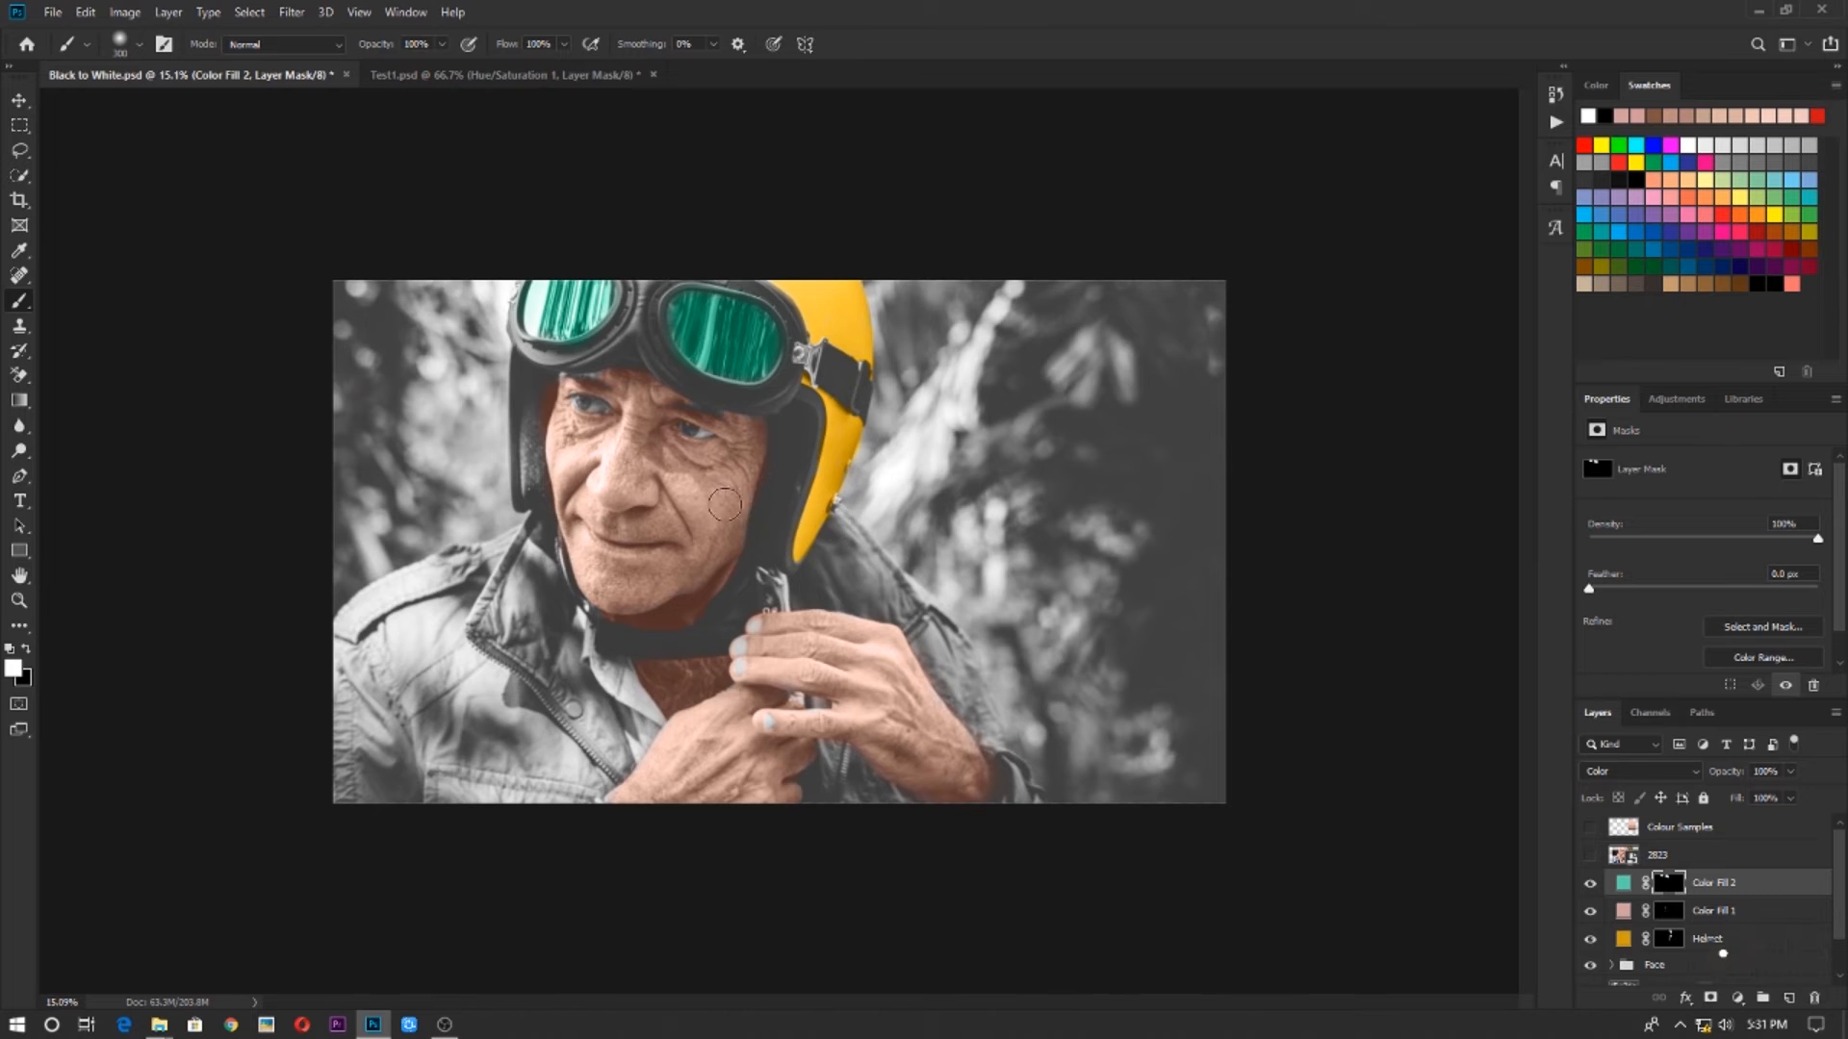
Paint white on the teal layer's mask over both goggle lenses to colour them
{"action": "scroll", "coordinate": [786, 522], "scroll_direction": "up", "scroll_amount": 3}
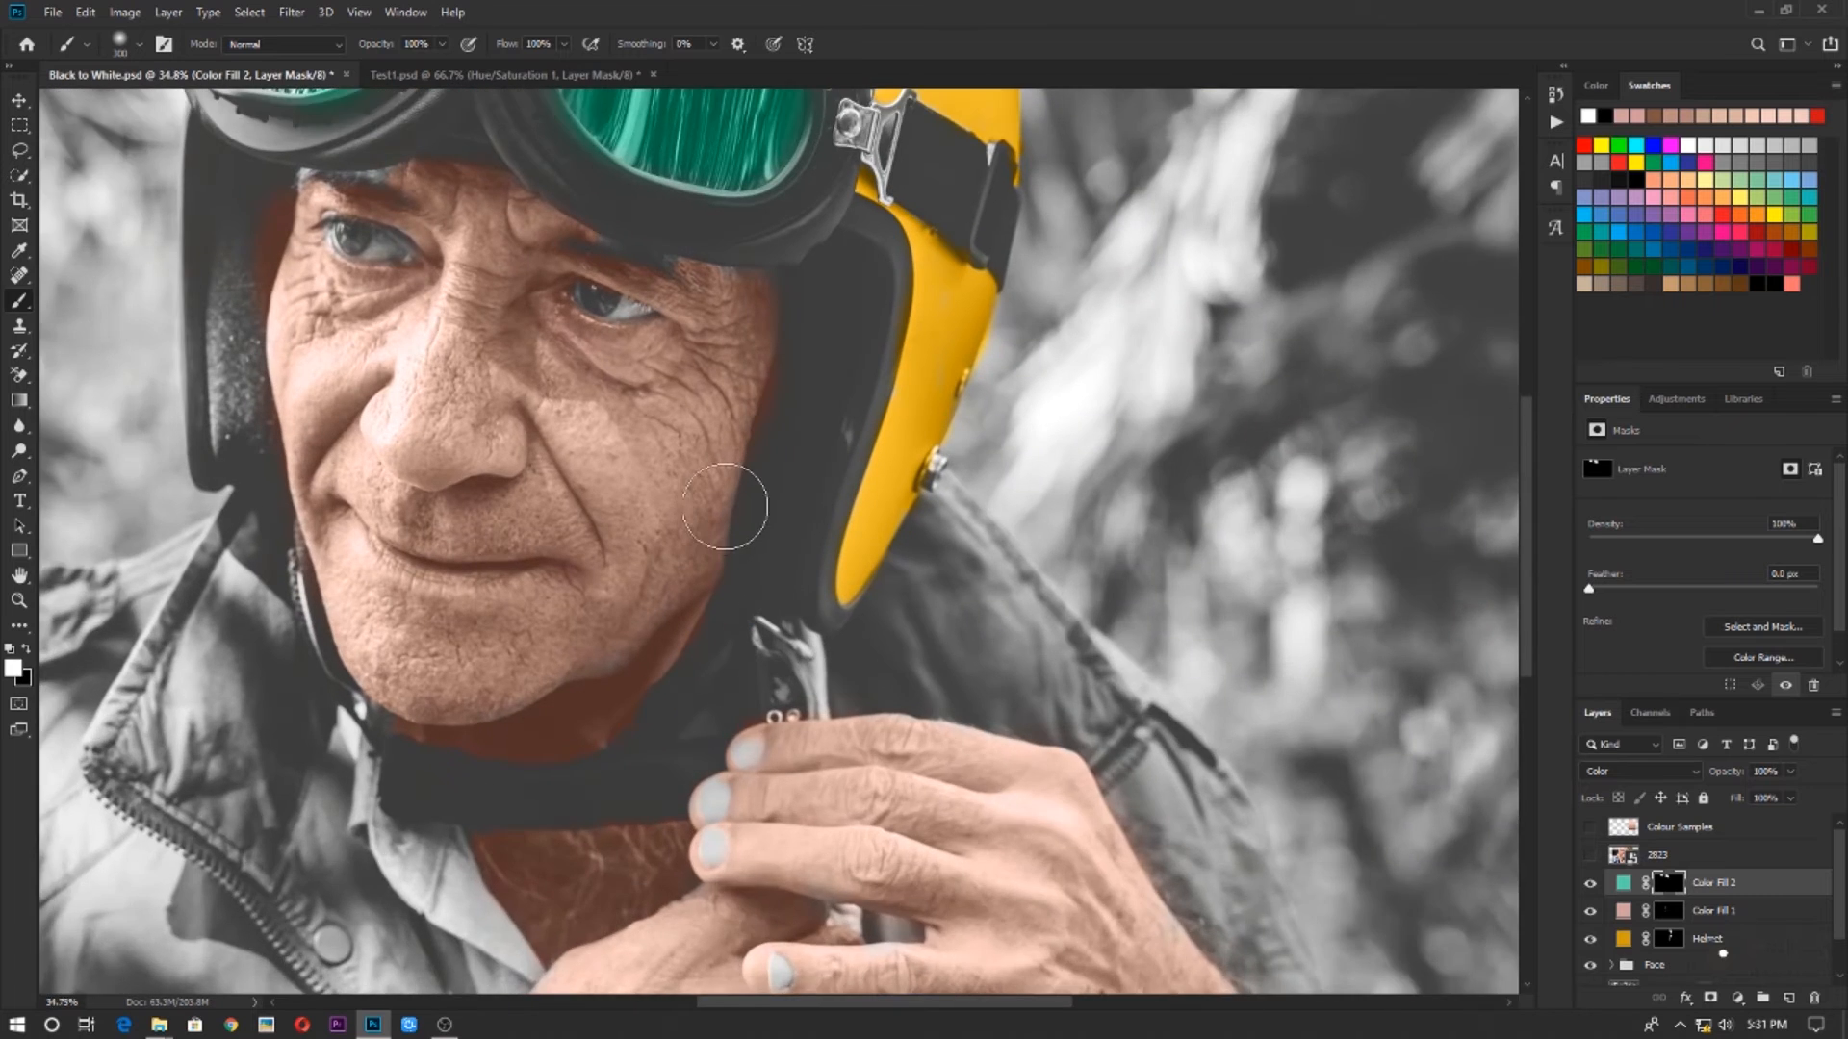
{"action": "scroll", "coordinate": [724, 506], "scroll_direction": "up", "scroll_amount": 2}
{"action": "mouse_move", "coordinate": [661, 428]}
{"action": "left_mouse_down"}
{"action": "mouse_move", "coordinate": [664, 445]}
{"action": "mouse_move", "coordinate": [947, 479]}
{"action": "left_mouse_up"}
{"action": "scroll", "coordinate": [624, 563], "scroll_direction": "down", "scroll_amount": 3}
{"action": "mouse_move", "coordinate": [644, 649]}
{"action": "left_mouse_down"}
{"action": "mouse_move", "coordinate": [883, 361]}
{"action": "mouse_move", "coordinate": [936, 178]}
{"action": "left_mouse_up"}
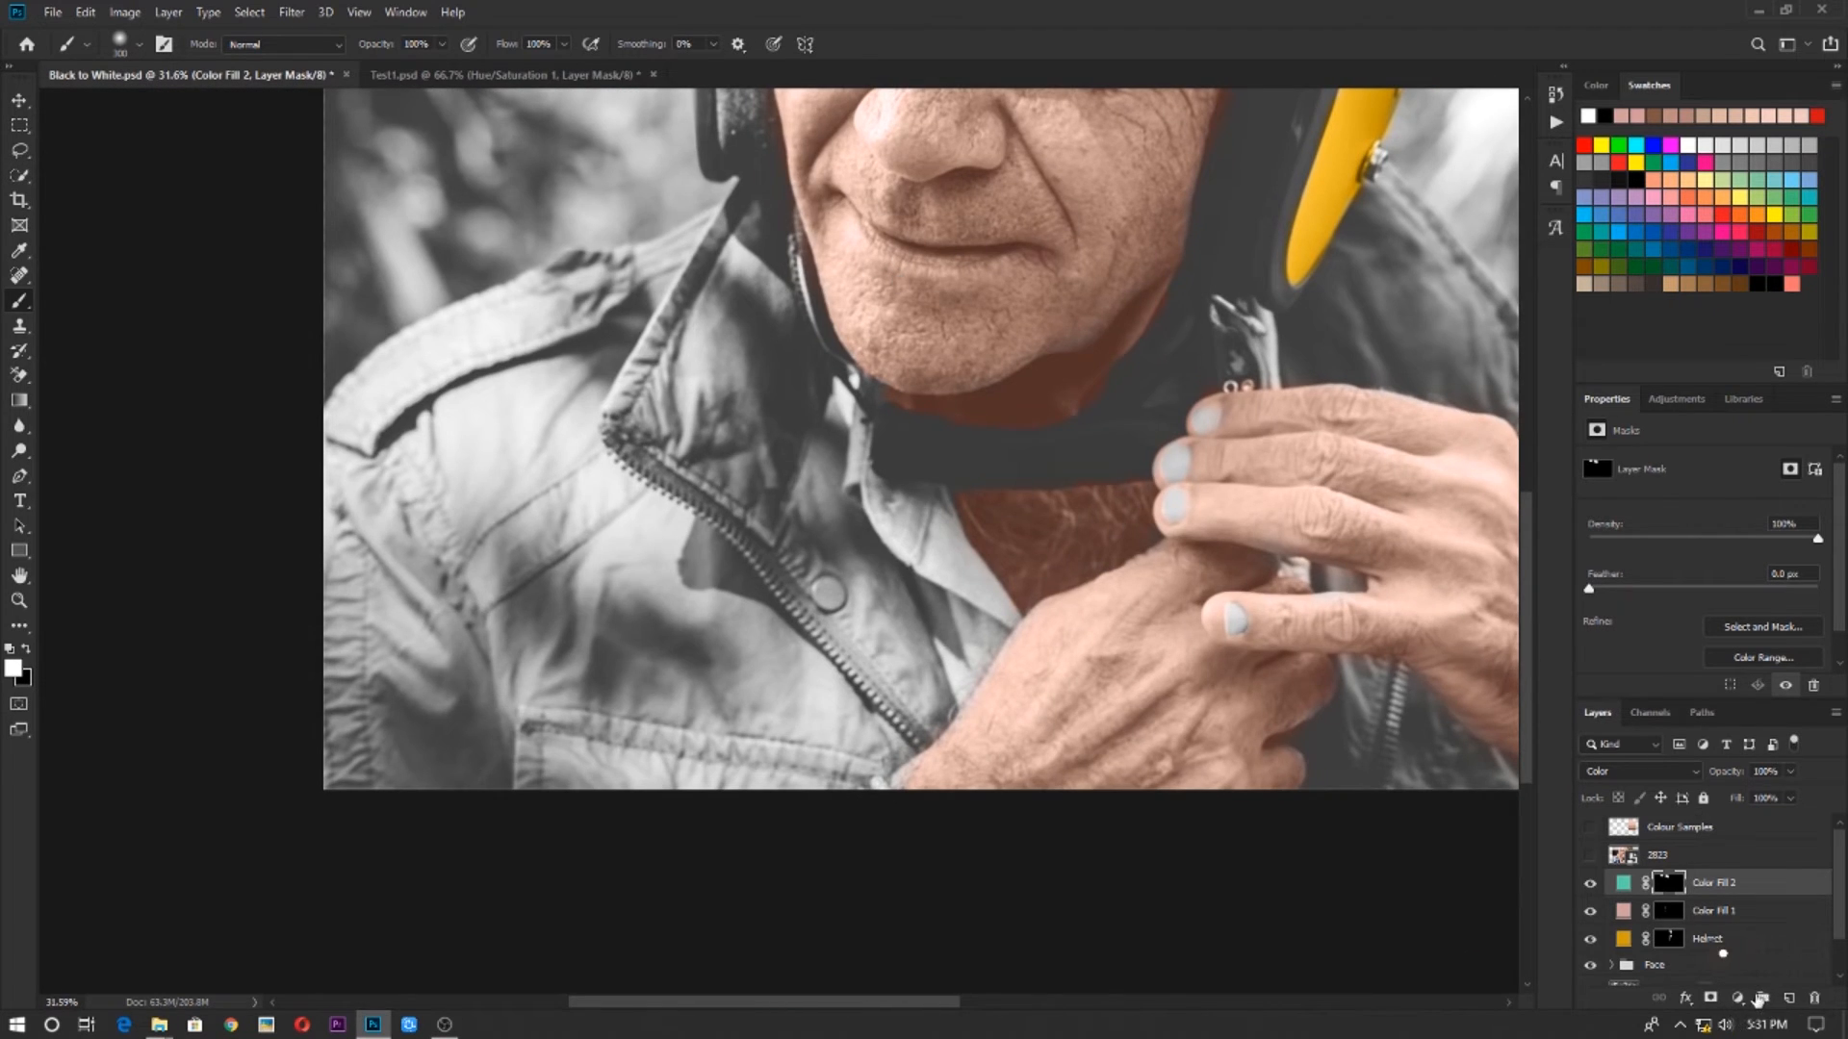
Add a Solid Color fill layer in a strong orange above the teal fill layer
{"action": "left_click", "coordinate": [1740, 998]}
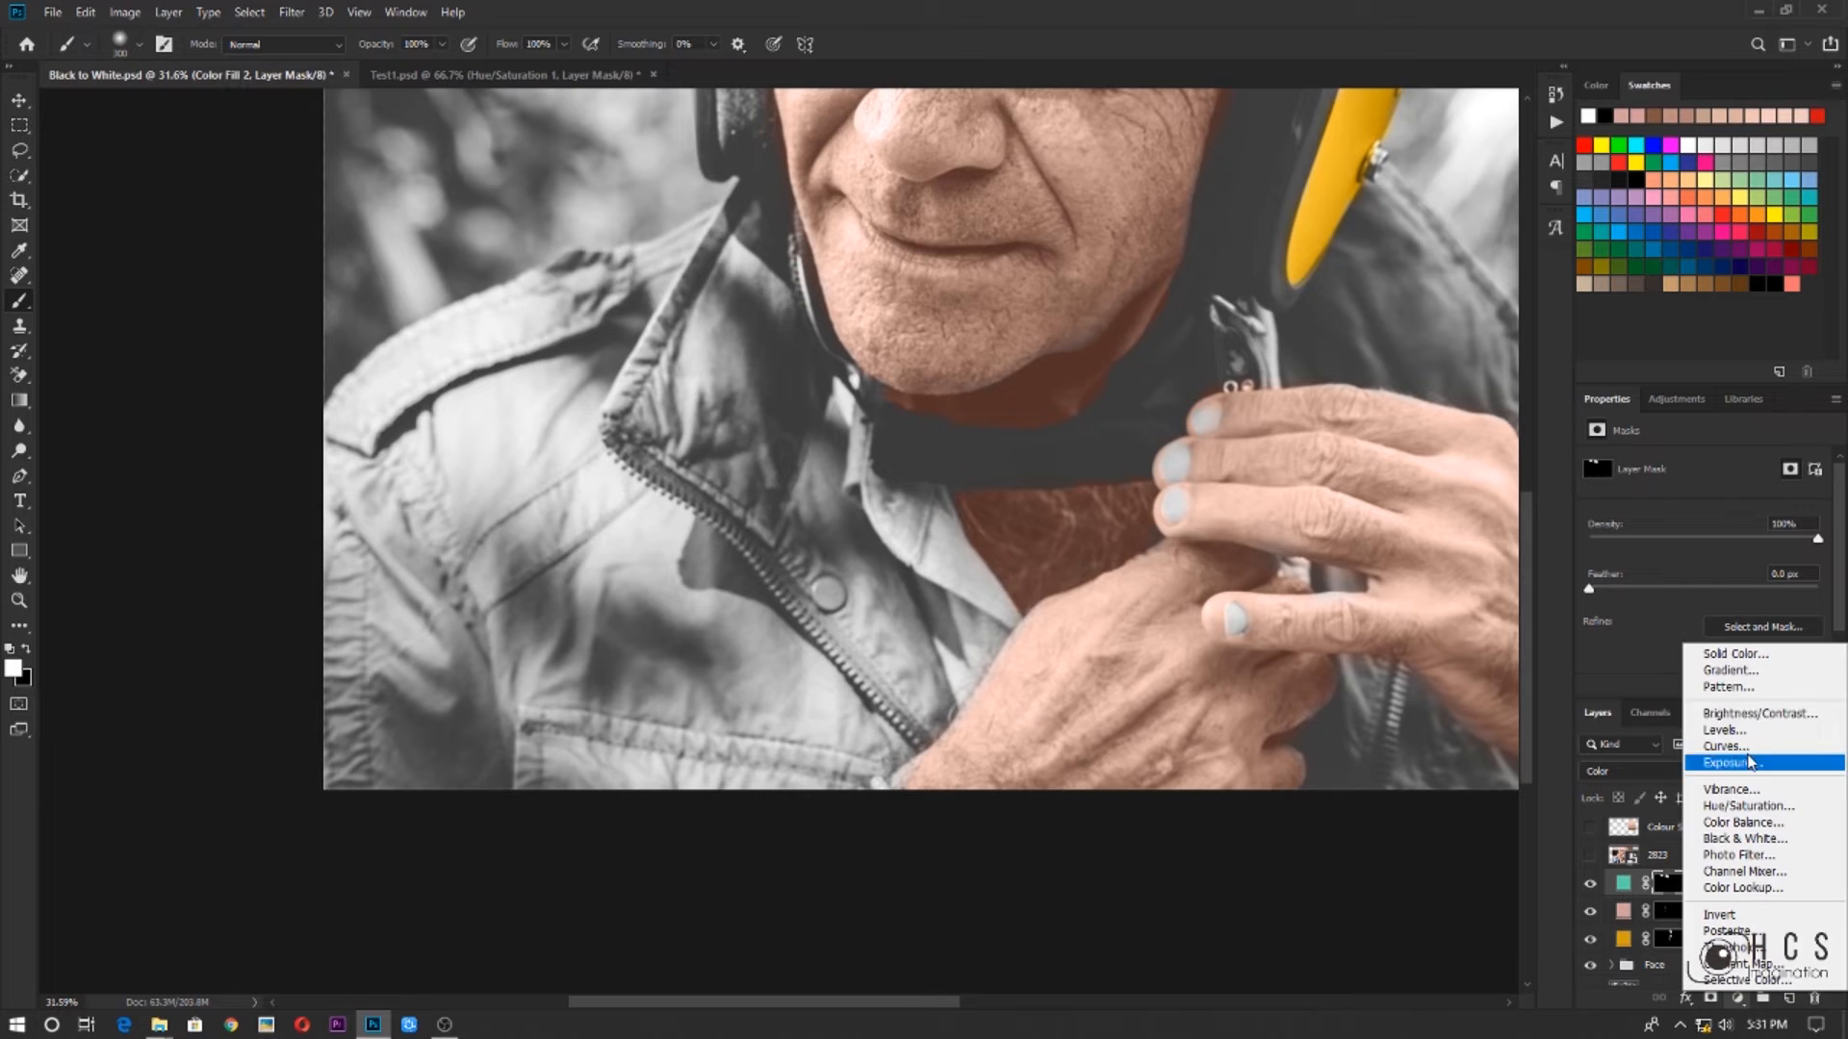
{"action": "left_click", "coordinate": [1728, 655]}
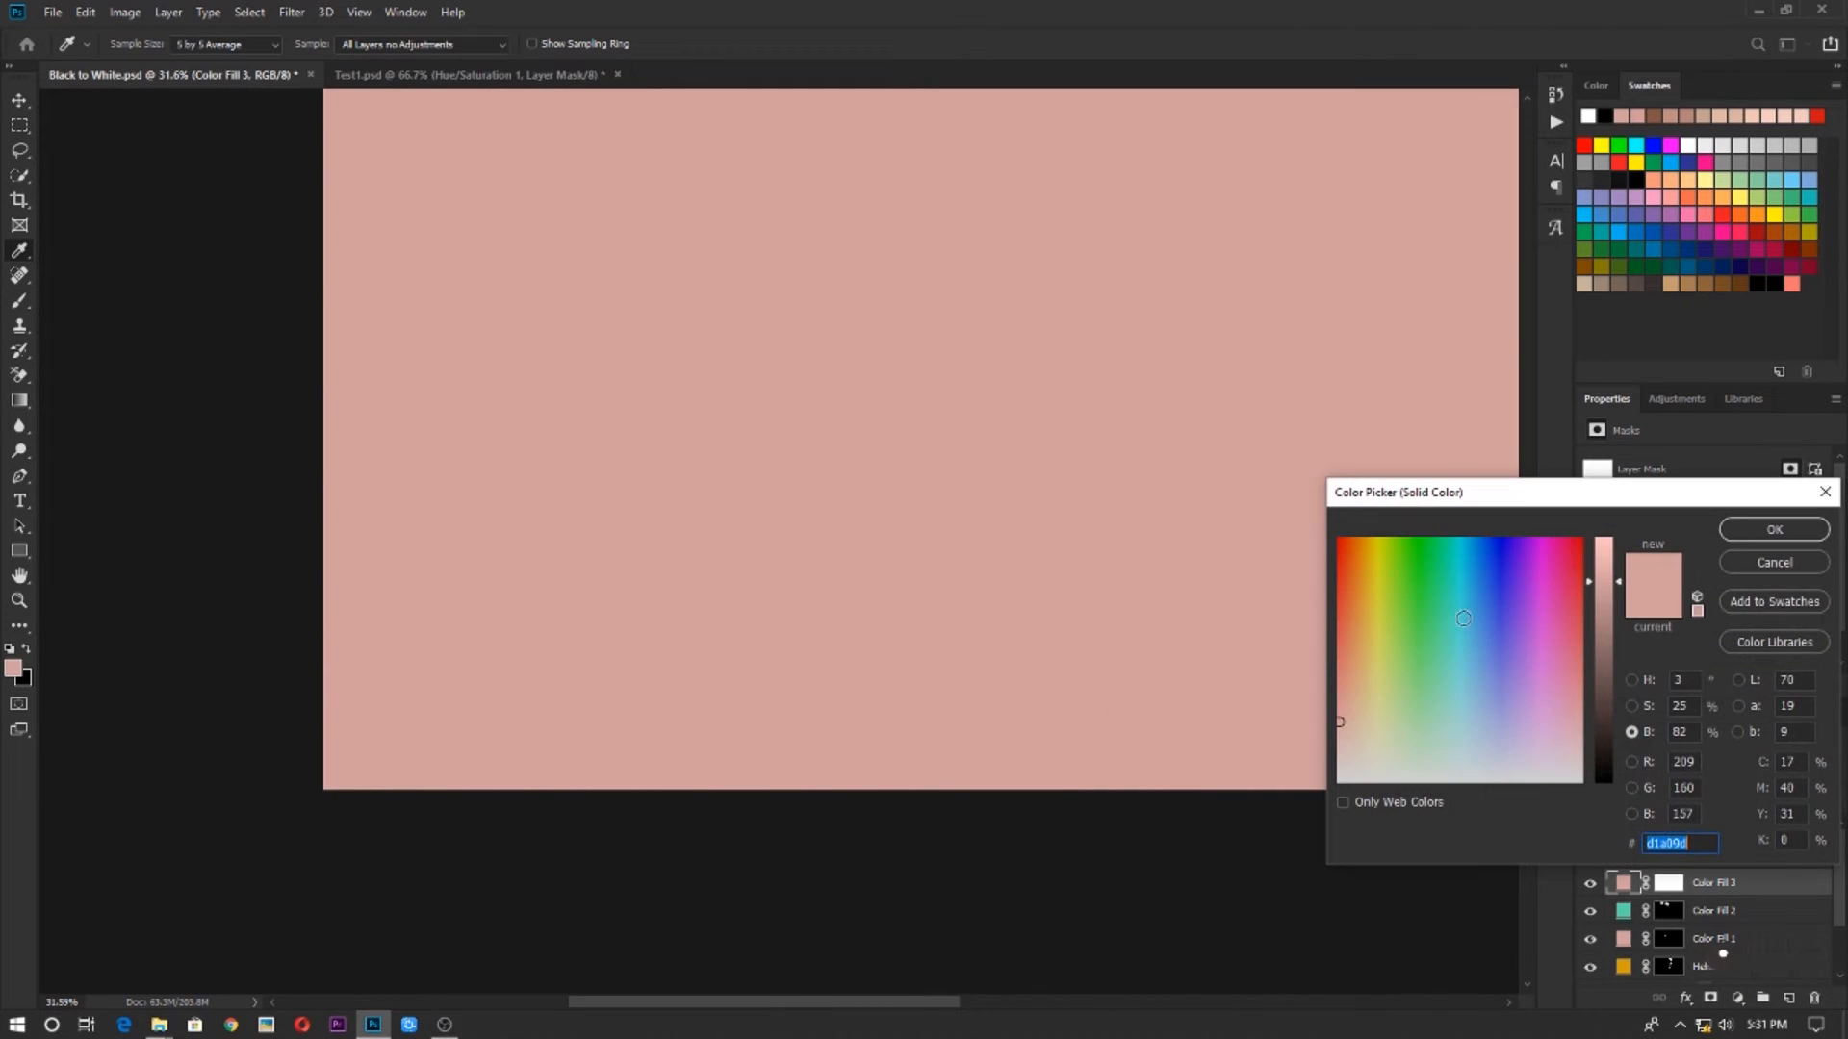
{"action": "mouse_move", "coordinate": [1344, 573]}
{"action": "left_mouse_down"}
{"action": "mouse_move", "coordinate": [1384, 567]}
{"action": "mouse_move", "coordinate": [1351, 569]}
{"action": "left_mouse_up"}
{"action": "left_click", "coordinate": [1774, 529]}
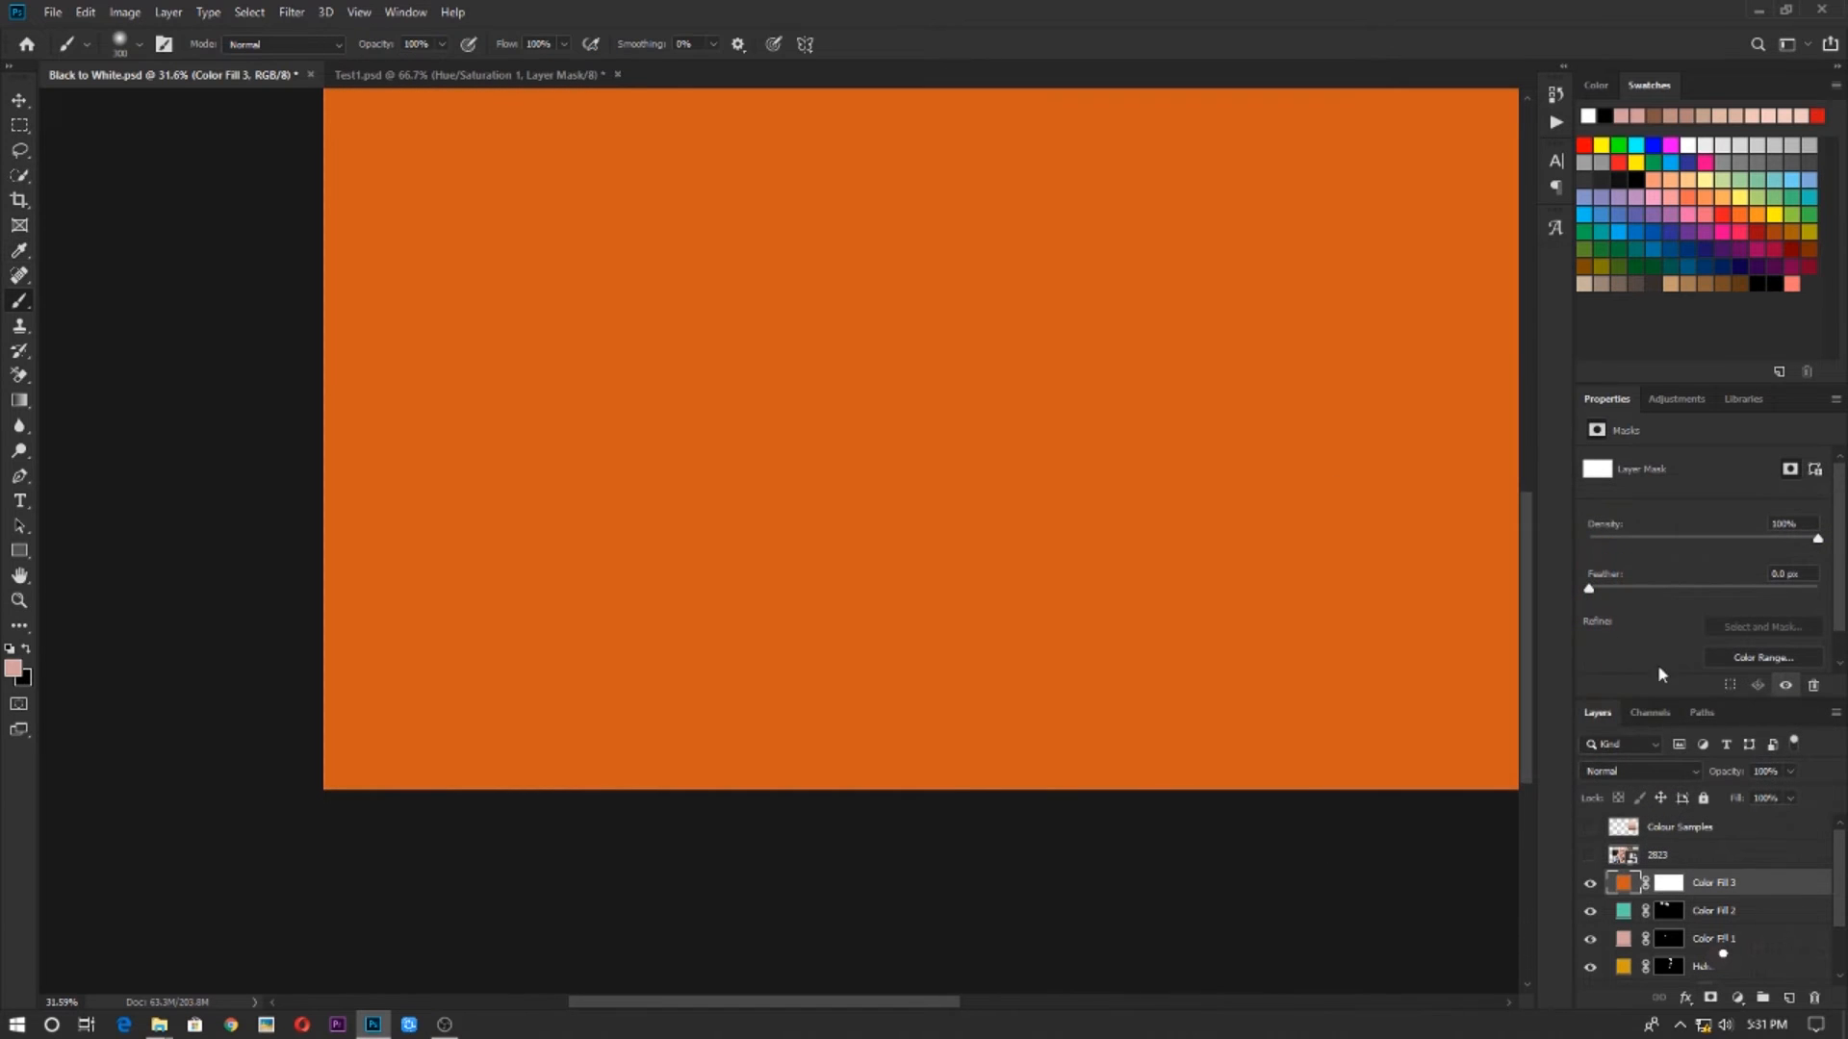
Set the orange fill layer's blend mode to Color and invert its mask to black
{"action": "left_click", "coordinate": [1629, 781]}
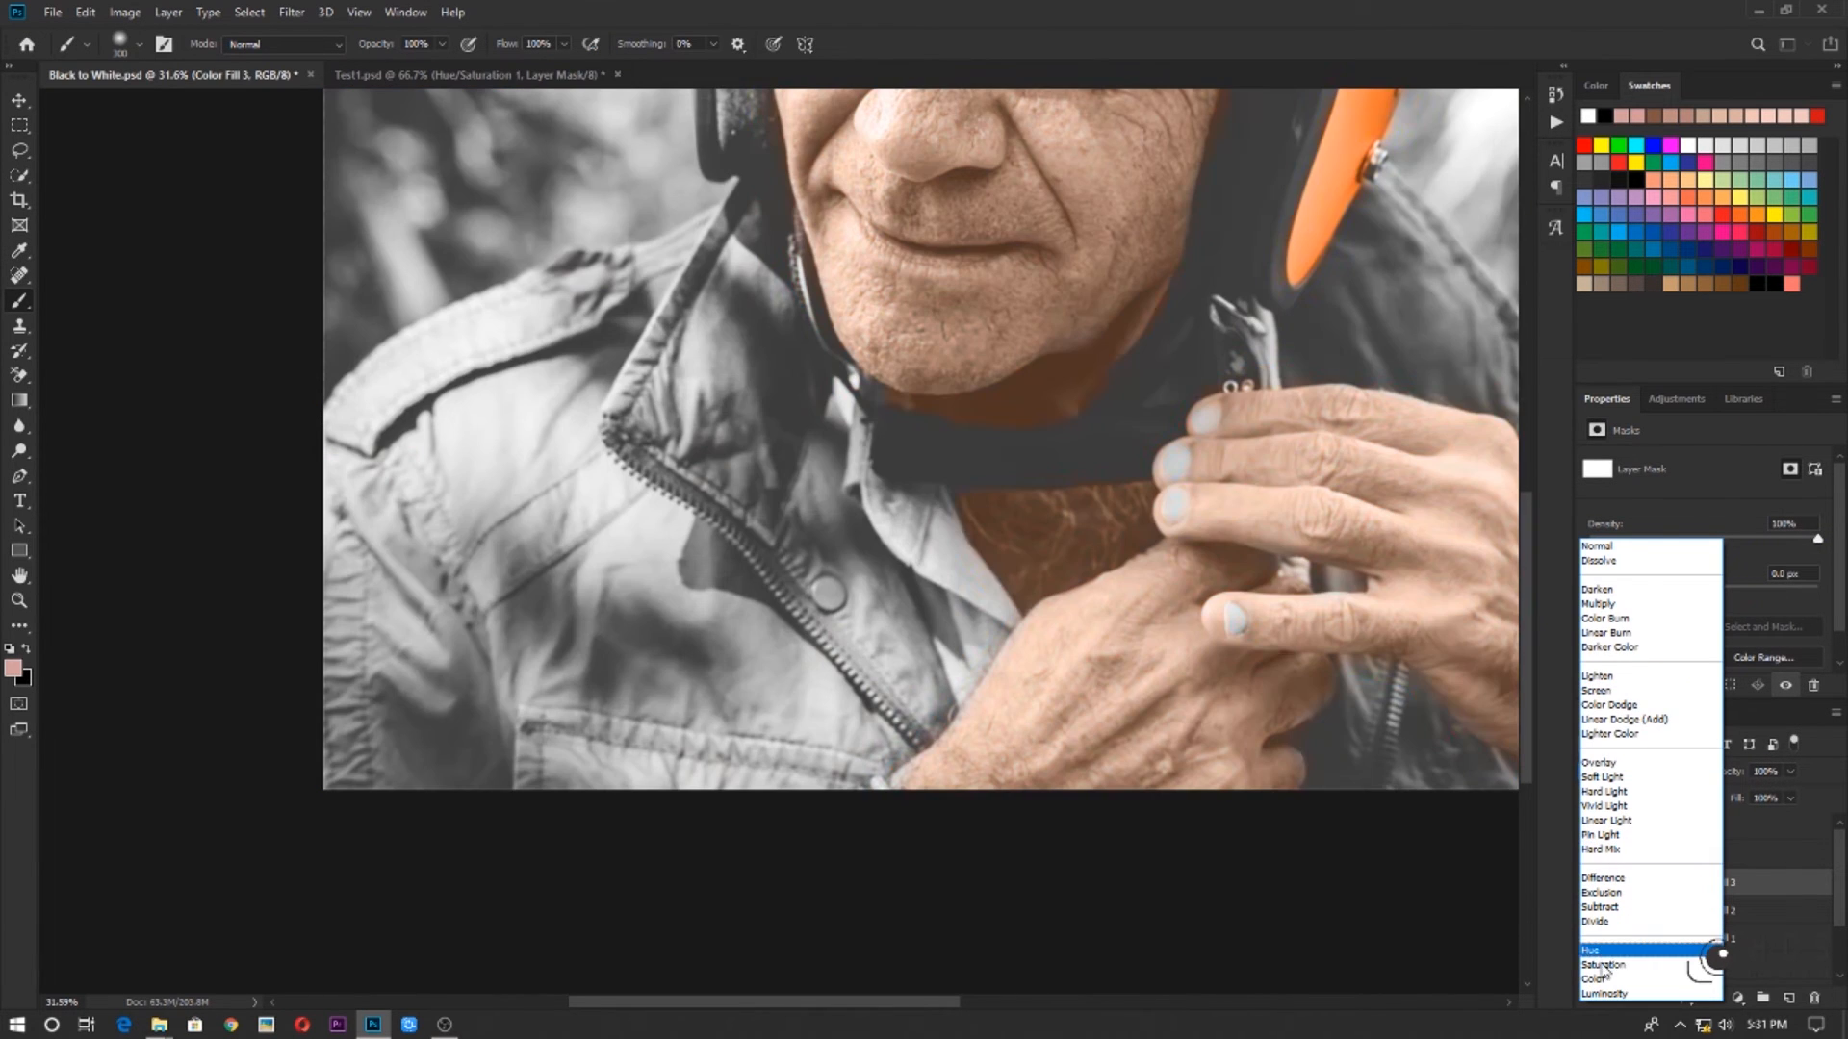
{"action": "left_click", "coordinate": [1602, 979]}
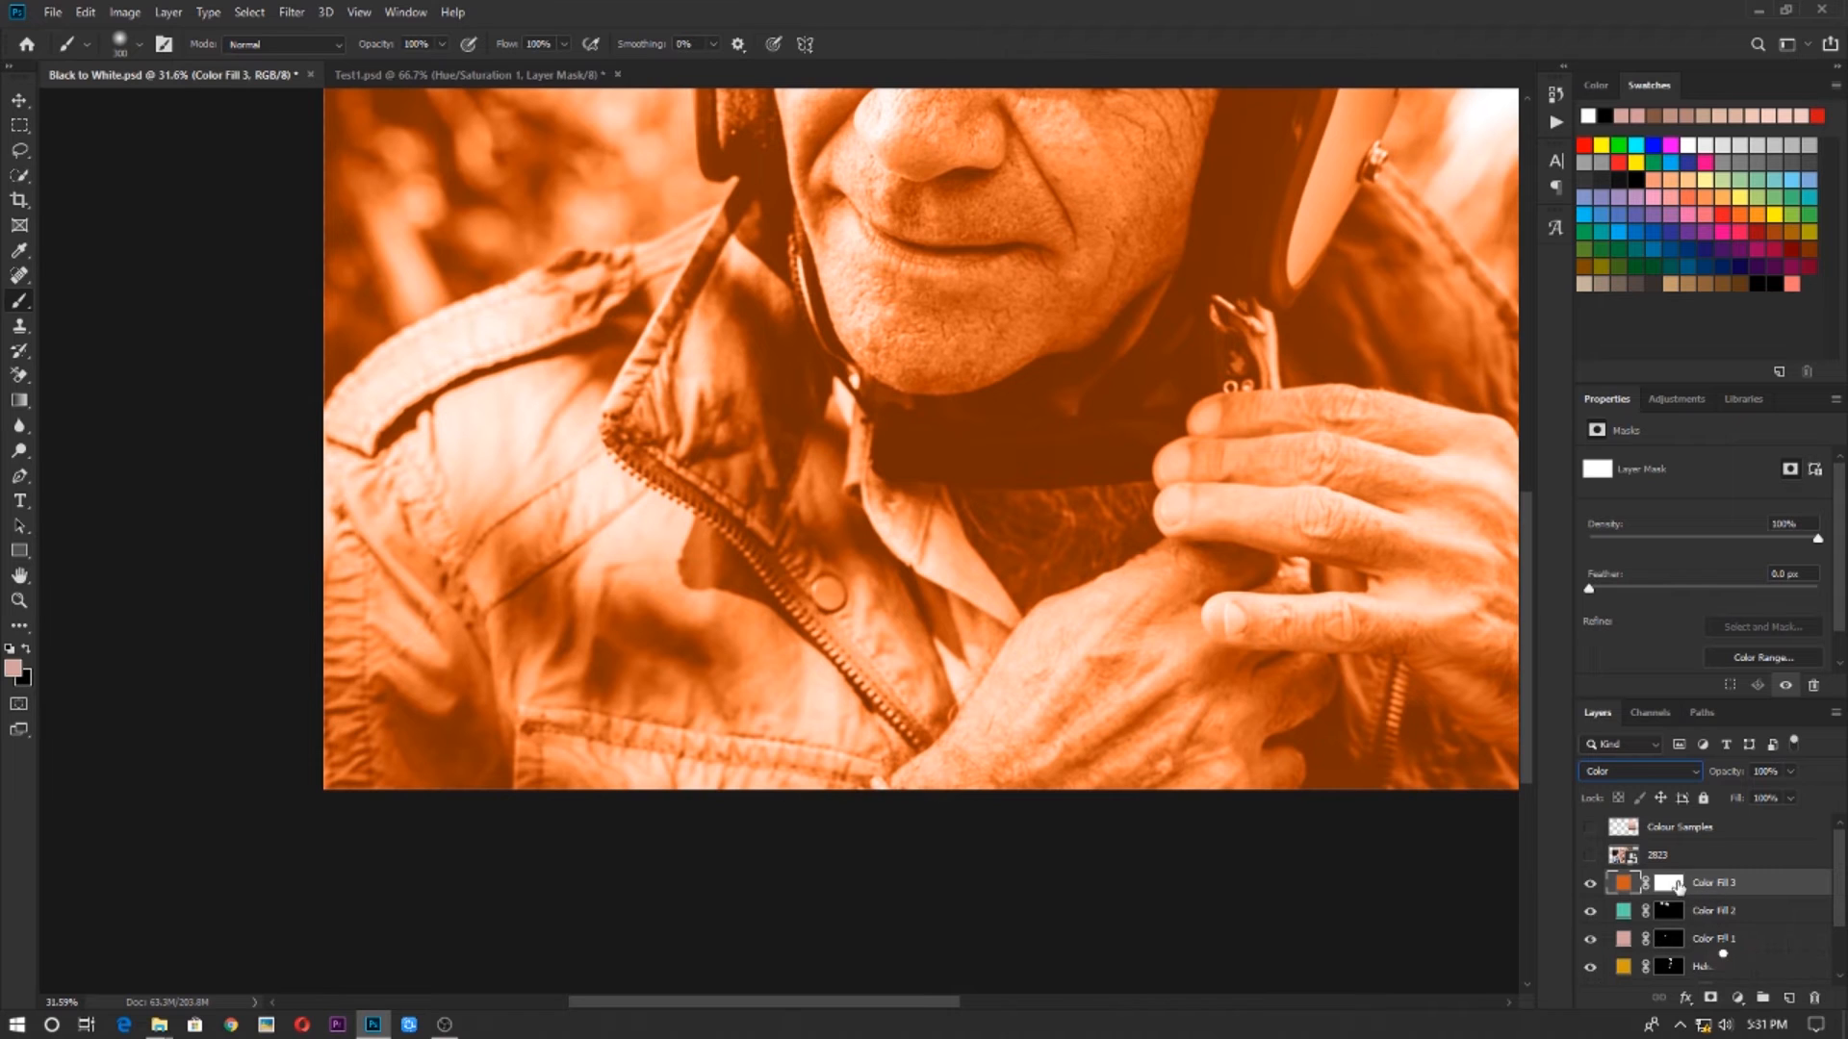
{"action": "left_click", "coordinate": [1677, 884]}
{"action": "key", "text": "ctrl+i"}
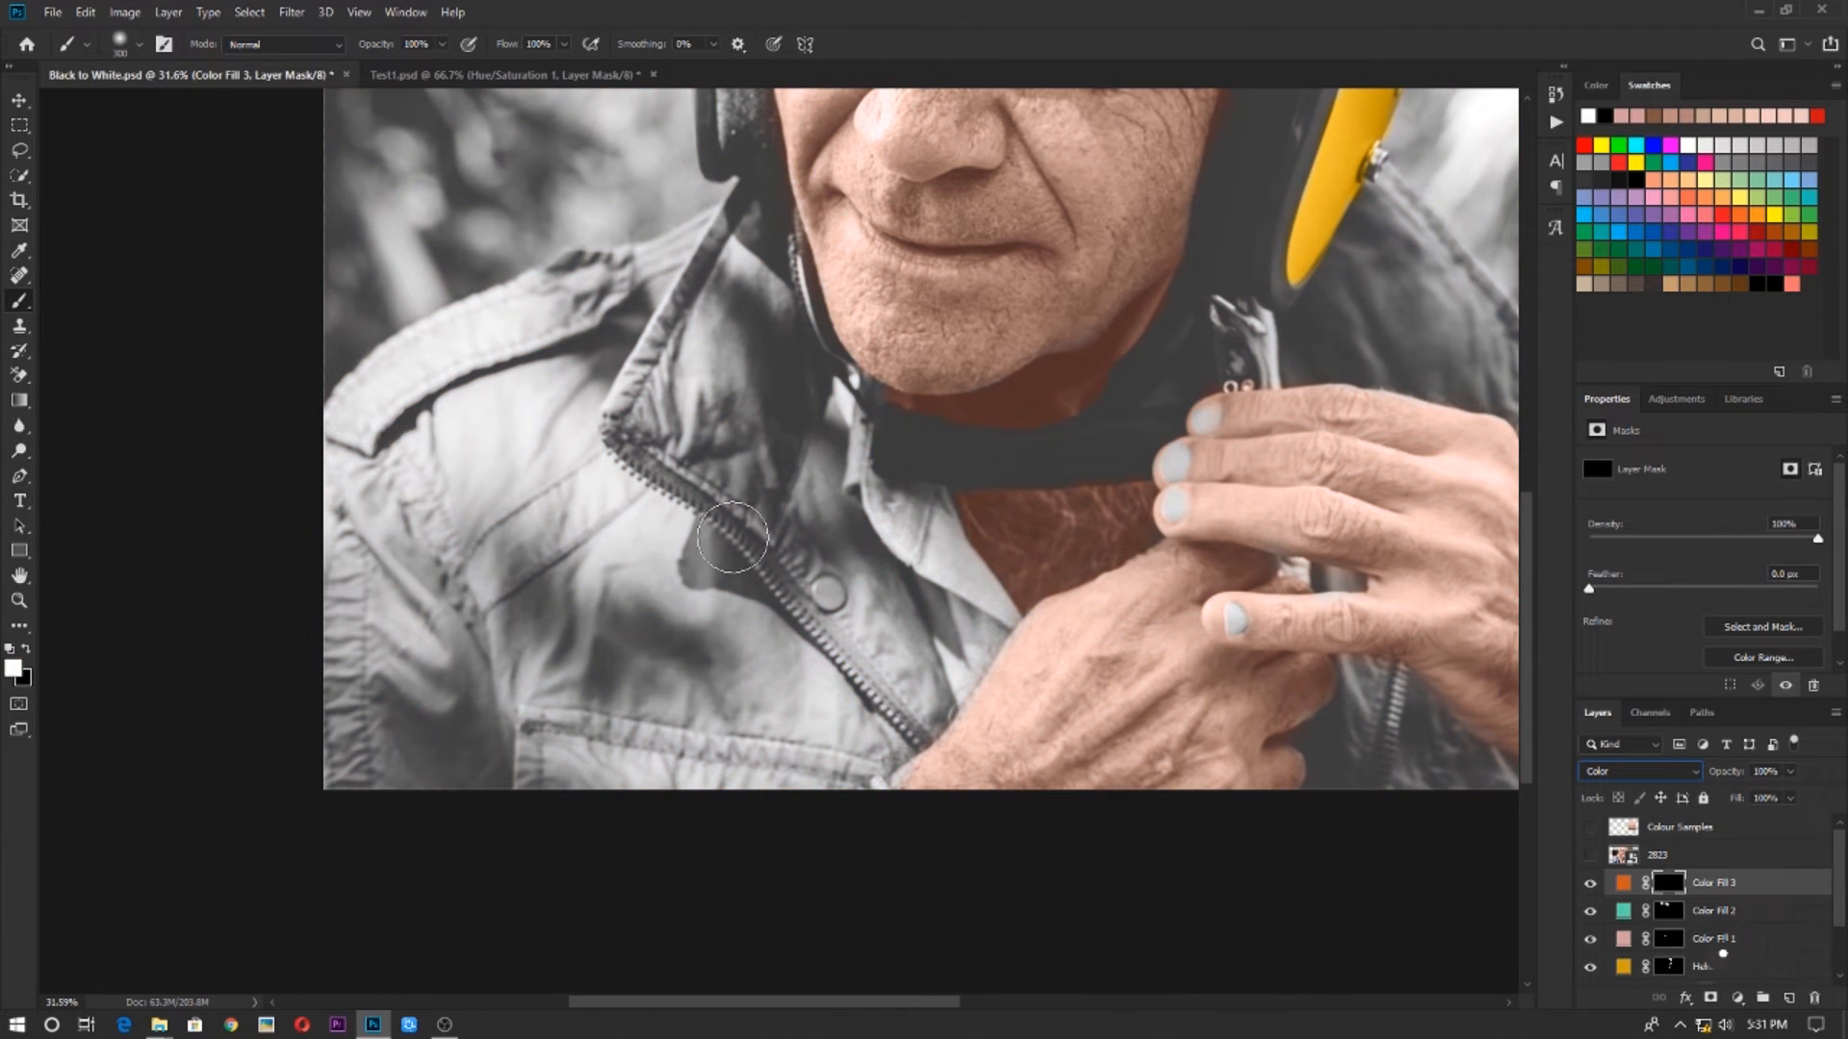
Paint the orange onto both sides of the jacket, leaving the shoulder strap and inner shirt collar grey
{"action": "left_click_drag", "start_coordinate": [664, 550], "coordinate": [882, 601]}
{"action": "mouse_move", "coordinate": [846, 518]}
{"action": "left_mouse_down"}
{"action": "mouse_move", "coordinate": [809, 489]}
{"action": "mouse_move", "coordinate": [706, 593]}
{"action": "mouse_move", "coordinate": [669, 544]}
{"action": "mouse_move", "coordinate": [753, 456]}
{"action": "mouse_move", "coordinate": [670, 470]}
{"action": "mouse_move", "coordinate": [673, 661]}
{"action": "mouse_move", "coordinate": [782, 794]}
{"action": "mouse_move", "coordinate": [1032, 768]}
{"action": "mouse_move", "coordinate": [979, 710]}
{"action": "mouse_move", "coordinate": [890, 392]}
{"action": "mouse_move", "coordinate": [1054, 661]}
{"action": "mouse_move", "coordinate": [1065, 800]}
{"action": "mouse_move", "coordinate": [1006, 454]}
{"action": "left_mouse_up"}
{"action": "mouse_move", "coordinate": [795, 571]}
{"action": "left_mouse_down"}
{"action": "mouse_move", "coordinate": [801, 610]}
{"action": "mouse_move", "coordinate": [942, 673]}
{"action": "mouse_move", "coordinate": [1194, 644]}
{"action": "mouse_move", "coordinate": [1149, 569]}
{"action": "left_mouse_up"}
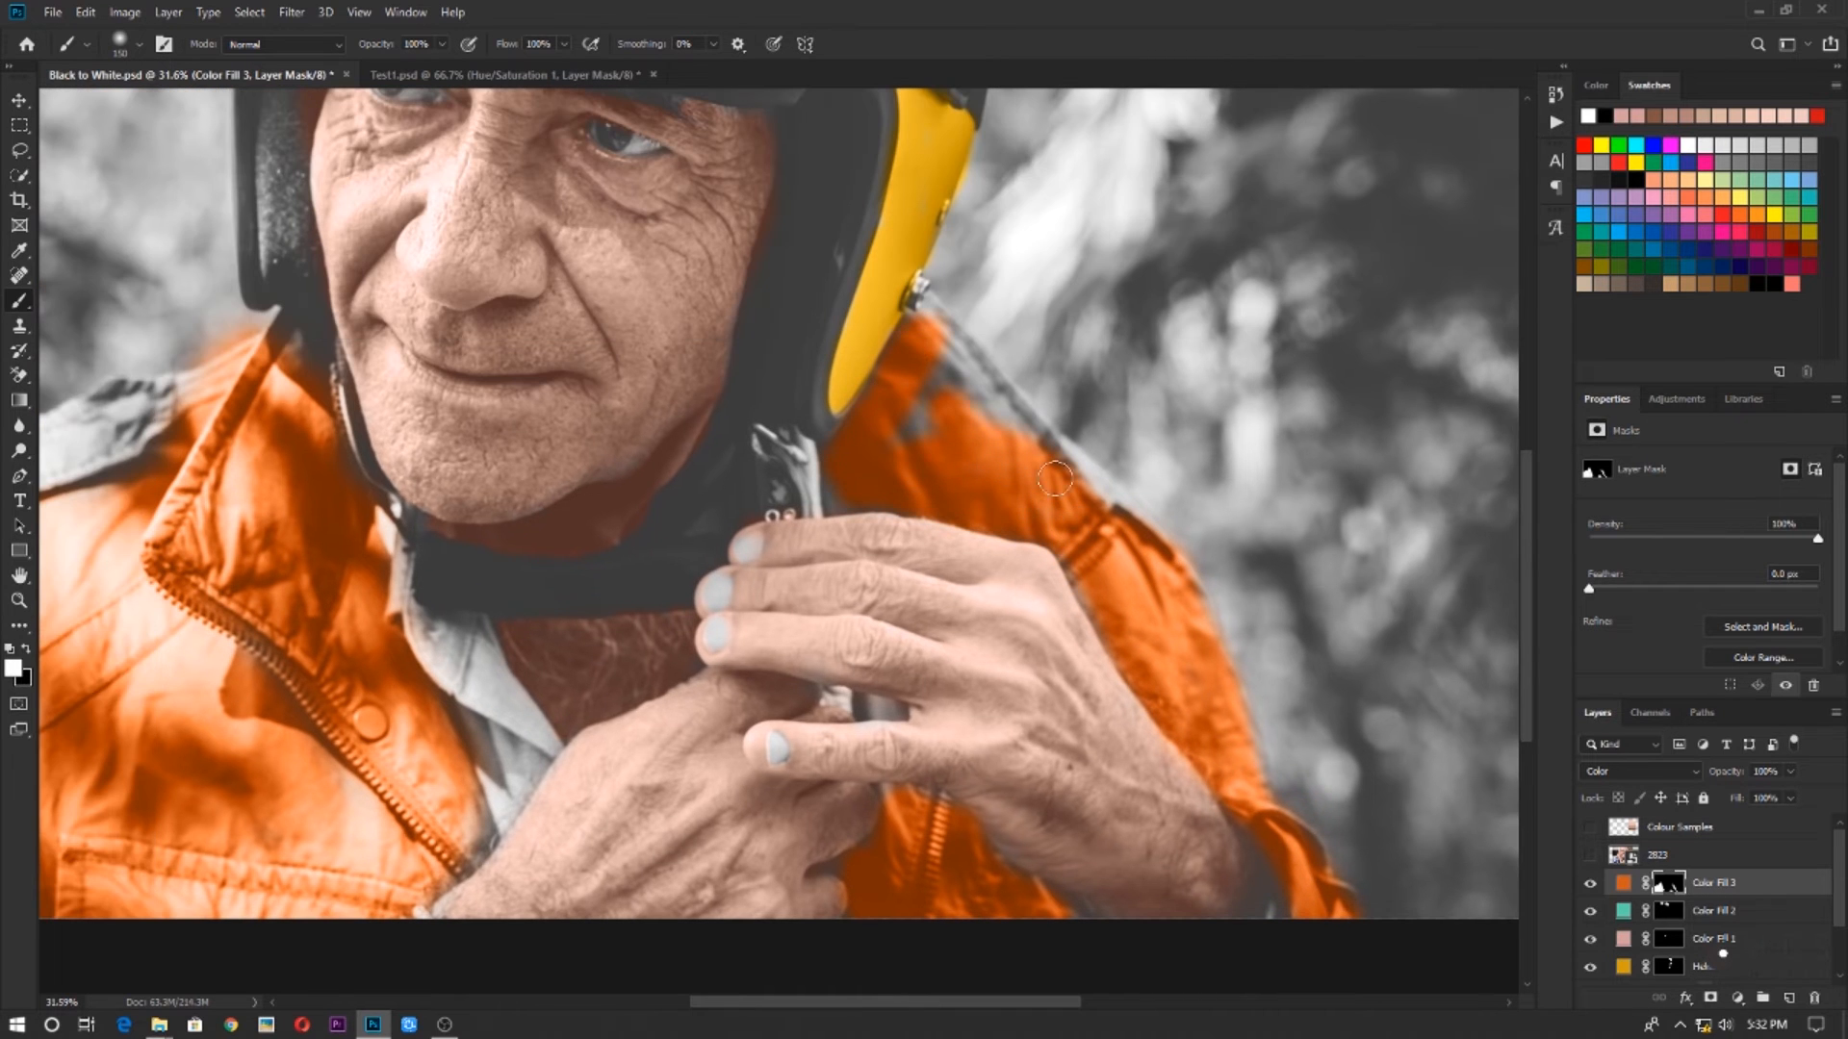
{"action": "left_click_drag", "start_coordinate": [879, 486], "coordinate": [818, 395]}
{"action": "scroll", "coordinate": [1143, 534], "scroll_direction": "down", "scroll_amount": 6}
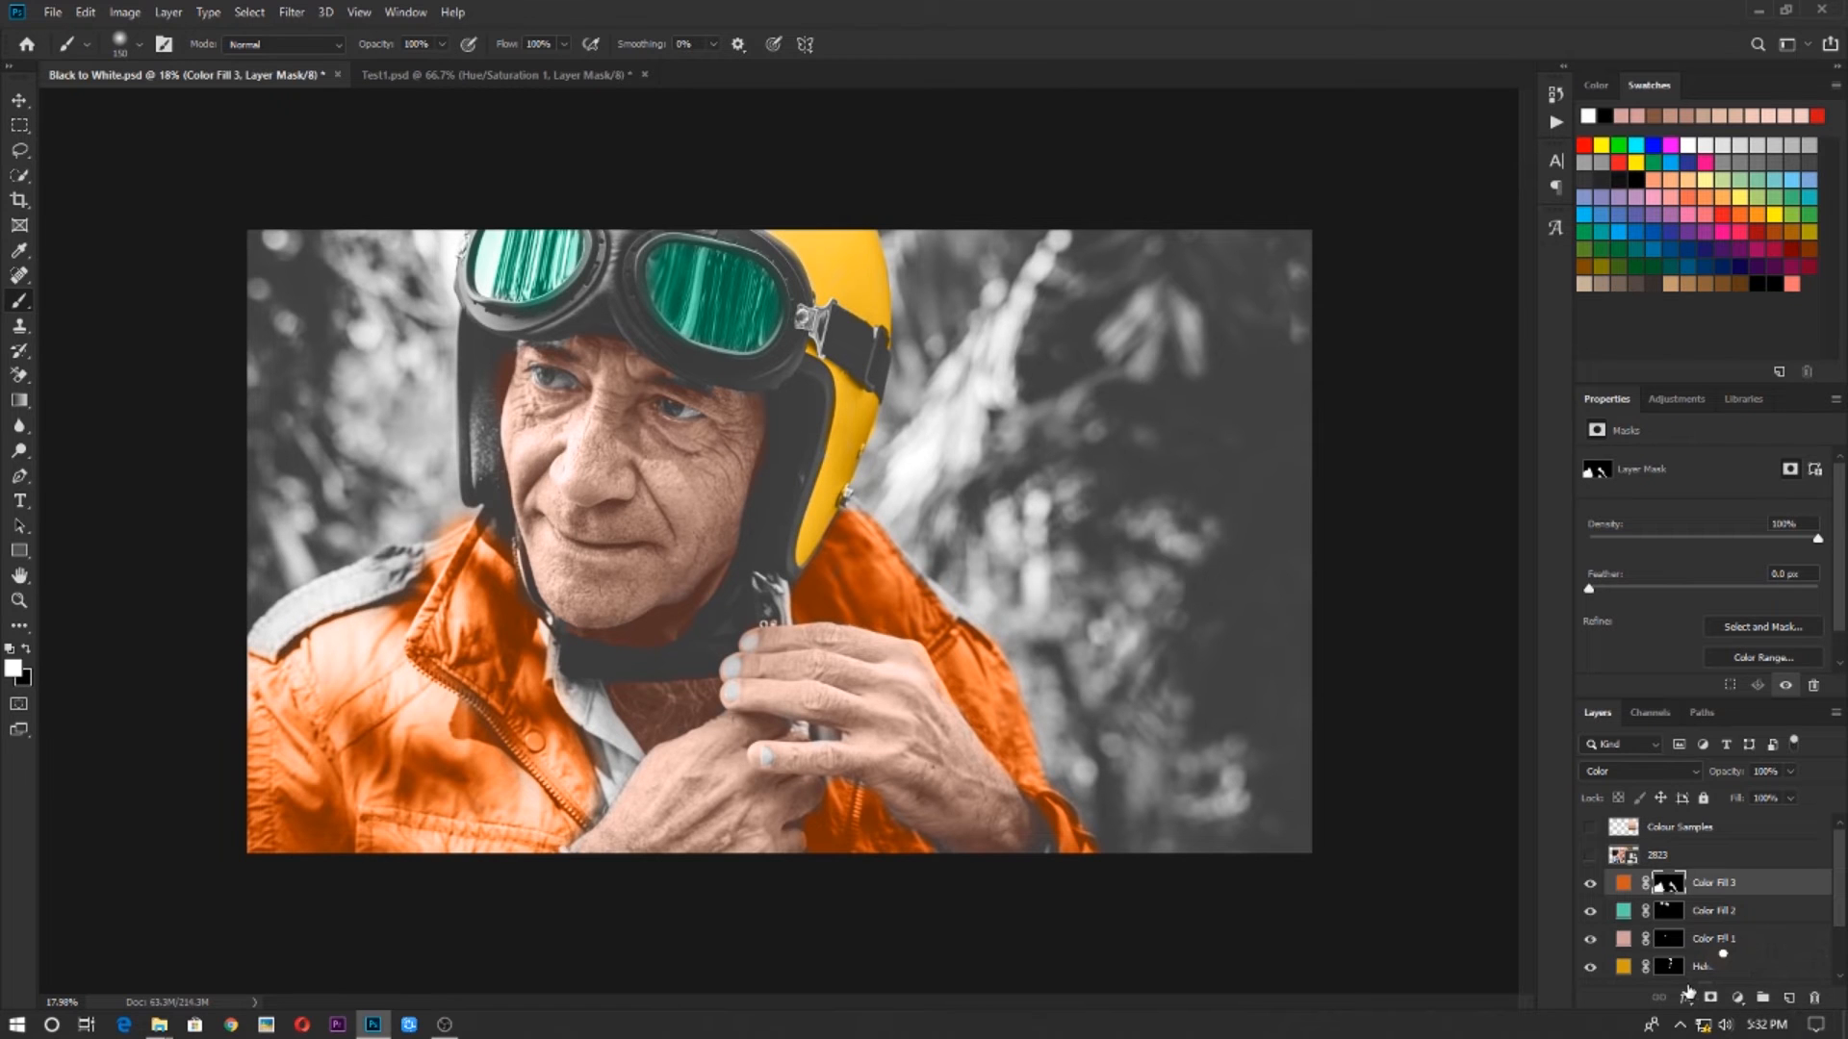
Paint white on the Helmet layer's mask over the nearer shoulder strap to give it the helmet's yellow
{"action": "left_click", "coordinate": [1723, 958]}
{"action": "scroll", "coordinate": [351, 568], "scroll_direction": "up", "scroll_amount": 5}
{"action": "left_click_drag", "start_coordinate": [251, 621], "coordinate": [1047, 710]}
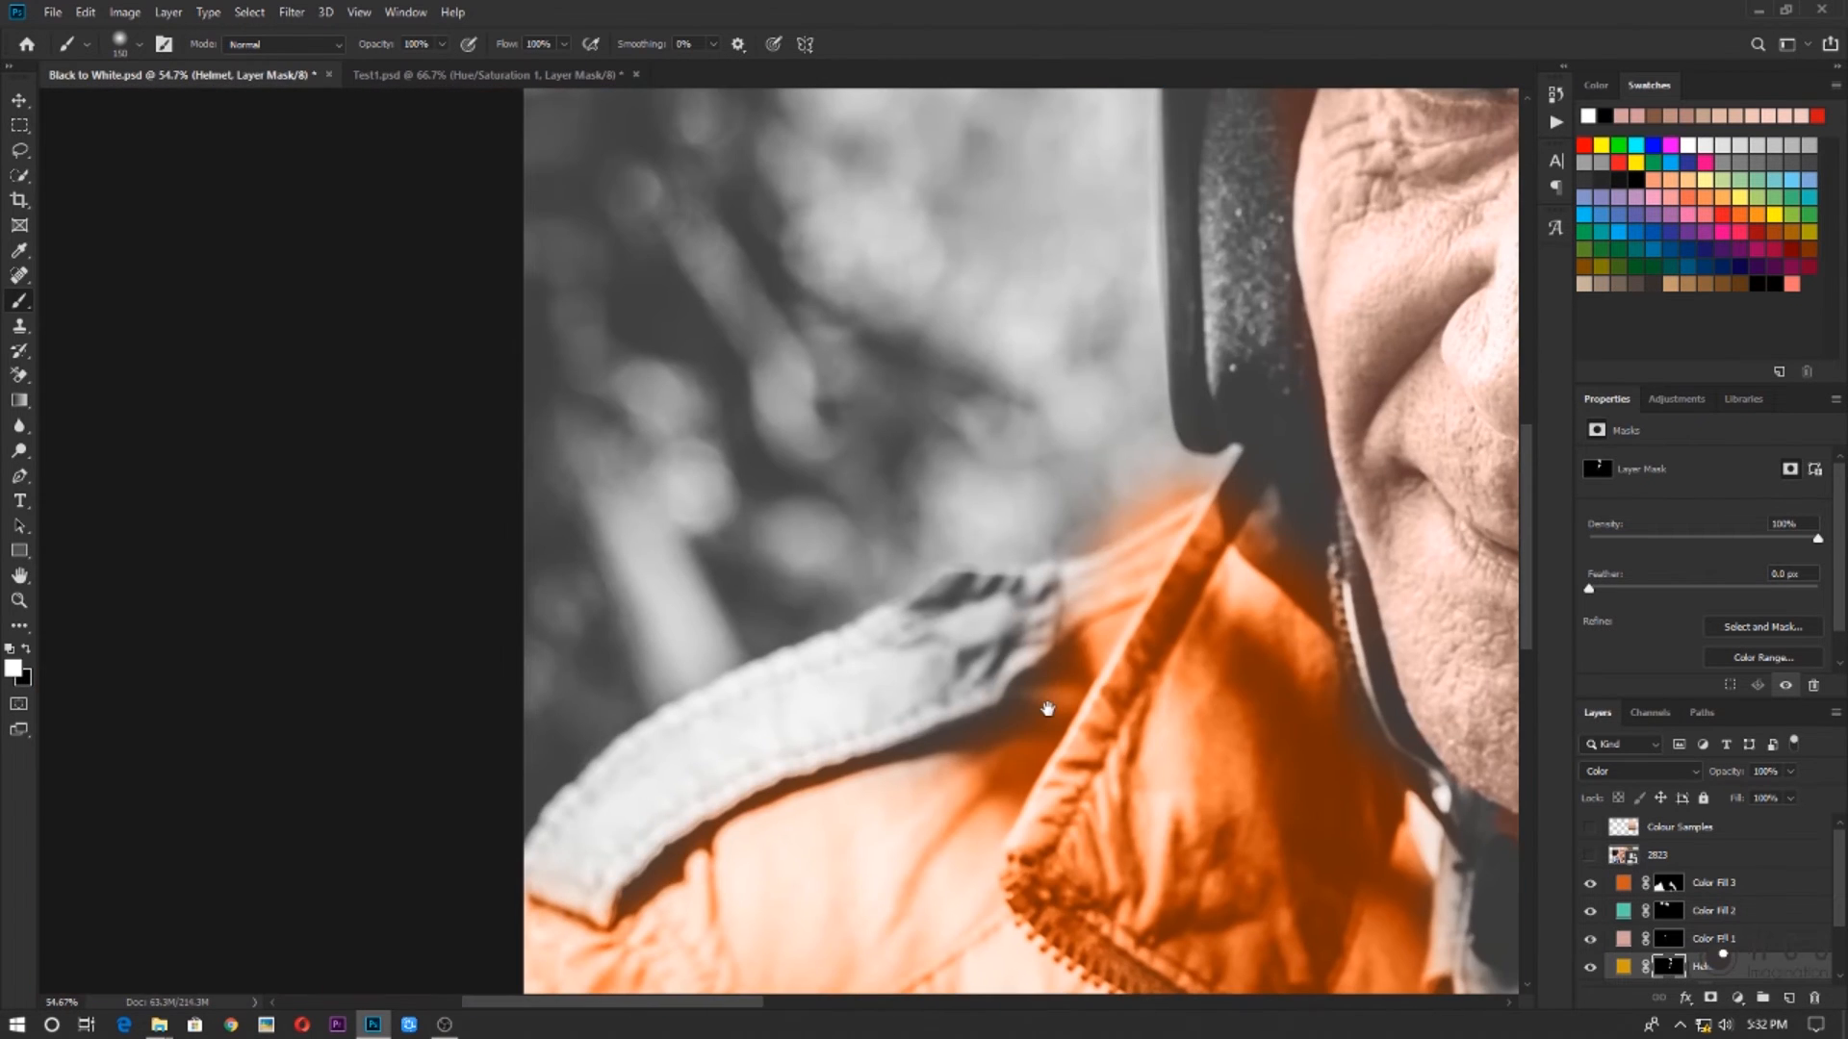
{"action": "mouse_move", "coordinate": [980, 651]}
{"action": "left_mouse_down"}
{"action": "mouse_move", "coordinate": [787, 711]}
{"action": "mouse_move", "coordinate": [998, 608]}
{"action": "mouse_move", "coordinate": [938, 655]}
{"action": "mouse_move", "coordinate": [999, 615]}
{"action": "mouse_move", "coordinate": [999, 656]}
{"action": "mouse_move", "coordinate": [803, 723]}
{"action": "mouse_move", "coordinate": [937, 659]}
{"action": "mouse_move", "coordinate": [709, 744]}
{"action": "mouse_move", "coordinate": [867, 660]}
{"action": "mouse_move", "coordinate": [641, 782]}
{"action": "mouse_move", "coordinate": [701, 717]}
{"action": "mouse_move", "coordinate": [591, 832]}
{"action": "mouse_move", "coordinate": [905, 700]}
{"action": "mouse_move", "coordinate": [537, 864]}
{"action": "mouse_move", "coordinate": [585, 820]}
{"action": "mouse_move", "coordinate": [585, 878]}
{"action": "mouse_move", "coordinate": [627, 840]}
{"action": "left_mouse_up"}
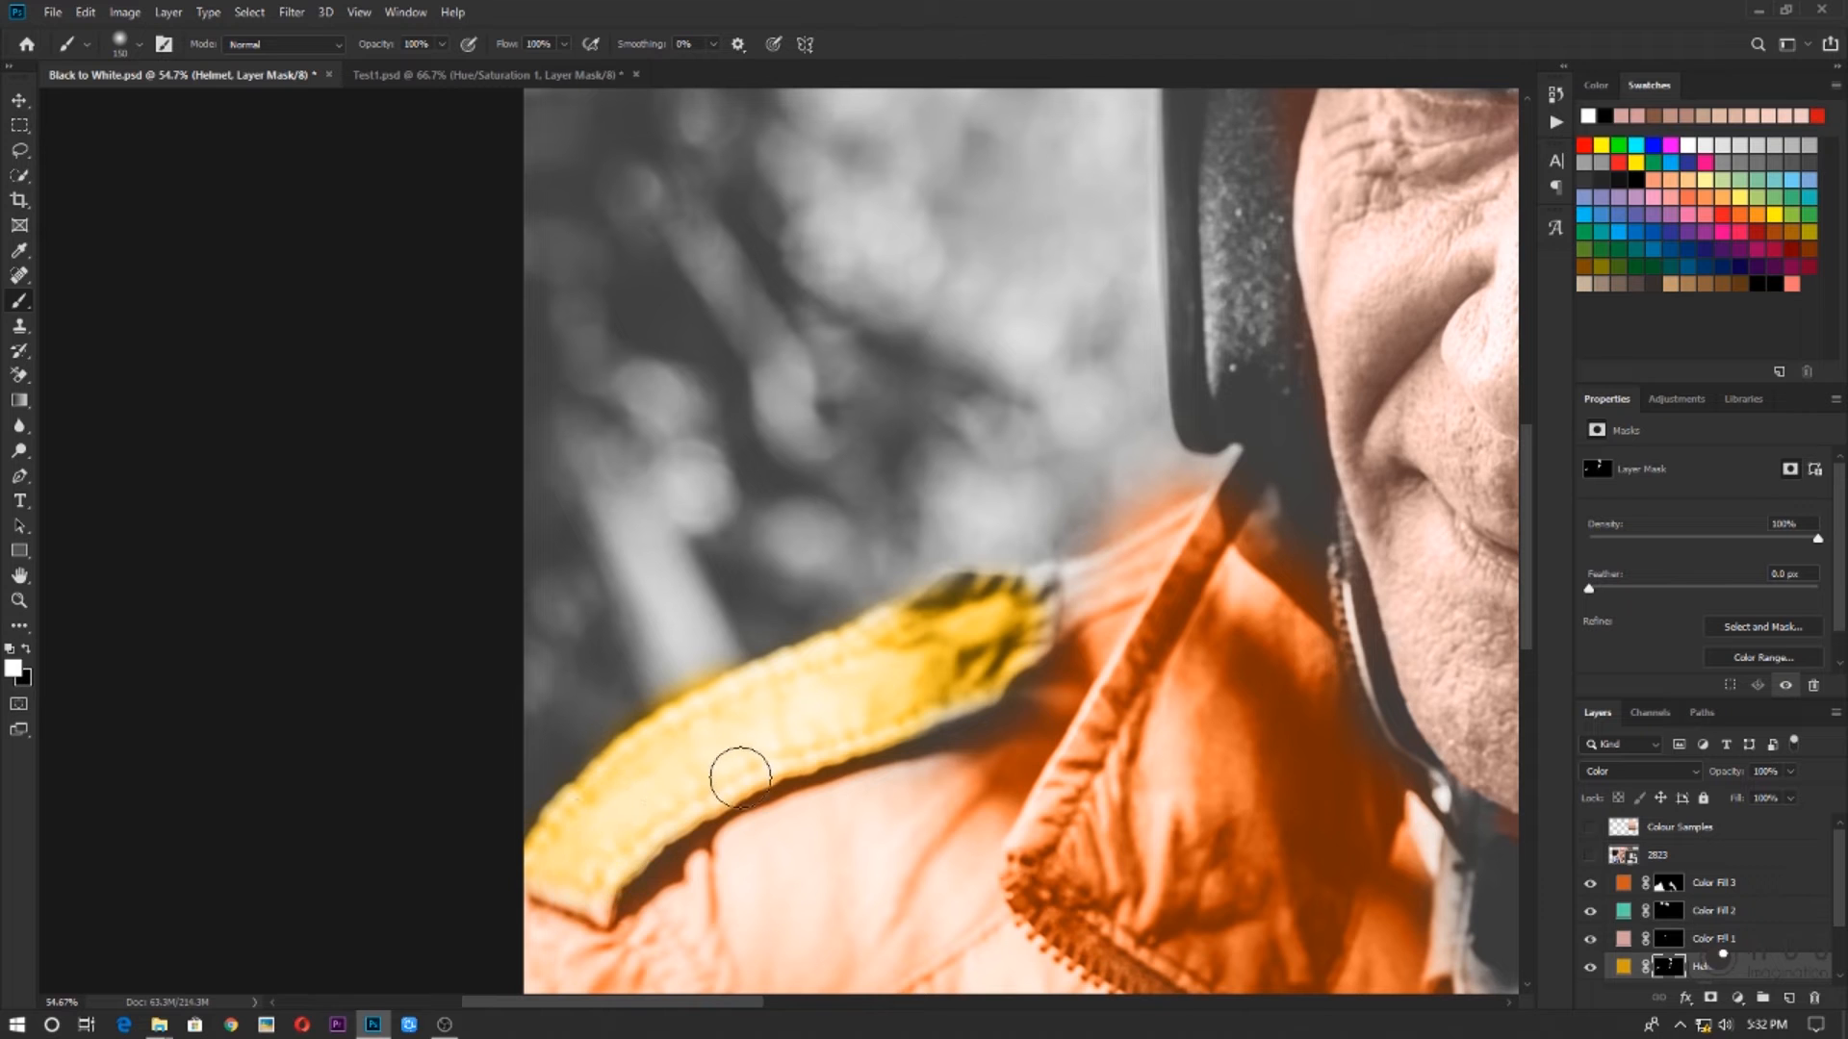
{"action": "scroll", "coordinate": [948, 665], "scroll_direction": "down", "scroll_amount": 4}
{"action": "scroll", "coordinate": [963, 626], "scroll_direction": "down", "scroll_amount": 4}
Use a smaller brush to extend the Helmet mask's yellow onto the remaining strap on the other shoulder
{"action": "scroll", "coordinate": [1135, 630], "scroll_direction": "up", "scroll_amount": 11}
{"action": "key", "text": "bracketleft"}
{"action": "key", "text": "bracketleft"}
{"action": "key", "text": "bracketleft"}
{"action": "key", "text": "bracketleft"}
{"action": "key", "text": "bracketleft"}
{"action": "mouse_move", "coordinate": [713, 515]}
{"action": "left_mouse_down"}
{"action": "mouse_move", "coordinate": [844, 659]}
{"action": "mouse_move", "coordinate": [709, 504]}
{"action": "mouse_move", "coordinate": [773, 515]}
{"action": "left_mouse_up"}
{"action": "scroll", "coordinate": [761, 549], "scroll_direction": "down", "scroll_amount": 1}
{"action": "key", "text": "x"}
{"action": "key", "text": "x"}
{"action": "key", "text": "x"}
{"action": "scroll", "coordinate": [874, 738], "scroll_direction": "down", "scroll_amount": 10}
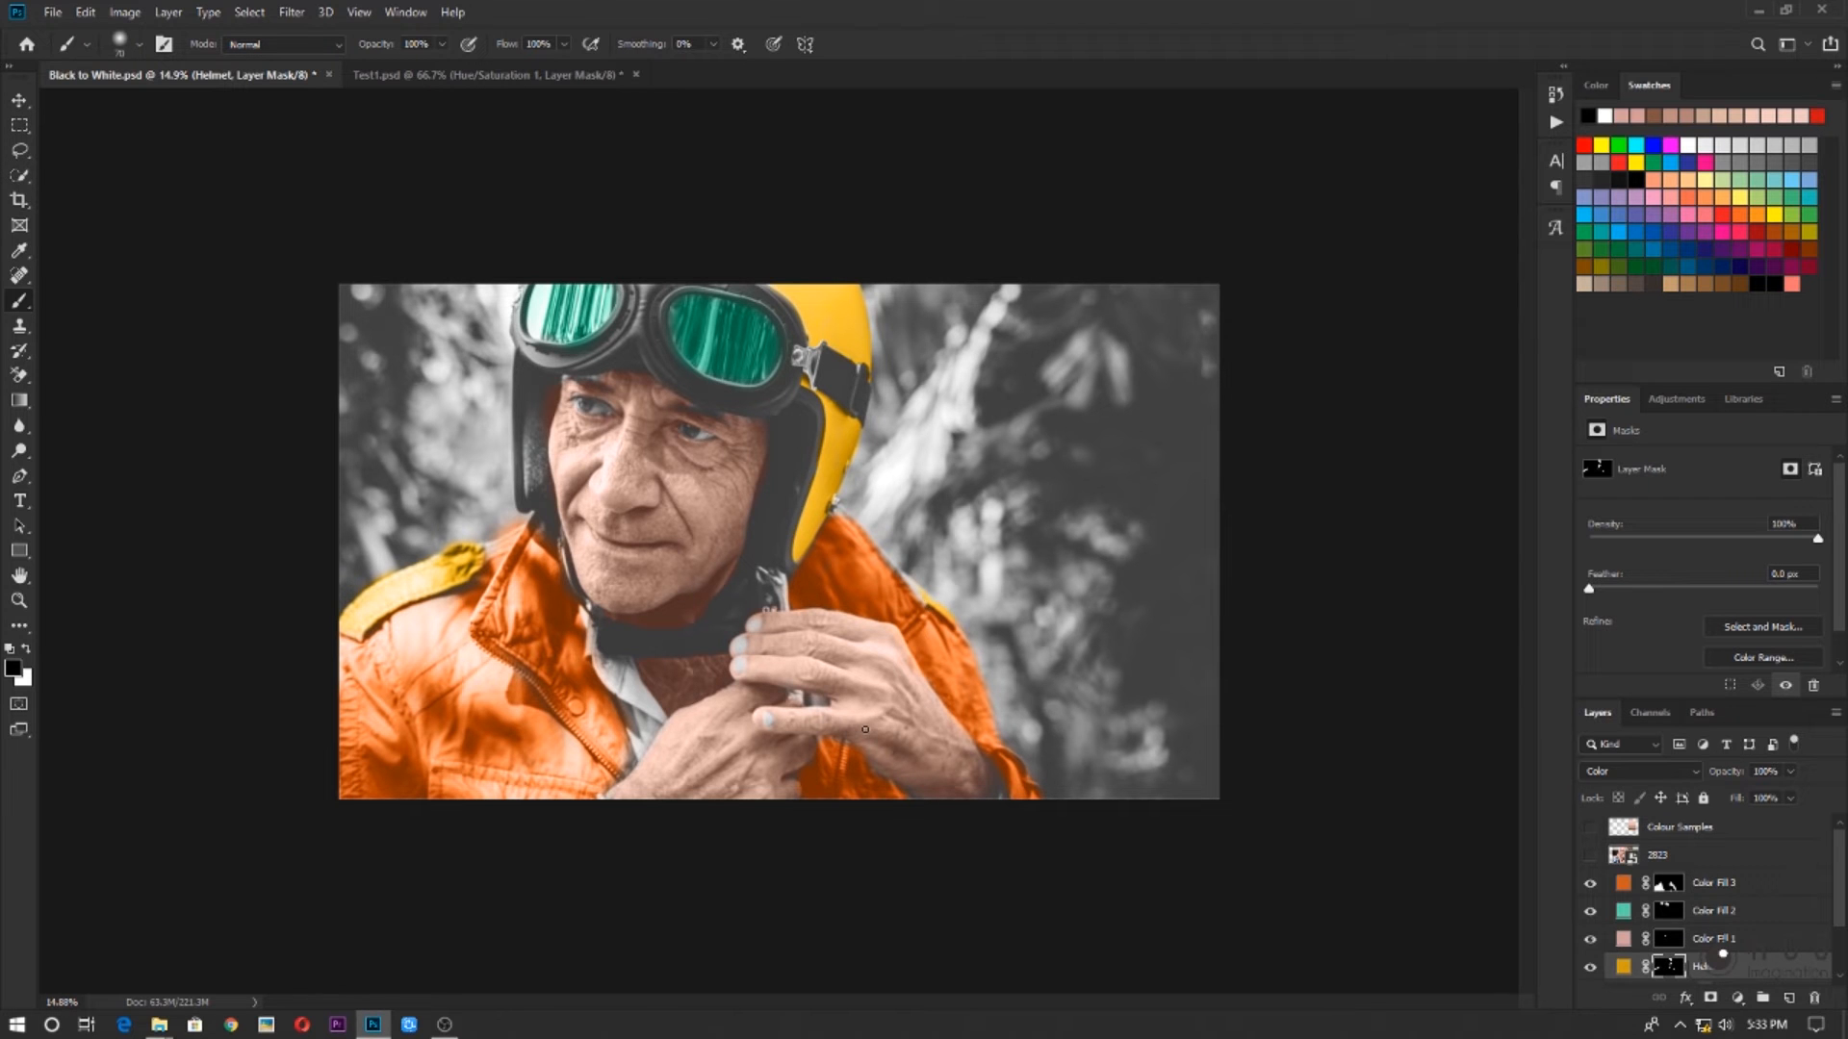
Refine the orange fill's mask around the collar and shoulder, removing spill from the background and filling the grey fabric beside the strap
{"action": "scroll", "coordinate": [819, 674], "scroll_direction": "up", "scroll_amount": 15}
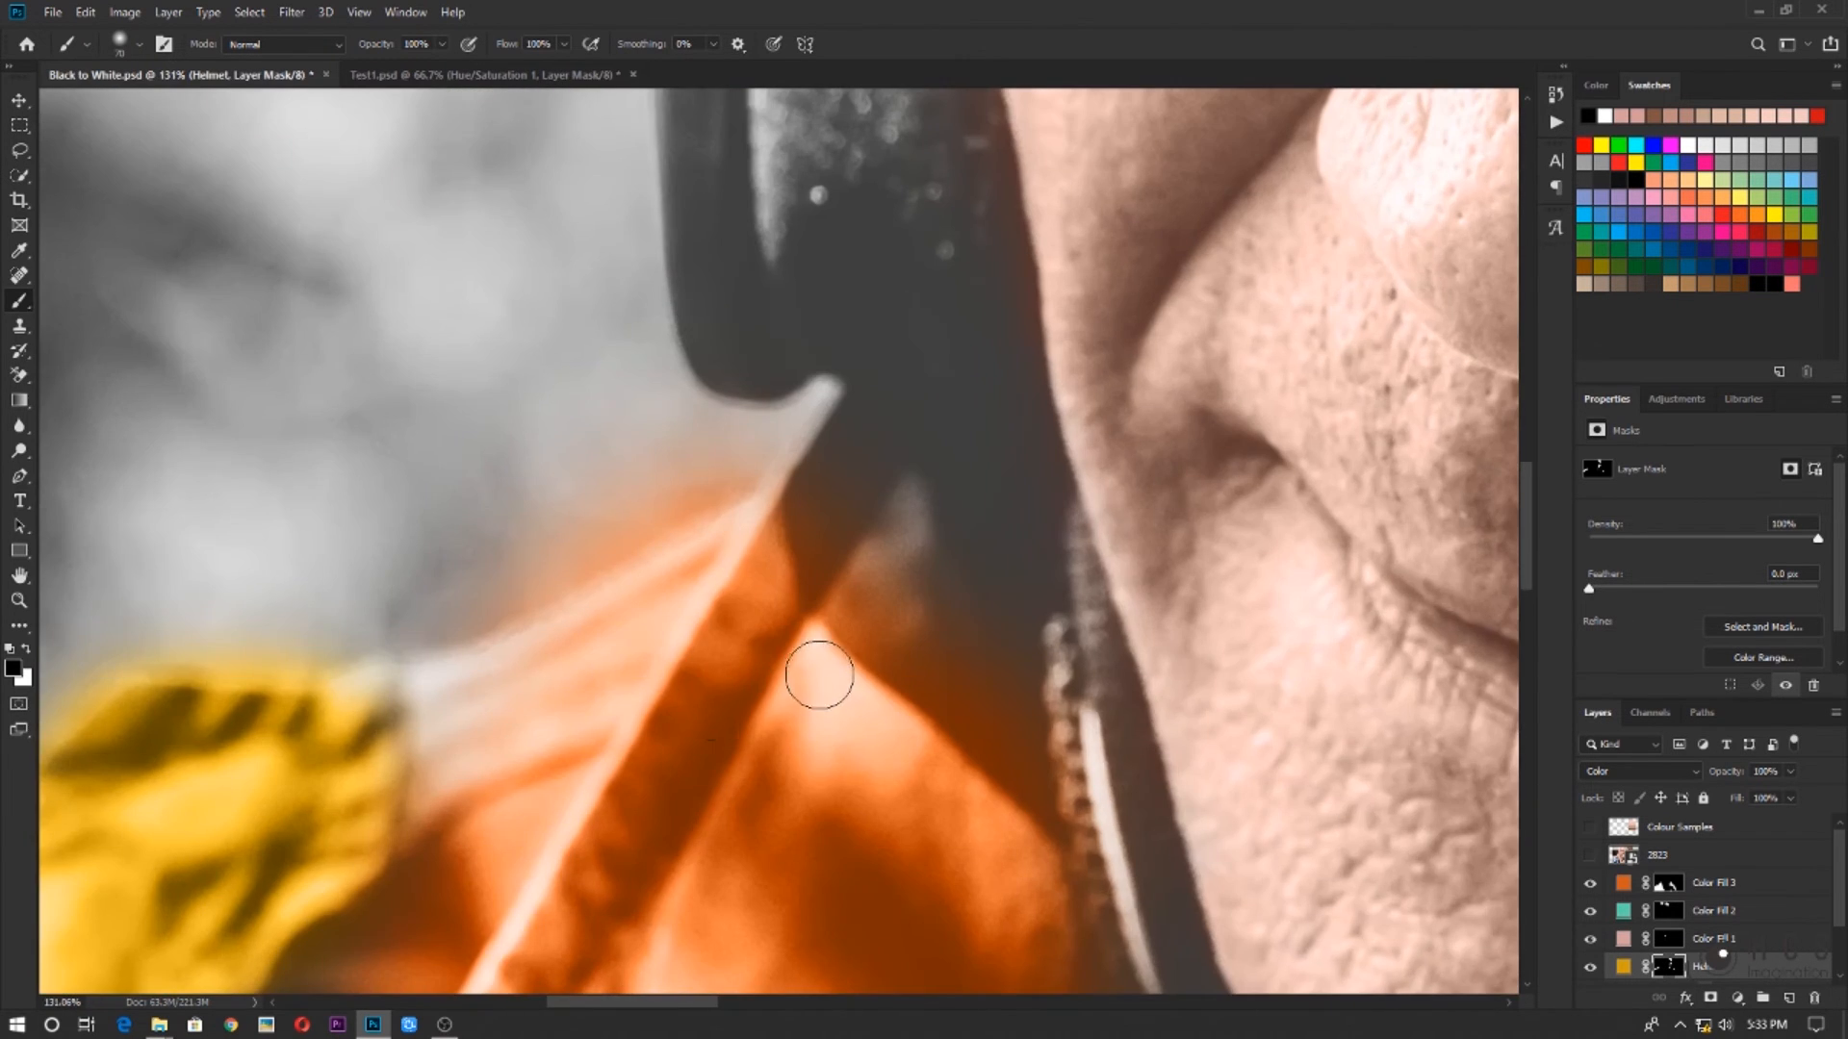
{"action": "left_click_drag", "start_coordinate": [819, 674], "coordinate": [1107, 544]}
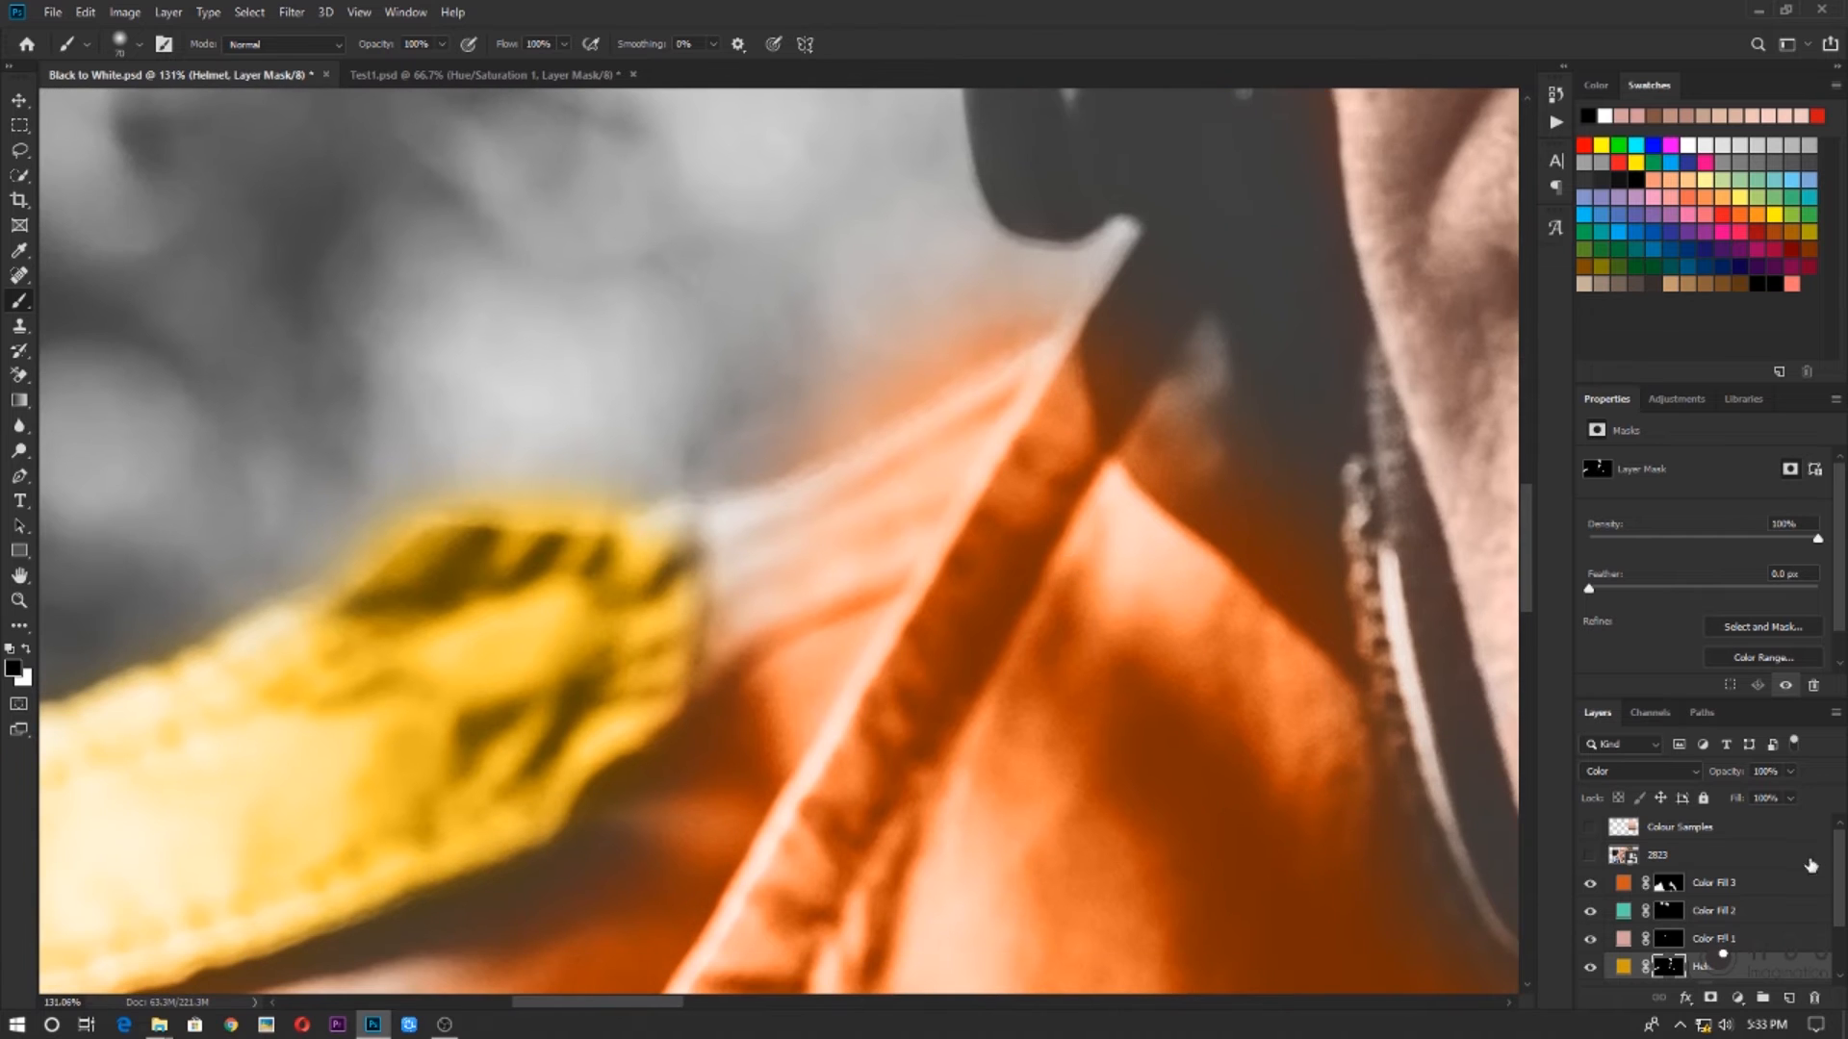
{"action": "left_click", "coordinate": [1668, 882]}
{"action": "scroll", "coordinate": [944, 681], "scroll_direction": "down", "scroll_amount": 2}
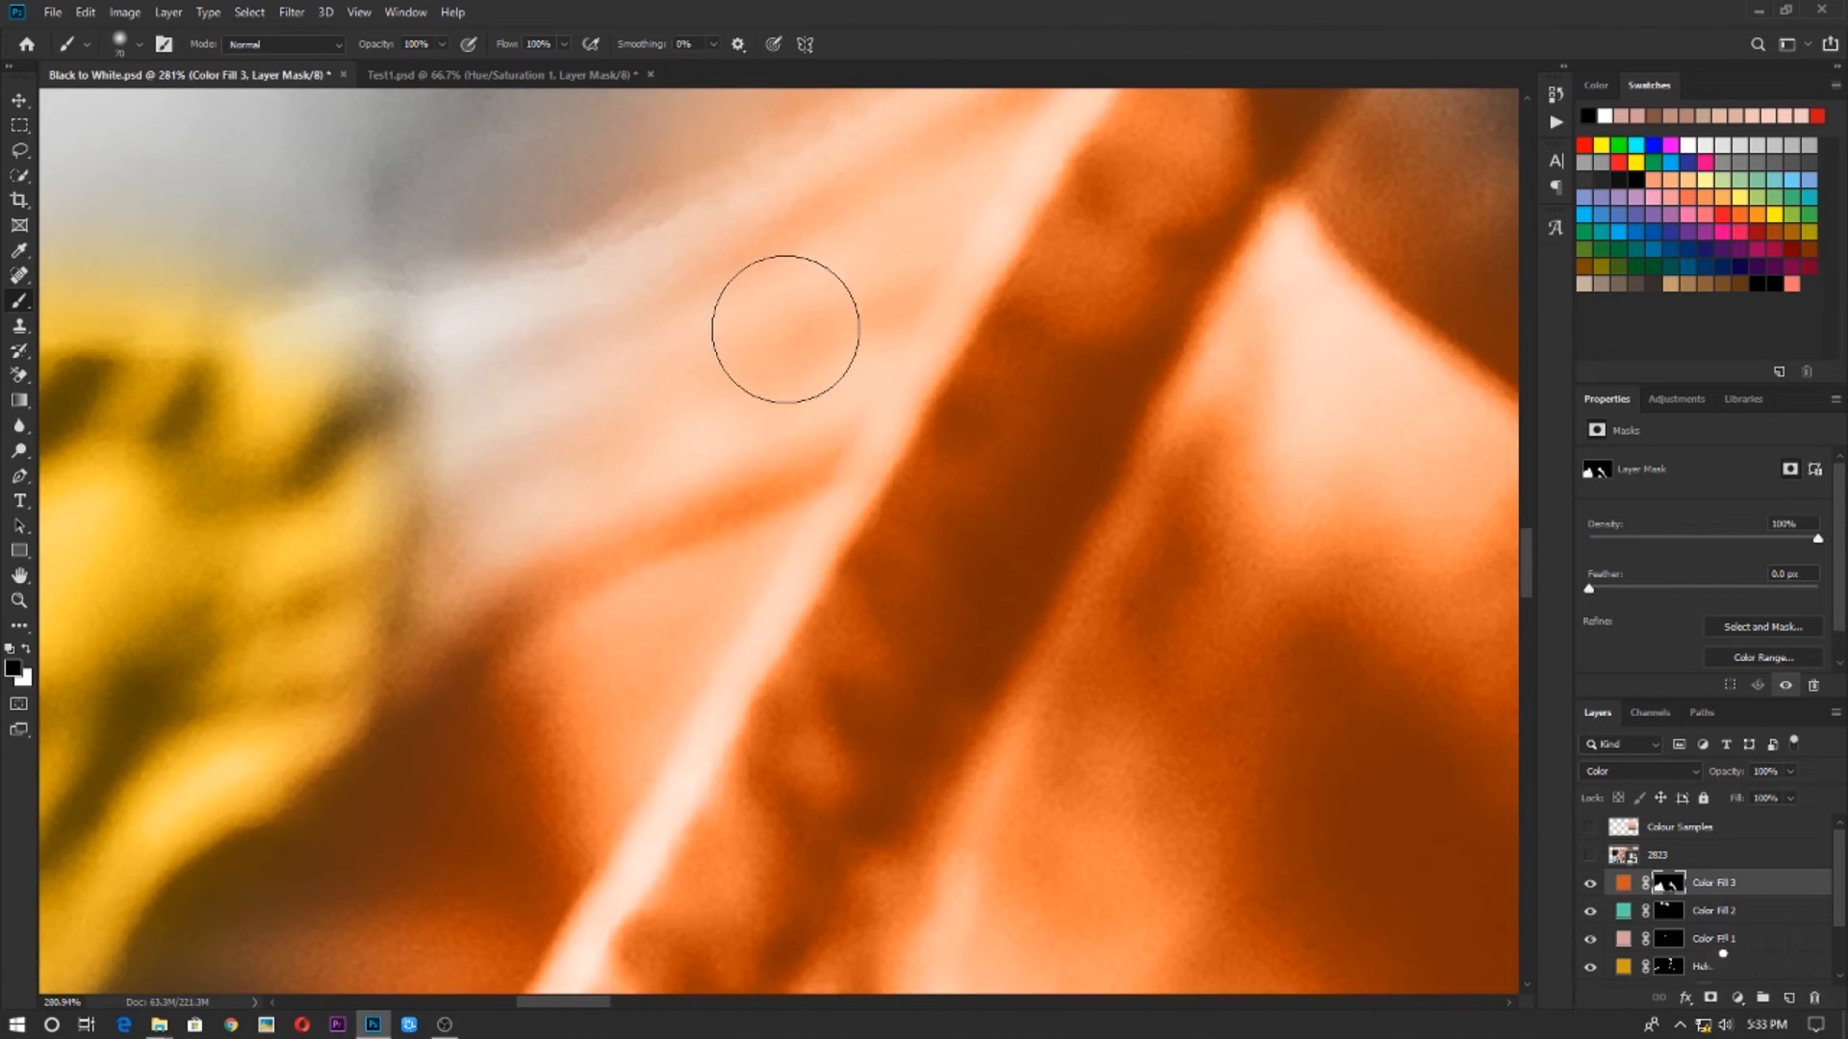
{"action": "scroll", "coordinate": [793, 407], "scroll_direction": "down", "scroll_amount": 3}
{"action": "key", "text": "x"}
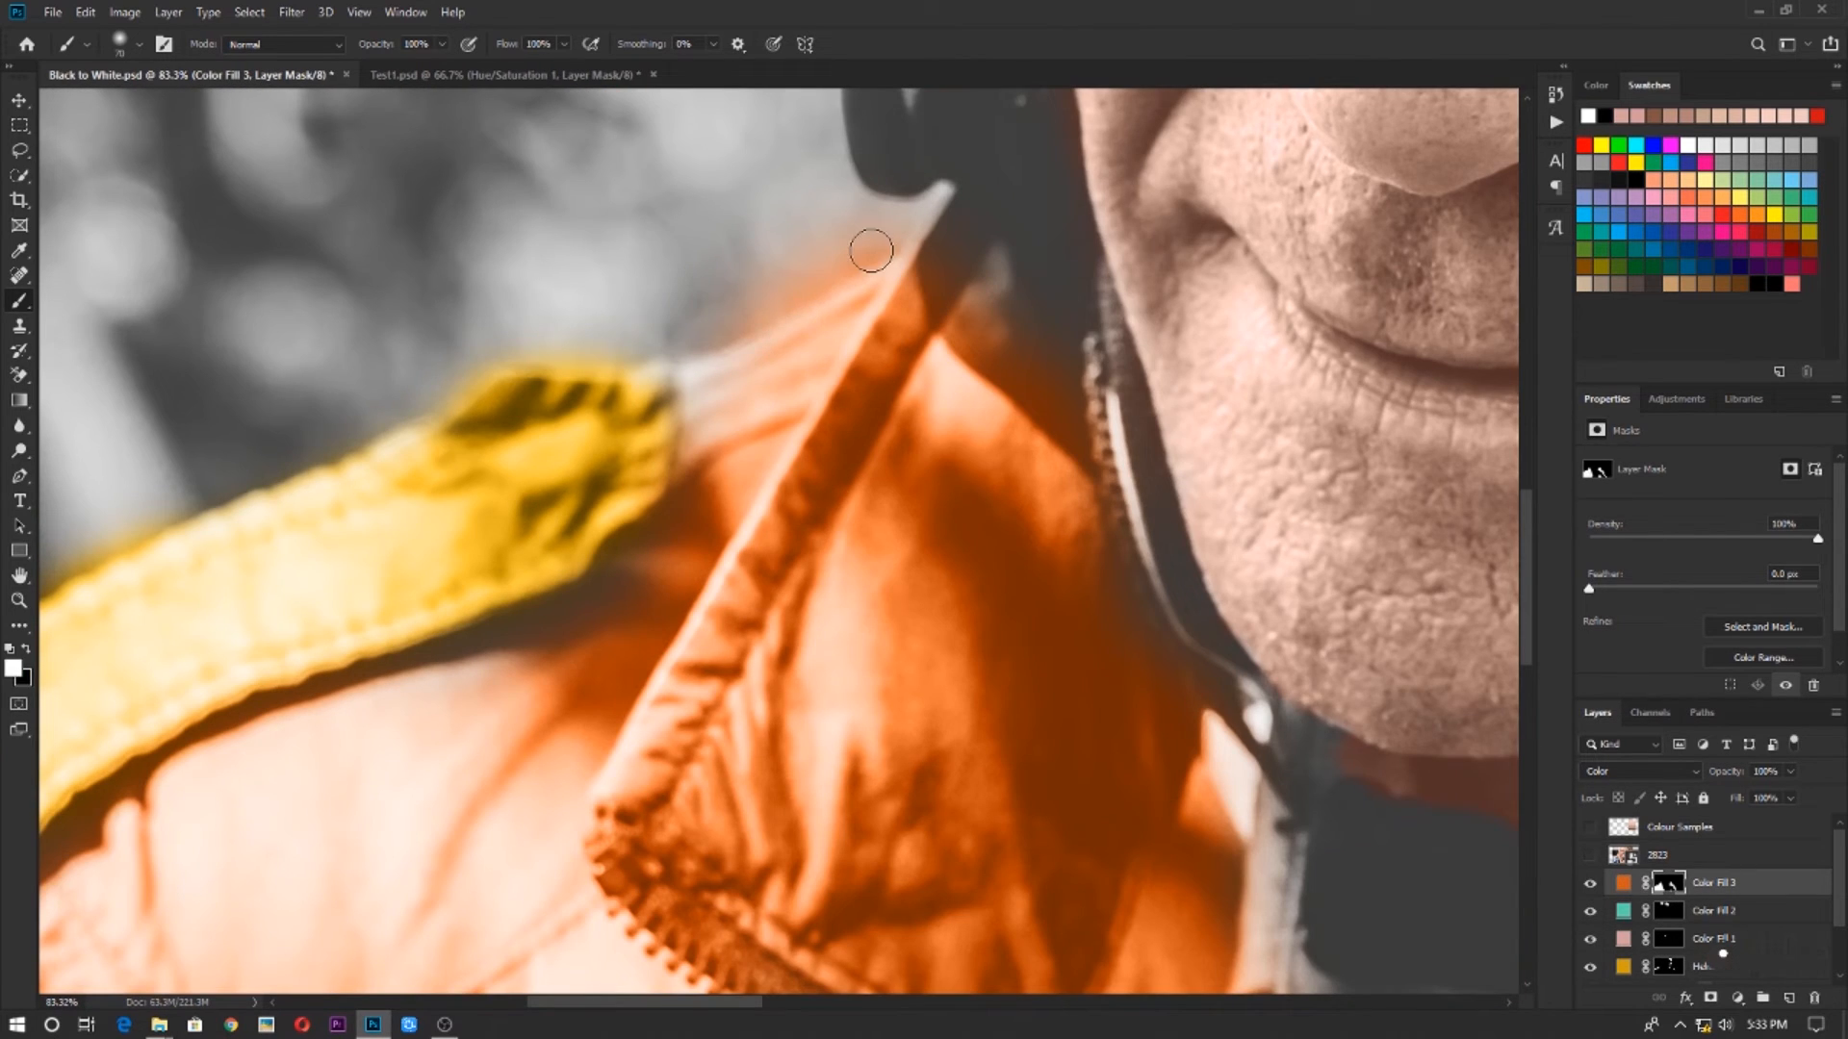
{"action": "left_click_drag", "start_coordinate": [866, 212], "coordinate": [694, 300]}
{"action": "key", "text": "x"}
{"action": "mouse_move", "coordinate": [850, 248]}
{"action": "left_mouse_down"}
{"action": "mouse_move", "coordinate": [675, 306]}
{"action": "mouse_move", "coordinate": [867, 223]}
{"action": "mouse_move", "coordinate": [718, 335]}
{"action": "mouse_move", "coordinate": [736, 258]}
{"action": "mouse_move", "coordinate": [886, 254]}
{"action": "left_mouse_up"}
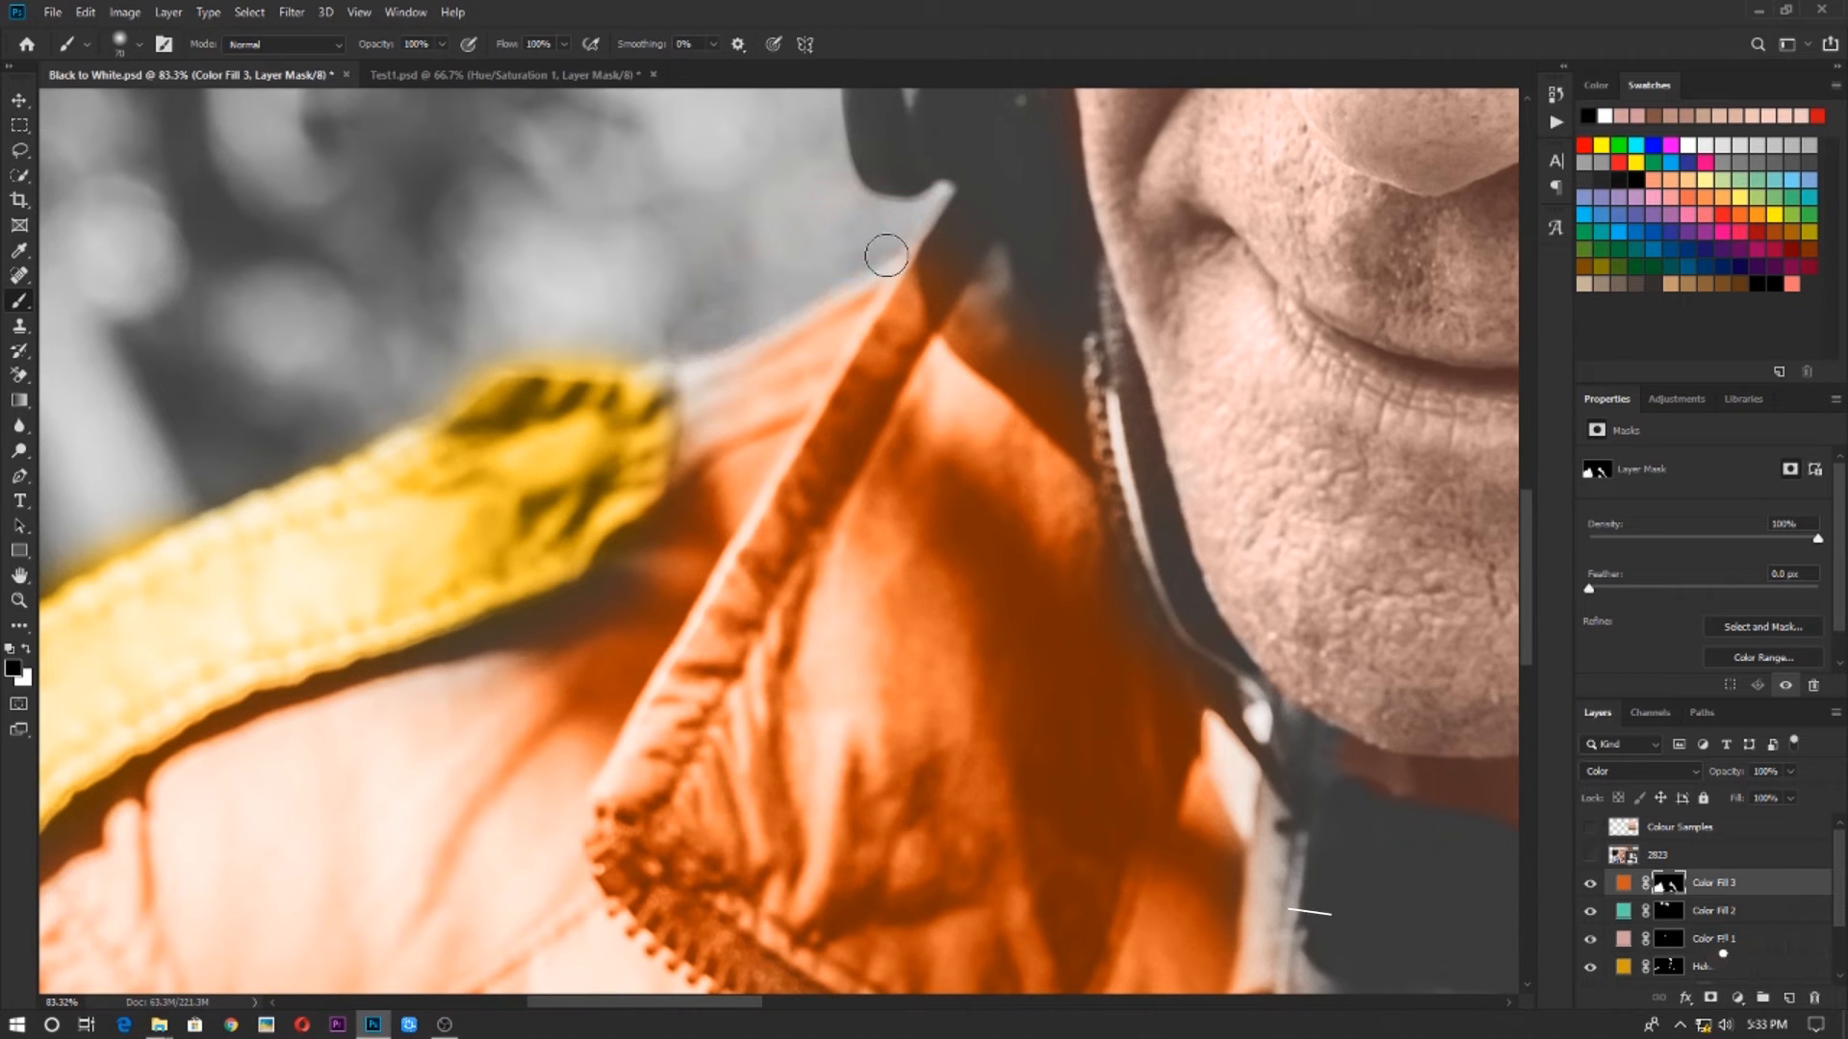
{"action": "key", "text": "x"}
{"action": "left_click_drag", "start_coordinate": [713, 430], "coordinate": [975, 277]}
Touch up the orange fill's mask on the jacket areas around the zipper and hands, reducing the brush size for tight spots
{"action": "scroll", "coordinate": [1023, 446], "scroll_direction": "down", "scroll_amount": 6}
{"action": "scroll", "coordinate": [616, 795], "scroll_direction": "up", "scroll_amount": 7}
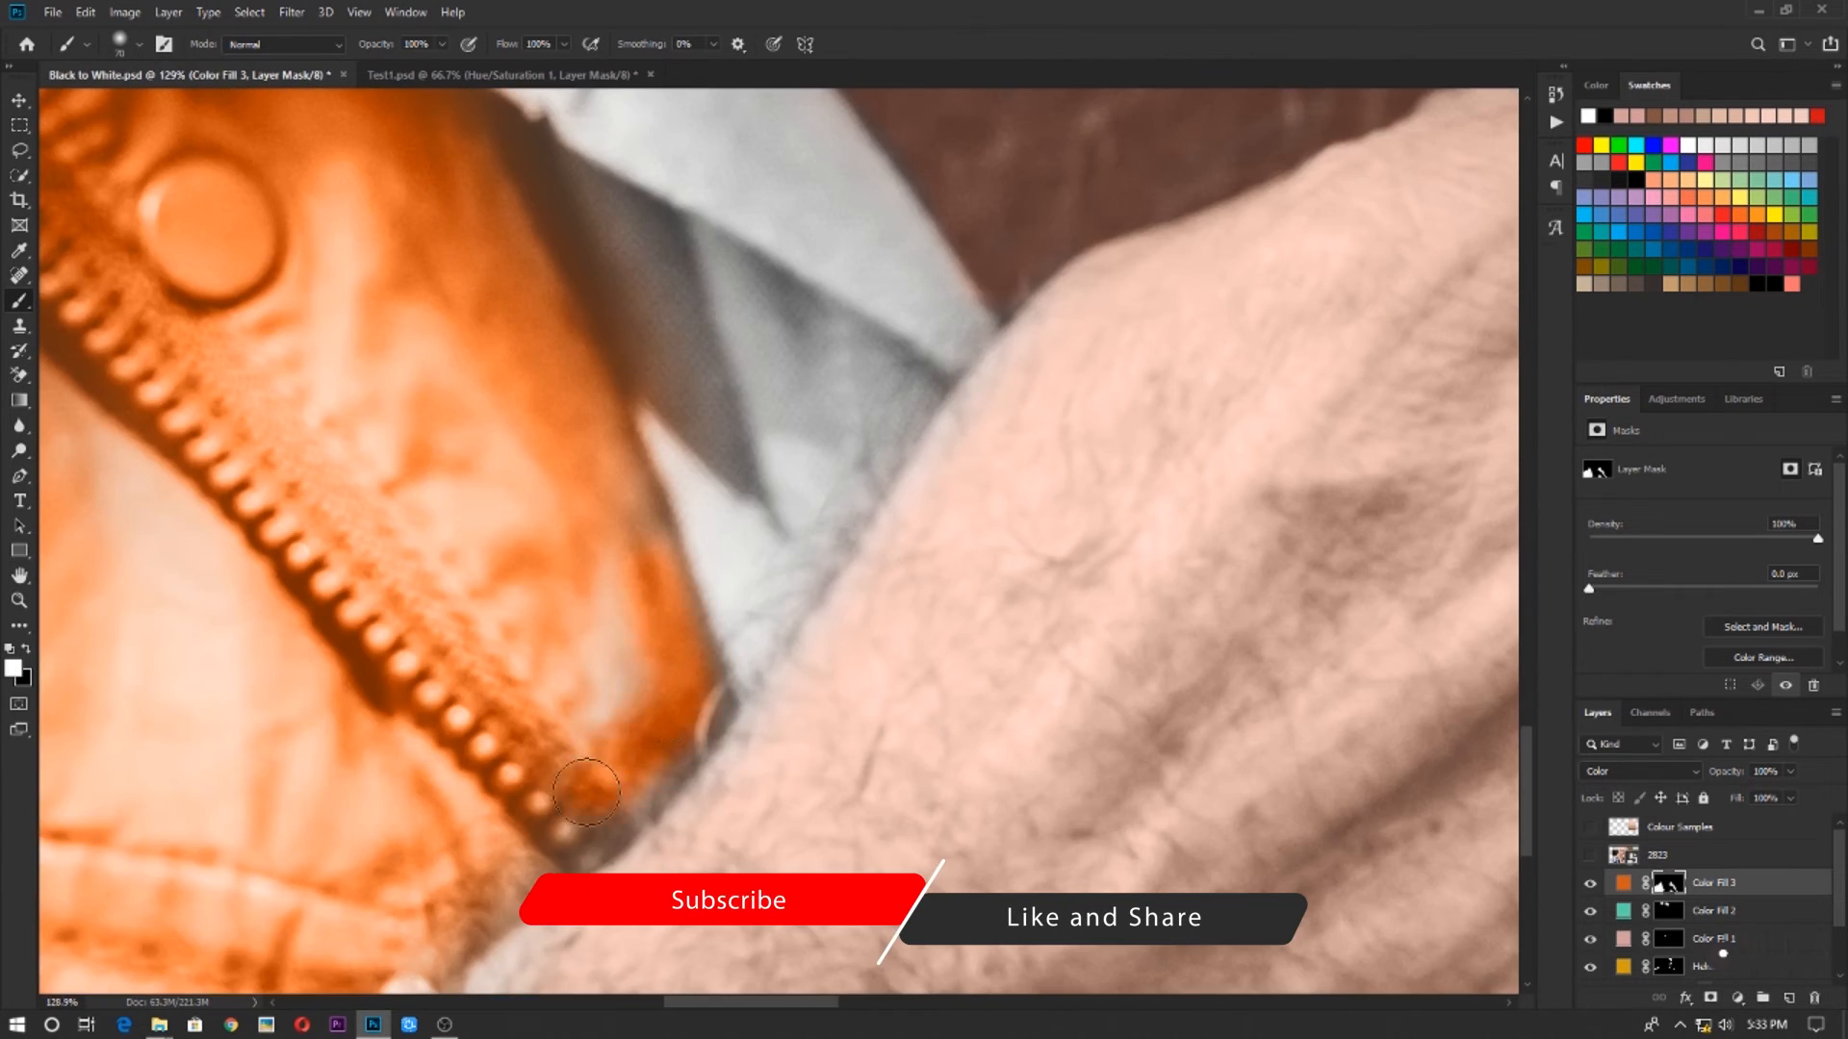
{"action": "scroll", "coordinate": [636, 797], "scroll_direction": "down", "scroll_amount": 4}
{"action": "scroll", "coordinate": [636, 797], "scroll_direction": "down", "scroll_amount": 4}
{"action": "scroll", "coordinate": [818, 811], "scroll_direction": "up", "scroll_amount": 8}
{"action": "mouse_move", "coordinate": [759, 780]}
{"action": "left_mouse_down"}
{"action": "mouse_move", "coordinate": [990, 585]}
{"action": "mouse_move", "coordinate": [926, 617]}
{"action": "mouse_move", "coordinate": [920, 569]}
{"action": "mouse_move", "coordinate": [932, 623]}
{"action": "mouse_move", "coordinate": [900, 618]}
{"action": "mouse_move", "coordinate": [1018, 635]}
{"action": "mouse_move", "coordinate": [882, 532]}
{"action": "left_mouse_up"}
{"action": "scroll", "coordinate": [953, 590], "scroll_direction": "down", "scroll_amount": 7}
{"action": "scroll", "coordinate": [948, 461], "scroll_direction": "up", "scroll_amount": 7}
{"action": "scroll", "coordinate": [900, 619], "scroll_direction": "up", "scroll_amount": 3}
{"action": "key", "text": "bracketleft"}
{"action": "key", "text": "bracketleft"}
{"action": "key", "text": "bracketleft"}
{"action": "key", "text": "bracketleft"}
{"action": "key", "text": "bracketleft"}
{"action": "scroll", "coordinate": [882, 532], "scroll_direction": "down", "scroll_amount": 10}
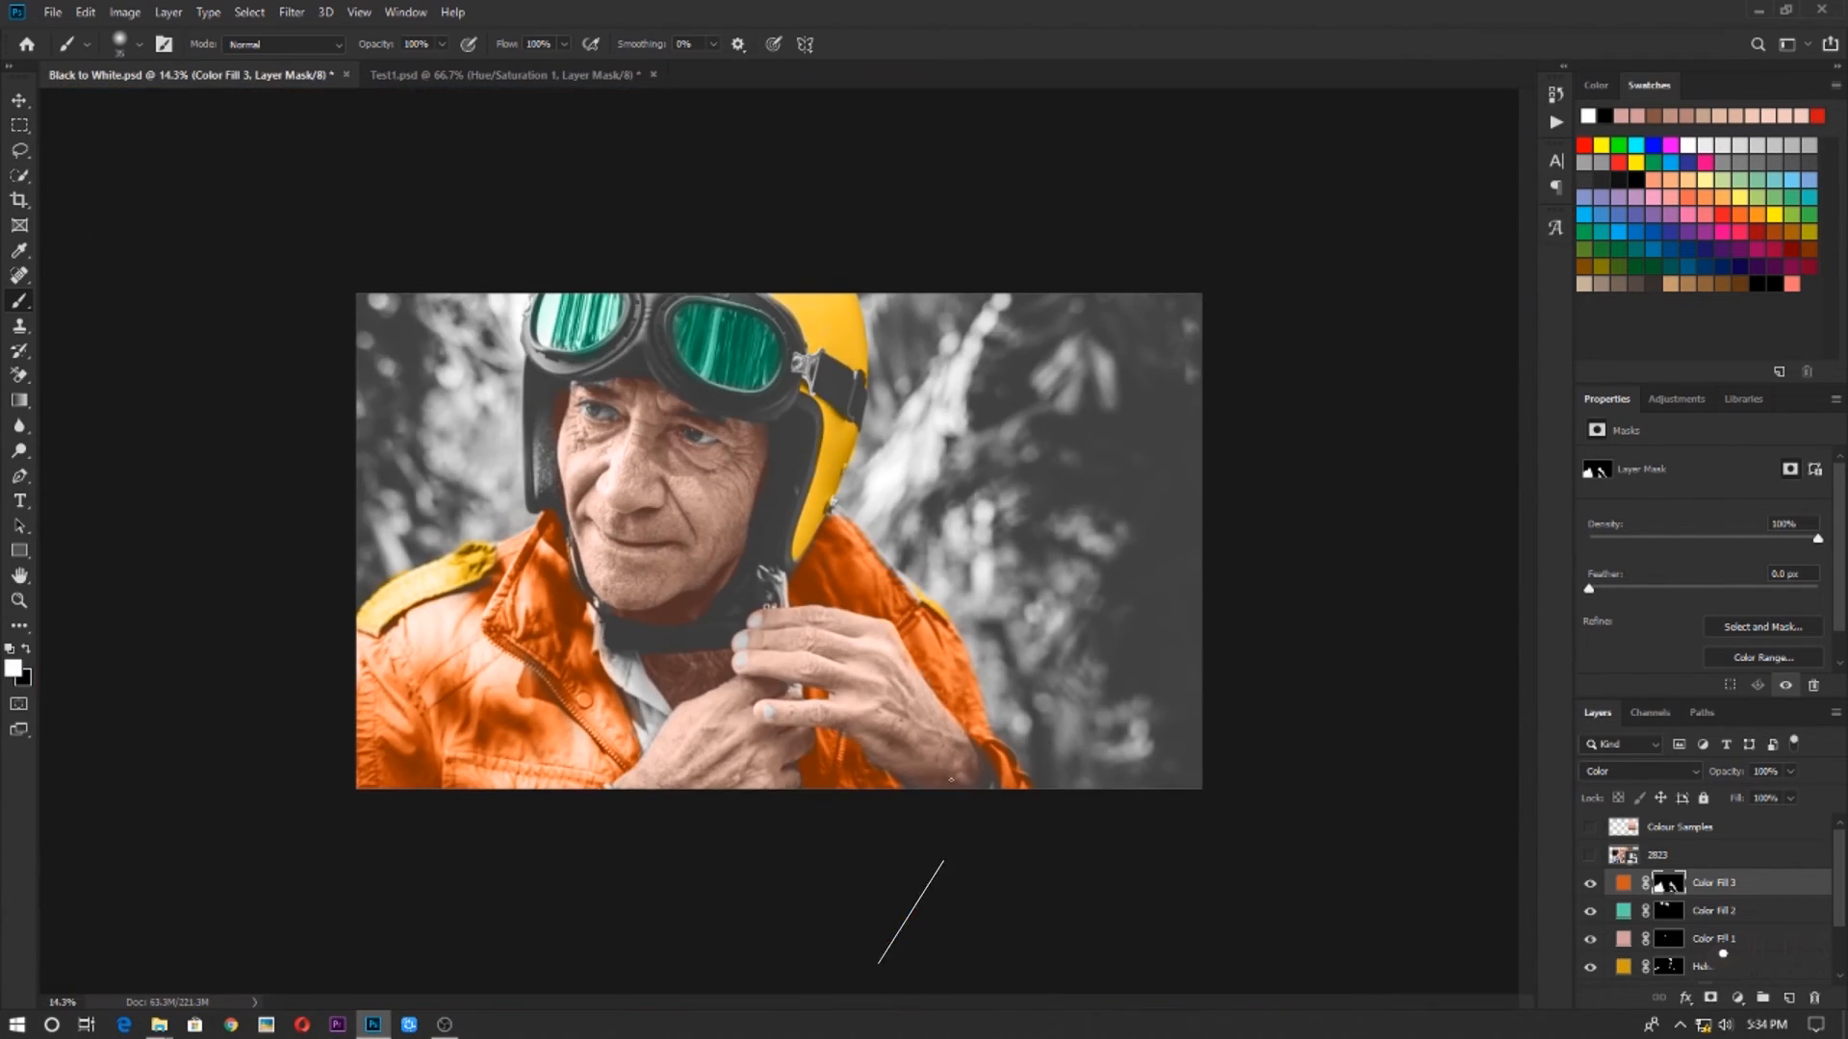
Touch up the orange mask along the outer edge of the jacket's far shoulder and sleeve
{"action": "scroll", "coordinate": [829, 718], "scroll_direction": "up", "scroll_amount": 7}
{"action": "left_click_drag", "start_coordinate": [830, 718], "coordinate": [858, 111]}
{"action": "left_click_drag", "start_coordinate": [1218, 438], "coordinate": [1245, 512]}
{"action": "scroll", "coordinate": [661, 554], "scroll_direction": "down", "scroll_amount": 10}
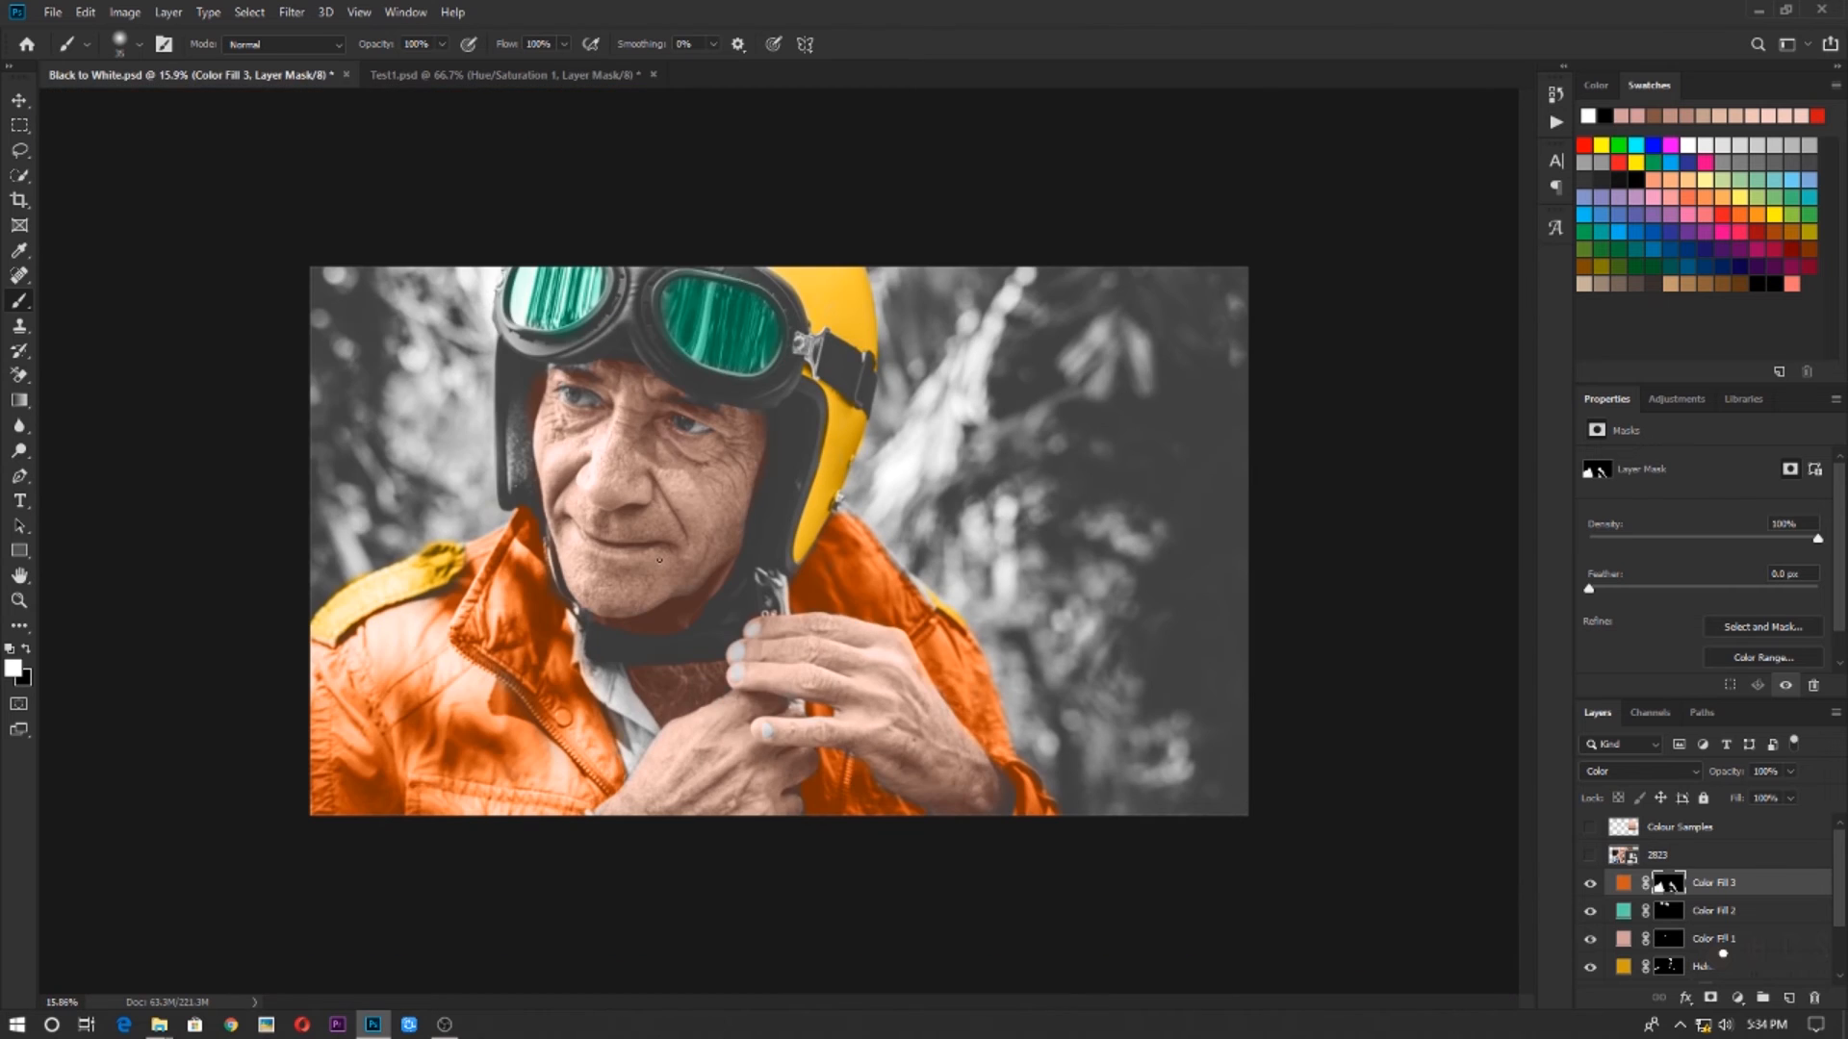
{"action": "scroll", "coordinate": [922, 599], "scroll_direction": "up", "scroll_amount": 8}
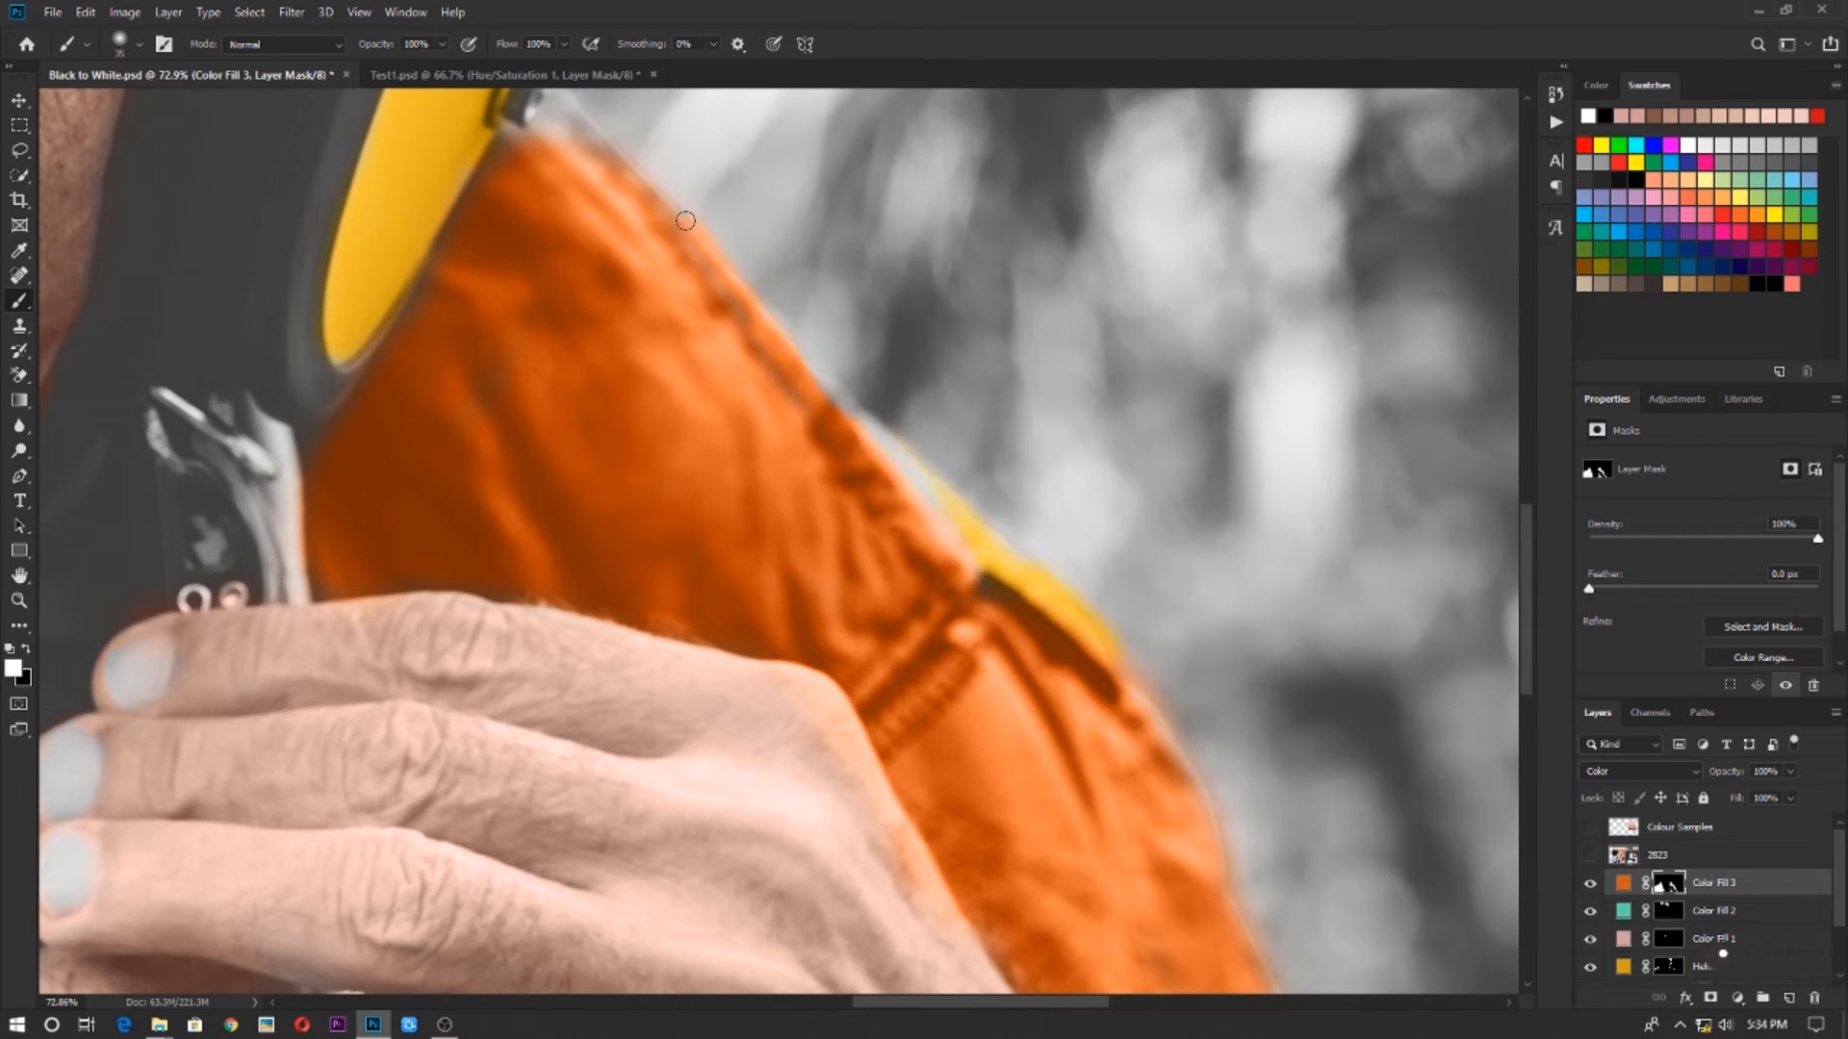
{"action": "scroll", "coordinate": [577, 330], "scroll_direction": "down", "scroll_amount": 10}
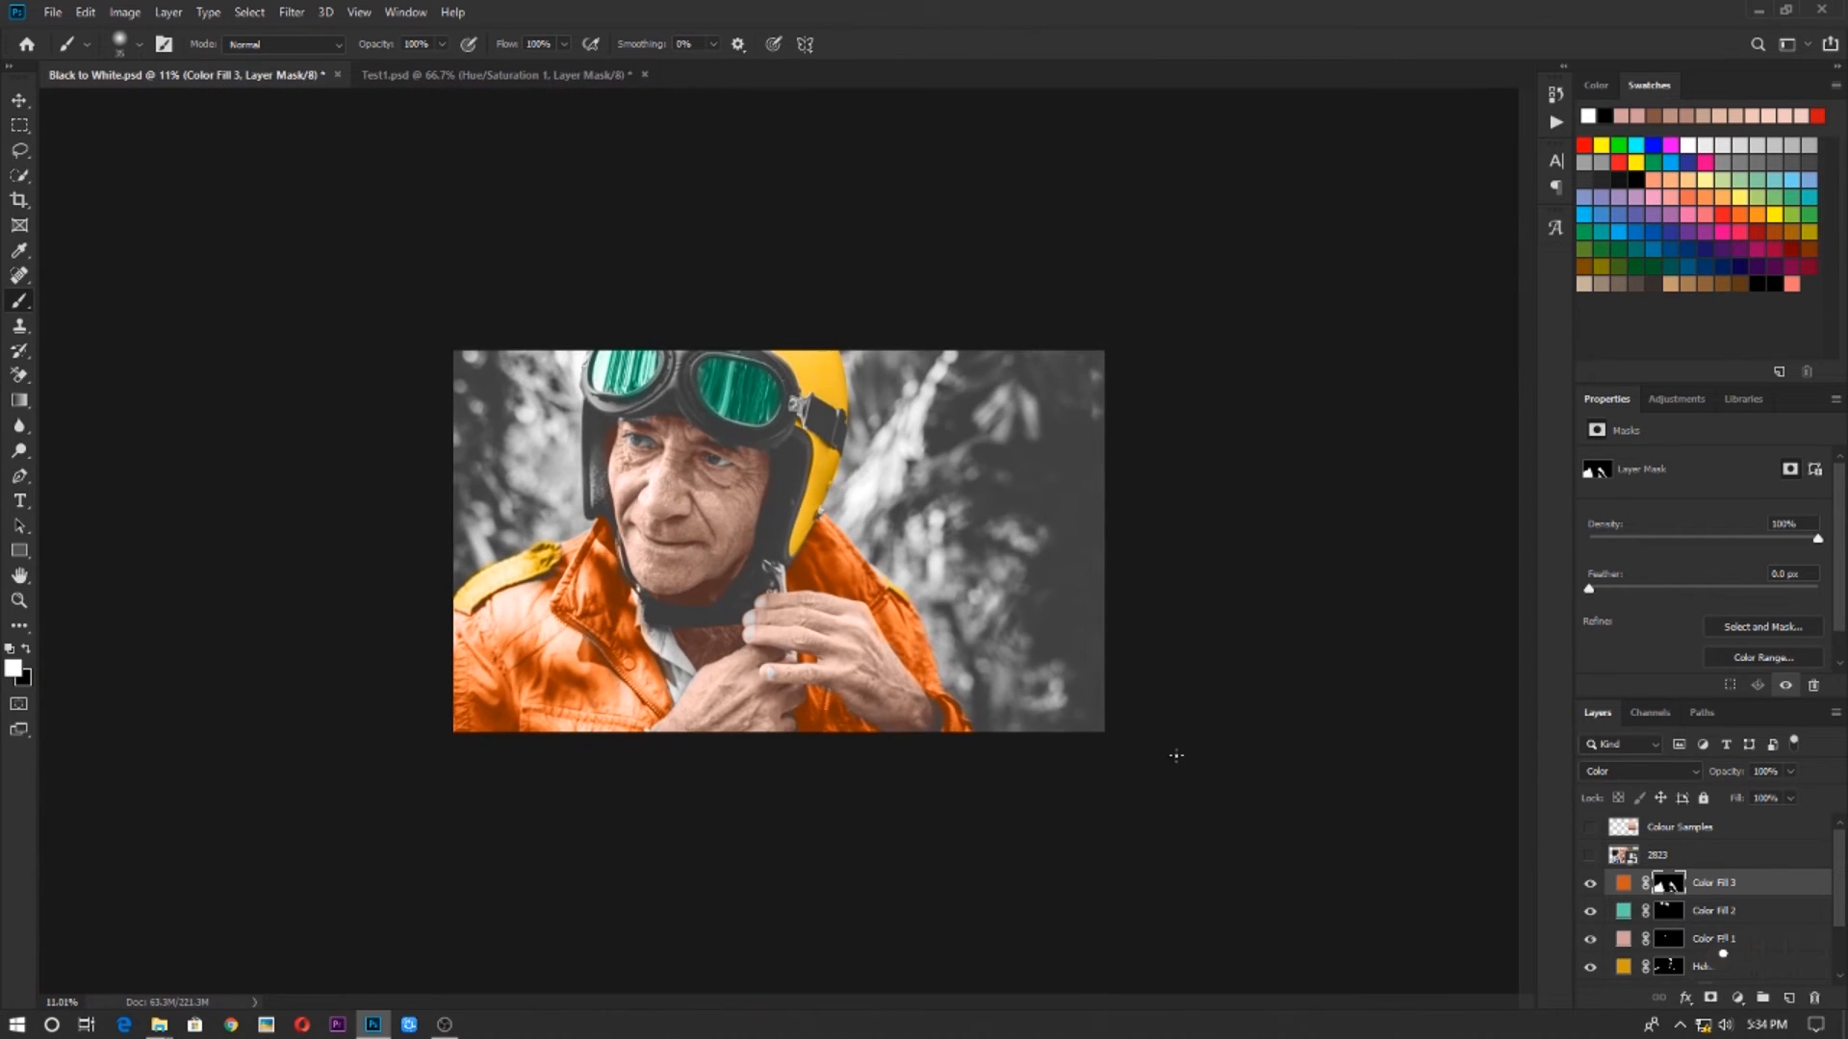
Add a Solid Color fill layer in bright red from the swatches above the orange fill layer
{"action": "left_click", "coordinate": [1735, 892]}
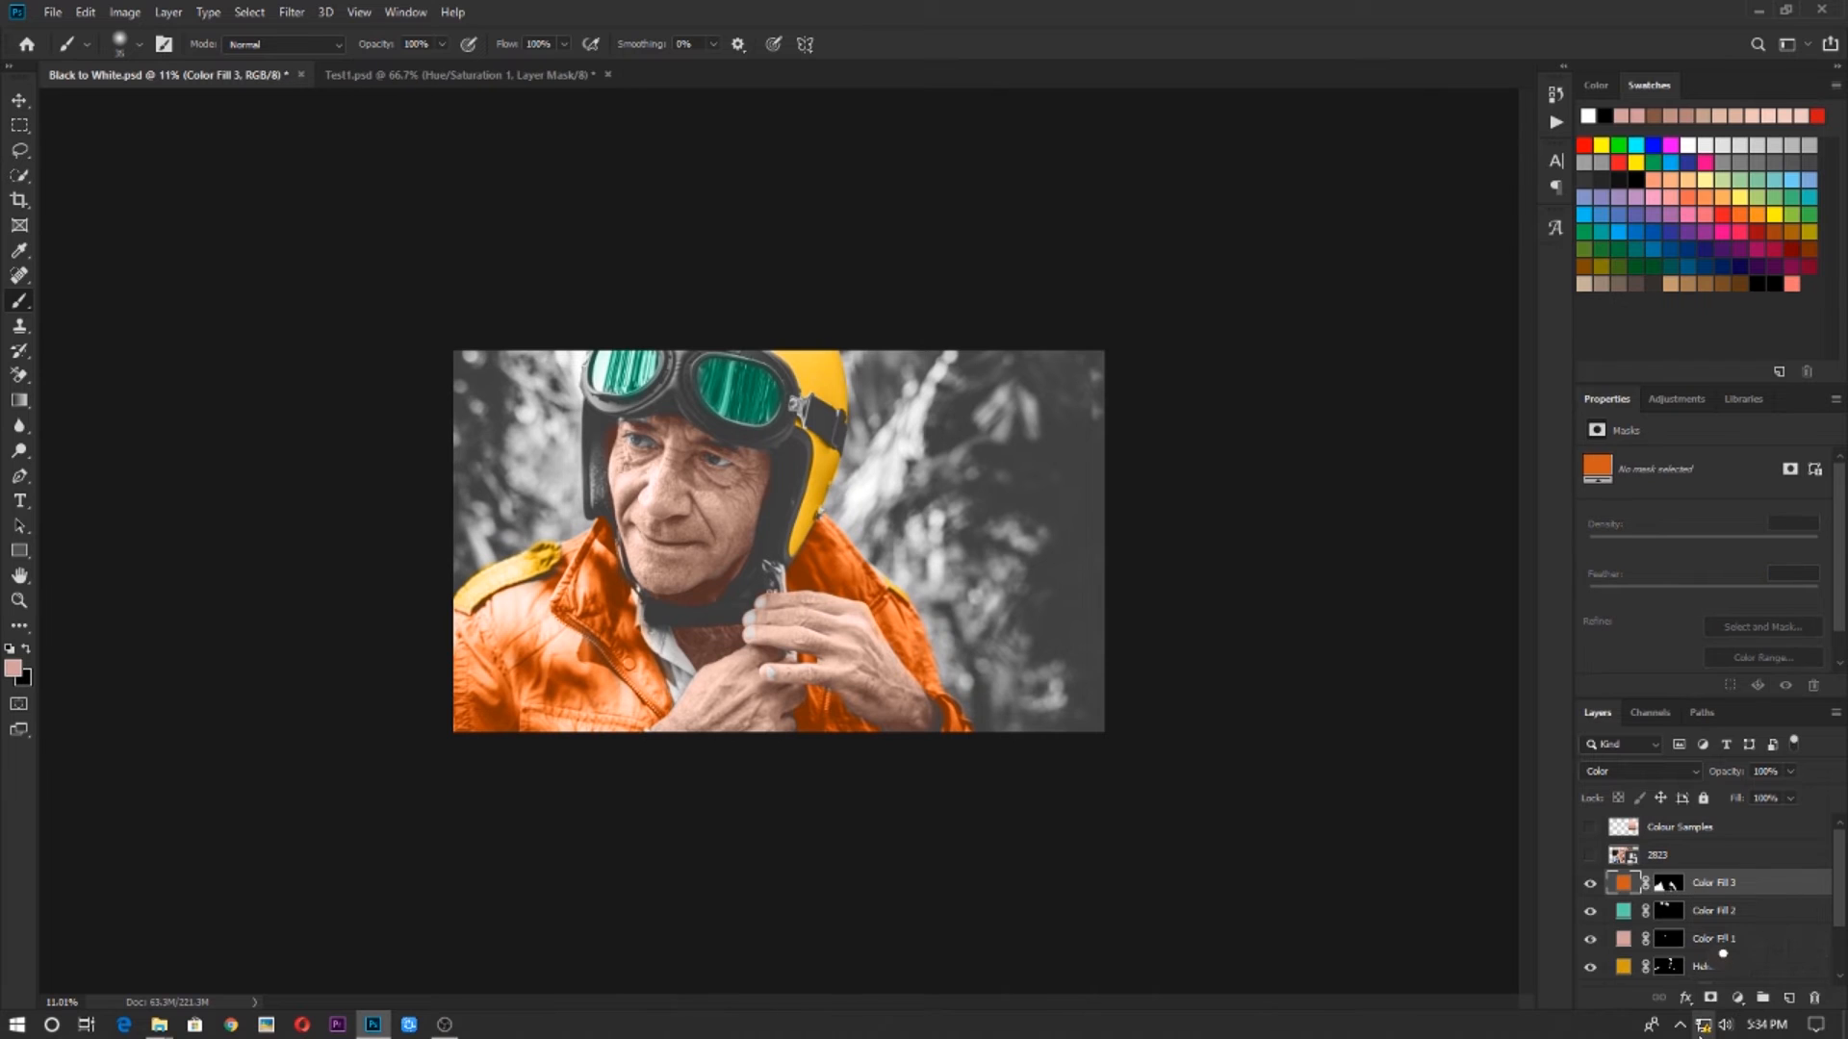
{"action": "left_click", "coordinate": [1744, 998]}
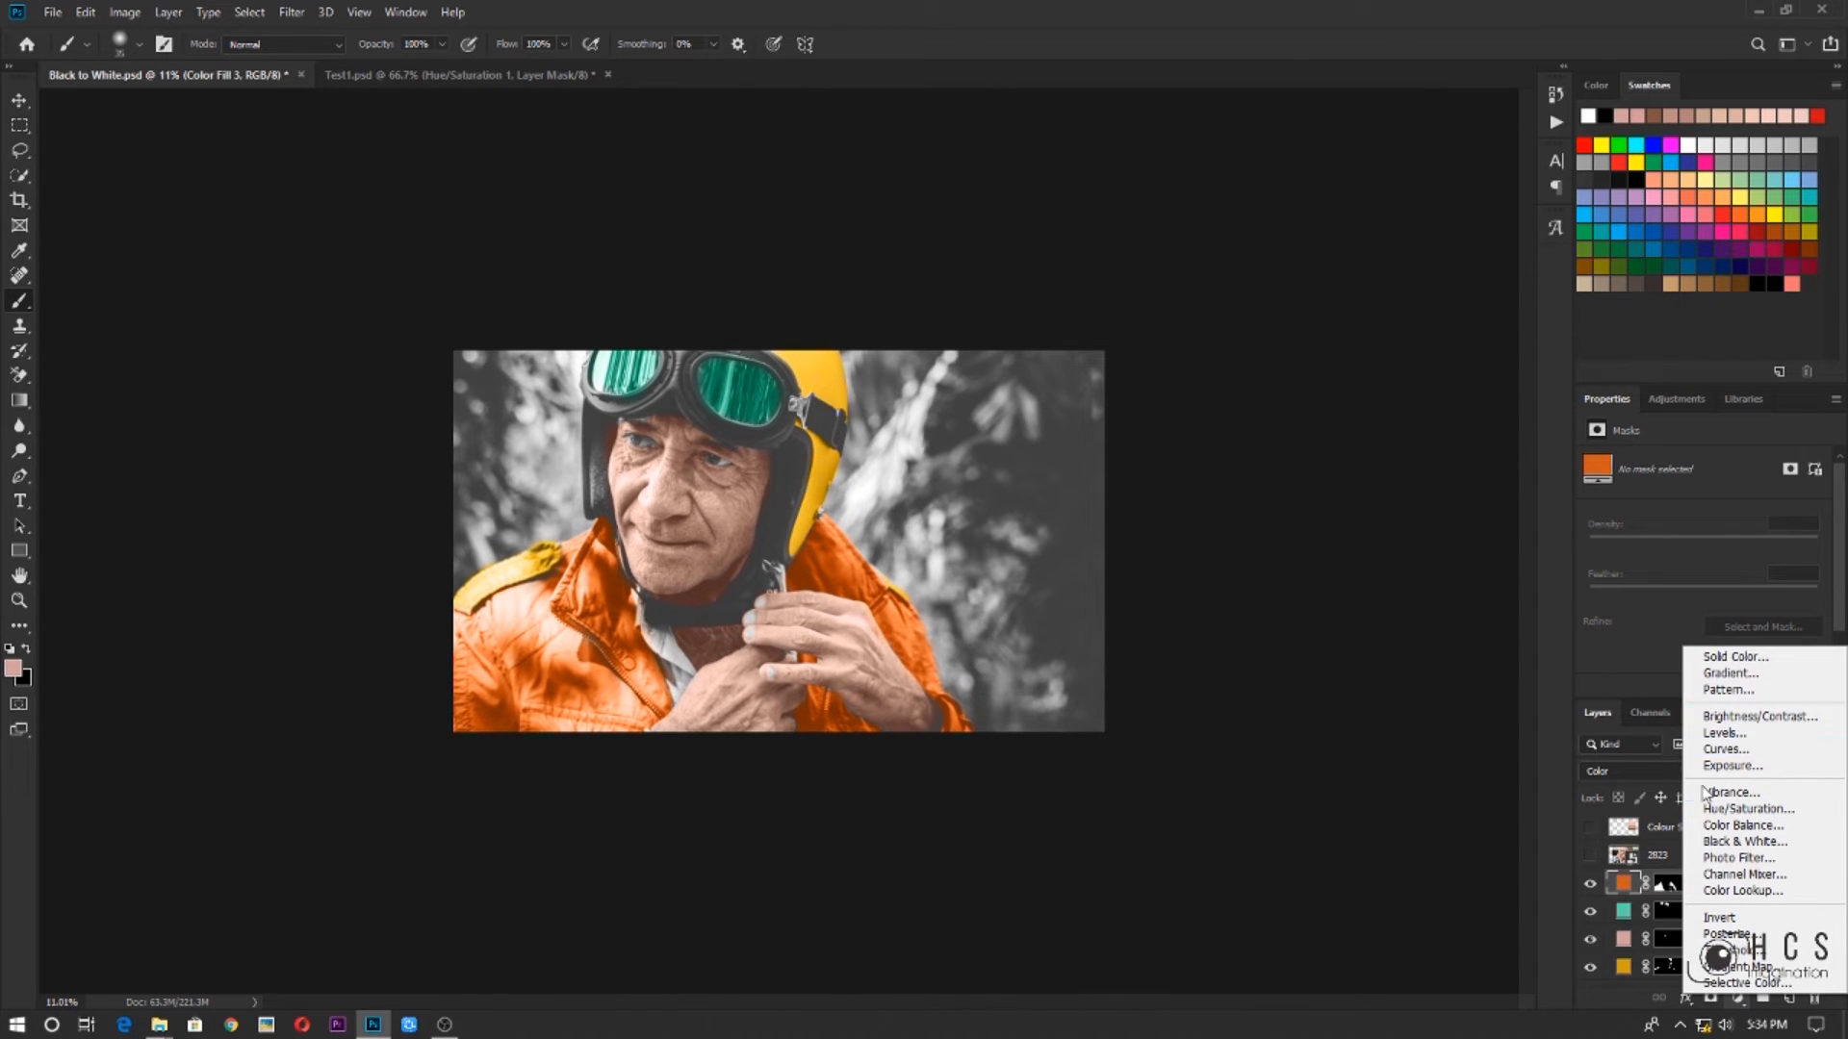
{"action": "left_click", "coordinate": [1732, 656]}
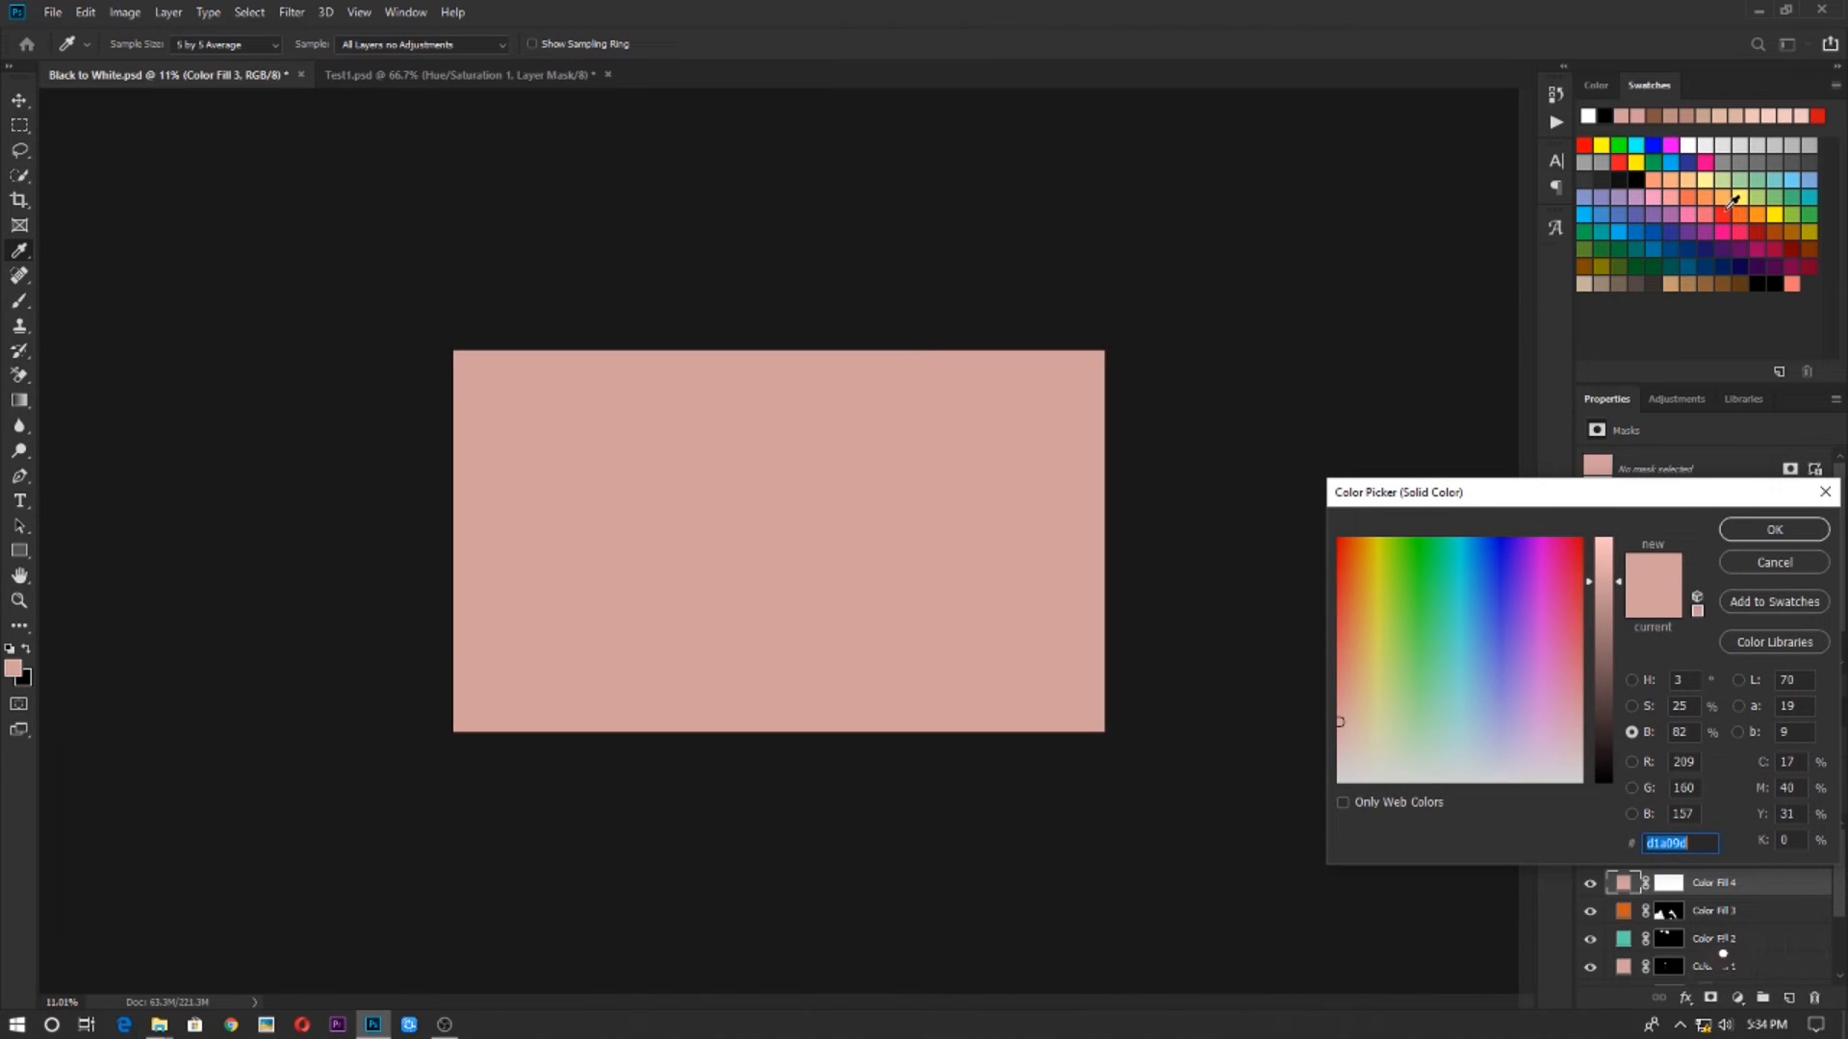
{"action": "left_click", "coordinate": [1727, 210]}
{"action": "left_click", "coordinate": [1790, 531]}
{"action": "key", "text": "b"}
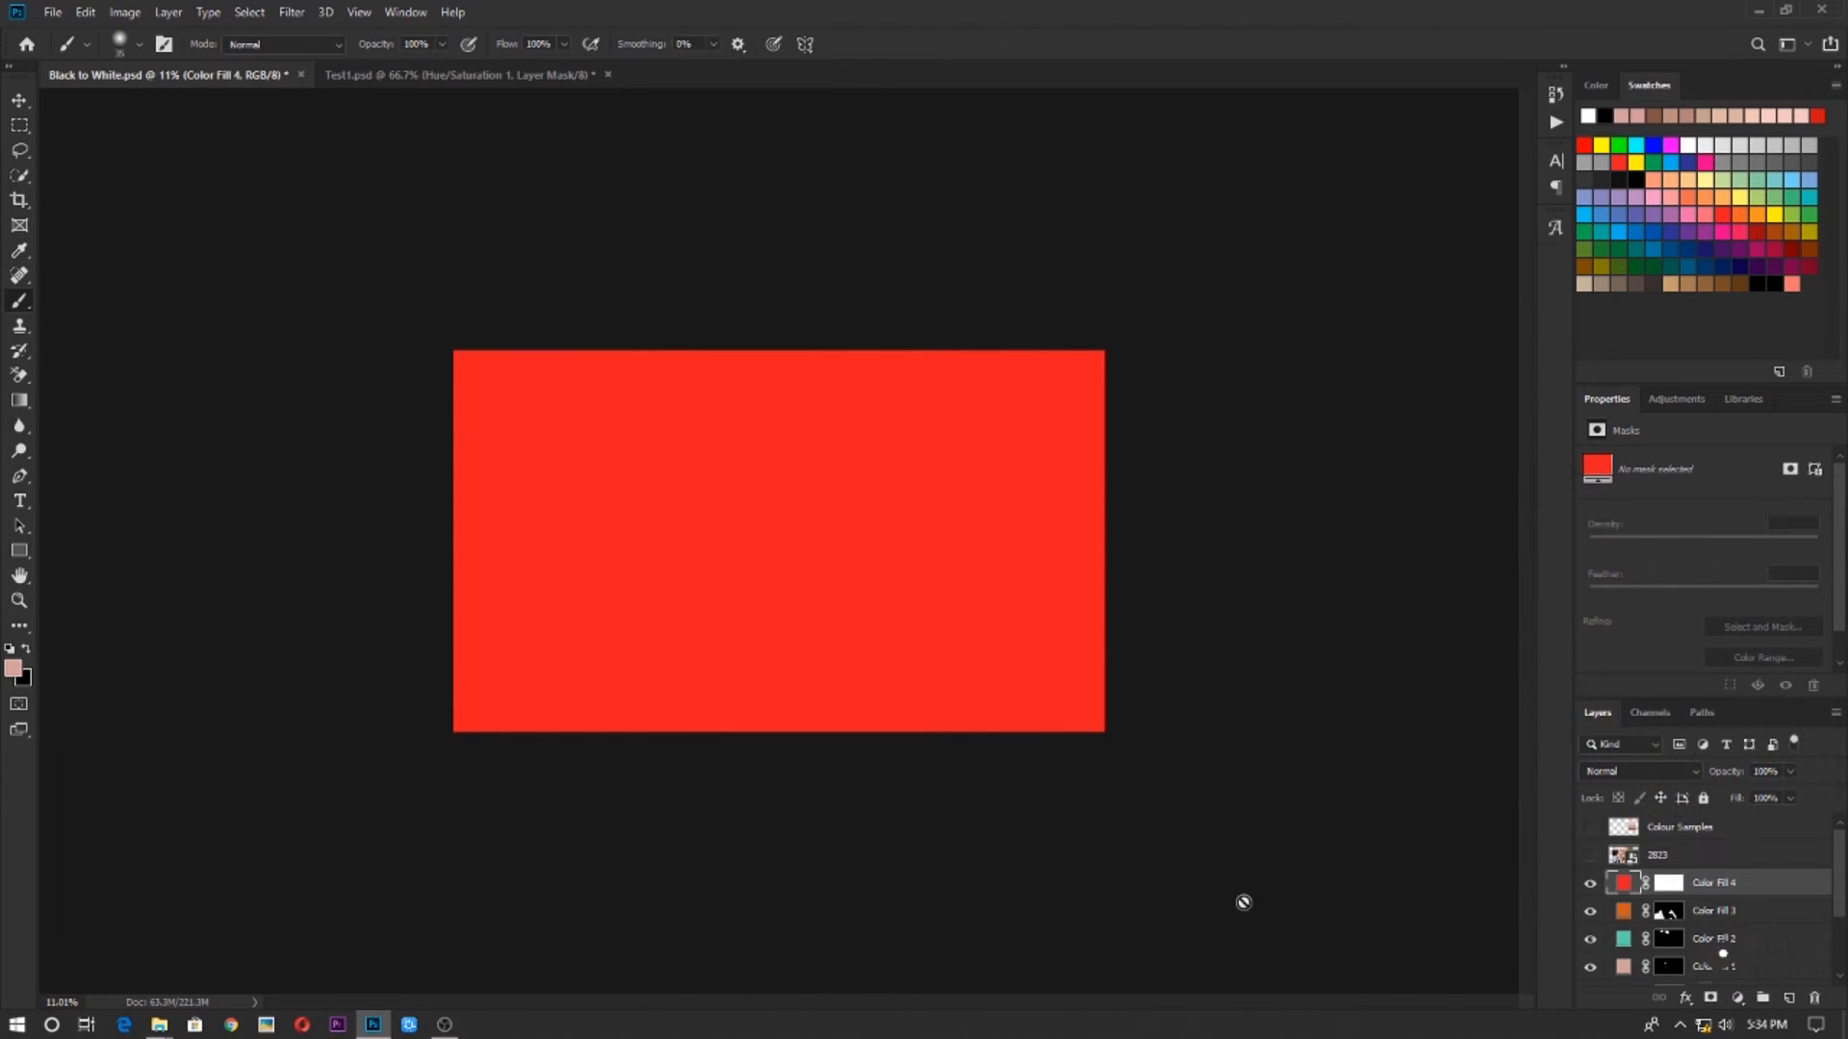
Set the red fill layer's blend mode to Color and invert its mask to black
{"action": "left_click", "coordinate": [1636, 771]}
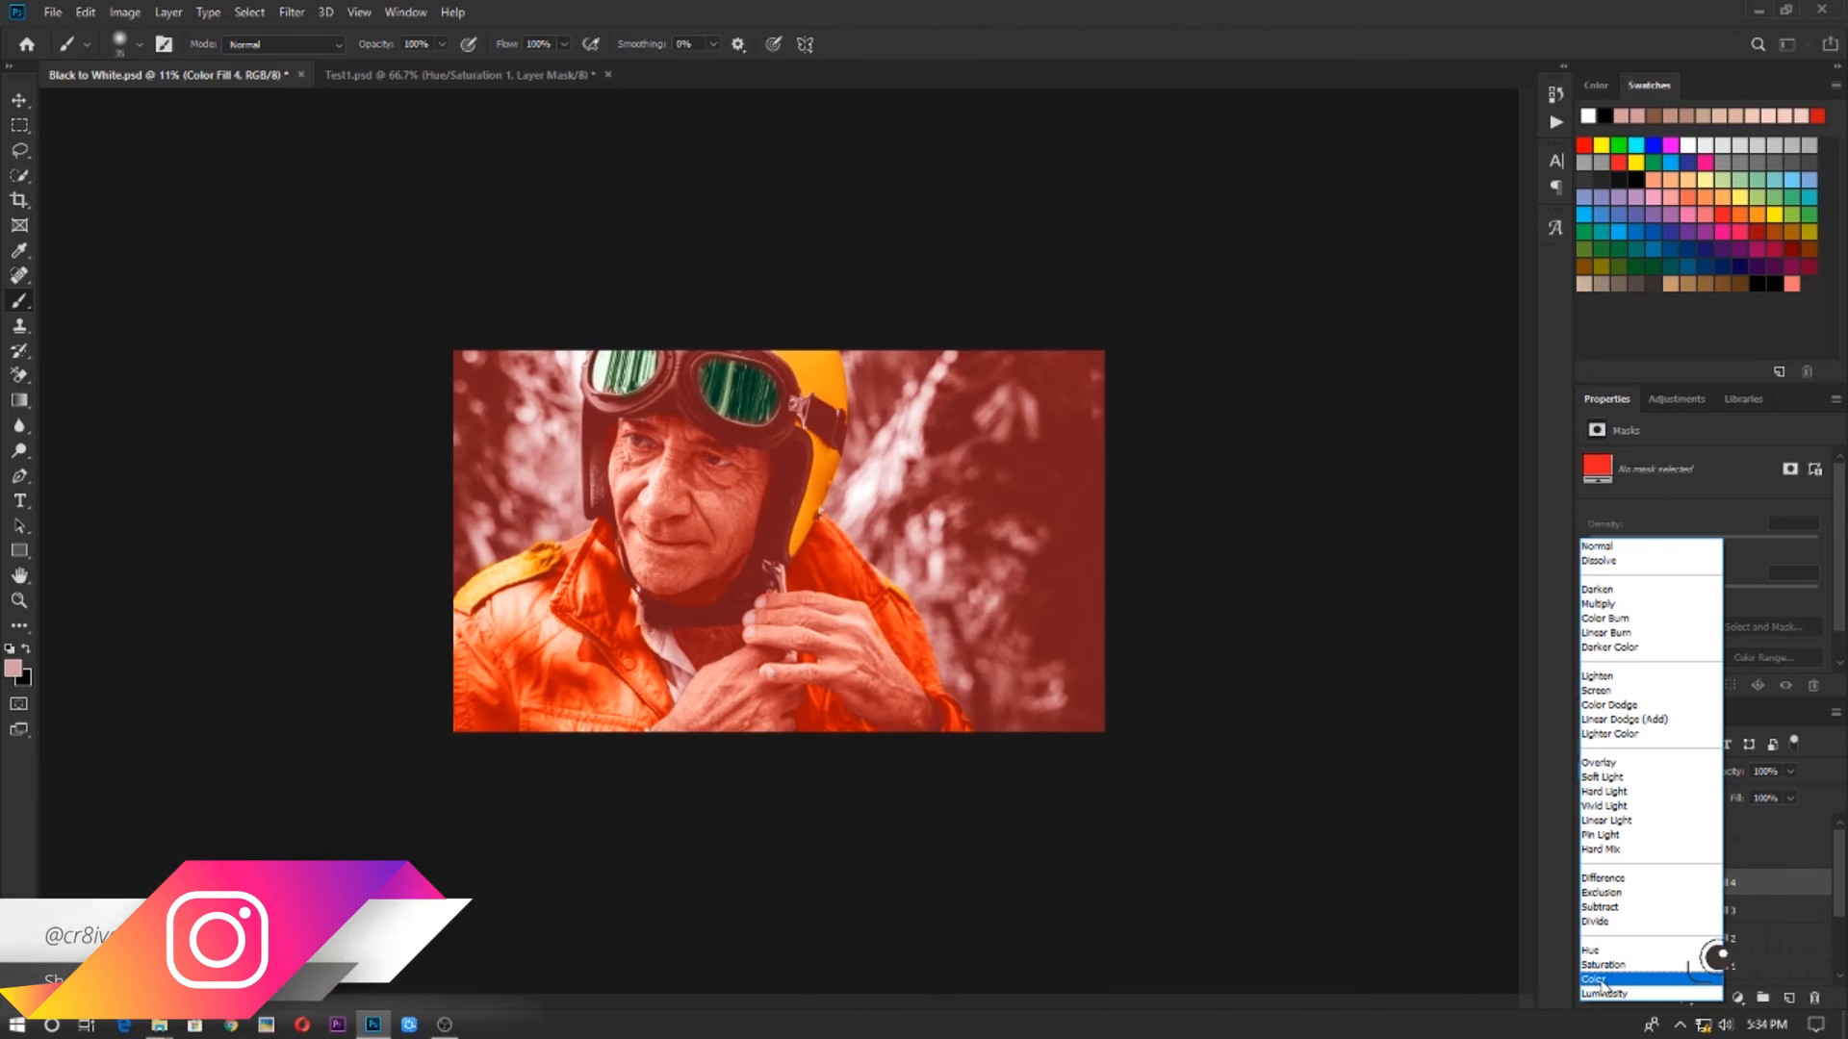
{"action": "left_click", "coordinate": [1616, 980]}
{"action": "left_click", "coordinate": [682, 666]}
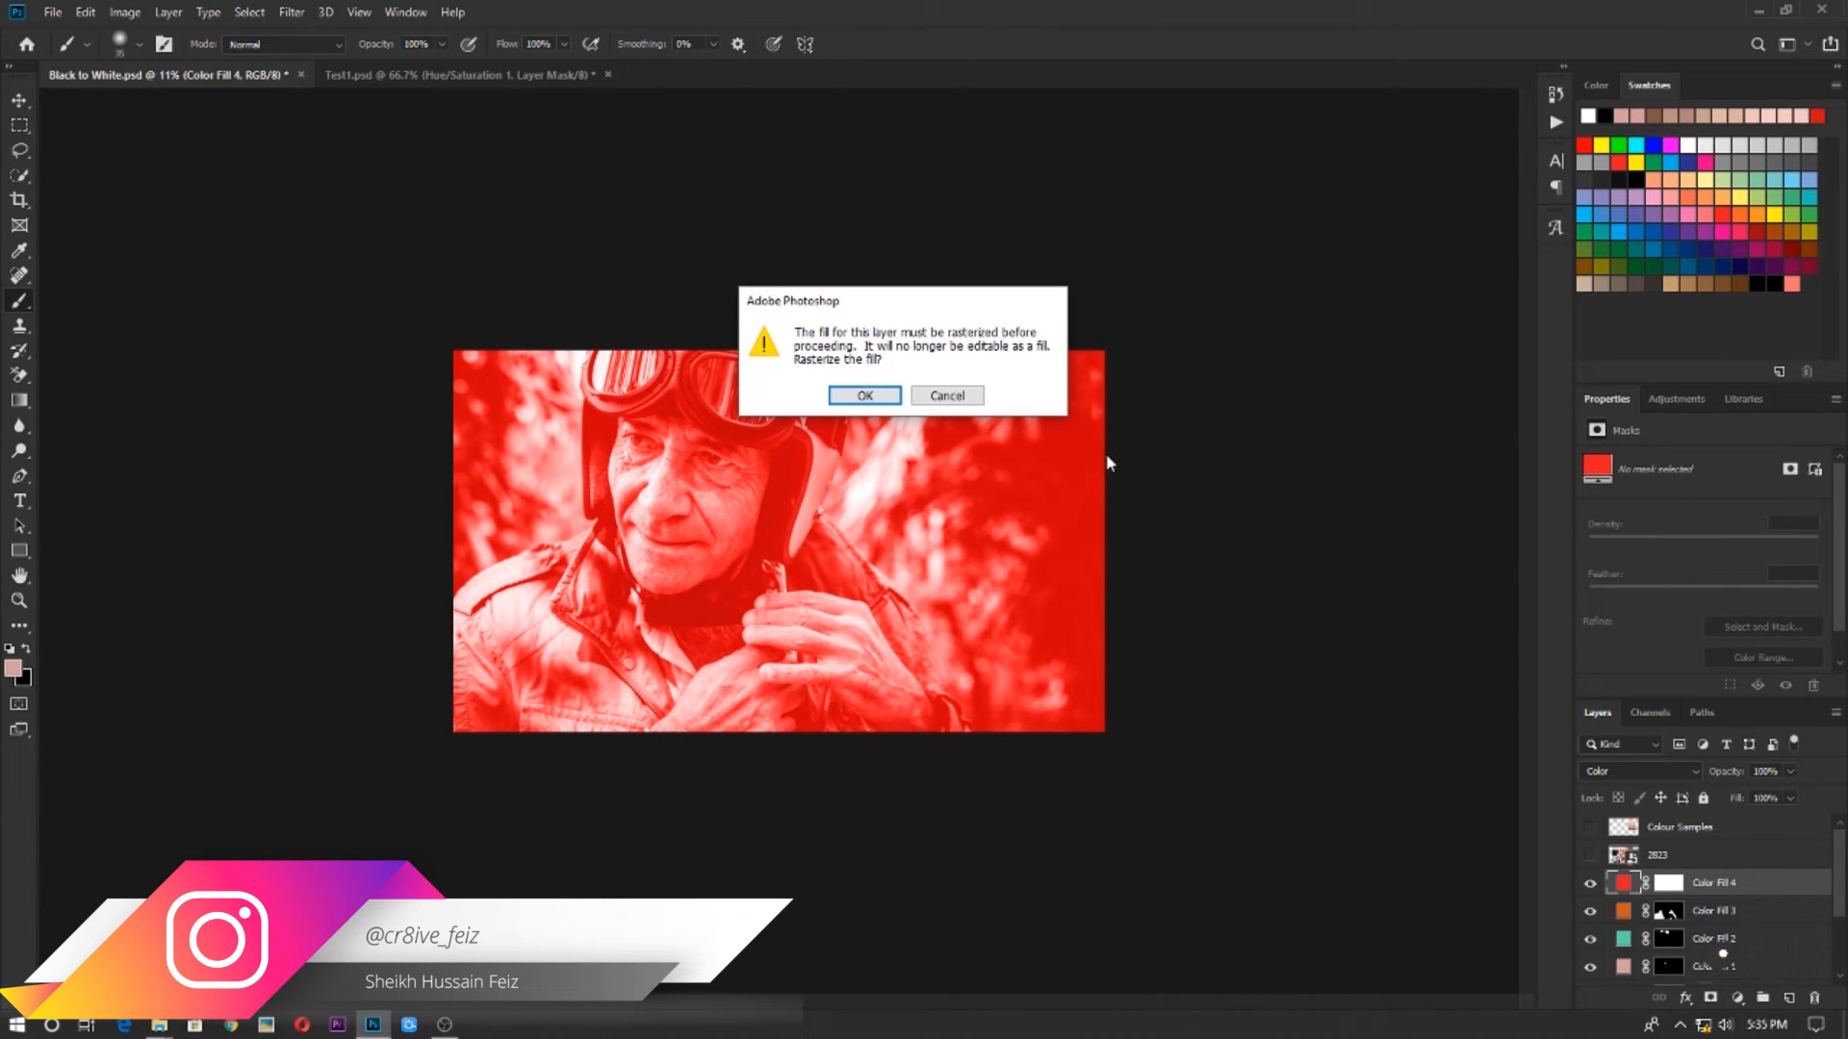
{"action": "left_click", "coordinate": [947, 395]}
{"action": "left_click", "coordinate": [1668, 883]}
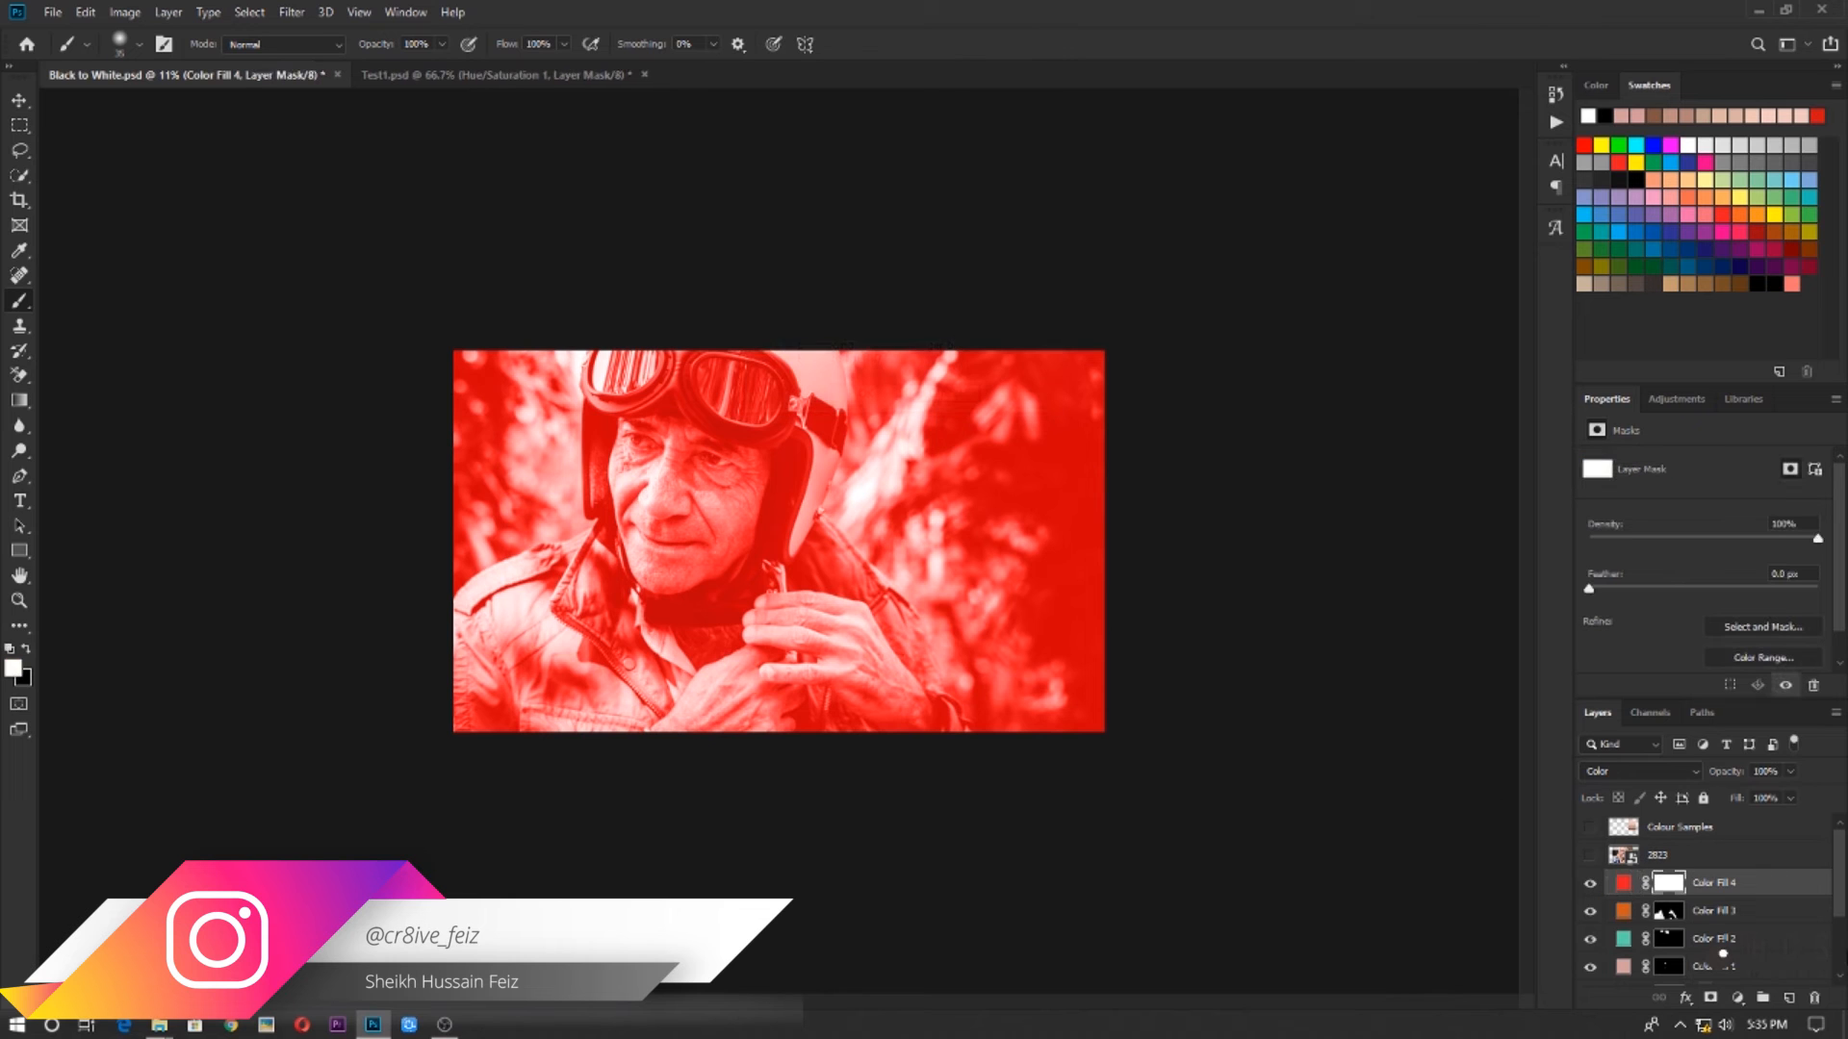
{"action": "key", "text": "ctrl+i"}
Paint white on the red fill's mask over the inner shirt collar and the small shirt area between the hands
{"action": "scroll", "coordinate": [739, 732], "scroll_direction": "up", "scroll_amount": 4}
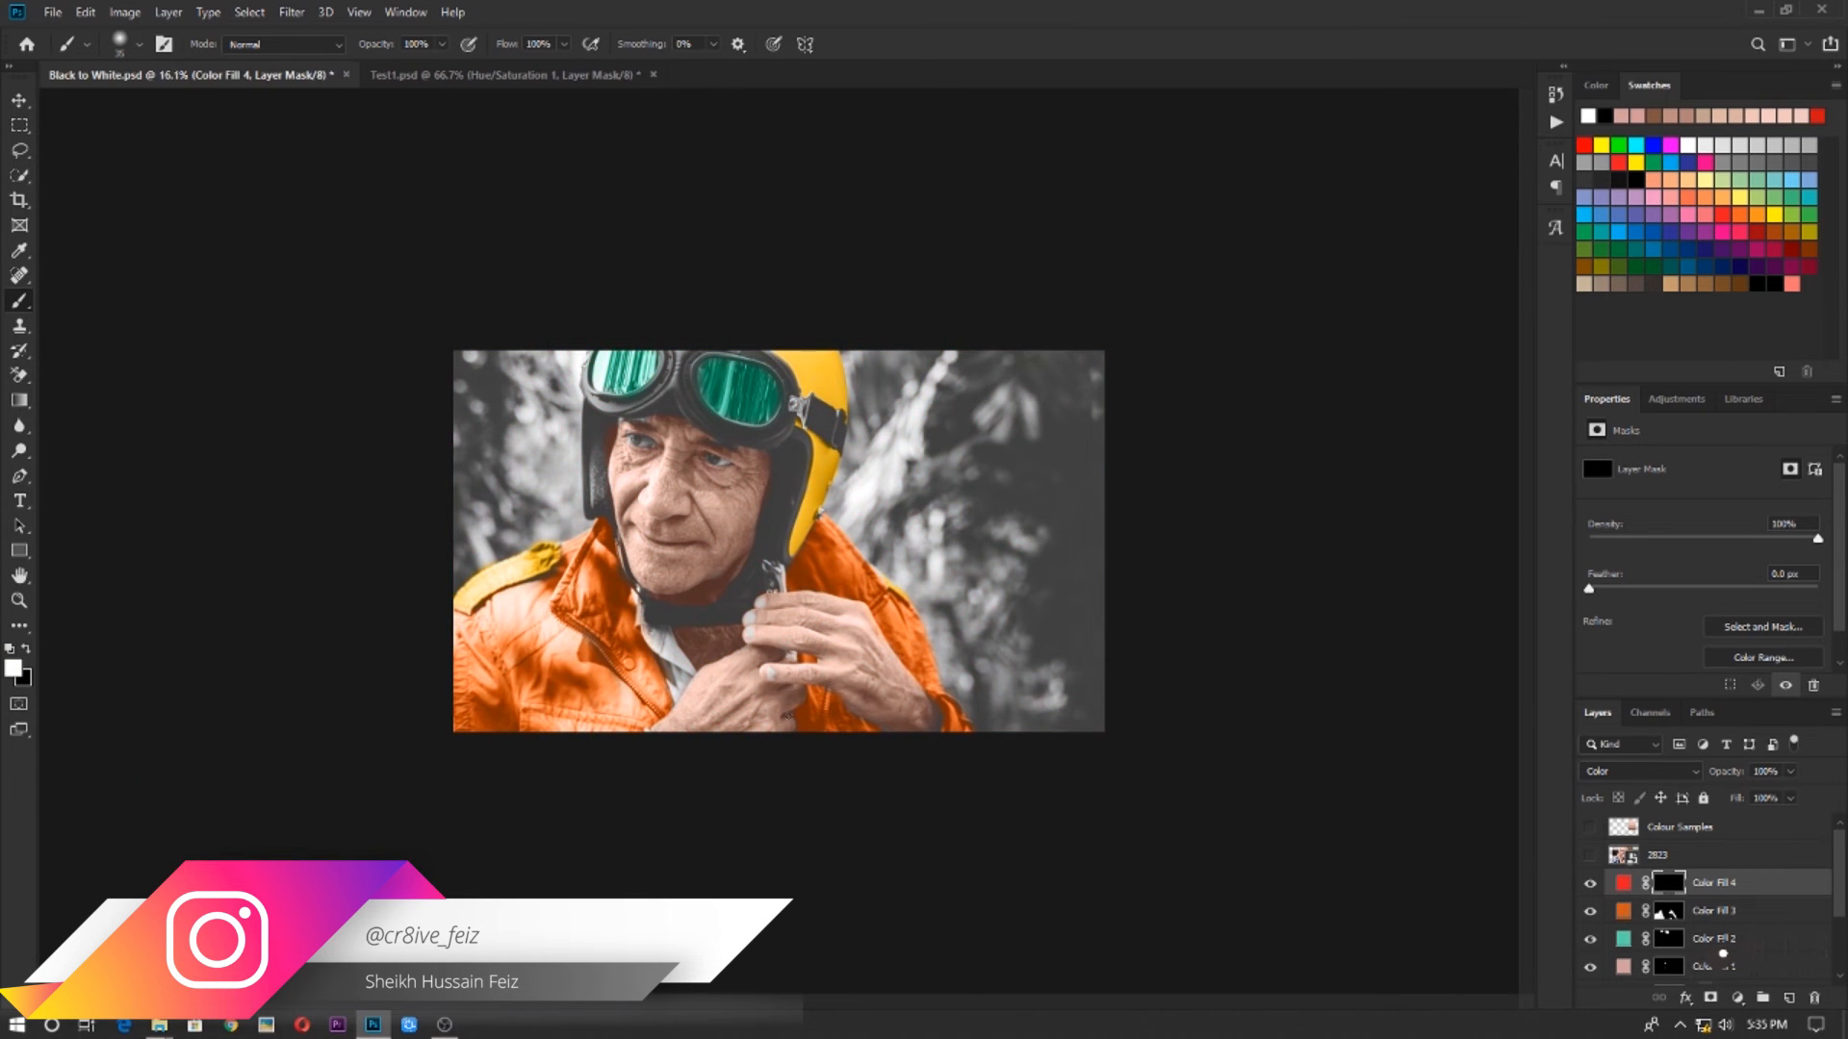
{"action": "left_click_drag", "start_coordinate": [735, 735], "coordinate": [902, 406]}
{"action": "scroll", "coordinate": [483, 558], "scroll_direction": "up", "scroll_amount": 2}
{"action": "scroll", "coordinate": [481, 572], "scroll_direction": "down", "scroll_amount": 2}
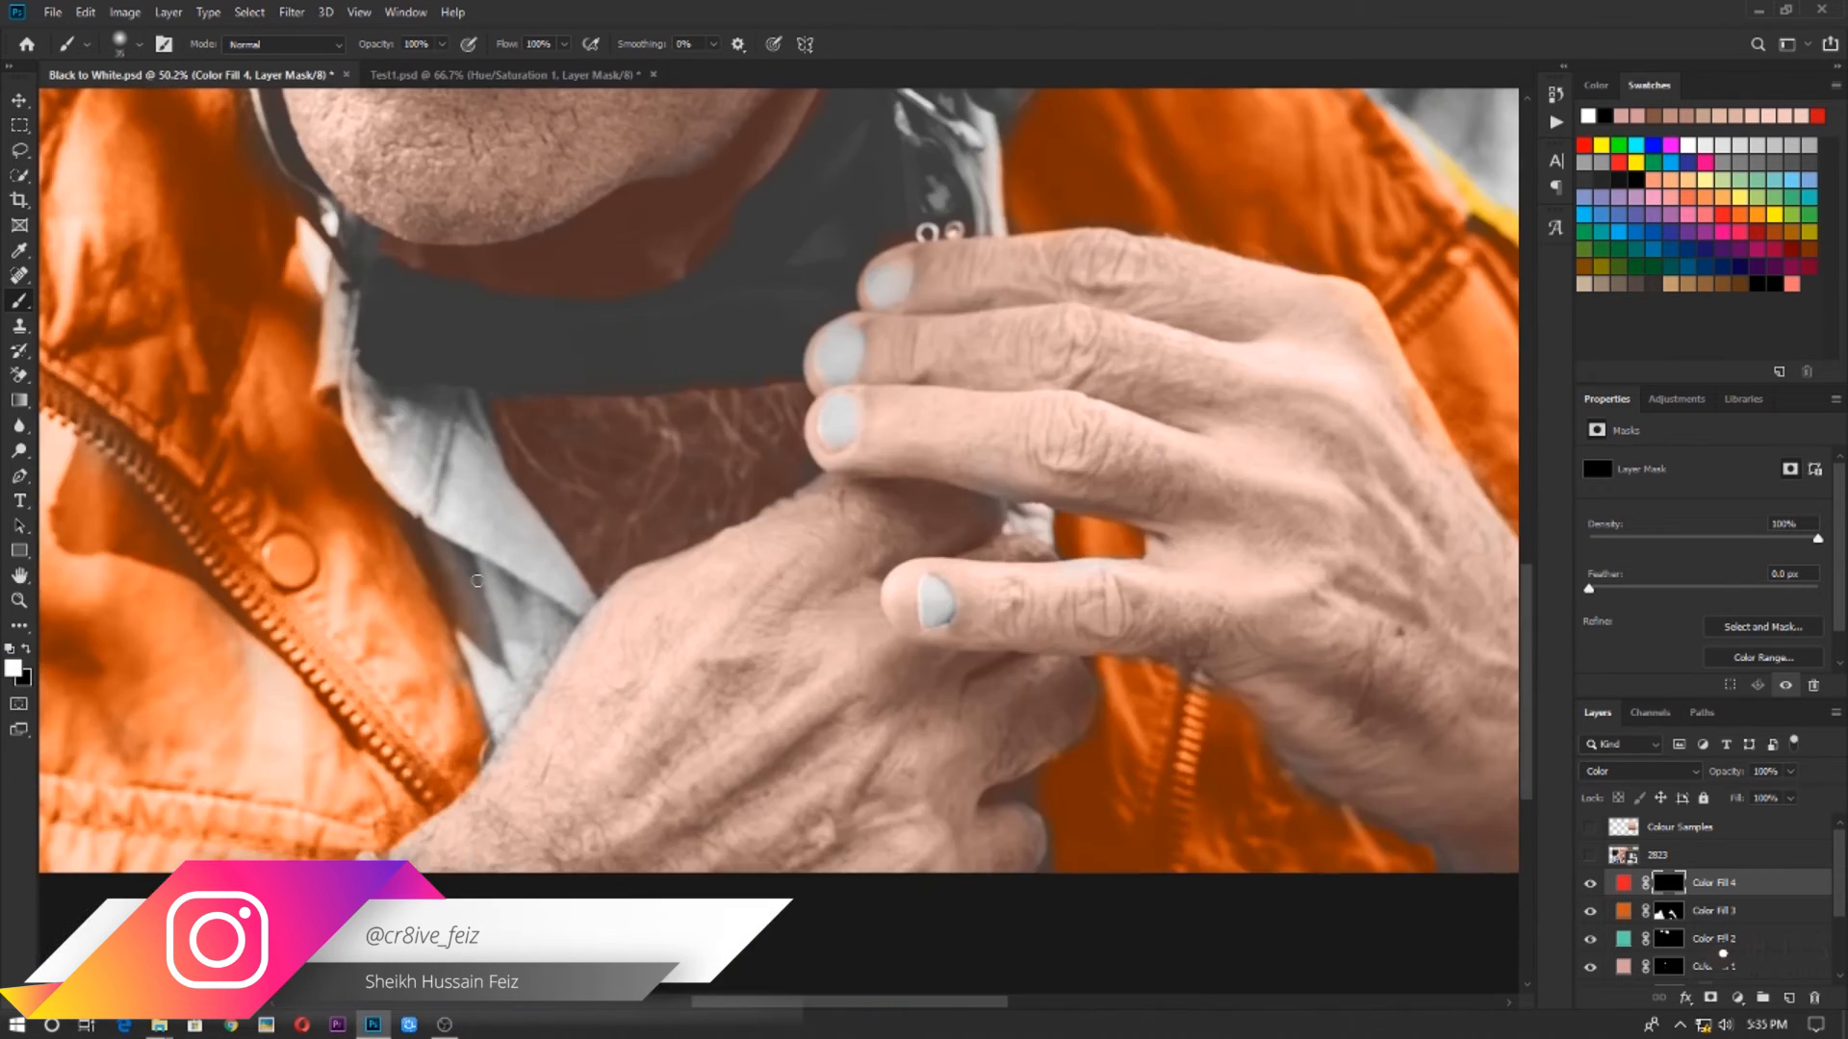
{"action": "key", "text": "bracketright"}
{"action": "key", "text": "bracketright"}
{"action": "key", "text": "bracketright"}
{"action": "key", "text": "bracketright"}
{"action": "key", "text": "bracketright"}
{"action": "key", "text": "bracketright"}
{"action": "key", "text": "bracketright"}
{"action": "mouse_move", "coordinate": [442, 478]}
{"action": "left_mouse_down"}
{"action": "mouse_move", "coordinate": [493, 515]}
{"action": "mouse_move", "coordinate": [545, 610]}
{"action": "left_mouse_up"}
{"action": "key", "text": "bracketleft"}
{"action": "key", "text": "bracketleft"}
{"action": "key", "text": "bracketleft"}
{"action": "key", "text": "bracketleft"}
{"action": "left_click_drag", "start_coordinate": [407, 510], "coordinate": [499, 506]}
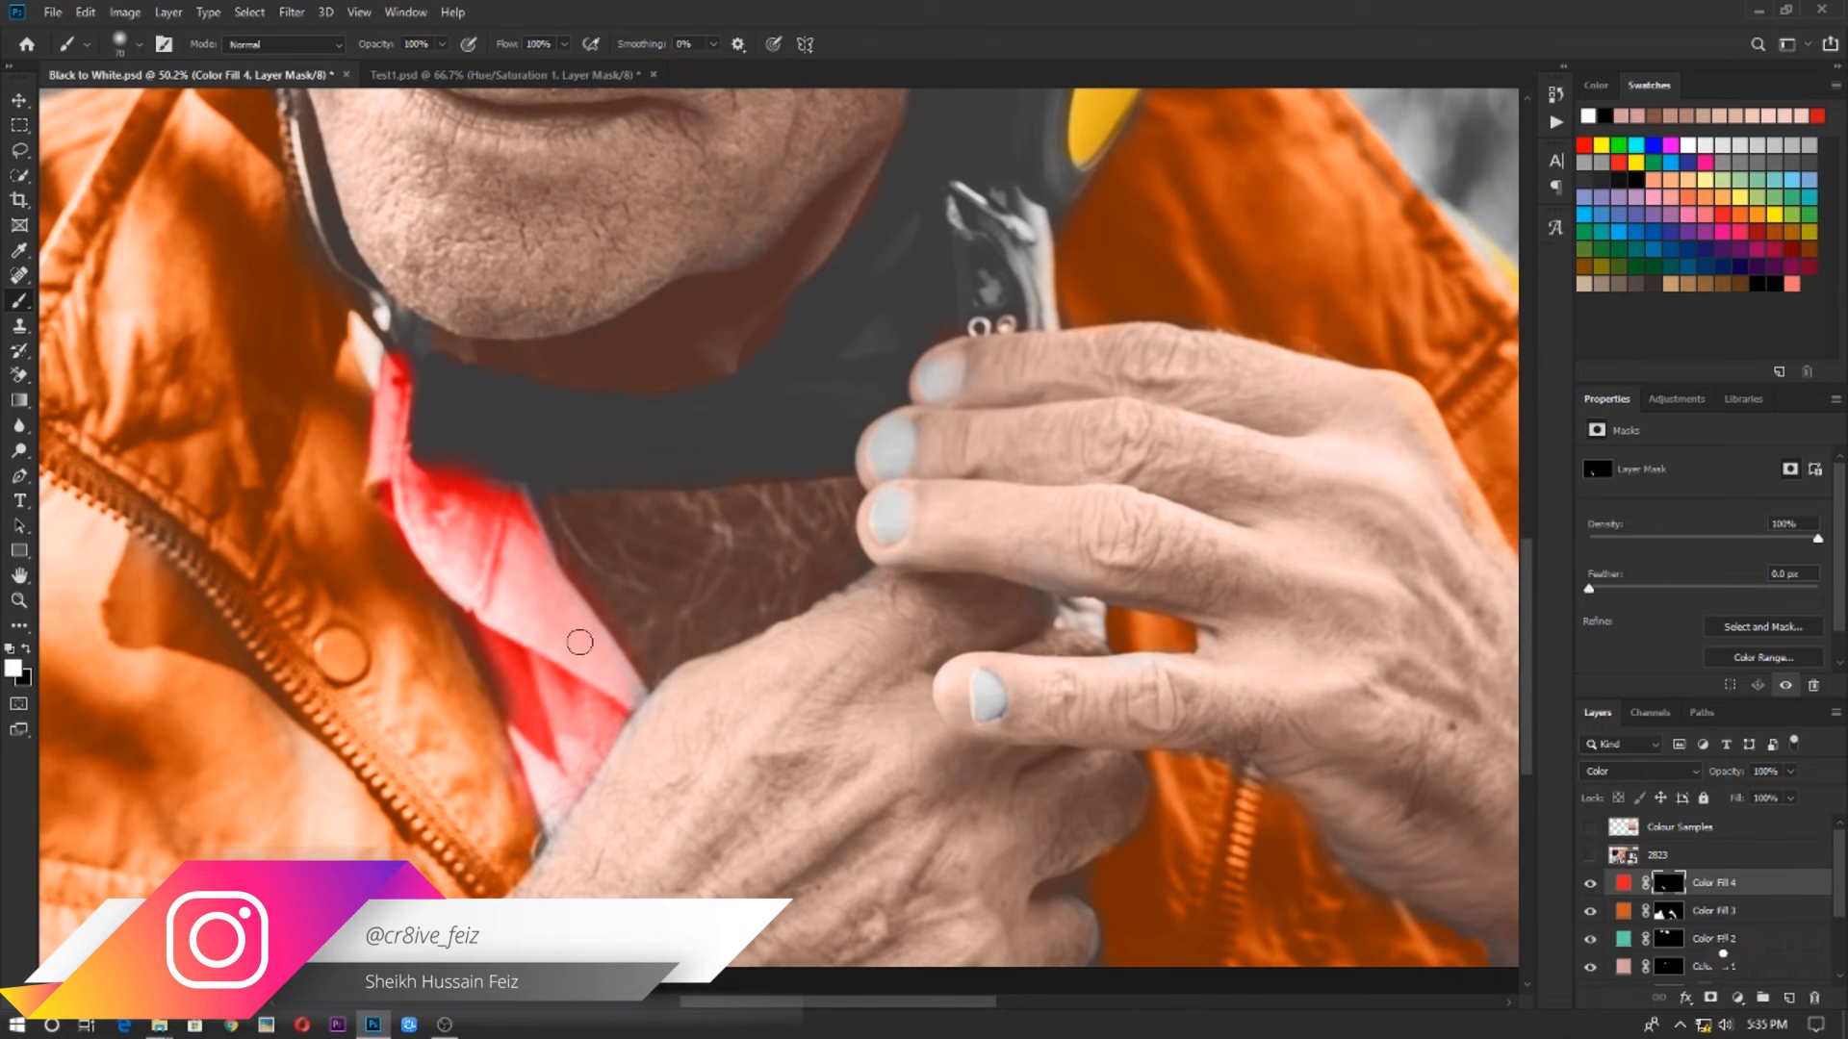
{"action": "scroll", "coordinate": [580, 642], "scroll_direction": "up", "scroll_amount": 2}
{"action": "key", "text": "x"}
{"action": "scroll", "coordinate": [620, 770], "scroll_direction": "down", "scroll_amount": 4}
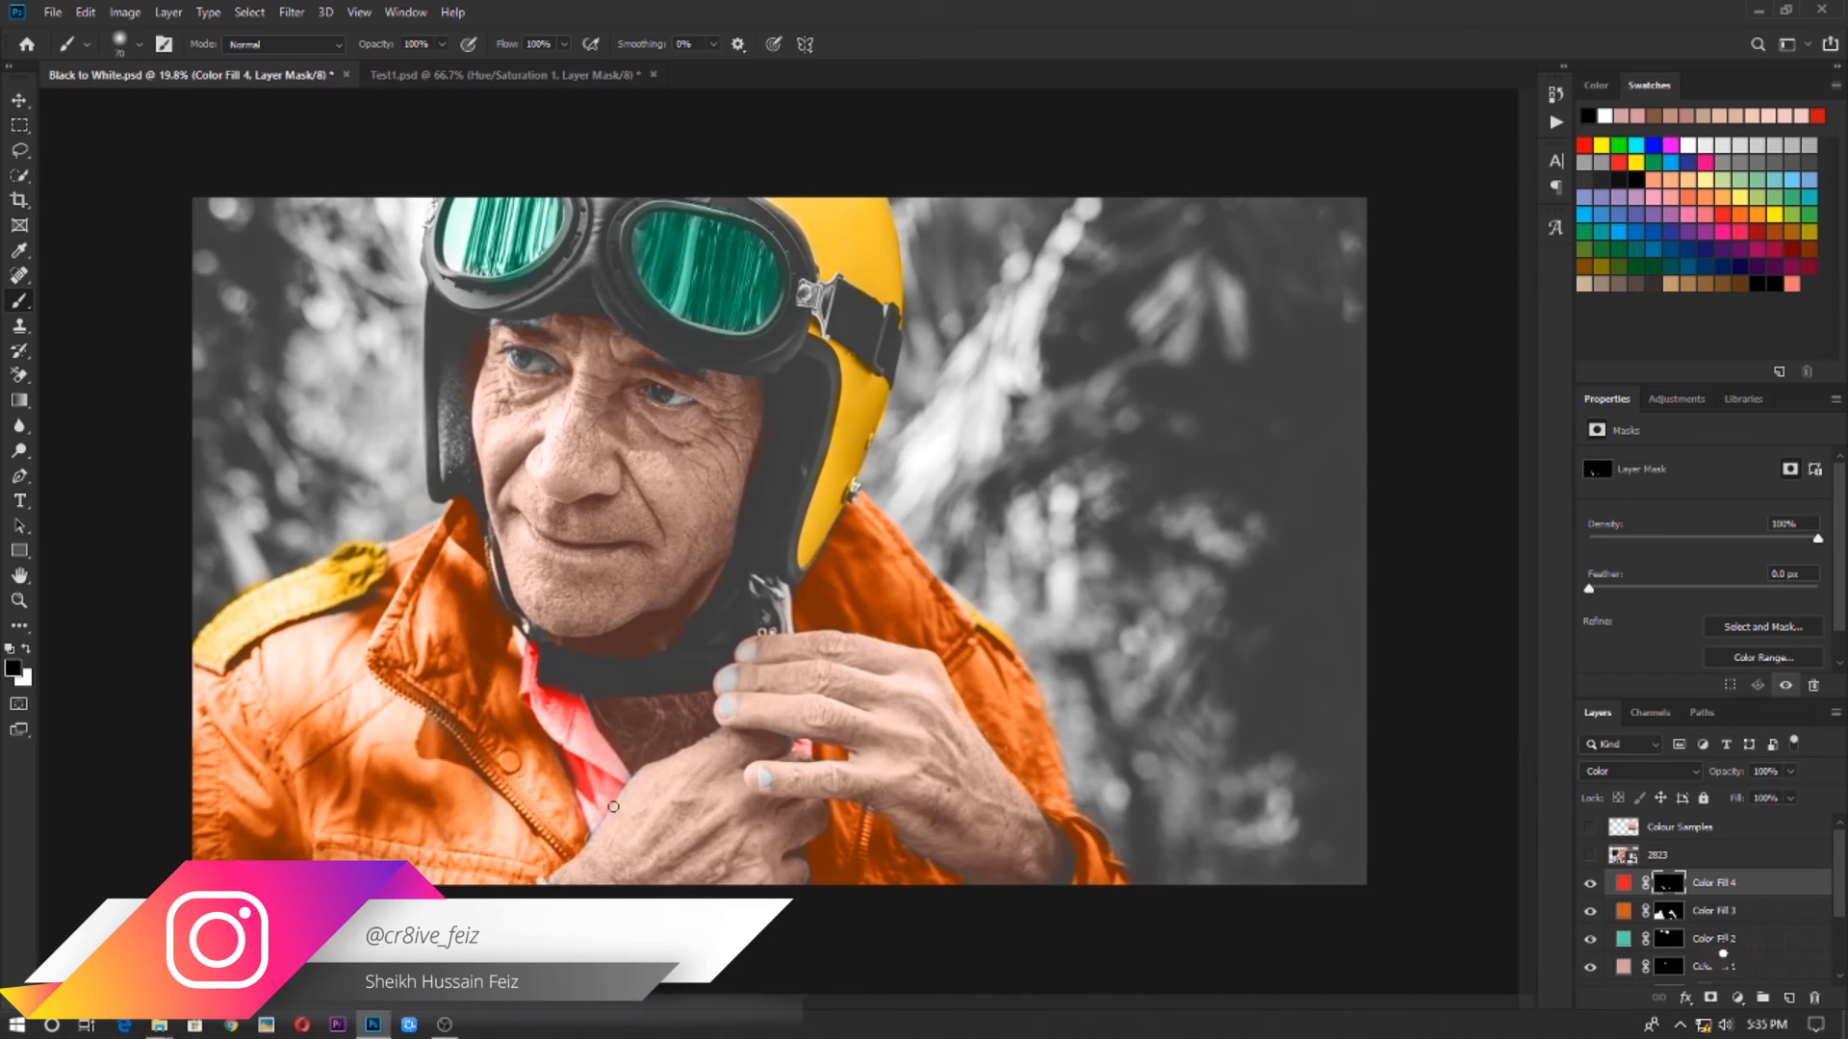
{"action": "scroll", "coordinate": [1202, 867], "scroll_direction": "down", "scroll_amount": 1}
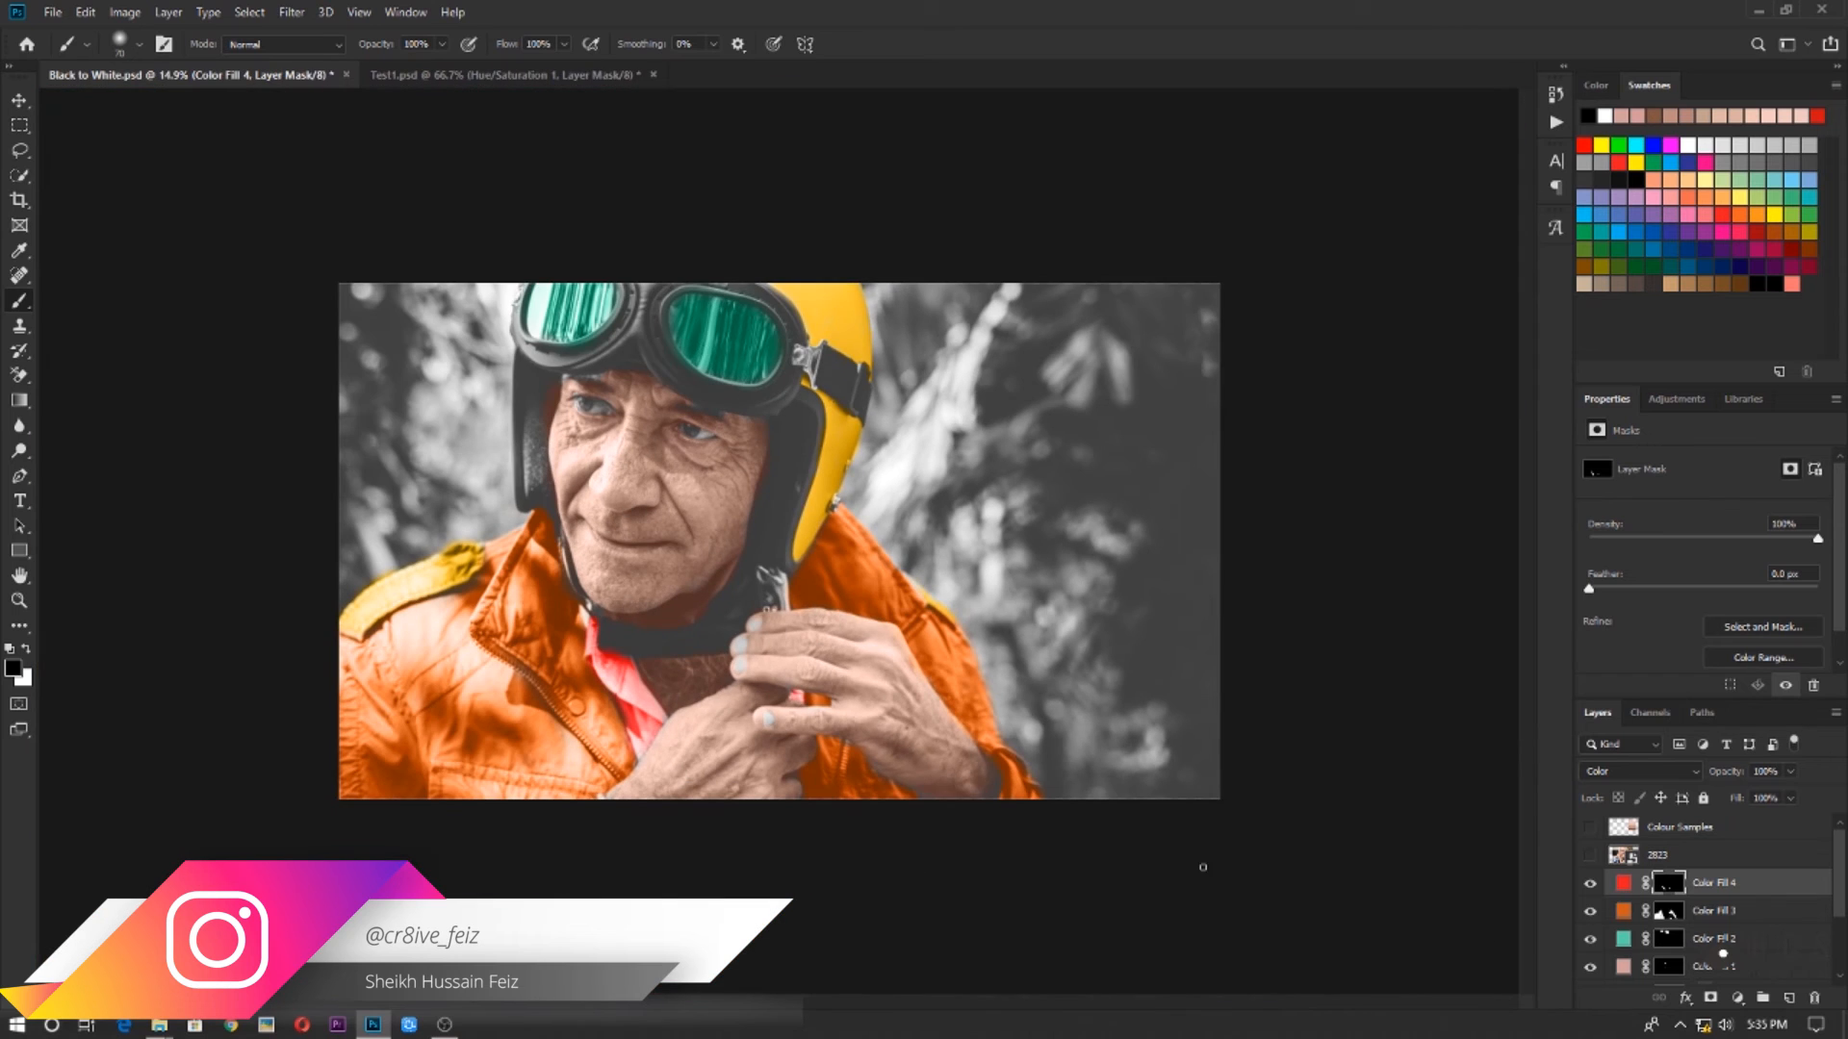
Reopen the shirt fill's color and change it to a muted blue, #598fbd
{"action": "double_click", "coordinate": [1623, 887]}
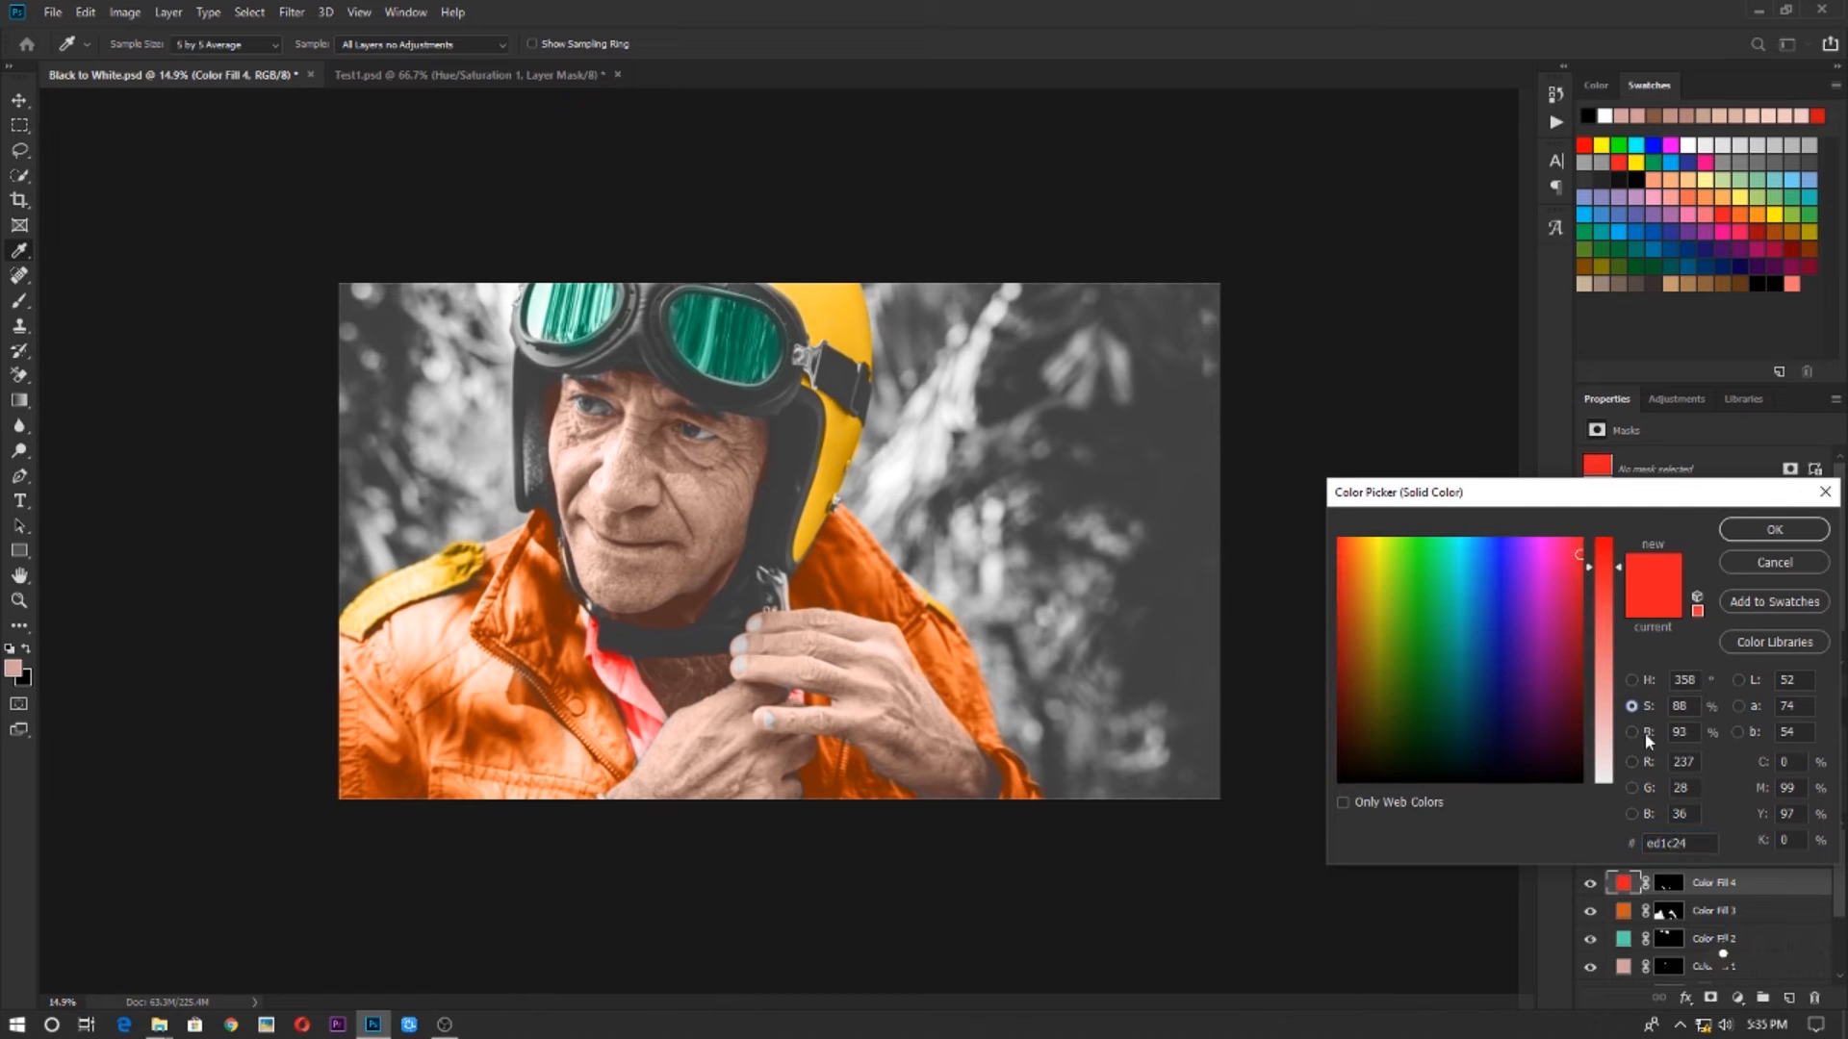
{"action": "left_click", "coordinate": [1606, 720]}
{"action": "left_click_drag", "start_coordinate": [1607, 718], "coordinate": [1579, 497]}
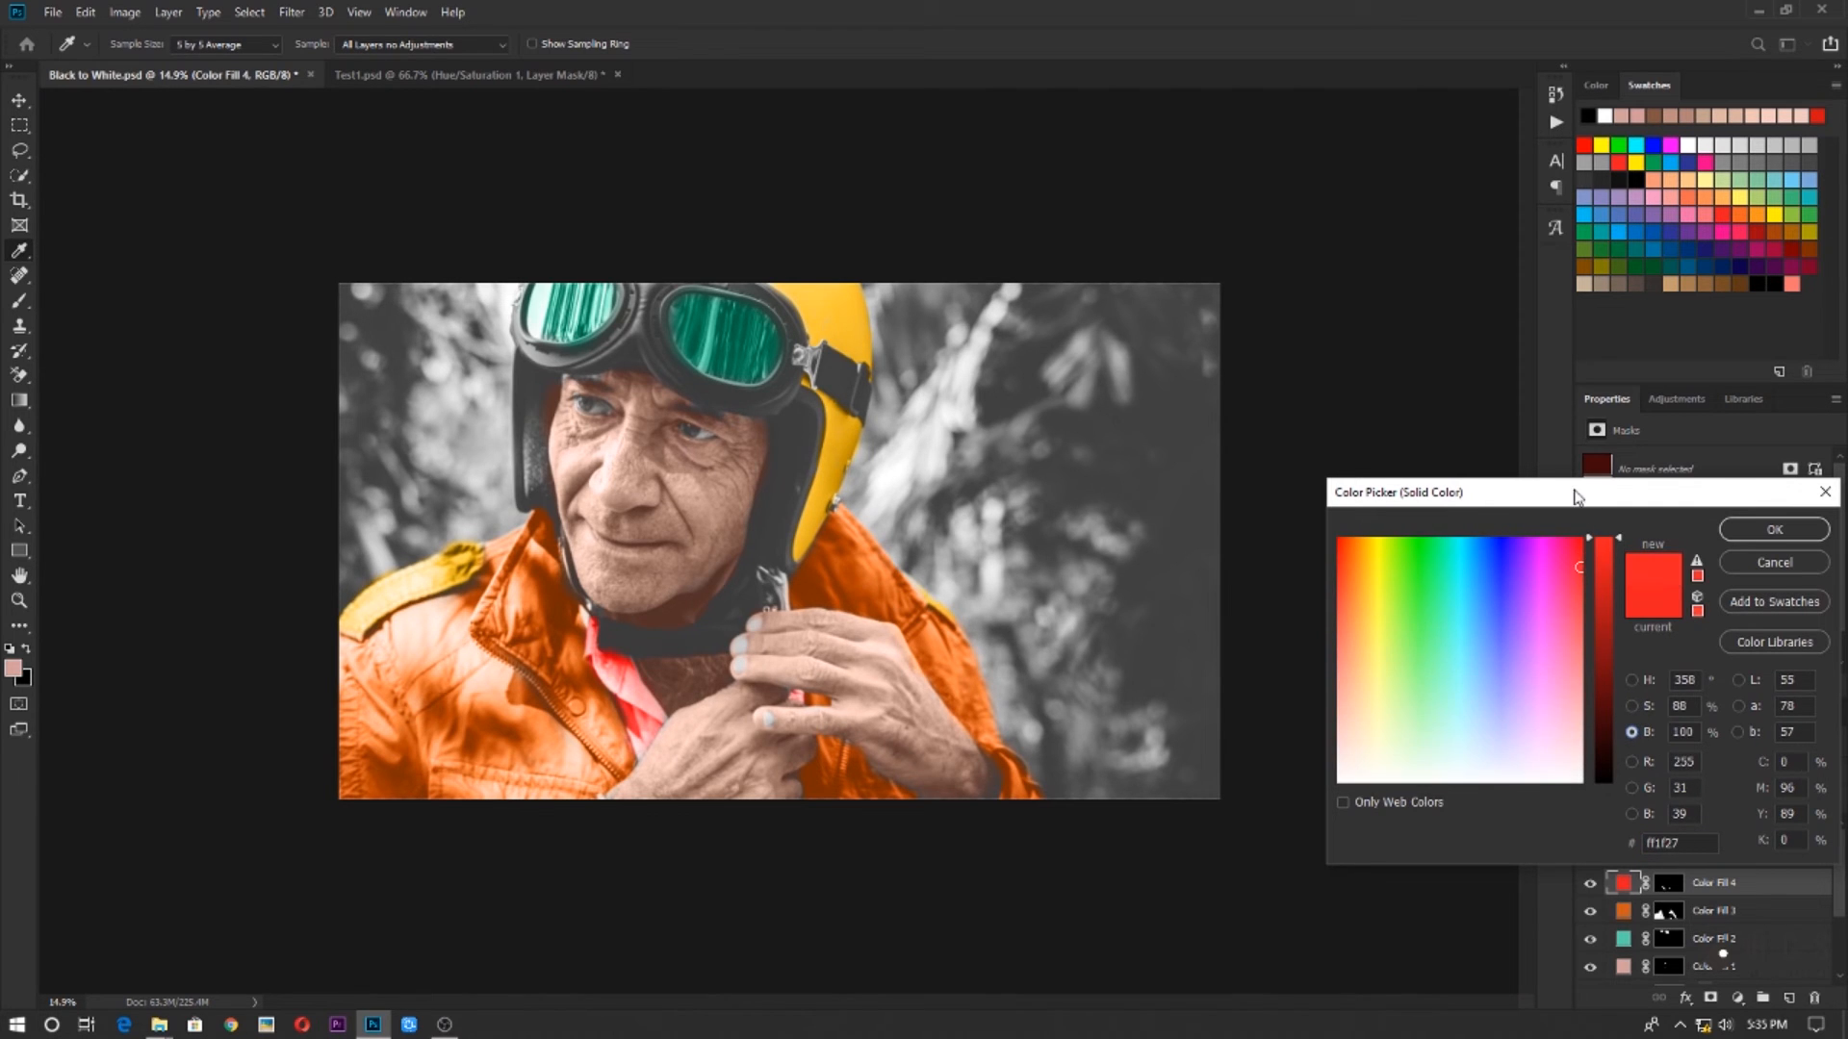
{"action": "left_click", "coordinate": [1632, 679]}
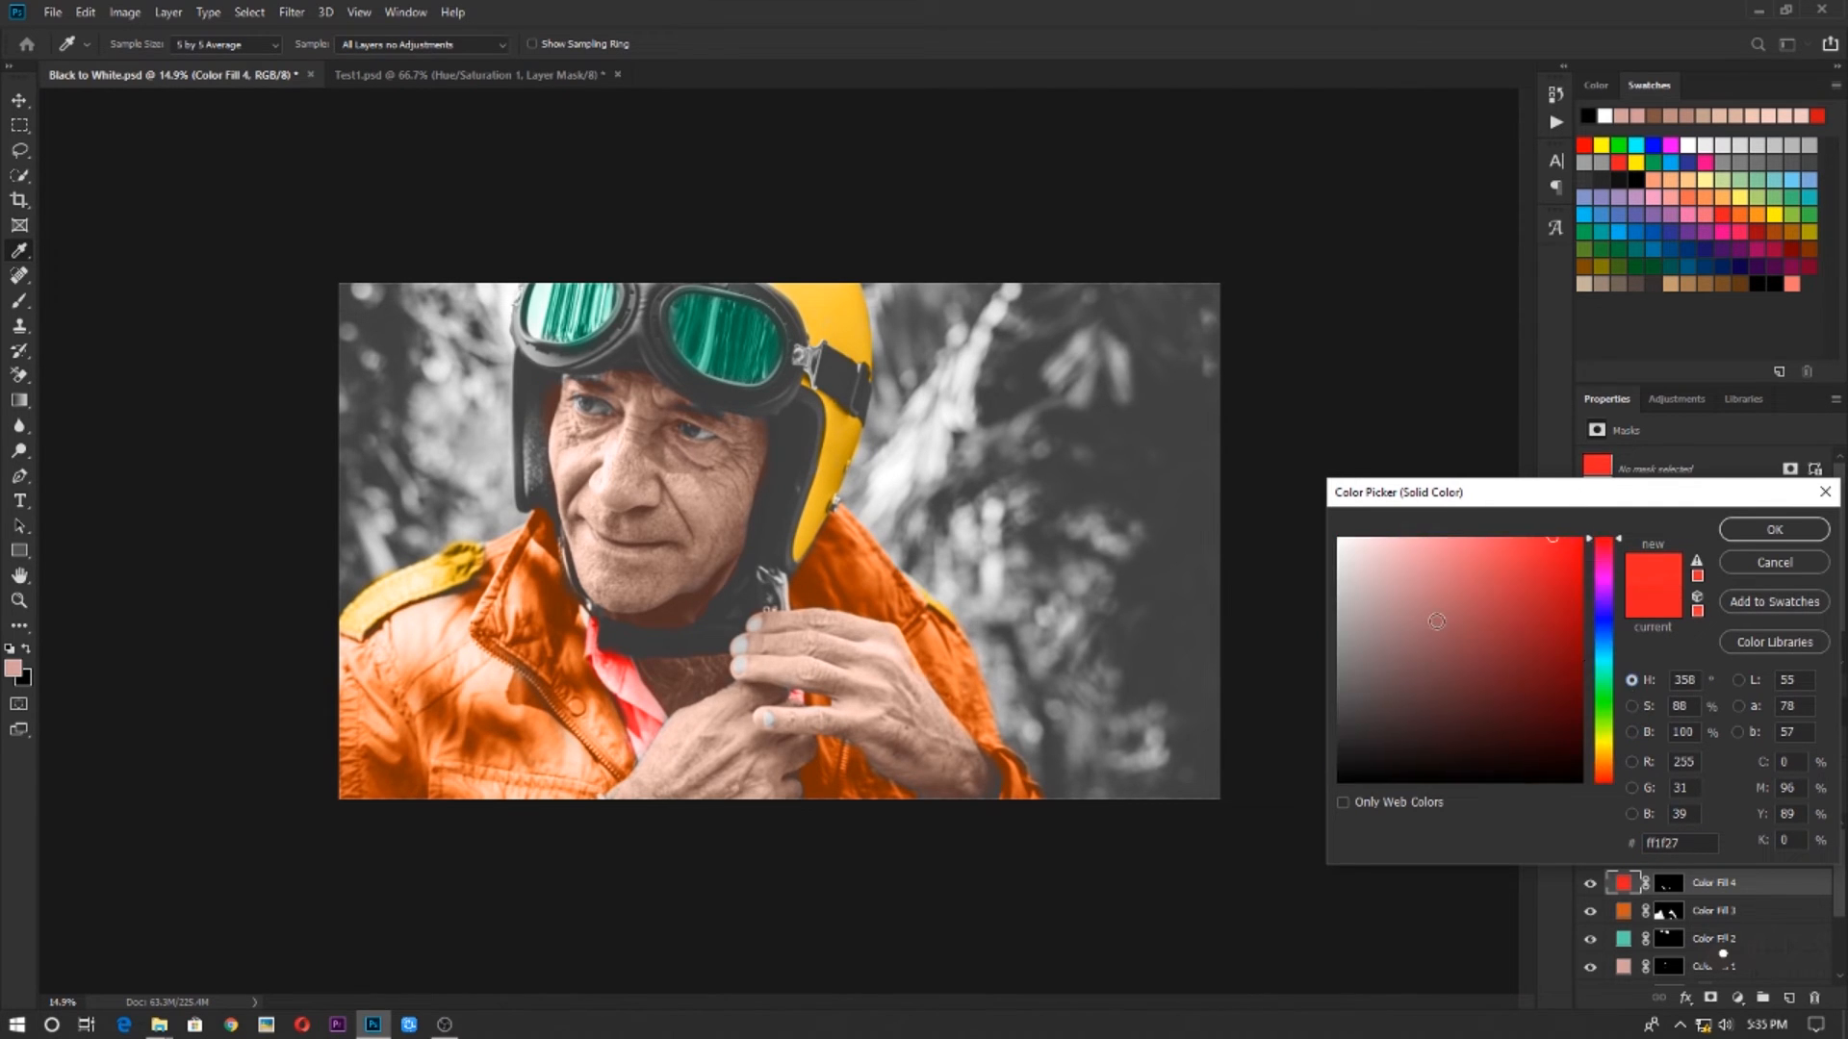
{"action": "left_click", "coordinate": [1467, 601]}
{"action": "left_click", "coordinate": [1608, 651]}
{"action": "left_click_drag", "start_coordinate": [1607, 651], "coordinate": [1607, 648]}
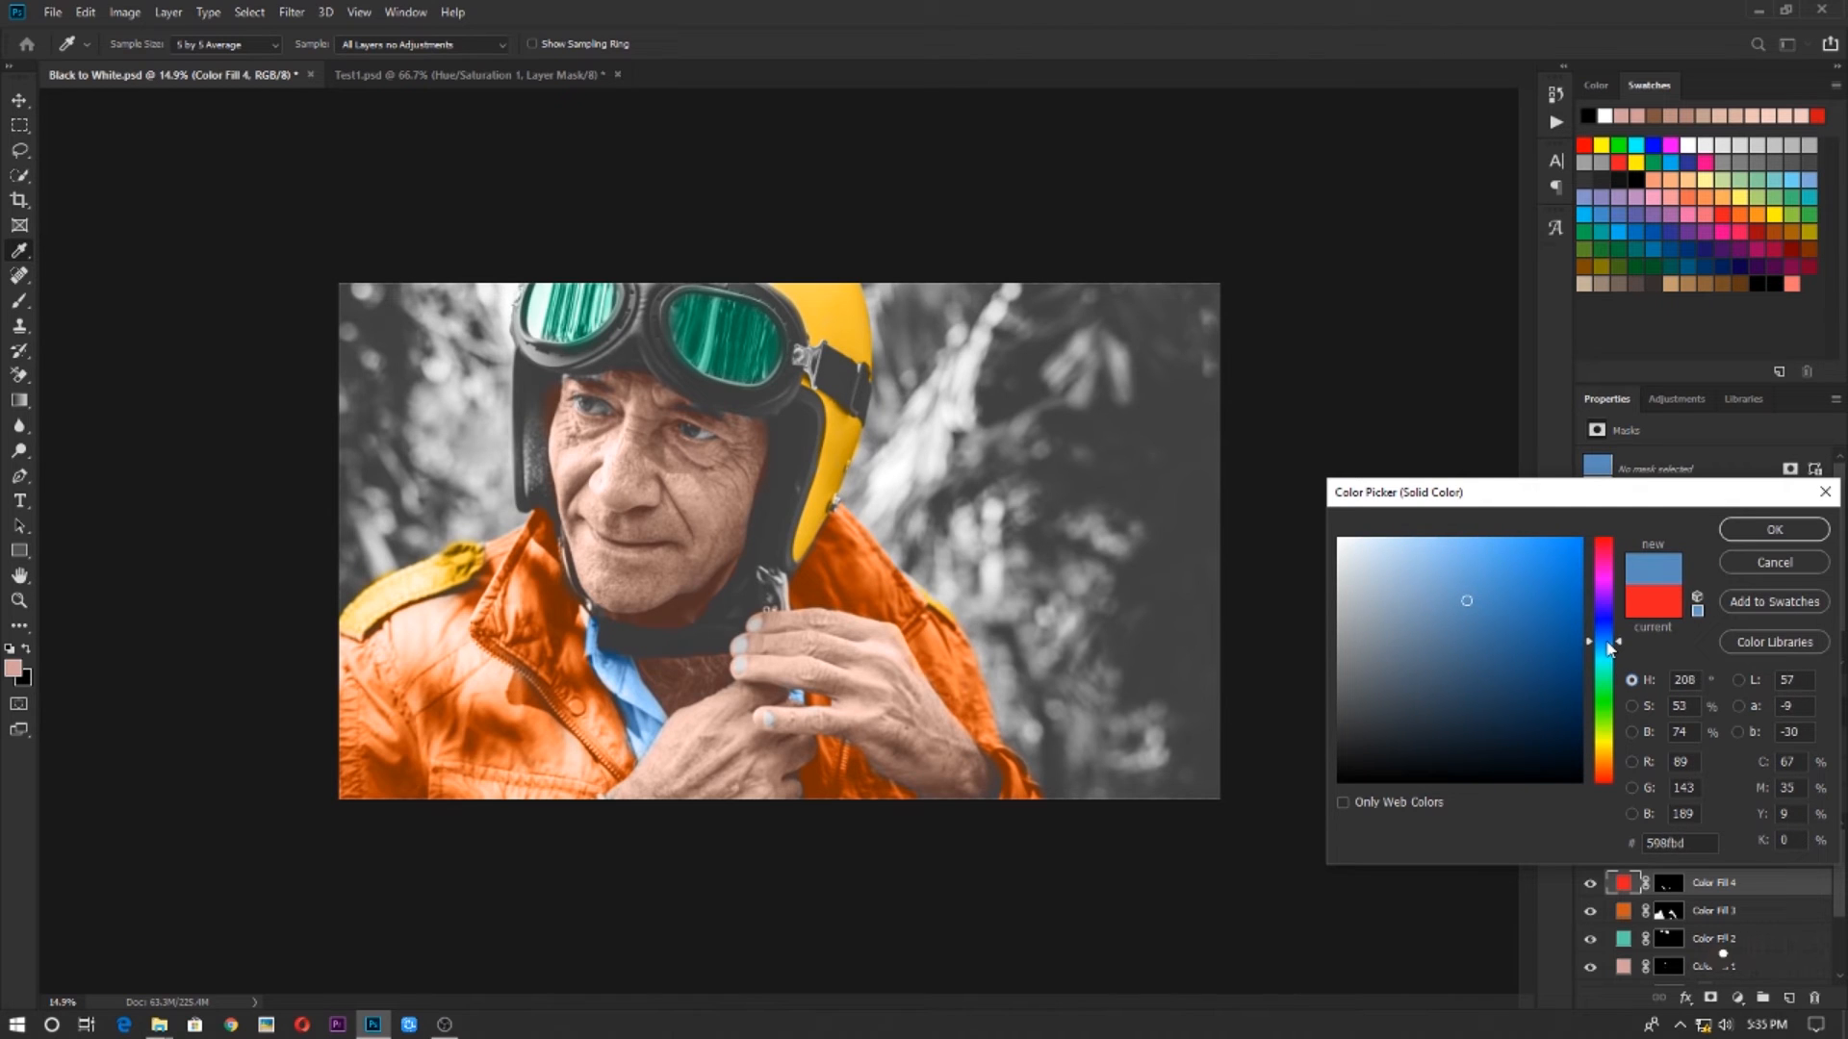
Try green and olive-yellow hues for the shirt fill at the same saturation and brightness
{"action": "left_click", "coordinate": [1604, 693]}
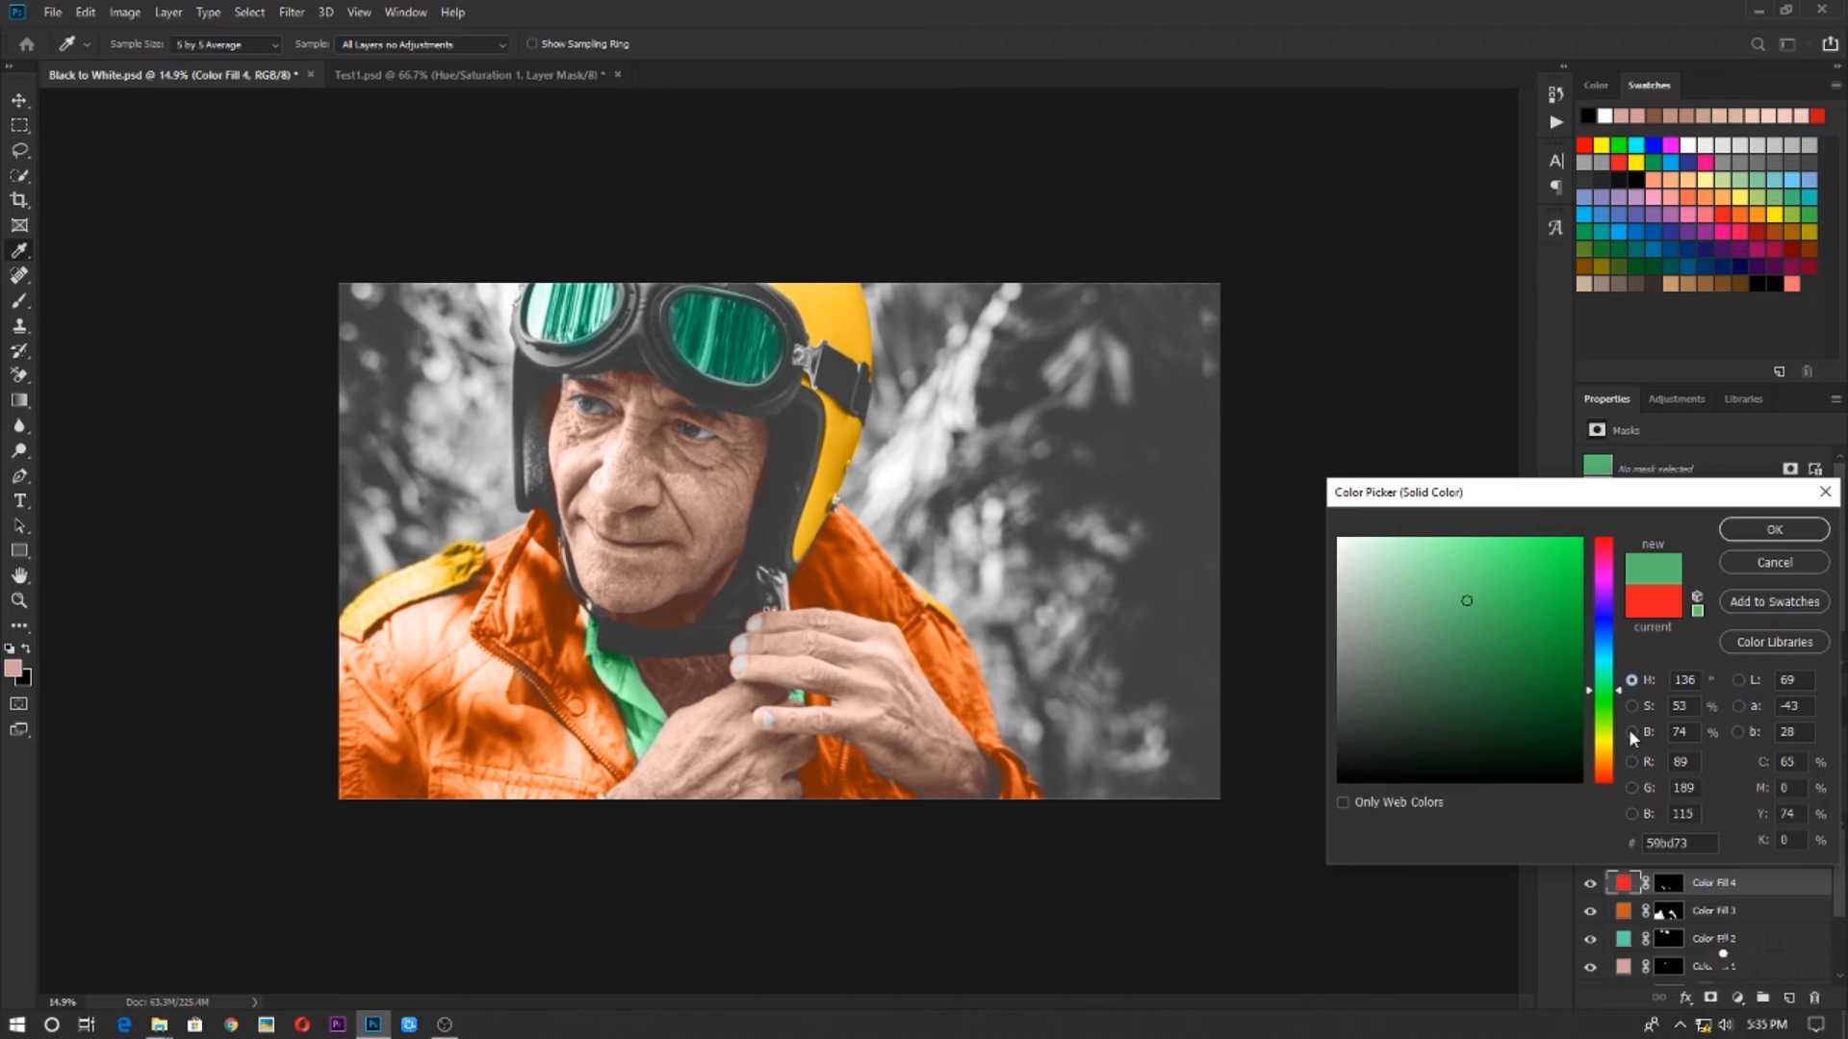
{"action": "left_click_drag", "start_coordinate": [1604, 616], "coordinate": [1604, 754]}
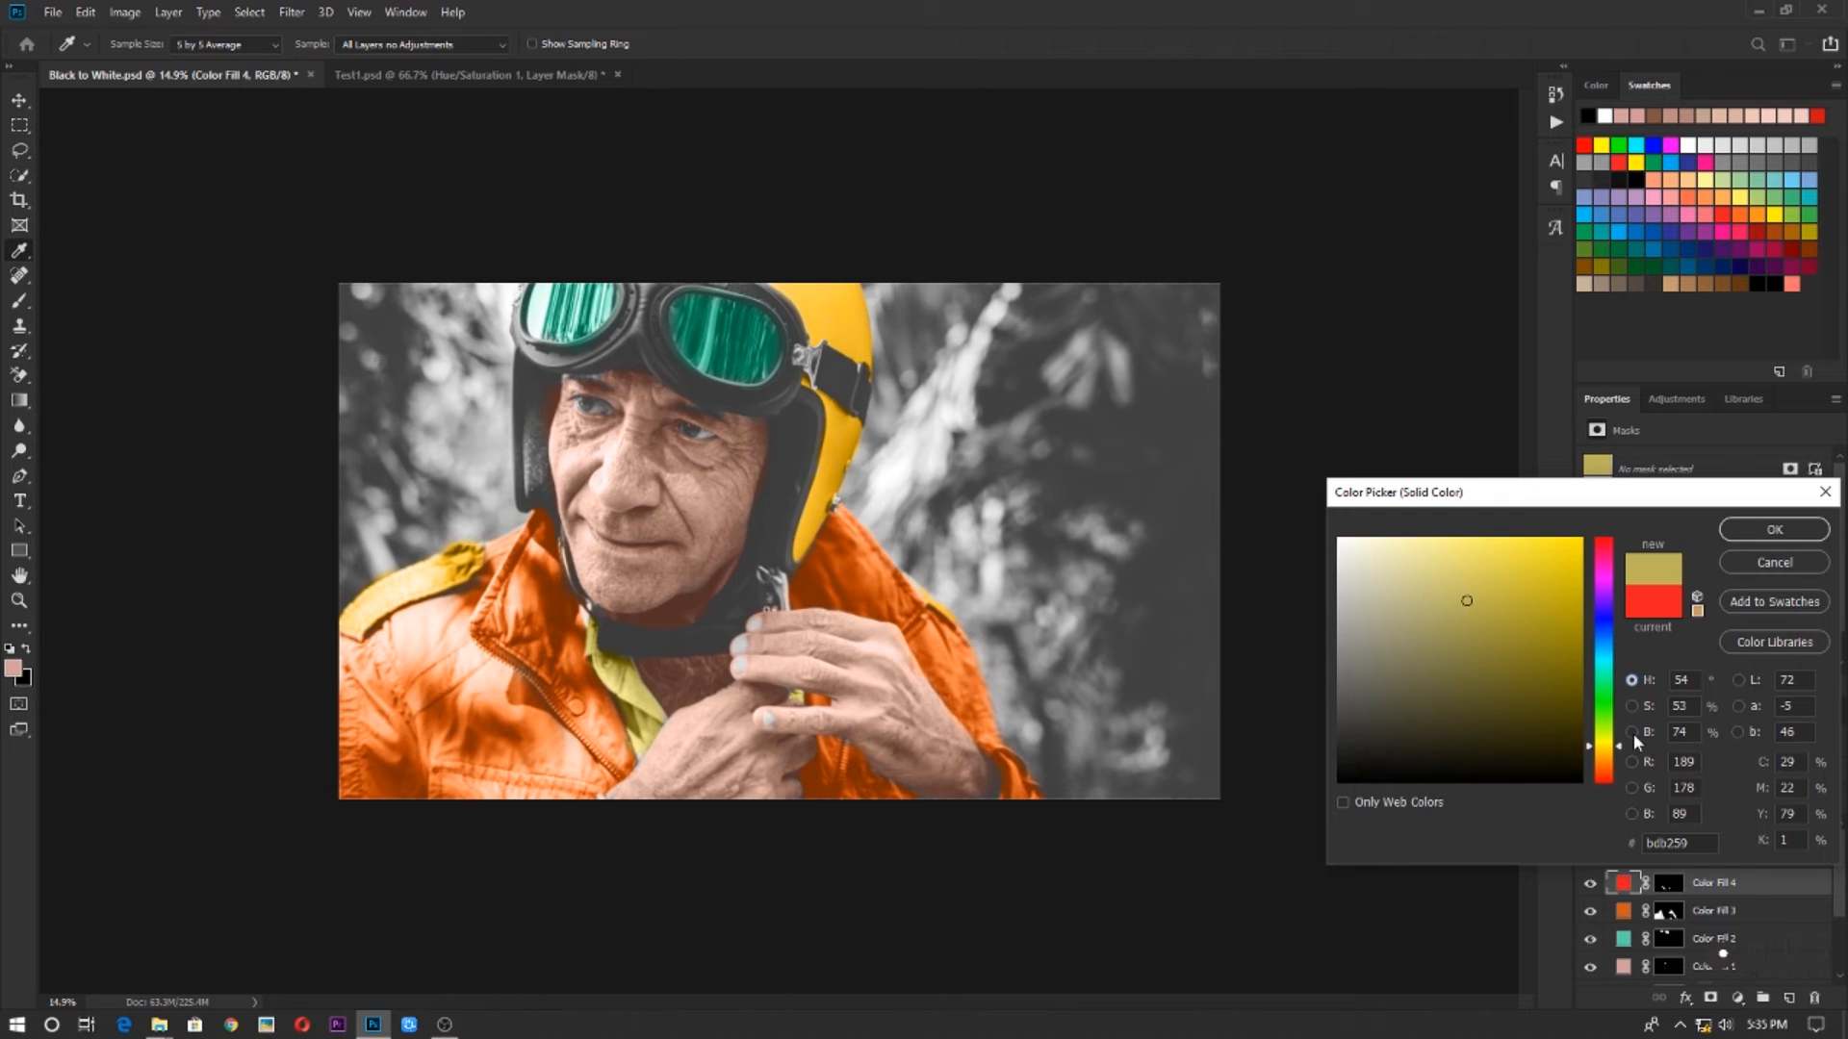
{"action": "left_click", "coordinate": [1632, 731]}
{"action": "left_click", "coordinate": [1631, 710]}
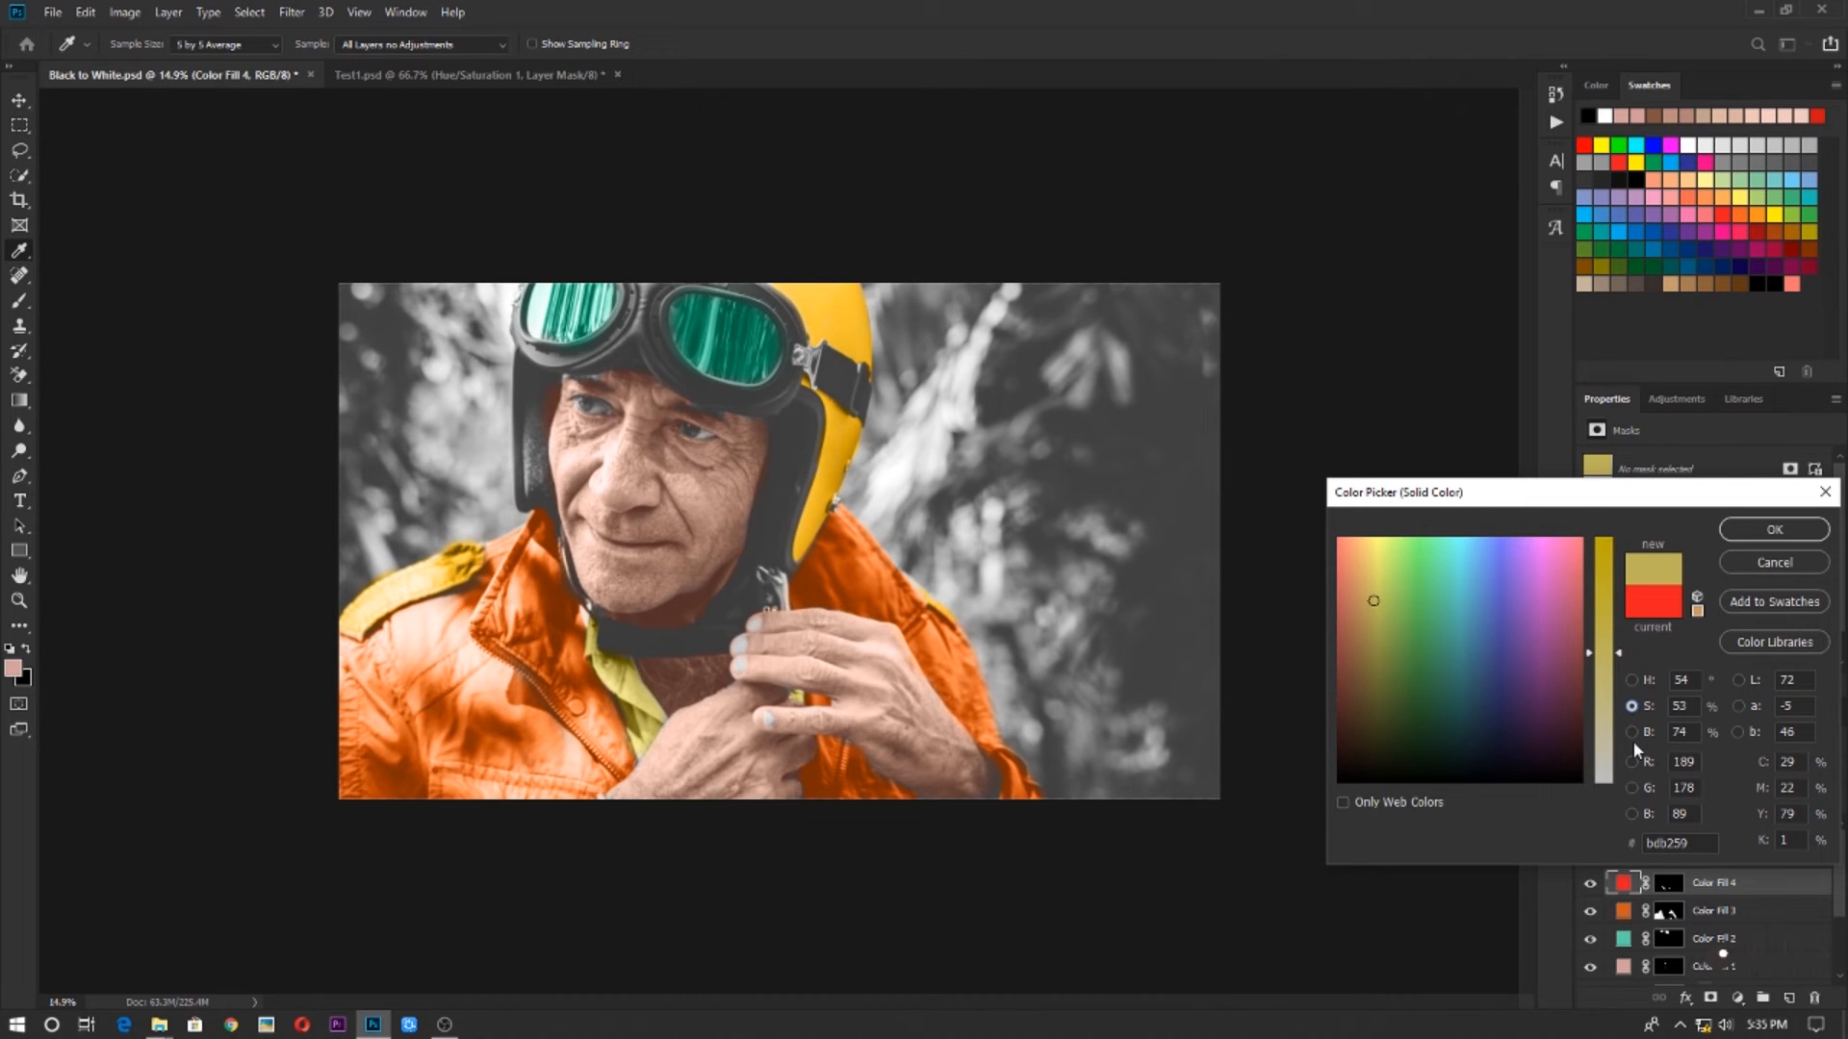
{"action": "left_click", "coordinate": [1632, 733]}
{"action": "left_click", "coordinate": [1633, 707]}
Set the shirt fill's hue to 210° for a blue of #598abd and accept the color
{"action": "left_click", "coordinate": [1631, 681]}
{"action": "left_click_drag", "start_coordinate": [1614, 664], "coordinate": [1613, 643]}
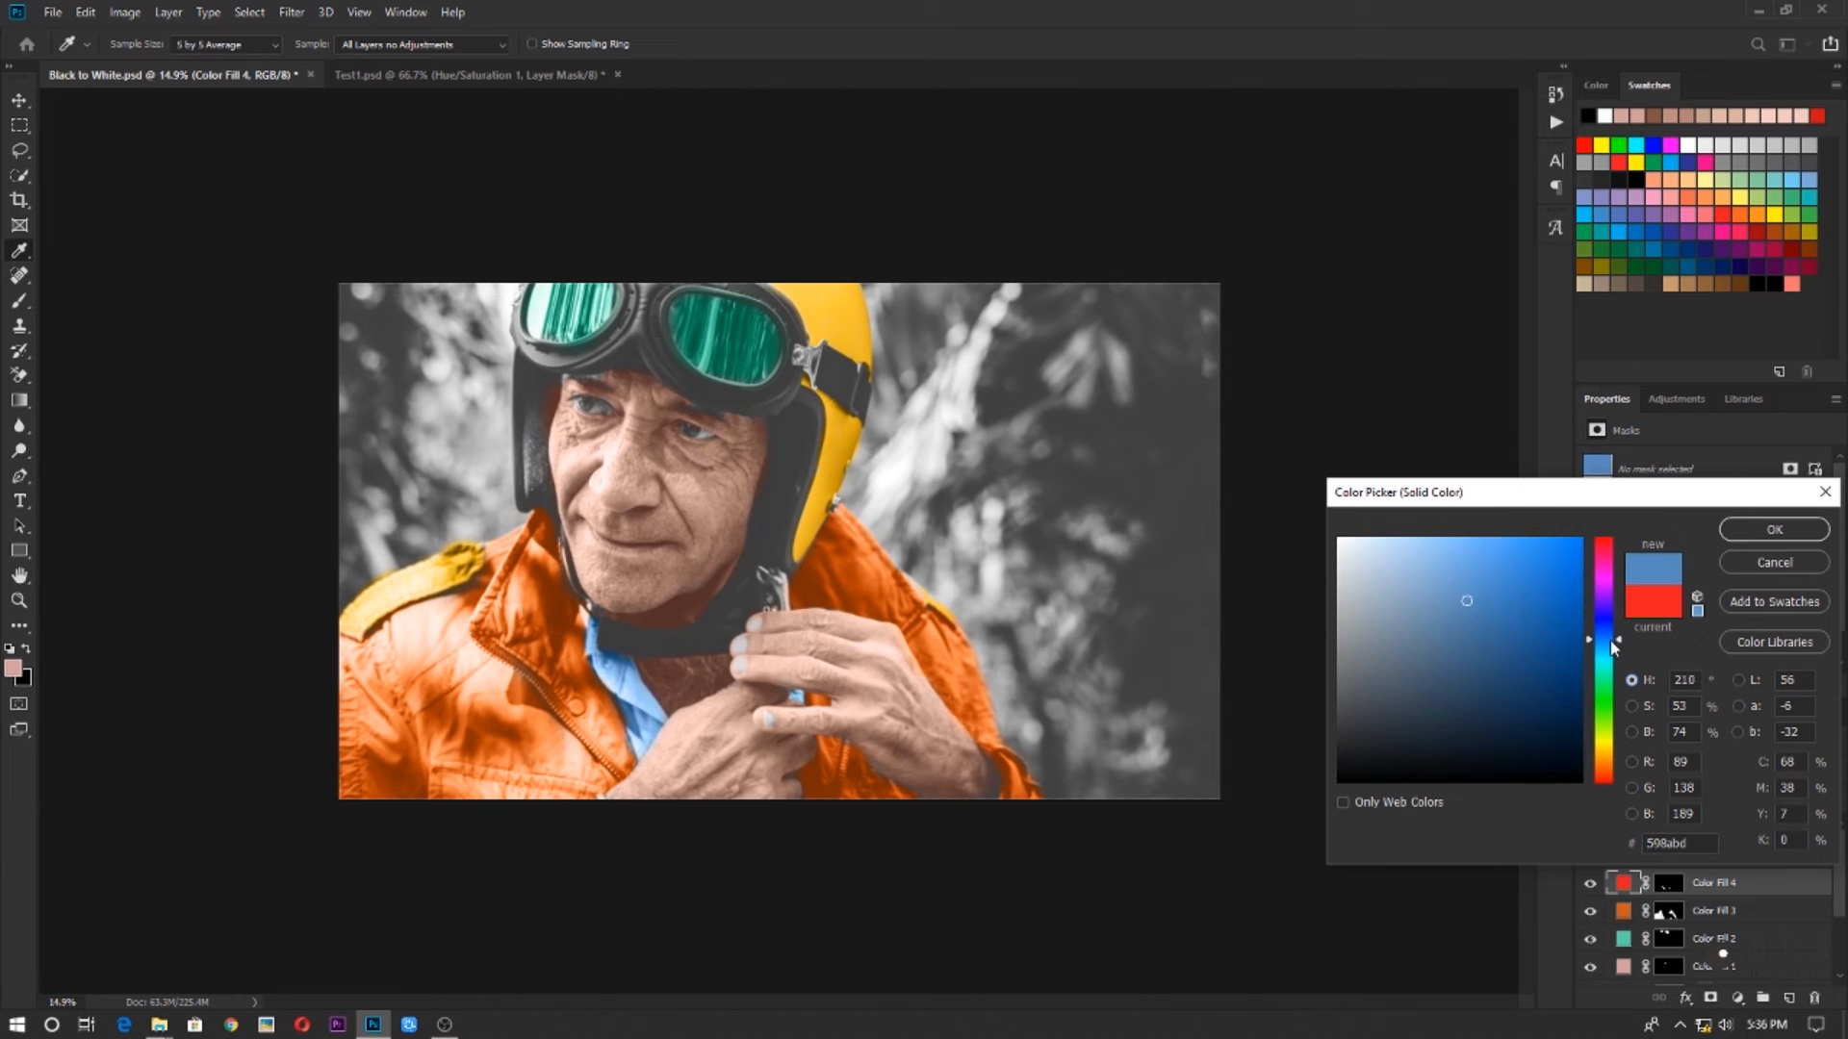
{"action": "left_click", "coordinate": [1792, 528]}
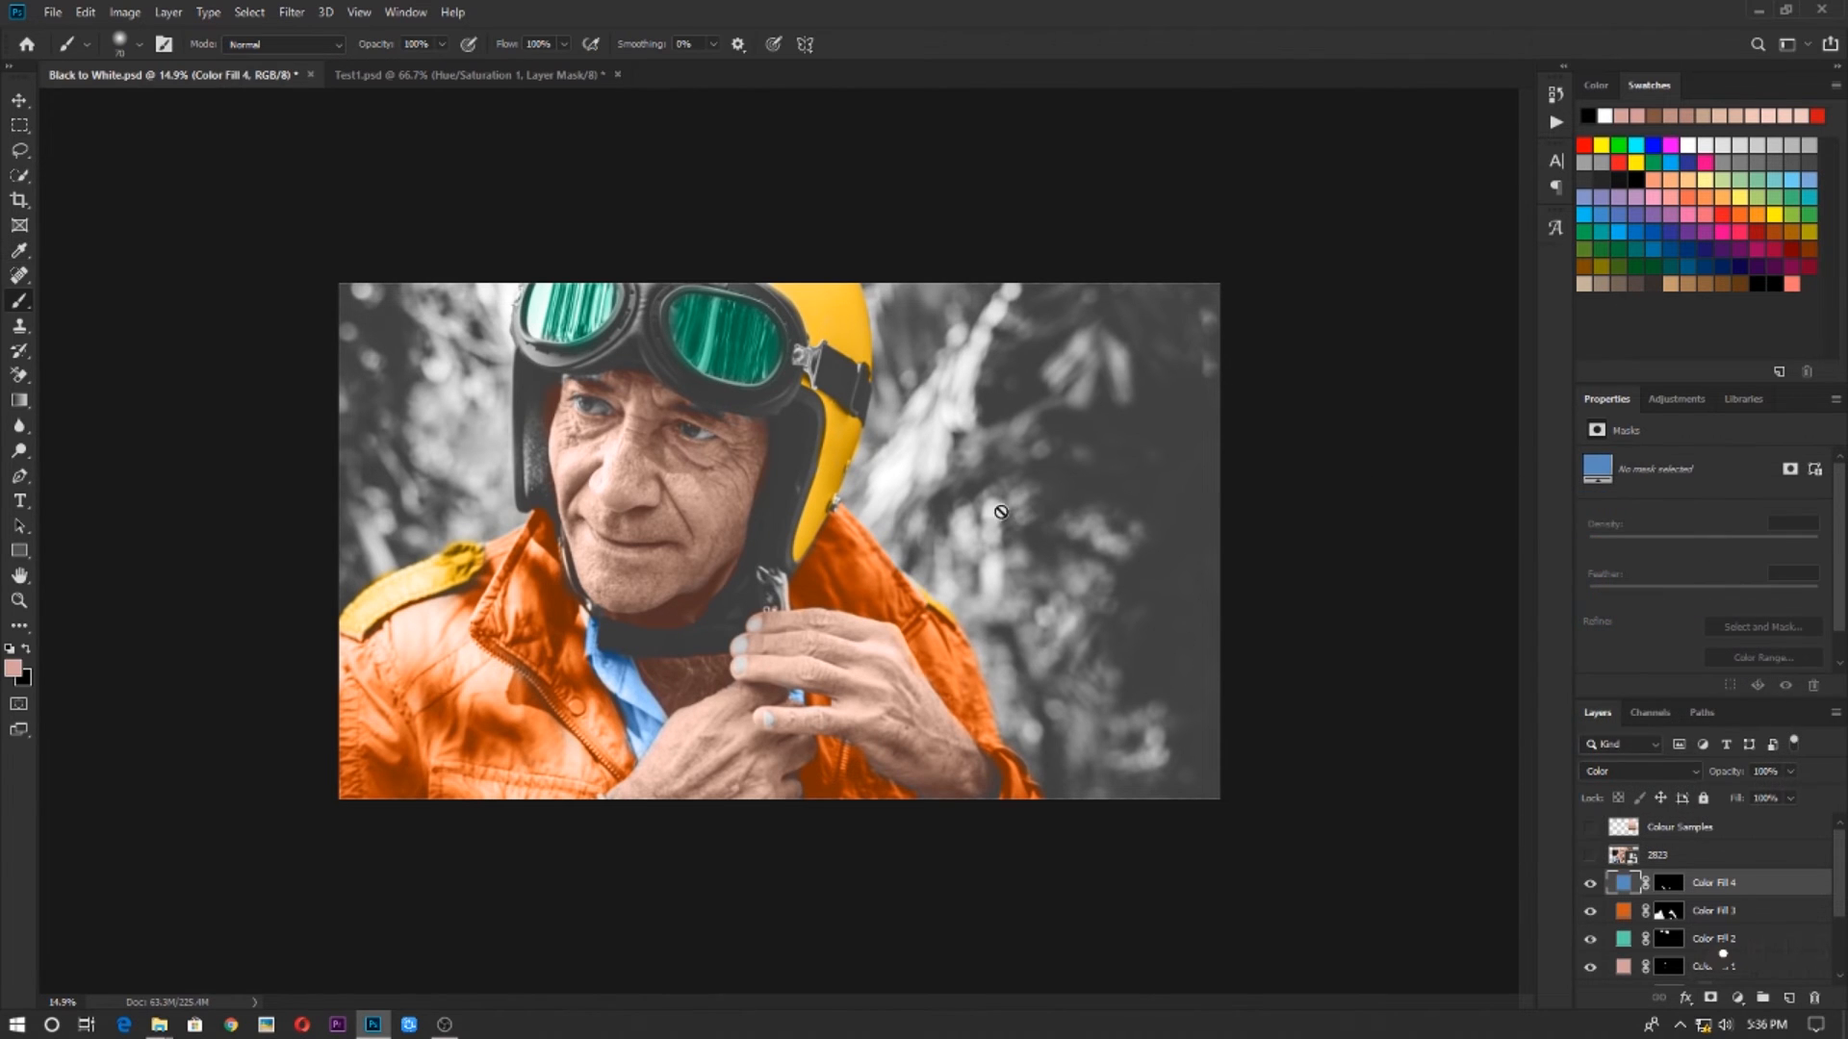
{"action": "scroll", "coordinate": [731, 573], "scroll_direction": "down", "scroll_amount": 4}
{"action": "scroll", "coordinate": [778, 596], "scroll_direction": "up", "scroll_amount": 5}
{"action": "scroll", "coordinate": [771, 599], "scroll_direction": "down", "scroll_amount": 5}
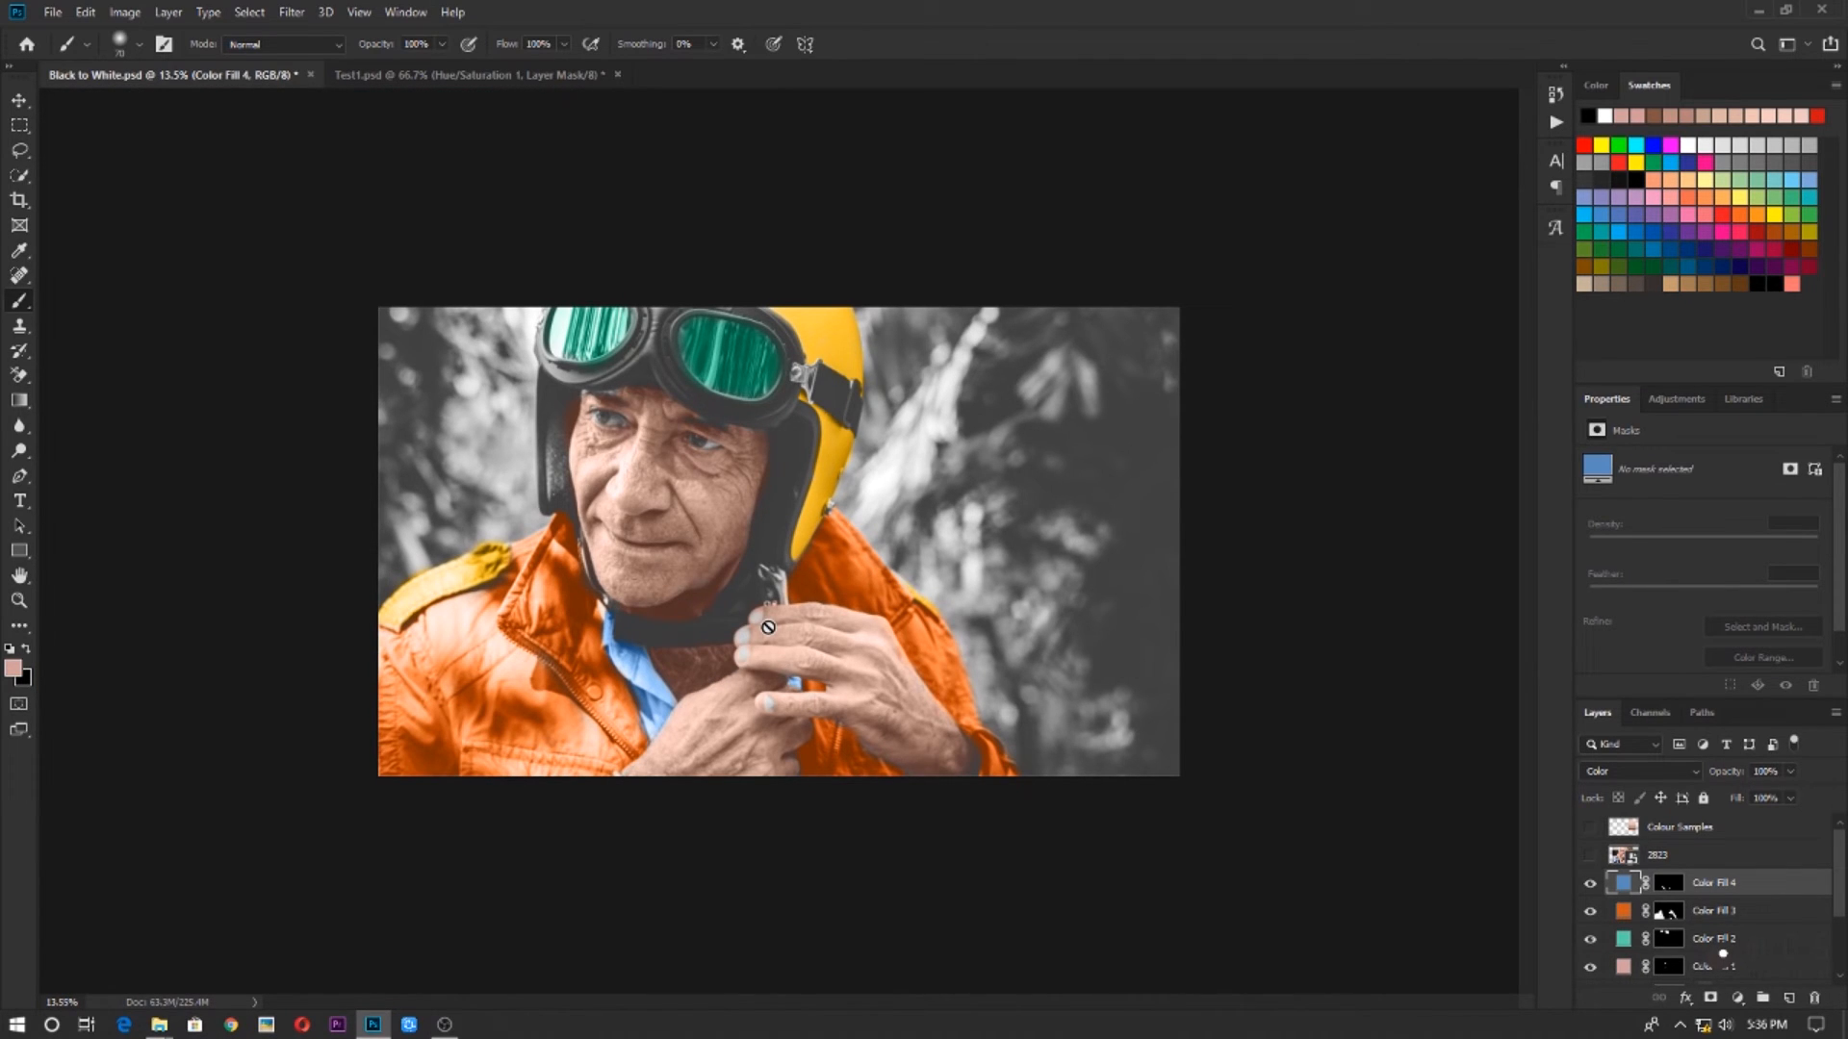
{"action": "scroll", "coordinate": [768, 628], "scroll_direction": "up", "scroll_amount": 7}
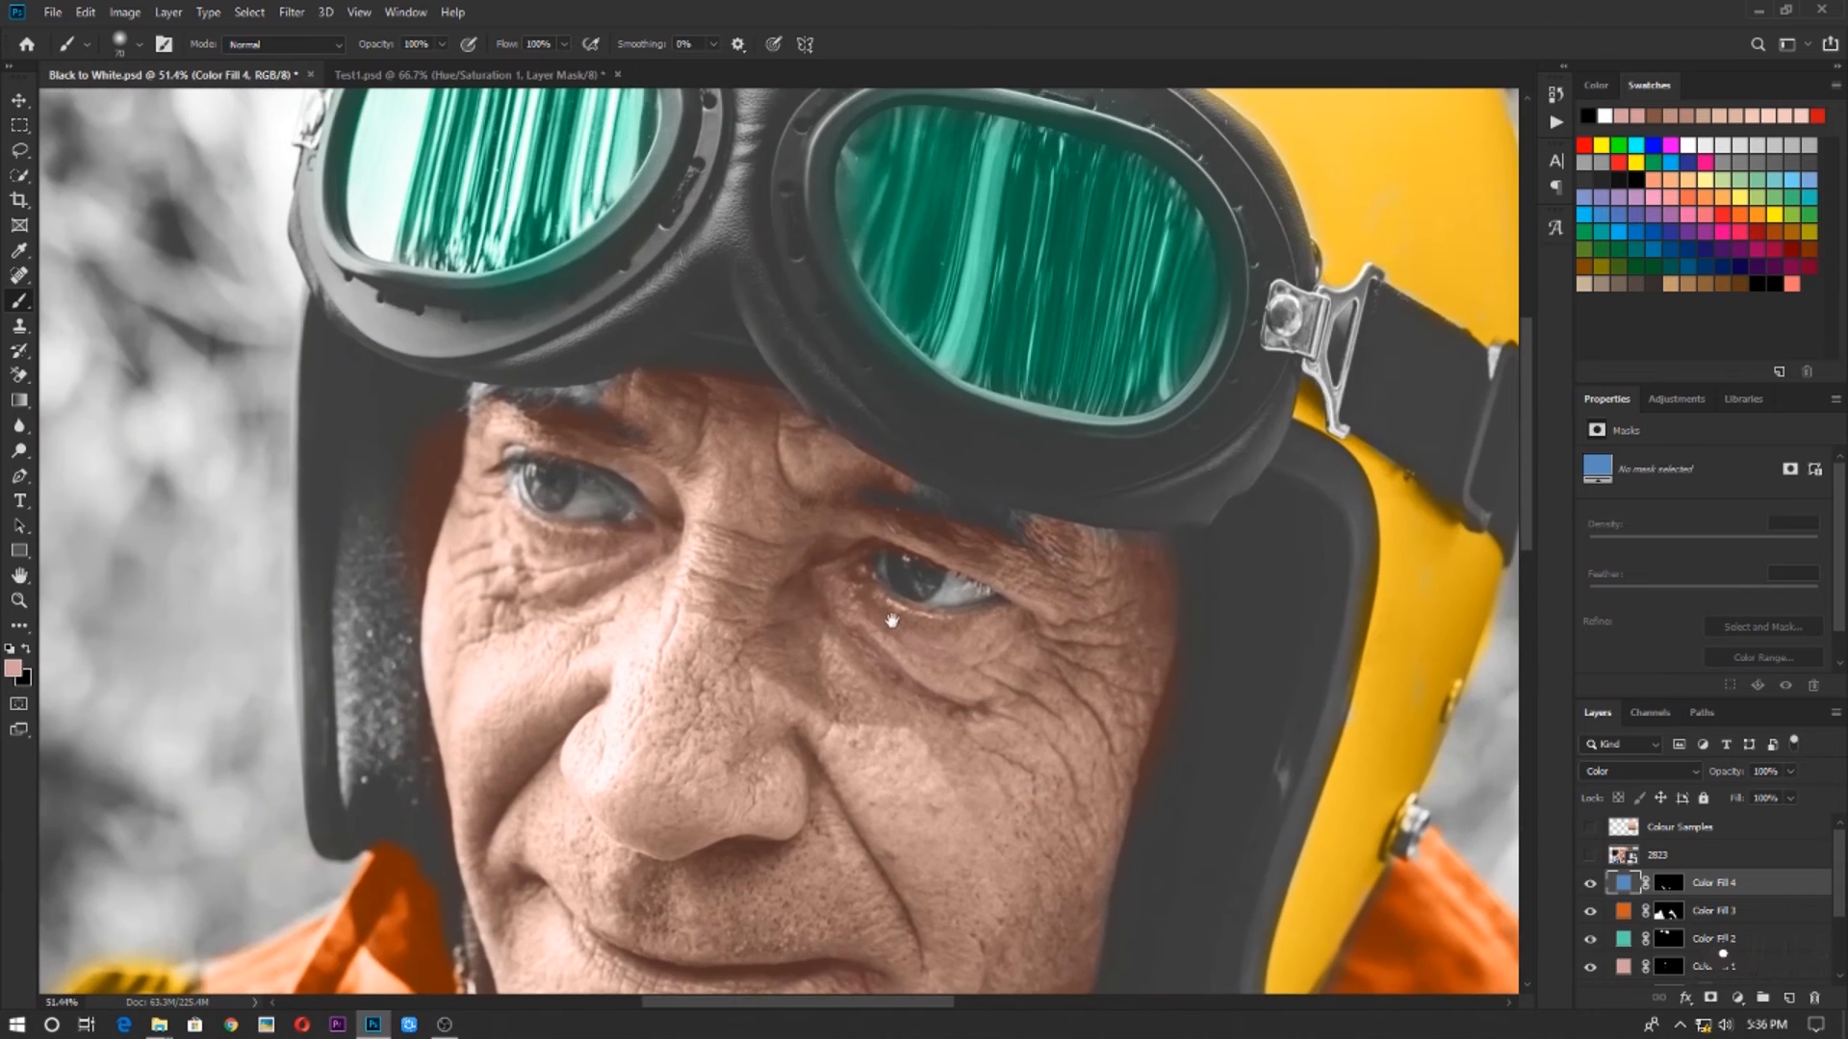
Using a smaller white brush, paint the Face group's Gradient Map 1 mask over the gray patches of the left-hand eyebrow and forehead
{"action": "scroll", "coordinate": [891, 621], "scroll_direction": "up", "scroll_amount": 4}
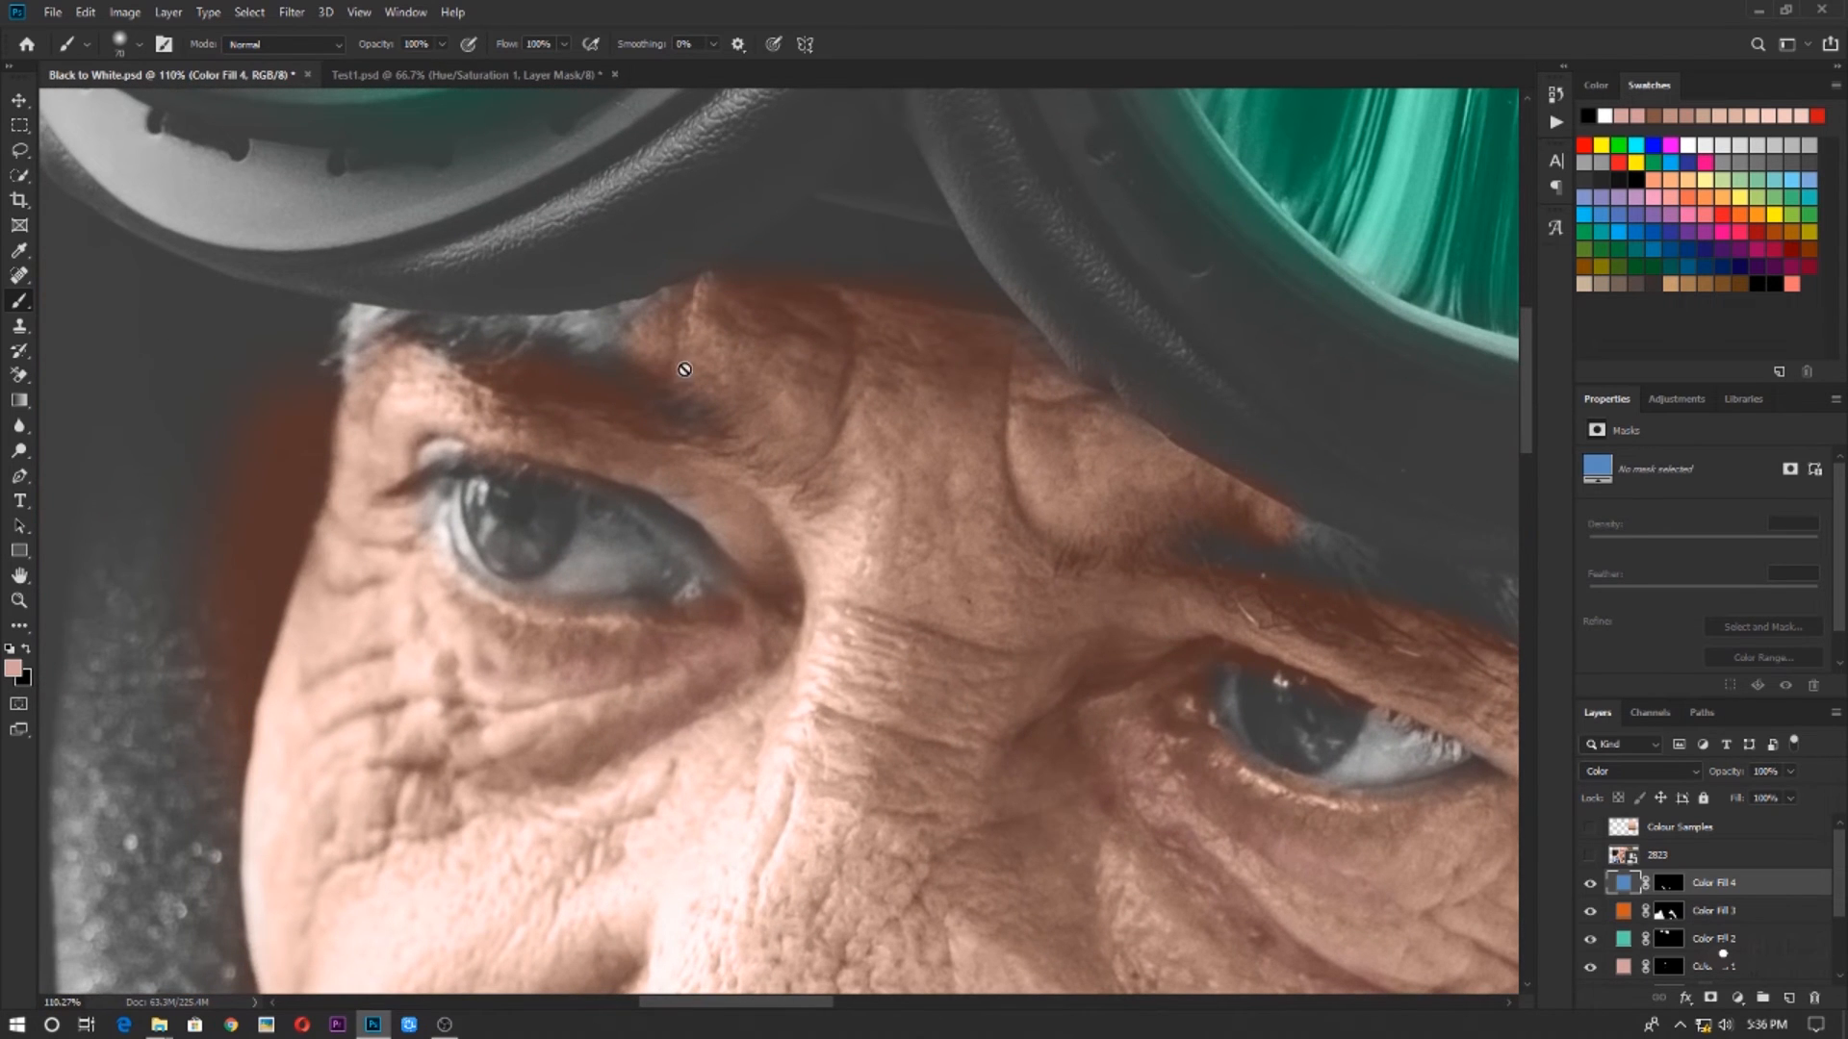
{"action": "scroll", "coordinate": [1646, 958], "scroll_direction": "down", "scroll_amount": 3}
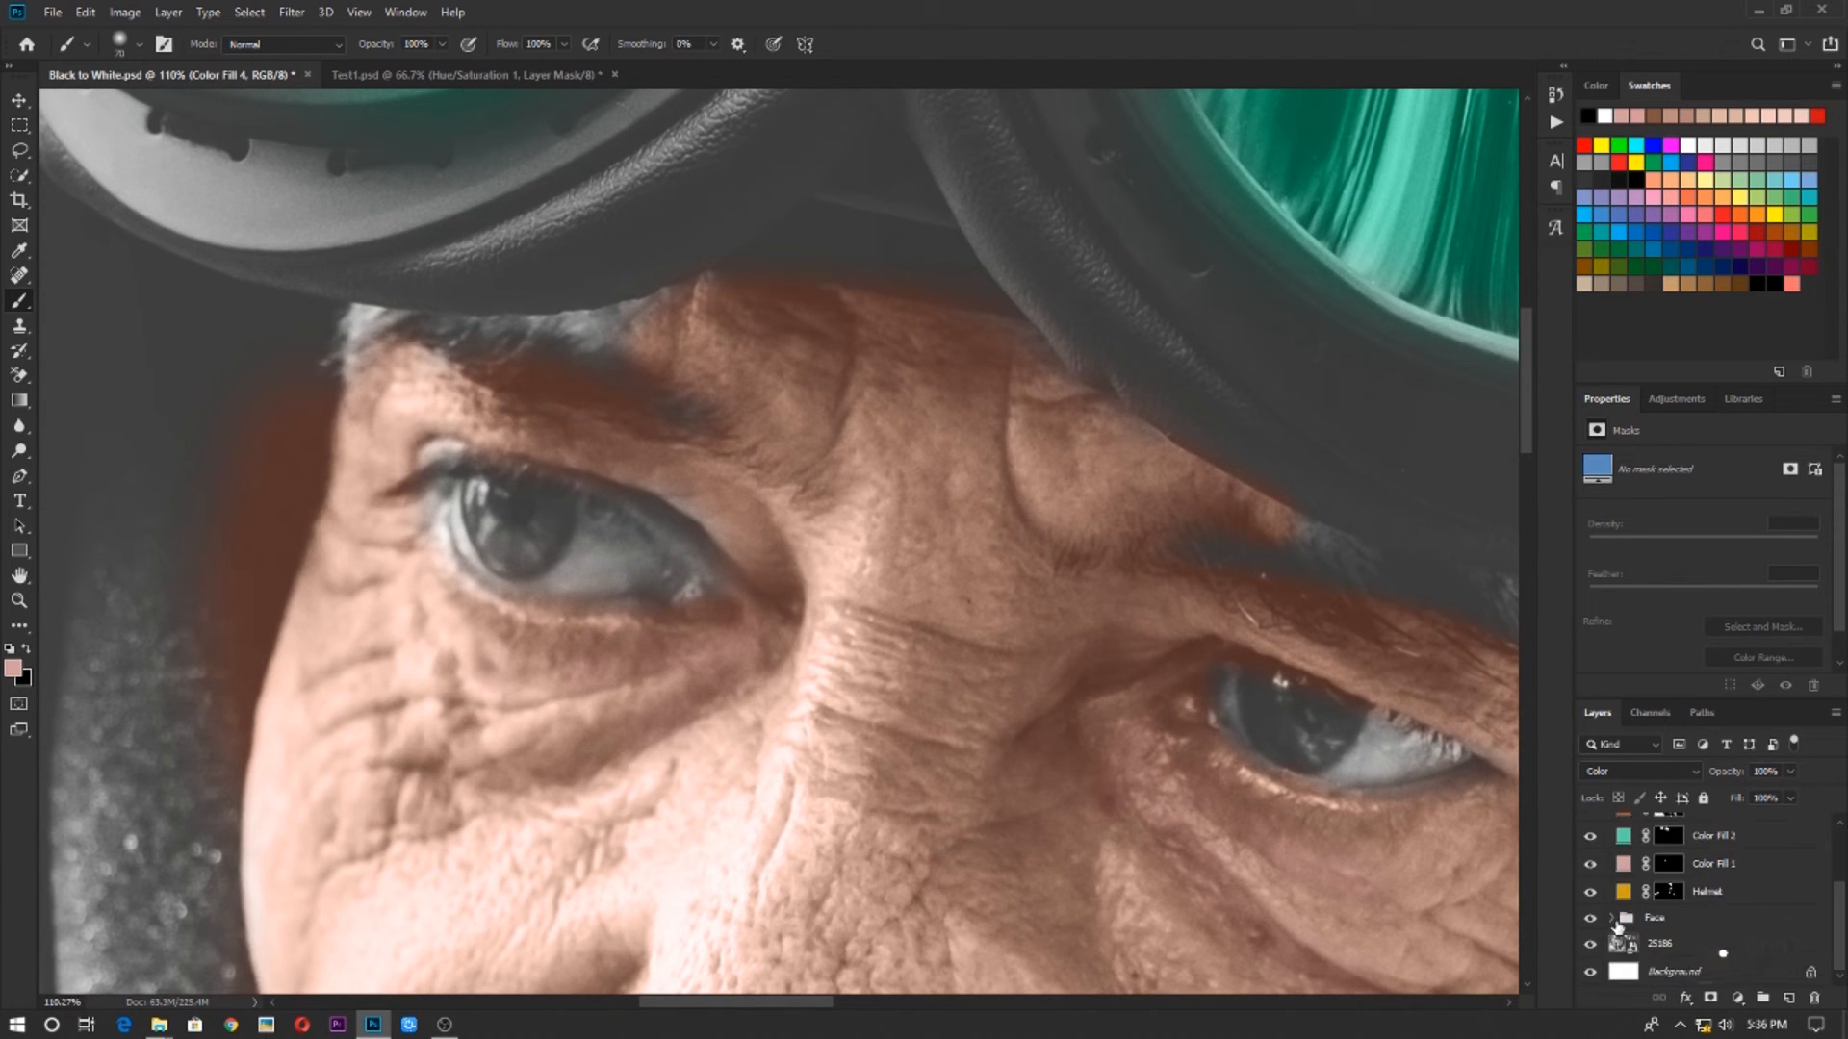
{"action": "left_click", "coordinate": [1676, 932]}
{"action": "left_click", "coordinate": [1611, 917]}
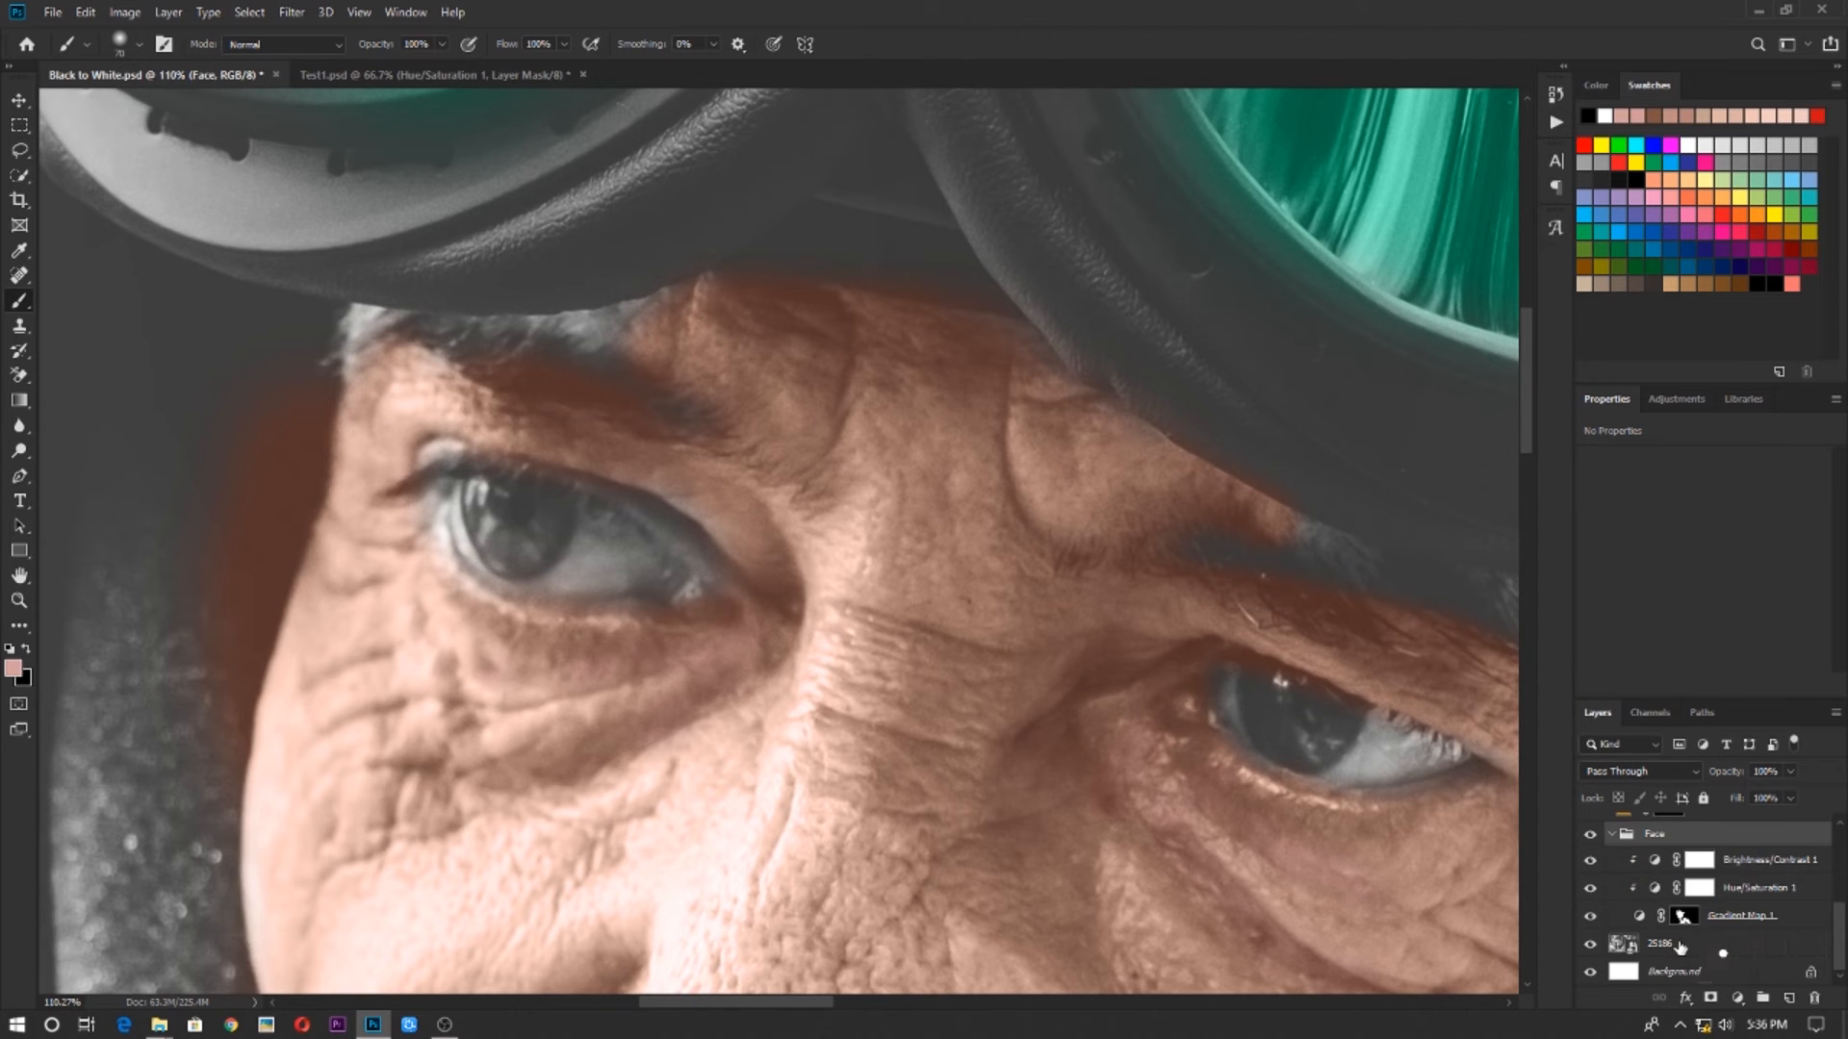
{"action": "left_click", "coordinate": [1684, 915]}
{"action": "scroll", "coordinate": [961, 760], "scroll_direction": "up", "scroll_amount": 7}
{"action": "left_click_drag", "start_coordinate": [751, 474], "coordinate": [1039, 1021]}
{"action": "key", "text": "bracketleft"}
{"action": "key", "text": "bracketleft"}
{"action": "key", "text": "bracketleft"}
{"action": "key", "text": "bracketleft"}
{"action": "key", "text": "bracketleft"}
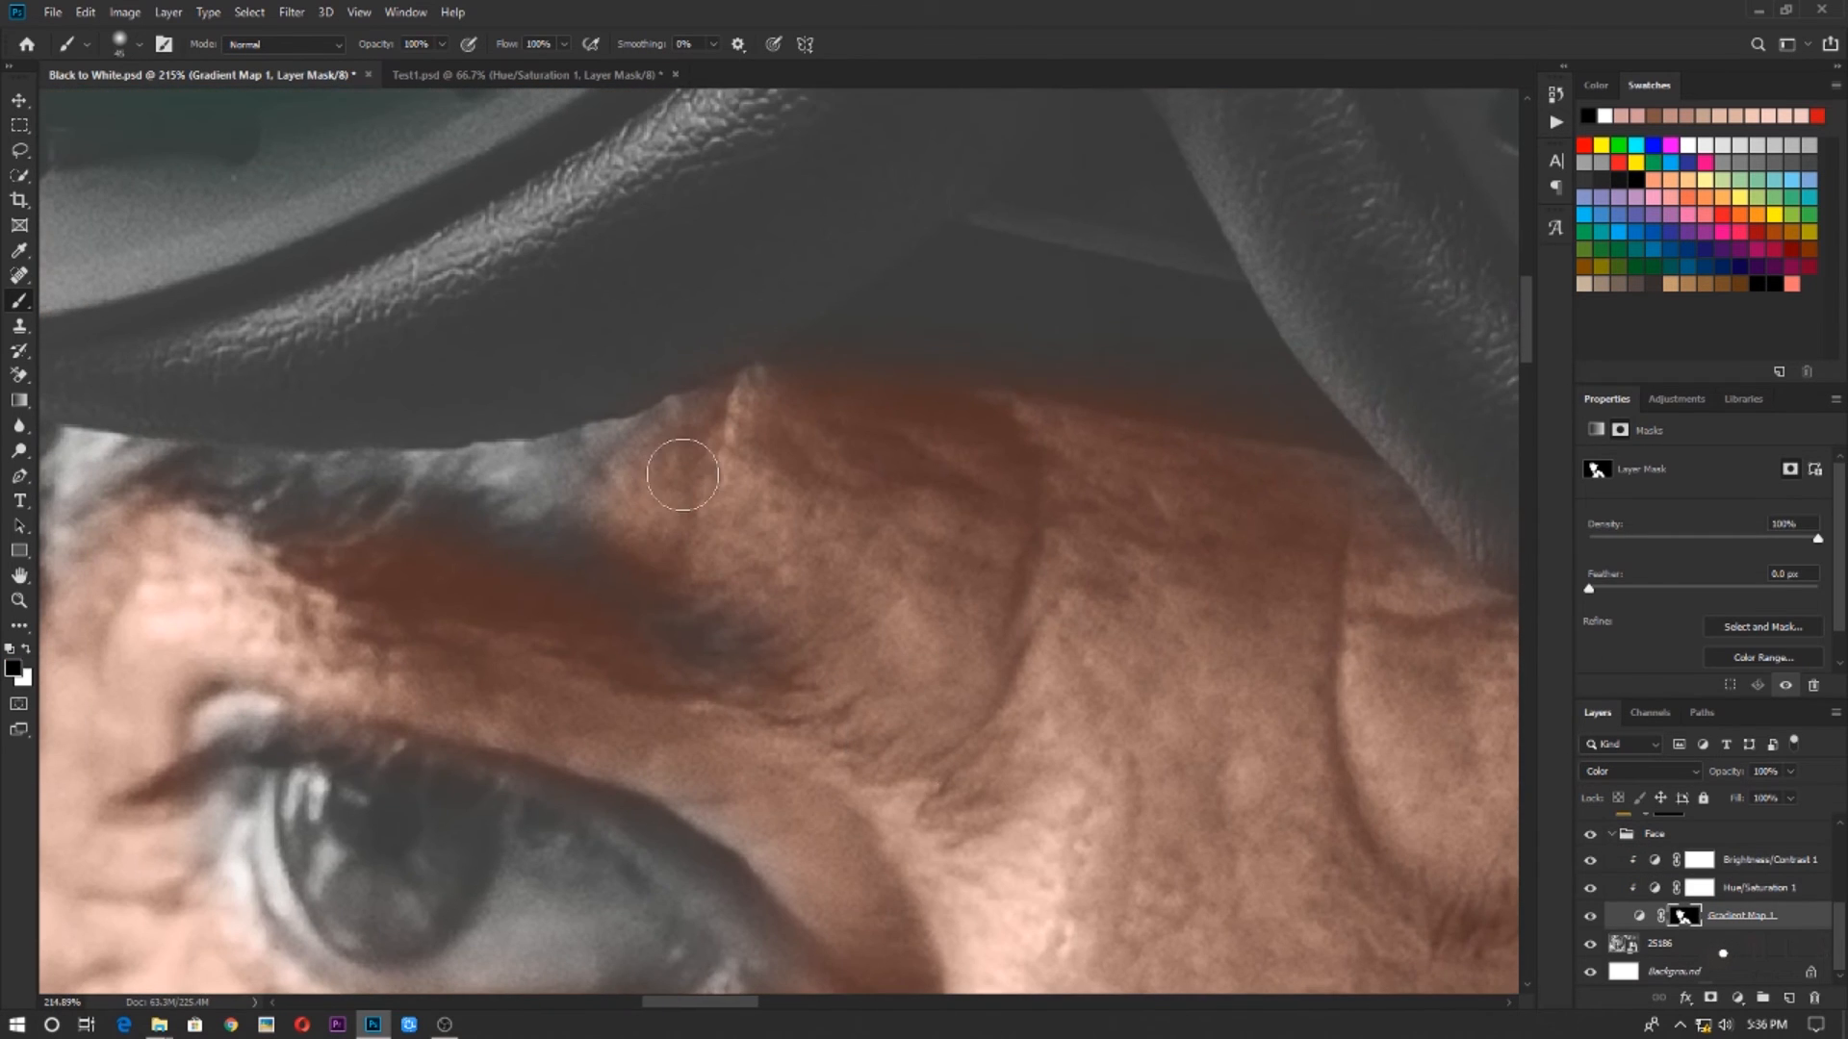
{"action": "key", "text": "x"}
{"action": "mouse_move", "coordinate": [624, 463]}
{"action": "left_mouse_down"}
{"action": "mouse_move", "coordinate": [420, 500]}
{"action": "mouse_move", "coordinate": [931, 613]}
{"action": "left_mouse_up"}
Paint white on the Gradient Map 1 mask along the forehead edge beneath the goggles, beside the right-hand eyebrow
{"action": "left_click_drag", "start_coordinate": [1395, 847], "coordinate": [240, 317]}
{"action": "left_click_drag", "start_coordinate": [1463, 524], "coordinate": [866, 631]}
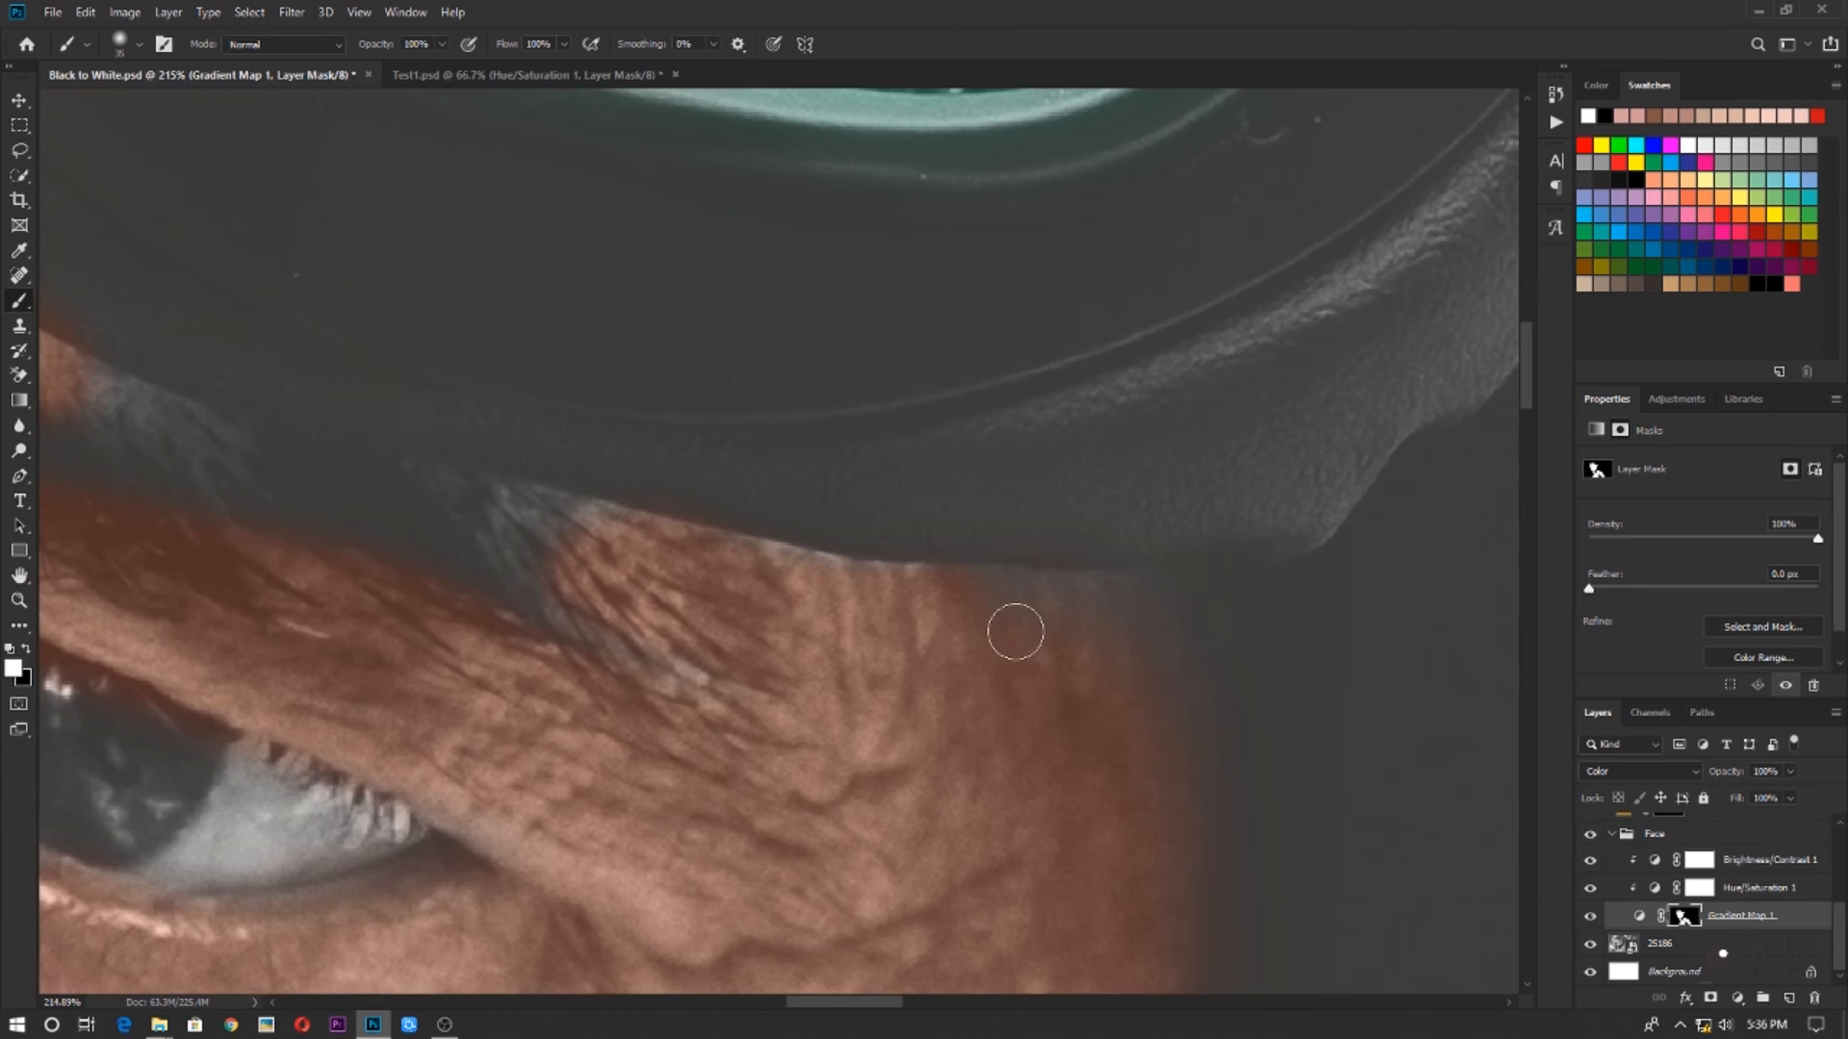
{"action": "left_click_drag", "start_coordinate": [1090, 825], "coordinate": [1095, 779]}
{"action": "left_click_drag", "start_coordinate": [601, 554], "coordinate": [674, 624]}
{"action": "scroll", "coordinate": [761, 674], "scroll_direction": "down", "scroll_amount": 5}
{"action": "scroll", "coordinate": [578, 644], "scroll_direction": "up", "scroll_amount": 5}
Lower the brush flow to 11% and softly paint the skin tone over the remaining gray areas of the eyebrows
{"action": "left_click_drag", "start_coordinate": [506, 44], "coordinate": [421, 58]}
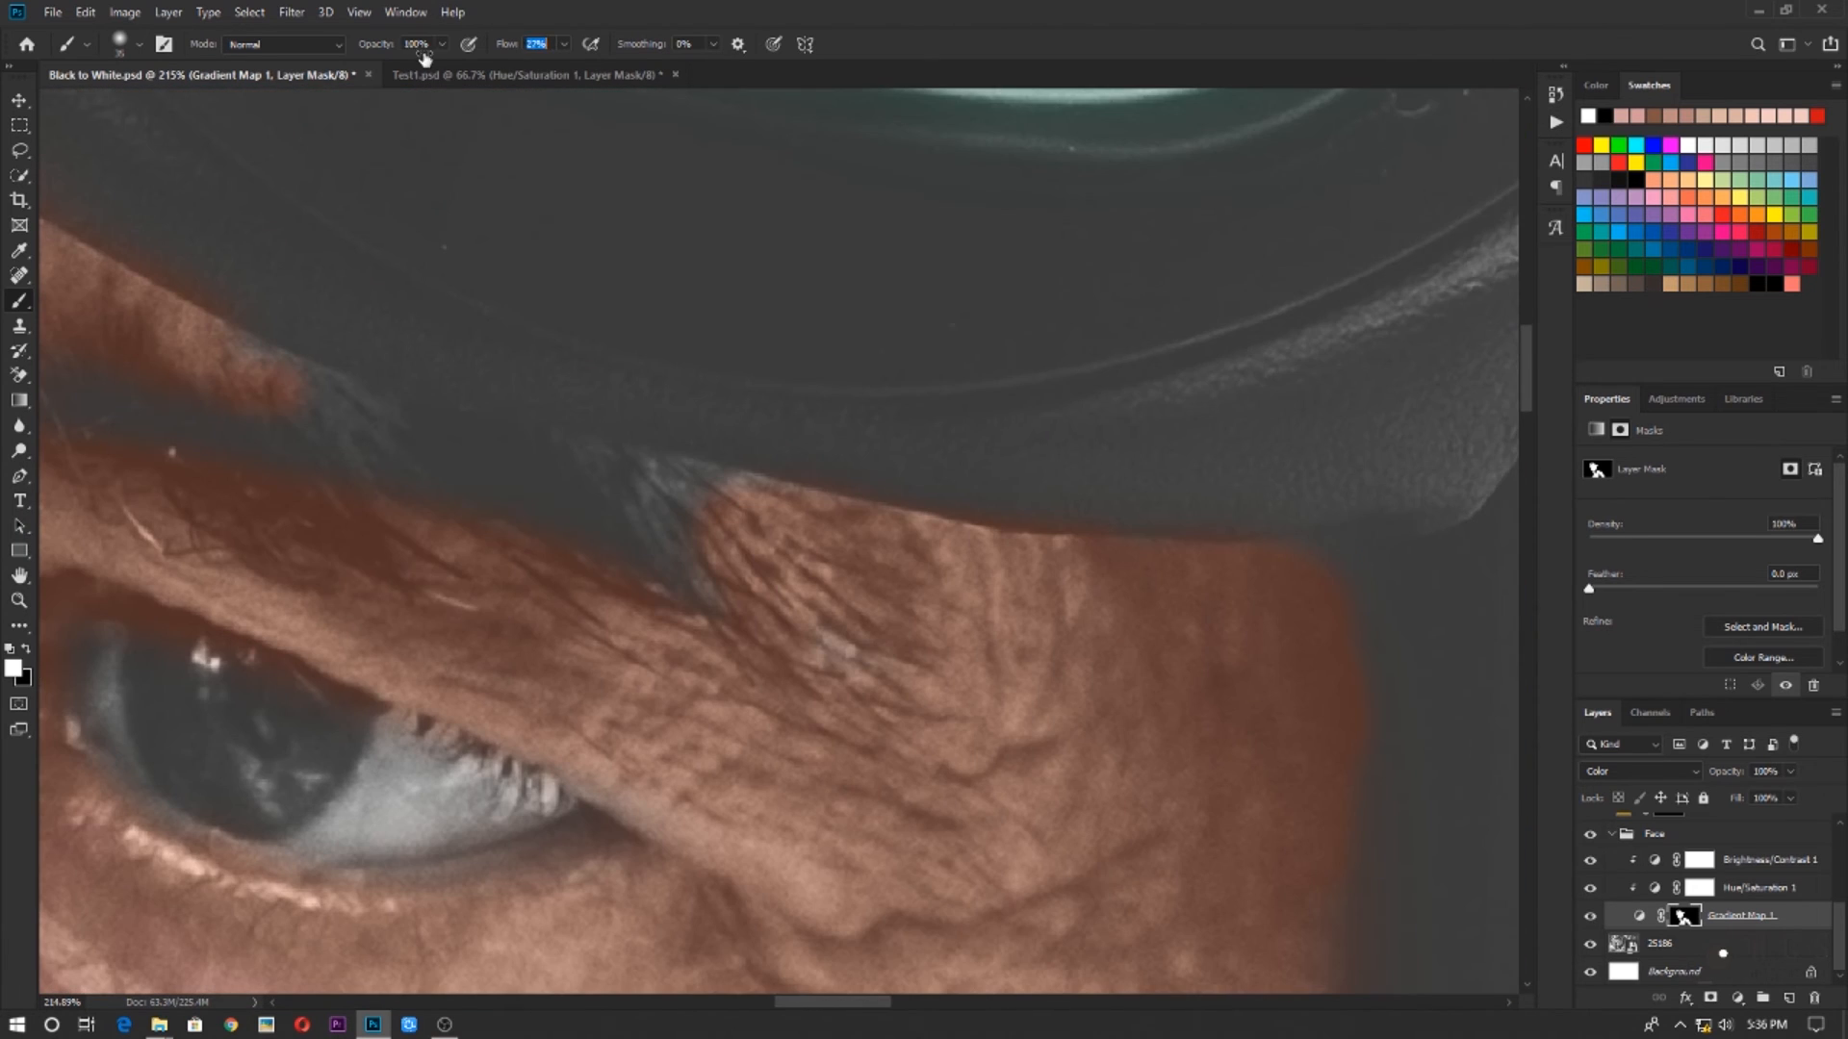
{"action": "mouse_move", "coordinate": [481, 486]}
{"action": "left_mouse_down"}
{"action": "mouse_move", "coordinate": [587, 491]}
{"action": "mouse_move", "coordinate": [936, 627]}
{"action": "left_mouse_up"}
{"action": "left_click_drag", "start_coordinate": [279, 616], "coordinate": [1415, 751]}
{"action": "left_click_drag", "start_coordinate": [688, 716], "coordinate": [1051, 842]}
{"action": "scroll", "coordinate": [492, 713], "scroll_direction": "up", "scroll_amount": 5}
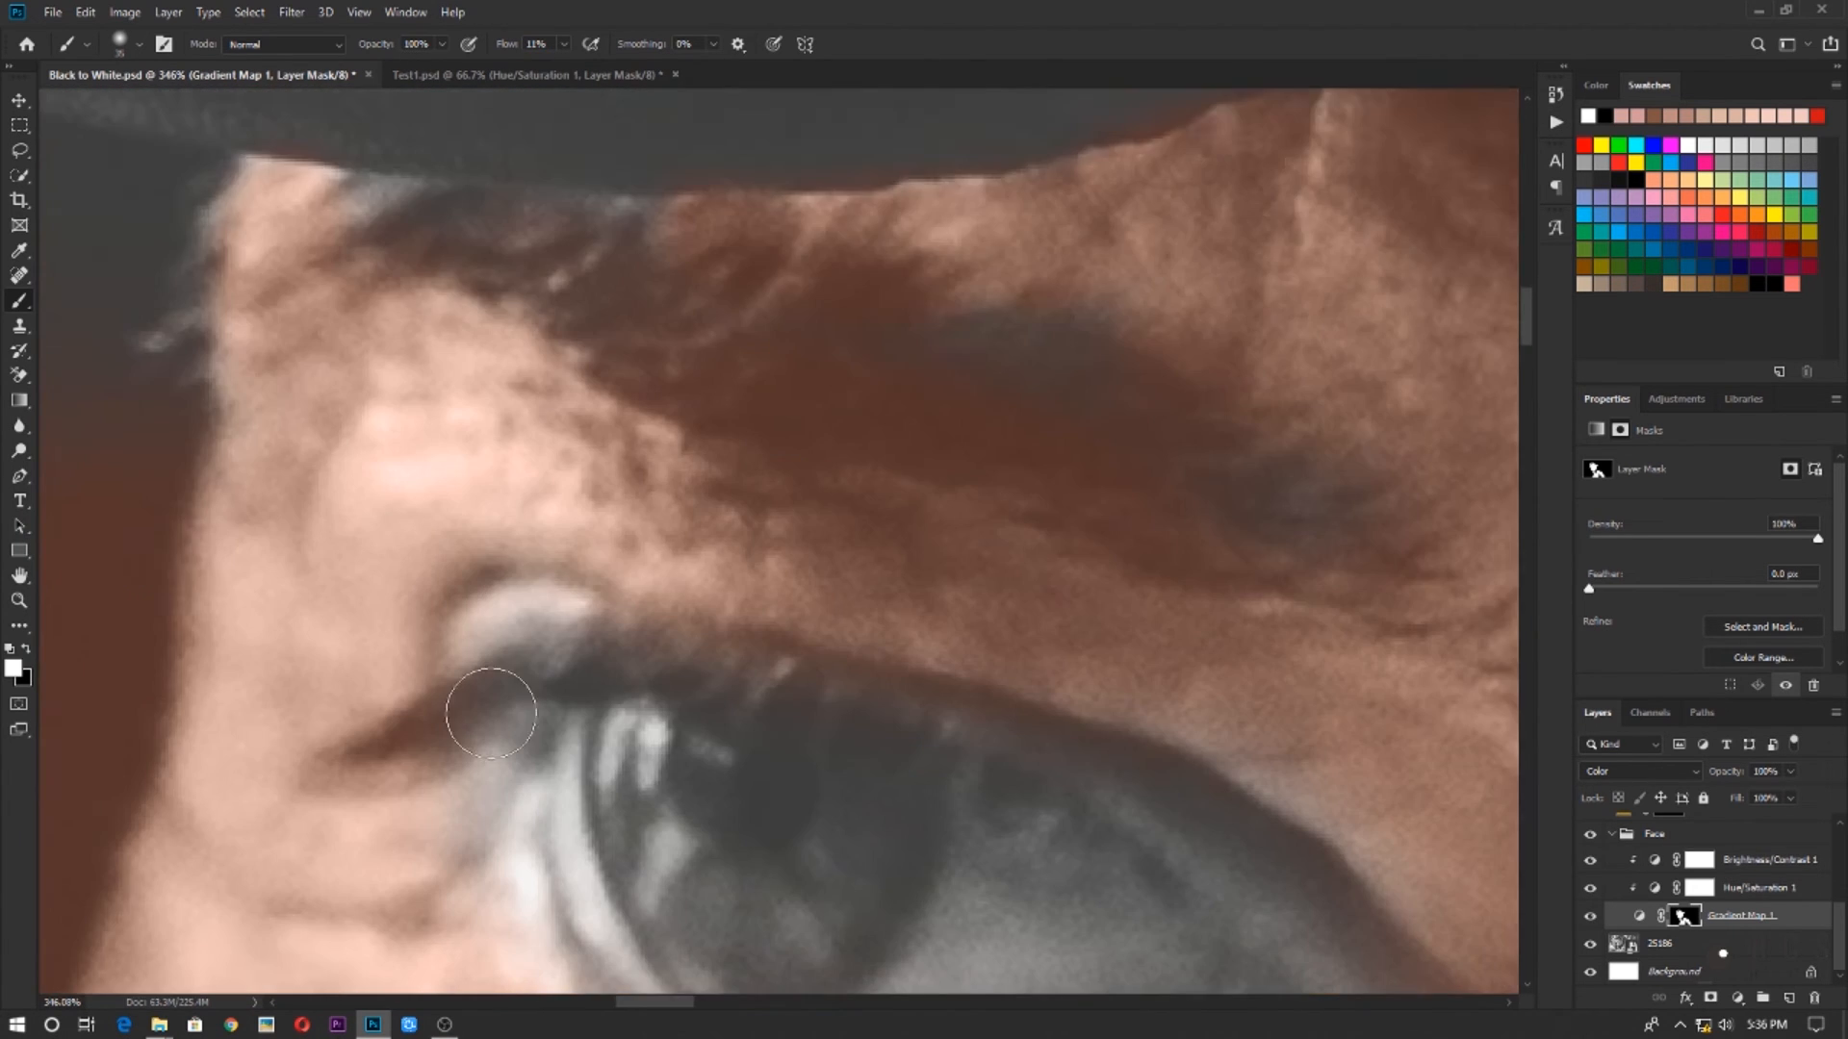
Restore the brush flow to 100% and paint the skin-tone mask over the gray eyelids and corners around the eyes
{"action": "left_click_drag", "start_coordinate": [506, 44], "coordinate": [606, 48]}
{"action": "mouse_move", "coordinate": [501, 851]}
{"action": "left_mouse_down"}
{"action": "mouse_move", "coordinate": [515, 610]}
{"action": "mouse_move", "coordinate": [567, 355]}
{"action": "left_mouse_up"}
{"action": "mouse_move", "coordinate": [566, 745]}
{"action": "left_mouse_down"}
{"action": "mouse_move", "coordinate": [412, 449]}
{"action": "mouse_move", "coordinate": [1020, 225]}
{"action": "mouse_move", "coordinate": [693, 81]}
{"action": "left_mouse_up"}
{"action": "left_click_drag", "start_coordinate": [891, 239], "coordinate": [1056, 500]}
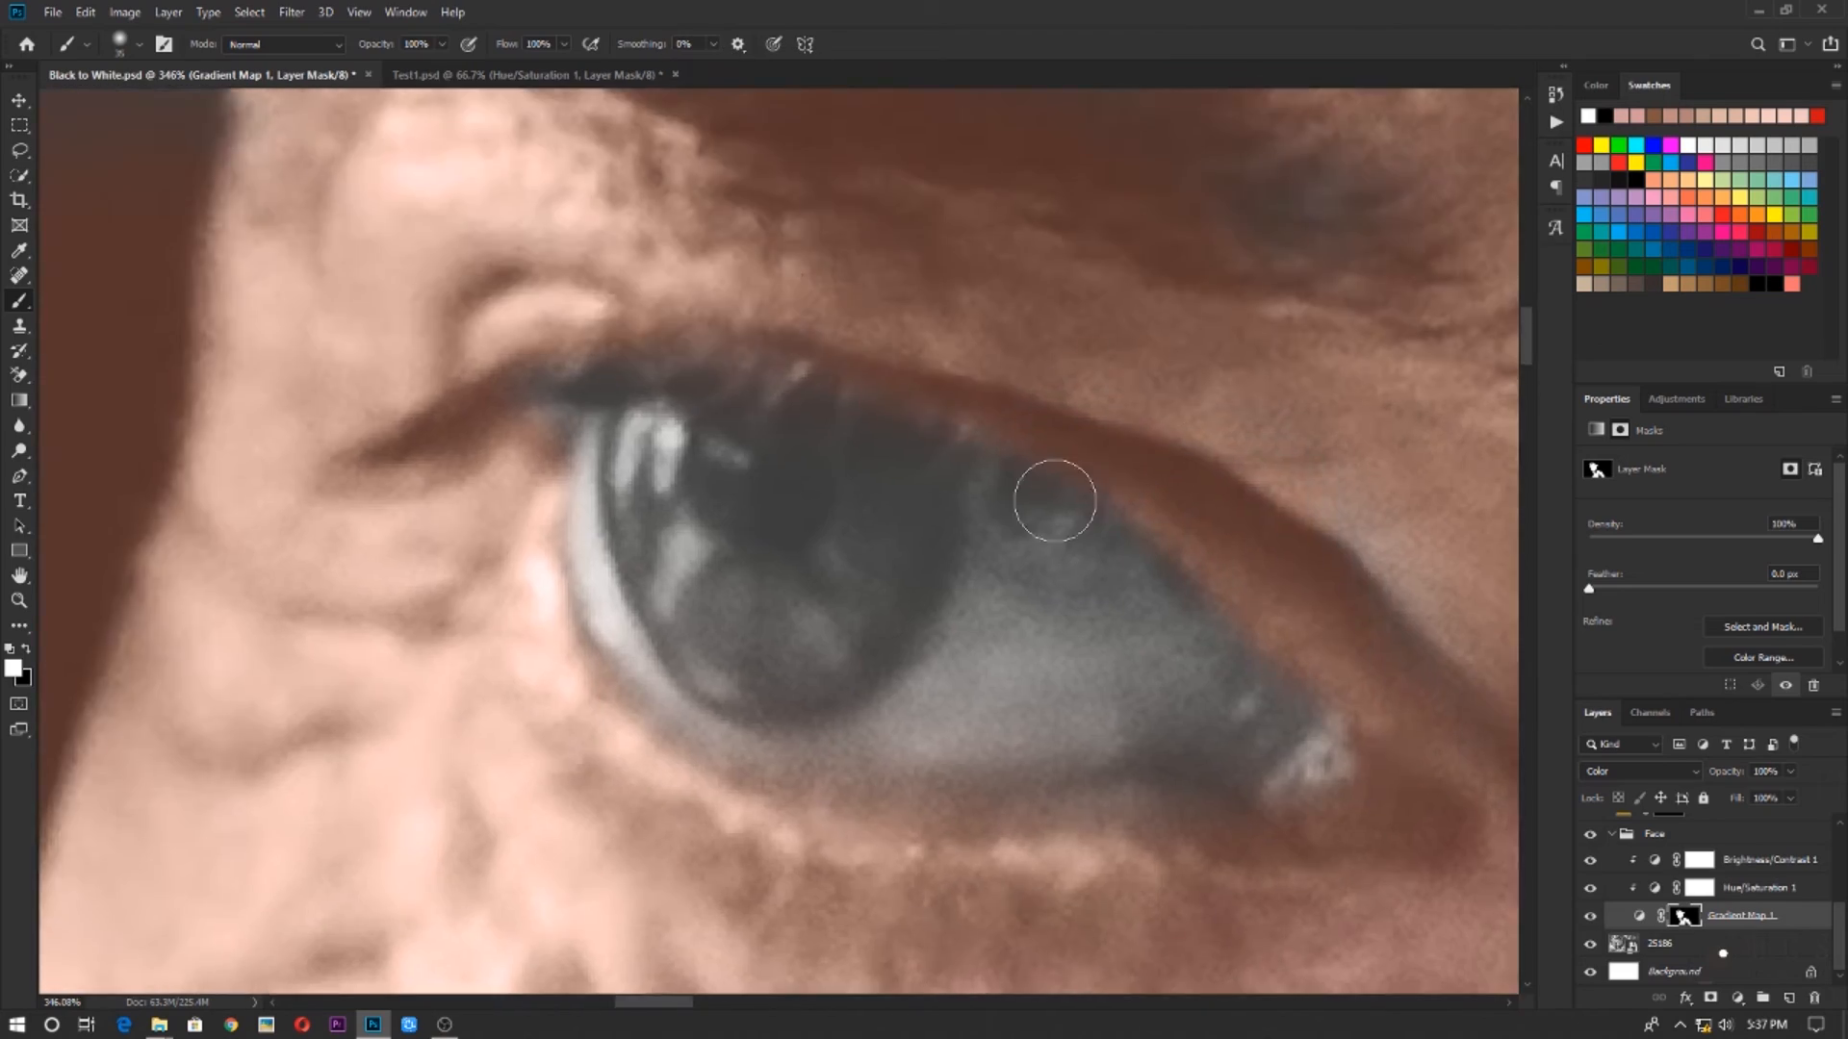
{"action": "scroll", "coordinate": [1056, 499], "scroll_direction": "down", "scroll_amount": 6}
{"action": "left_click_drag", "start_coordinate": [1347, 761], "coordinate": [404, 366]}
{"action": "mouse_move", "coordinate": [1443, 818]}
{"action": "left_mouse_down"}
{"action": "mouse_move", "coordinate": [969, 561]}
{"action": "mouse_move", "coordinate": [483, 442]}
{"action": "left_mouse_up"}
{"action": "left_click_drag", "start_coordinate": [231, 770], "coordinate": [1106, 574]}
{"action": "scroll", "coordinate": [1106, 573], "scroll_direction": "down", "scroll_amount": 10}
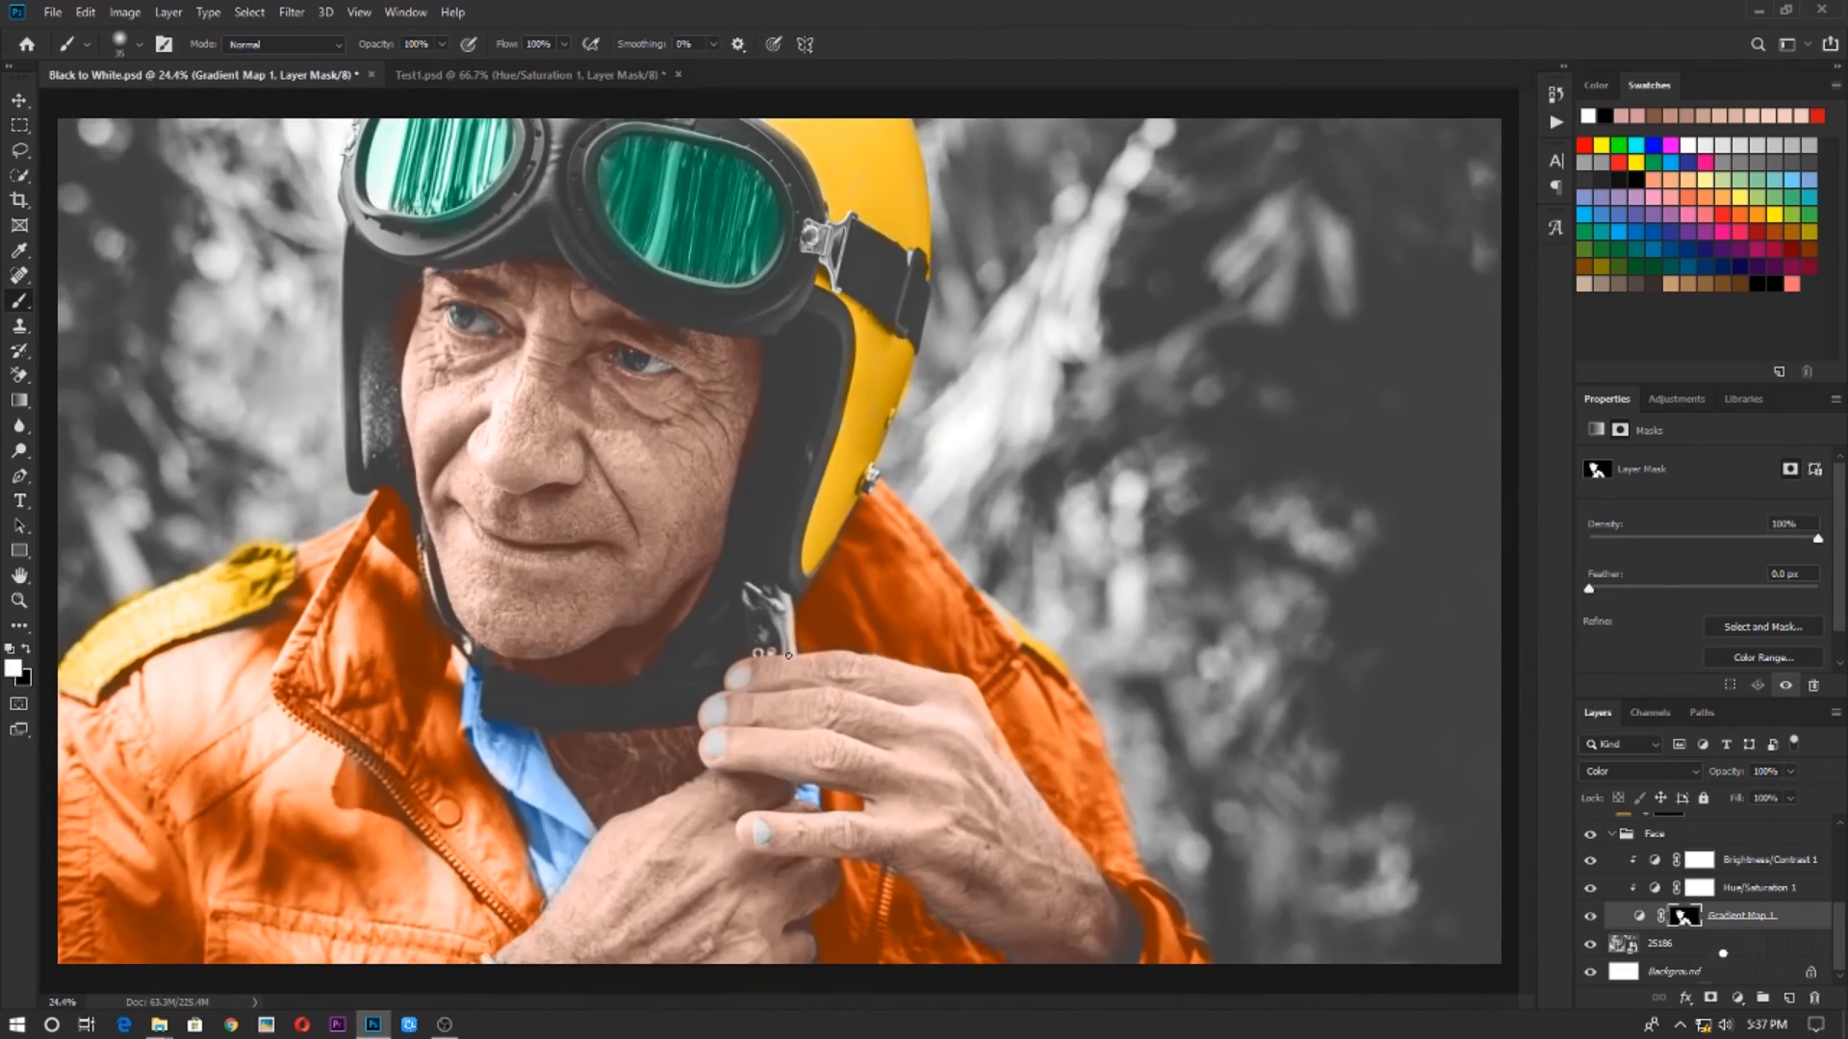
Add a deep blue Solid Color fill above Brightness/Contrast 1 in the Face group and set its blend mode to Color
{"action": "scroll", "coordinate": [788, 656], "scroll_direction": "up", "scroll_amount": 5}
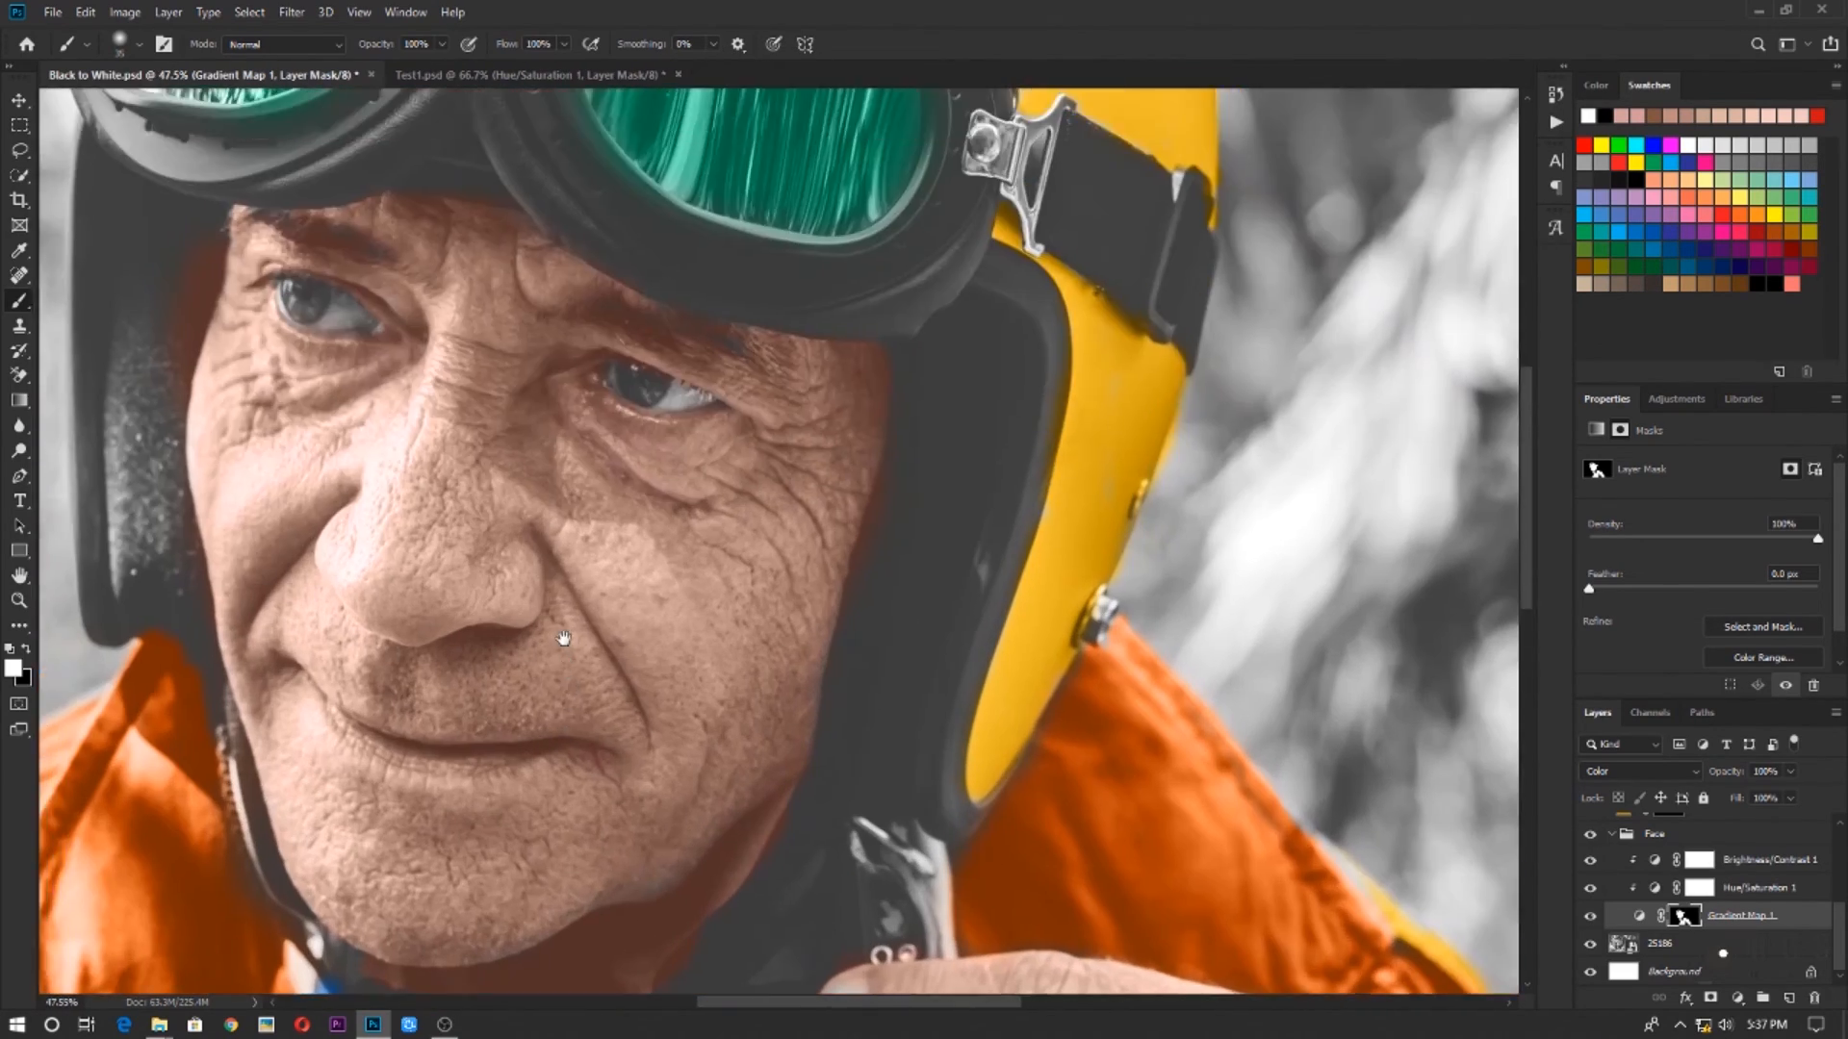
{"action": "scroll", "coordinate": [760, 476], "scroll_direction": "up", "scroll_amount": 5}
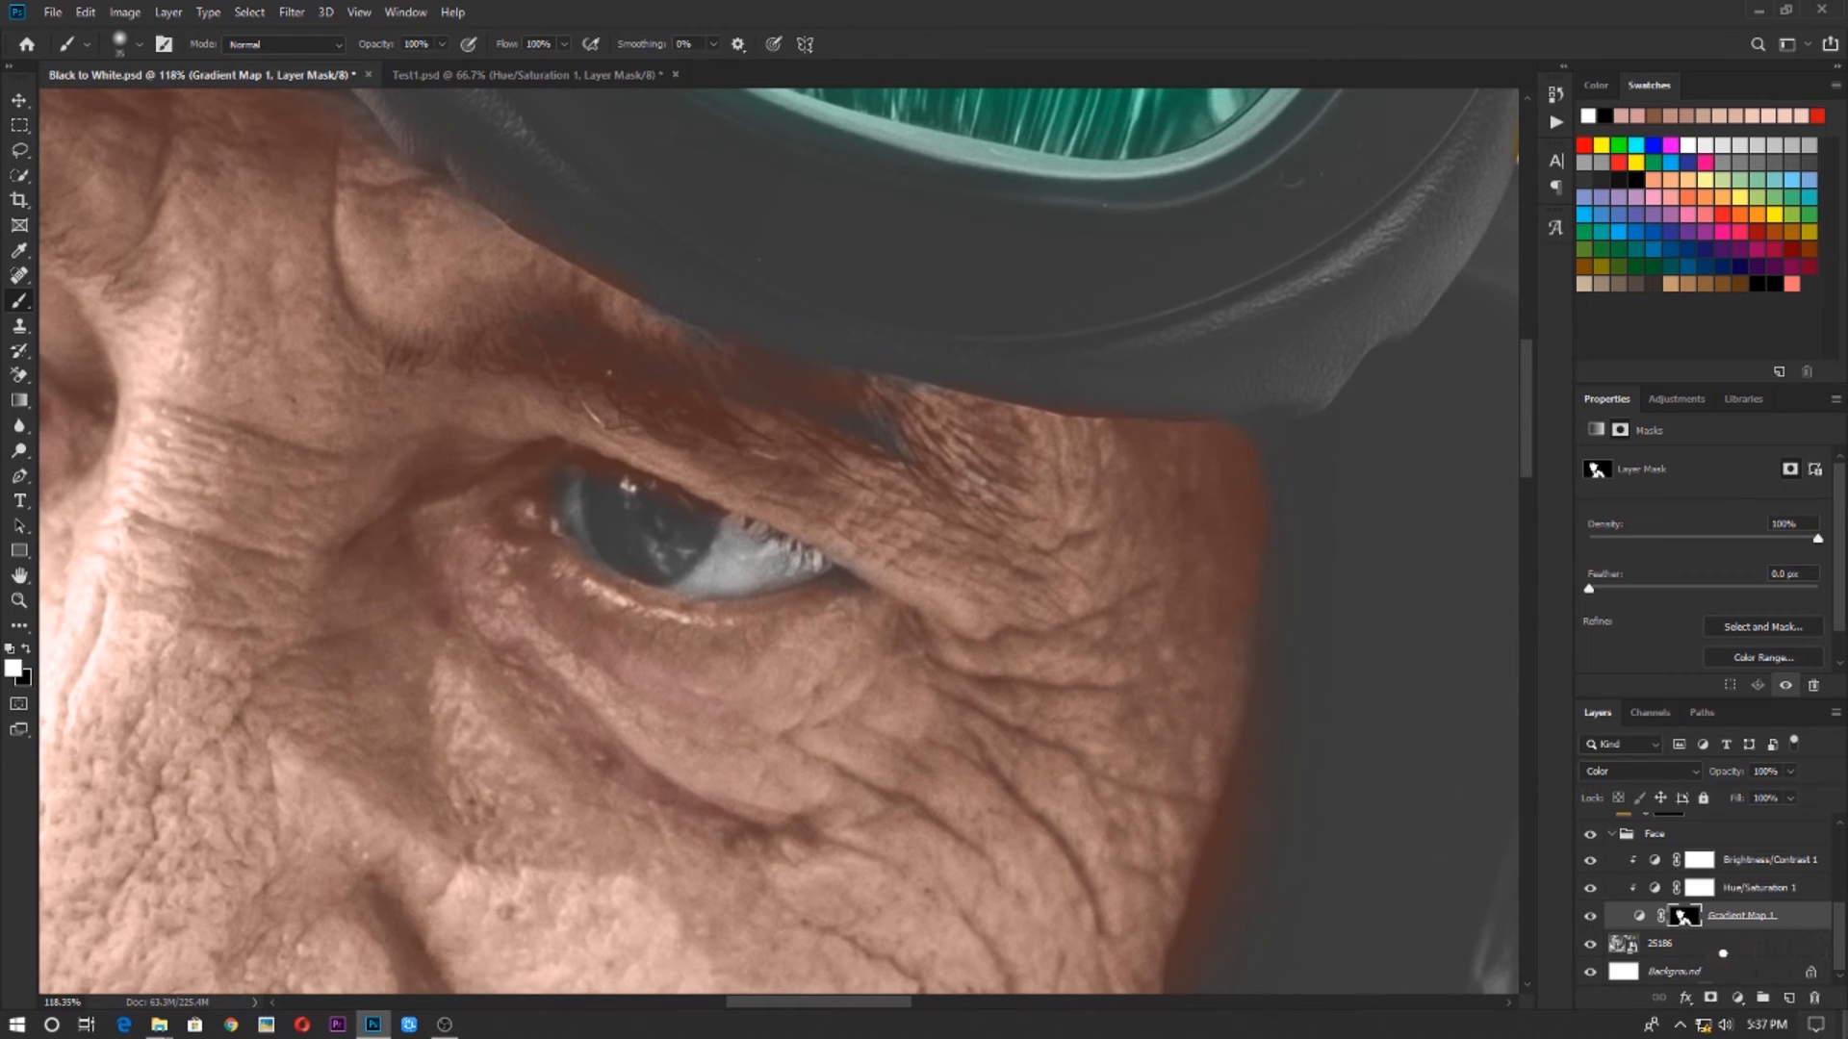
{"action": "scroll", "coordinate": [1752, 945], "scroll_direction": "up", "scroll_amount": 3}
{"action": "scroll", "coordinate": [1753, 941], "scroll_direction": "down", "scroll_amount": 3}
{"action": "left_click", "coordinate": [1767, 861]}
{"action": "left_click", "coordinate": [1738, 998]}
{"action": "left_click", "coordinate": [1738, 660]}
{"action": "left_click_drag", "start_coordinate": [1605, 626], "coordinate": [1604, 645]}
{"action": "left_click_drag", "start_coordinate": [1540, 568], "coordinate": [1553, 629]}
{"action": "left_click", "coordinate": [1742, 534]}
{"action": "left_click", "coordinate": [1640, 772]}
{"action": "left_click", "coordinate": [1689, 980]}
Invert the blue fill's mask to black and paint white over the irises of both eyes
{"action": "left_click", "coordinate": [1686, 860]}
{"action": "key", "text": "ctrl+i"}
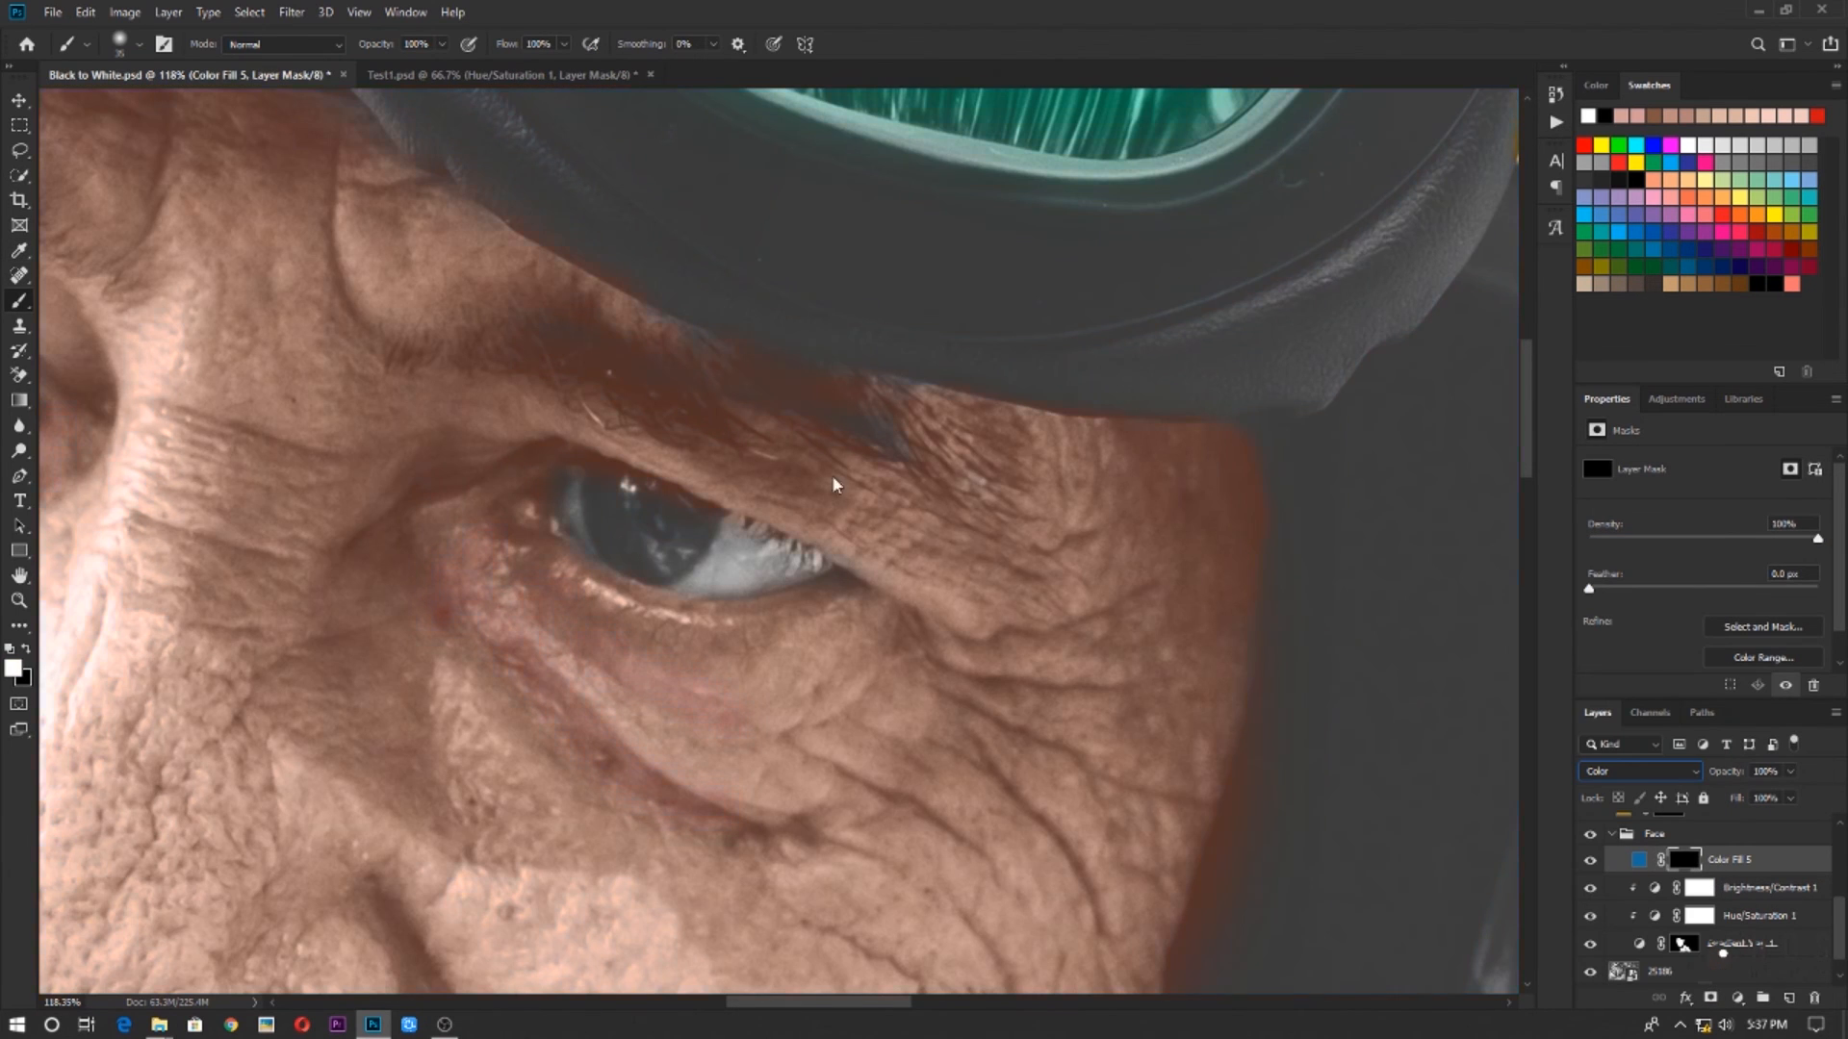
{"action": "left_click_drag", "start_coordinate": [614, 493], "coordinate": [695, 541]}
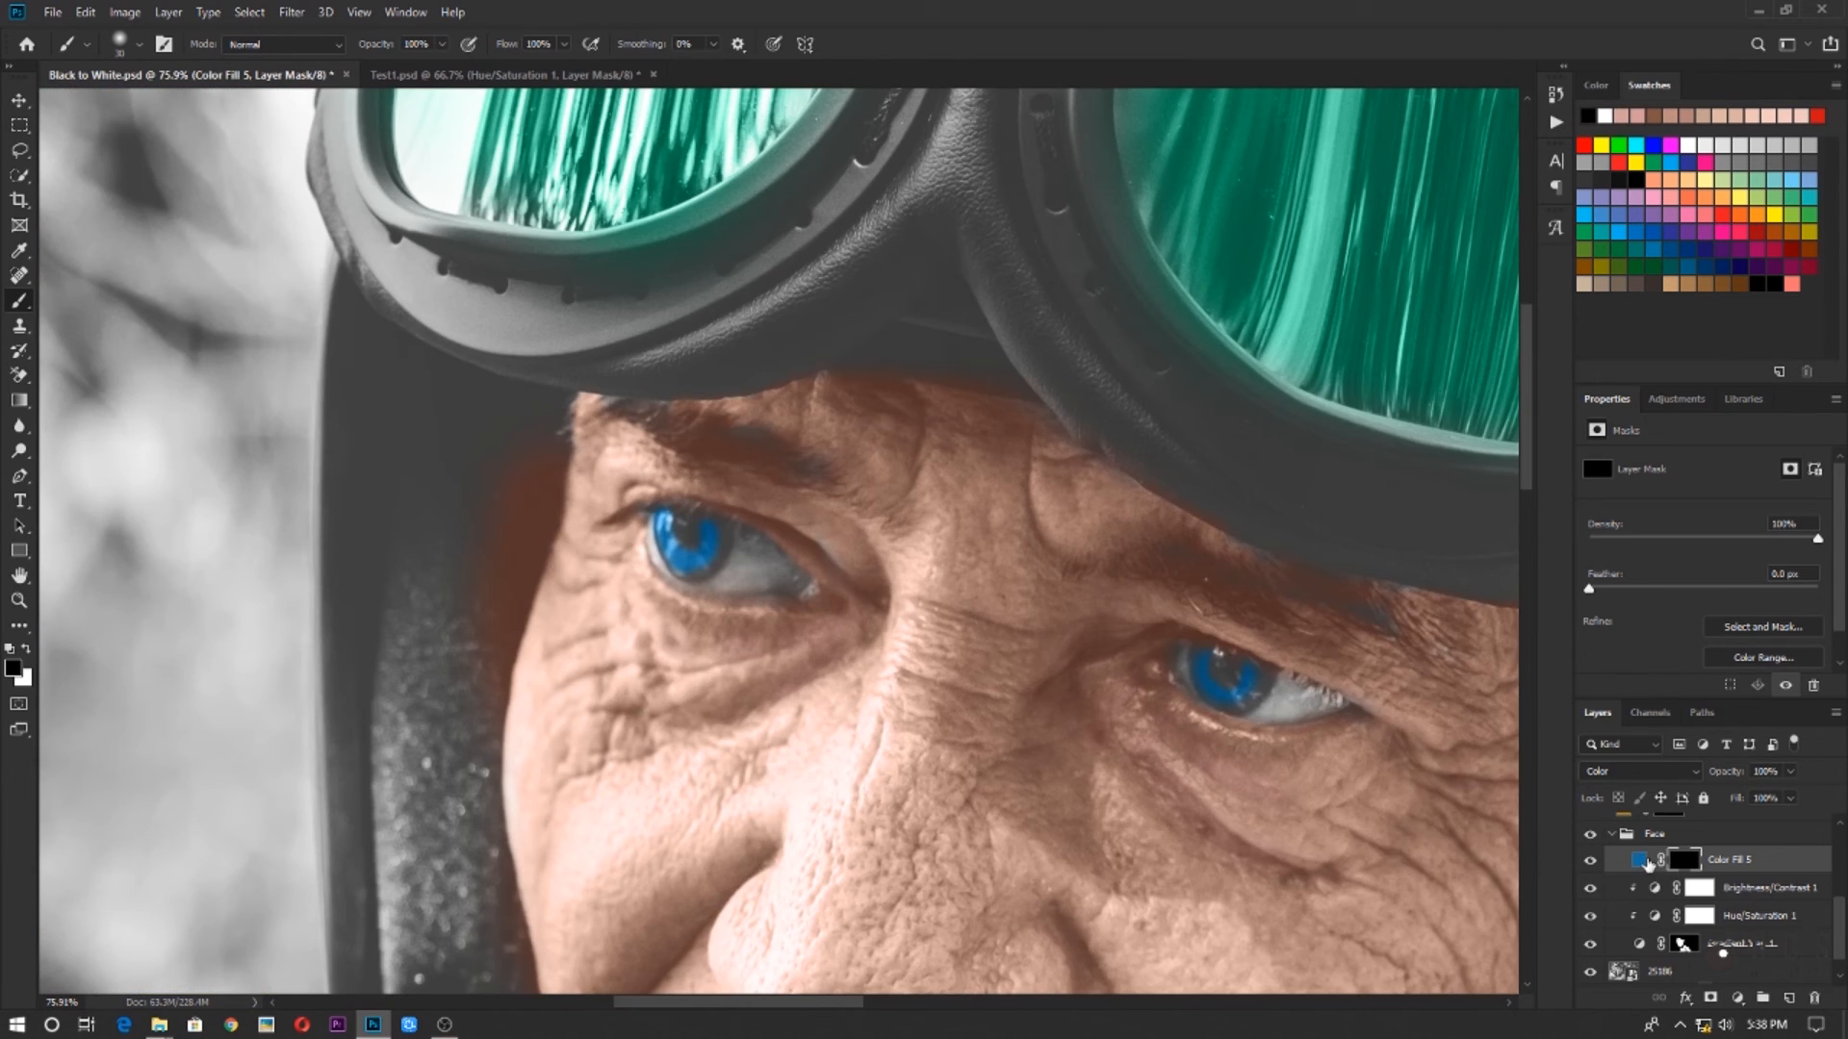
Change the iris fill's color to a light blue and lower the layer's opacity to 25%
{"action": "double_click", "coordinate": [1642, 861]}
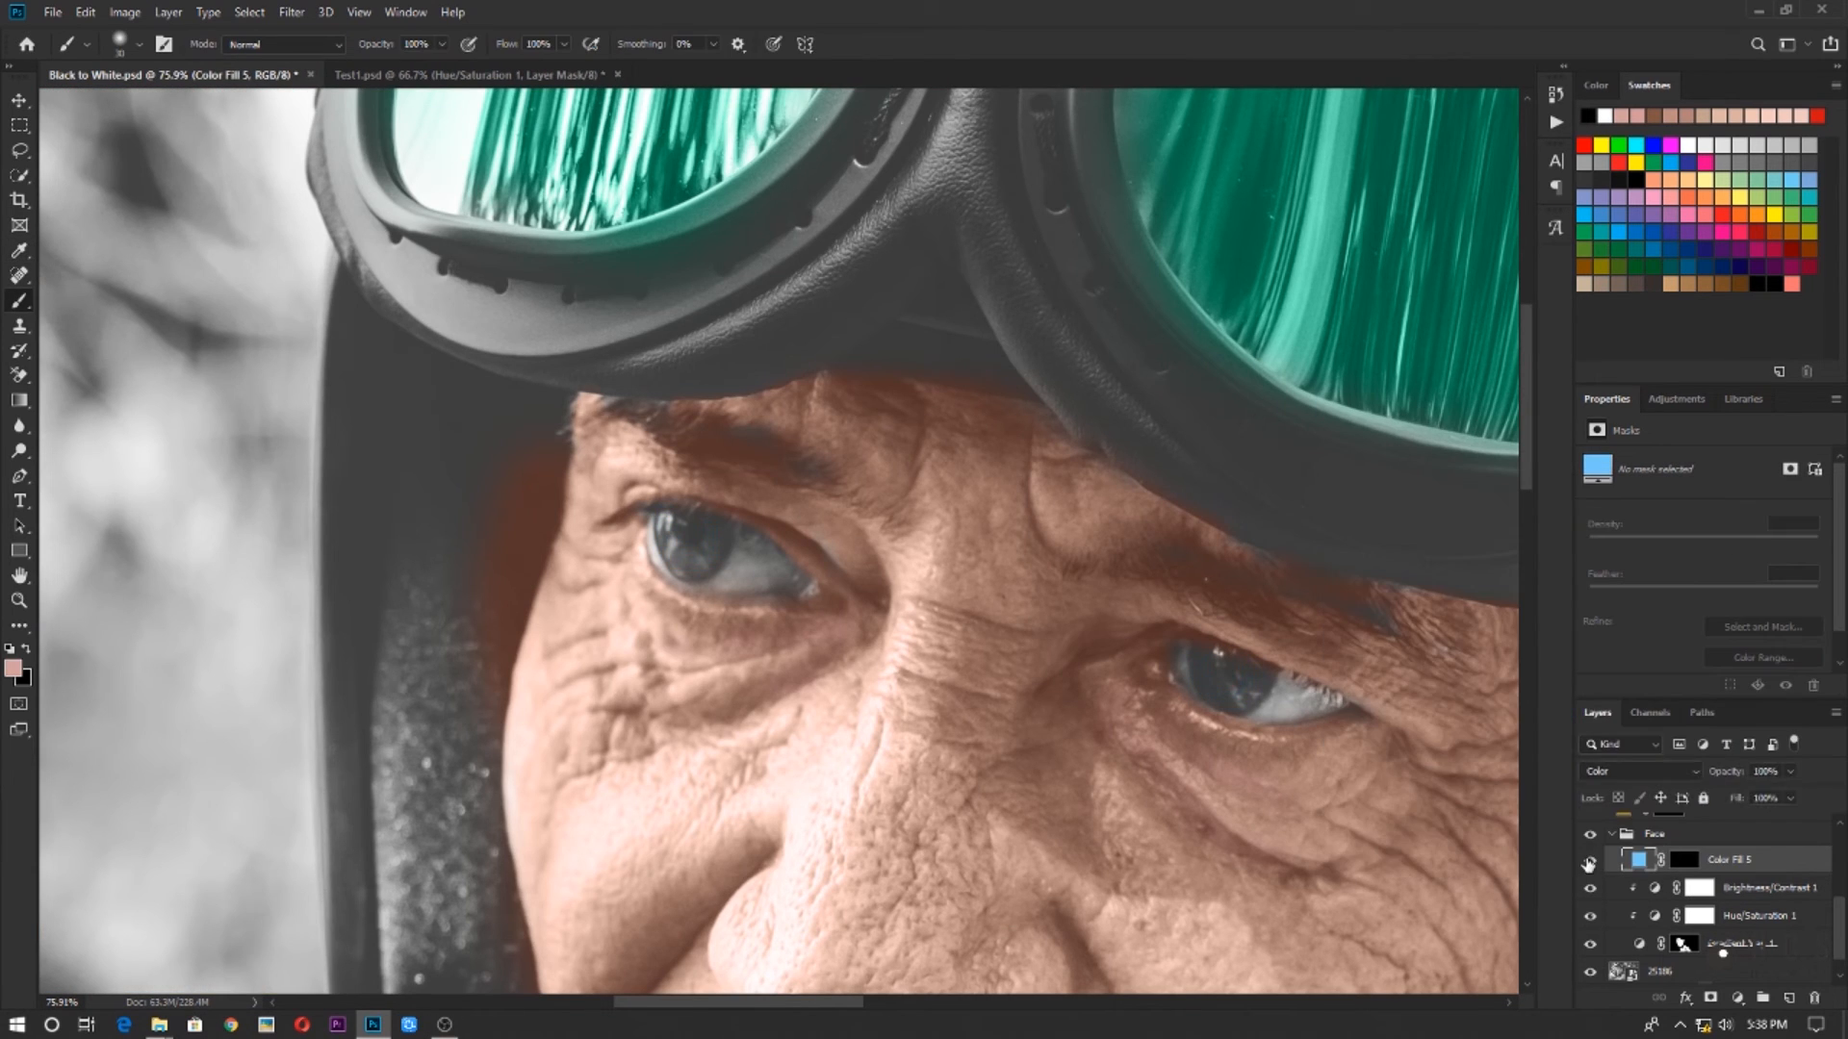
{"action": "key", "text": "Return"}
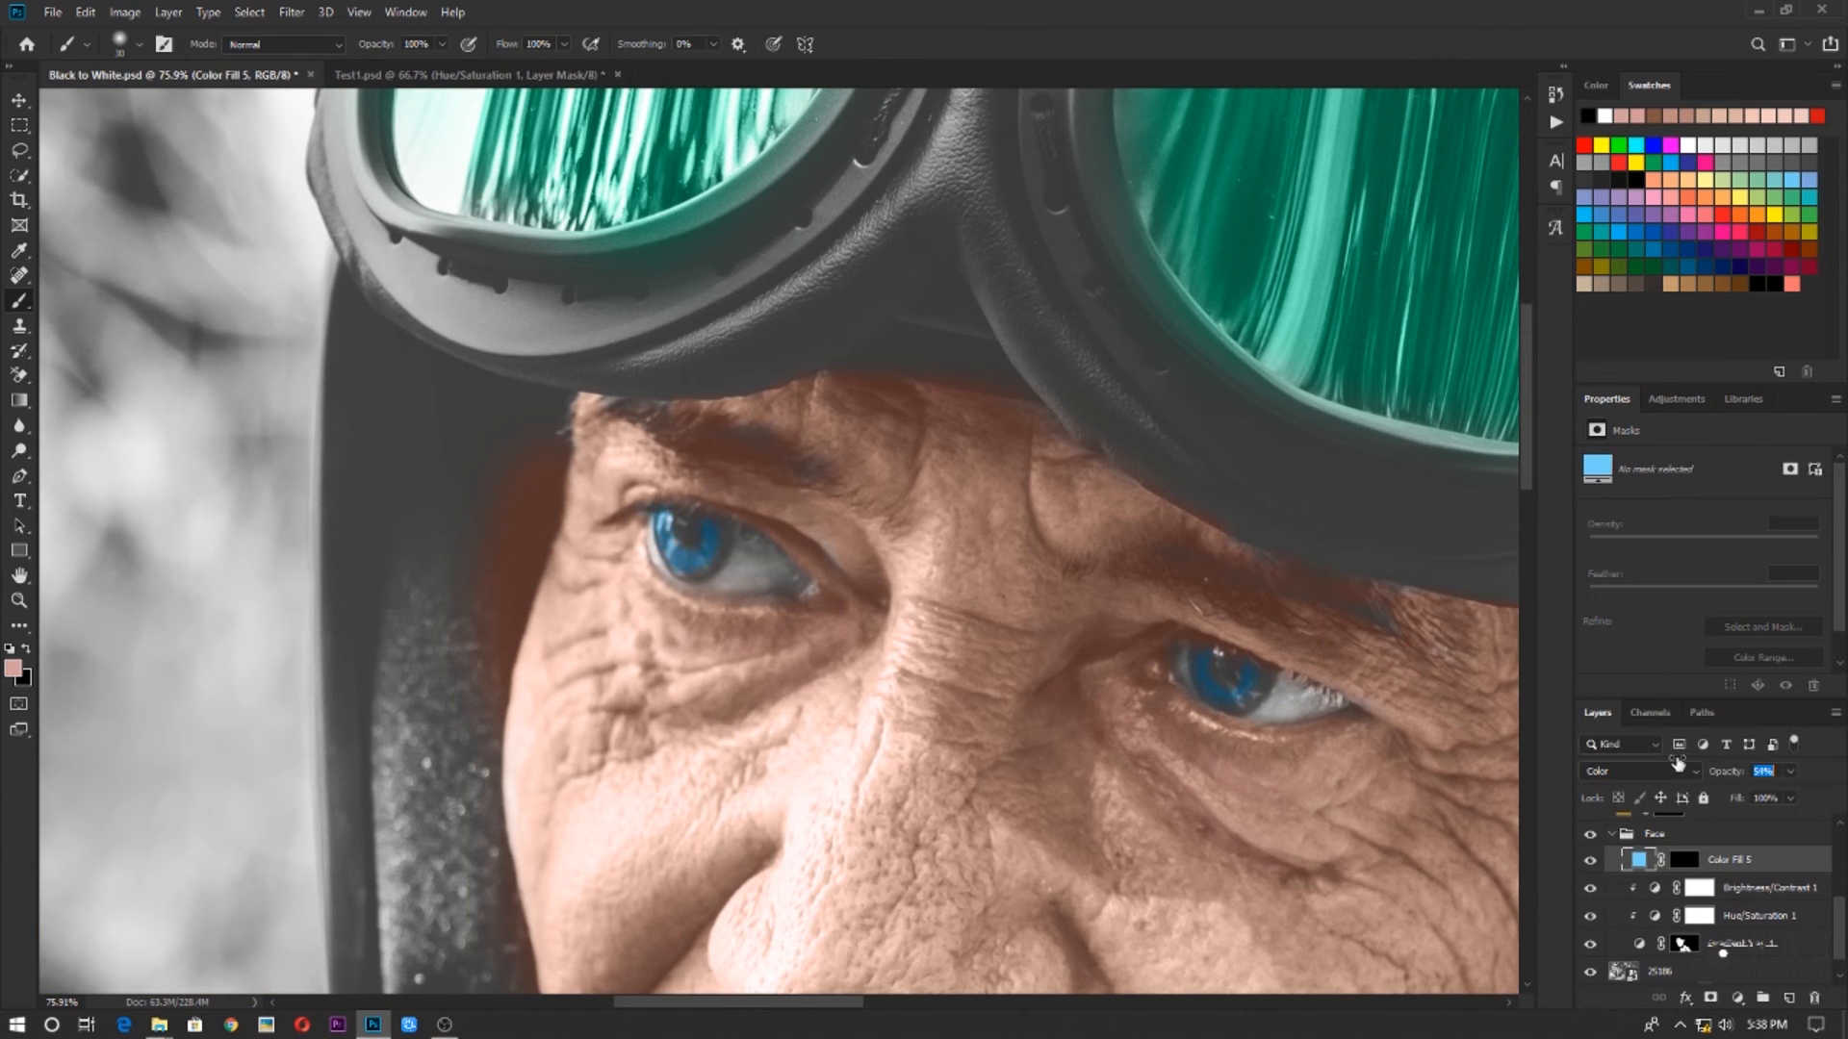
{"action": "key", "text": "ctrl+0"}
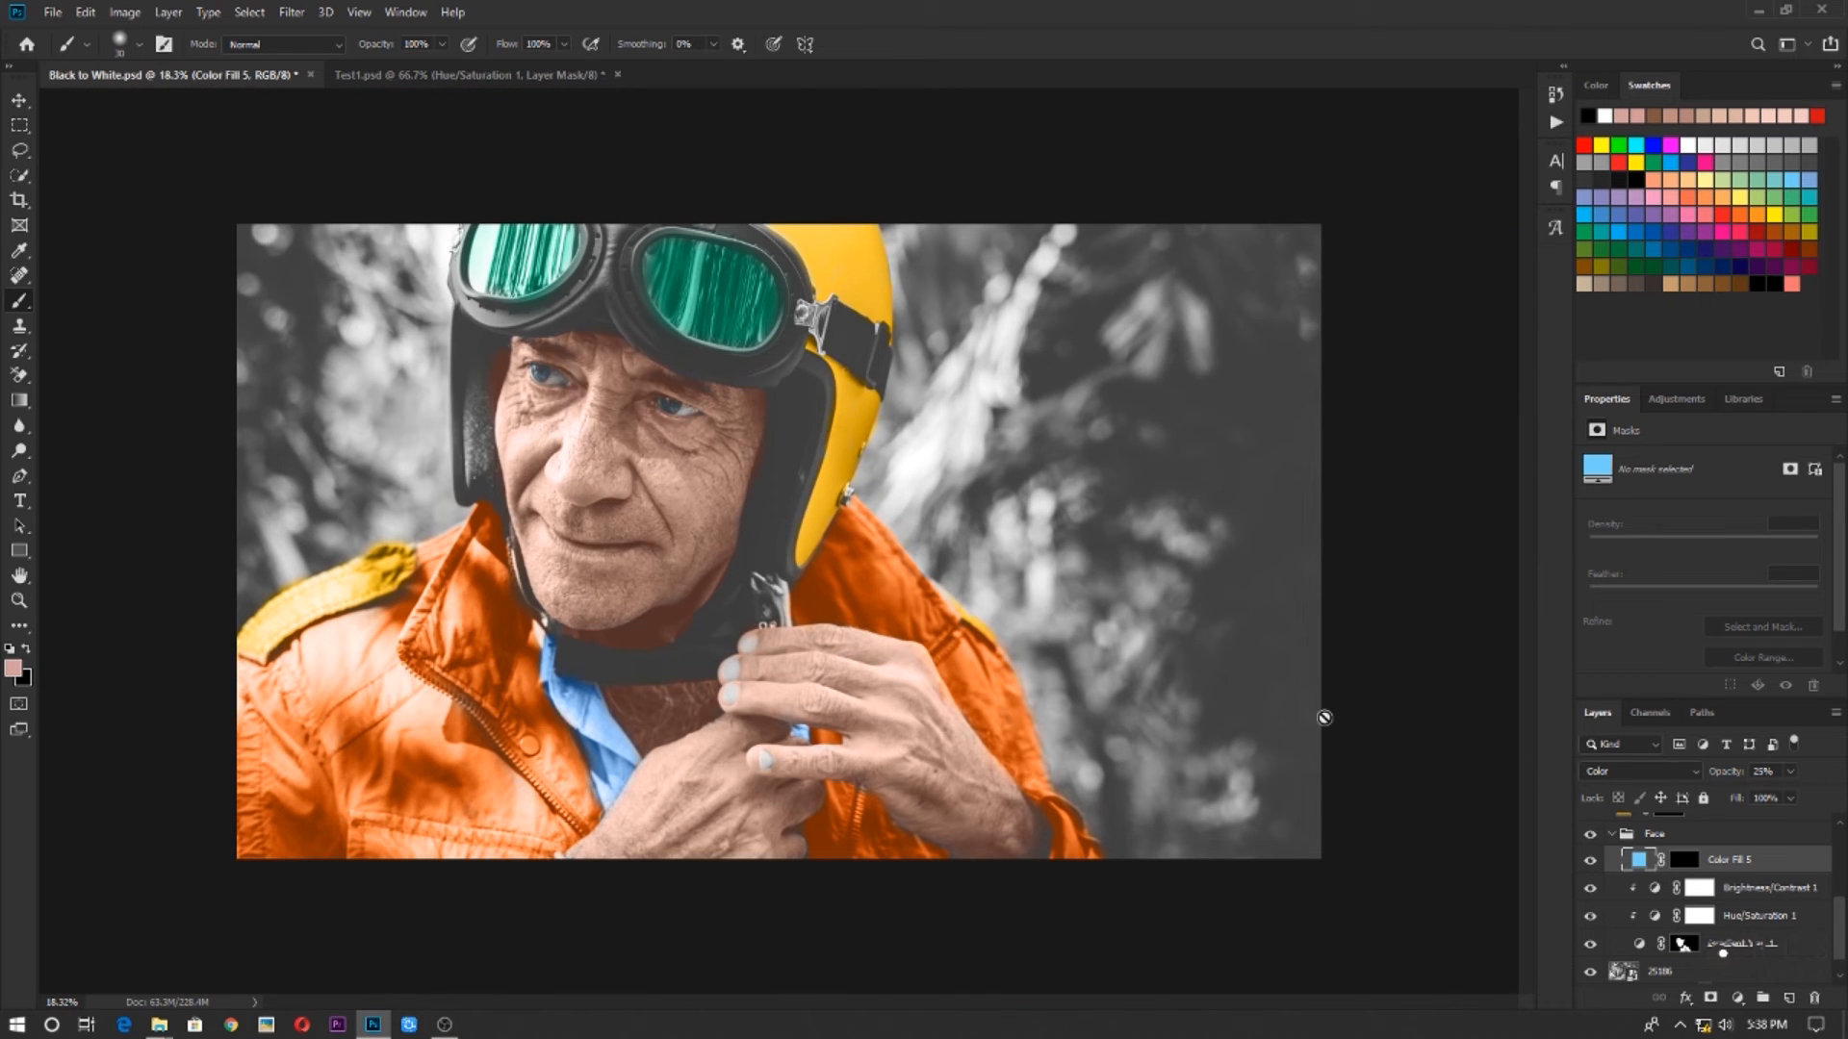
Collapse the Face group and select the 25186 photo layer
{"action": "left_click", "coordinate": [1611, 835]}
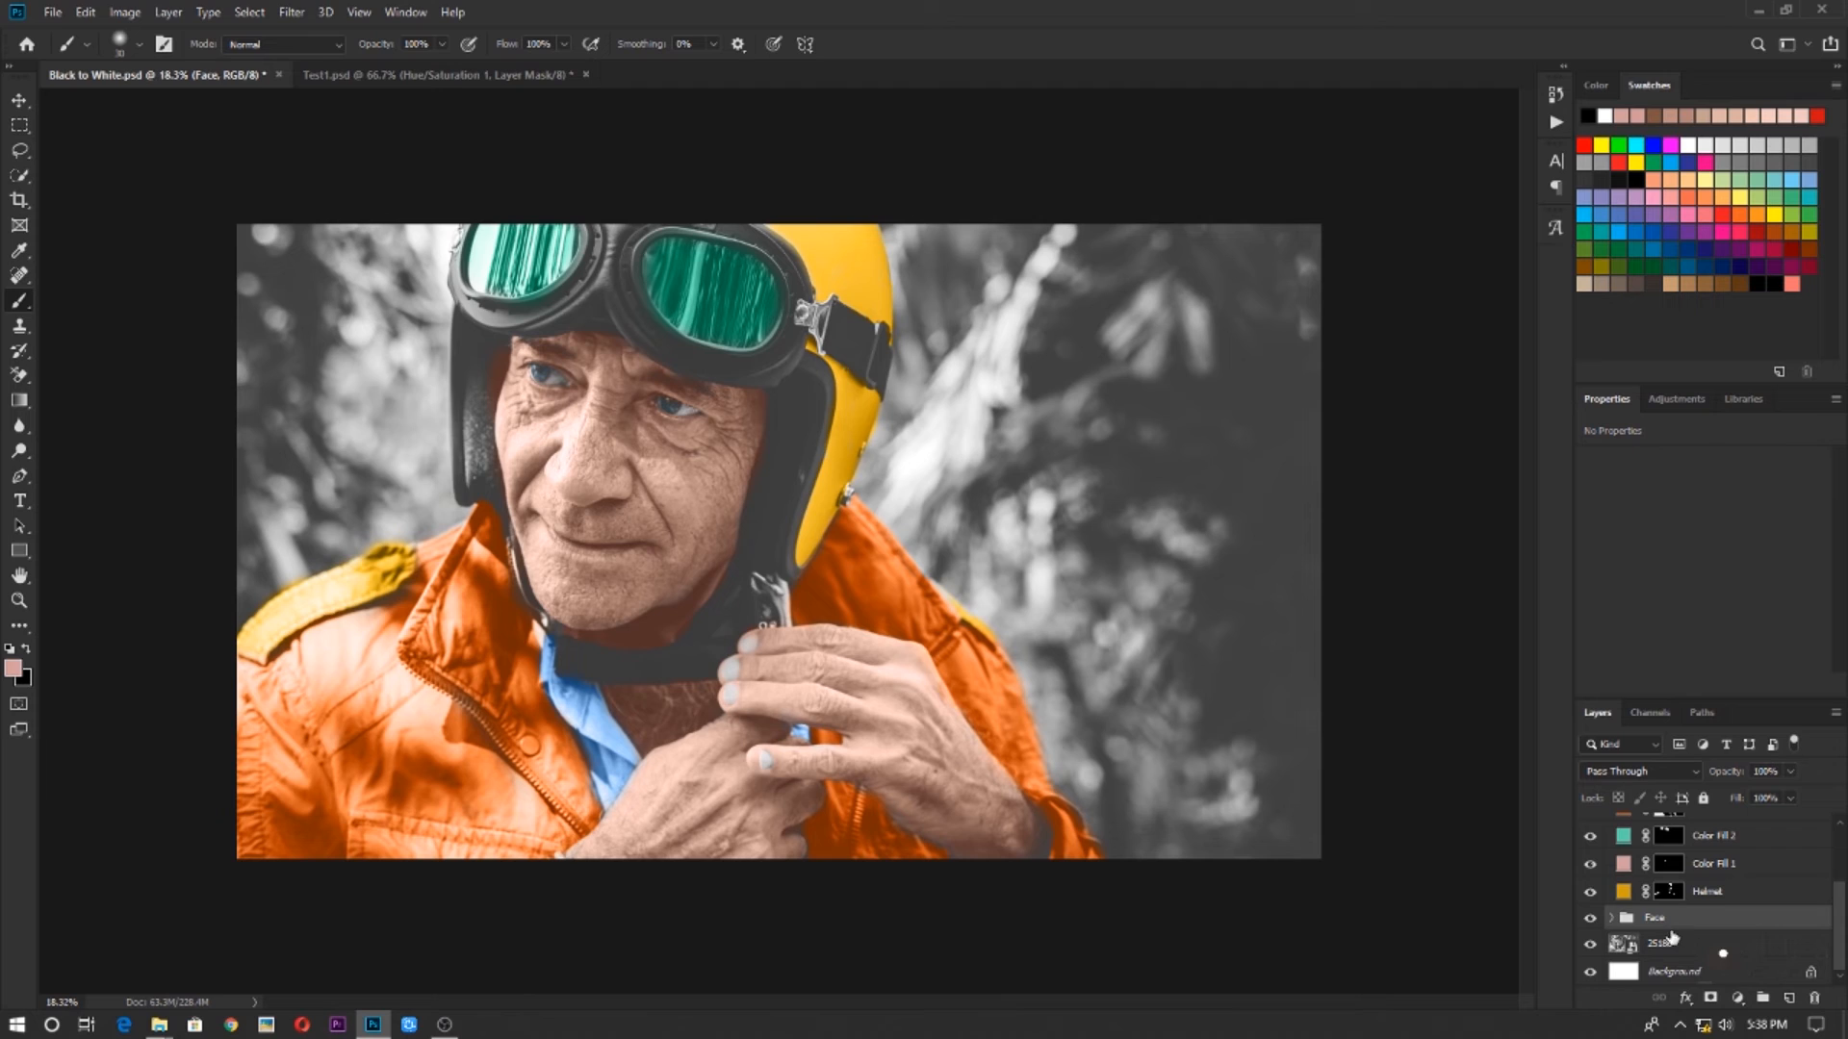
{"action": "left_click", "coordinate": [1674, 943]}
{"action": "left_click", "coordinate": [1737, 997]}
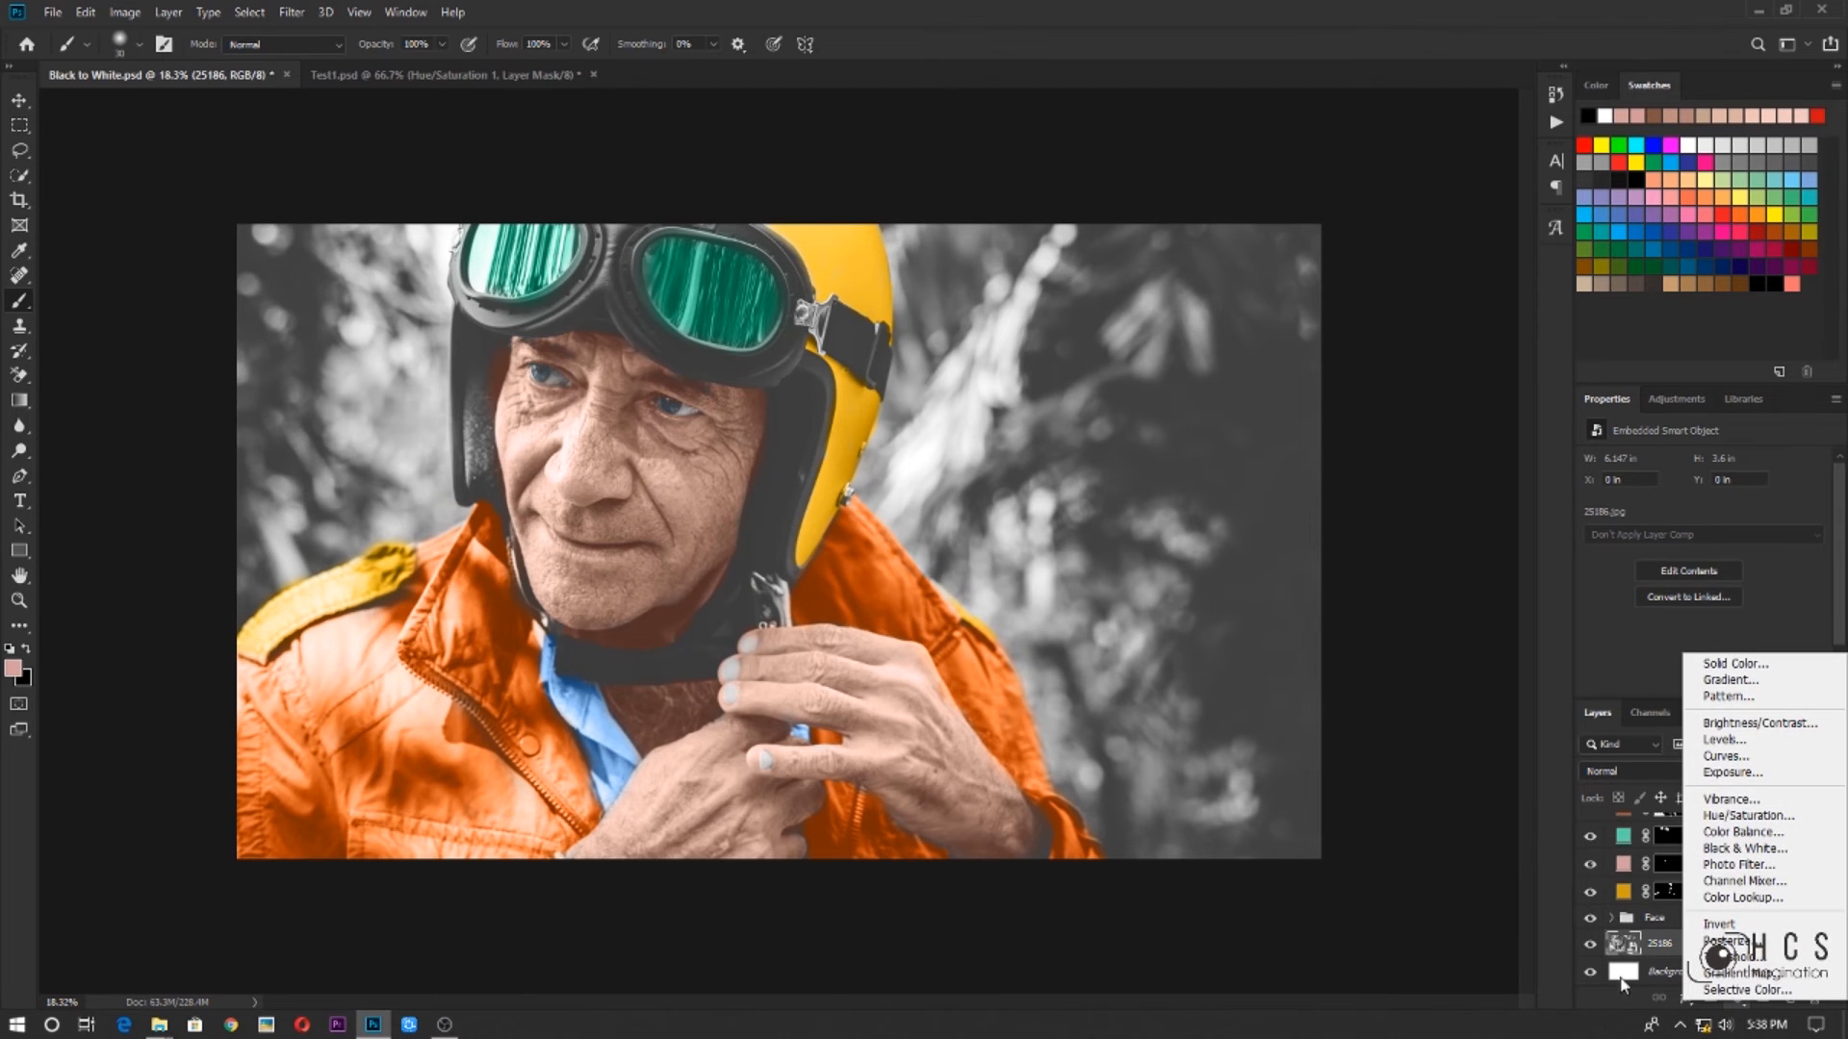
{"action": "left_click", "coordinate": [1649, 954]}
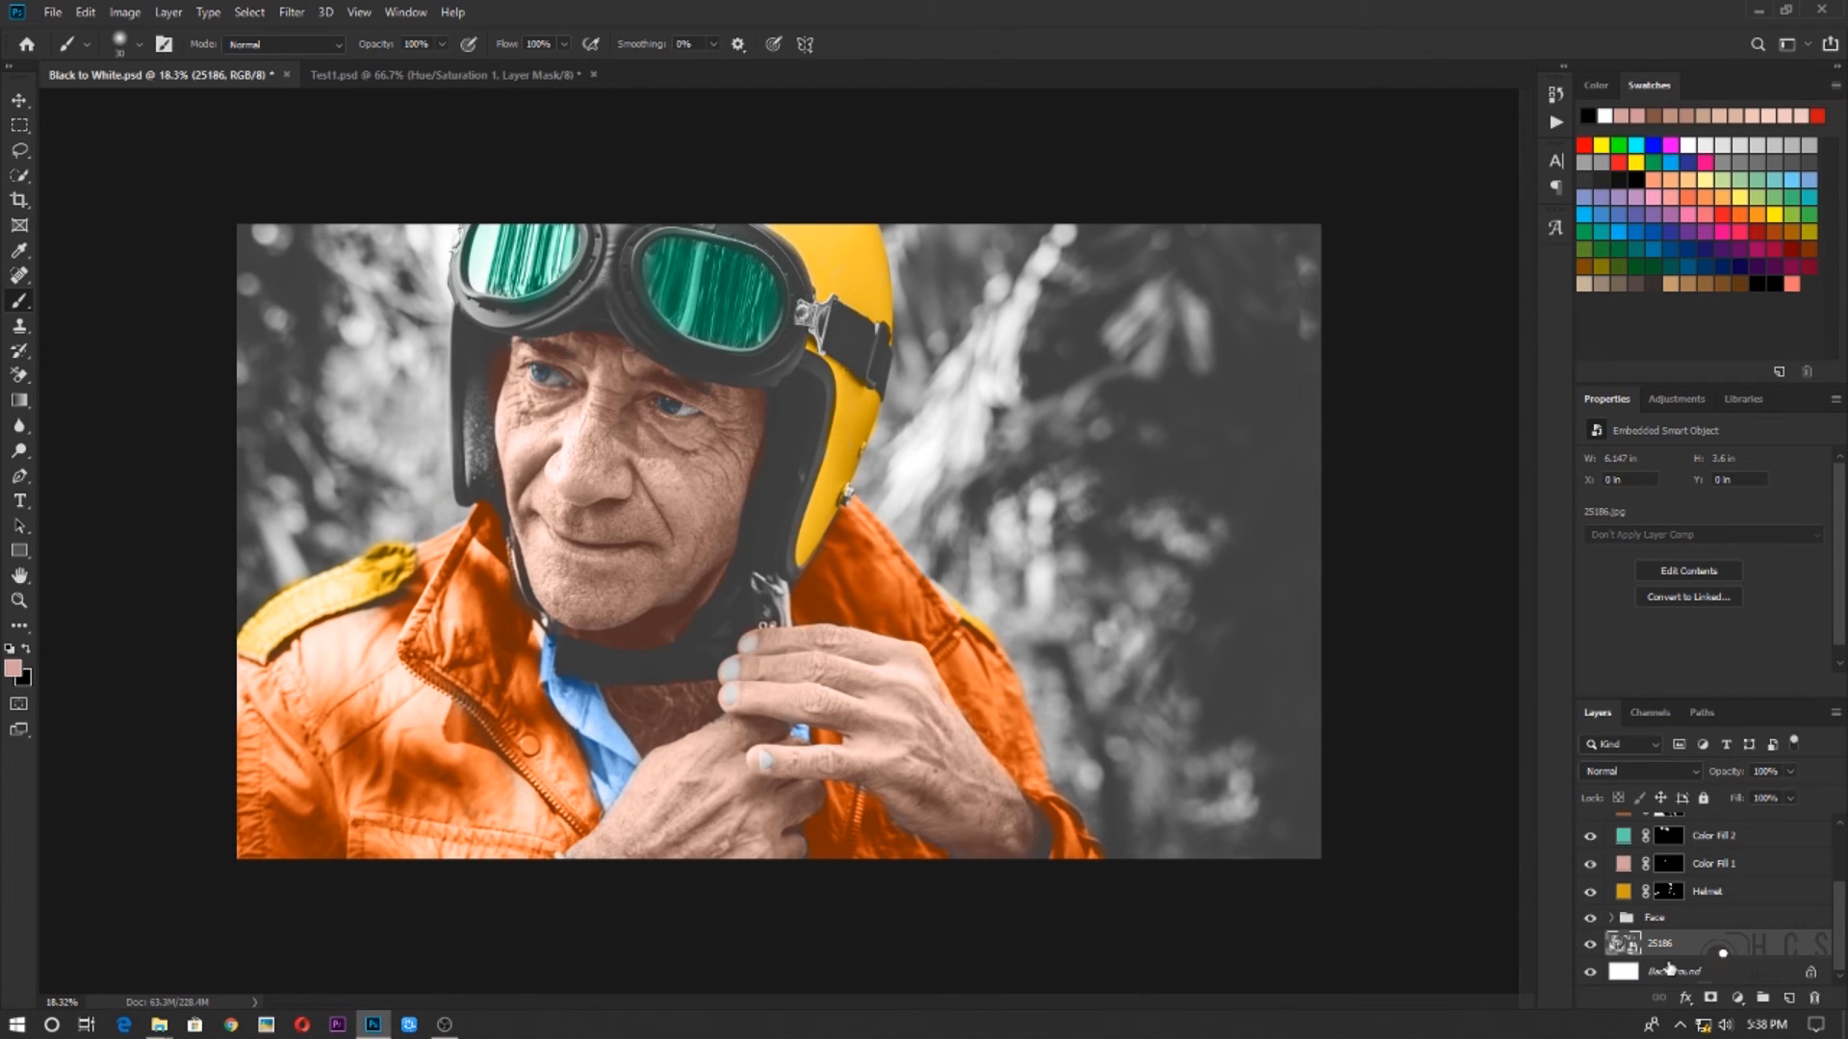
Show only the 25186 layer to compare the original with the colourised portrait, and restore all layers
{"action": "left_click", "coordinate": [1591, 946], "text": "alt"}
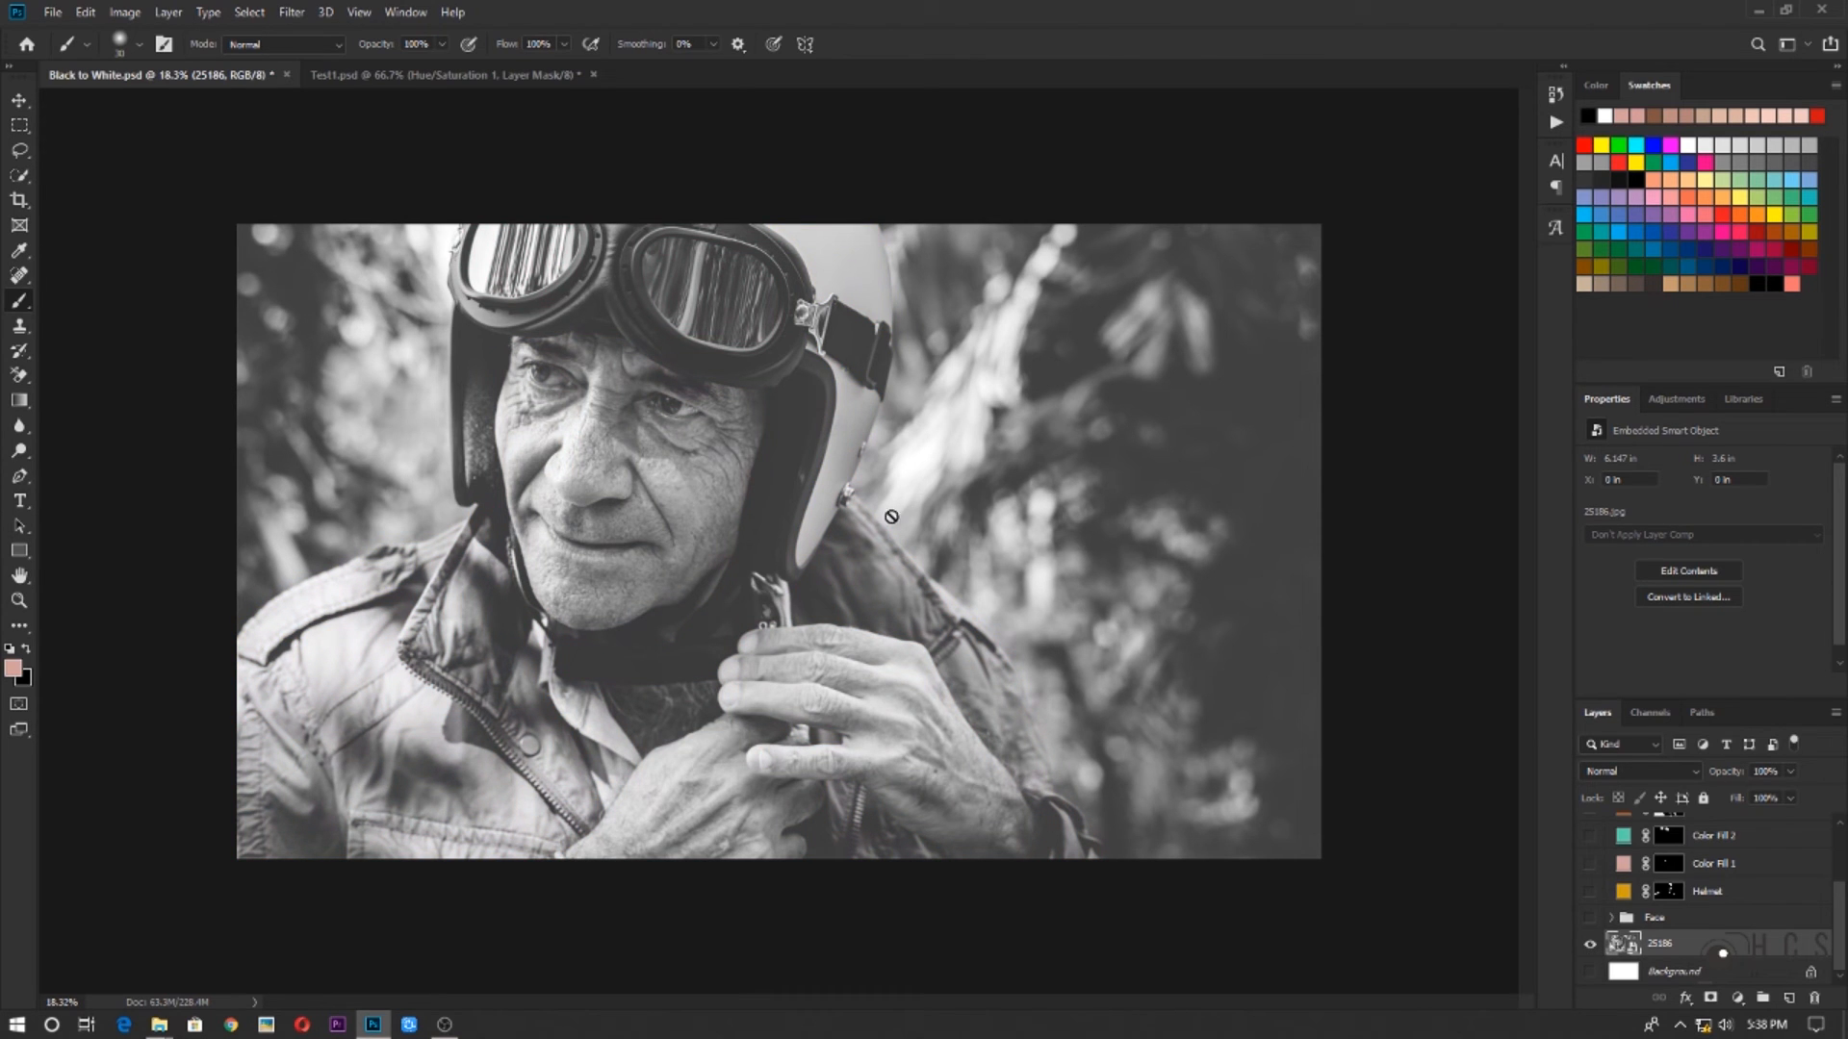
{"action": "left_click", "coordinate": [1588, 946], "text": "alt"}
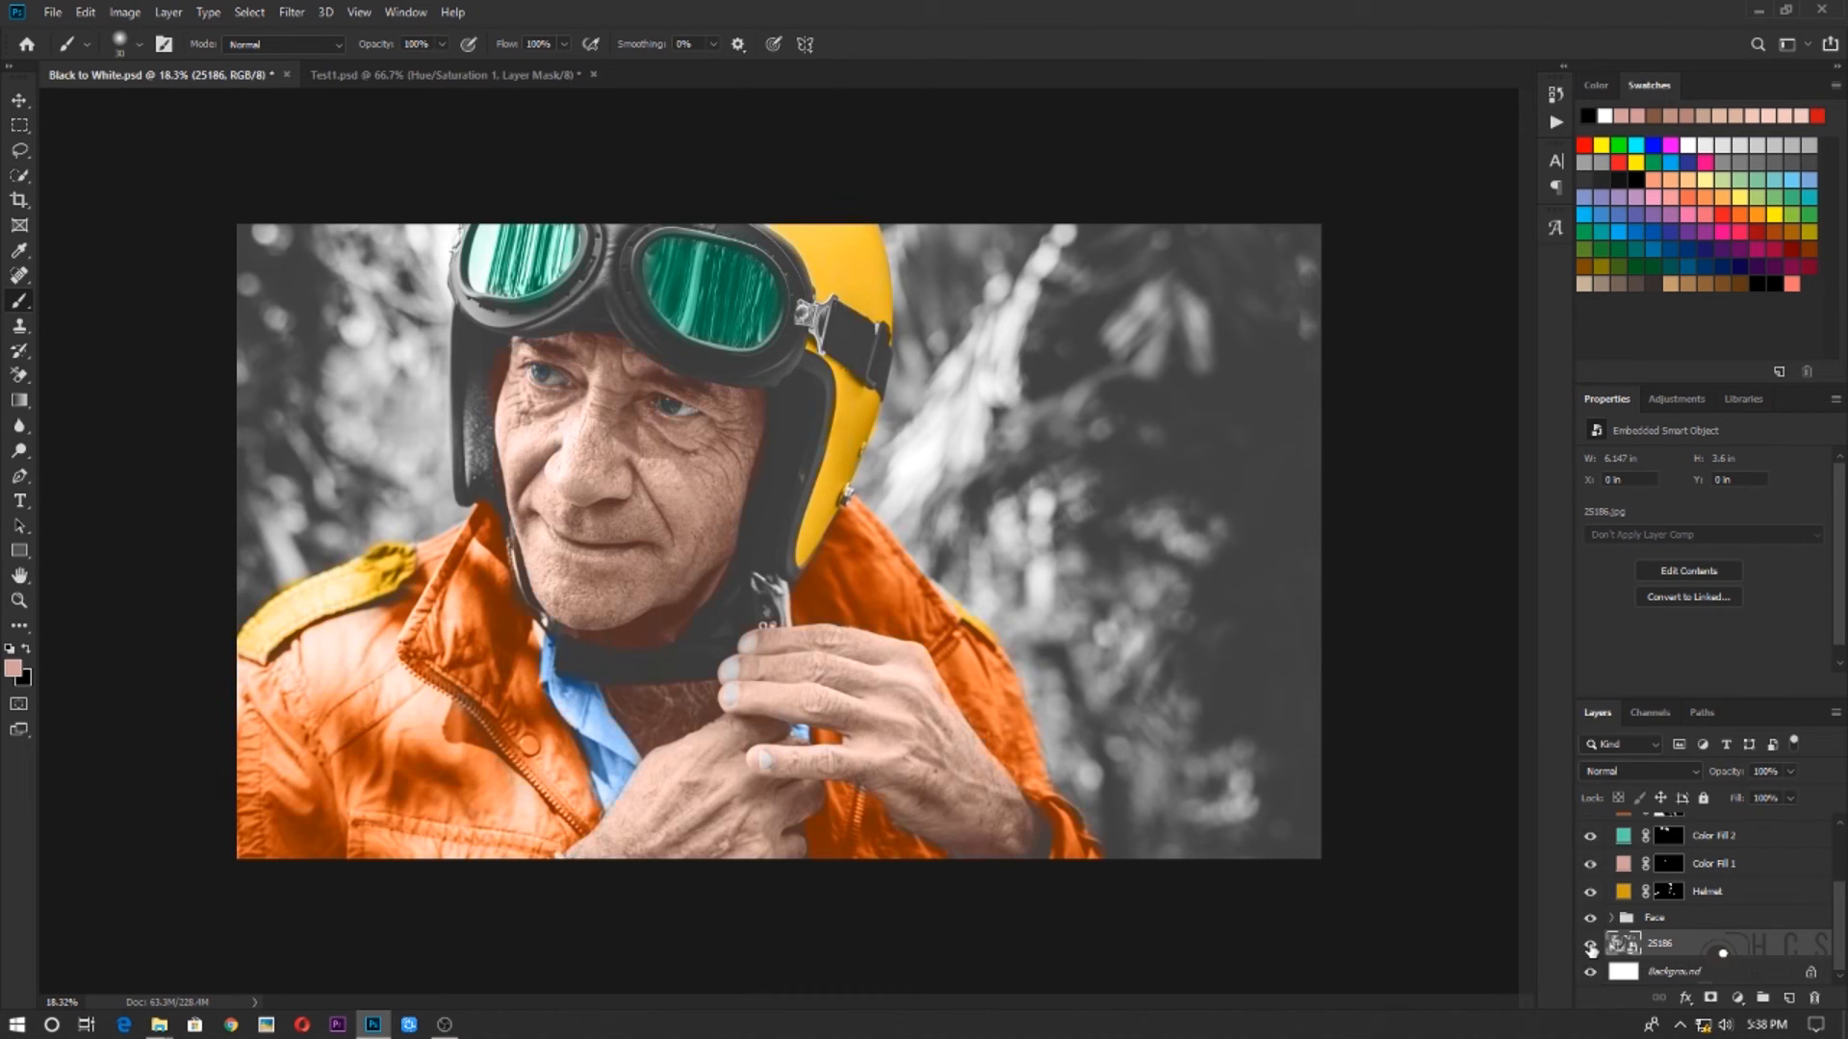
Start adding an adjustment layer directly above the 25186 photo layer
{"action": "scroll", "coordinate": [961, 980], "scroll_direction": "down", "scroll_amount": 3}
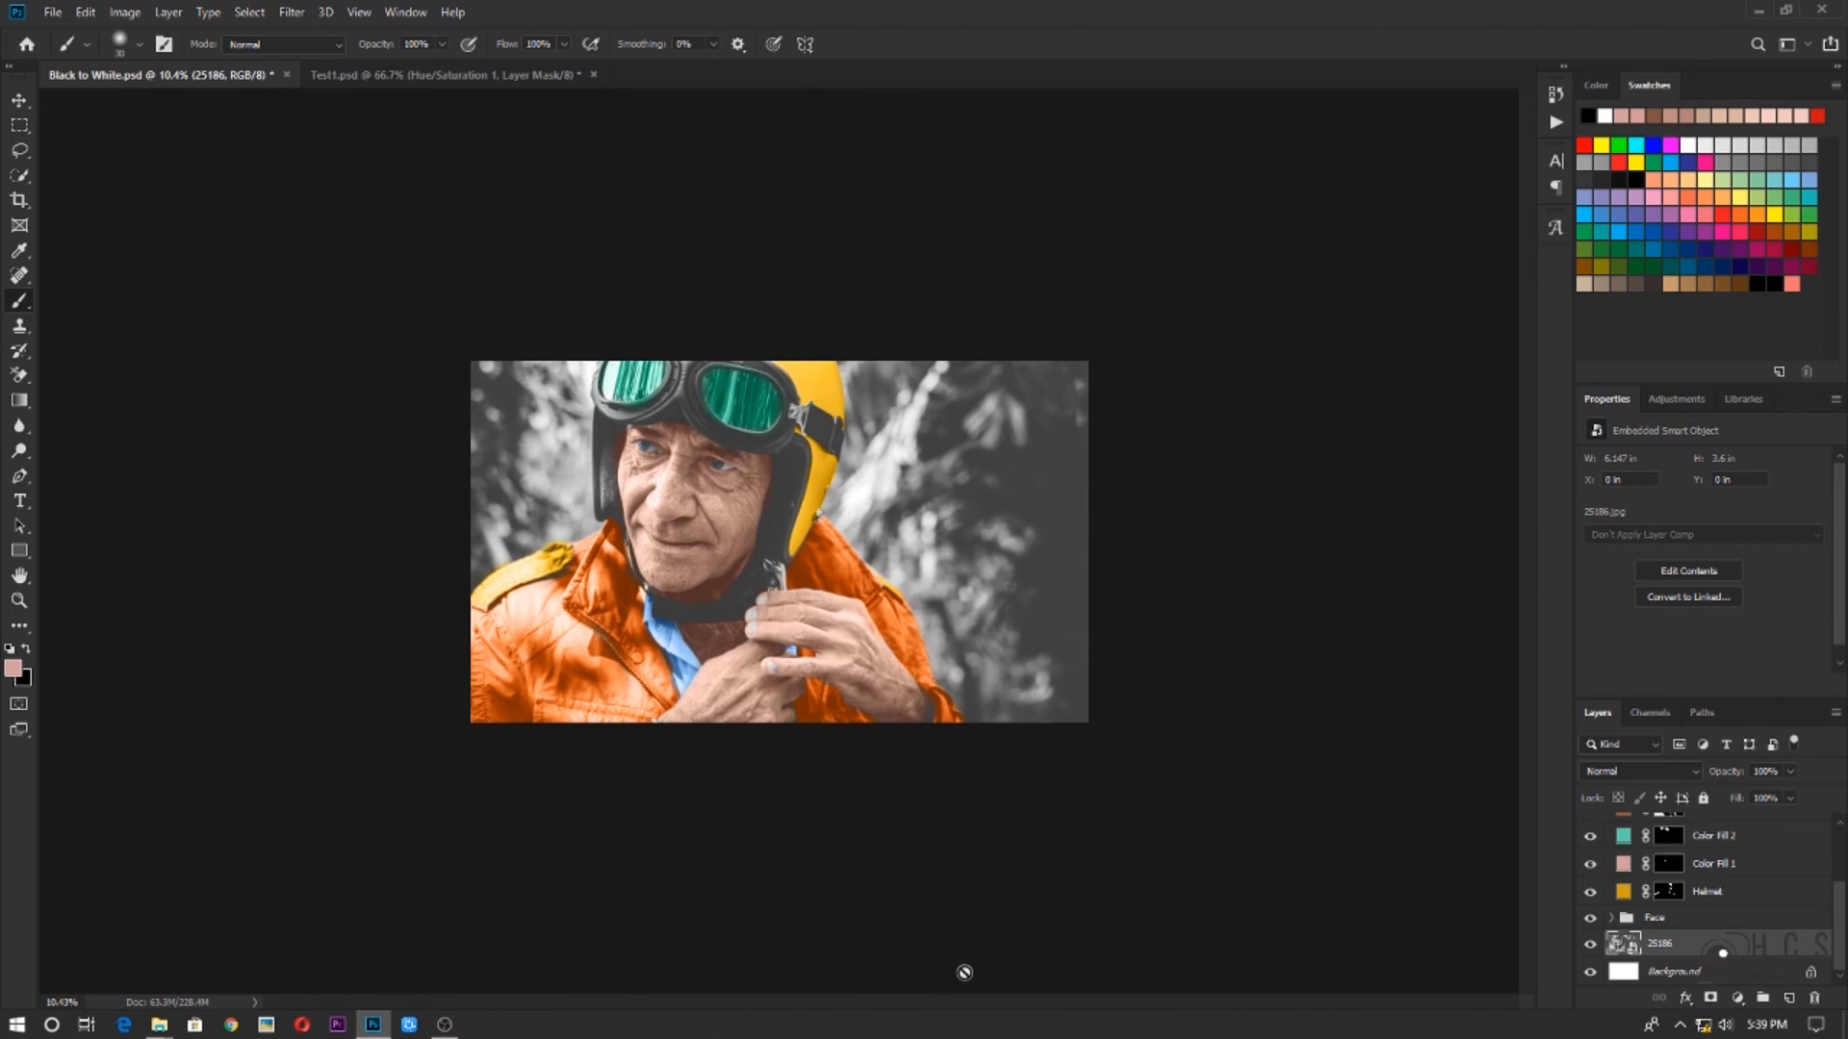
{"action": "scroll", "coordinate": [963, 976], "scroll_direction": "up", "scroll_amount": 2}
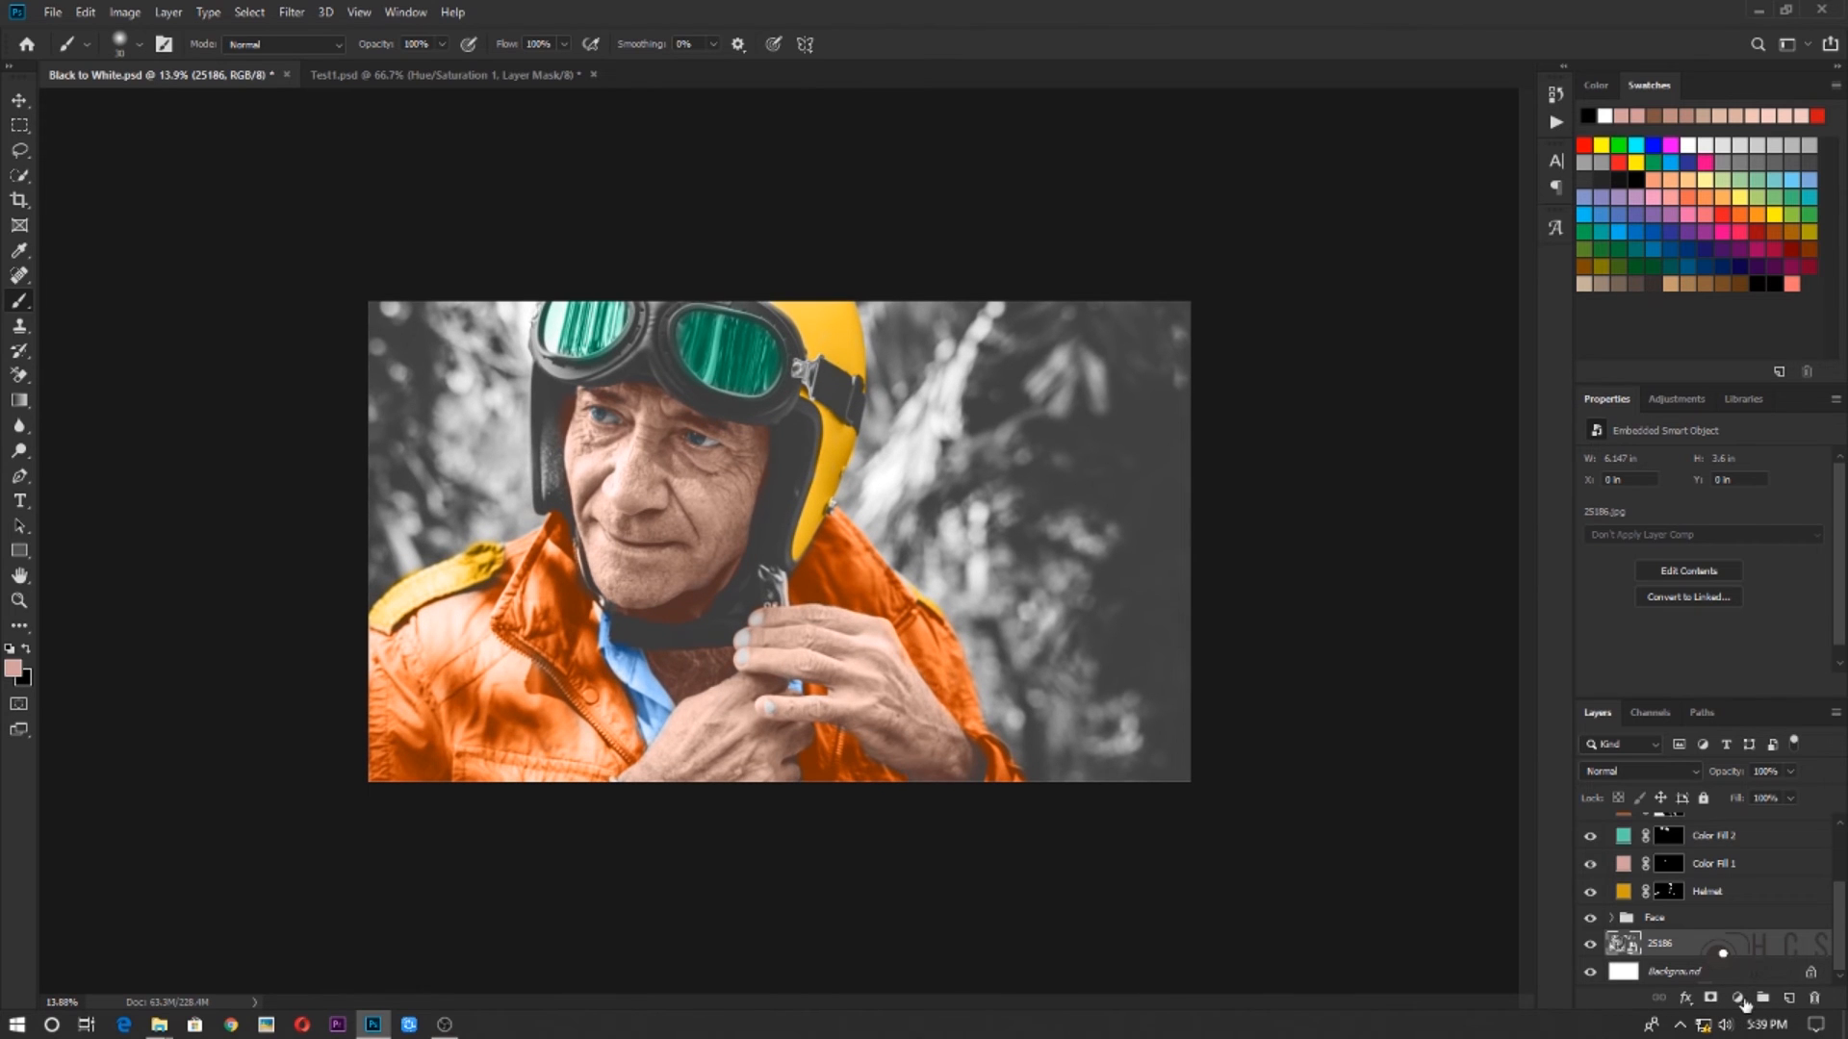
{"action": "left_click", "coordinate": [1740, 1001]}
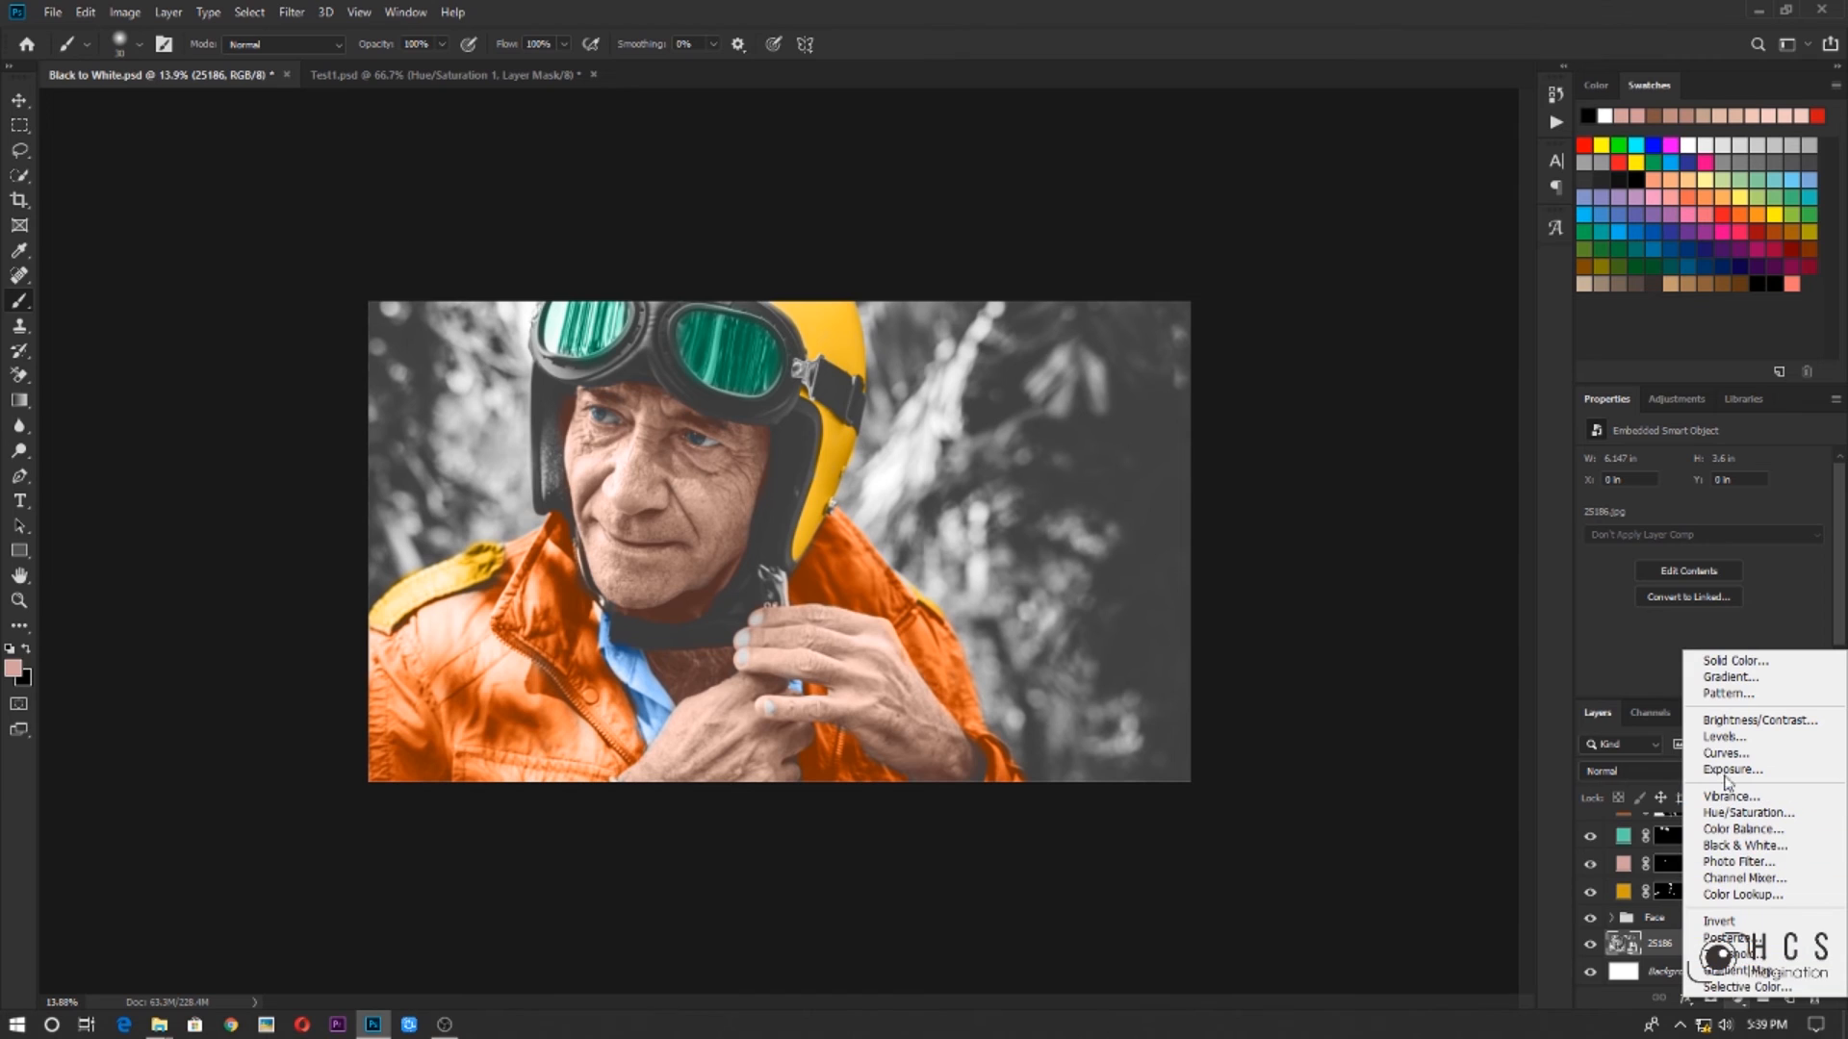
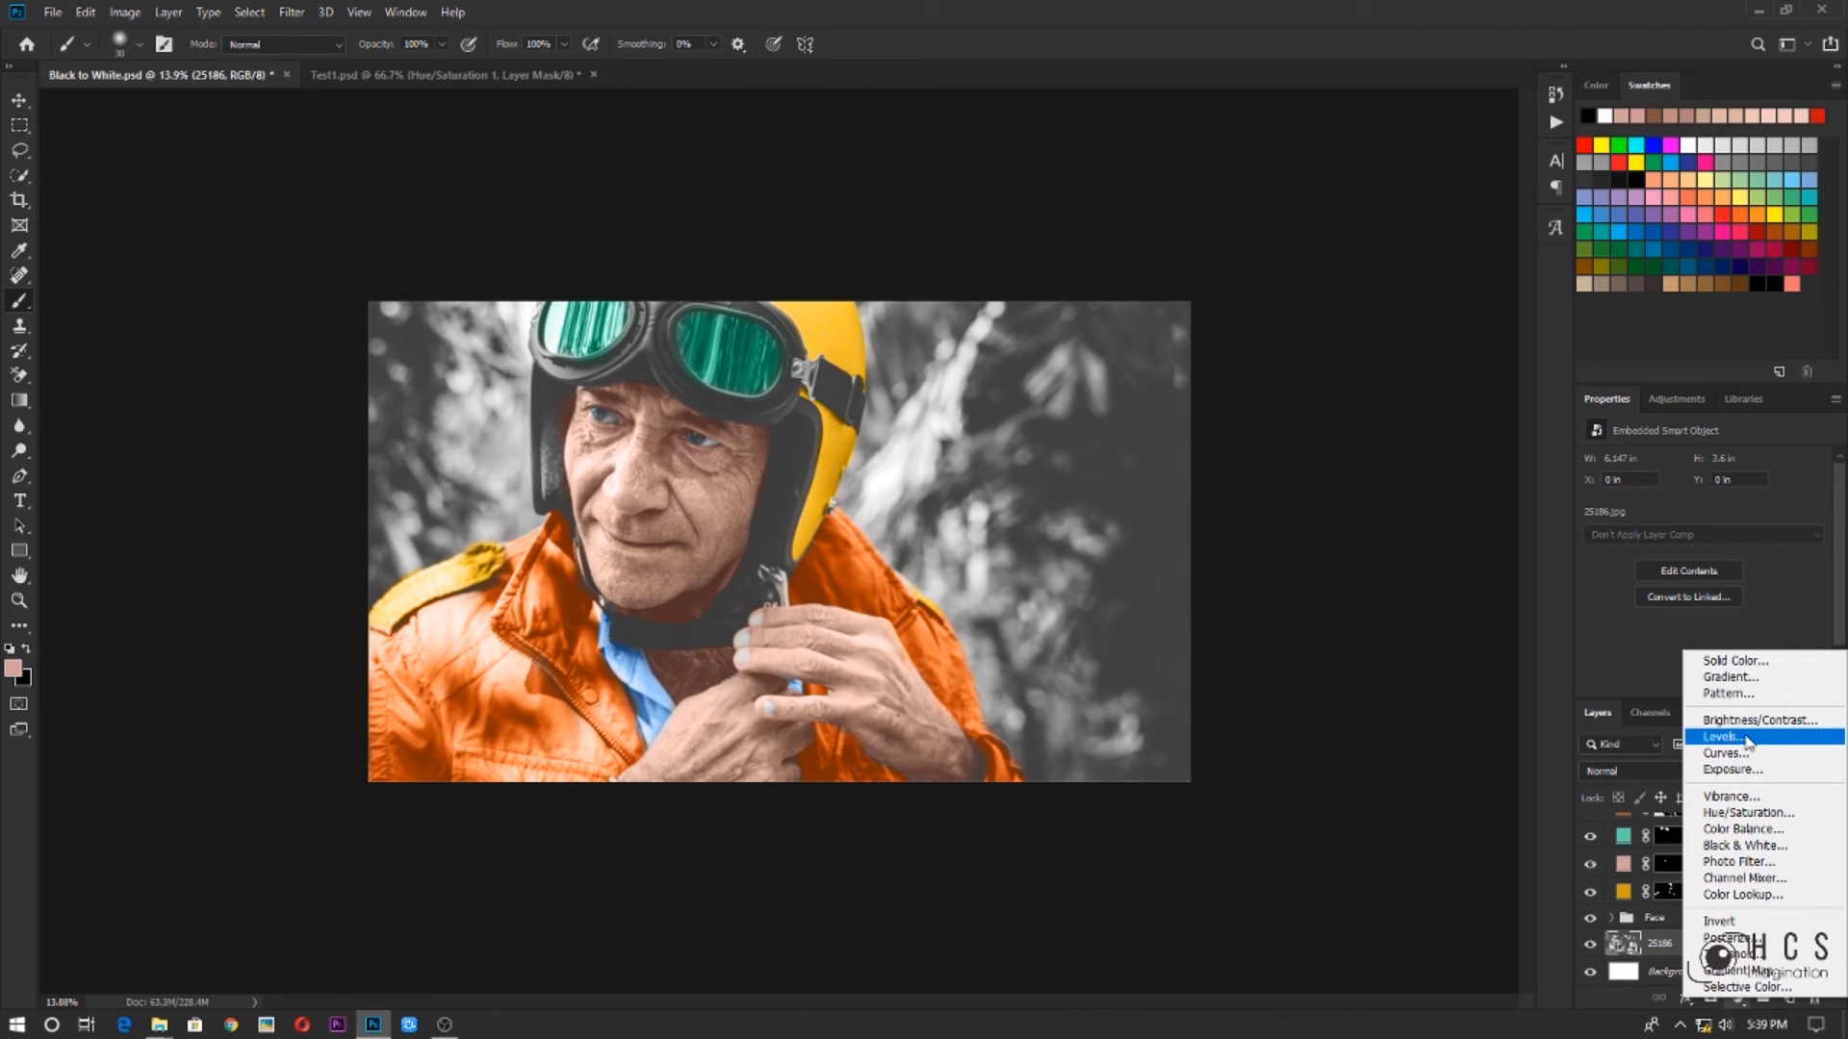
Add a Levels adjustment above the 25186 photo layer with black input 43 and white input 243
{"action": "left_click", "coordinate": [1747, 738]}
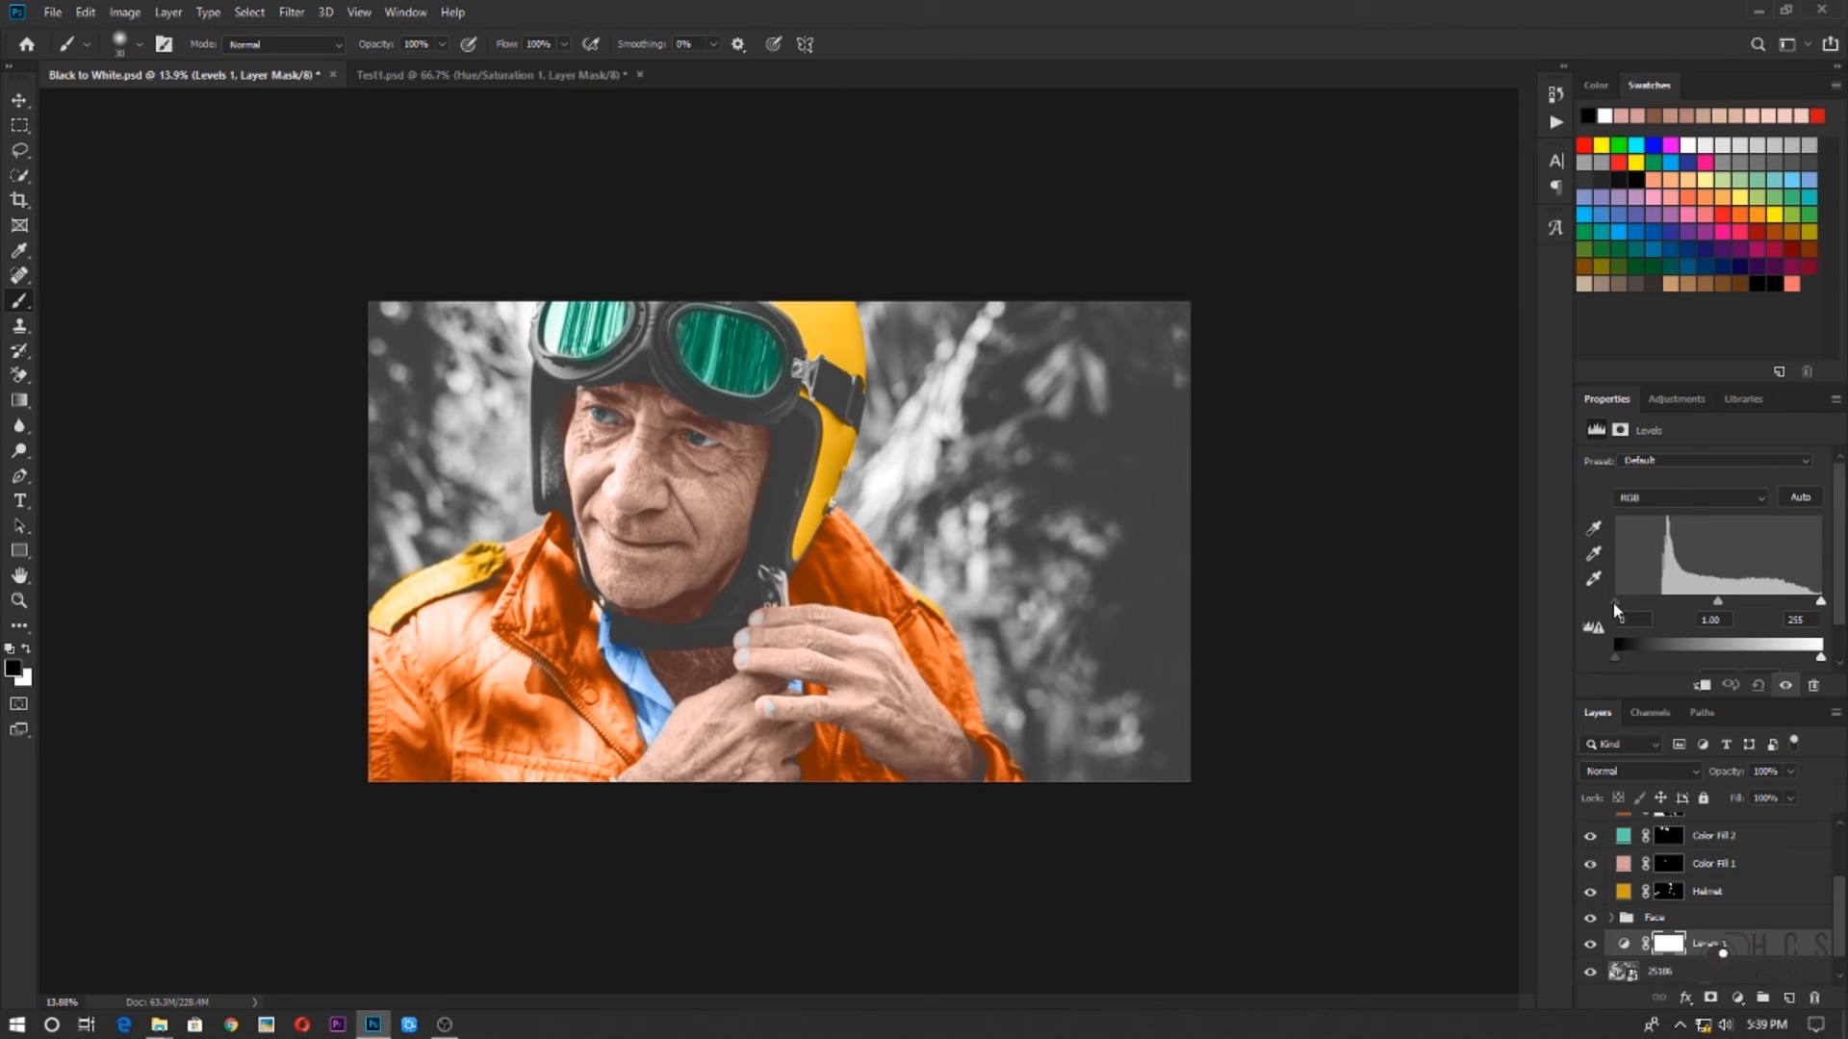
{"action": "left_click_drag", "start_coordinate": [1617, 608], "coordinate": [1648, 619]}
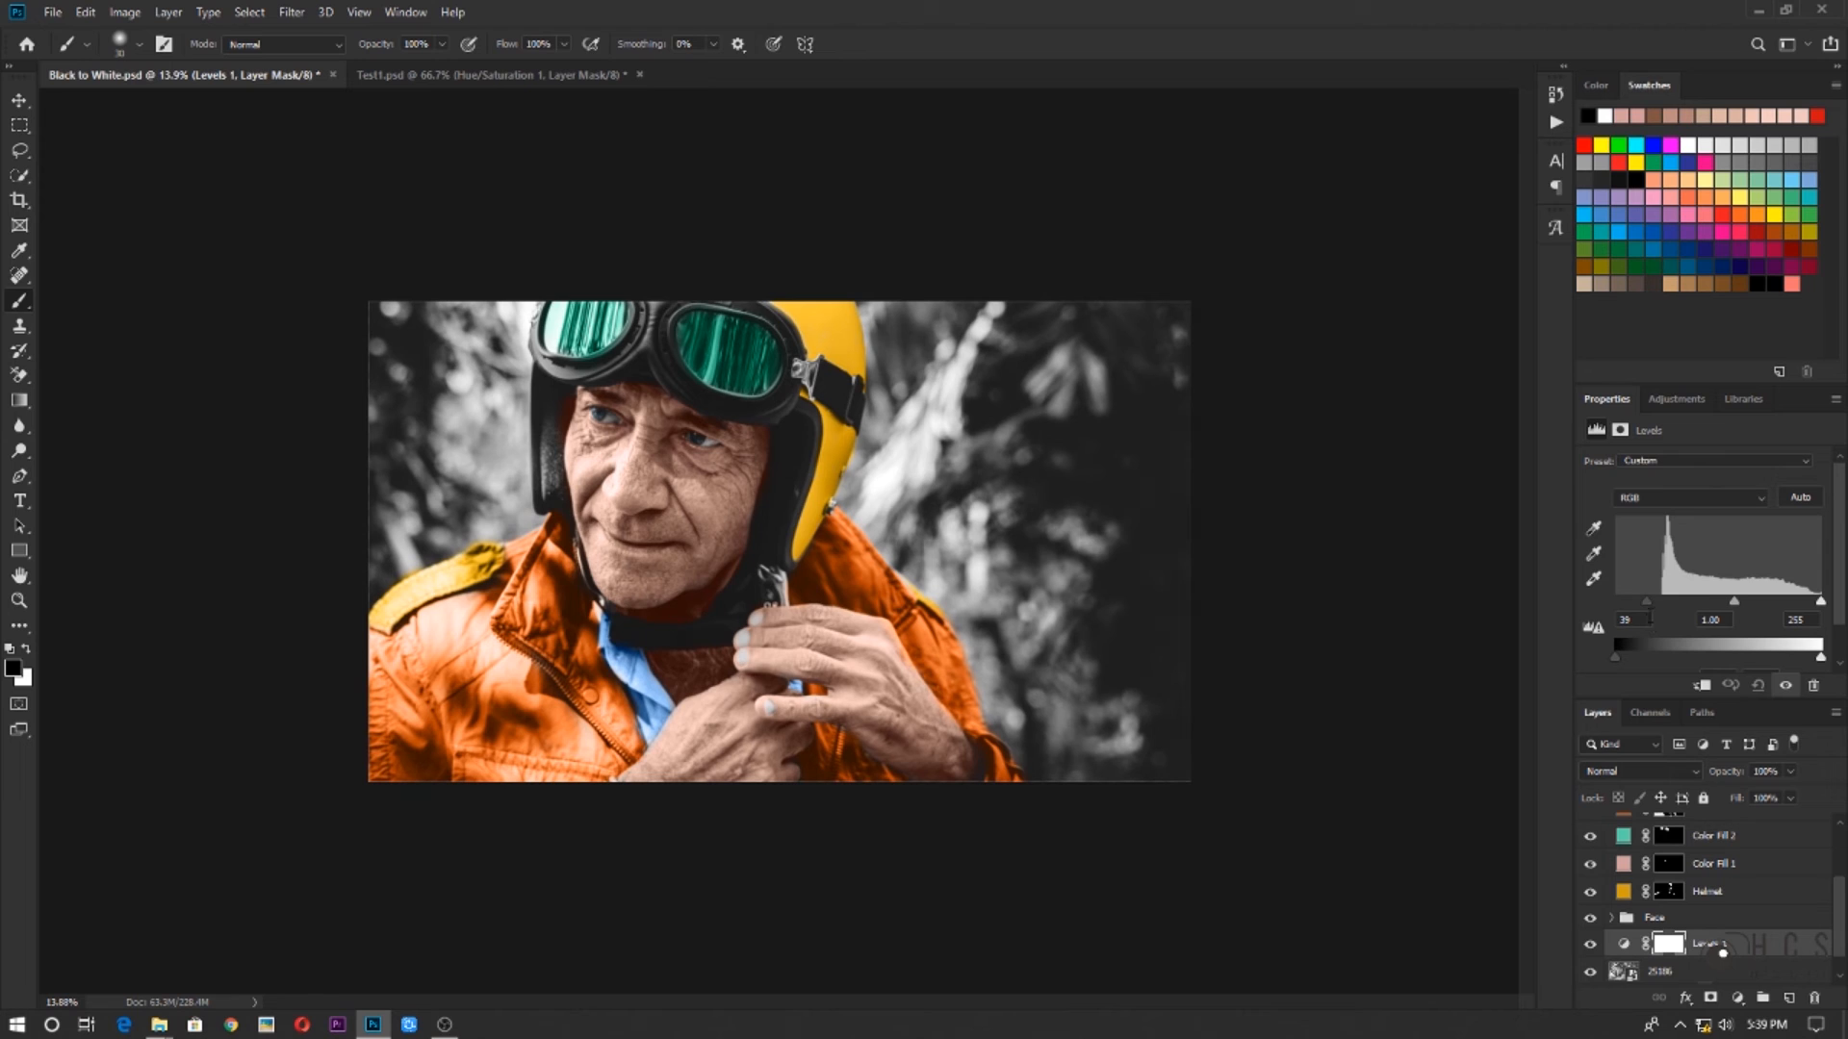
{"action": "left_click_drag", "start_coordinate": [1821, 603], "coordinate": [1813, 612]}
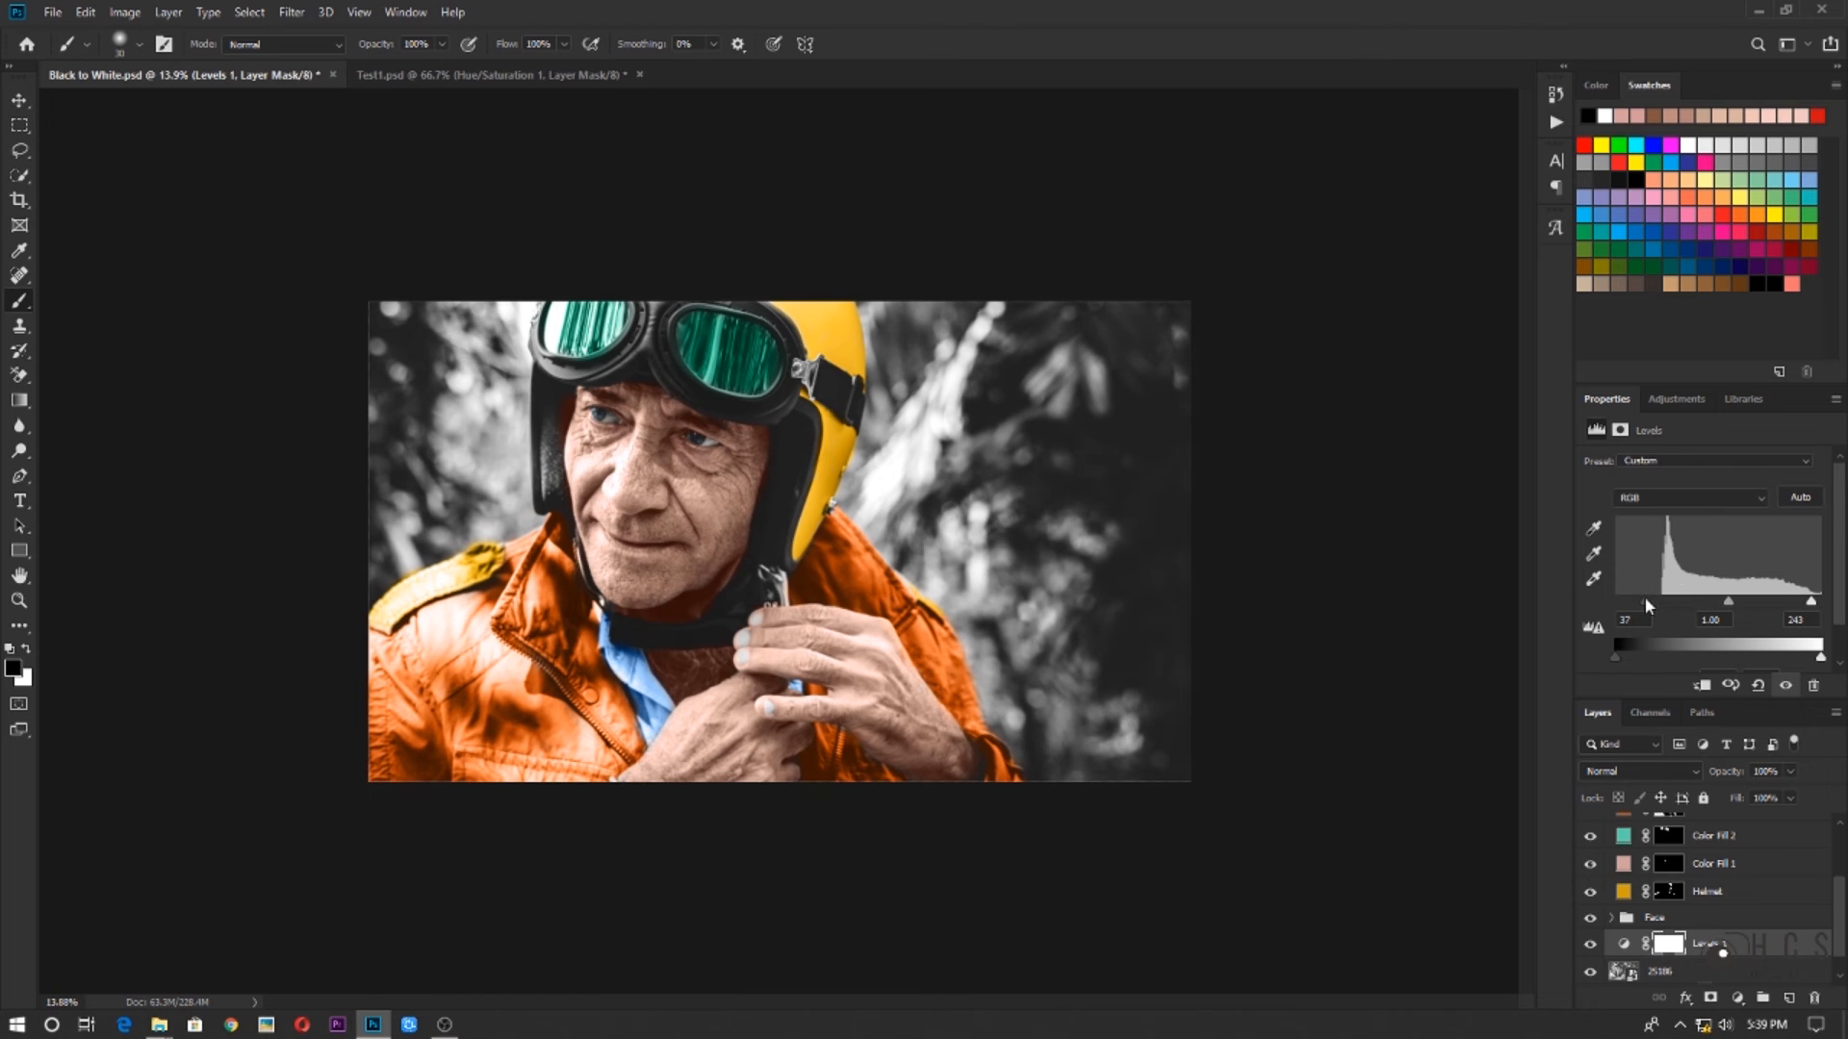
{"action": "left_click_drag", "start_coordinate": [1644, 599], "coordinate": [1733, 609]}
Compare the portrait with and without the Levels adjustment, leaving all layers and the adjustment shown
{"action": "left_click", "coordinate": [1589, 947], "text": "alt"}
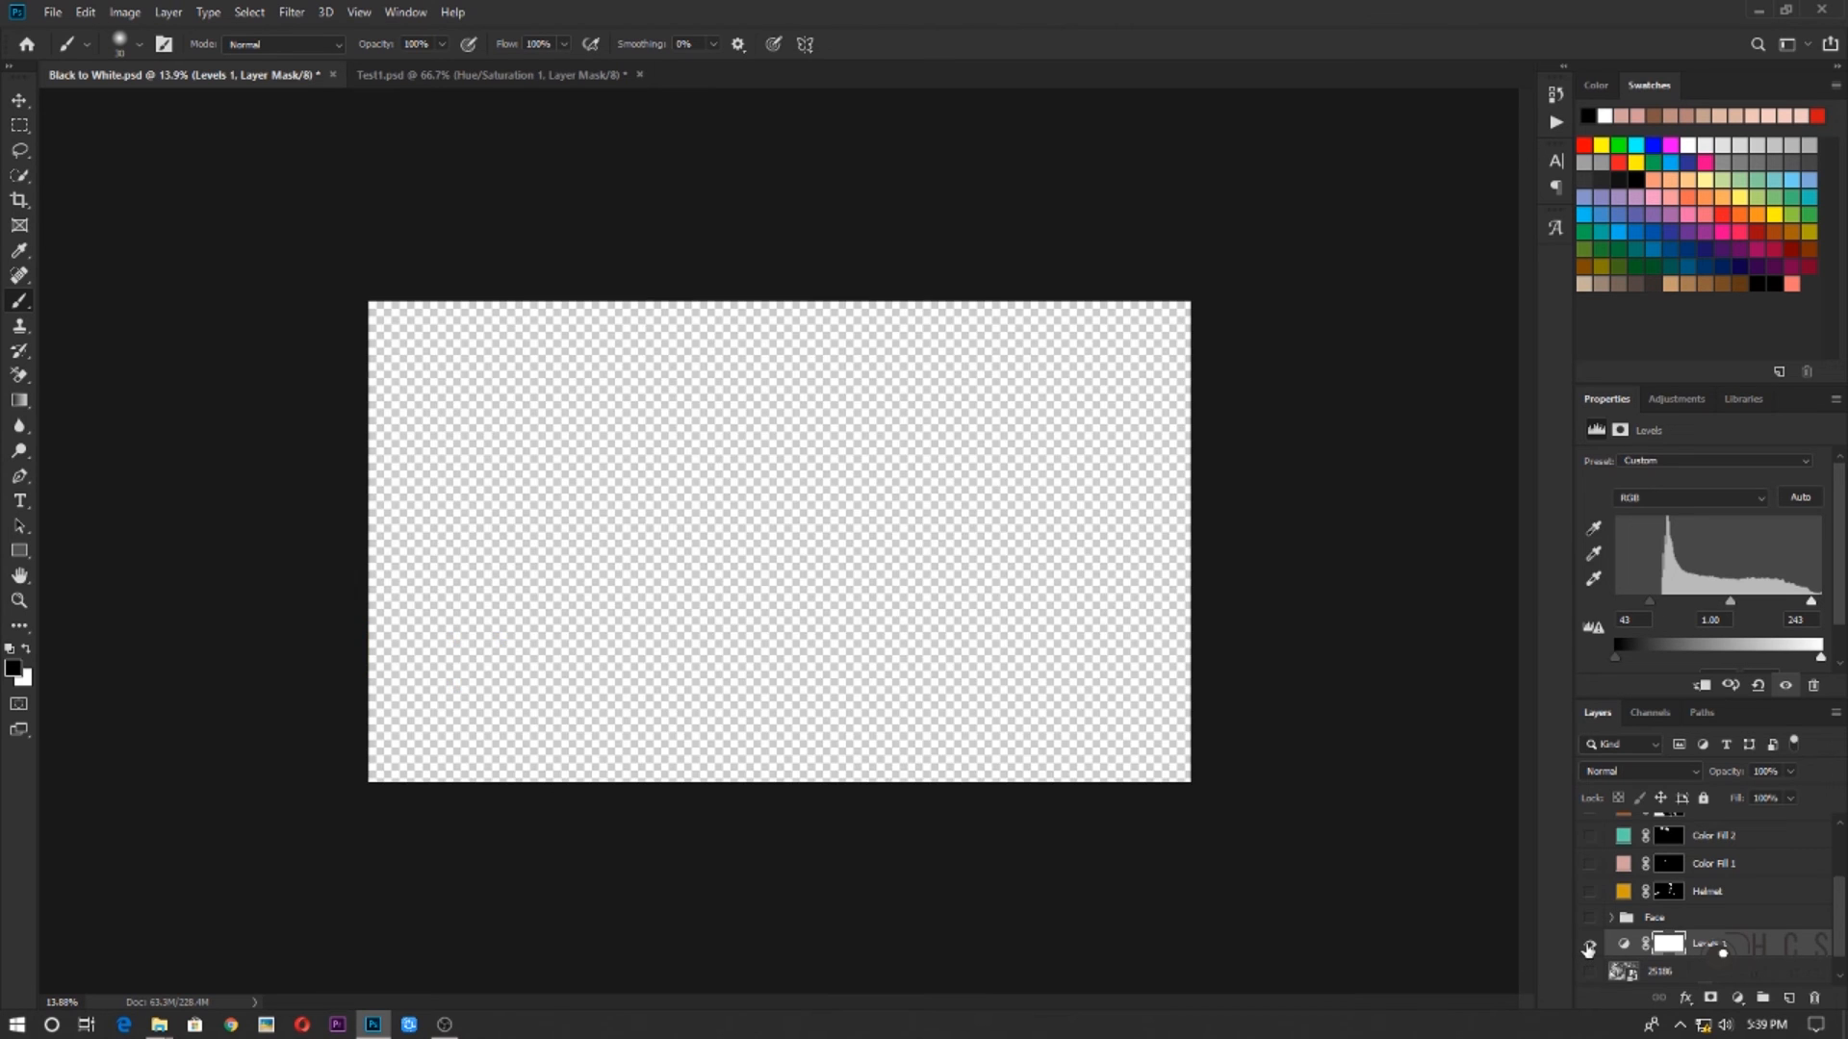
{"action": "left_click", "coordinate": [1589, 947], "text": "alt"}
{"action": "left_click", "coordinate": [1589, 947]}
{"action": "left_click", "coordinate": [1589, 947]}
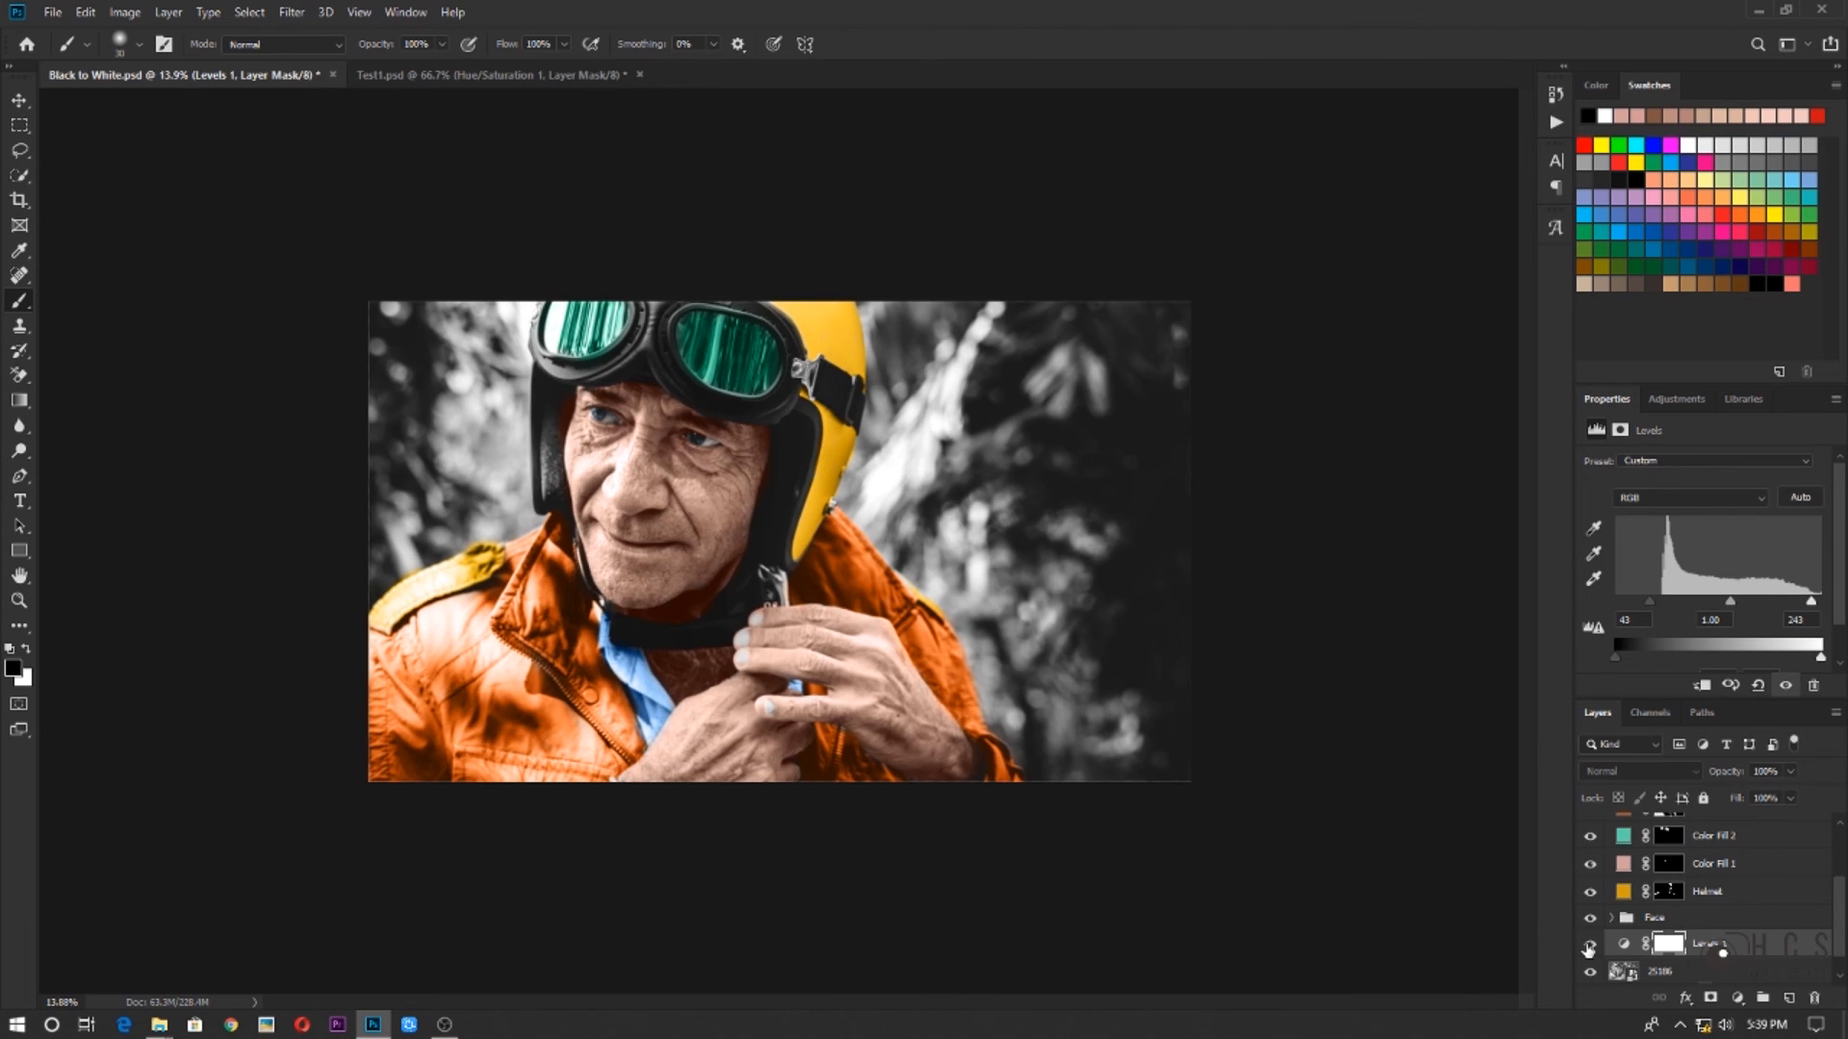
{"action": "left_click", "coordinate": [1589, 947]}
{"action": "left_click", "coordinate": [1589, 947]}
{"action": "left_click", "coordinate": [1589, 948]}
{"action": "left_click", "coordinate": [1589, 948]}
{"action": "left_click", "coordinate": [1589, 948]}
{"action": "left_click", "coordinate": [1589, 948]}
{"action": "left_click", "coordinate": [1590, 947]}
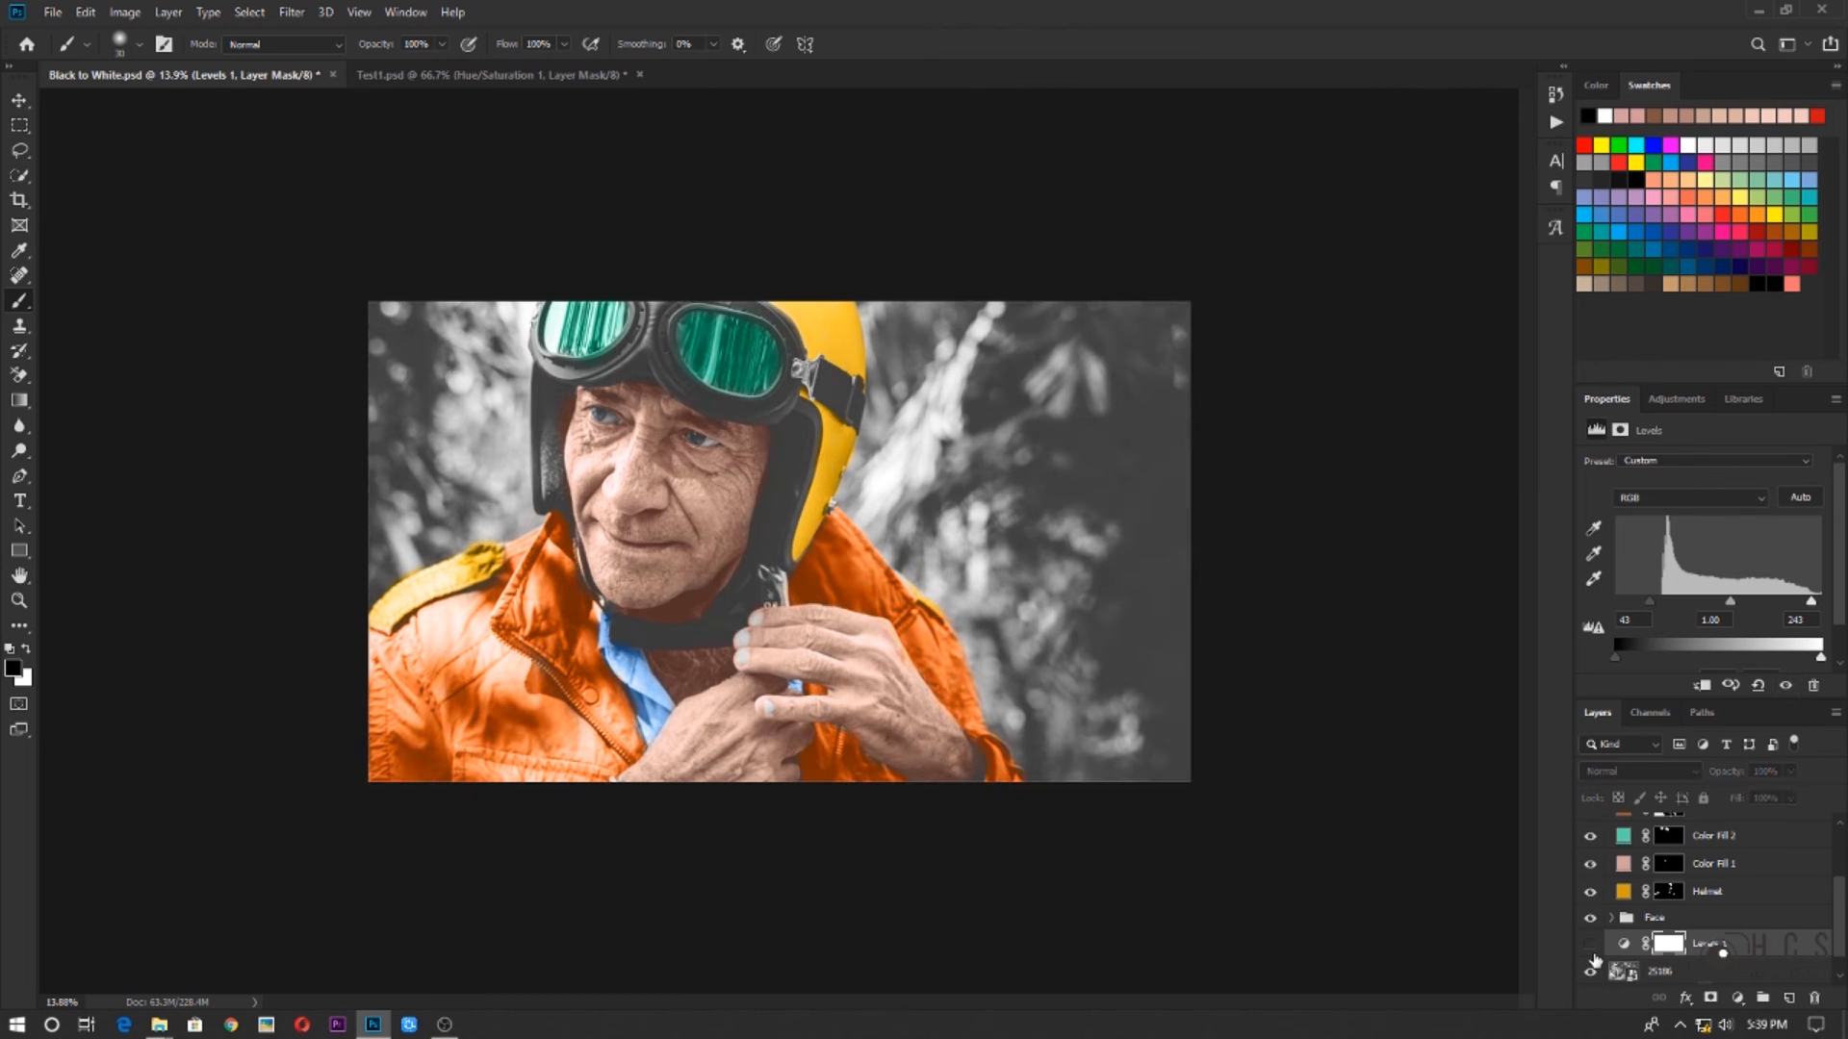
{"action": "left_click", "coordinate": [1590, 947]}
{"action": "left_click", "coordinate": [1590, 947]}
{"action": "left_click", "coordinate": [1589, 947]}
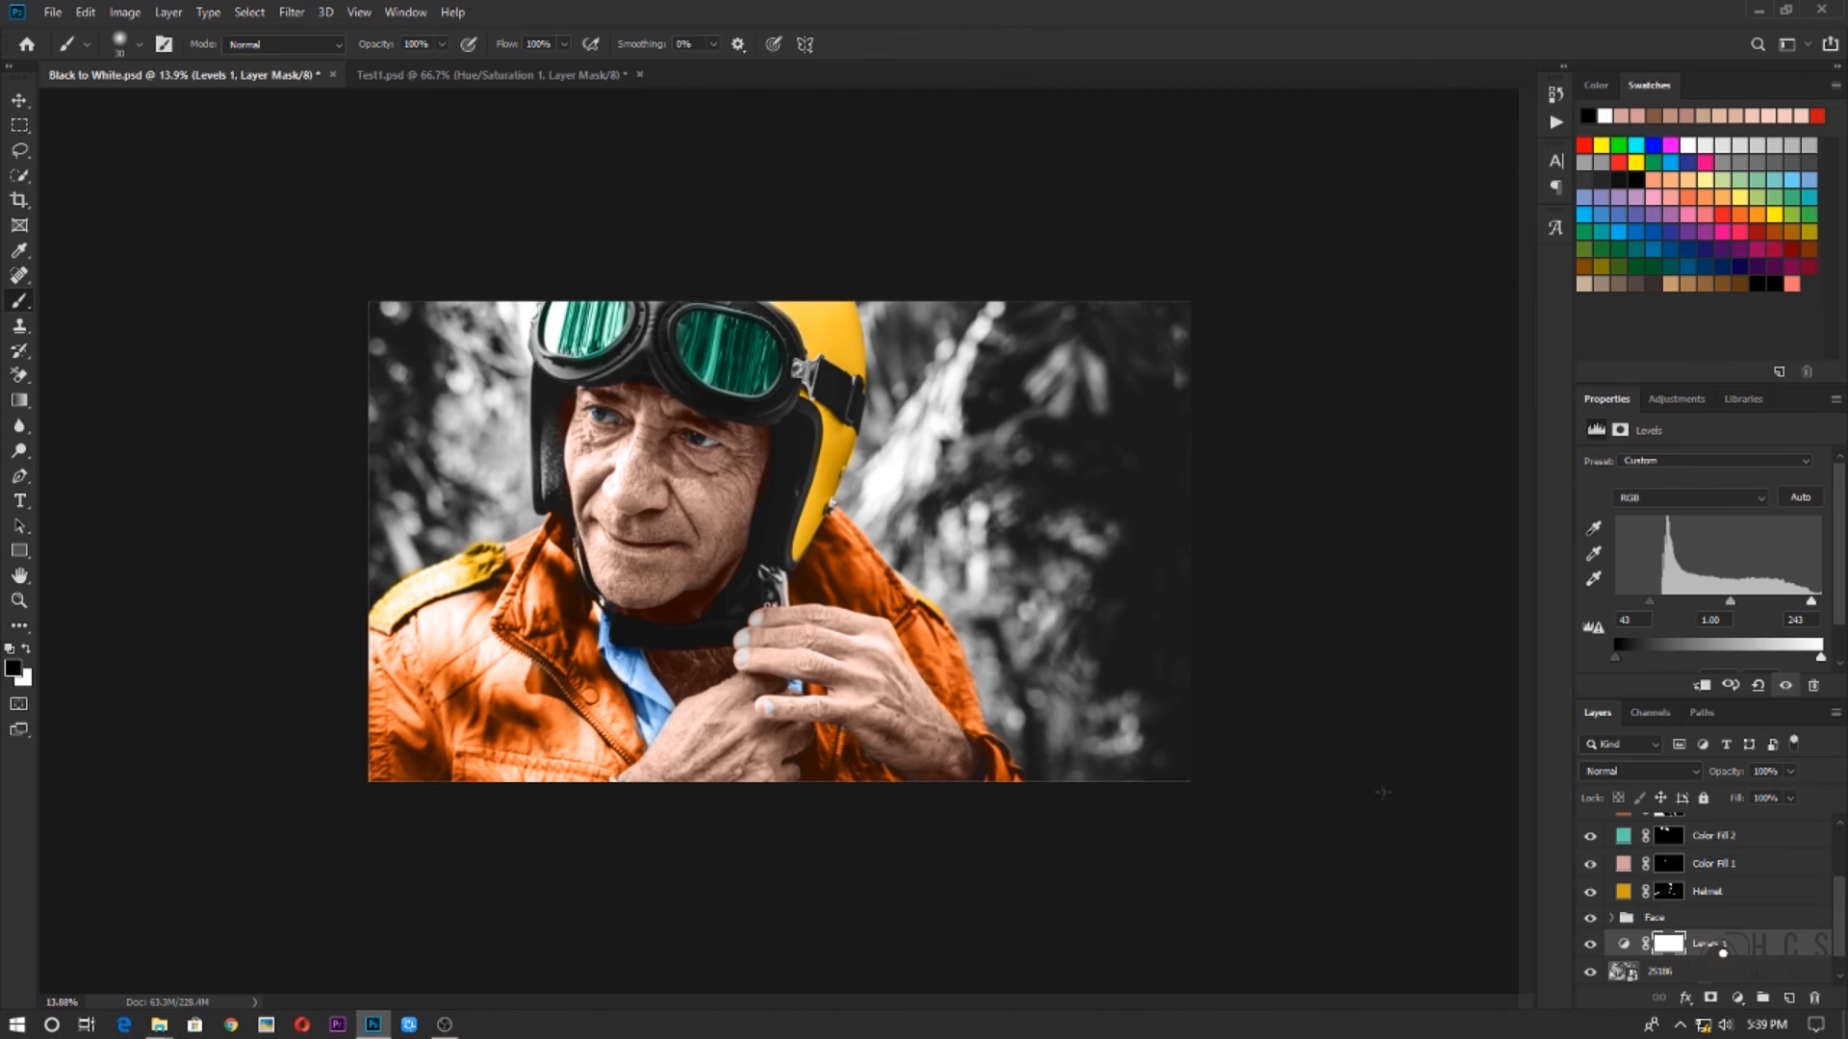
Select the Color Fill 4 layer
{"action": "scroll", "coordinate": [1692, 914], "scroll_direction": "up", "scroll_amount": 3}
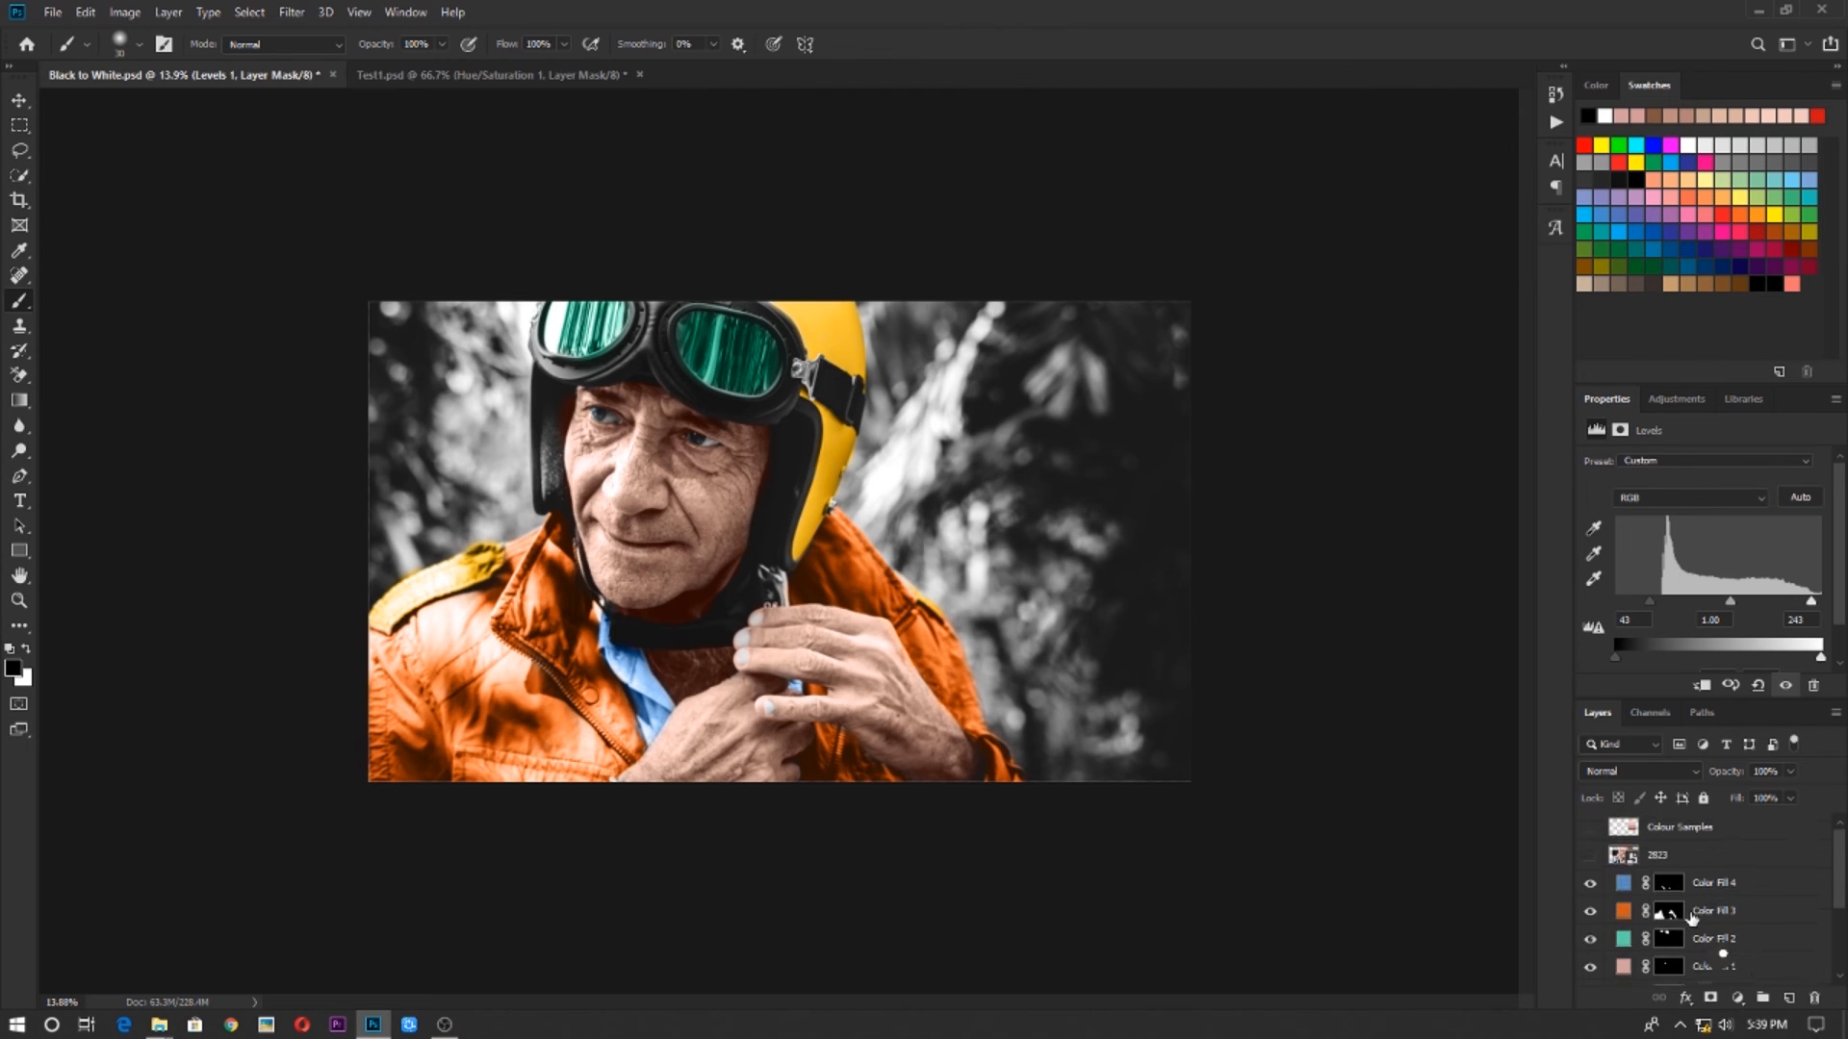
{"action": "left_click", "coordinate": [1704, 877]}
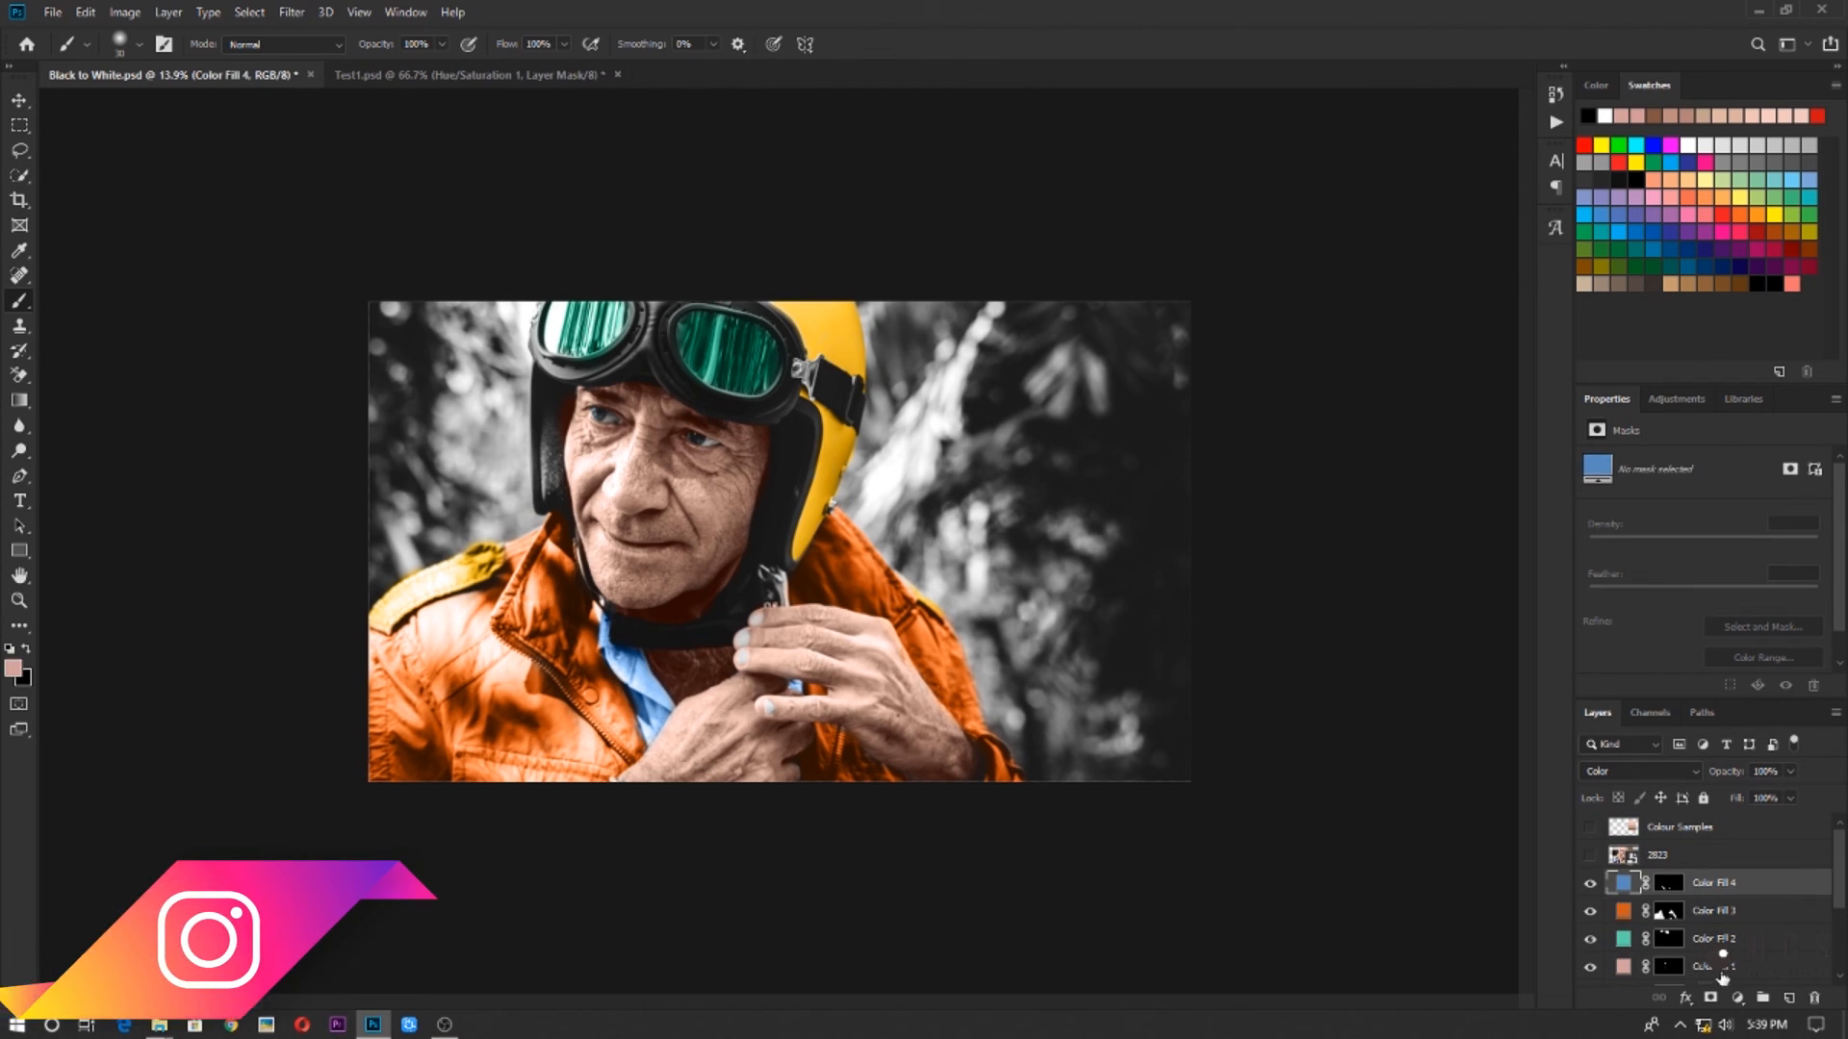
{"action": "left_click", "coordinate": [1737, 998]}
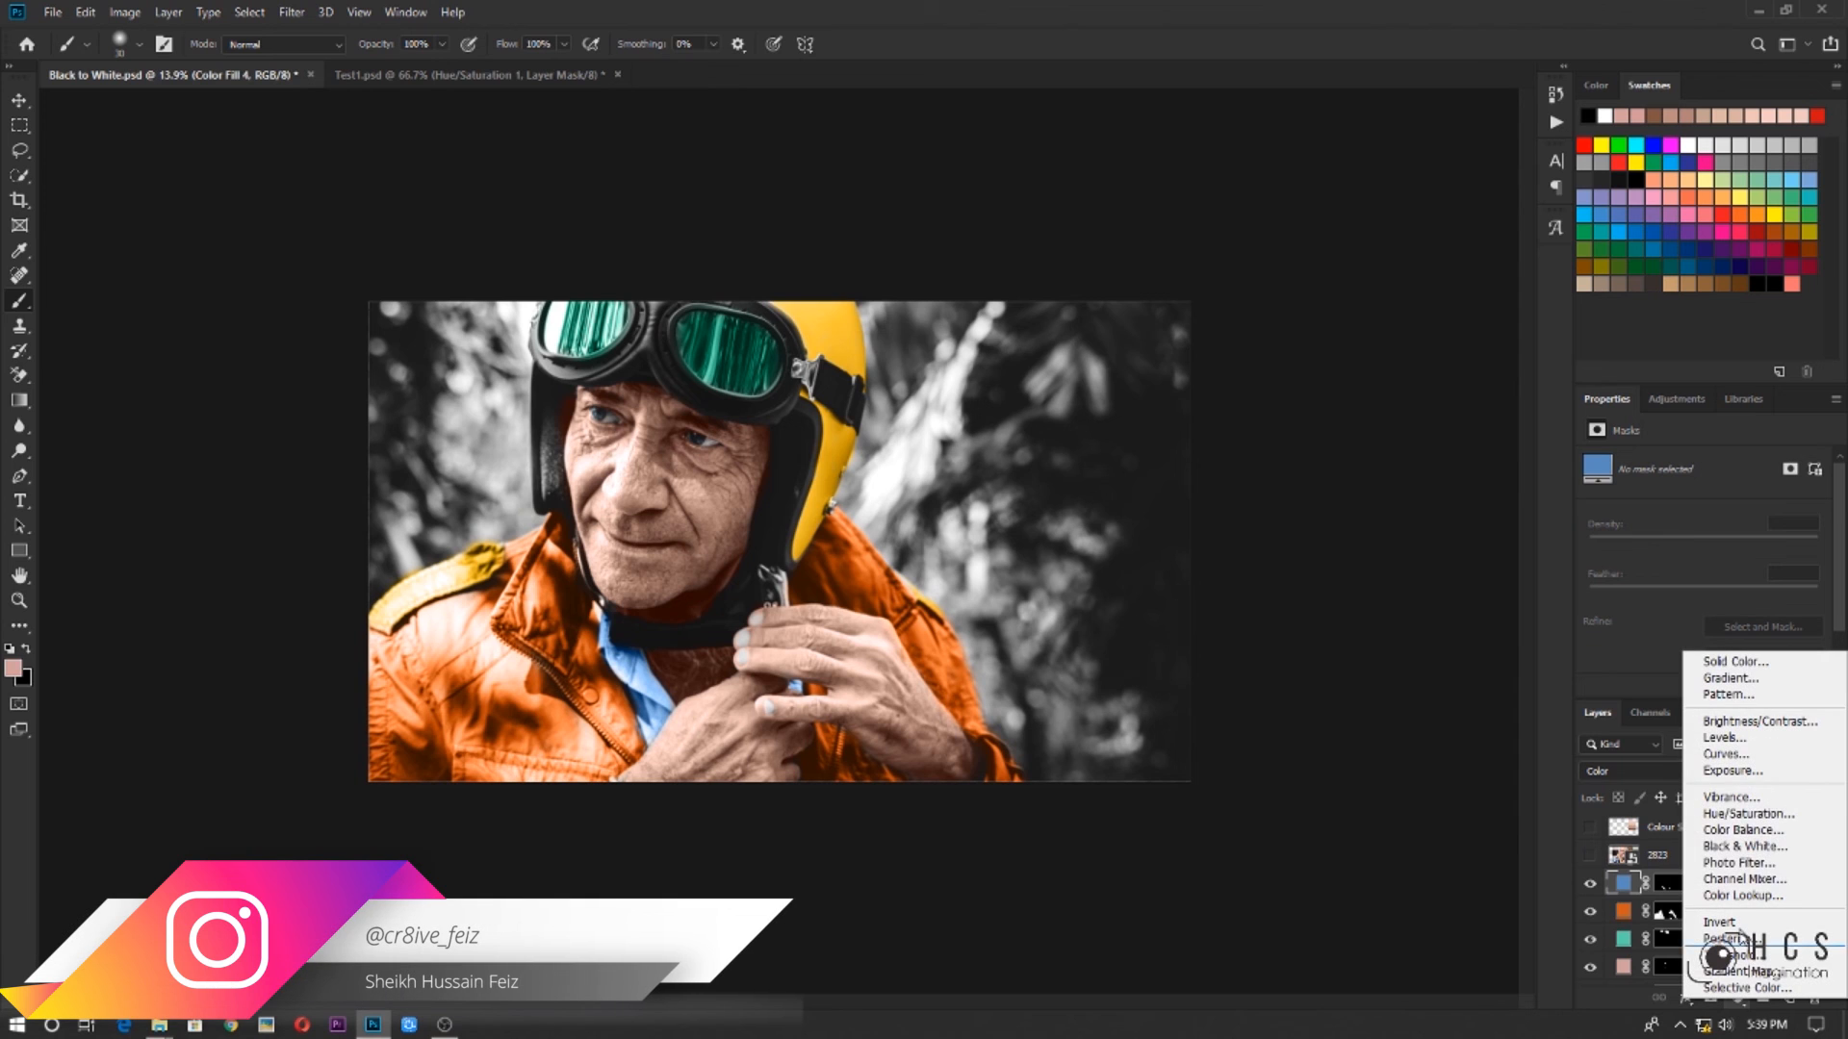
{"action": "left_click", "coordinate": [1731, 679]}
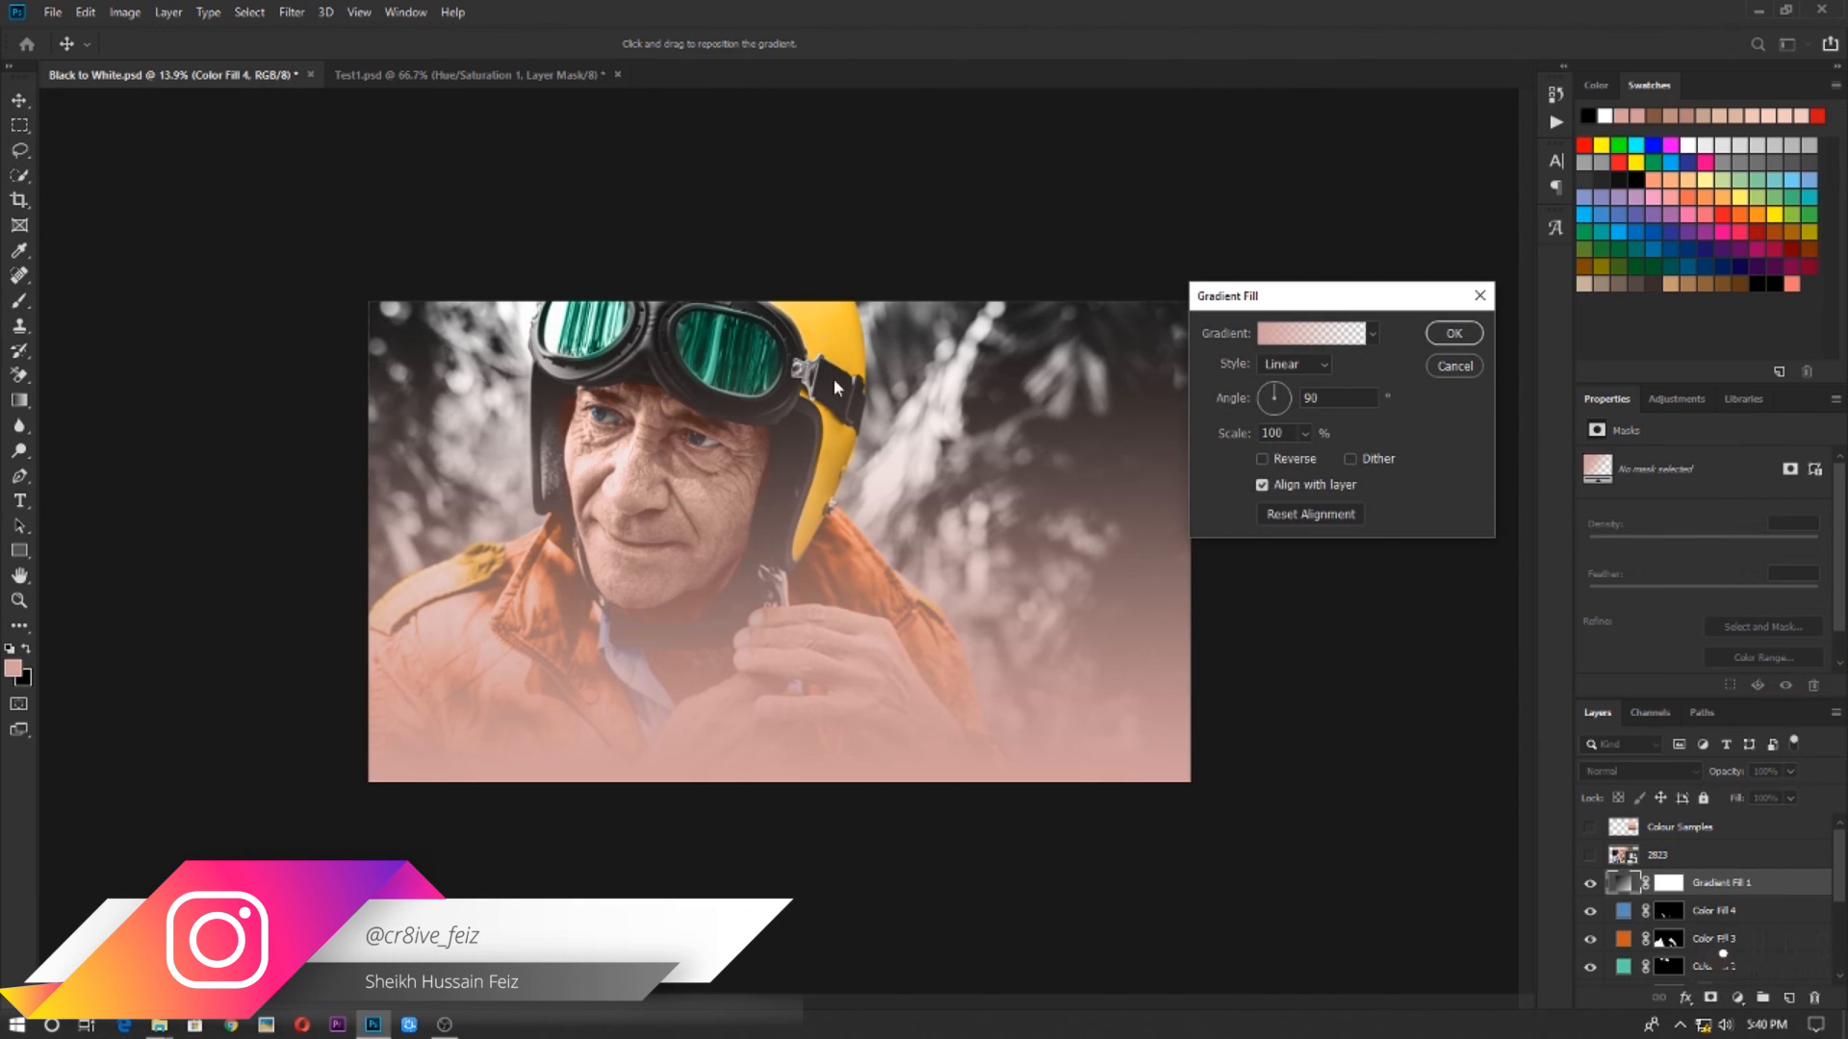
{"action": "left_click", "coordinate": [1454, 367]}
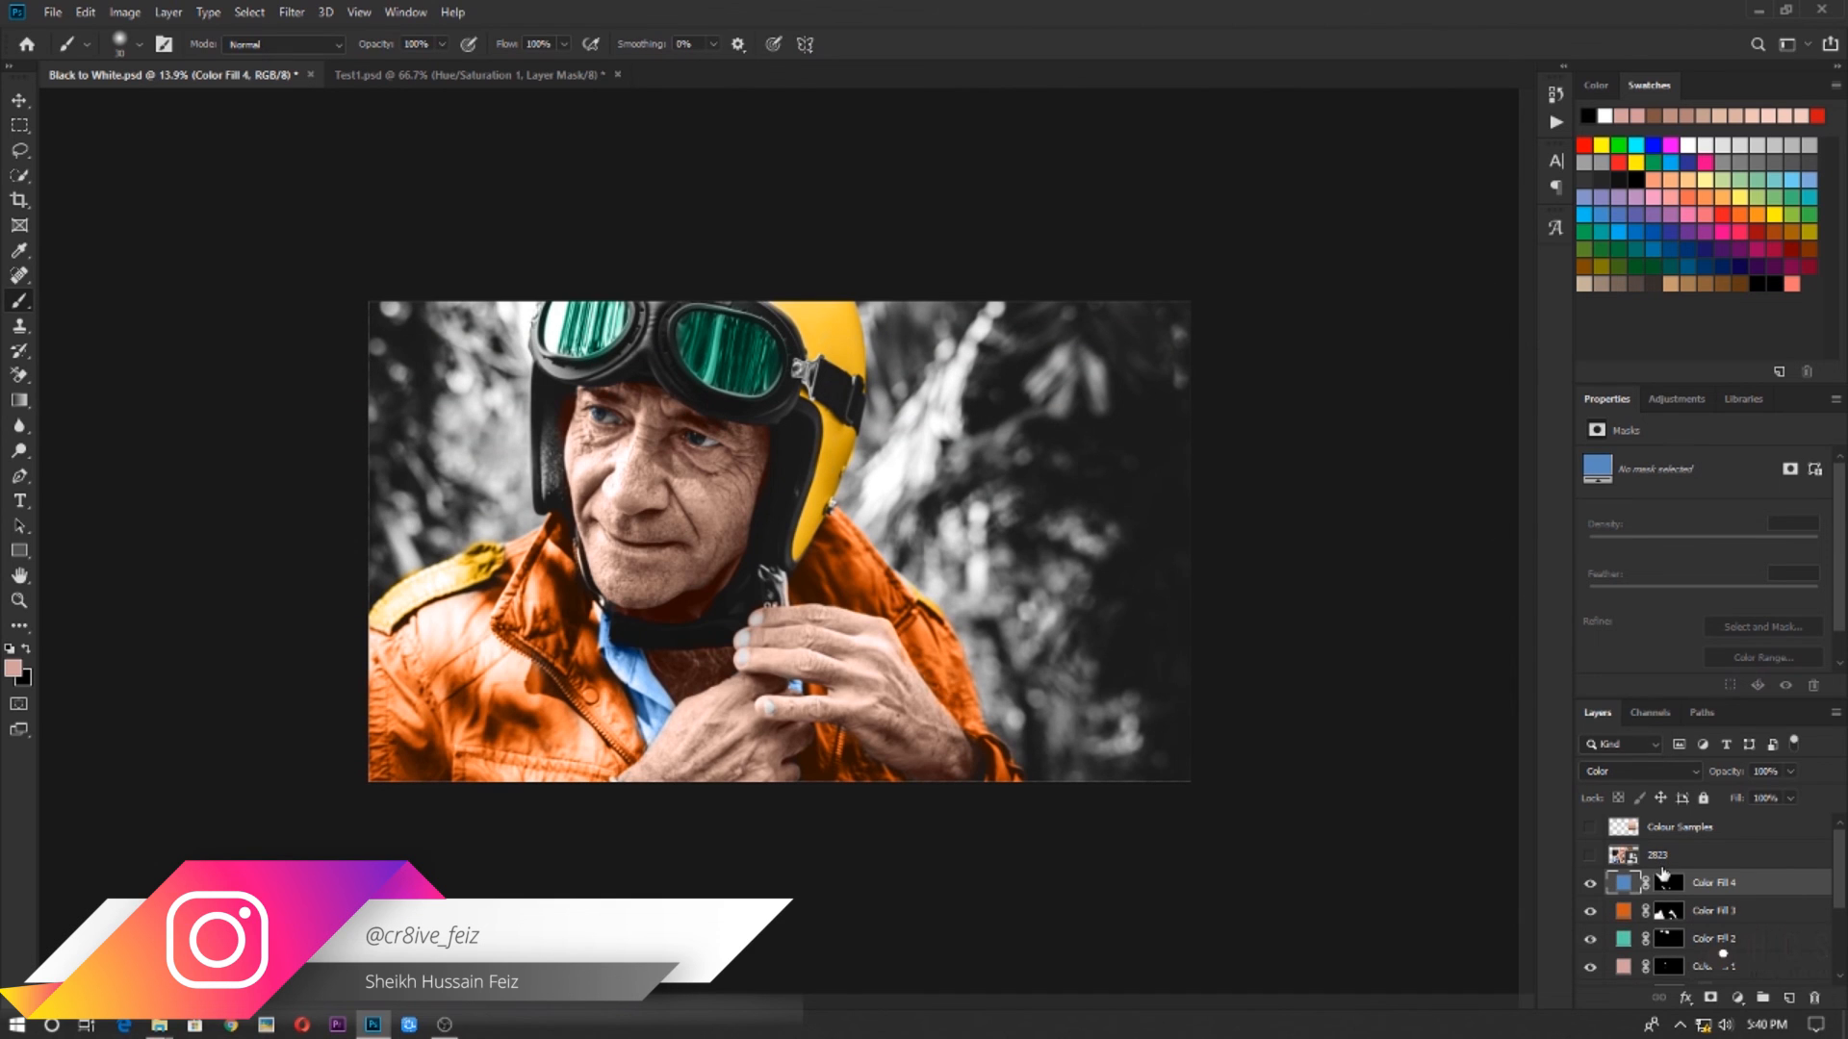
Reset the colours to default black and white and add a reversed radial Gradient fill above Color Fill 4
{"action": "key", "text": "d"}
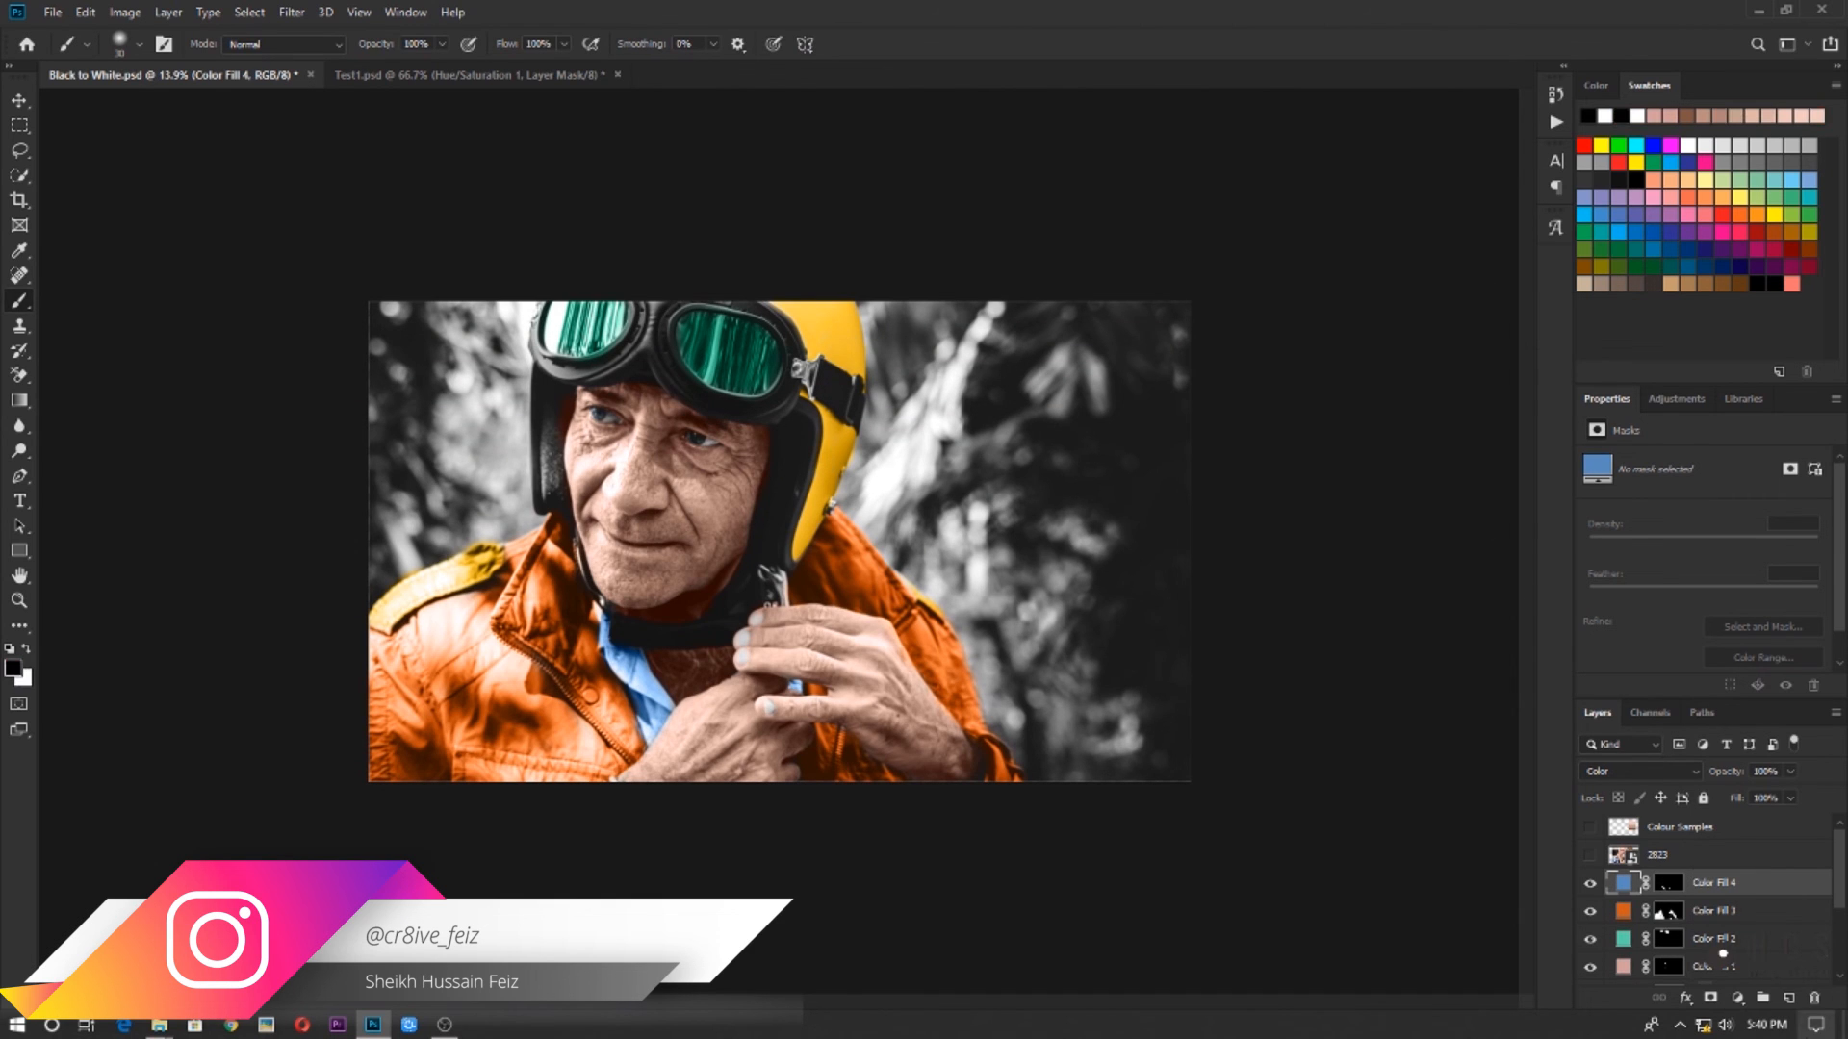
{"action": "left_click", "coordinate": [1739, 997]}
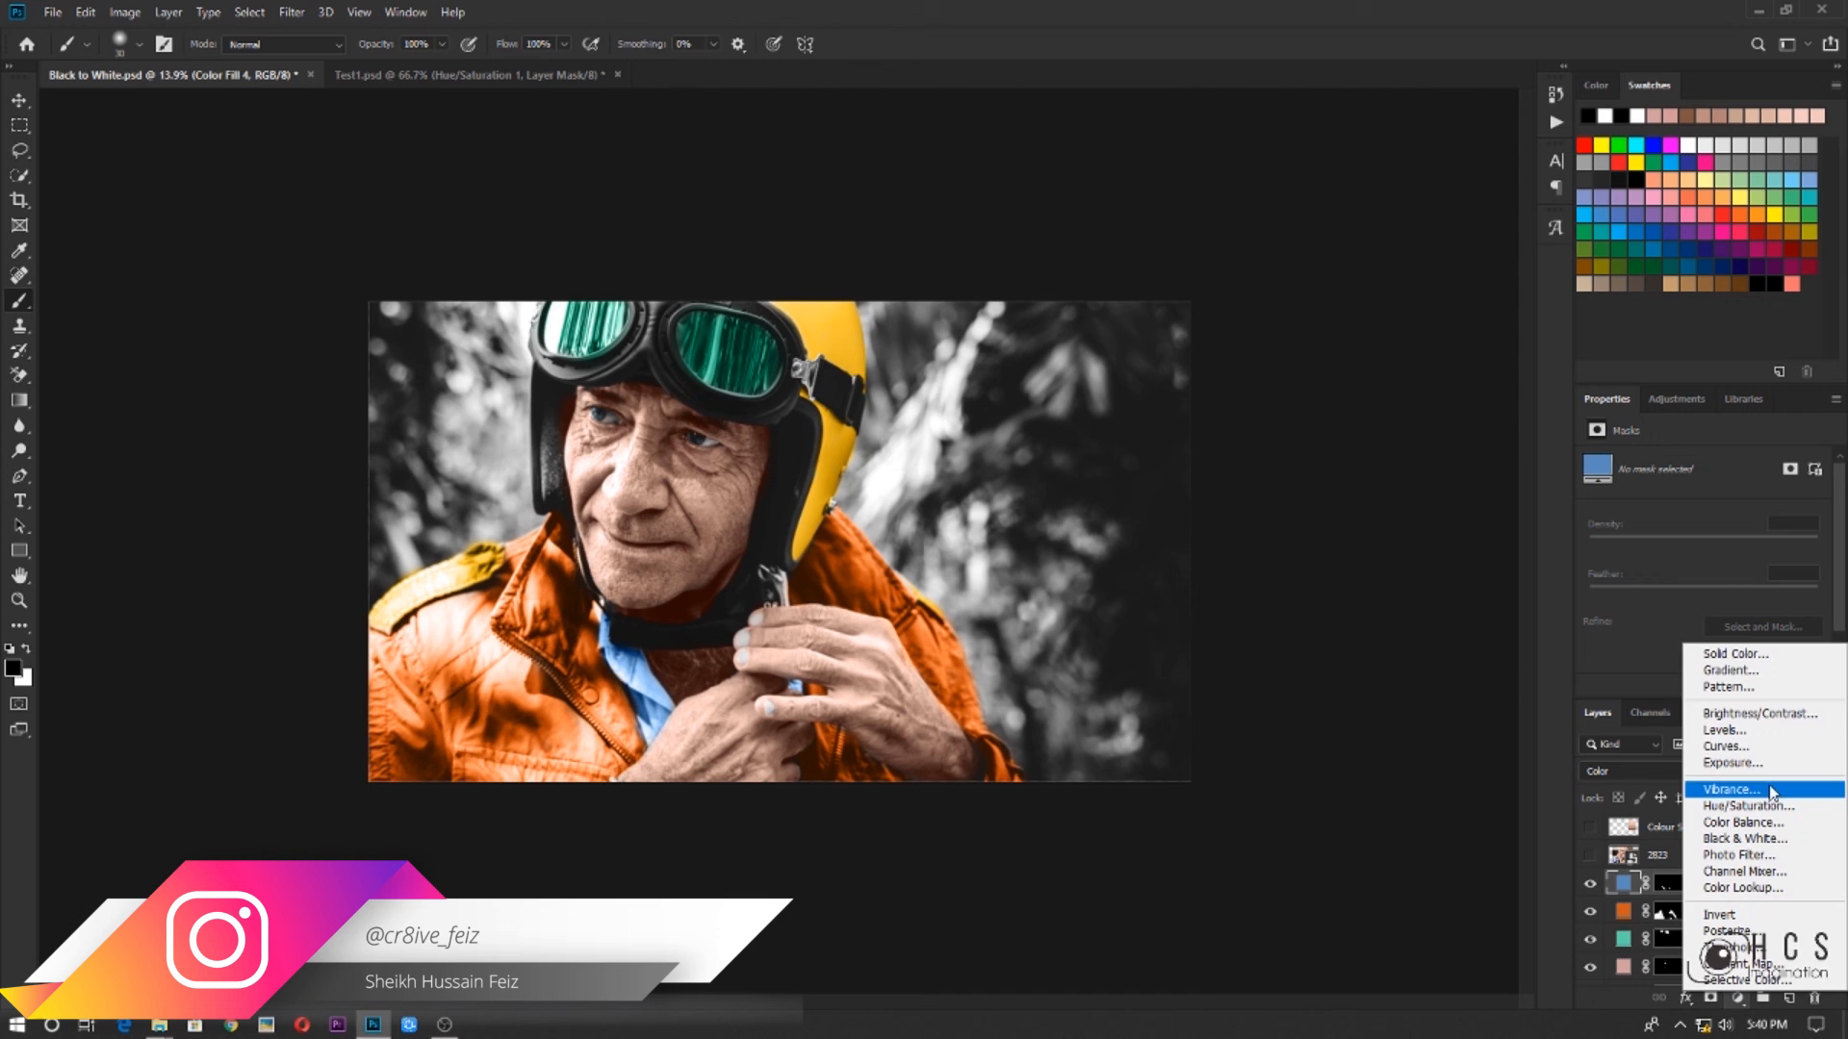
{"action": "left_click", "coordinate": [1742, 669]}
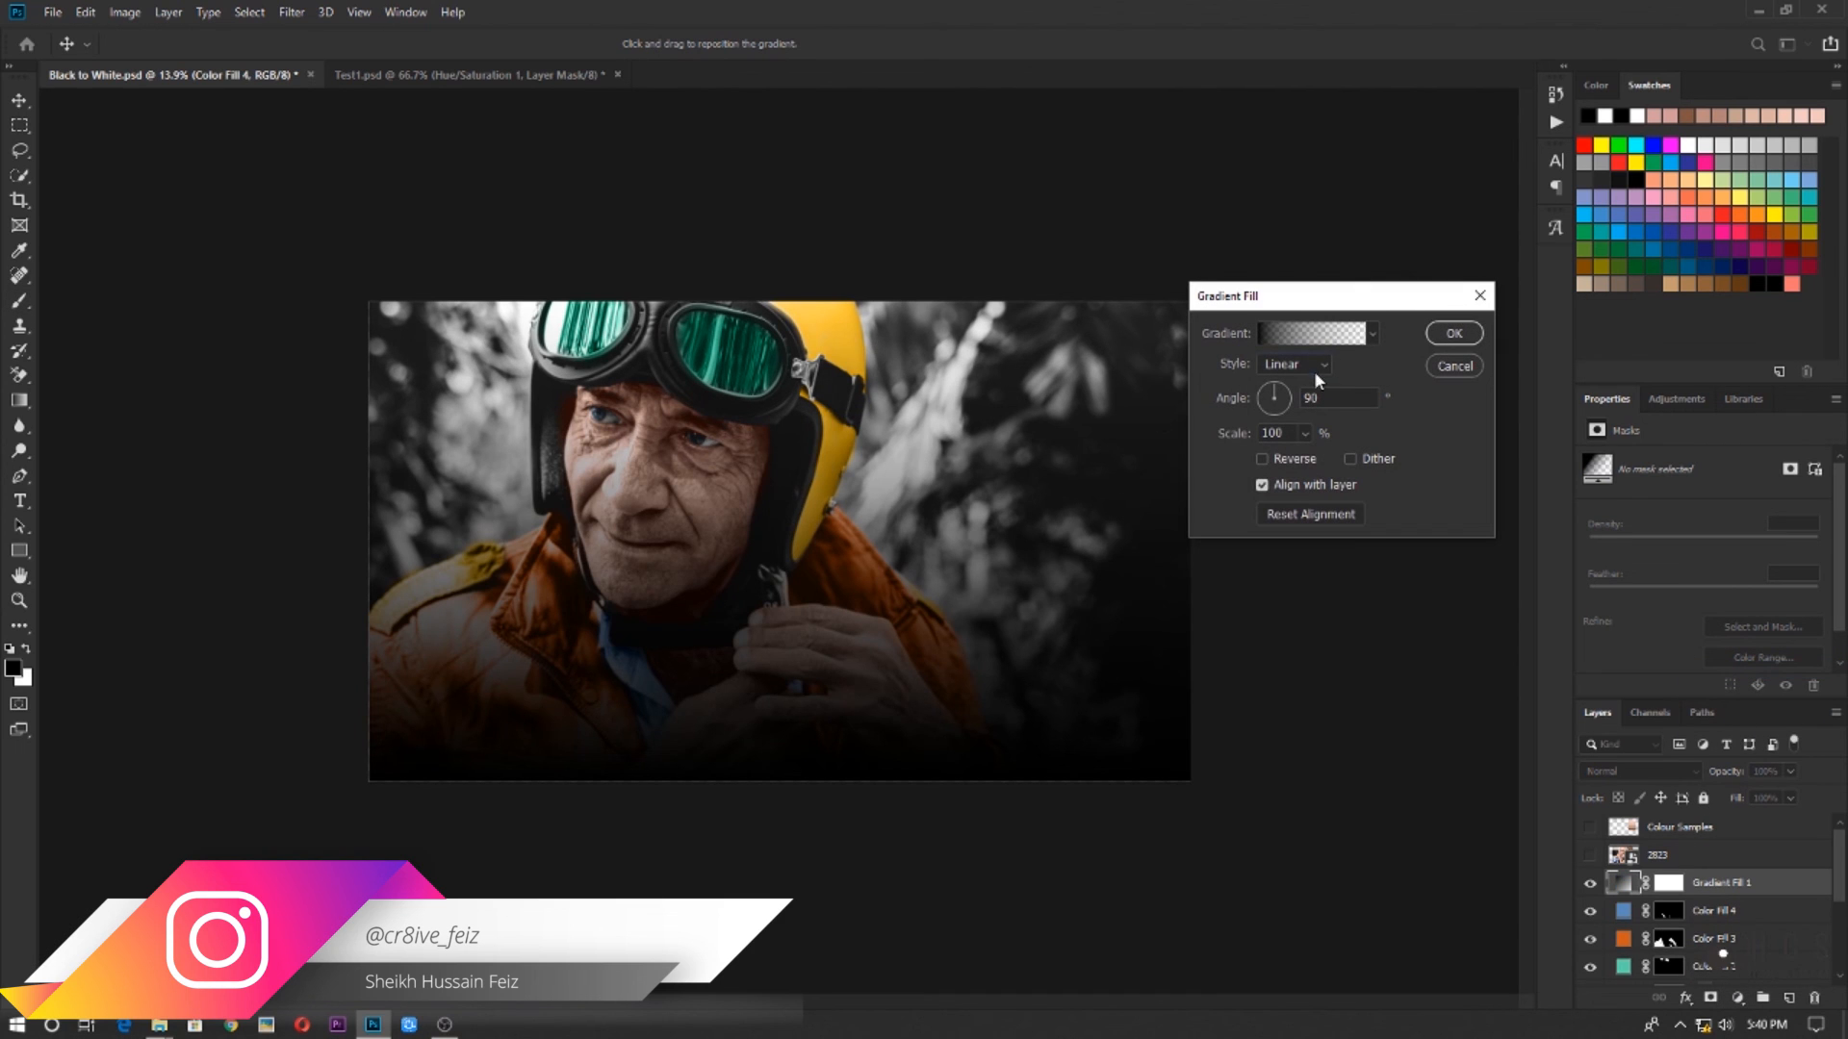
{"action": "left_click", "coordinate": [1313, 371]}
{"action": "left_click", "coordinate": [1289, 383]}
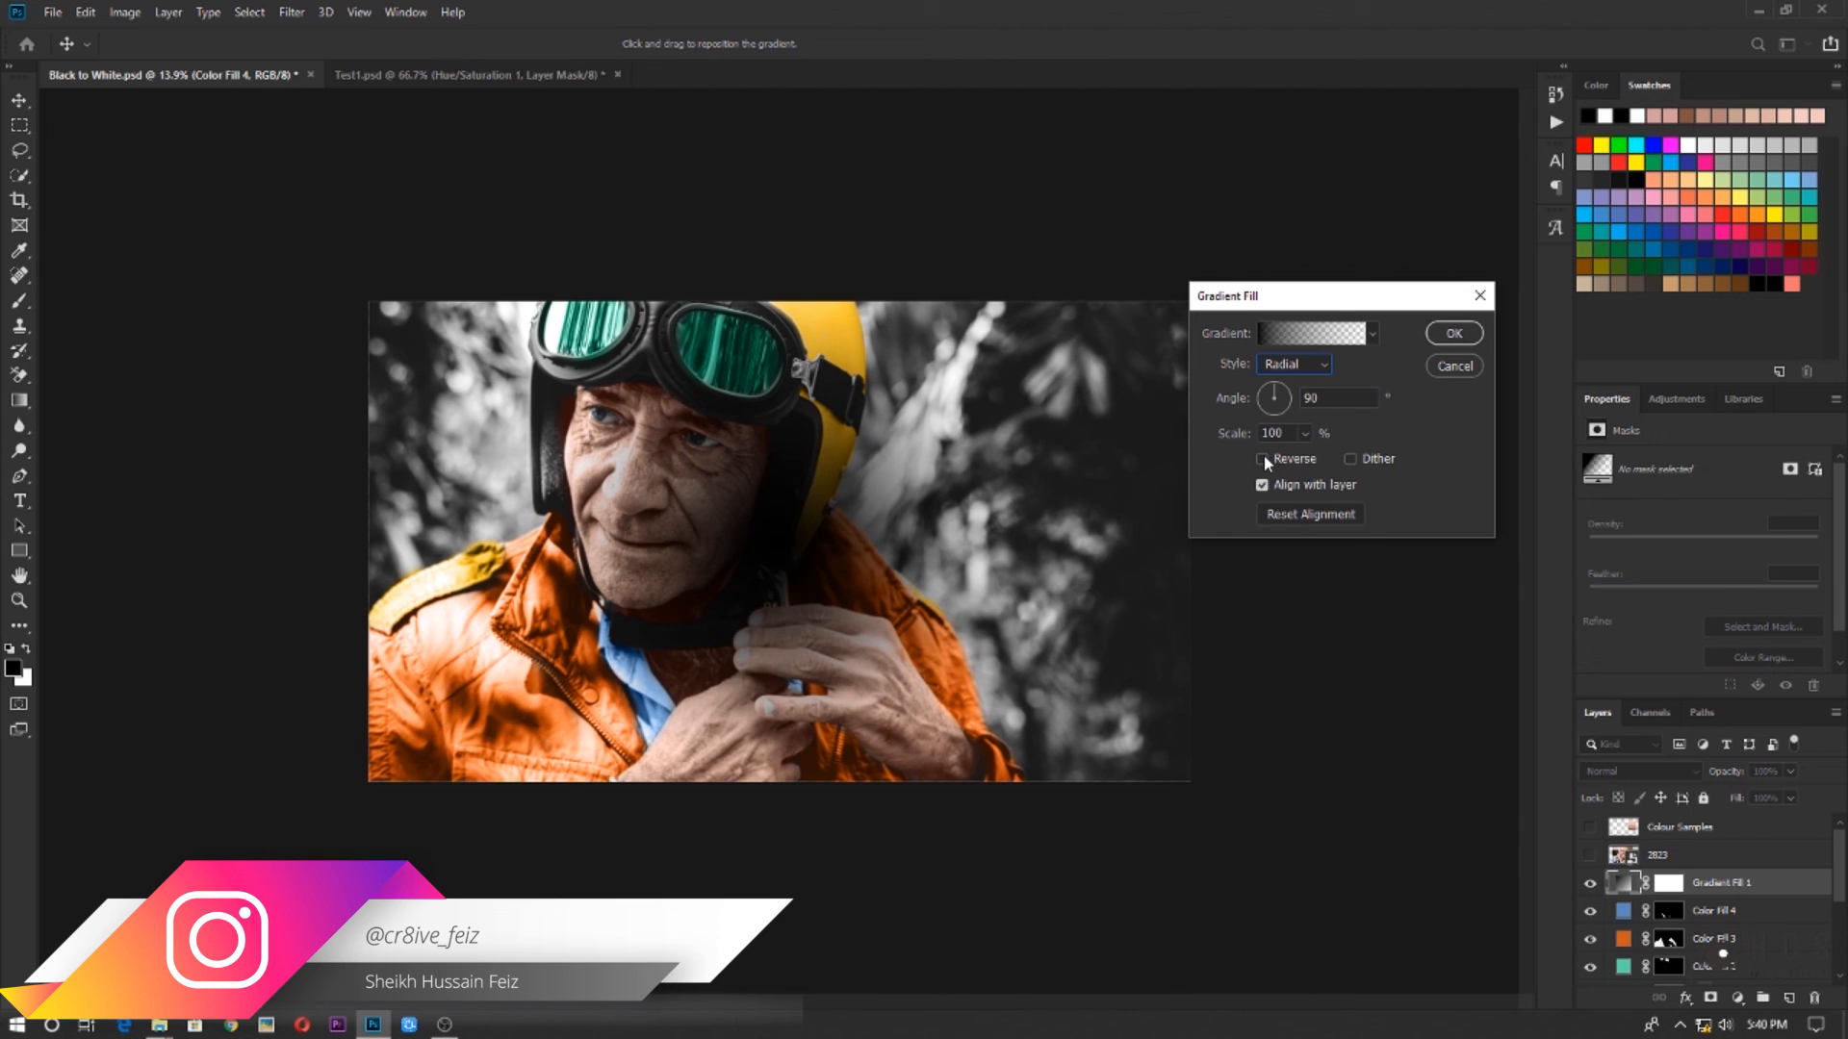
{"action": "left_click", "coordinate": [1263, 460]}
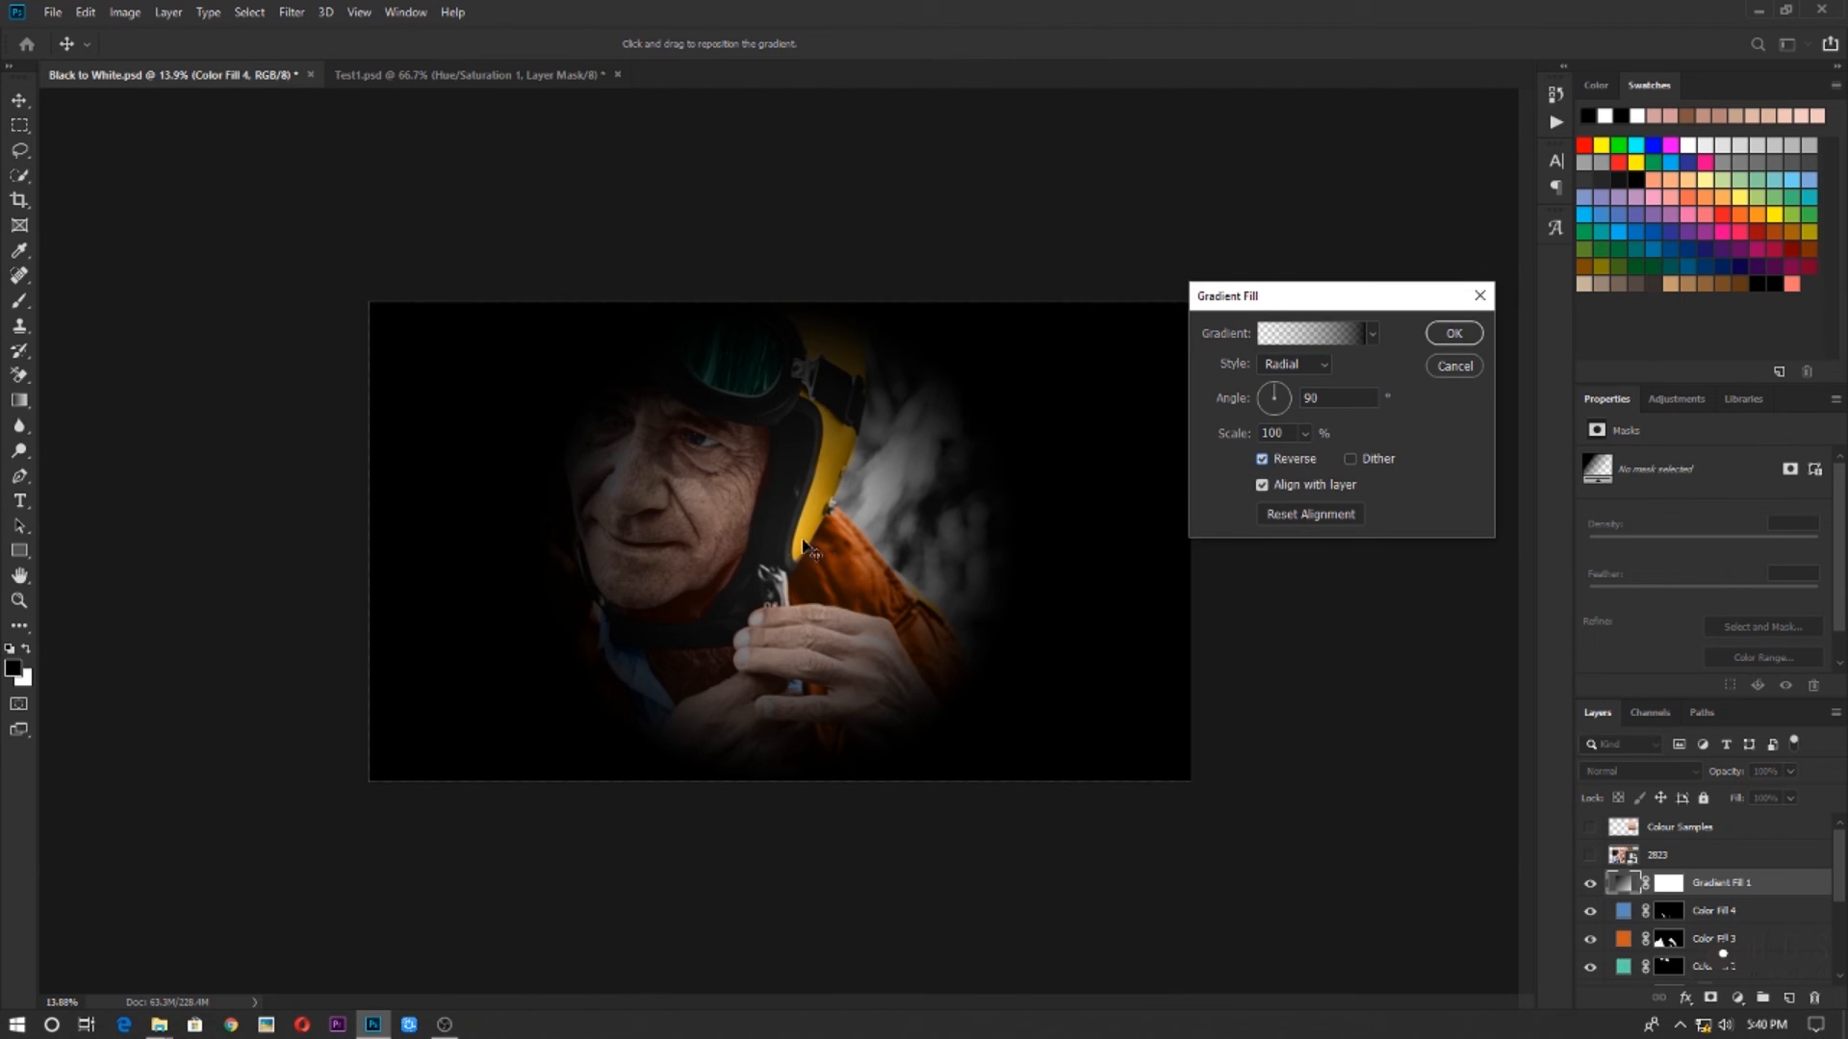
Centre the radial gradient on the man's face, set its angle to 22.07° and scale to 243%, and apply it
{"action": "left_click_drag", "start_coordinate": [806, 549], "coordinate": [704, 498]}
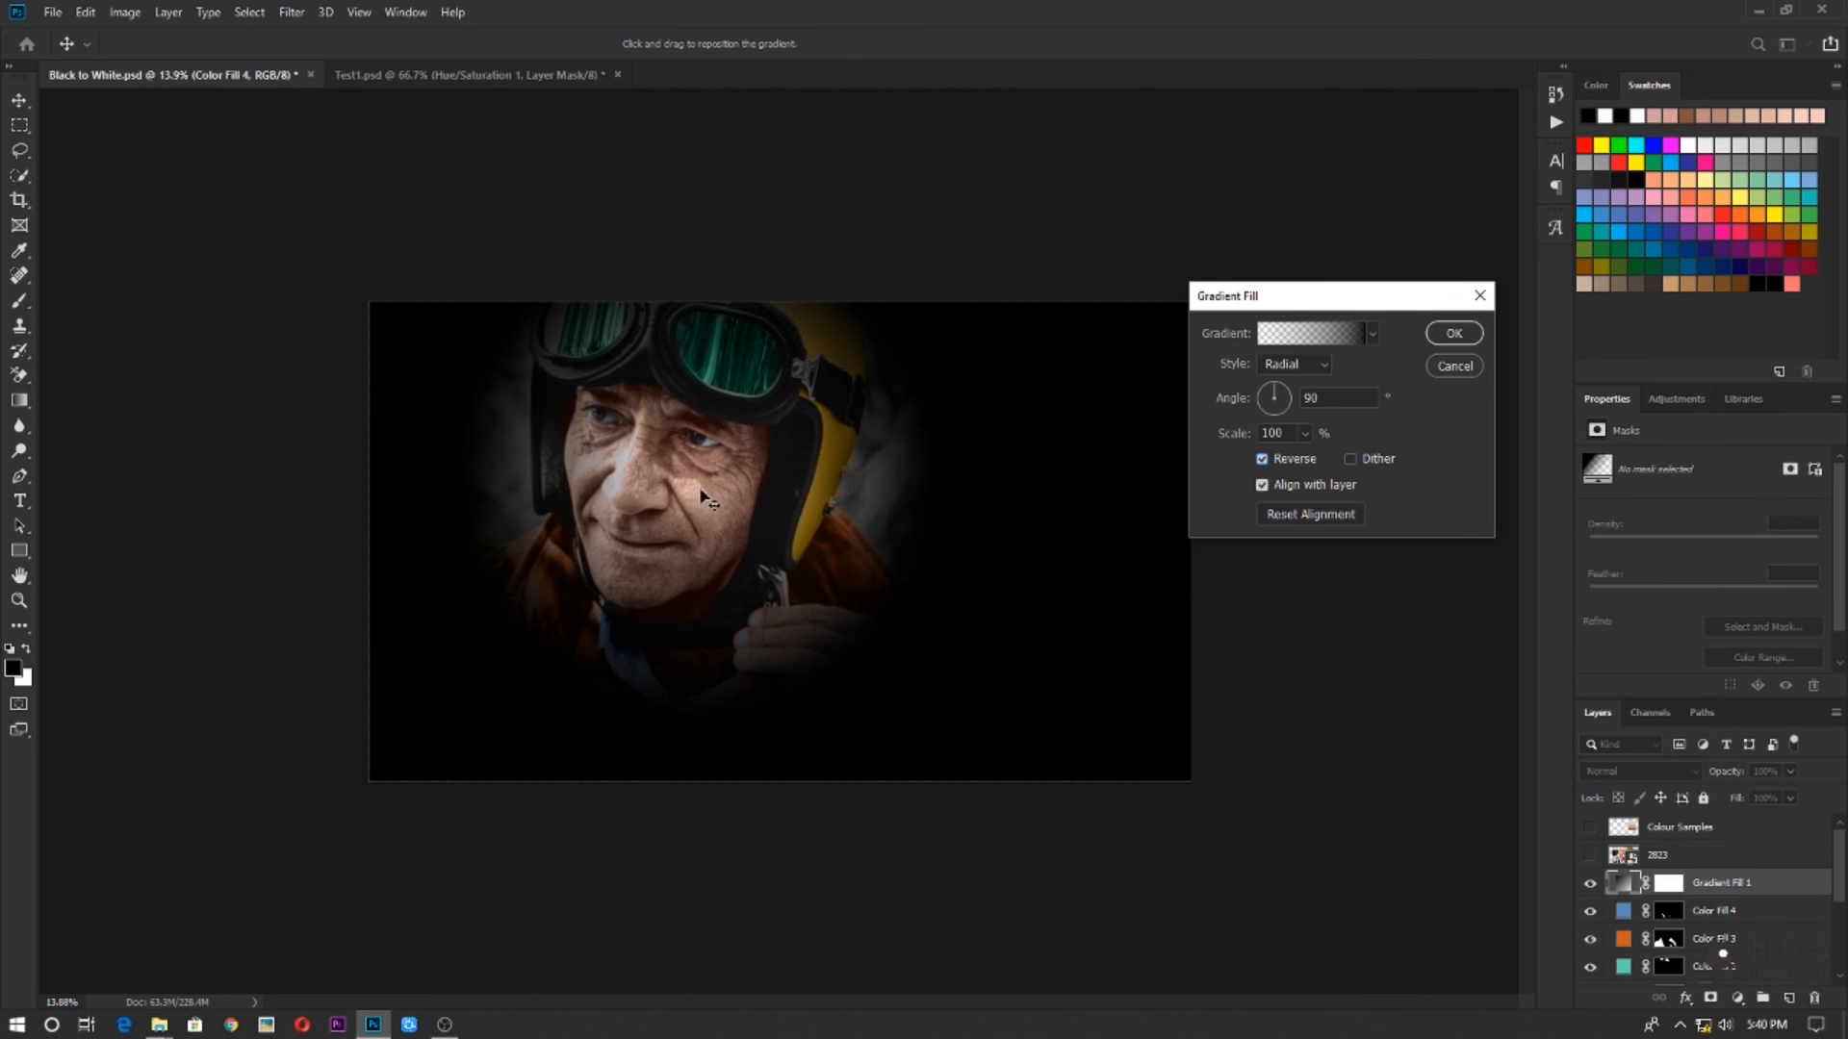
{"action": "left_click", "coordinate": [1283, 397]}
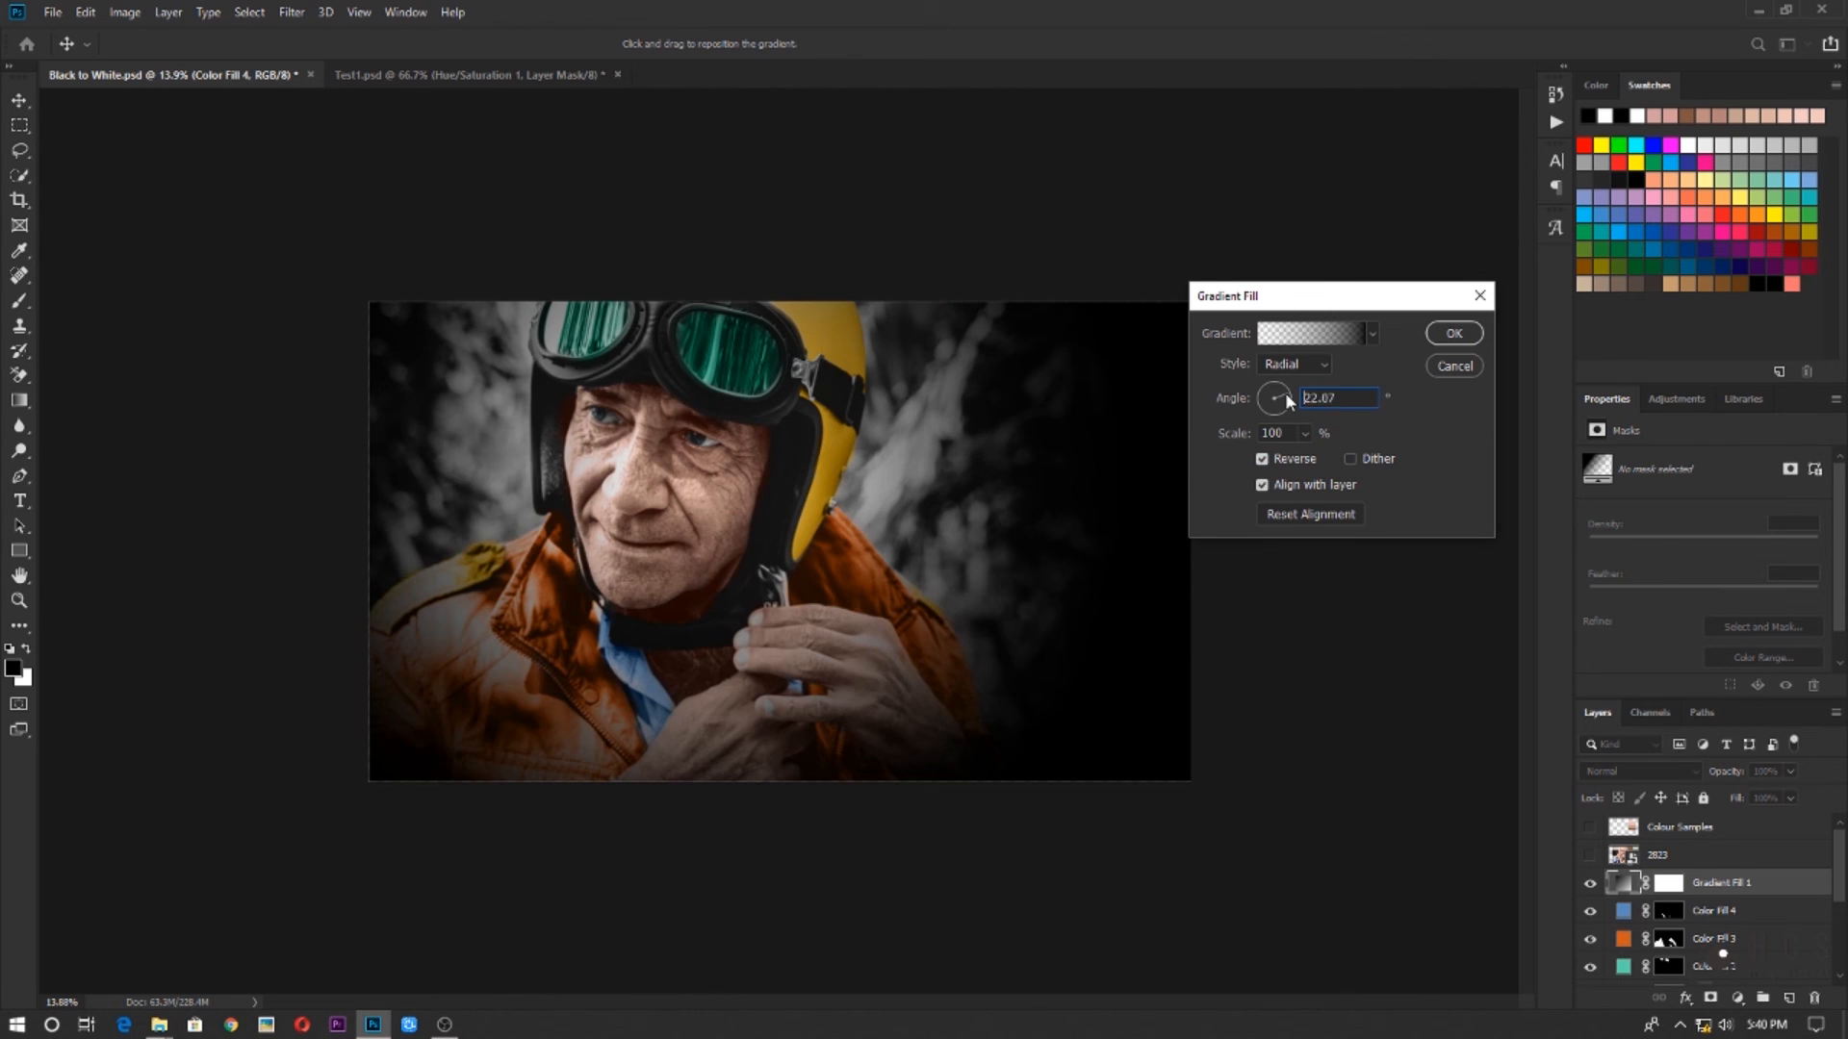
{"action": "left_click", "coordinate": [1305, 434]}
{"action": "mouse_move", "coordinate": [1311, 458]}
{"action": "left_mouse_down"}
{"action": "mouse_move", "coordinate": [1340, 469]}
{"action": "mouse_move", "coordinate": [1317, 469]}
{"action": "left_mouse_up"}
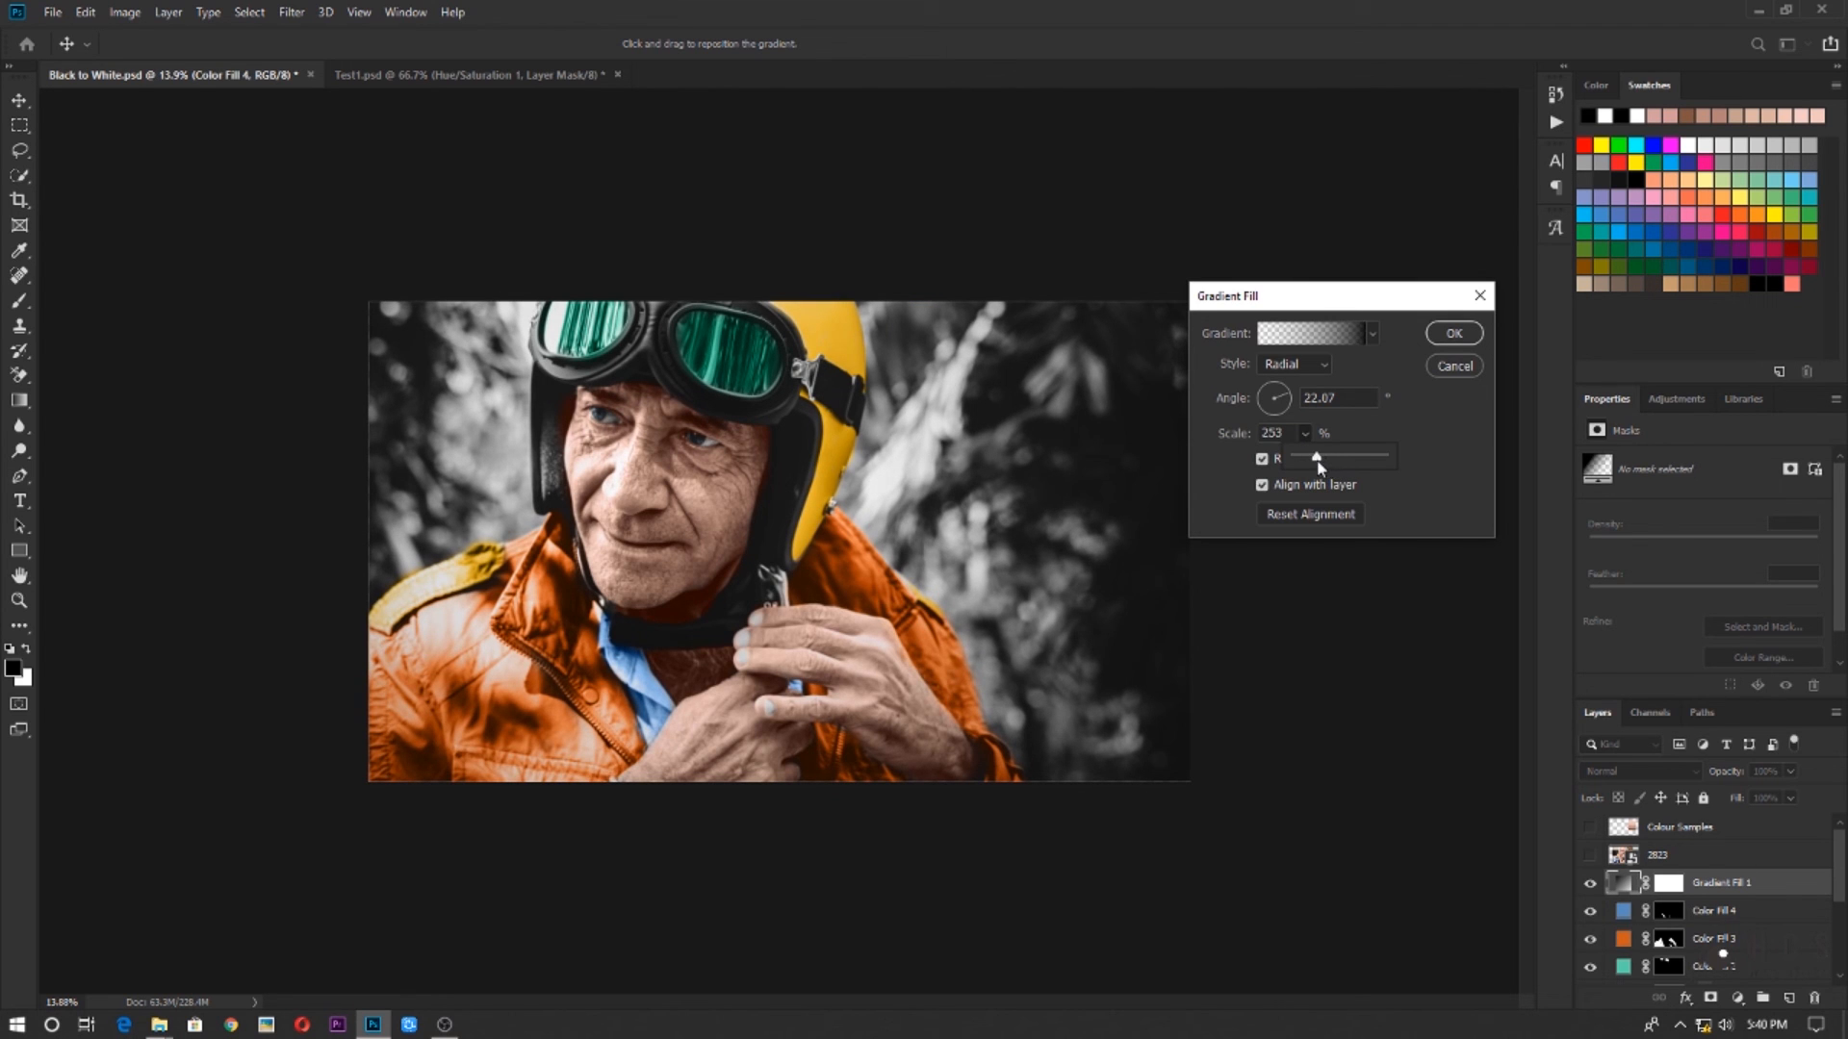
{"action": "left_click", "coordinate": [1453, 334]}
Set the gradient fill layer's blend mode to Overlay and compare the portrait with and without it
{"action": "left_click", "coordinate": [1617, 775]}
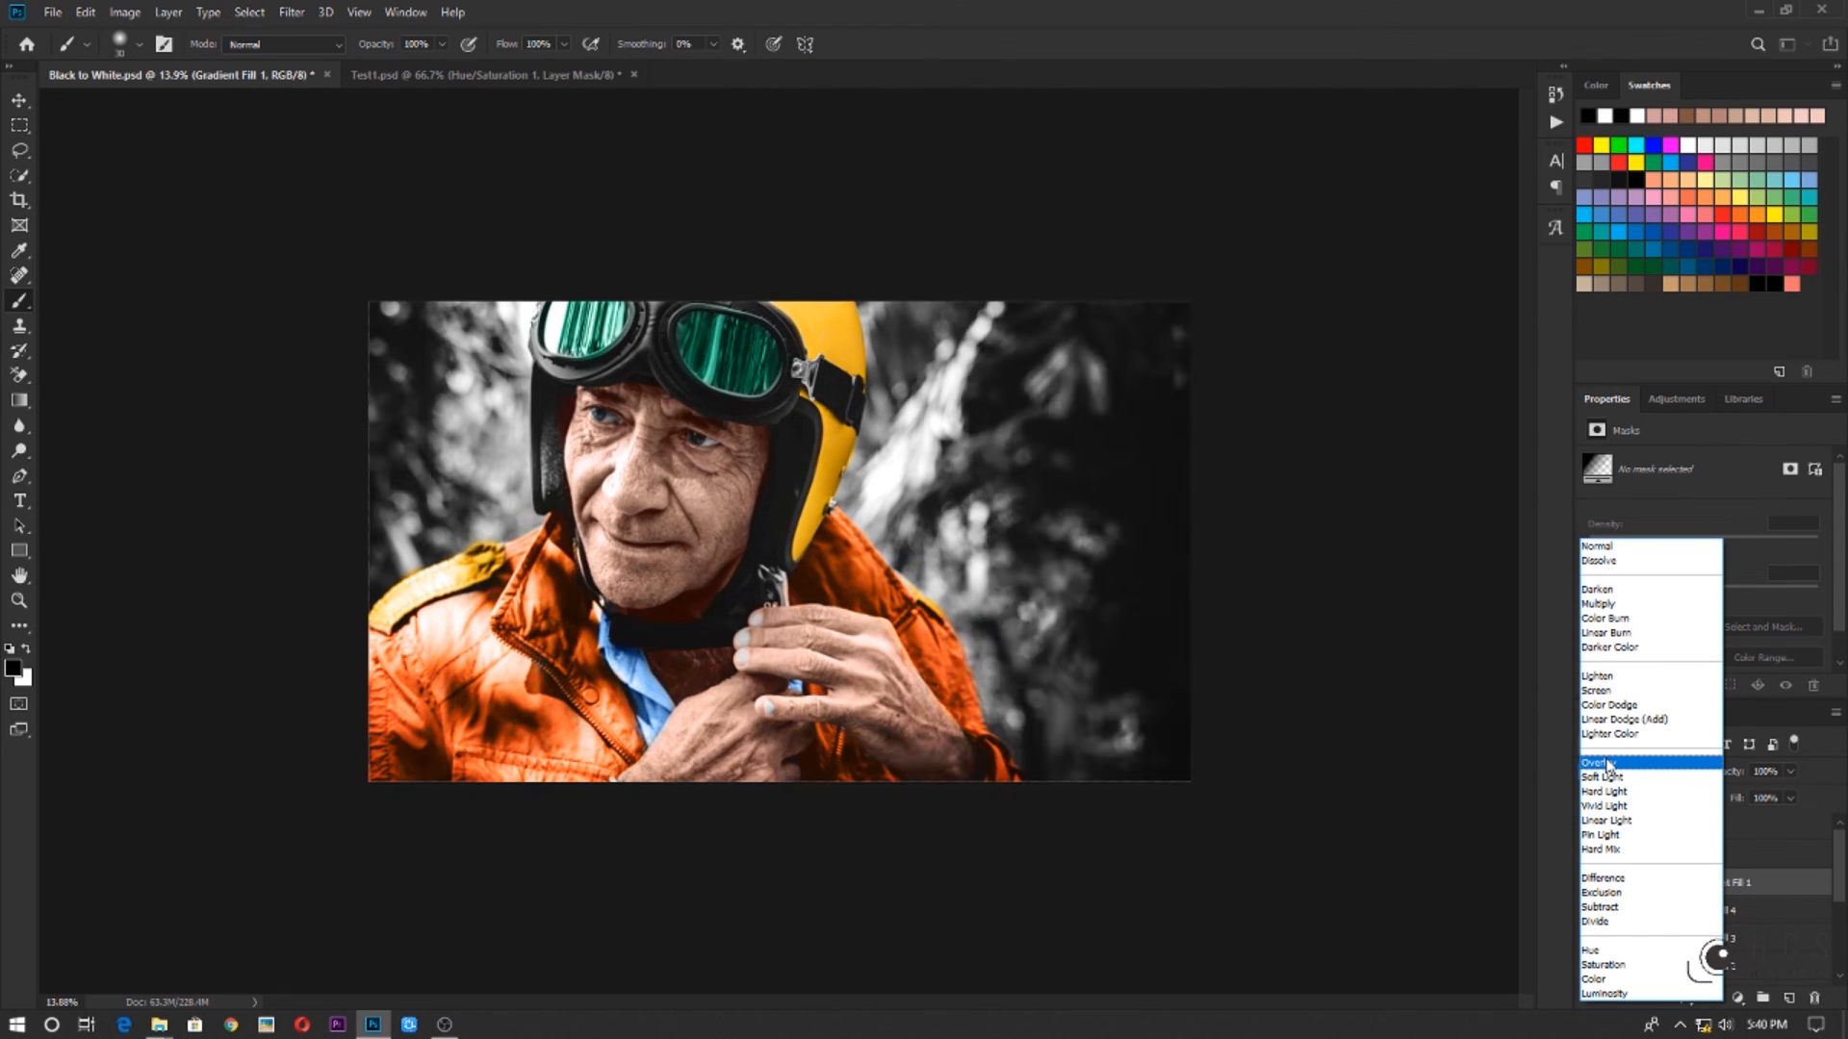
{"action": "left_click", "coordinate": [1609, 764]}
{"action": "left_click", "coordinate": [1591, 883]}
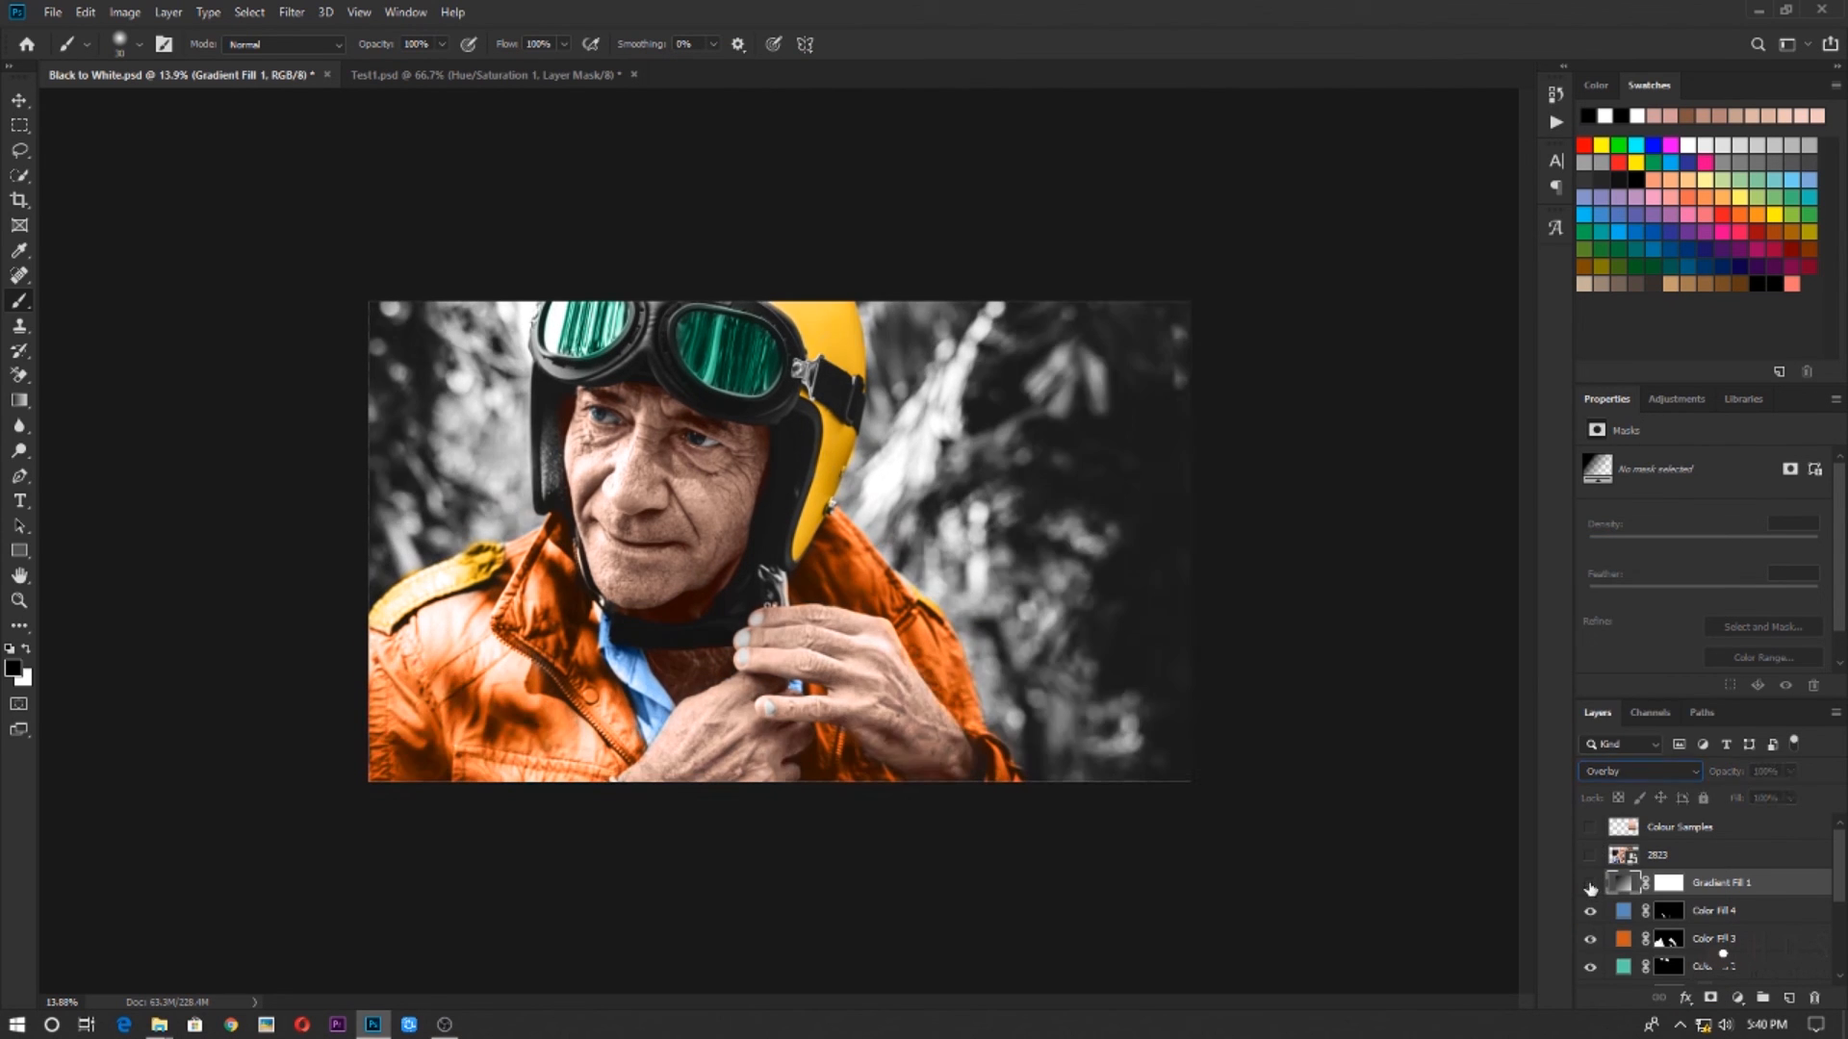
{"action": "left_click", "coordinate": [1591, 884]}
{"action": "left_click", "coordinate": [1591, 884]}
{"action": "left_click", "coordinate": [1591, 884]}
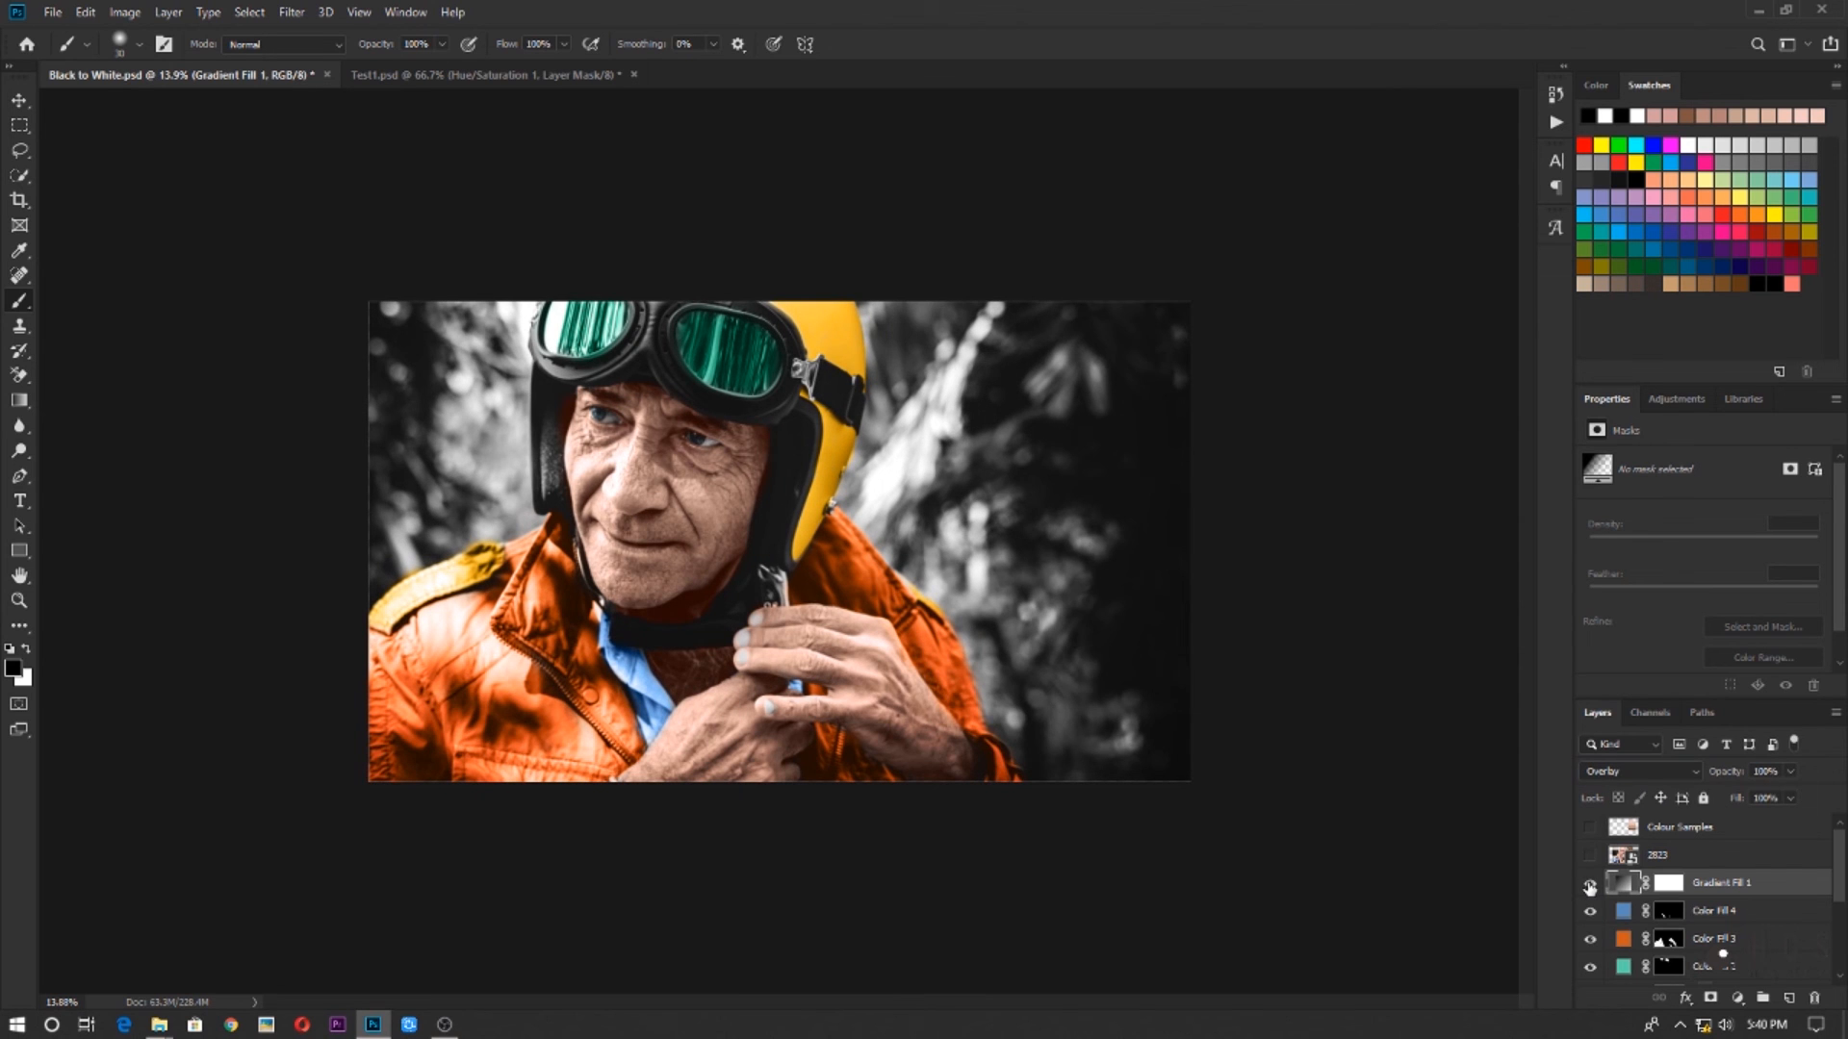
{"action": "left_click", "coordinate": [1591, 883]}
{"action": "left_click", "coordinate": [1591, 884]}
{"action": "left_click", "coordinate": [1591, 883]}
{"action": "left_click", "coordinate": [1590, 884]}
{"action": "left_click", "coordinate": [1590, 885]}
{"action": "left_click", "coordinate": [1590, 885]}
Compare the original 25186 photo shown alone with the finished colourised portrait, and restore all layers
{"action": "scroll", "coordinate": [1691, 931], "scroll_direction": "down", "scroll_amount": 5}
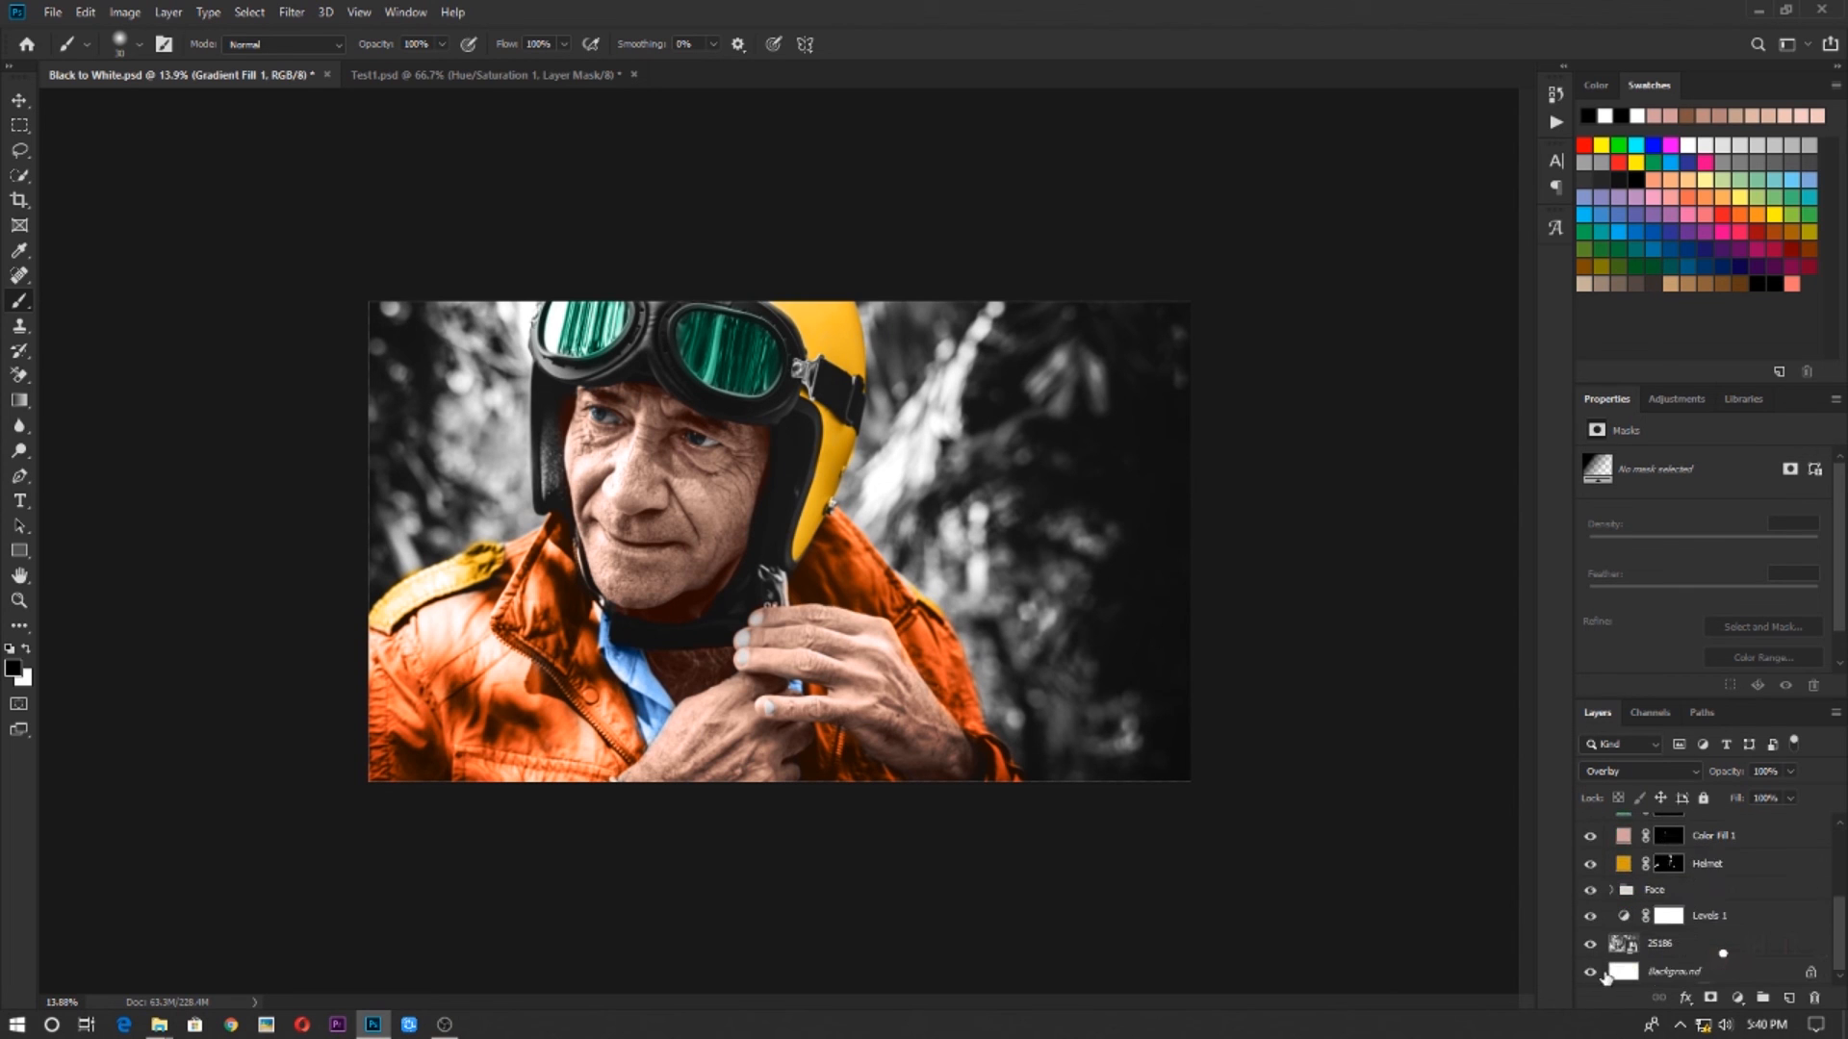
{"action": "left_click", "coordinate": [1590, 947], "text": "alt"}
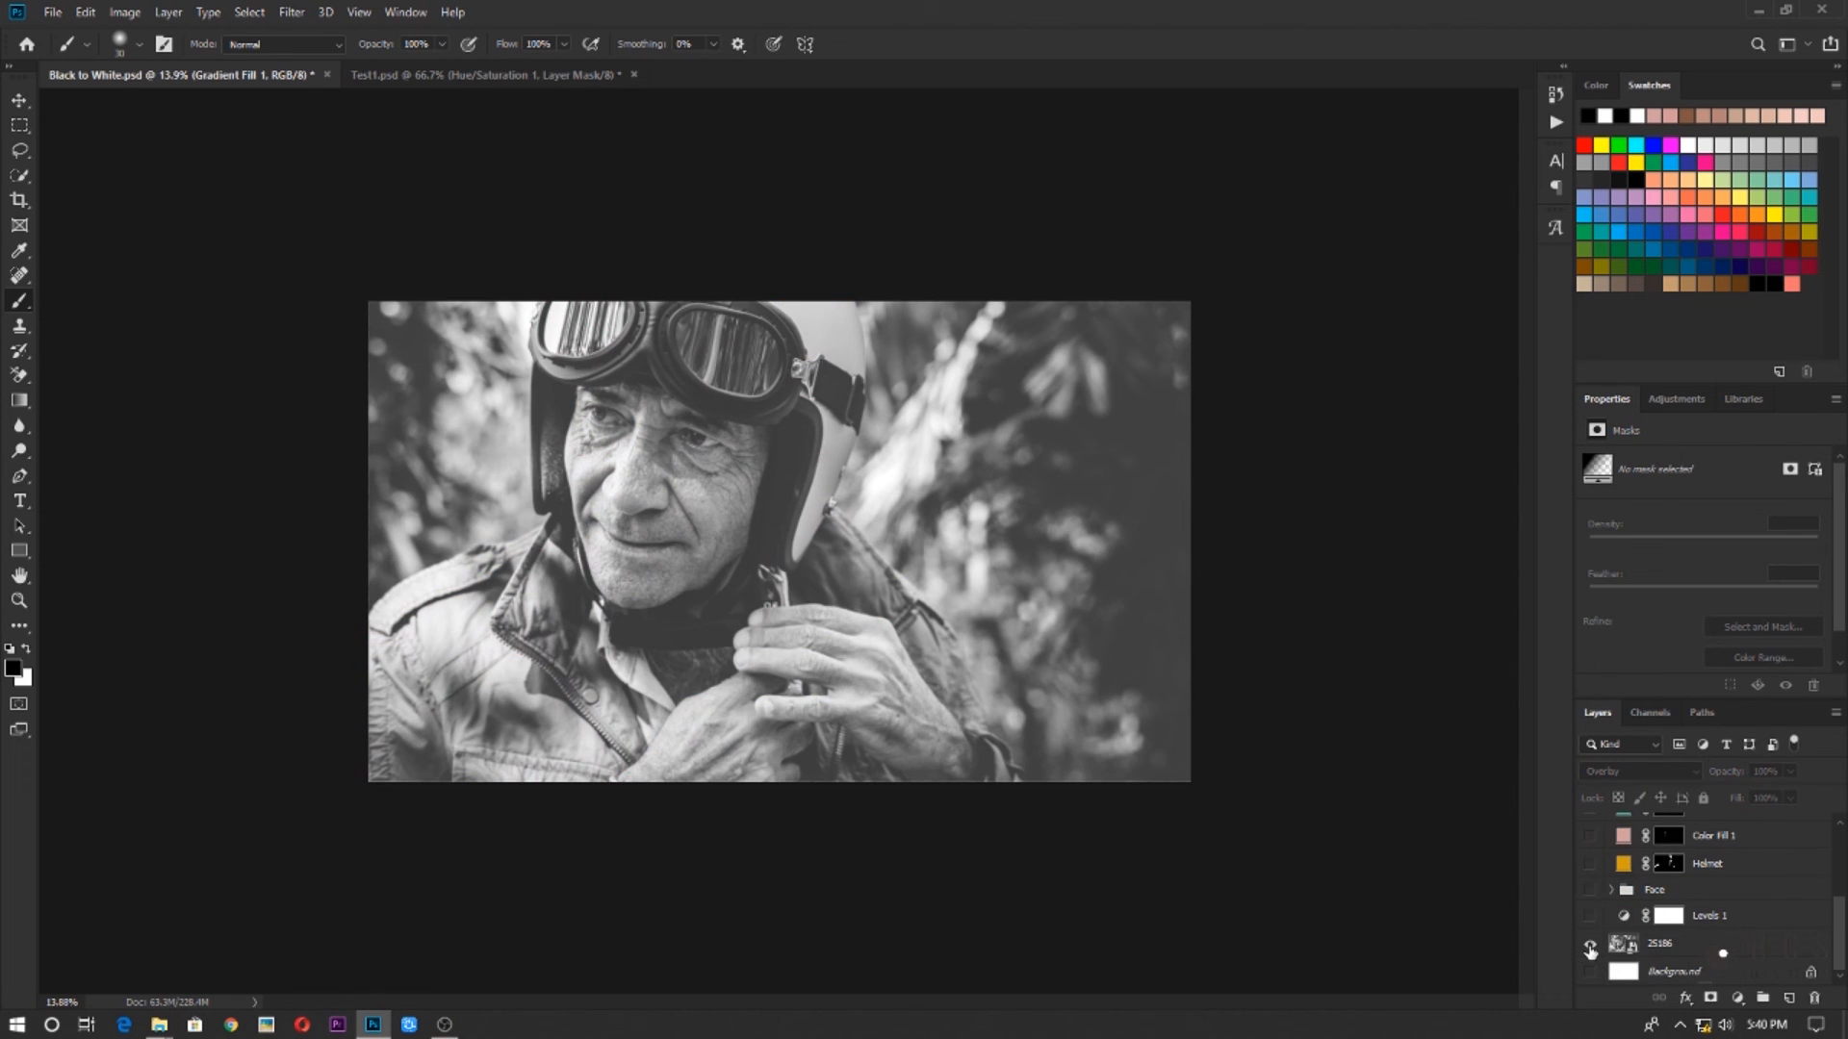
{"action": "left_click", "coordinate": [1590, 947], "text": "alt"}
{"action": "left_click", "coordinate": [1590, 947], "text": "alt"}
{"action": "left_click", "coordinate": [1590, 947], "text": "alt"}
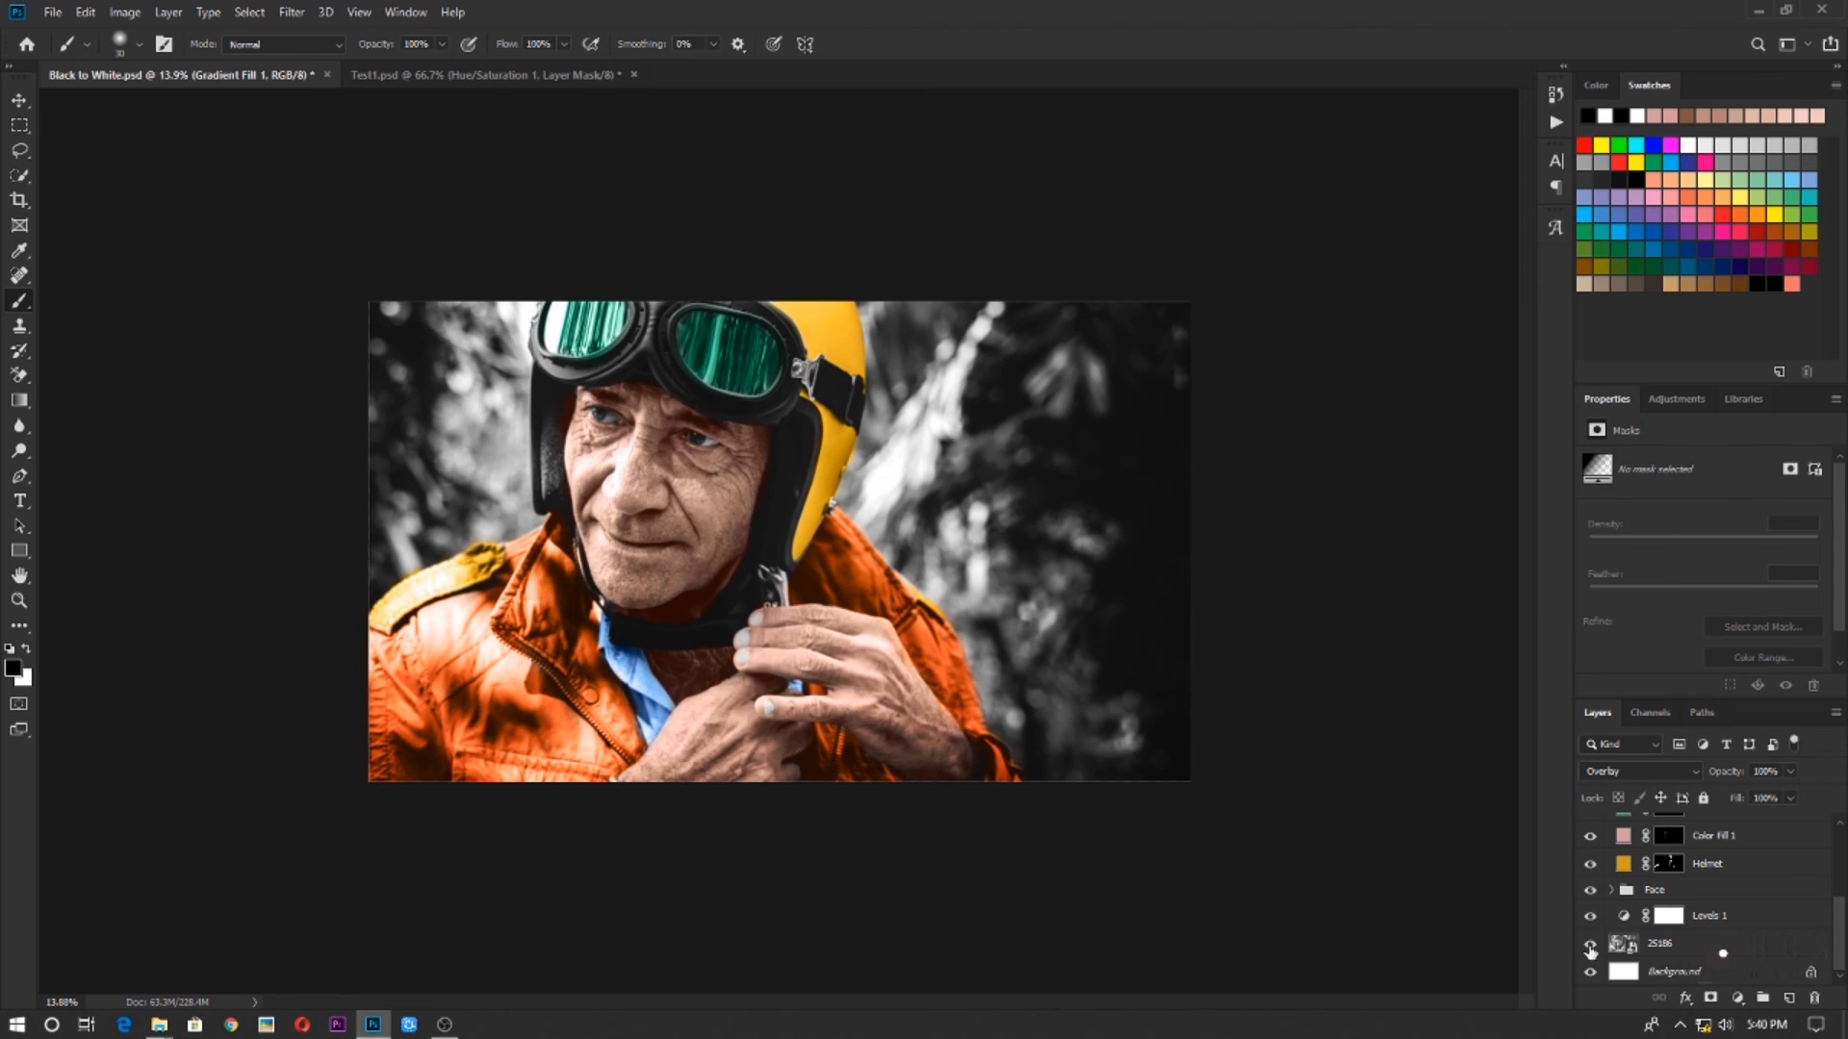
{"action": "left_click", "coordinate": [1590, 947], "text": "alt"}
{"action": "left_click", "coordinate": [1590, 947], "text": "alt"}
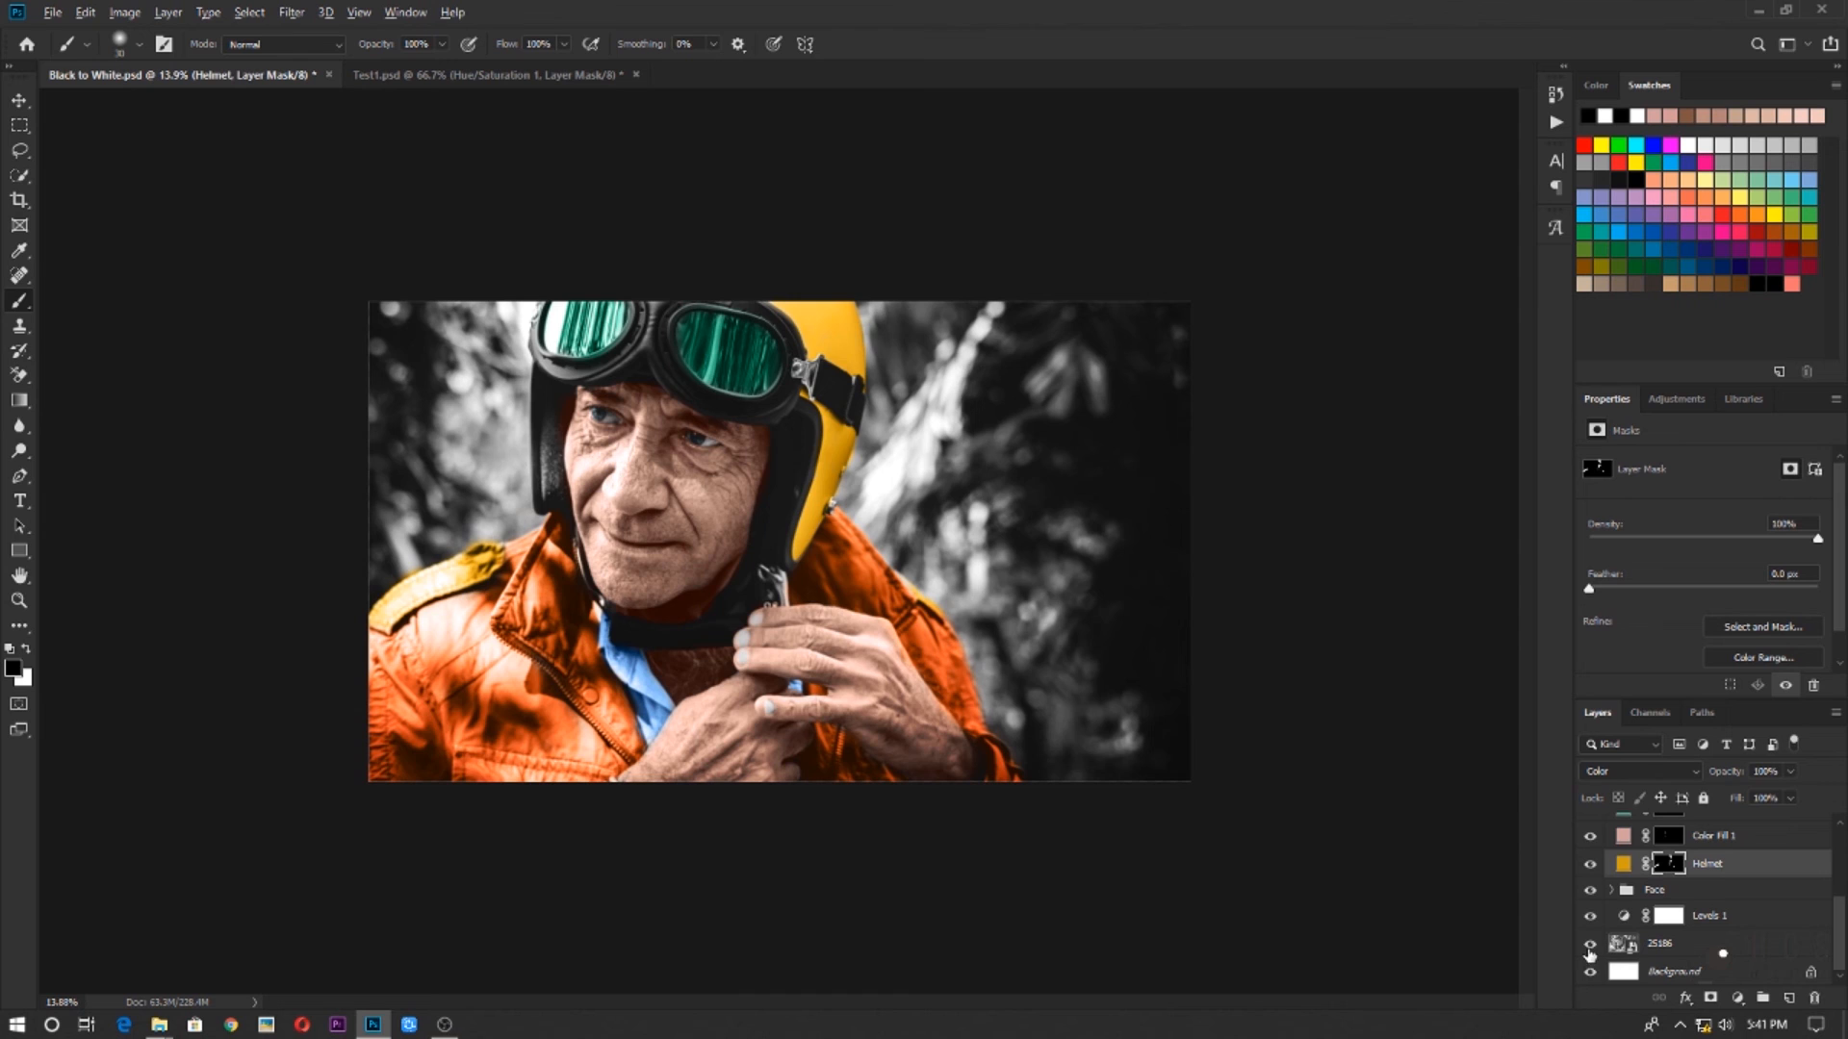
{"action": "left_click", "coordinate": [1590, 948], "text": "alt"}
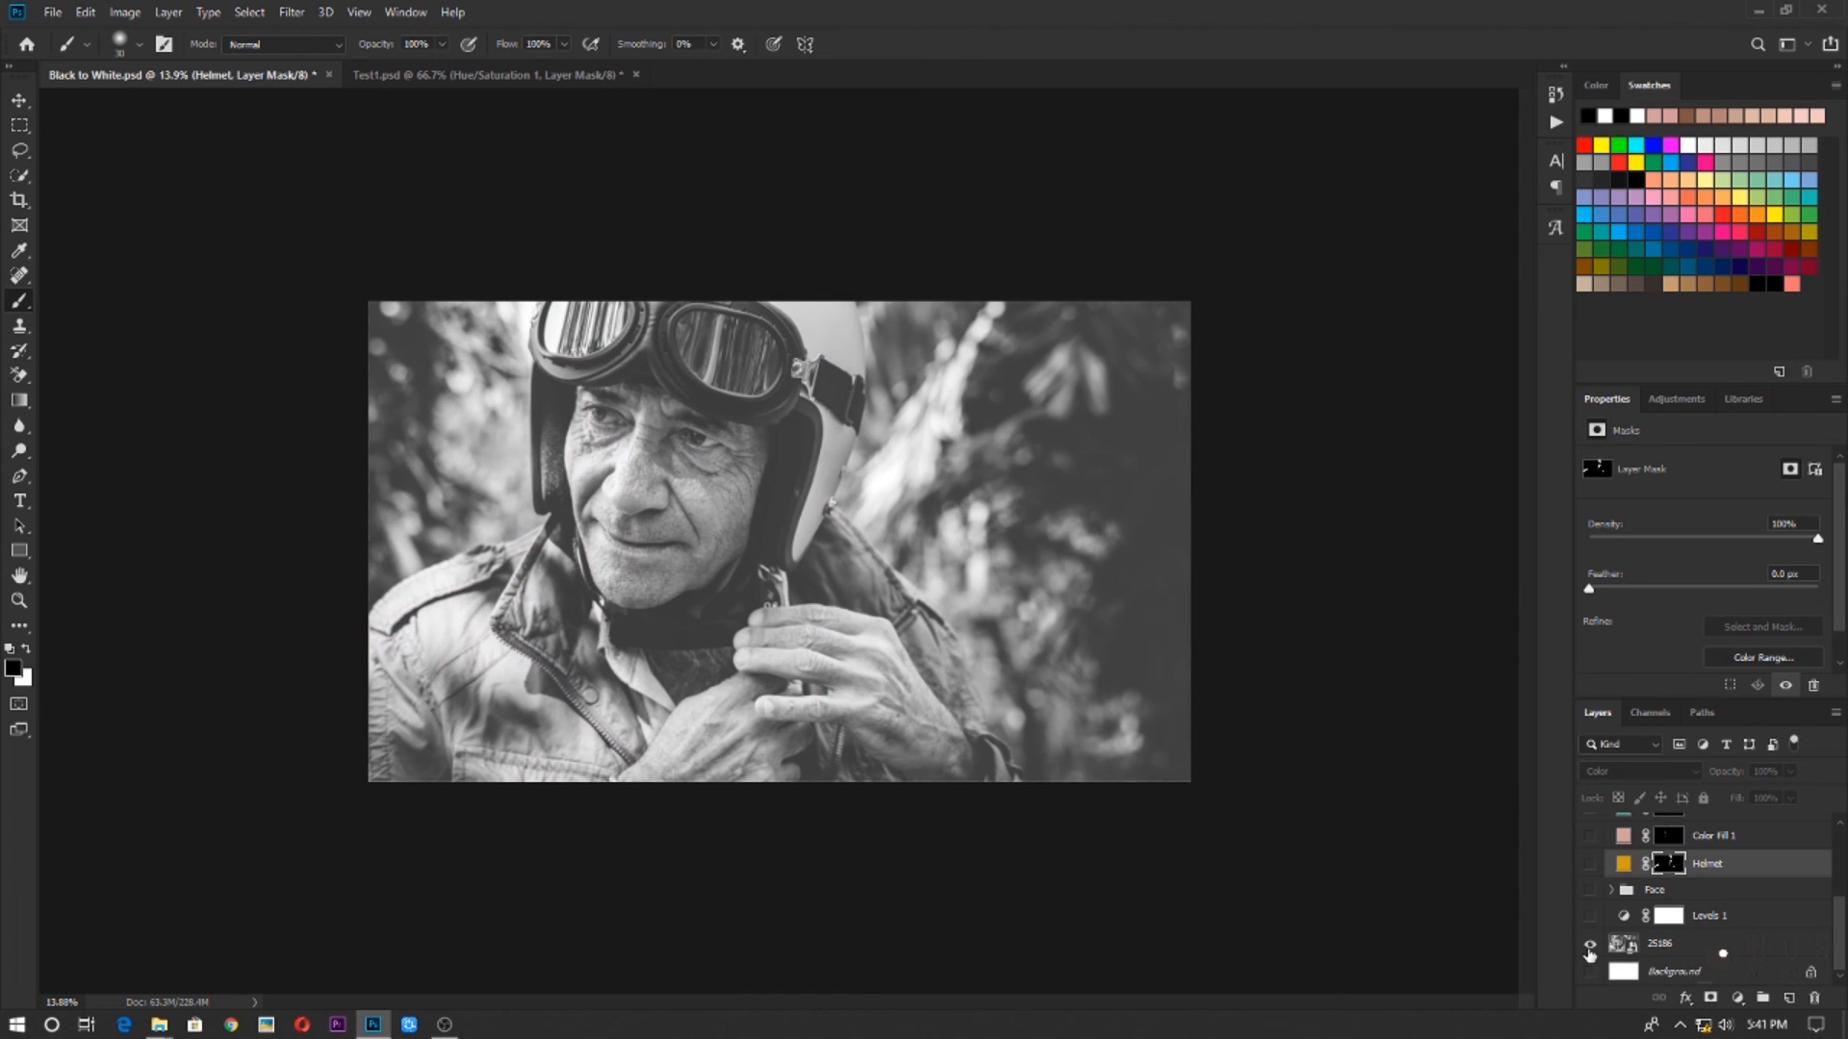
{"action": "left_click", "coordinate": [1590, 948], "text": "alt"}
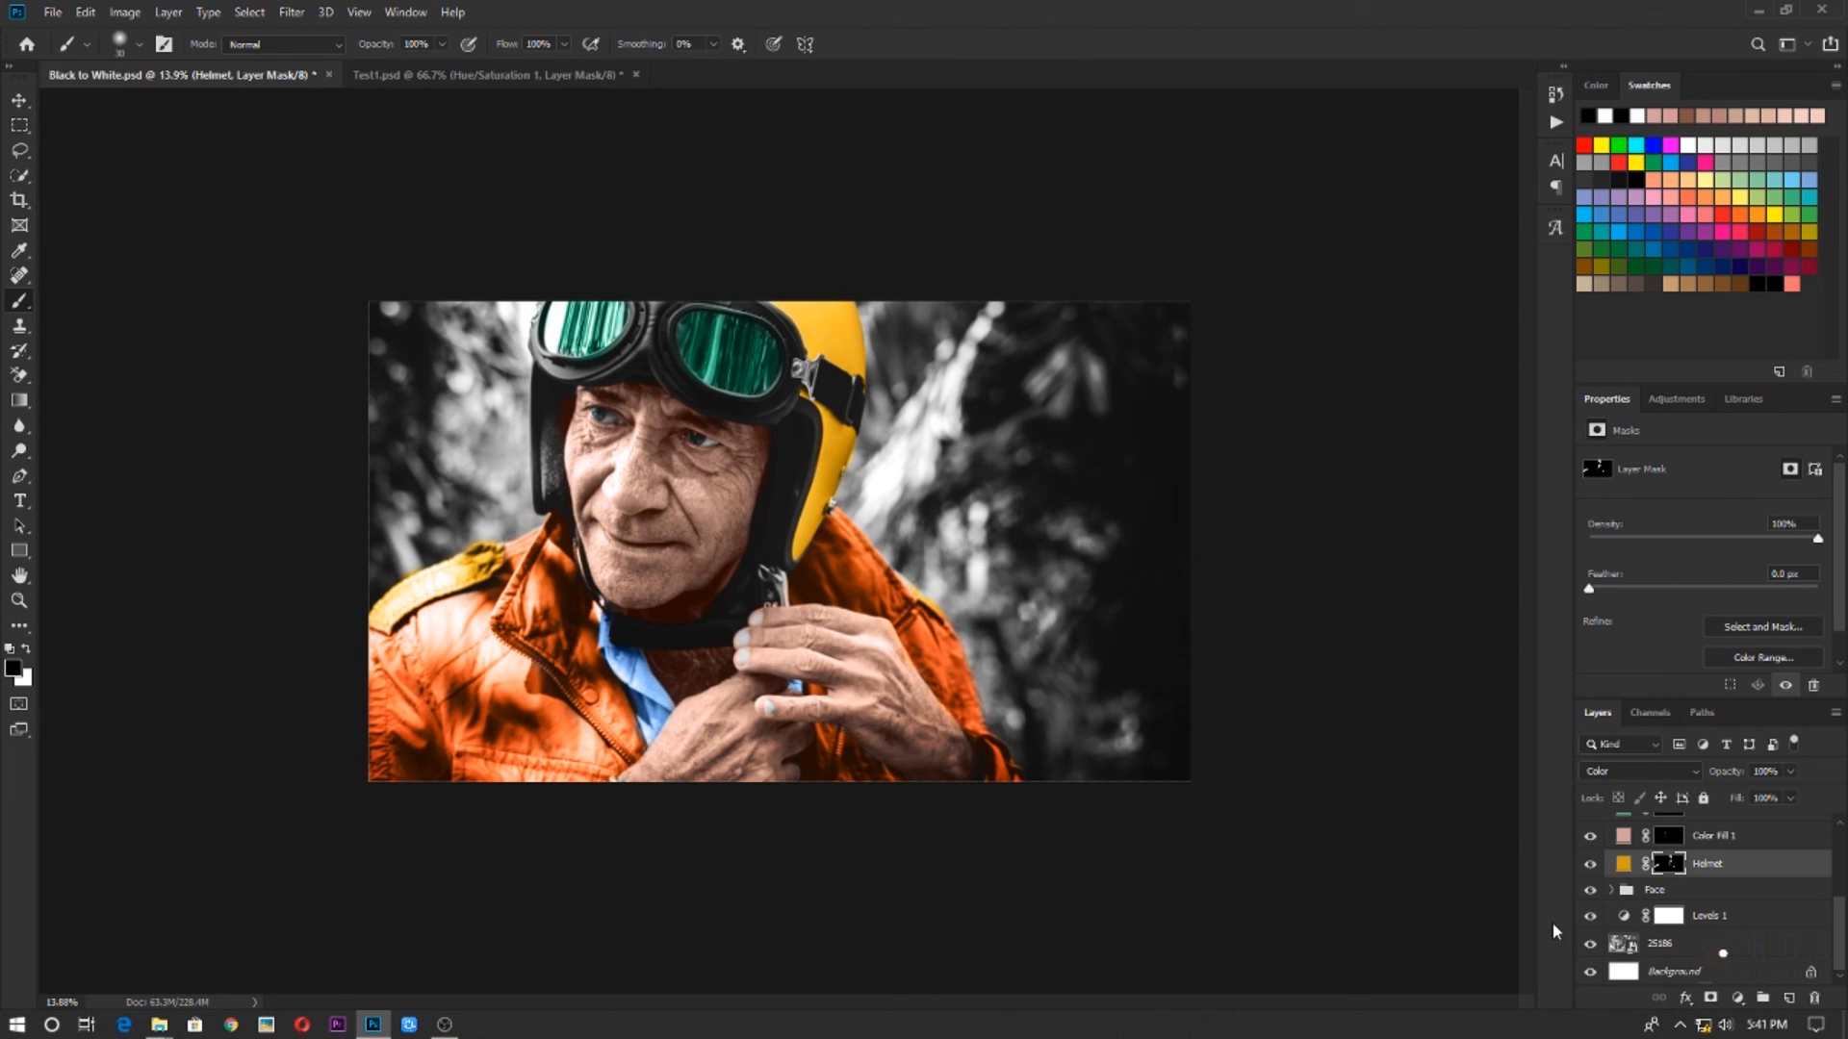